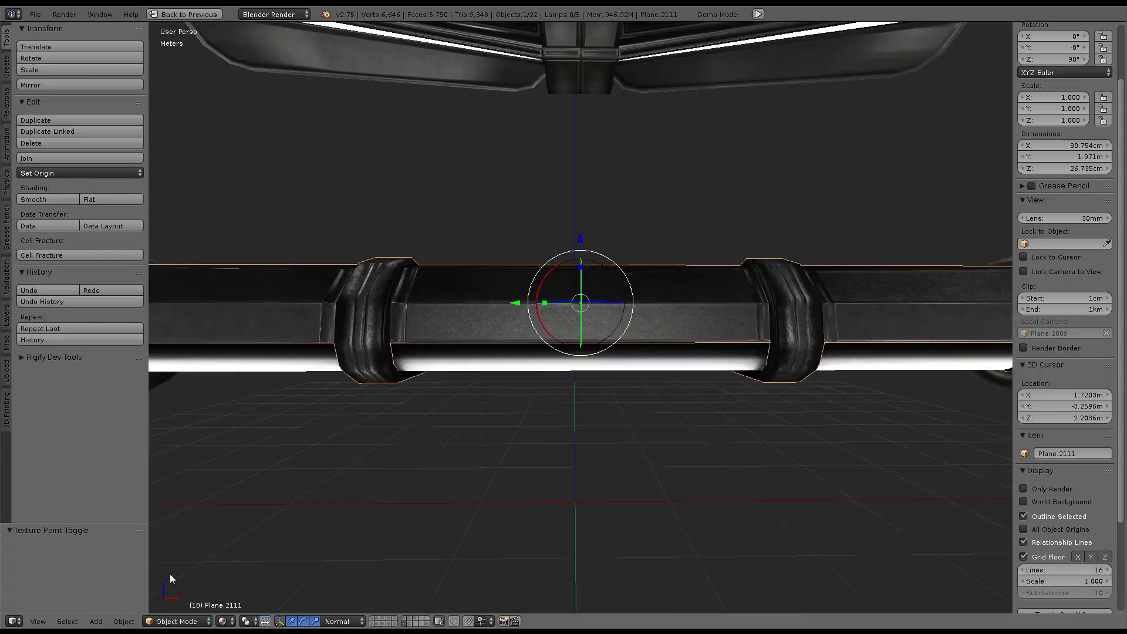
# - Switch the lamp pipe into Texture Paint mode and make the Blender window fullscreen
pyautogui.click(176, 621)
pyautogui.click(179, 532)
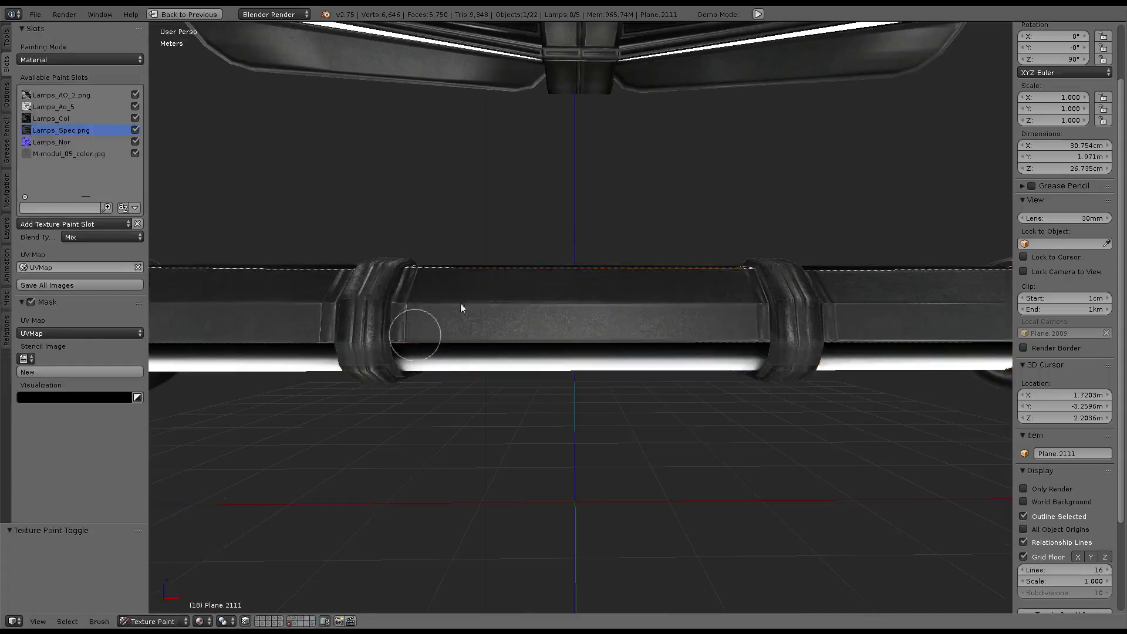
pyautogui.click(105, 14)
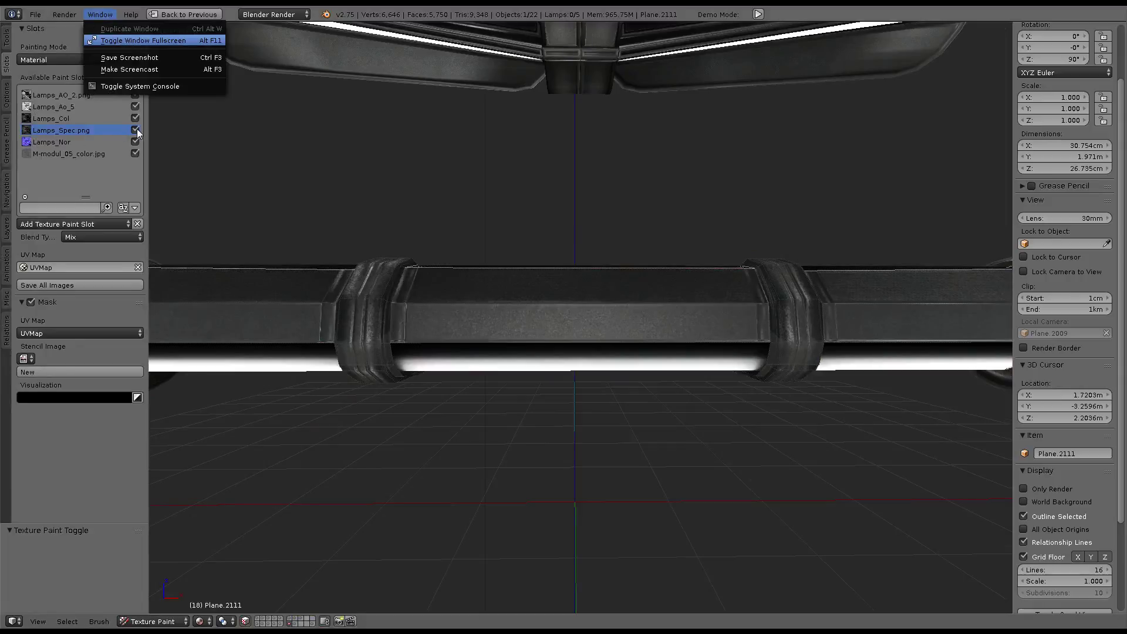
pyautogui.click(144, 40)
# - Zoom and orbit to a low front angle on the beam, with face selection toggled off
pyautogui.scroll(3, 547, 332)
pyautogui.scroll(2, 542, 292)
pyautogui.moveTo(543, 292); pyautogui.dragTo(551, 351, button='middle')
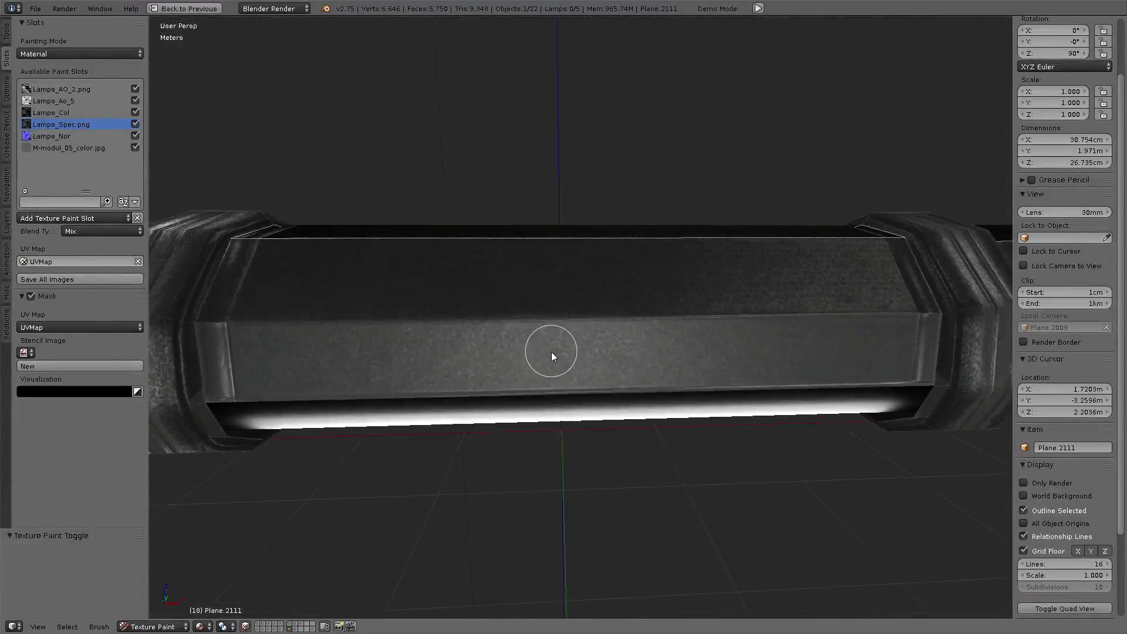
pyautogui.press('a')
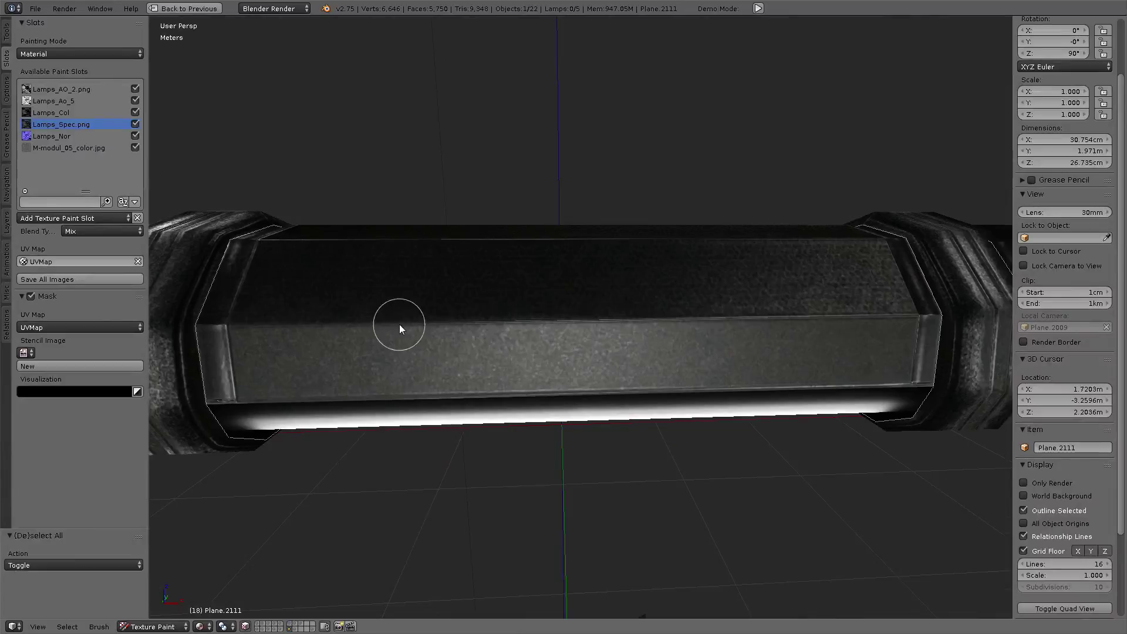
pyautogui.moveTo(399, 324); pyautogui.dragTo(379, 277, button='middle')
pyautogui.click(7, 33)
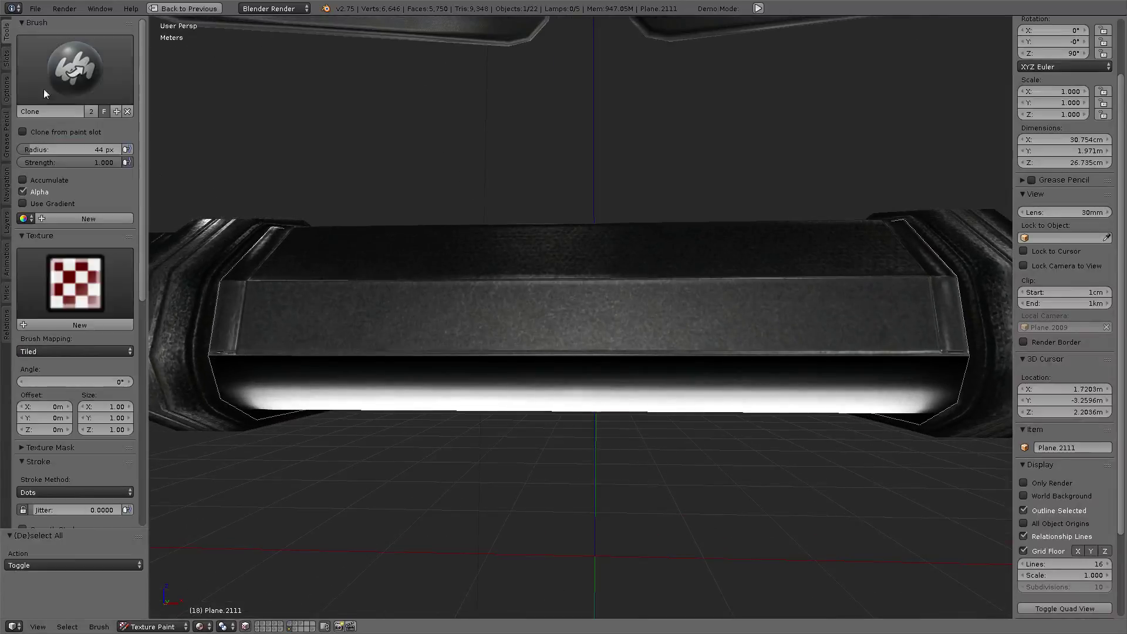
# - Select Brush.001 and set its radius to 4 px
pyautogui.click(75, 67)
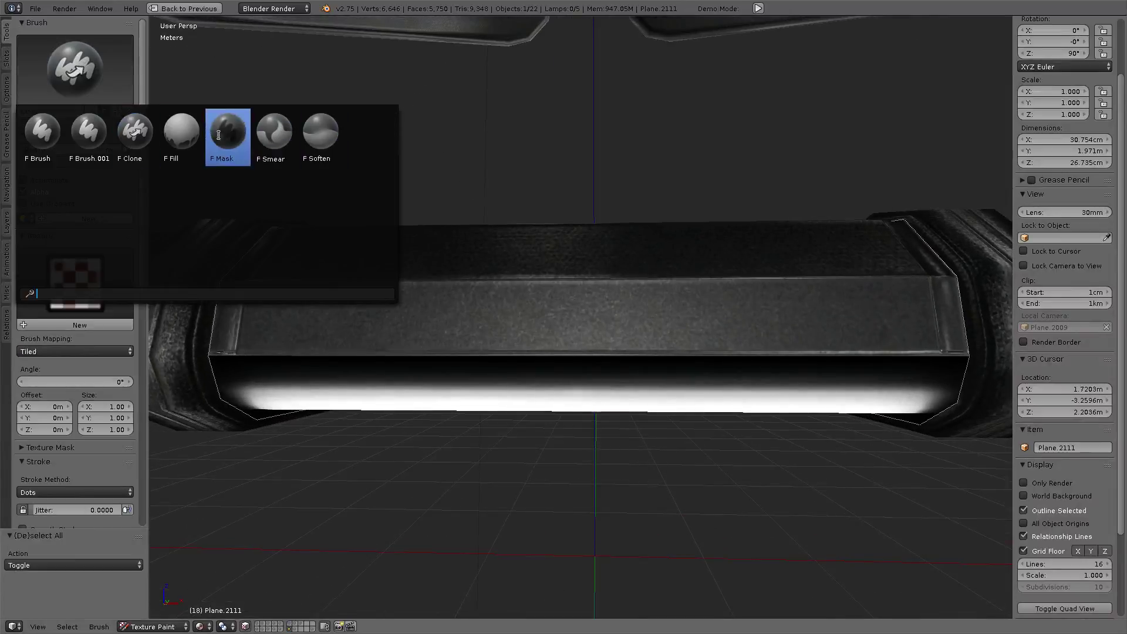
pyautogui.click(89, 132)
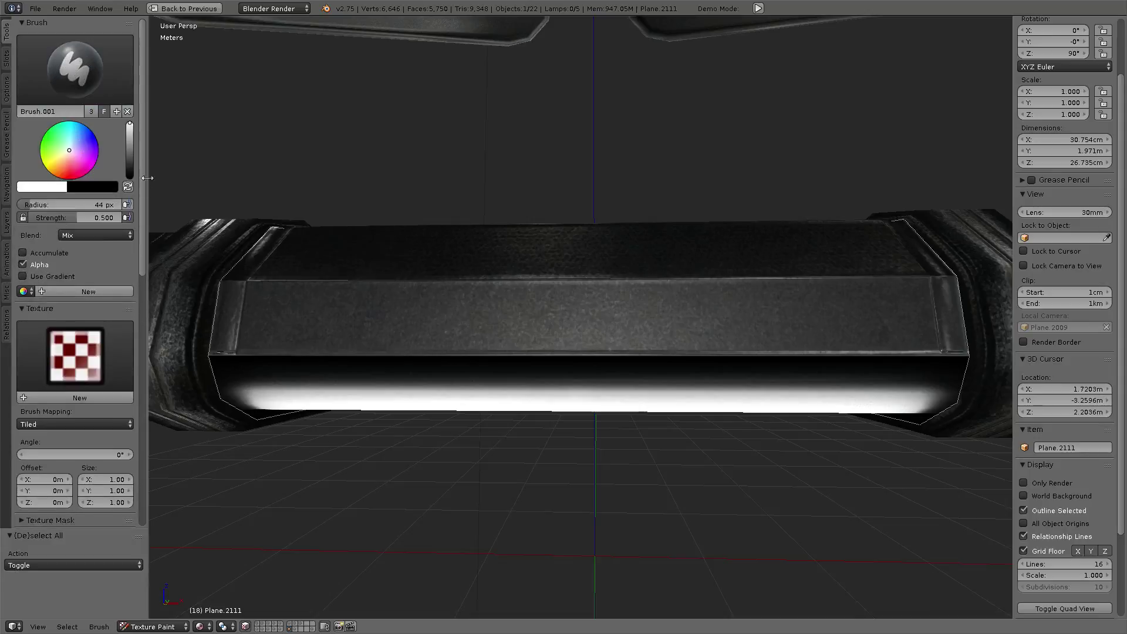
pyautogui.press('e')
pyautogui.click(392, 205)
pyautogui.click(590, 135)
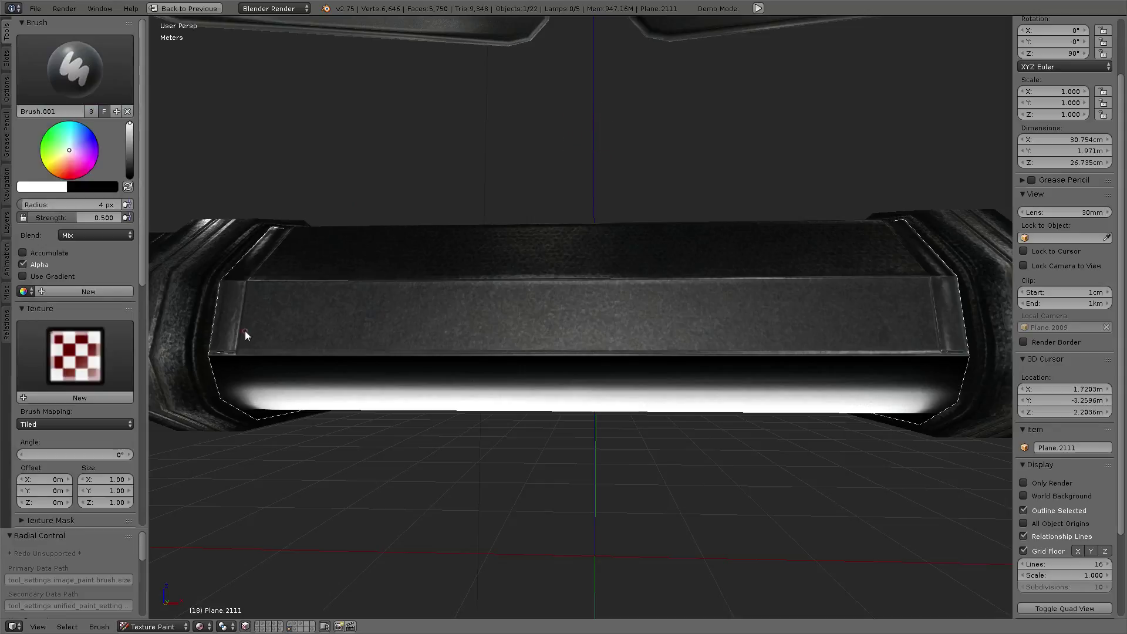
# - Switch the stroke method to Curve and test a curve ending at the right clamp
pyautogui.press('e')
pyautogui.click(510, 123)
pyautogui.scroll(-2, 410, 305)
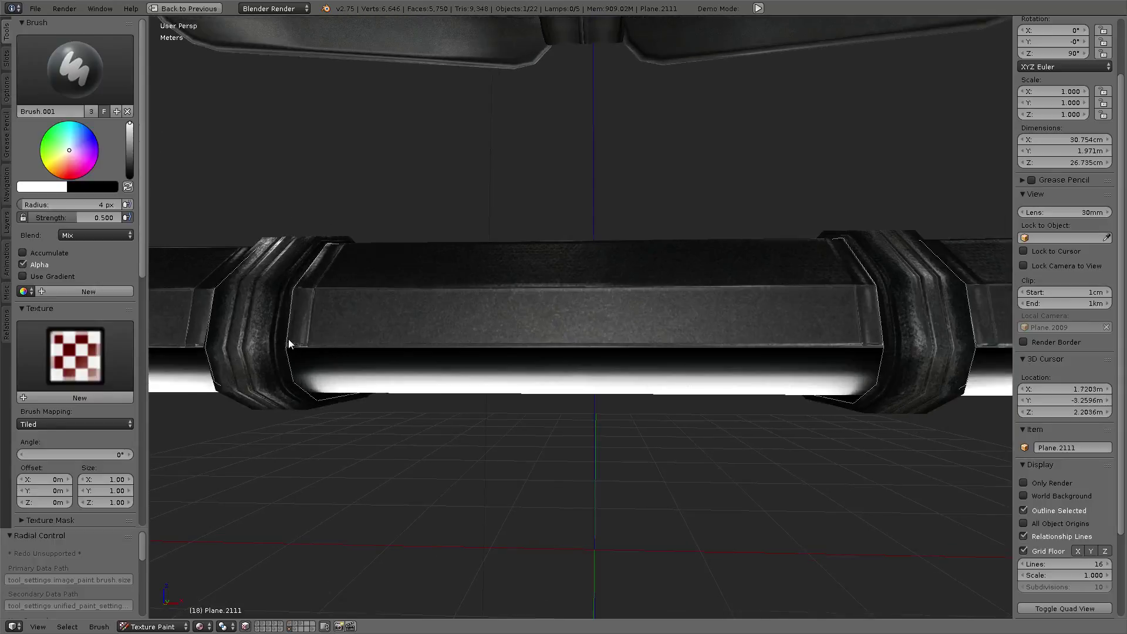
pyautogui.keyDown('ctrl'); pyautogui.click(879, 335); pyautogui.keyUp('ctrl')
pyautogui.press('Return')
pyautogui.scroll(-4, 58, 415)
pyautogui.scroll(4, 64, 415)
# - Lower the brush strength from 0.500 to 0.030
pyautogui.moveTo(104, 218)
pyautogui.mouseDown()
pyautogui.moveTo(51, 221)
pyautogui.moveTo(82, 217)
pyautogui.mouseUp()
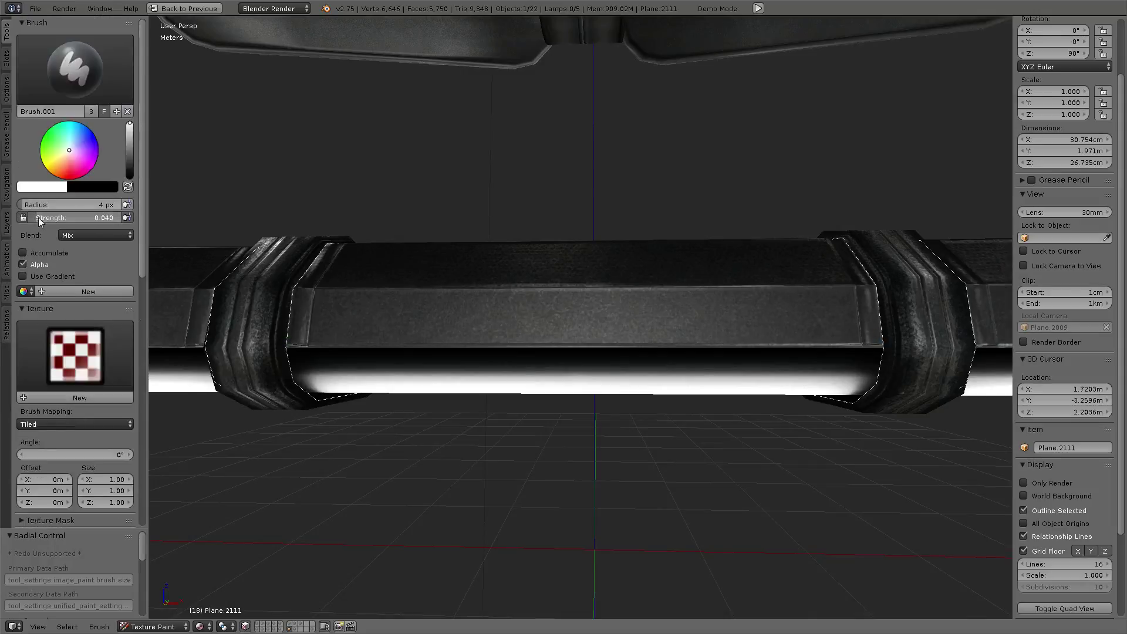
pyautogui.click(106, 218)
pyautogui.write('0.030')
pyautogui.press('Return')
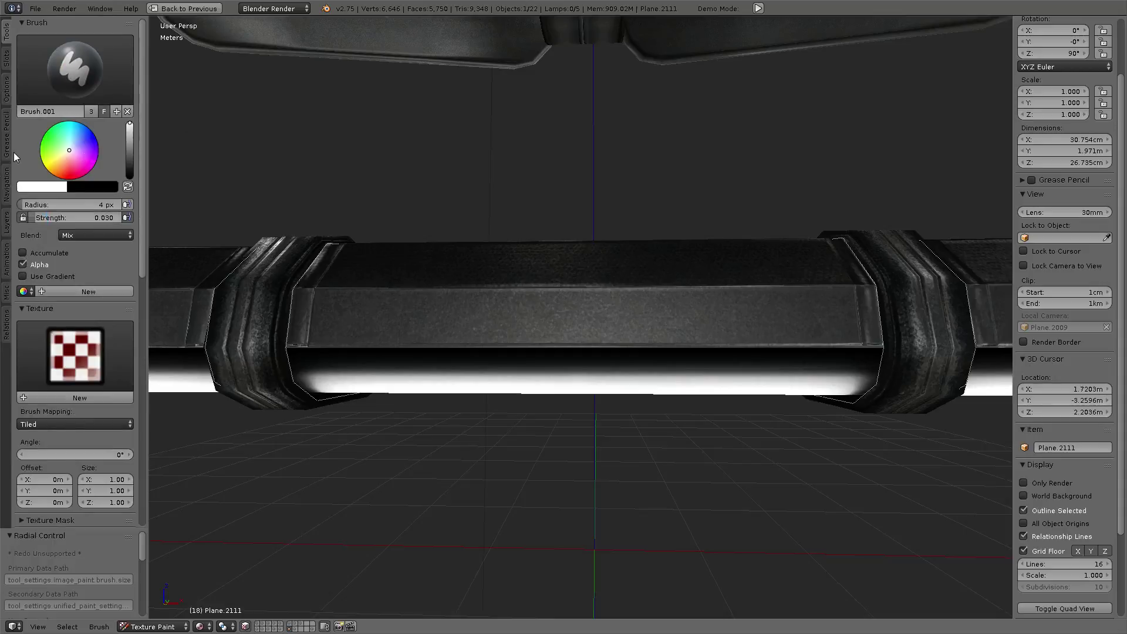
pyautogui.scroll(-4, 69, 335)
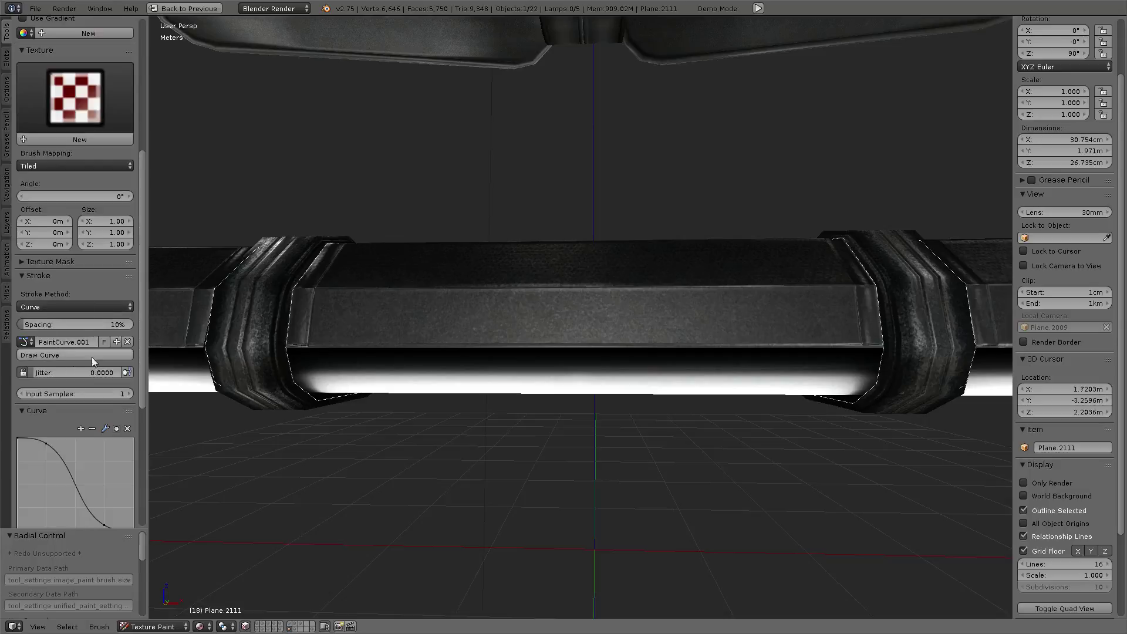
# - Stroke the paint curve along the beam's lower edge several times, checking from tilted views
pyautogui.click(59, 354)
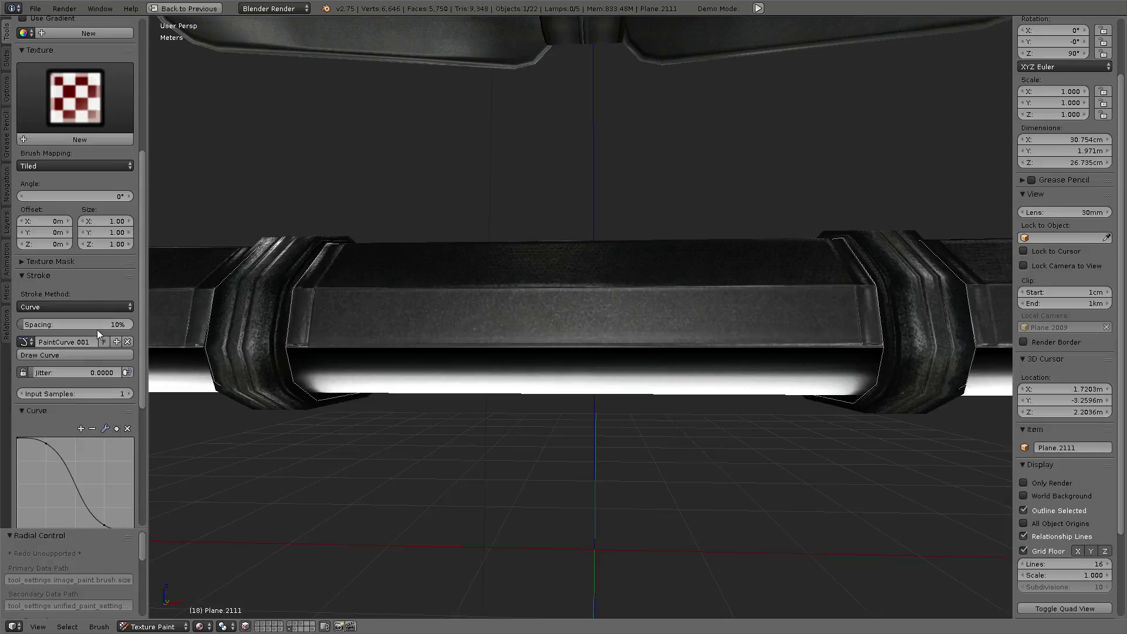
pyautogui.click(61, 354)
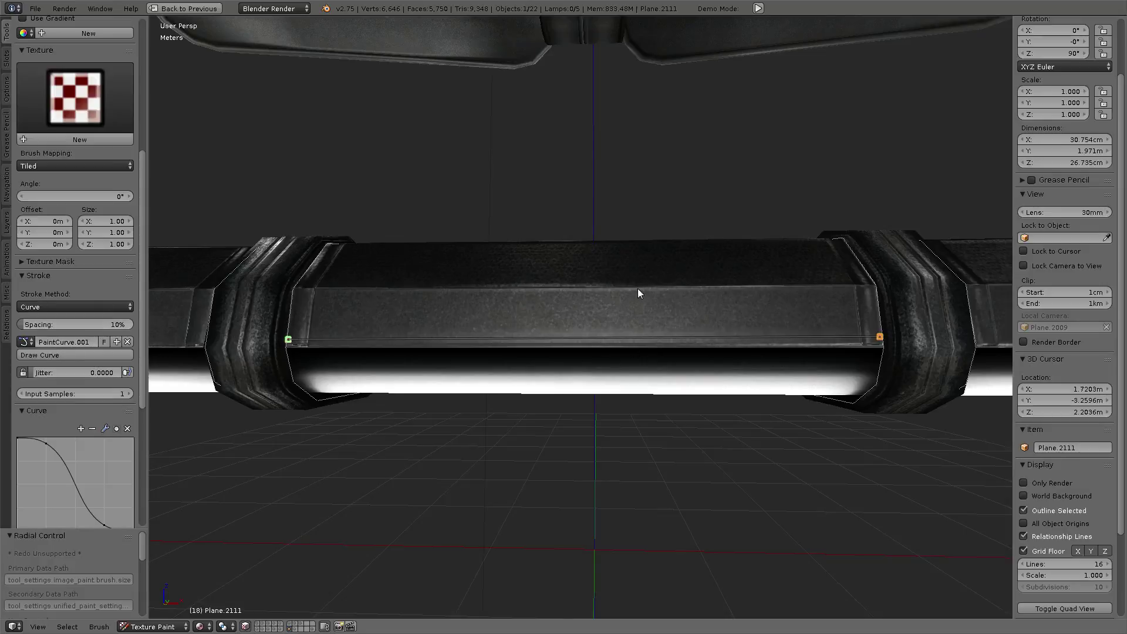
pyautogui.moveTo(638, 287); pyautogui.dragTo(639, 280, button='middle')
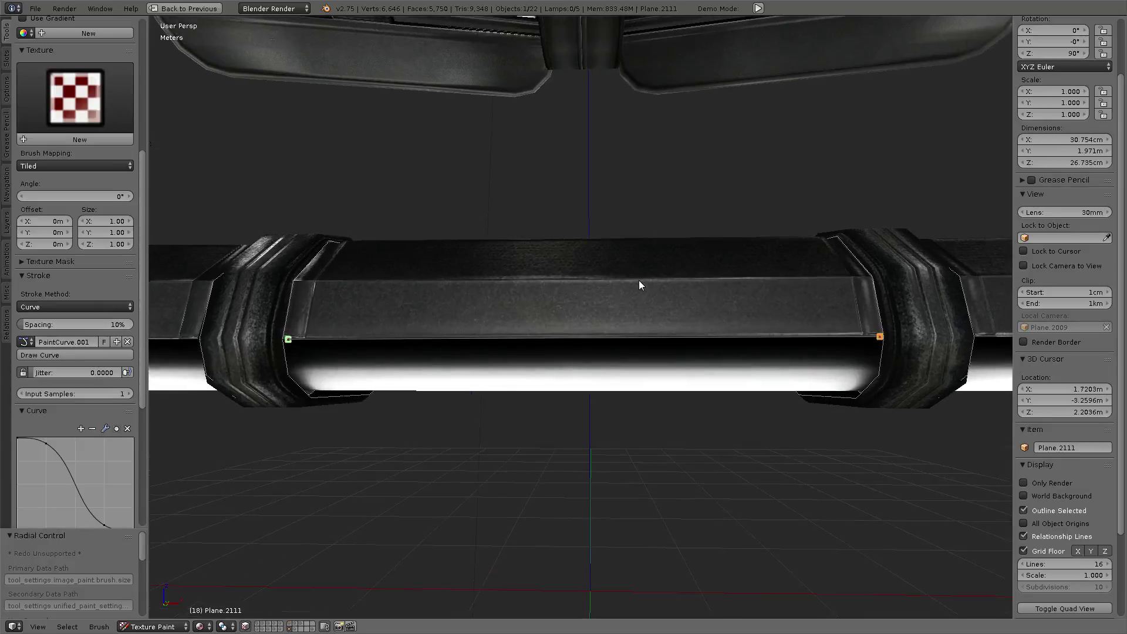
pyautogui.click(41, 354)
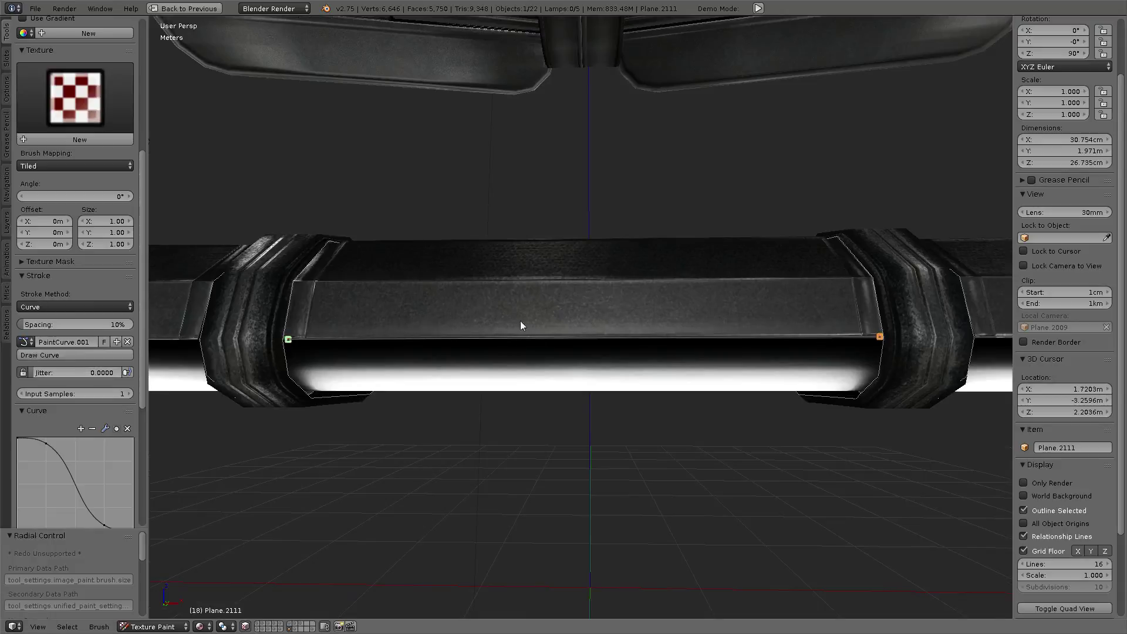
pyautogui.click(51, 356)
pyautogui.moveTo(409, 343)
pyautogui.mouseDown(button='middle')
pyautogui.moveTo(428, 317)
pyautogui.moveTo(415, 295)
pyautogui.moveTo(330, 362)
pyautogui.moveTo(388, 330)
pyautogui.moveTo(469, 311)
pyautogui.moveTo(501, 322)
pyautogui.moveTo(426, 370)
pyautogui.moveTo(441, 362)
pyautogui.moveTo(426, 346)
pyautogui.moveTo(443, 336)
pyautogui.moveTo(276, 346)
pyautogui.moveTo(467, 310)
pyautogui.moveTo(235, 361)
pyautogui.mouseUp(button='middle')
# - Turn off the face selection mask and orbit closer to the beam
pyautogui.press('a')
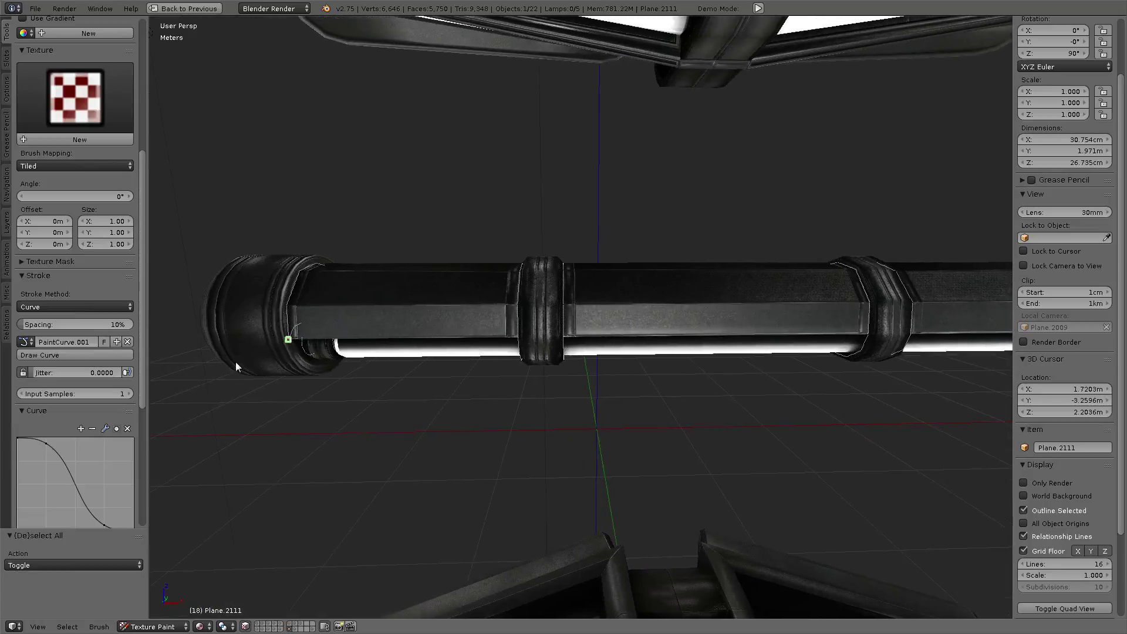
pyautogui.press('m')
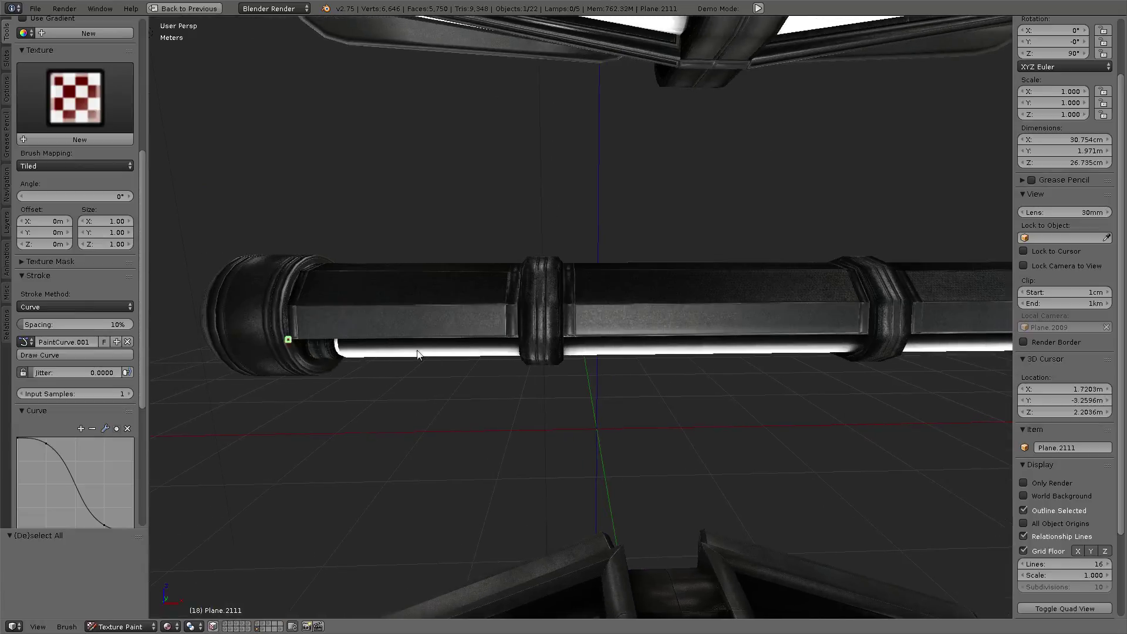
pyautogui.keyDown('shift'); pyautogui.rightClick(377, 350); pyautogui.keyUp('shift')
pyautogui.moveTo(377, 350)
pyautogui.mouseDown(button='middle')
pyautogui.moveTo(510, 365)
pyautogui.moveTo(517, 335)
pyautogui.moveTo(559, 335)
pyautogui.moveTo(478, 377)
pyautogui.moveTo(619, 317)
pyautogui.moveTo(392, 379)
pyautogui.moveTo(820, 327)
pyautogui.moveTo(811, 287)
pyautogui.mouseUp(button='middle')
# - In front ortho view, place four paint-curve points around the beam's flat middle panel
pyautogui.press('KP_1')
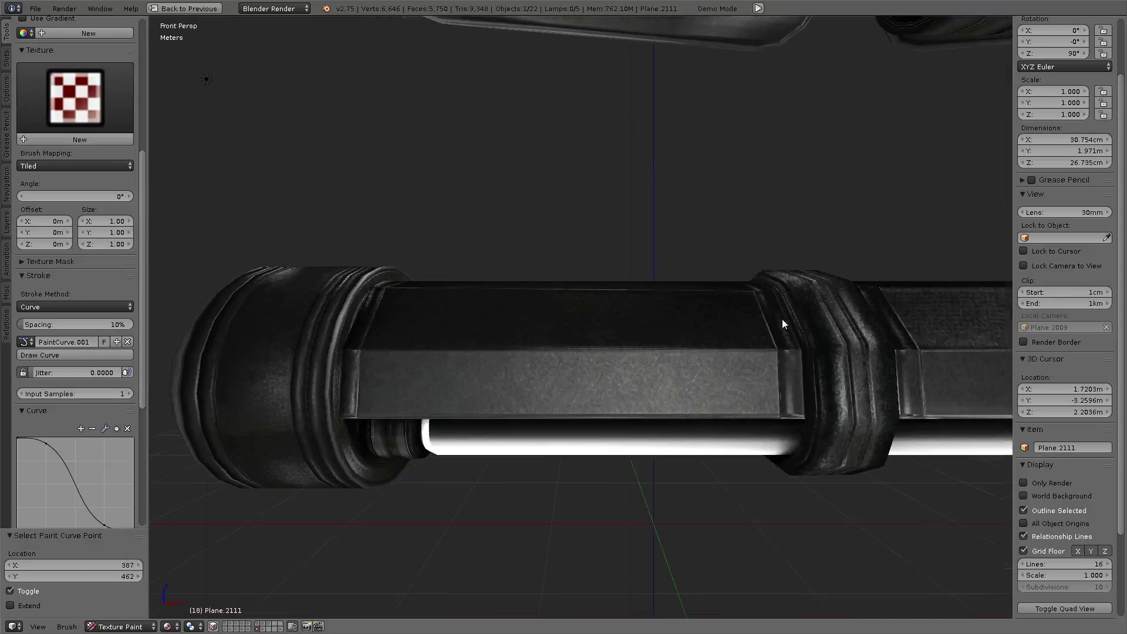
pyautogui.scroll(3, 682, 446)
pyautogui.scroll(-1, 682, 450)
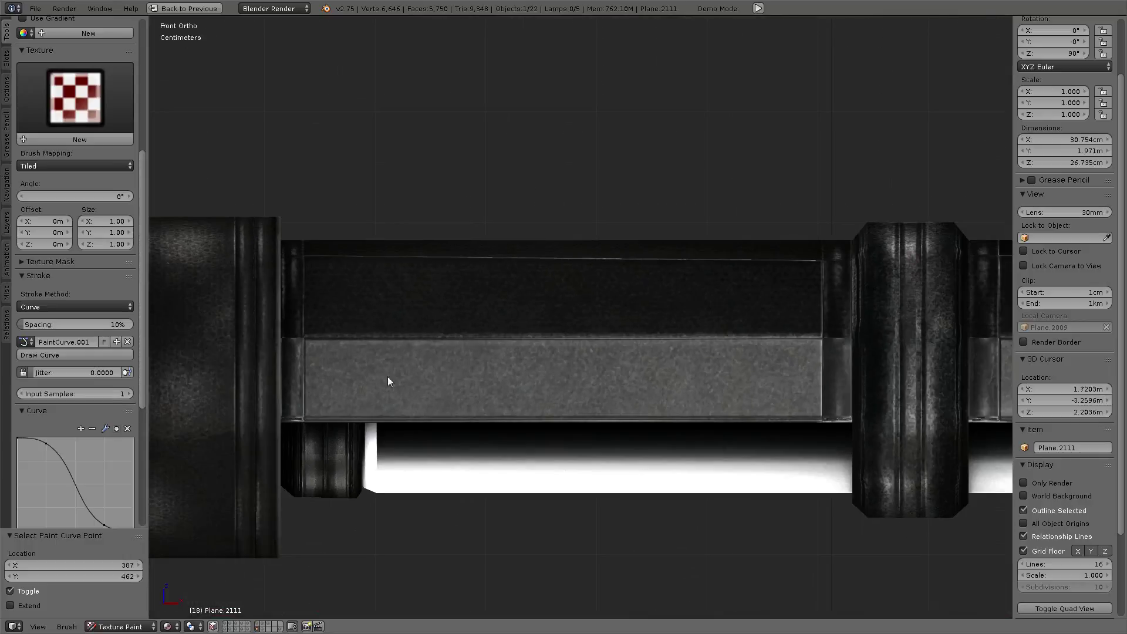
pyautogui.keyDown('ctrl'); pyautogui.click(285, 340); pyautogui.keyUp('ctrl')
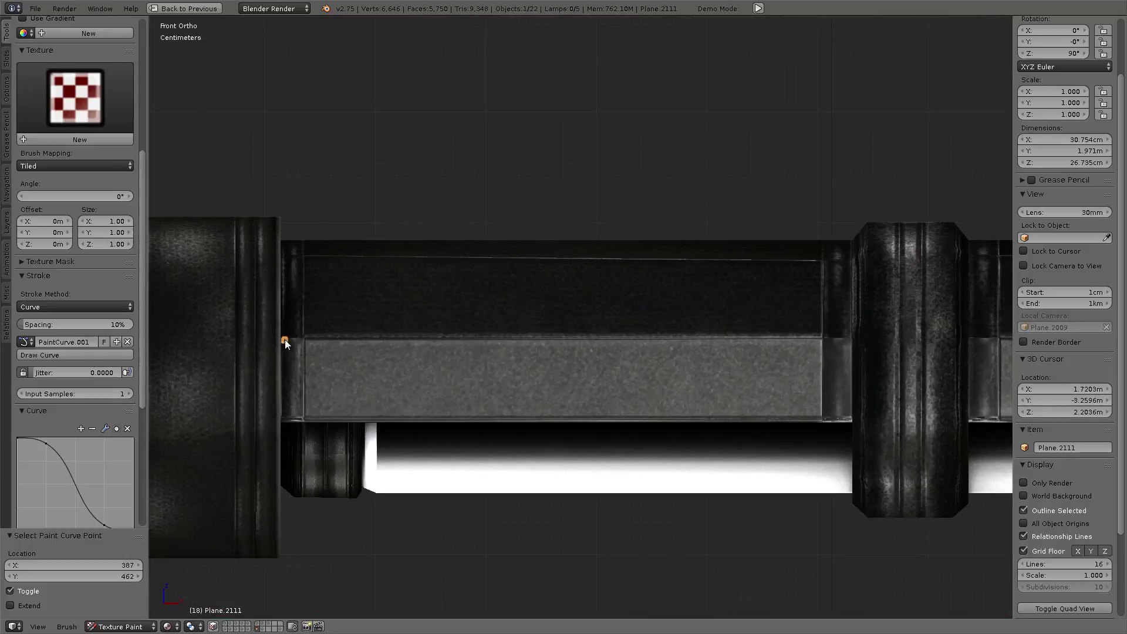
pyautogui.keyDown('ctrl'); pyautogui.click(851, 338); pyautogui.keyUp('ctrl')
pyautogui.keyDown('ctrl'); pyautogui.click(850, 416); pyautogui.keyUp('ctrl')
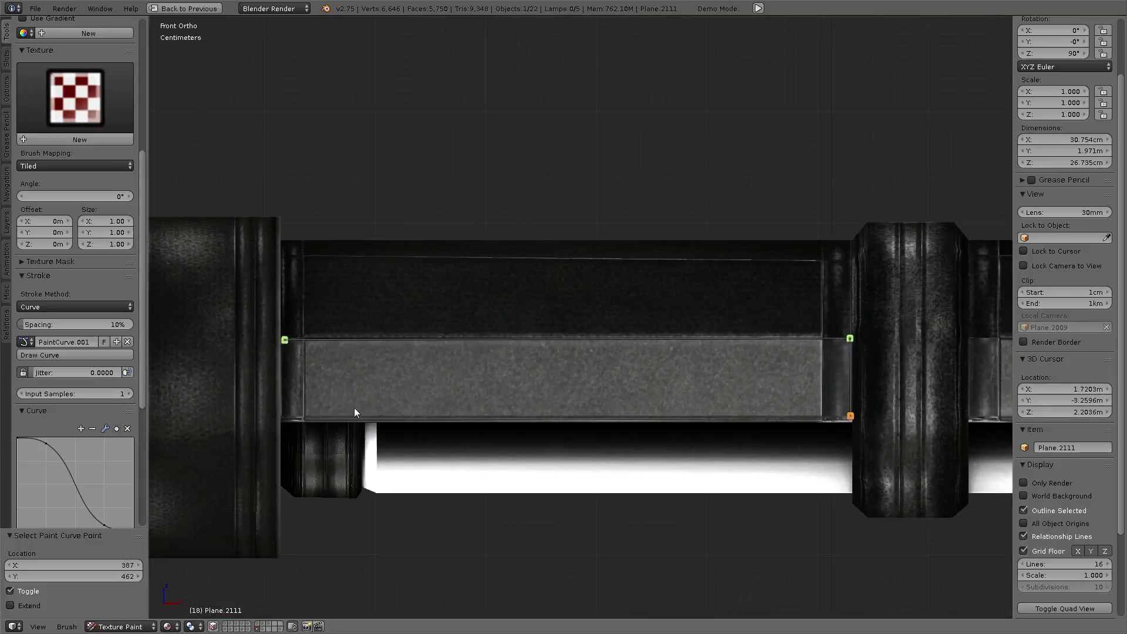
pyautogui.keyDown('ctrl'); pyautogui.click(284, 415); pyautogui.keyUp('ctrl')
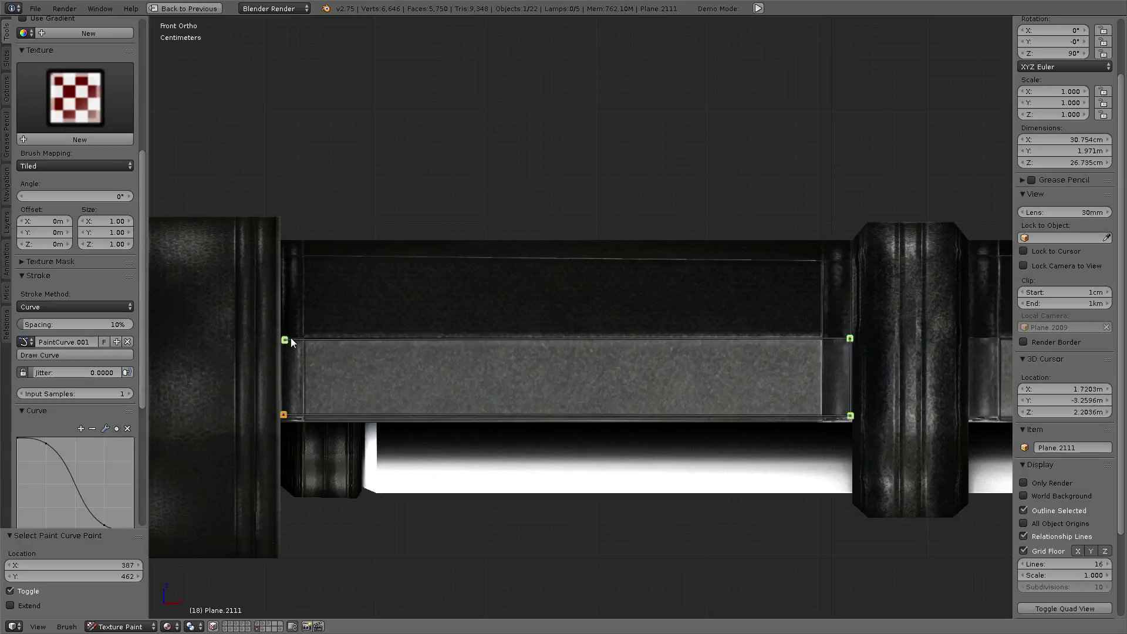
# - Scale the curve points along X by 1.057 and paint along the rectangular curve
pyautogui.press('a')
pyautogui.press('s')
pyautogui.press('x')
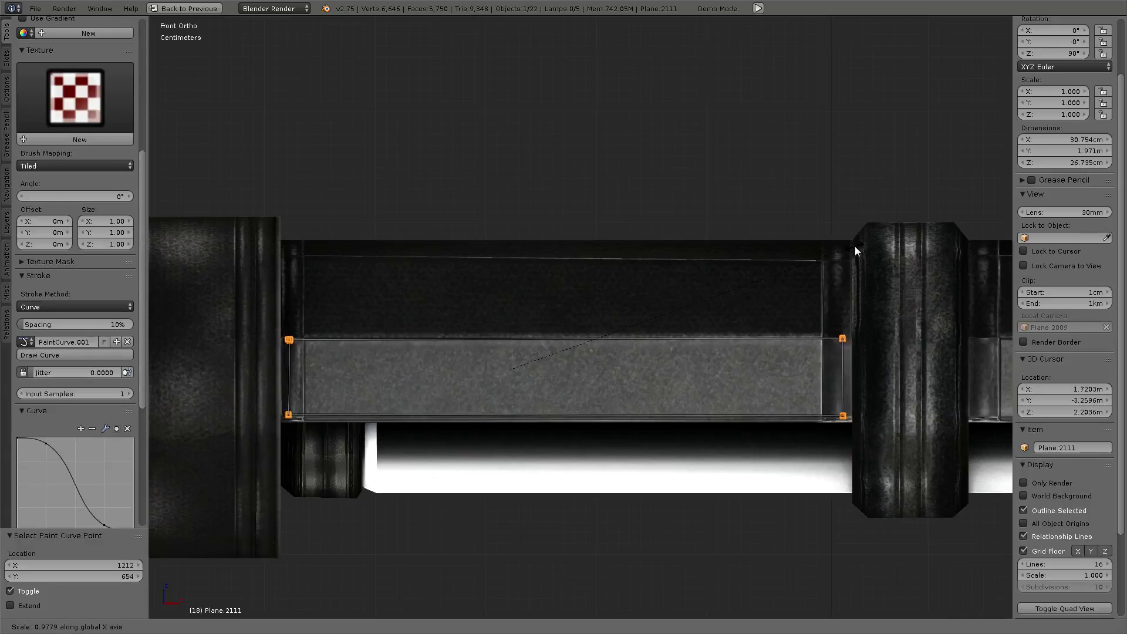
pyautogui.click(859, 247)
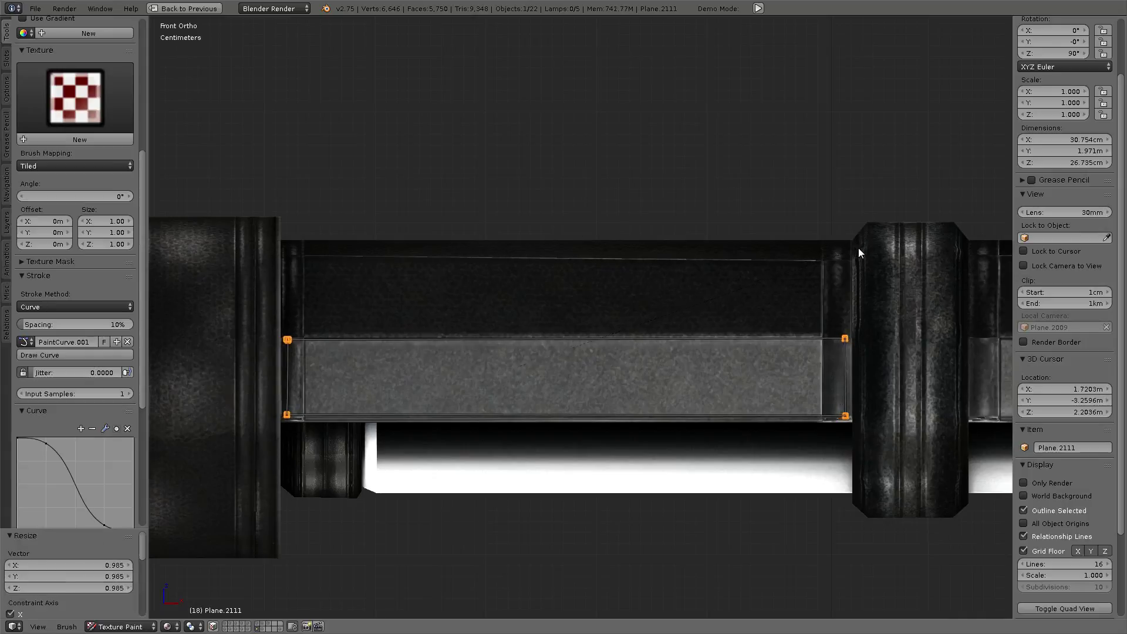
pyautogui.click(73, 354)
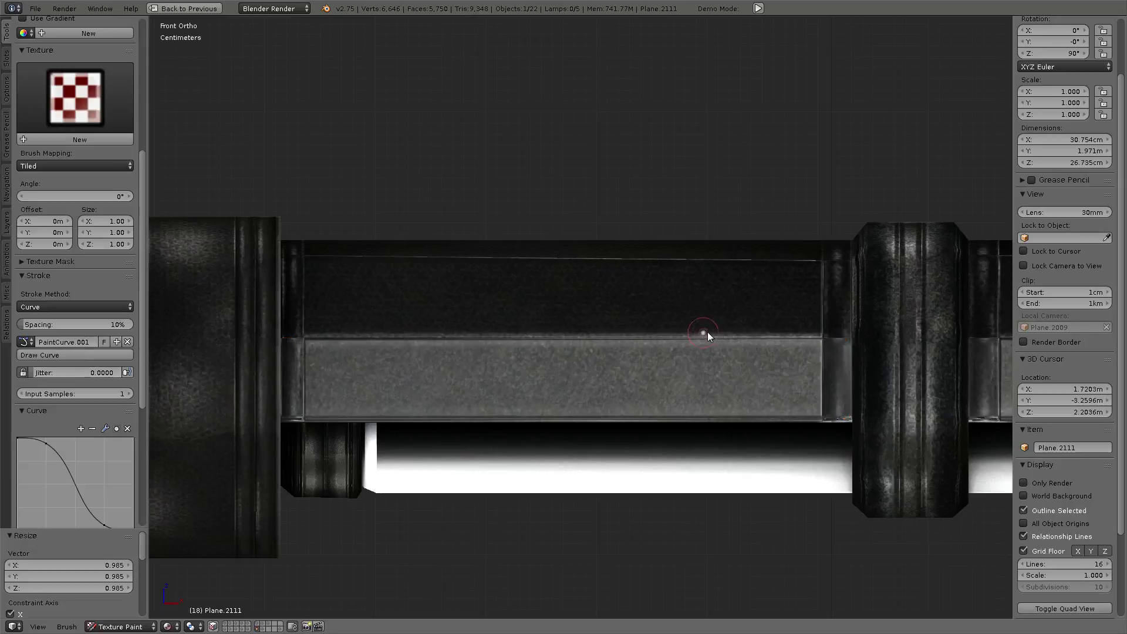
# - Adjust the brush radius, repaint the curve, and widen the curve points slightly
pyautogui.press('f')
pyautogui.click(708, 335)
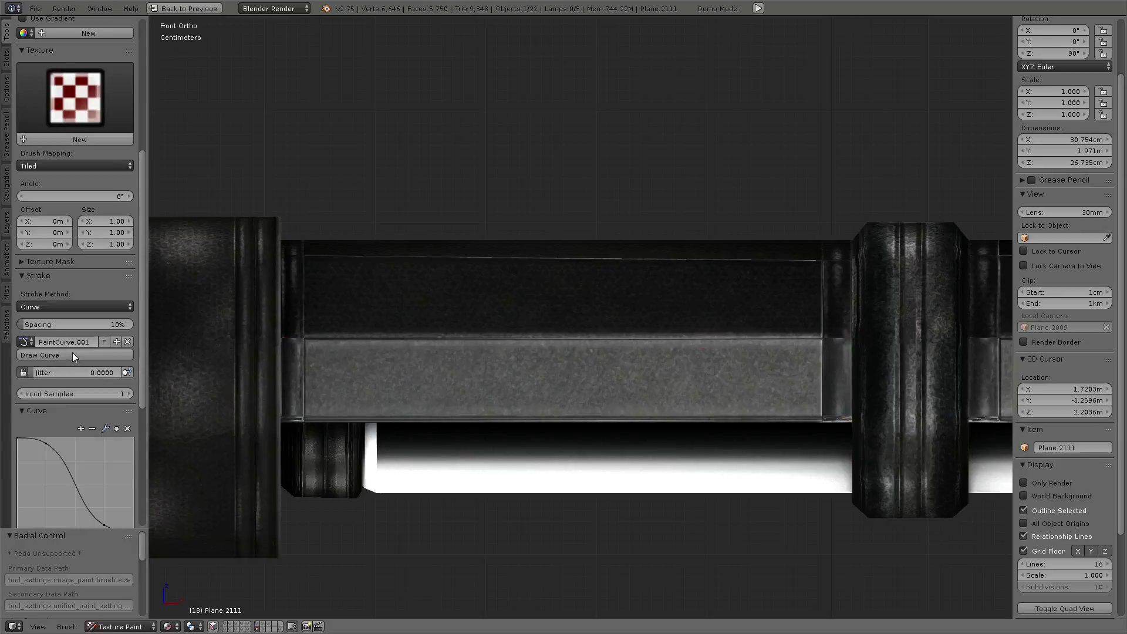
pyautogui.click(72, 354)
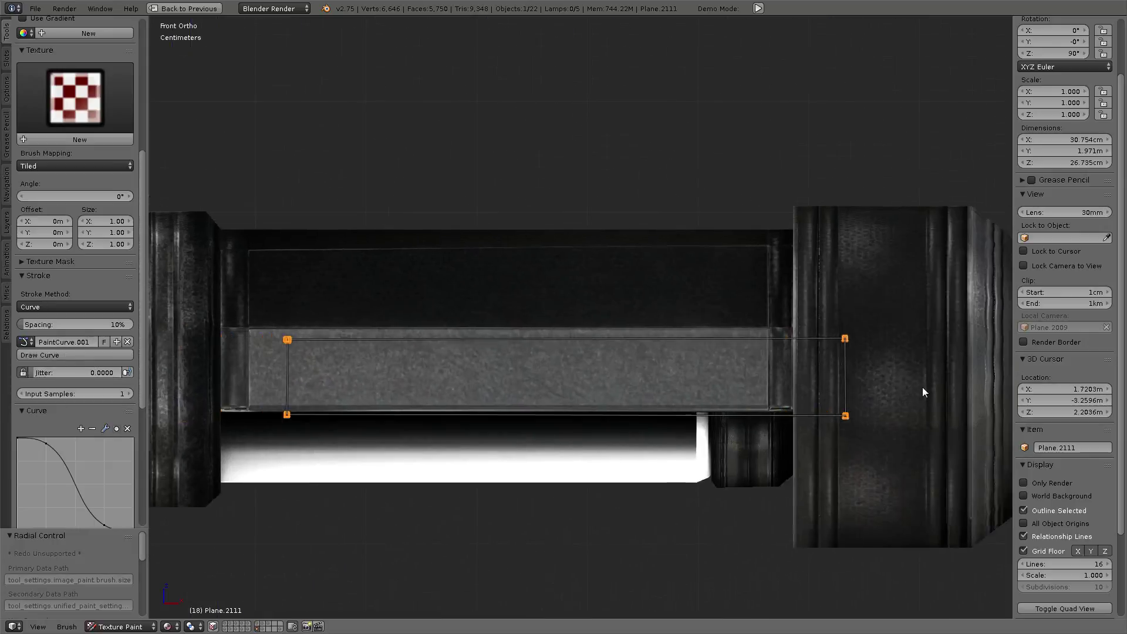
pyautogui.keyDown('shift'); pyautogui.moveTo(960, 399); pyautogui.dragTo(986, 400, button='middle'); pyautogui.keyUp('shift')
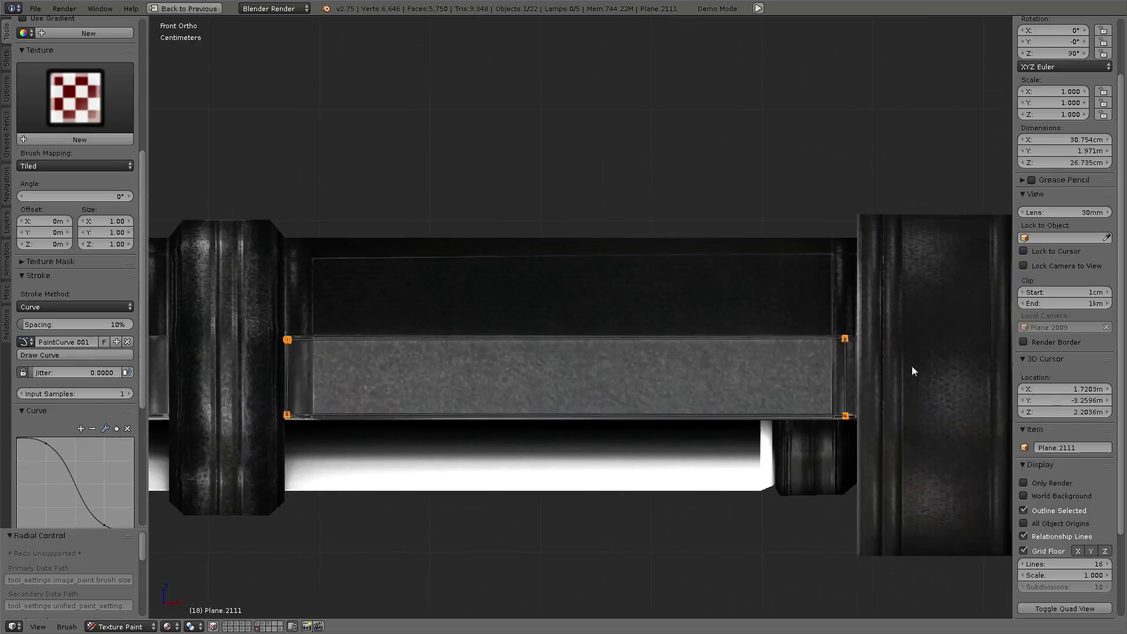
pyautogui.press('s')
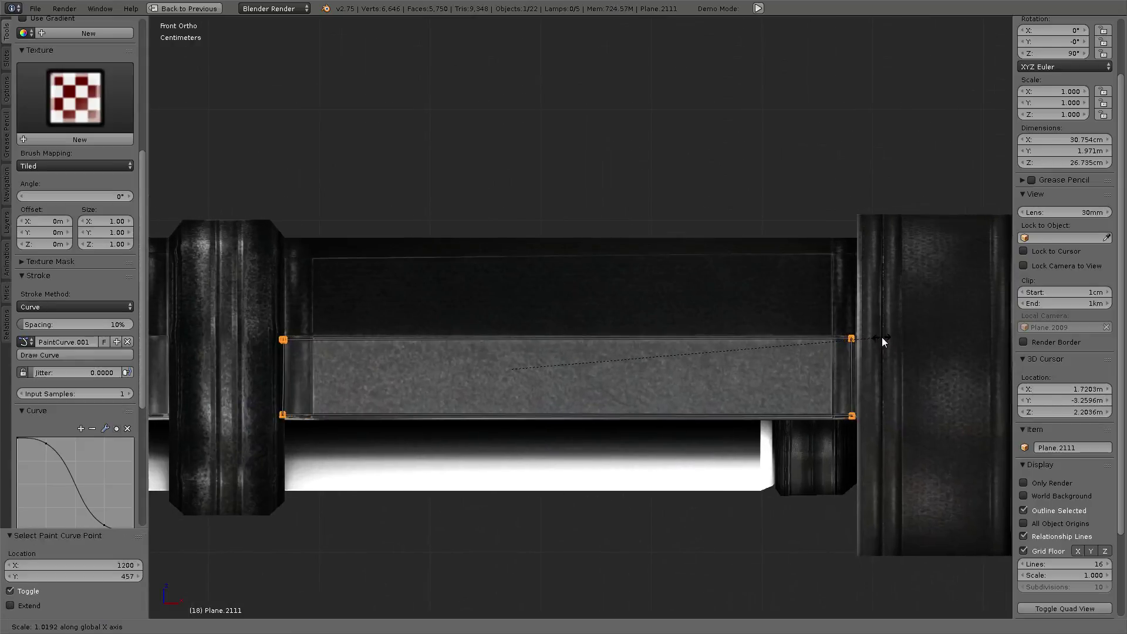
pyautogui.click(880, 336)
# - Scale the curve vertically along Y, resize the brush, and paint along the curve again
pyautogui.press('g')
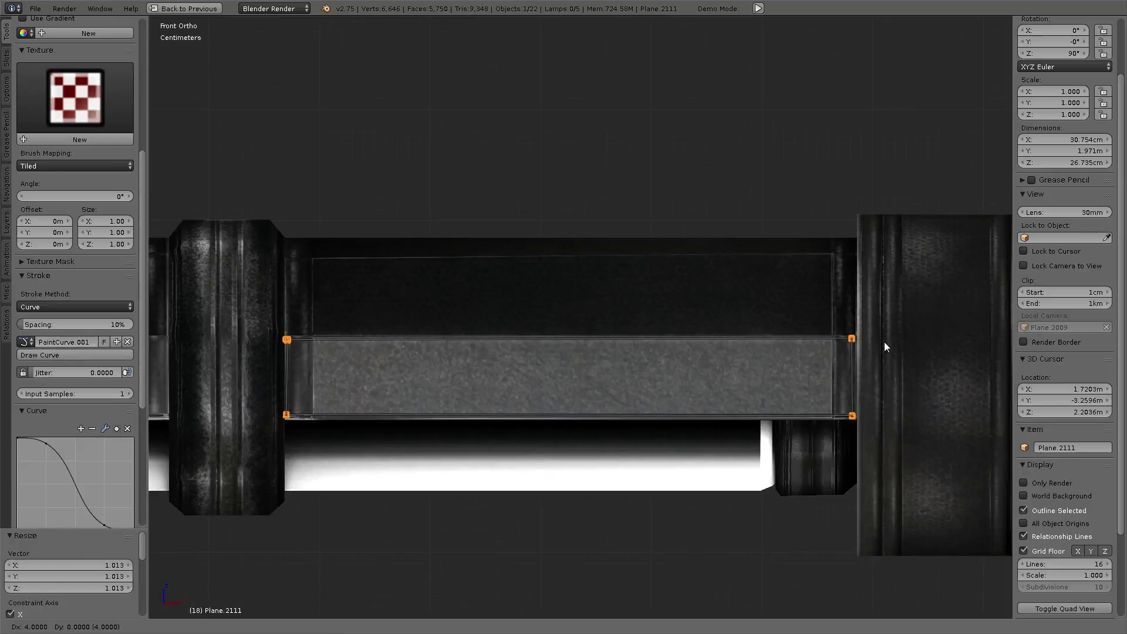
pyautogui.click(885, 342)
pyautogui.press('s')
pyautogui.press('y')
pyautogui.click(564, 496)
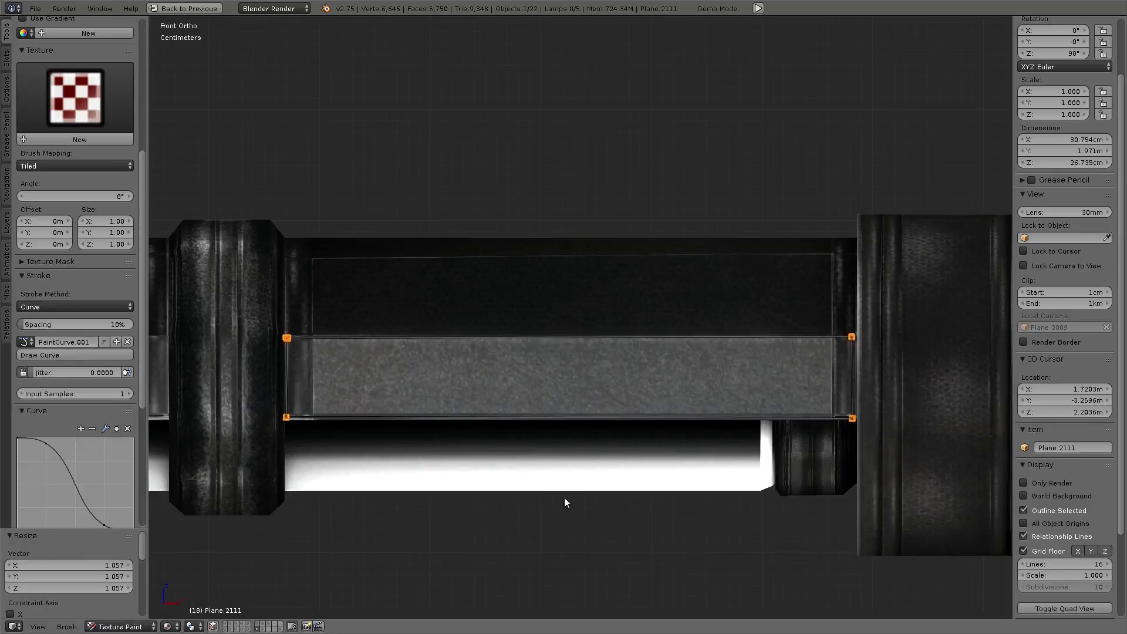
pyautogui.click(76, 357)
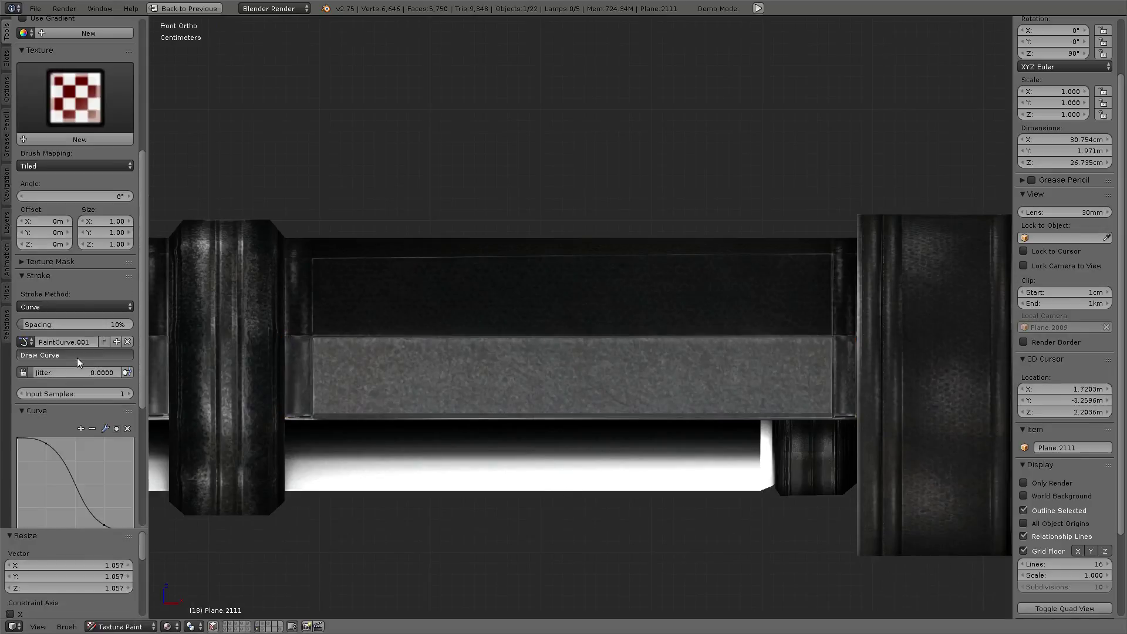
pyautogui.press('f')
pyautogui.click(546, 356)
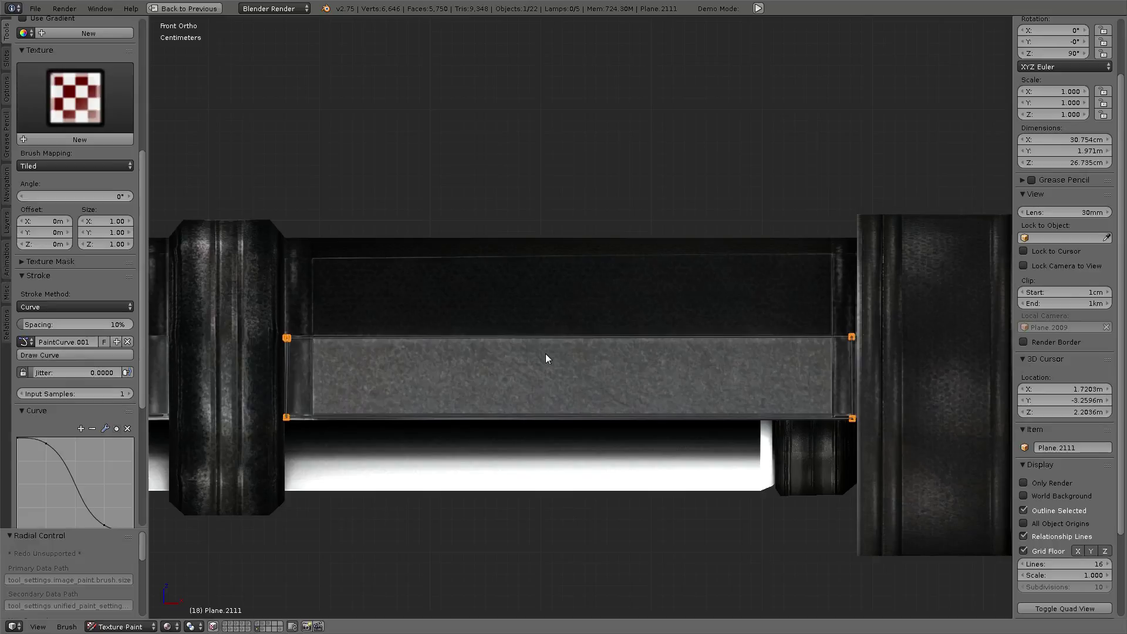
pyautogui.click(90, 355)
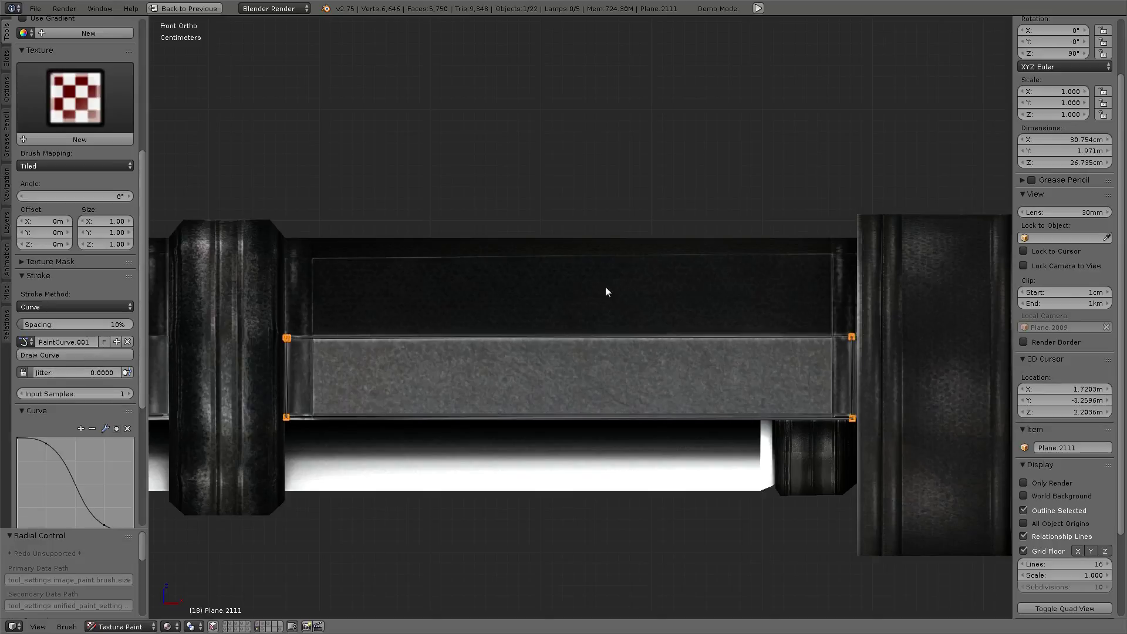
# - Orbit to a perspective view of the tubes, try a few curve points, then return to Object Mode
pyautogui.moveTo(606, 292)
pyautogui.mouseDown(button='middle')
pyautogui.moveTo(511, 333)
pyautogui.moveTo(479, 325)
pyautogui.moveTo(449, 276)
pyautogui.moveTo(473, 226)
pyautogui.moveTo(675, 273)
pyautogui.moveTo(690, 392)
pyautogui.moveTo(800, 411)
pyautogui.moveTo(681, 374)
pyautogui.moveTo(669, 386)
pyautogui.moveTo(449, 334)
pyautogui.moveTo(584, 358)
pyautogui.moveTo(530, 317)
pyautogui.moveTo(573, 334)
pyautogui.moveTo(617, 259)
pyautogui.moveTo(614, 343)
pyautogui.moveTo(860, 330)
pyautogui.moveTo(694, 347)
pyautogui.moveTo(677, 390)
pyautogui.moveTo(687, 393)
pyautogui.moveTo(313, 315)
pyautogui.mouseUp(button='middle')
pyautogui.rightClick(471, 304)
pyautogui.press('KP_5')
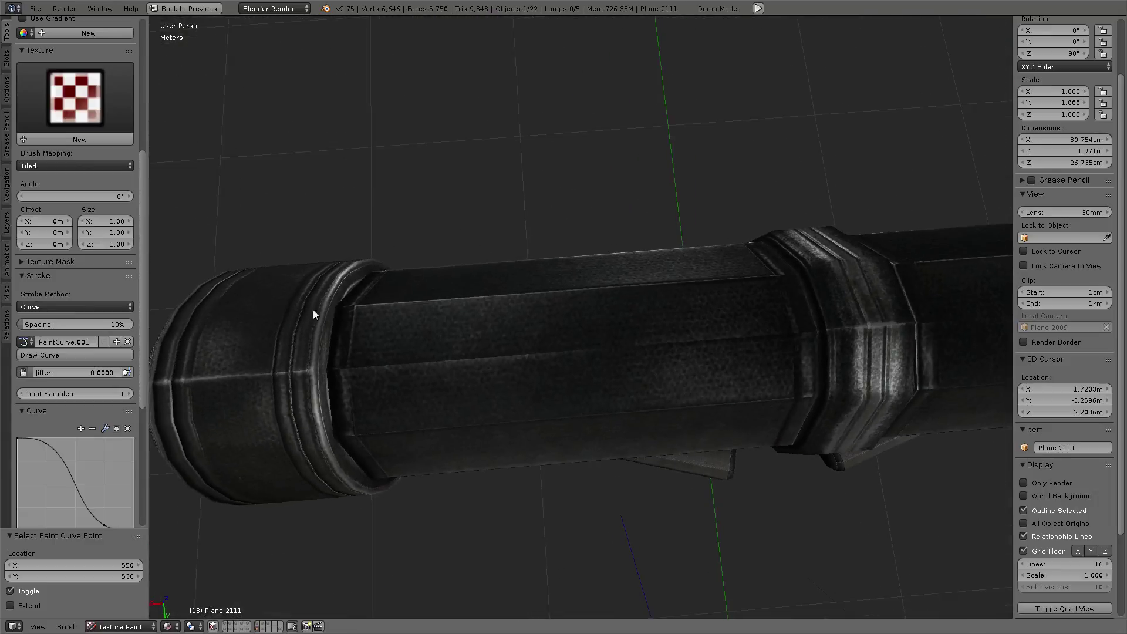
pyautogui.keyDown('ctrl'); pyautogui.rightClick(344, 306); pyautogui.keyUp('ctrl')
pyautogui.keyDown('ctrl'); pyautogui.rightClick(332, 365); pyautogui.keyUp('ctrl')
pyautogui.rightClick(585, 330)
pyautogui.scroll(5, 585, 330)
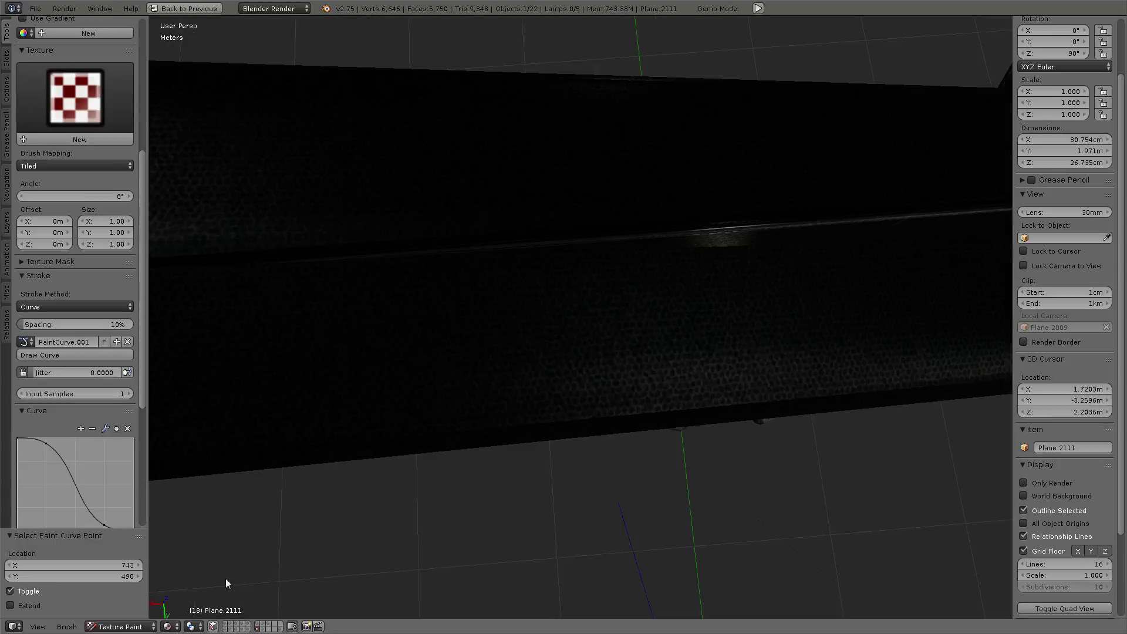
pyautogui.click(154, 627)
pyautogui.scroll(-4, 668, 284)
# - Orbit around the tube, snap to Left Ortho, and select the round end cap Plane.2091
pyautogui.scroll(-2, 664, 313)
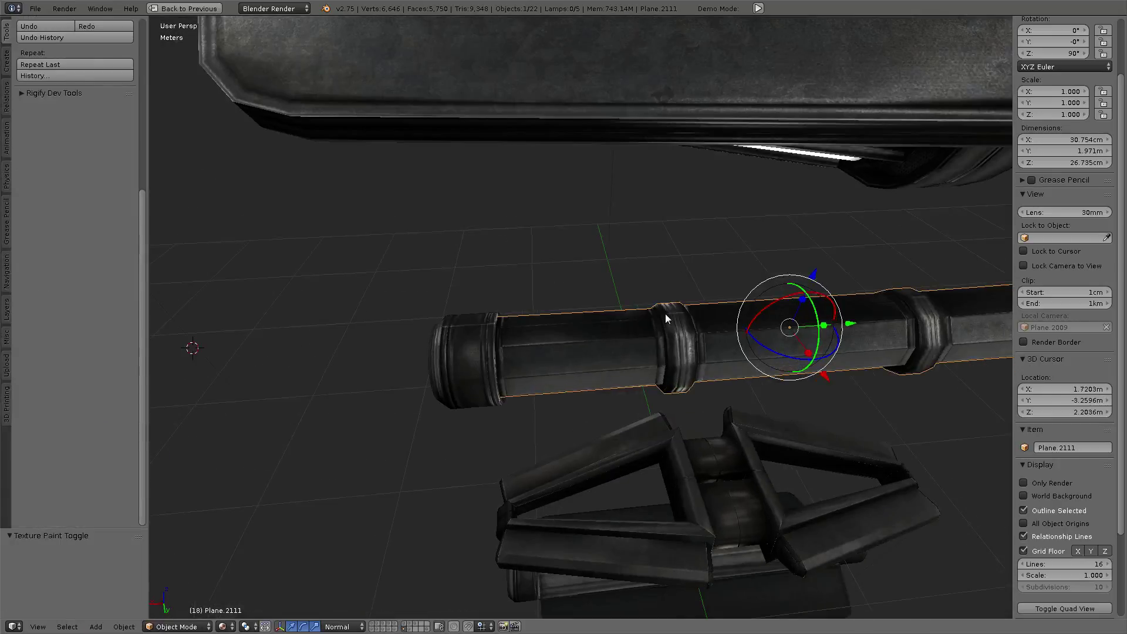
pyautogui.moveTo(664, 314)
pyautogui.mouseDown(button='middle')
pyautogui.moveTo(731, 264)
pyautogui.moveTo(724, 252)
pyautogui.moveTo(624, 214)
pyautogui.moveTo(644, 297)
pyautogui.mouseUp(button='middle')
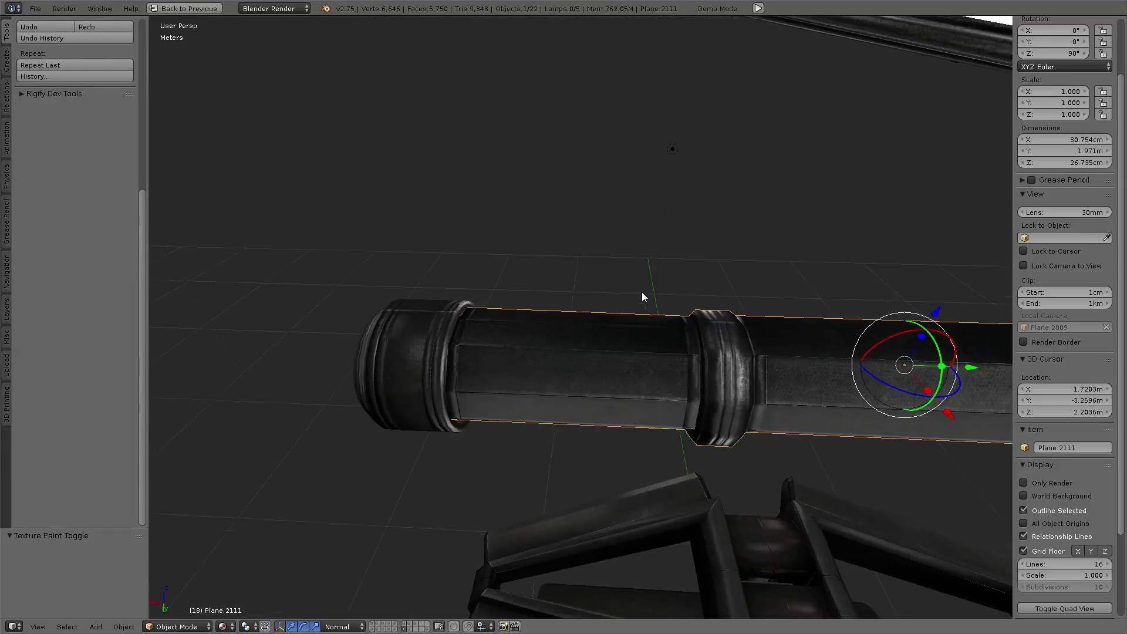
pyautogui.scroll(3, 644, 297)
pyautogui.moveTo(371, 198)
pyautogui.mouseDown(button='middle')
pyautogui.moveTo(787, 306)
pyautogui.moveTo(550, 294)
pyautogui.moveTo(763, 269)
pyautogui.moveTo(795, 292)
pyautogui.moveTo(745, 277)
pyautogui.moveTo(635, 304)
pyautogui.moveTo(618, 298)
pyautogui.mouseUp(button='middle')
pyautogui.press('KP_1')
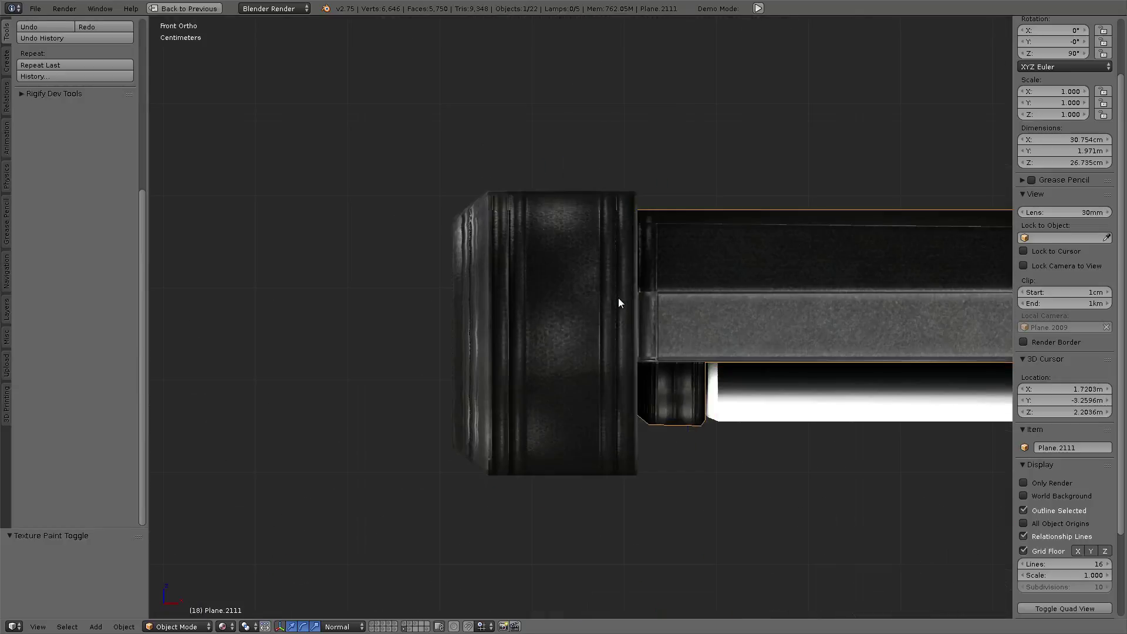
pyautogui.press('ctrl+KP_1')
pyautogui.rightClick(618, 297)
pyautogui.press('ctrl+KP_3')
# - Switch the end cap into Texture Paint mode
pyautogui.scroll(3, 618, 298)
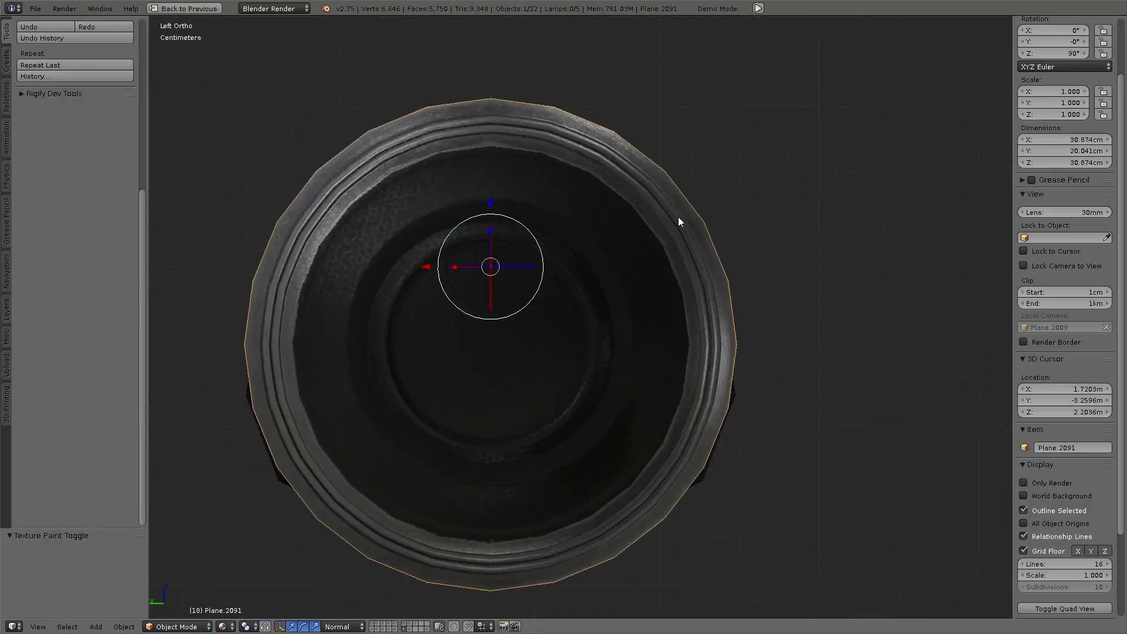
pyautogui.scroll(-3, 418, 326)
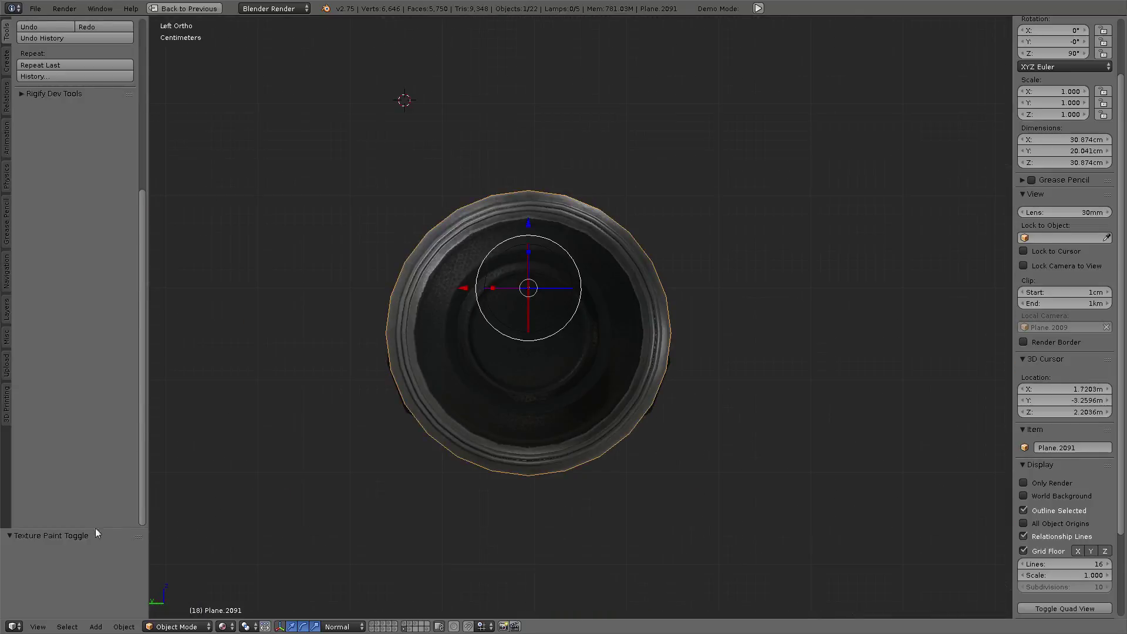
pyautogui.click(176, 627)
pyautogui.click(182, 543)
# - Deselect the cap faces, turn off the face selection mask, and place the 3D cursor on the cap
pyautogui.scroll(3, 407, 283)
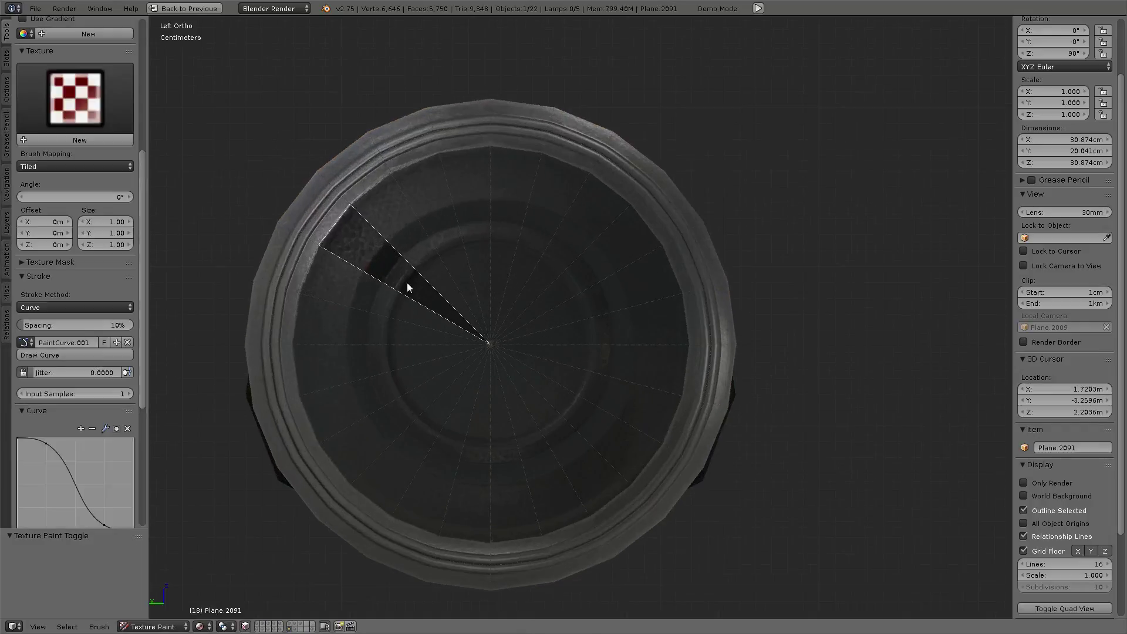
pyautogui.press('a')
pyautogui.click(245, 627)
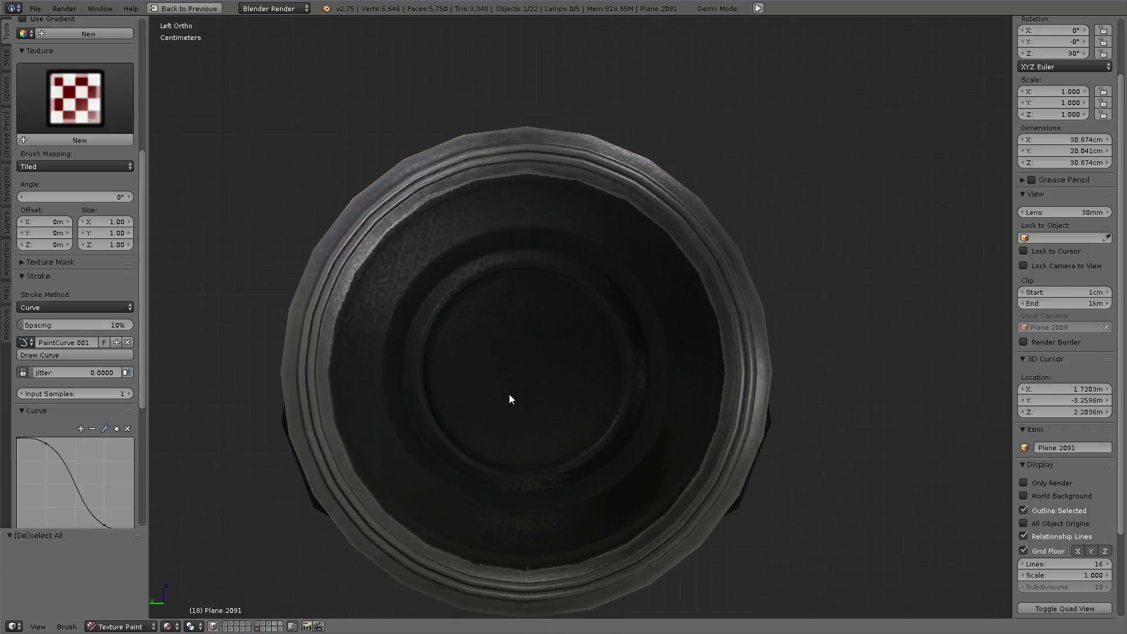
pyautogui.scroll(-1, 509, 393)
pyautogui.scroll(-1, 512, 359)
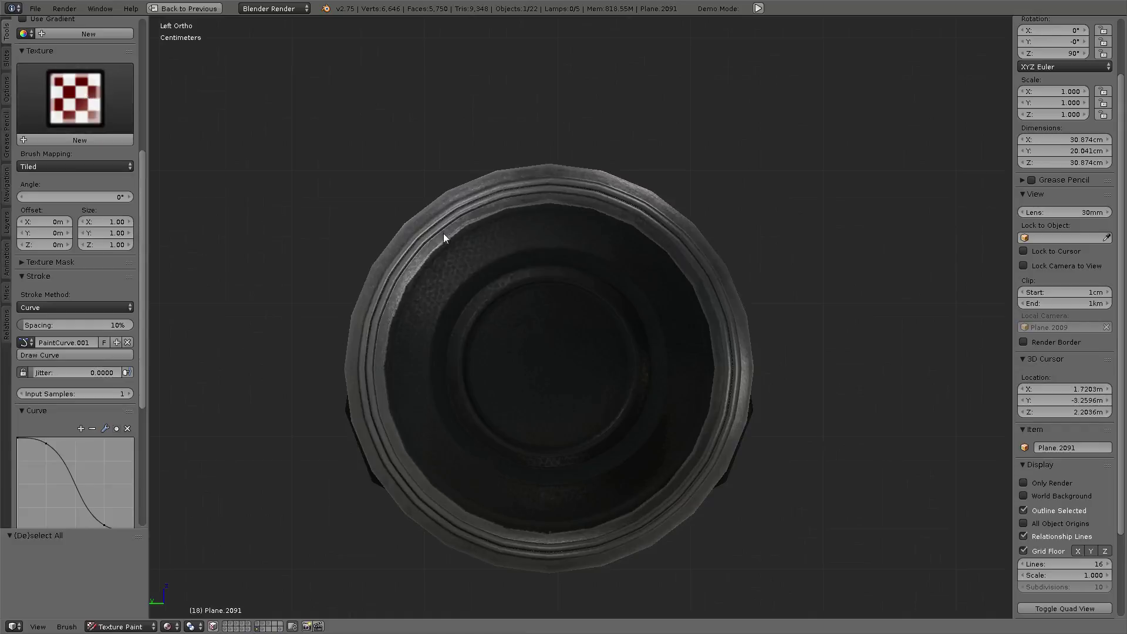
pyautogui.press('e')
pyautogui.click(383, 372)
pyautogui.scroll(3, 65, 127)
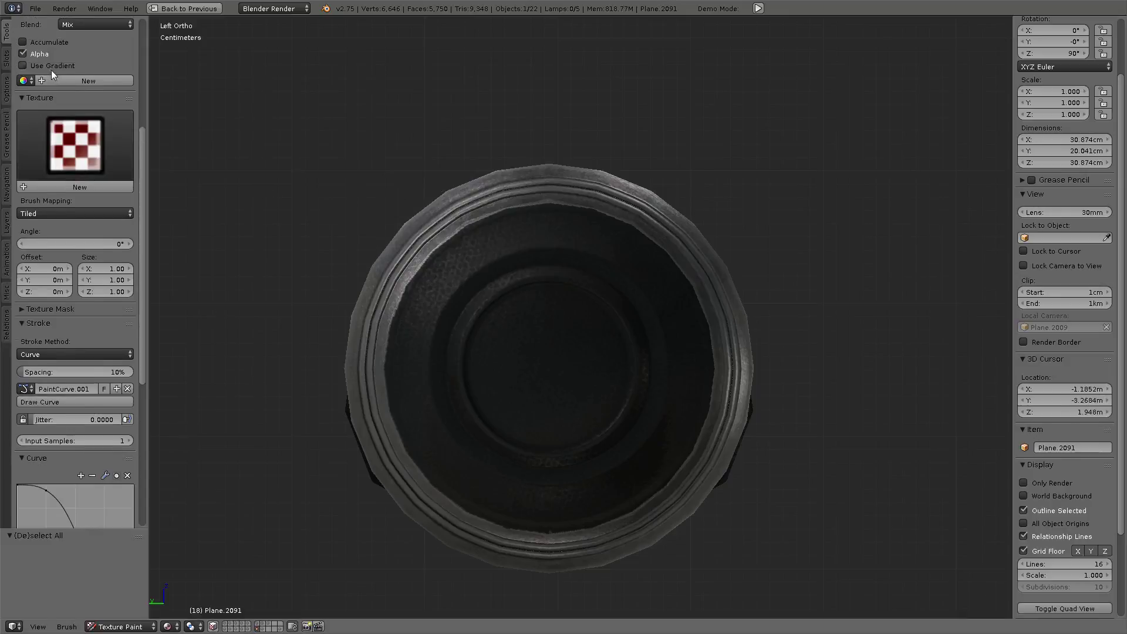
pyautogui.scroll(7, 51, 69)
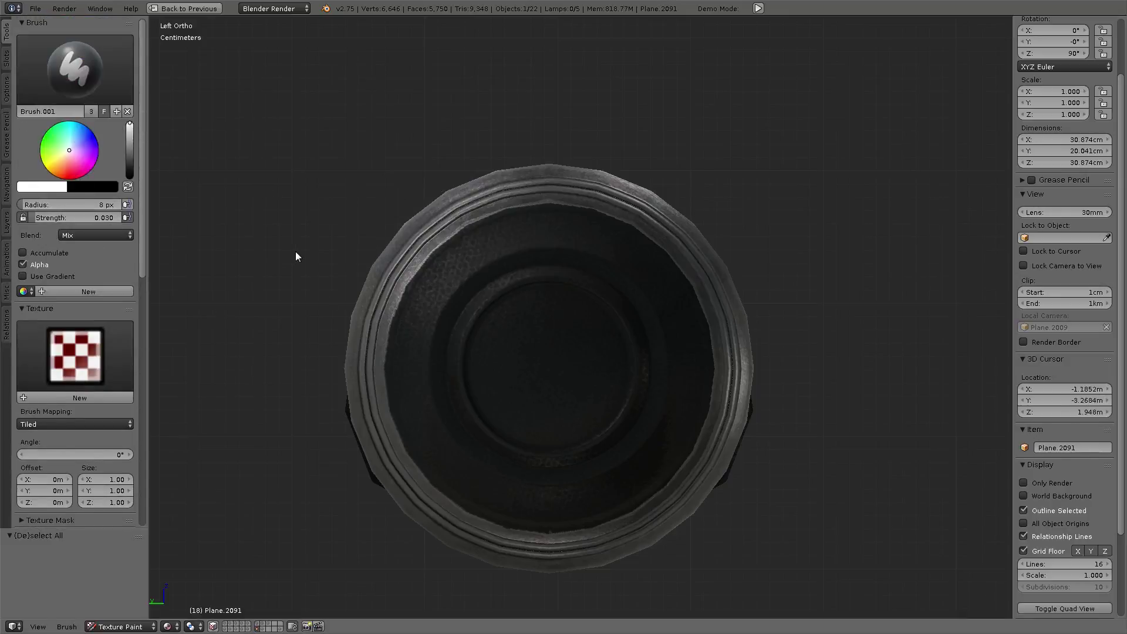
pyautogui.press('e')
# - Draw paint-curve points at the rim's left, top, right and bottom, closing back at the left
pyautogui.keyDown('ctrl'); pyautogui.moveTo(384, 371); pyautogui.dragTo(377, 221, button='right'); pyautogui.keyUp('ctrl')
pyautogui.keyDown('ctrl'); pyautogui.moveTo(548, 202); pyautogui.dragTo(583, 203, button='right'); pyautogui.keyUp('ctrl')
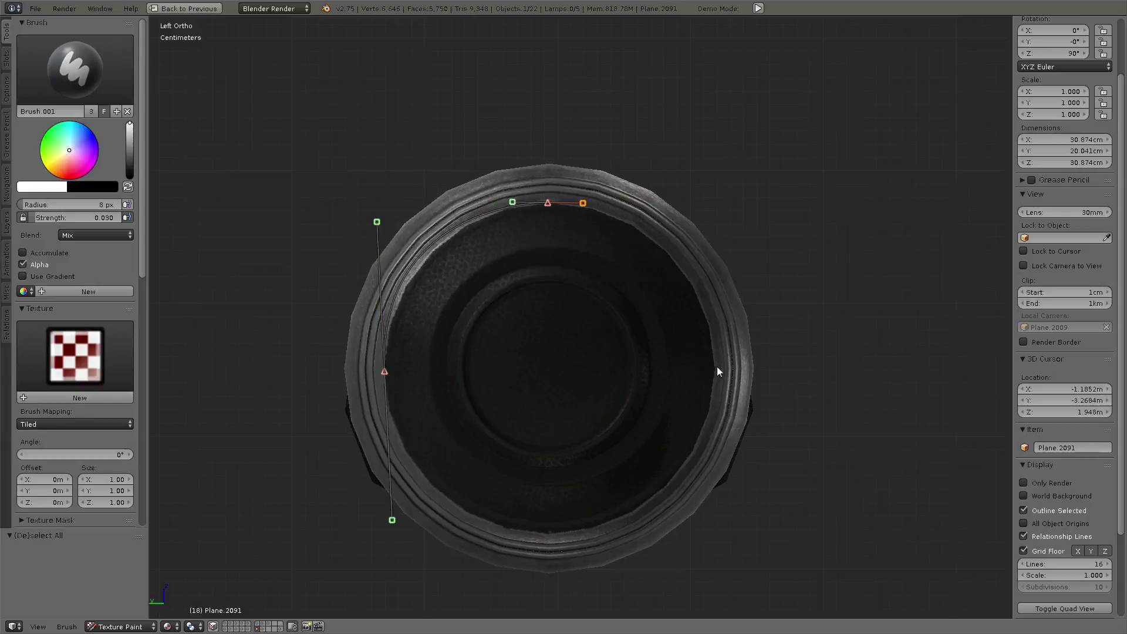
pyautogui.keyDown('ctrl'); pyautogui.moveTo(717, 368); pyautogui.dragTo(720, 506, button='right'); pyautogui.keyUp('ctrl')
pyautogui.keyDown('ctrl'); pyautogui.moveTo(547, 533); pyautogui.dragTo(508, 535, button='right'); pyautogui.keyUp('ctrl')
pyautogui.keyDown('ctrl'); pyautogui.moveTo(384, 371); pyautogui.dragTo(374, 241, button='right'); pyautogui.keyUp('ctrl')
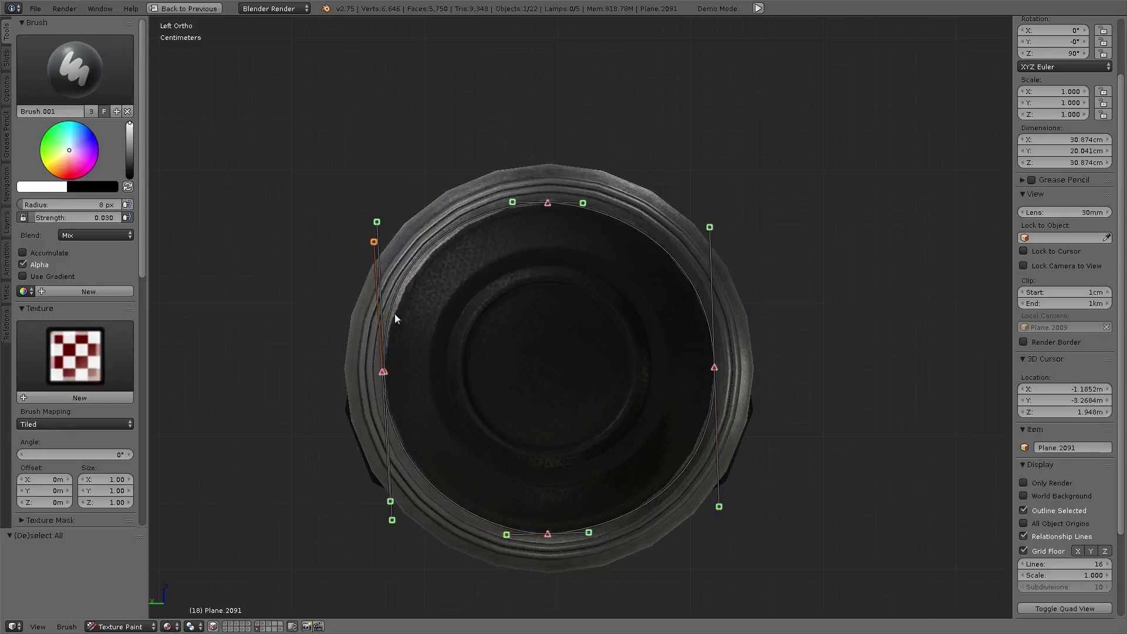
# - Reposition the left and top curve points, rotating and shortening the top point's handles
pyautogui.rightClick(383, 372)
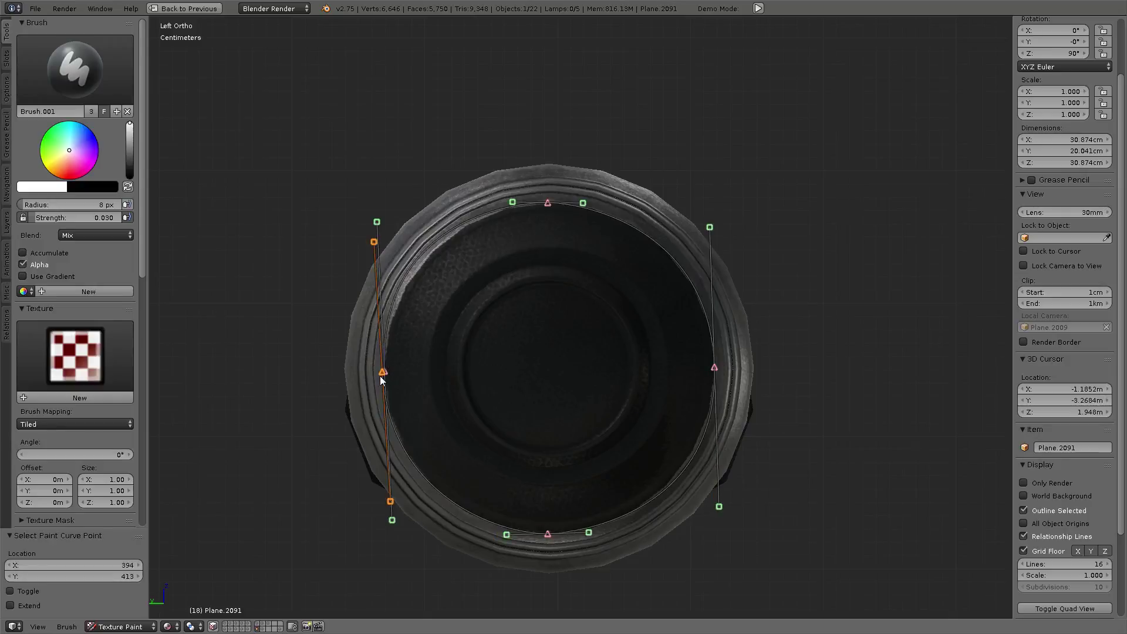
pyautogui.press('g')
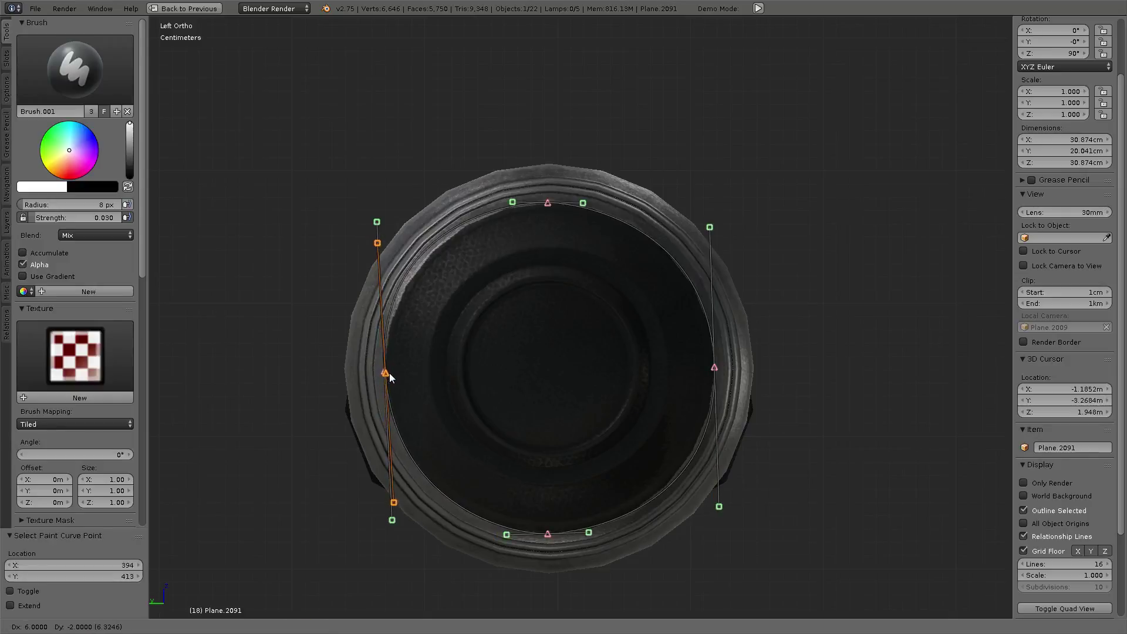
pyautogui.click(389, 371)
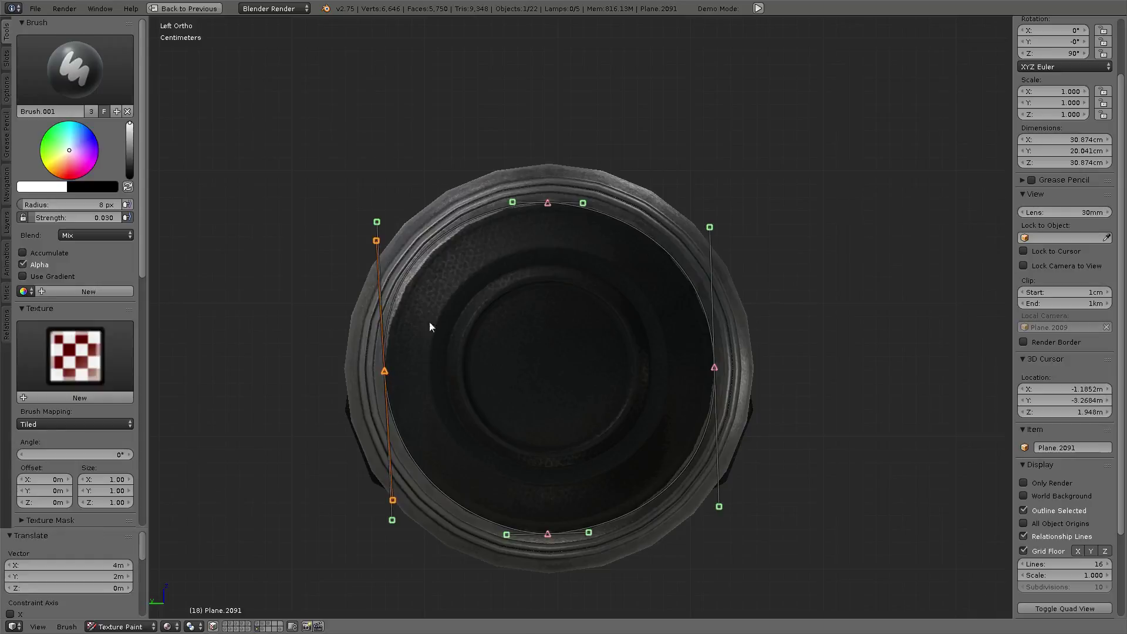
pyautogui.rightClick(549, 203)
pyautogui.press('g')
pyautogui.click(568, 216)
pyautogui.press('r')
pyautogui.click(685, 247)
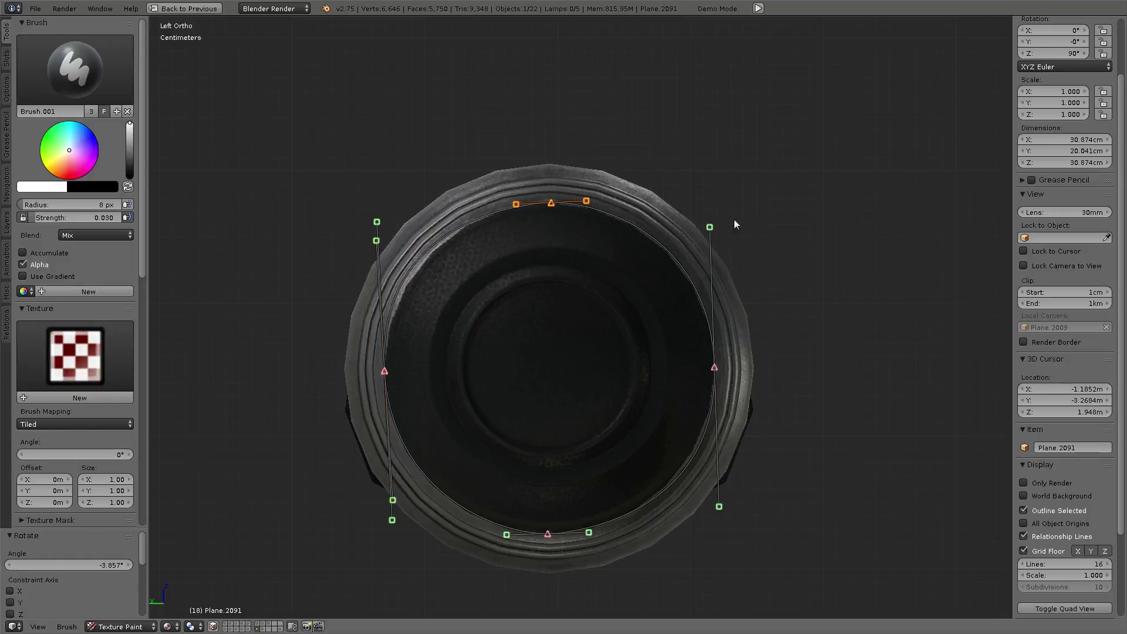
pyautogui.press('s')
pyautogui.click(686, 224)
# - Shrink the left point's handles and move the curve endpoint near the rim's top-left
pyautogui.rightClick(400, 372)
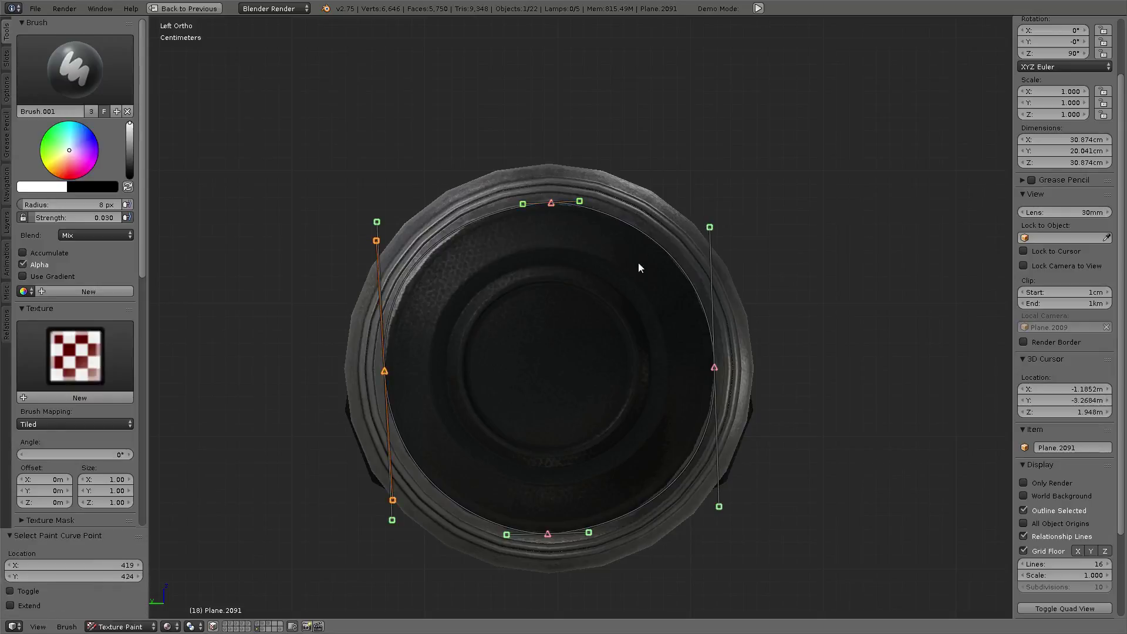
pyautogui.press('s')
pyautogui.click(592, 350)
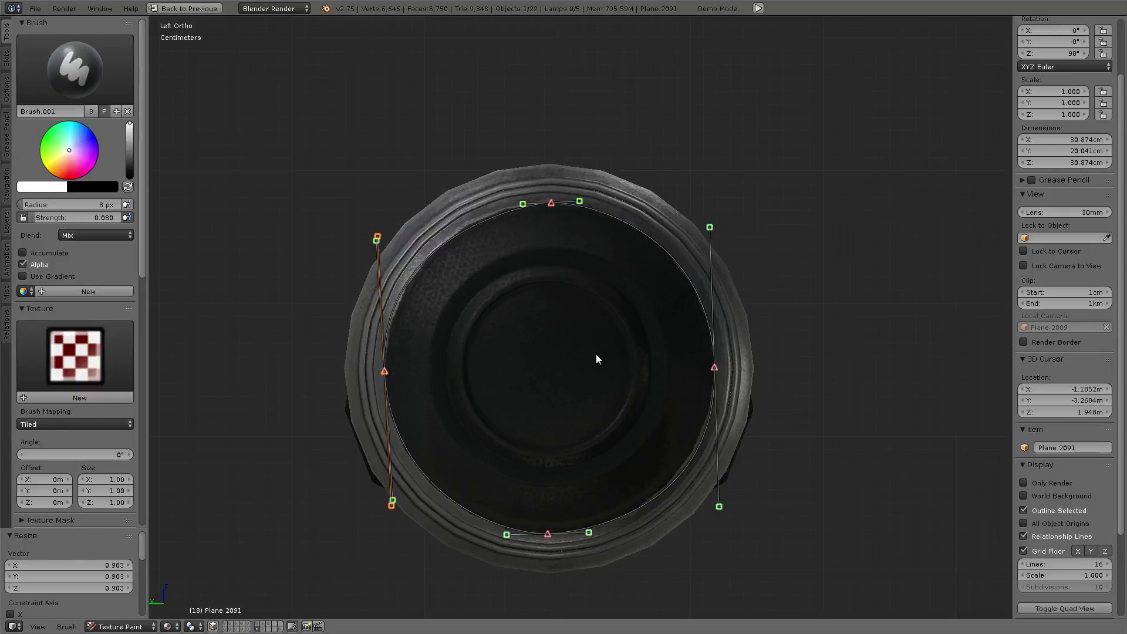
pyautogui.press('g')
pyautogui.press('Escape')
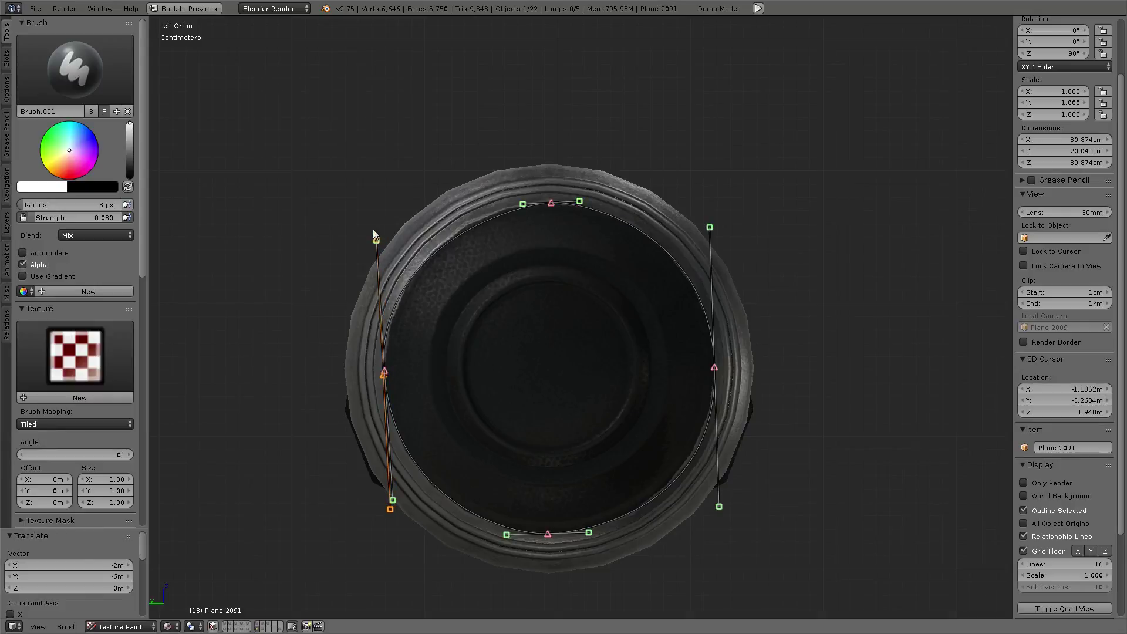
pyautogui.moveTo(385, 234); pyautogui.dragTo(394, 221)
# - Shrink the brush size and stroke the looped curve around the end cap's rim several times
pyautogui.scroll(-4, 81, 410)
pyautogui.scroll(-6, 90, 378)
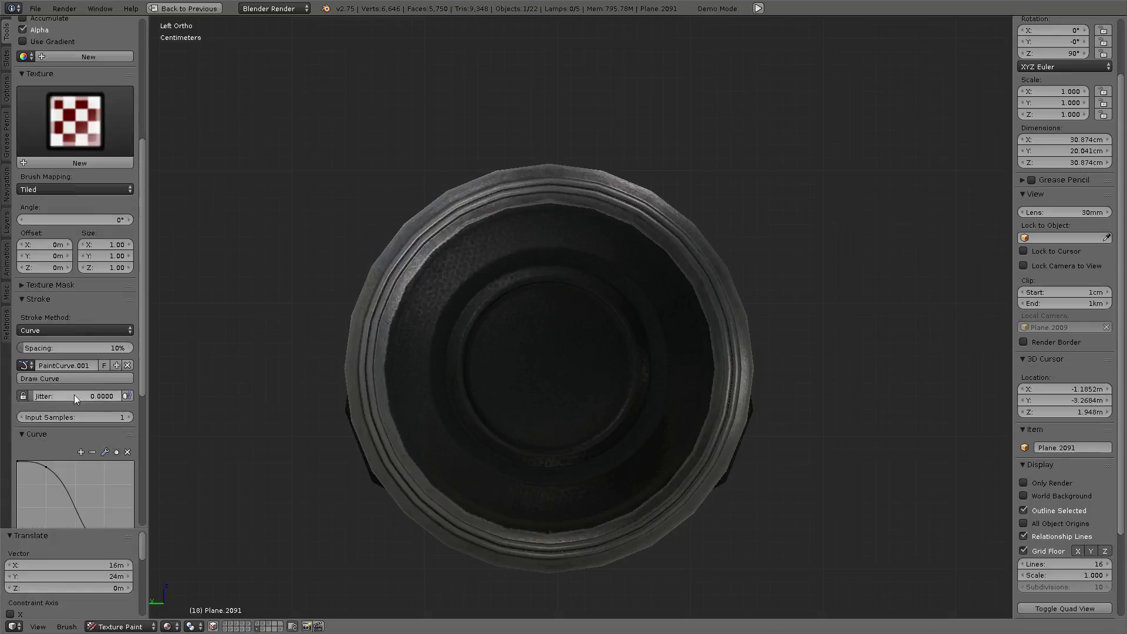
pyautogui.click(54, 375)
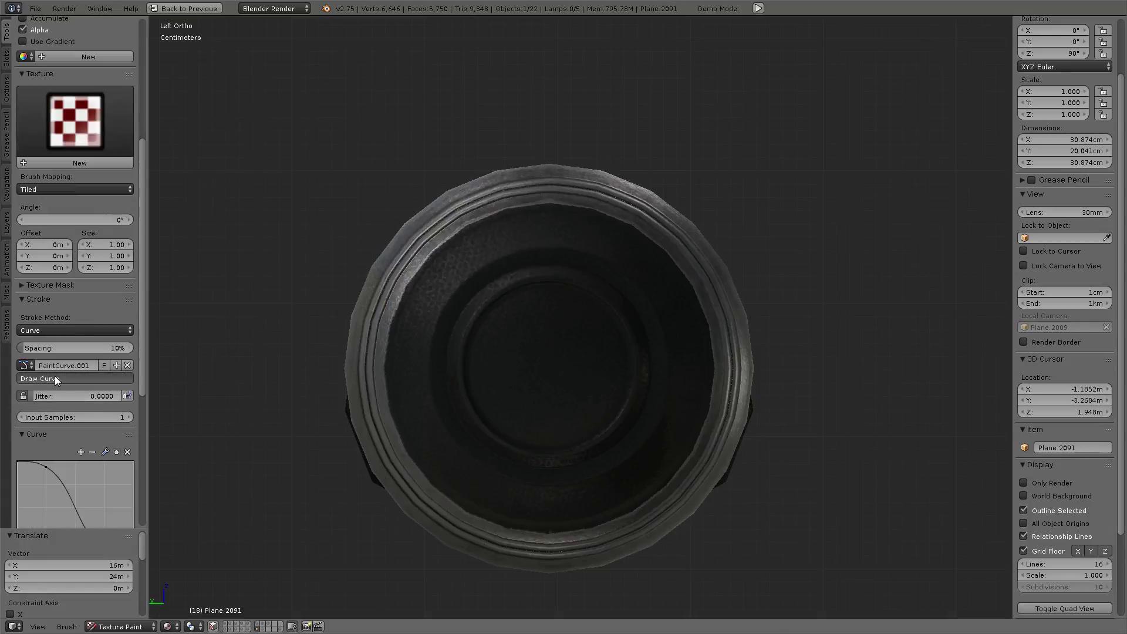
pyautogui.moveTo(297, 359)
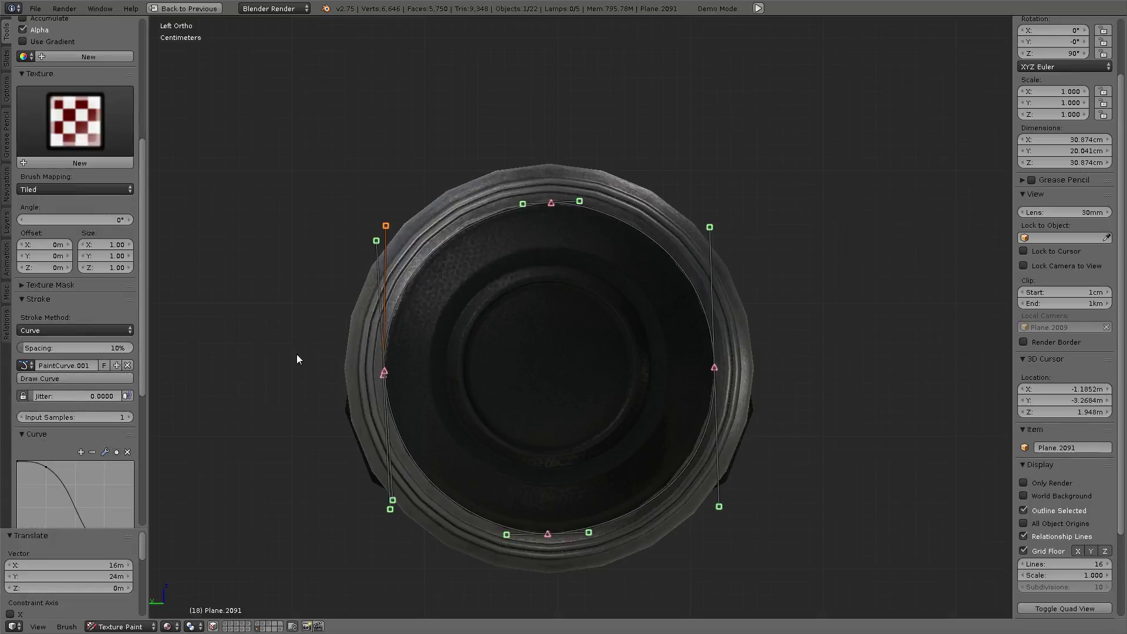
pyautogui.press('f')
pyautogui.click(287, 368)
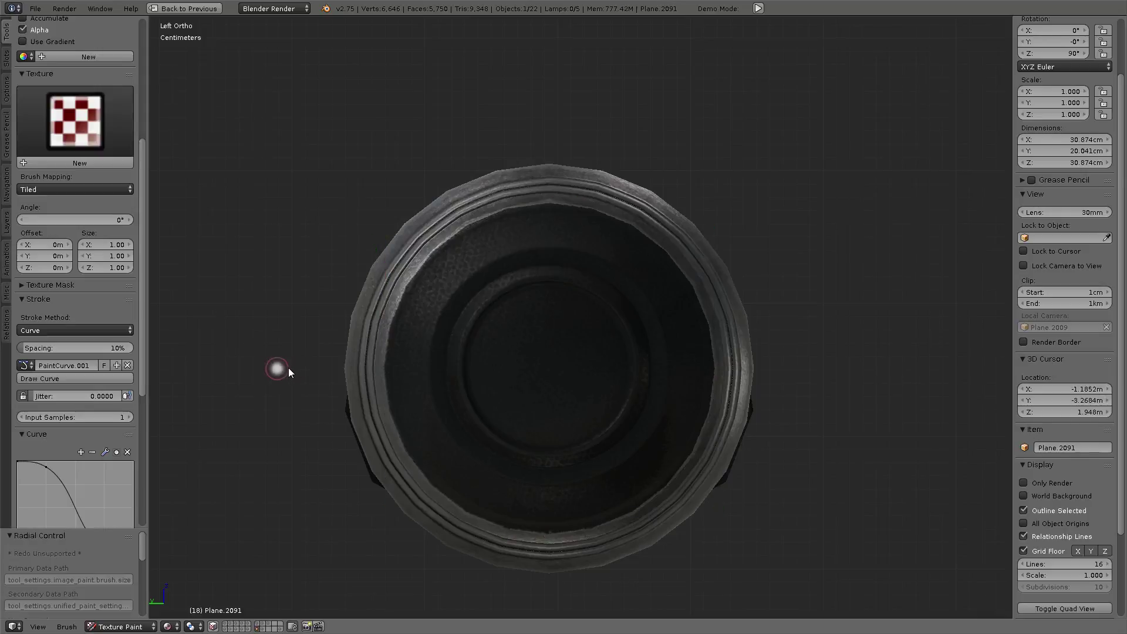
pyautogui.click(72, 379)
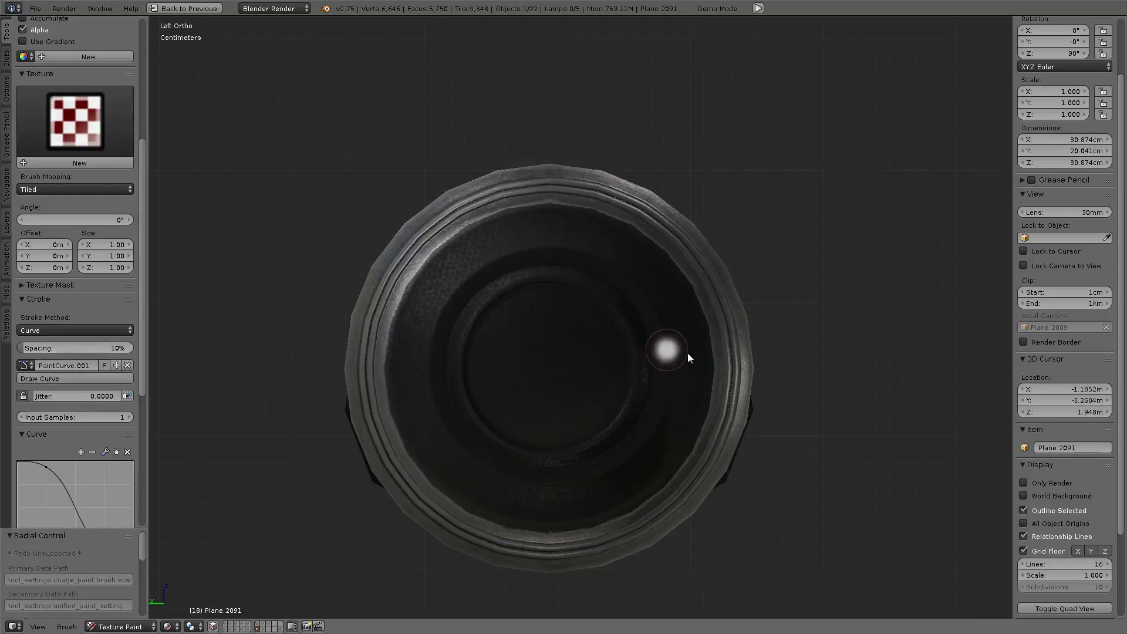
pyautogui.click(79, 379)
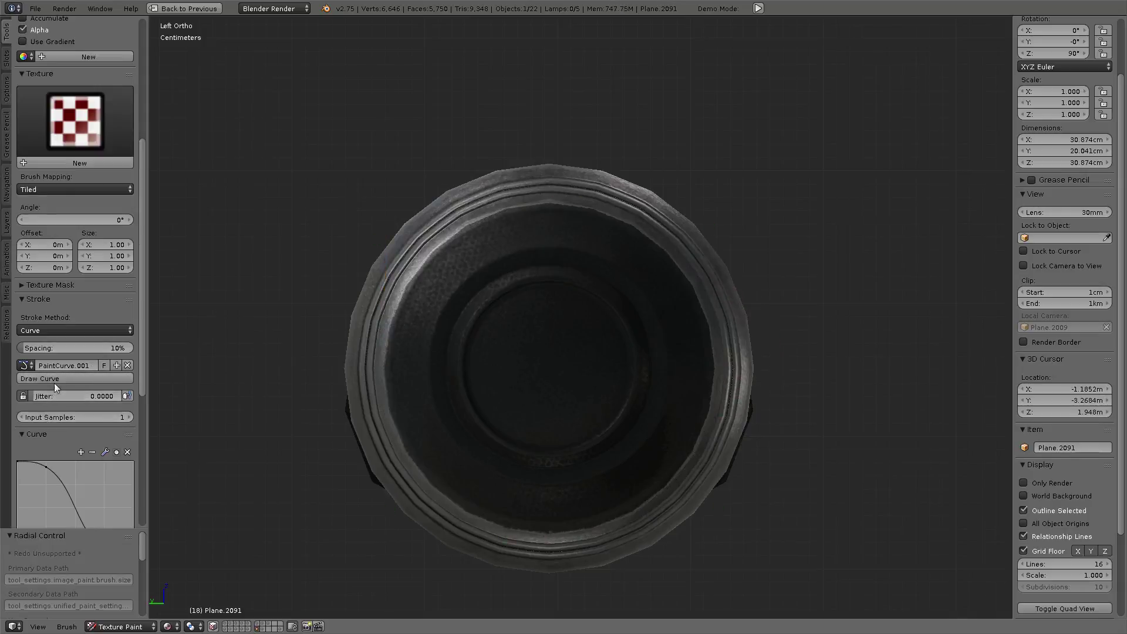
pyautogui.click(54, 380)
# - Resize the brush and paint one stroke along the rim paint curve
pyautogui.press('f')
pyautogui.click(699, 340)
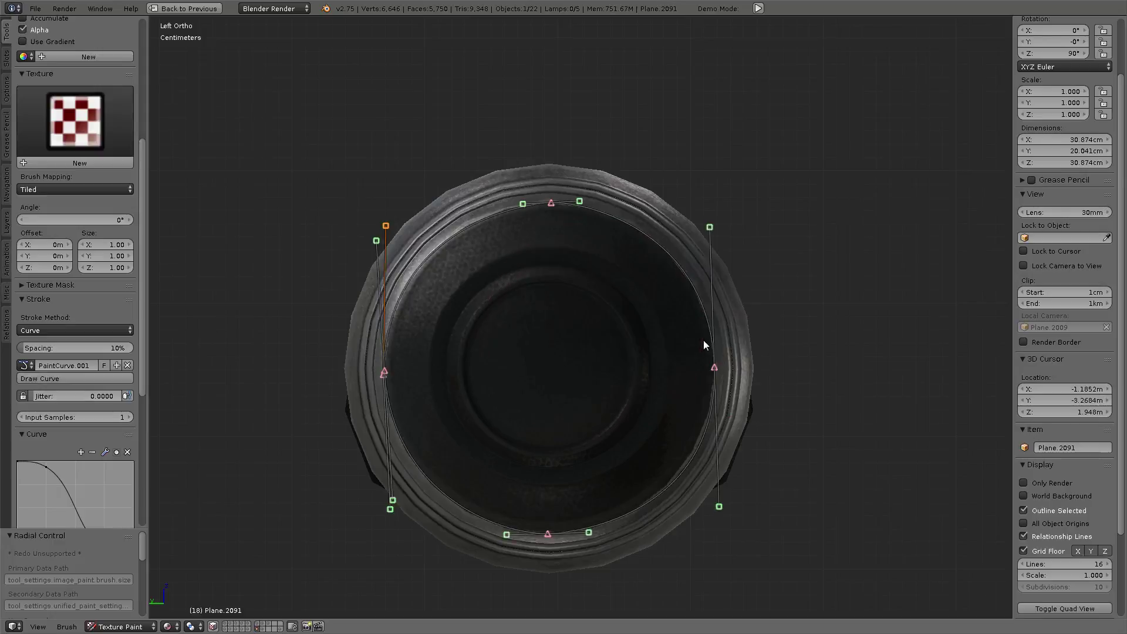
pyautogui.click(89, 379)
# - Select all paint curve points, then scale and move them toward the inner ring
pyautogui.press('a')
pyautogui.press('s')
pyautogui.click(758, 383)
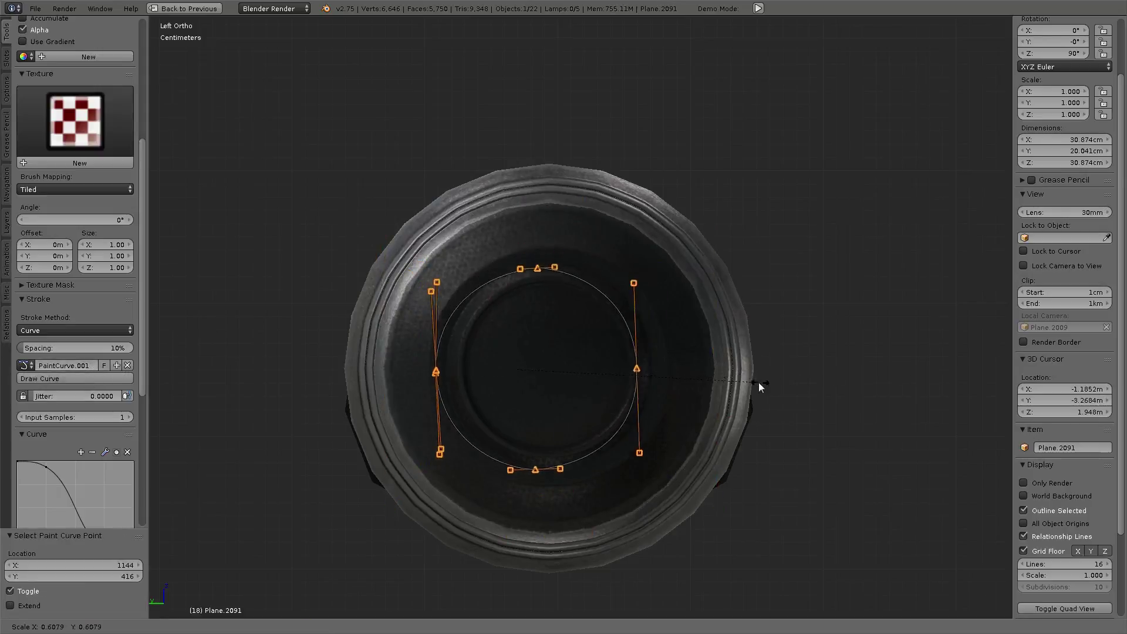
pyautogui.press('g')
pyautogui.press('s')
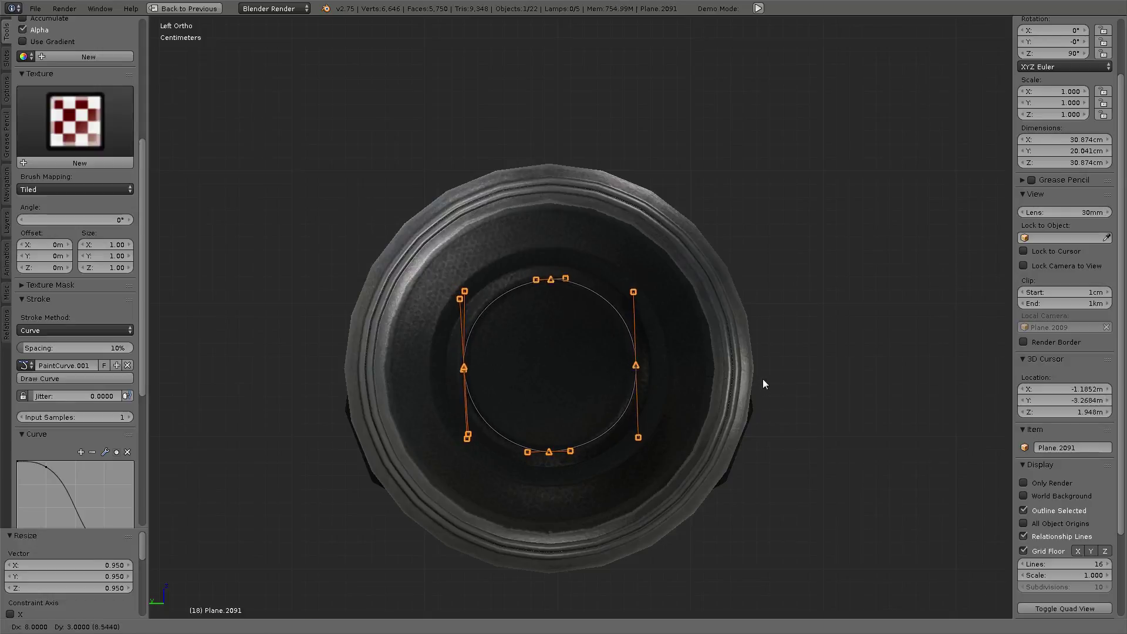
pyautogui.click(753, 398)
pyautogui.press('g')
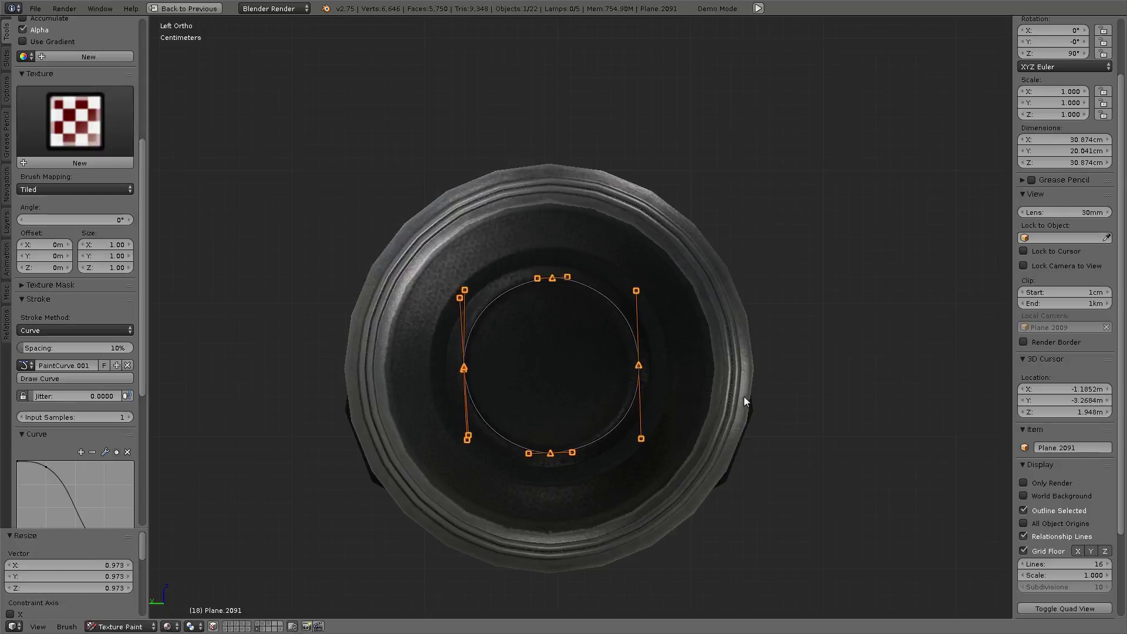
pyautogui.click(739, 397)
# - Scale the curve horizontally along X and reposition it to fit the inner ring
pyautogui.press('s')
pyautogui.press('x')
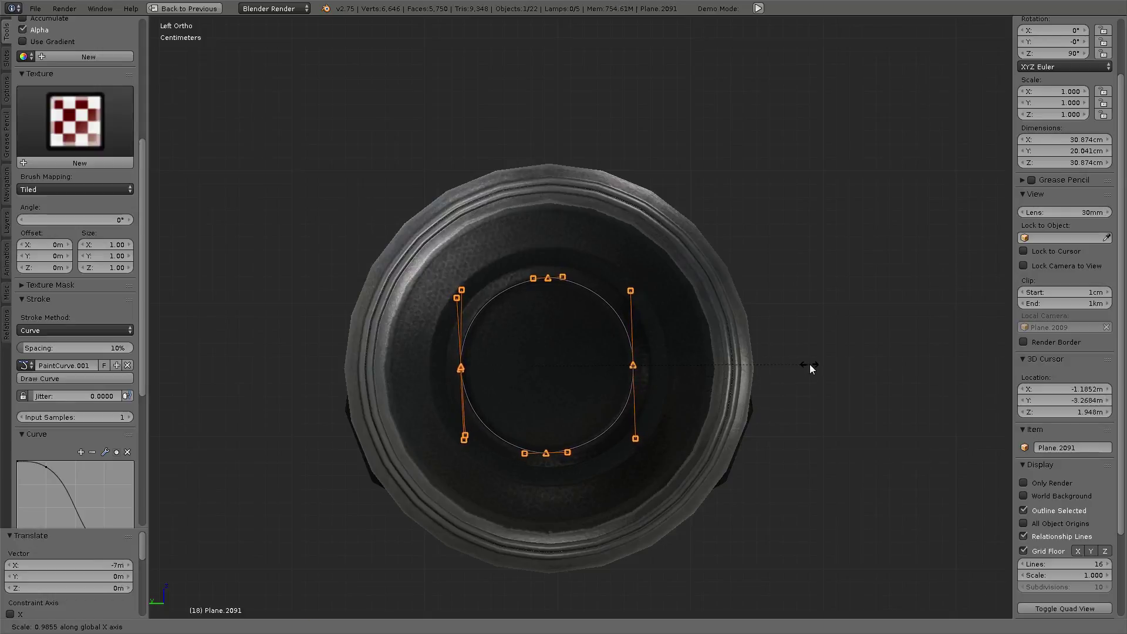
pyautogui.click(809, 364)
pyautogui.press('g')
pyautogui.click(815, 367)
pyautogui.press('s')
pyautogui.press('x')
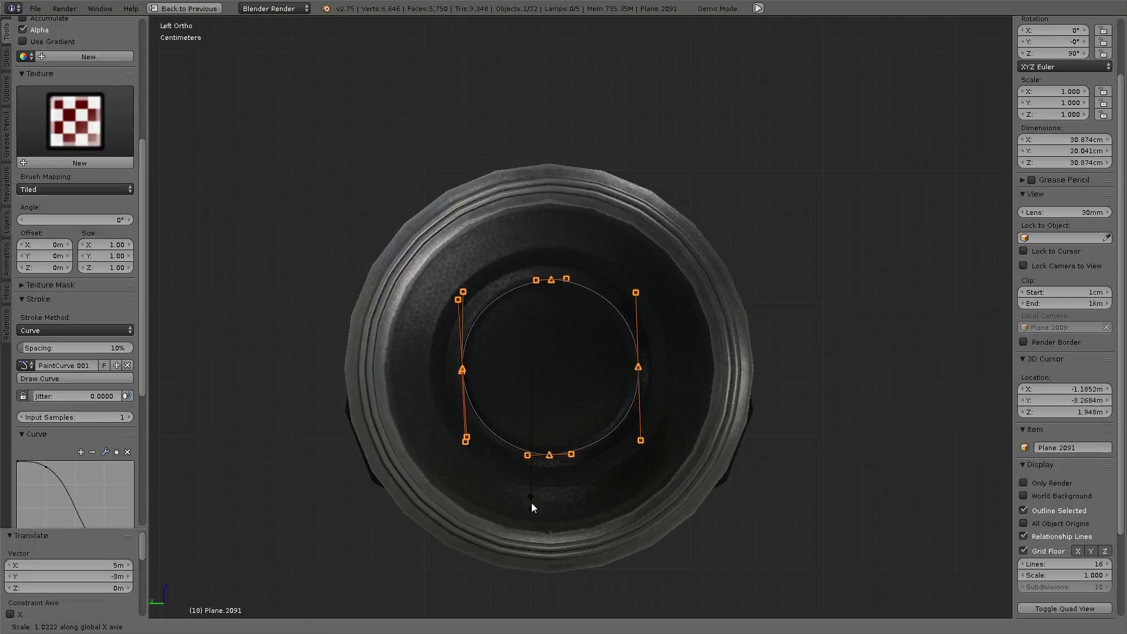
pyautogui.click(532, 496)
pyautogui.press('g')
pyautogui.click(532, 496)
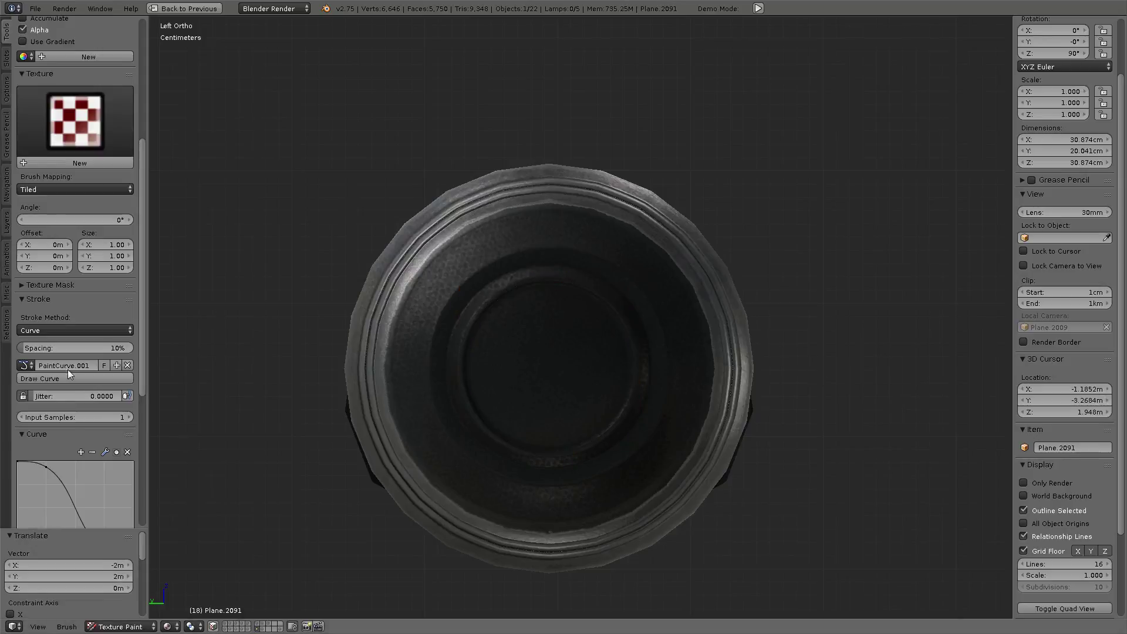
pyautogui.press('s')
pyautogui.press('Escape')
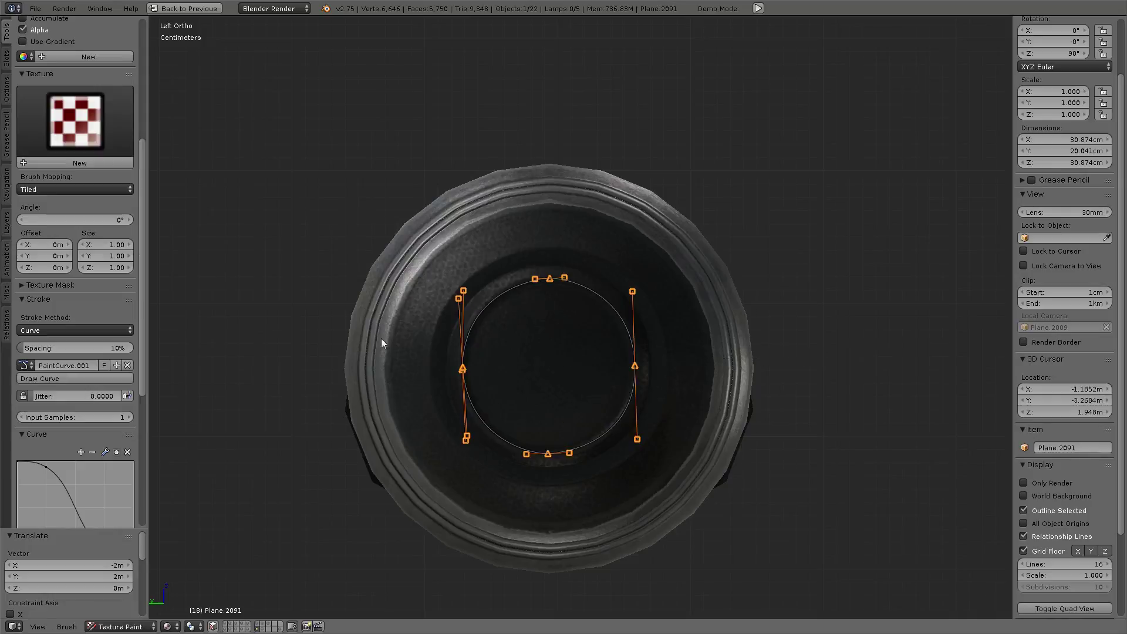
# - Shrink the brush and paint three specular passes along the fitted curve
pyautogui.press('f')
pyautogui.click(666, 316)
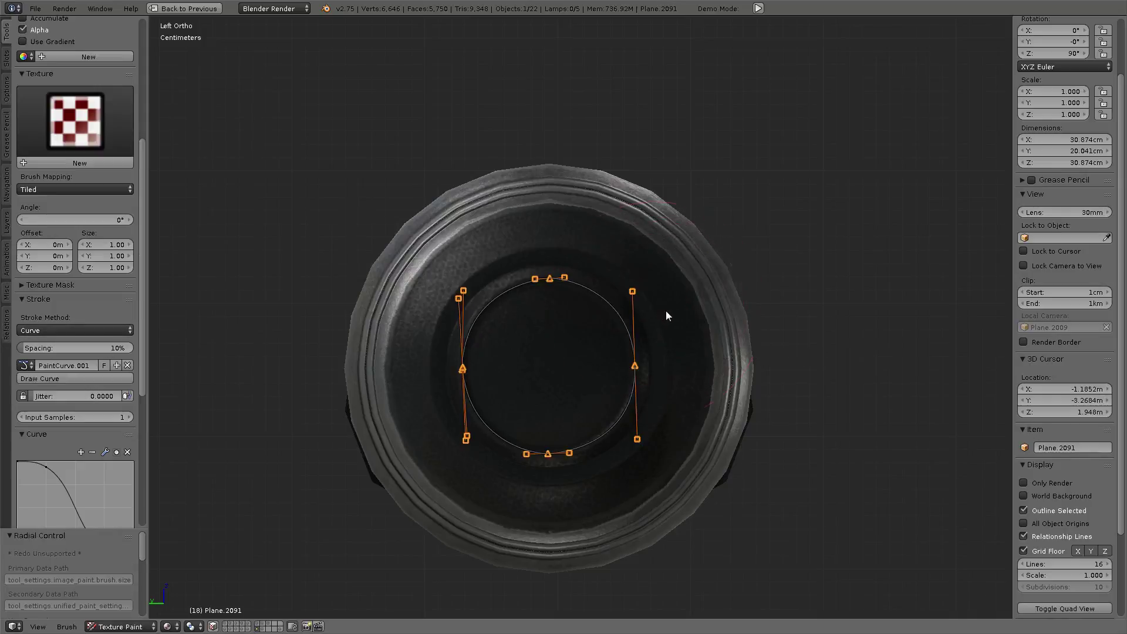
pyautogui.click(86, 378)
pyautogui.click(86, 378)
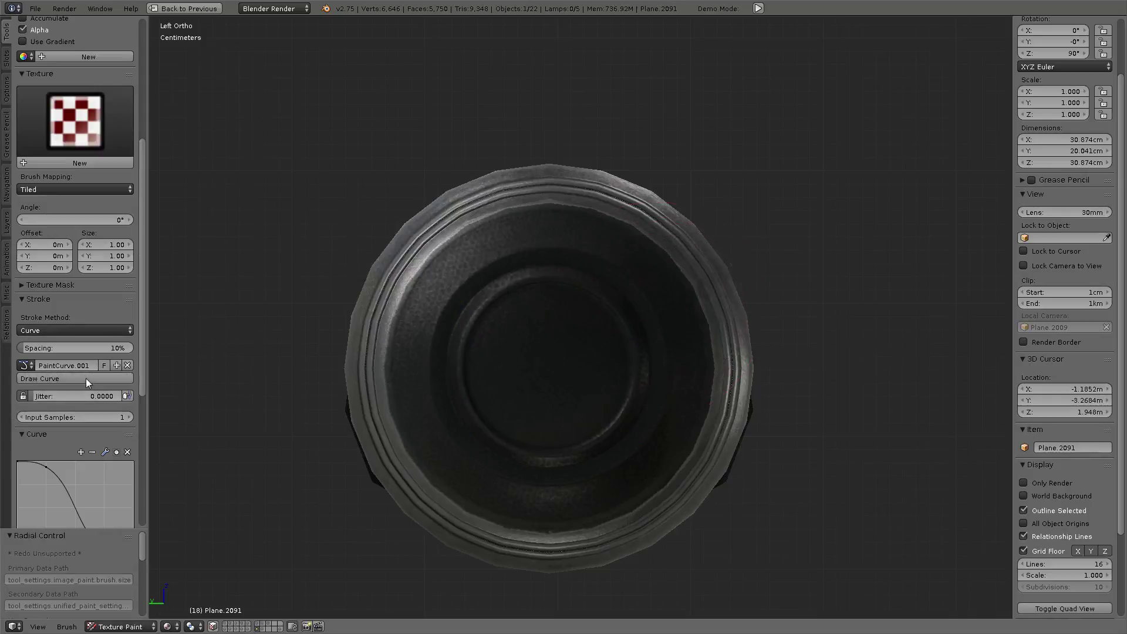
pyautogui.click(86, 378)
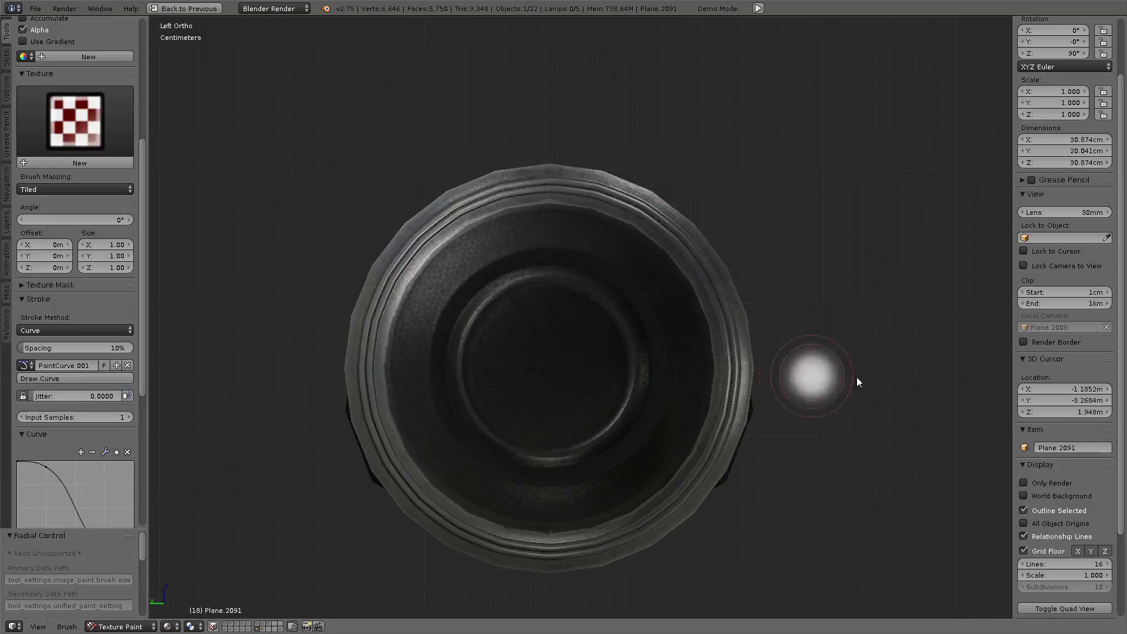
# - Paint the inner ring, then enlarge the curve onto the middle ring and paint along it
pyautogui.click(61, 378)
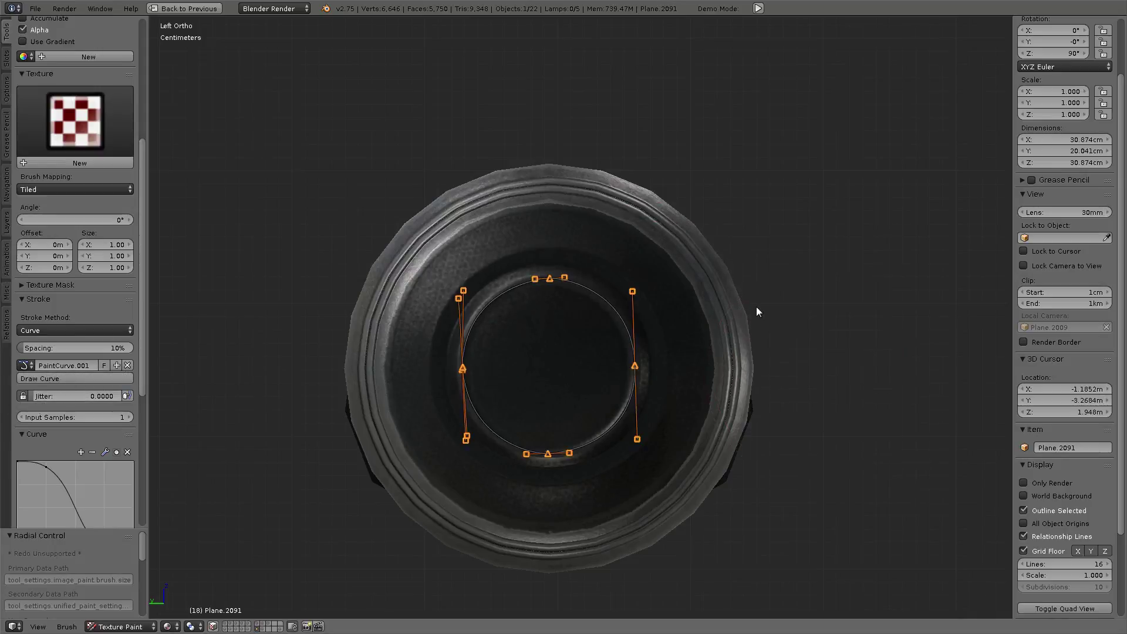
pyautogui.press('s')
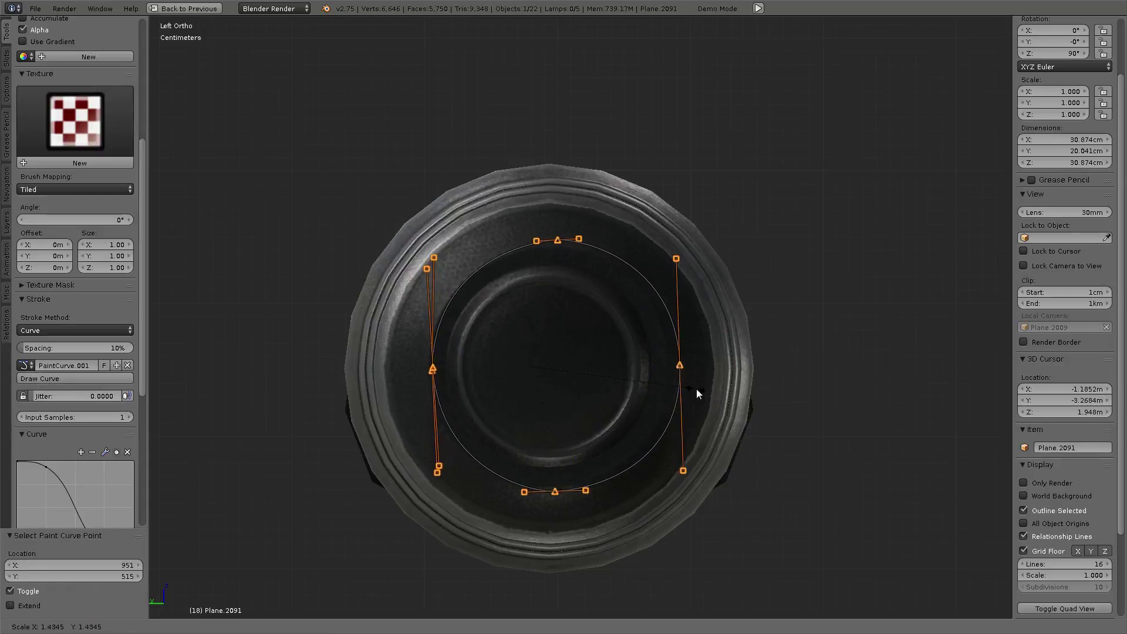
pyautogui.click(687, 391)
pyautogui.press('g')
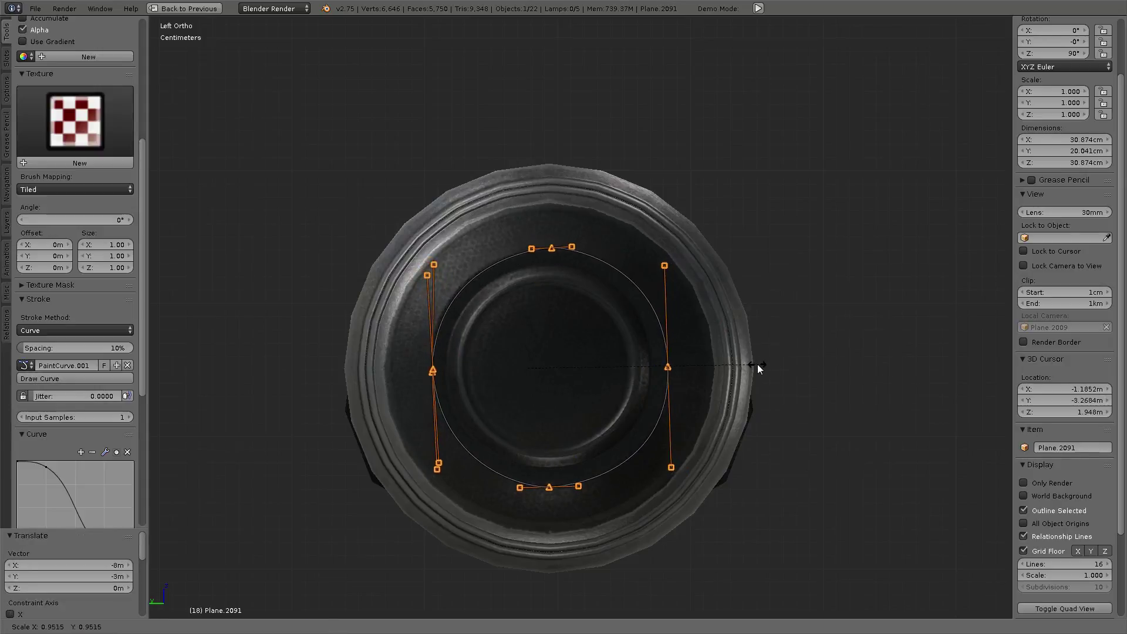
pyautogui.click(756, 365)
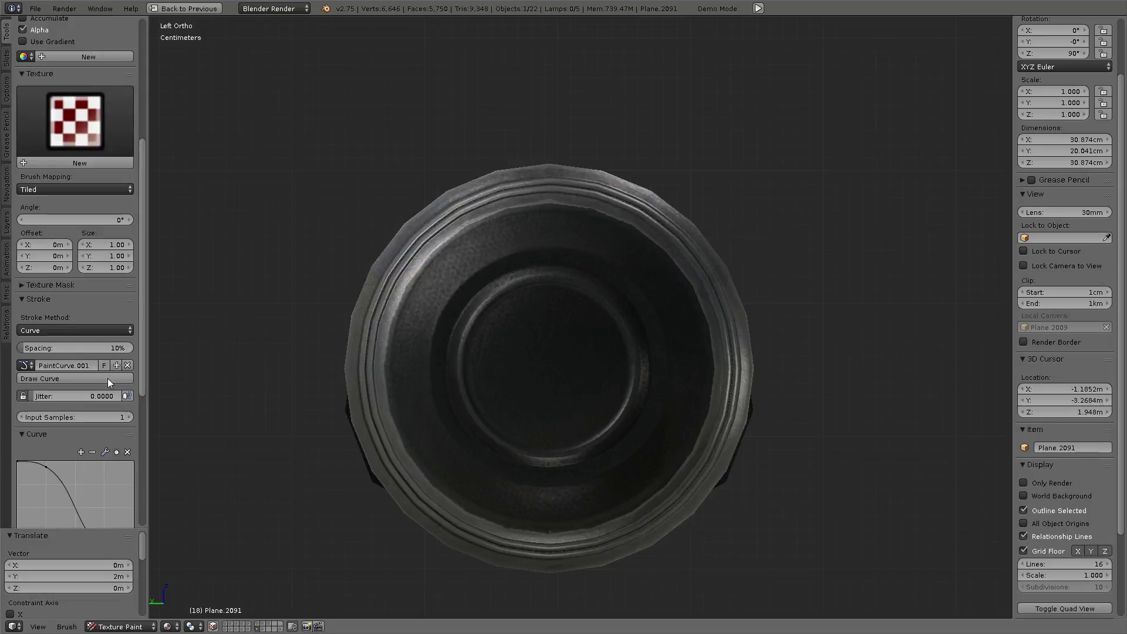
pyautogui.press('Return')
# - Resize the brush and paint two more passes along the middle-ring curve
pyautogui.press('f')
pyautogui.click(604, 293)
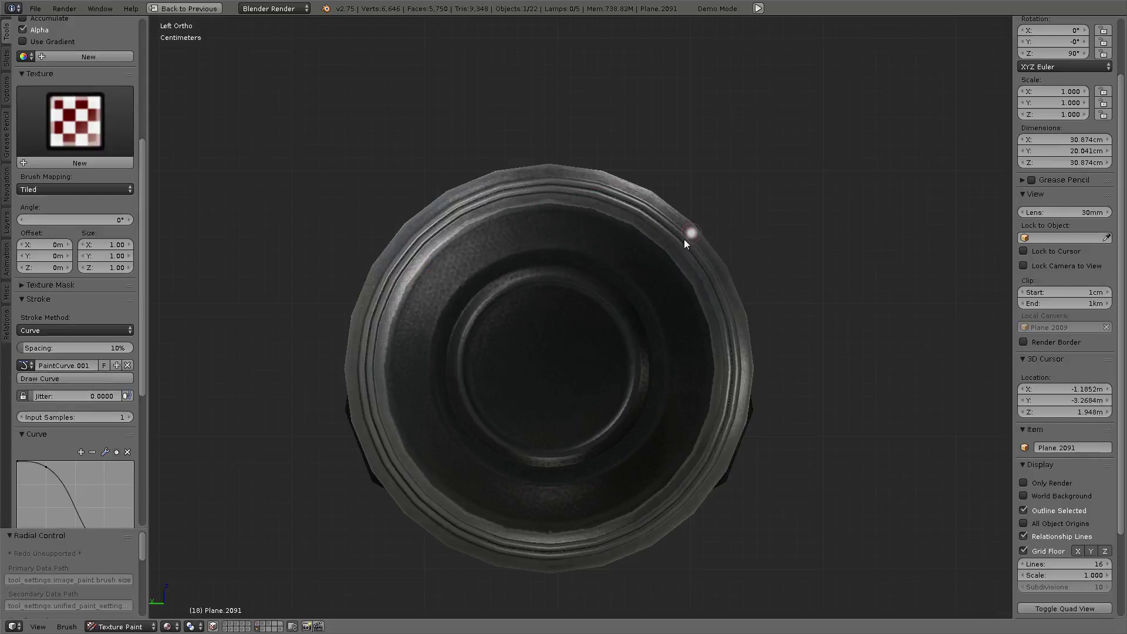
pyautogui.click(90, 379)
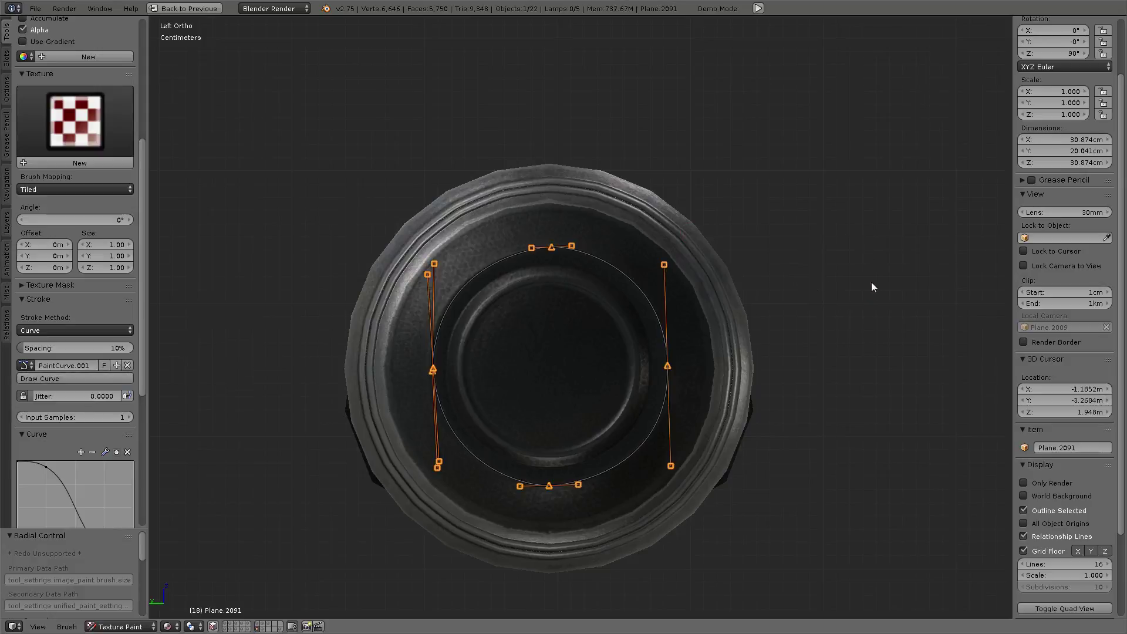
pyautogui.click(83, 383)
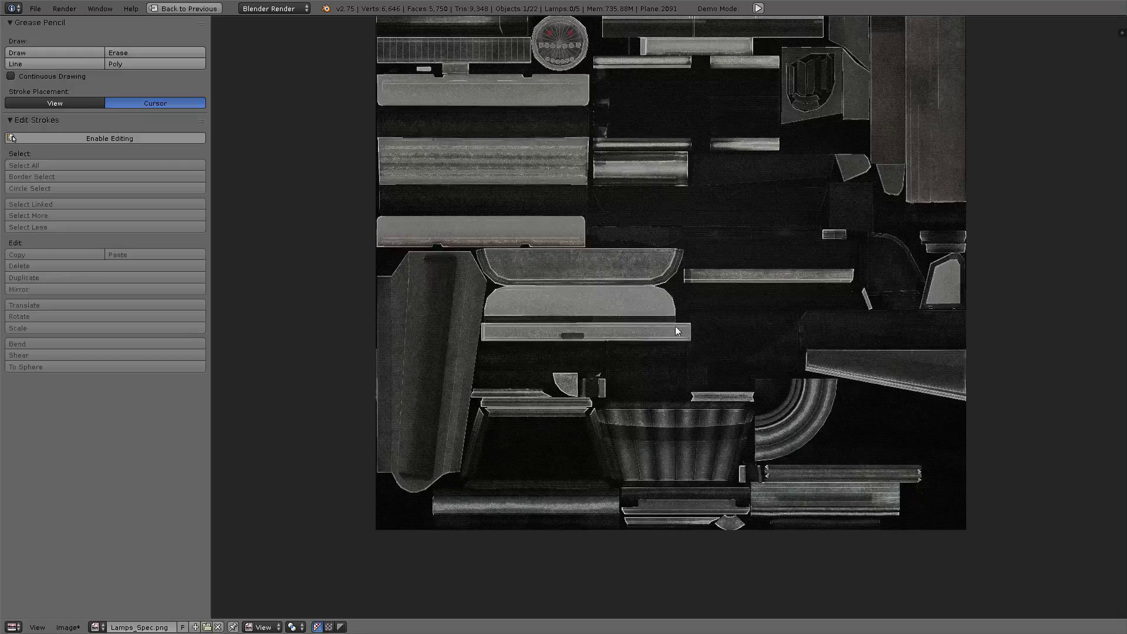
# - Pan and zoom Lamps_Spec.png onto the round part's painted rings, then restore the layout
pyautogui.moveTo(678, 332); pyautogui.dragTo(655, 468, button='middle')
pyautogui.scroll(5, 513, 330)
pyautogui.scroll(2, 801, 304)
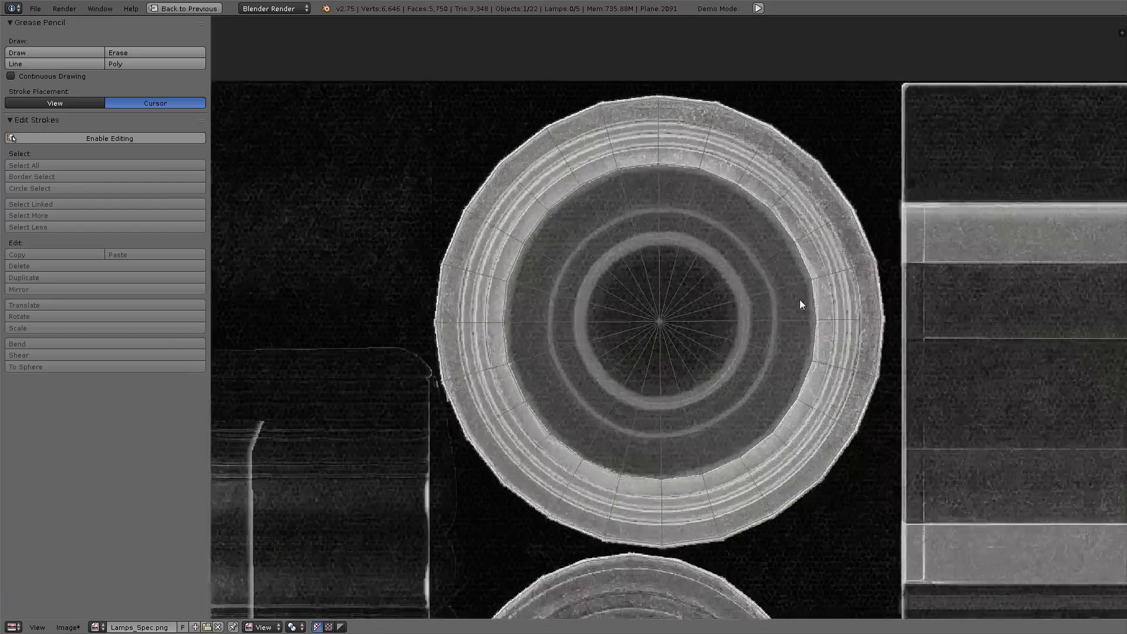
pyautogui.scroll(1, 801, 304)
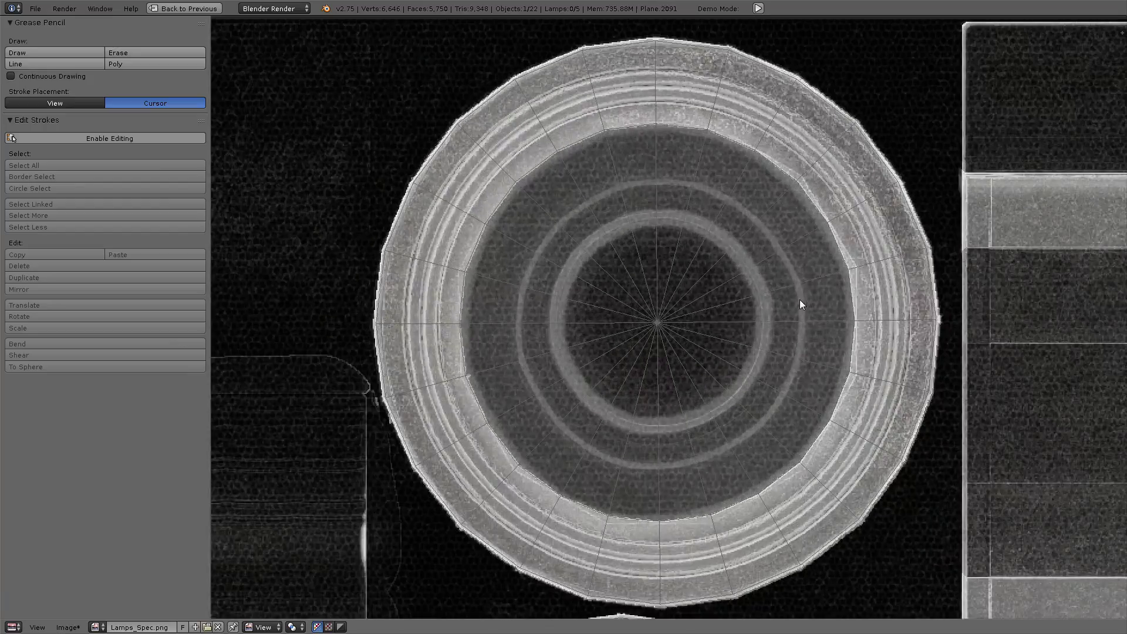
pyautogui.hotkey('ctrl', 'Up')
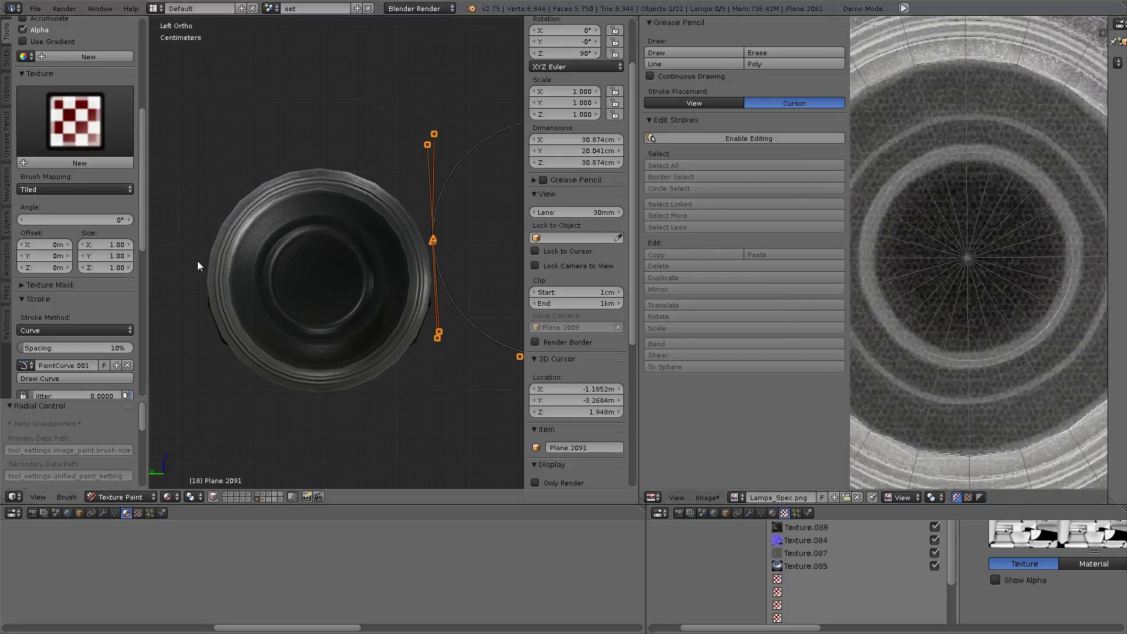
pyautogui.scroll(-1, 341, 264)
# - Maximize the 3D paint view, zoom onto the end cap, and open the brush colour picker
pyautogui.hotkey('ctrl', 'Up')
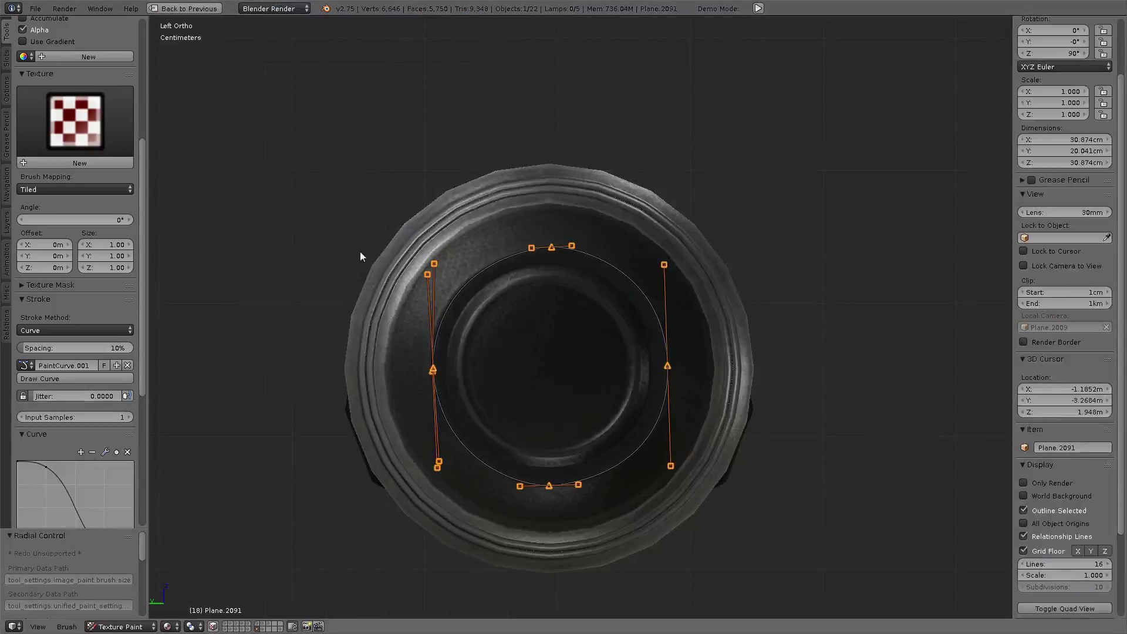
pyautogui.scroll(5, 79, 375)
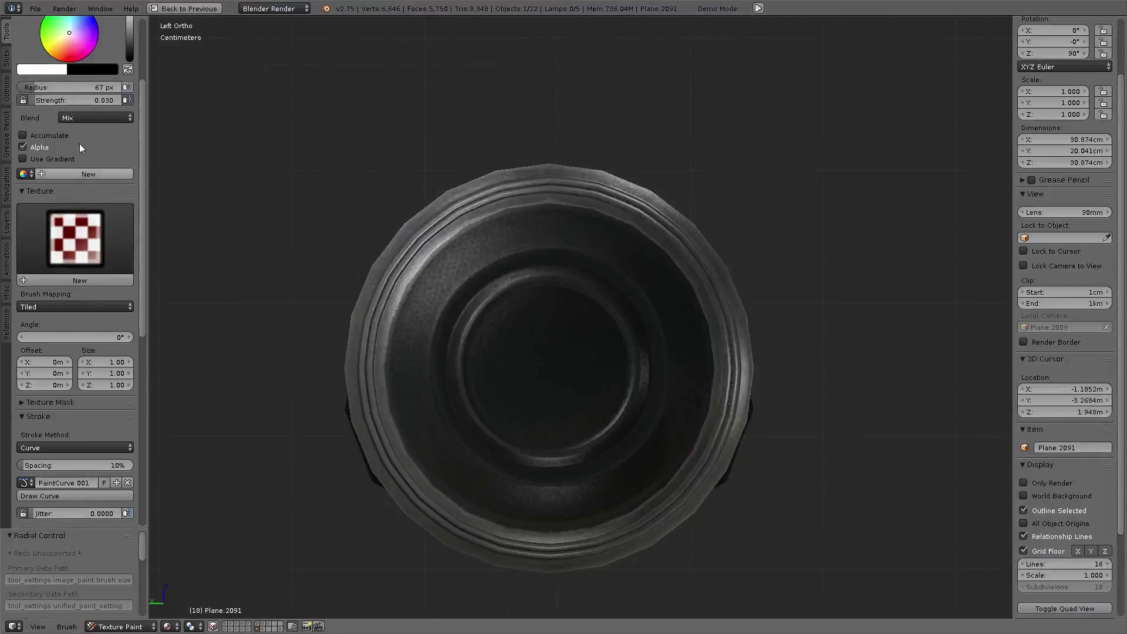
pyautogui.scroll(4, 80, 238)
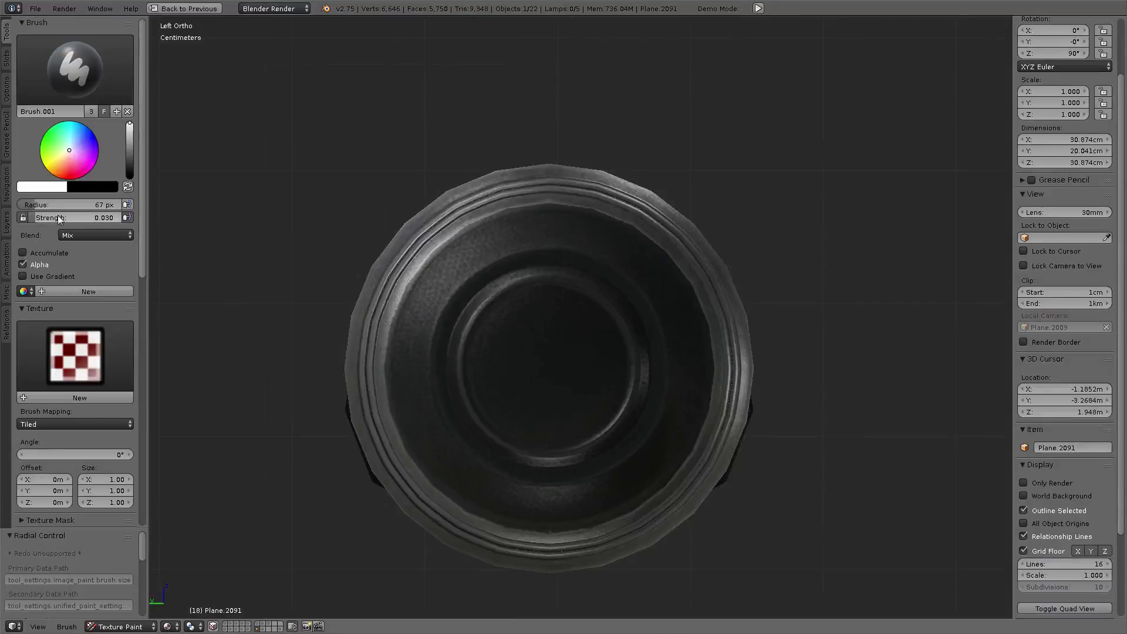
pyautogui.scroll(-4, 282, 316)
pyautogui.scroll(5, 282, 316)
pyautogui.scroll(-1, 281, 315)
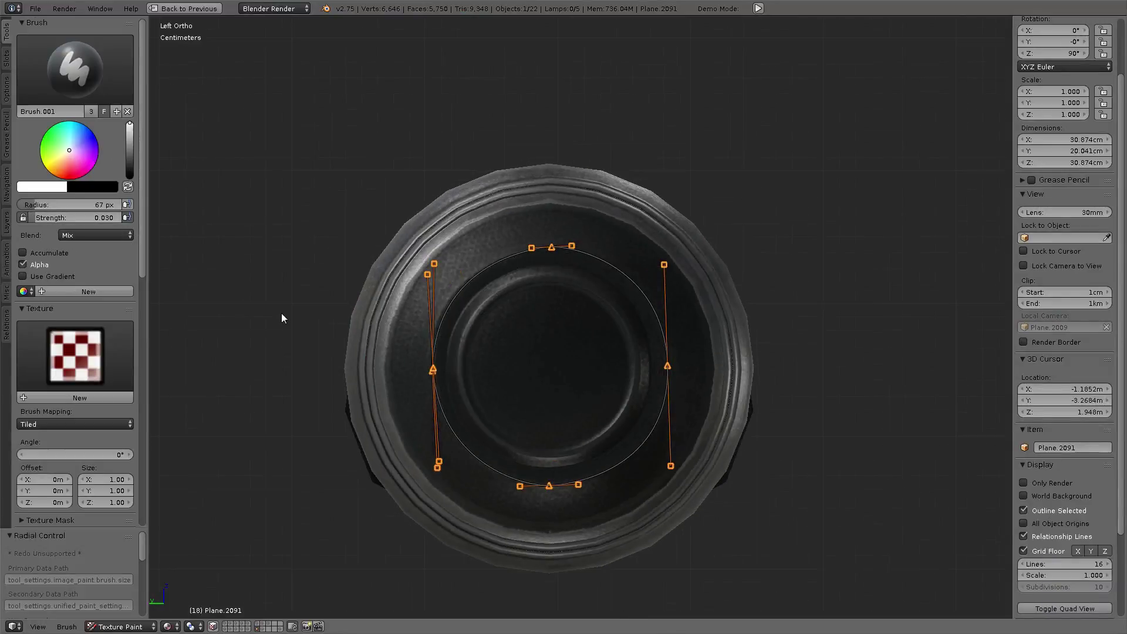
pyautogui.scroll(-5, 60, 383)
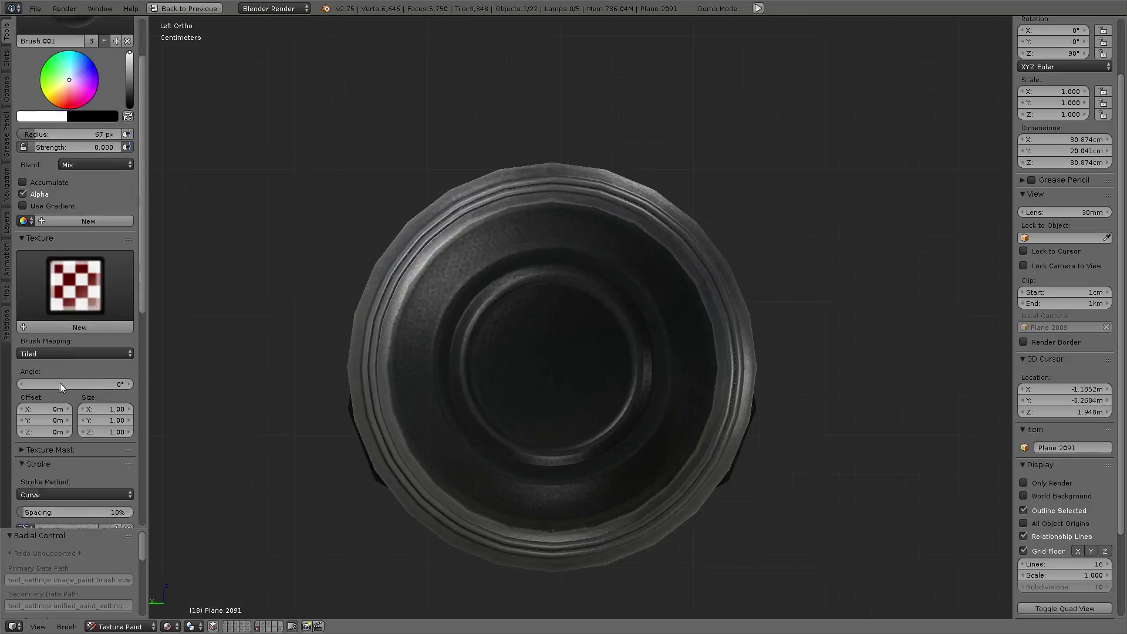
pyautogui.scroll(-9, 64, 381)
pyautogui.scroll(-3, 65, 379)
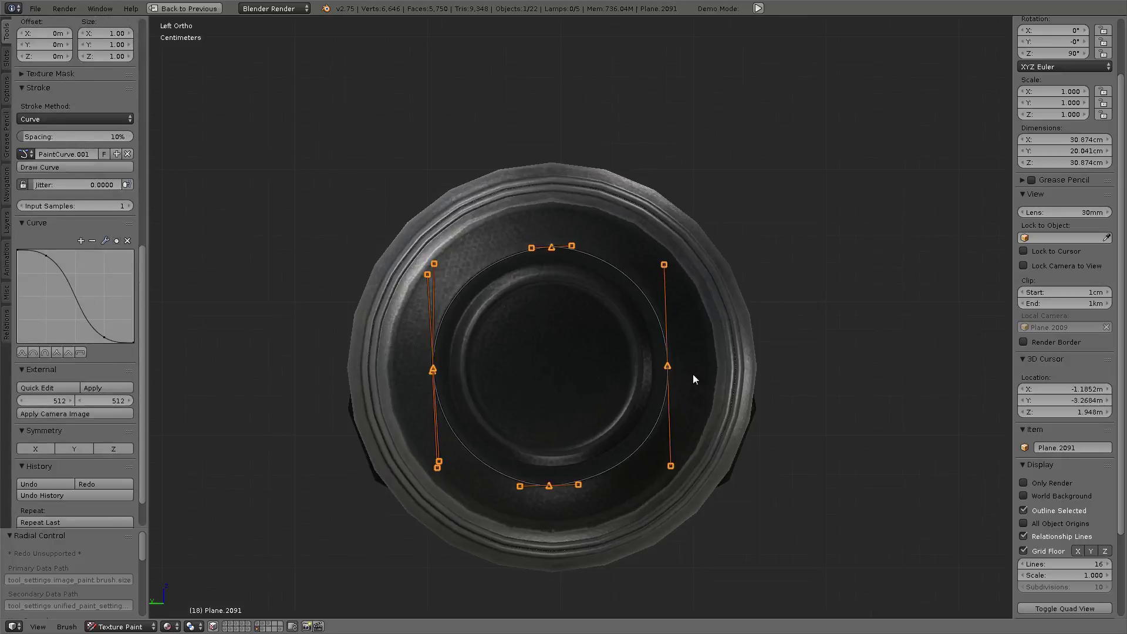
pyautogui.scroll(12, 57, 233)
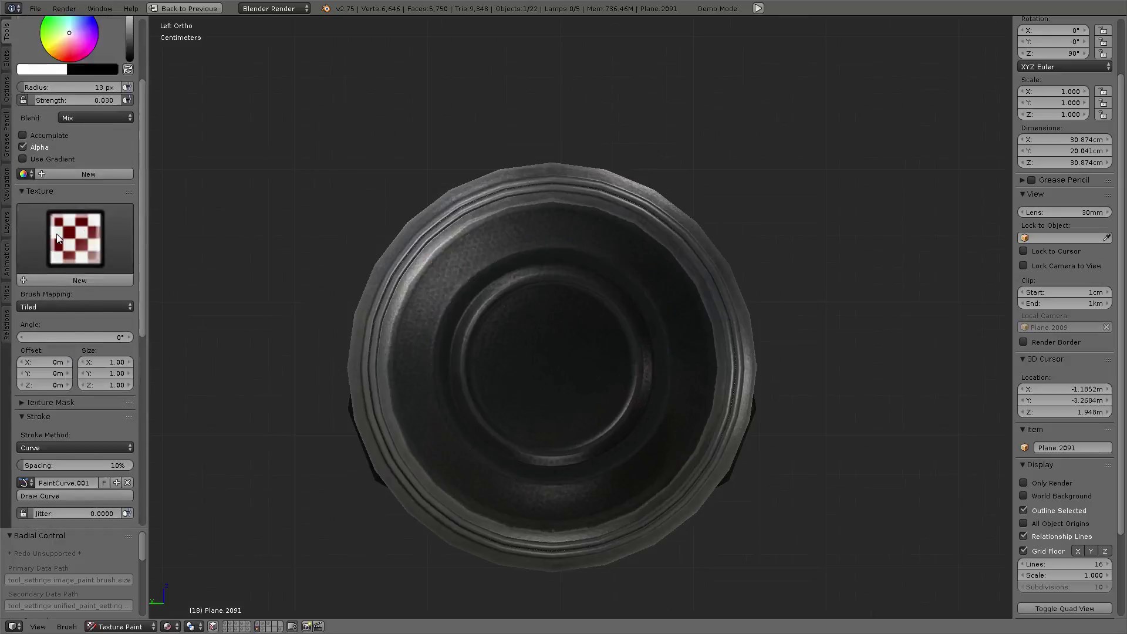
pyautogui.scroll(5, 56, 234)
pyautogui.click(37, 185)
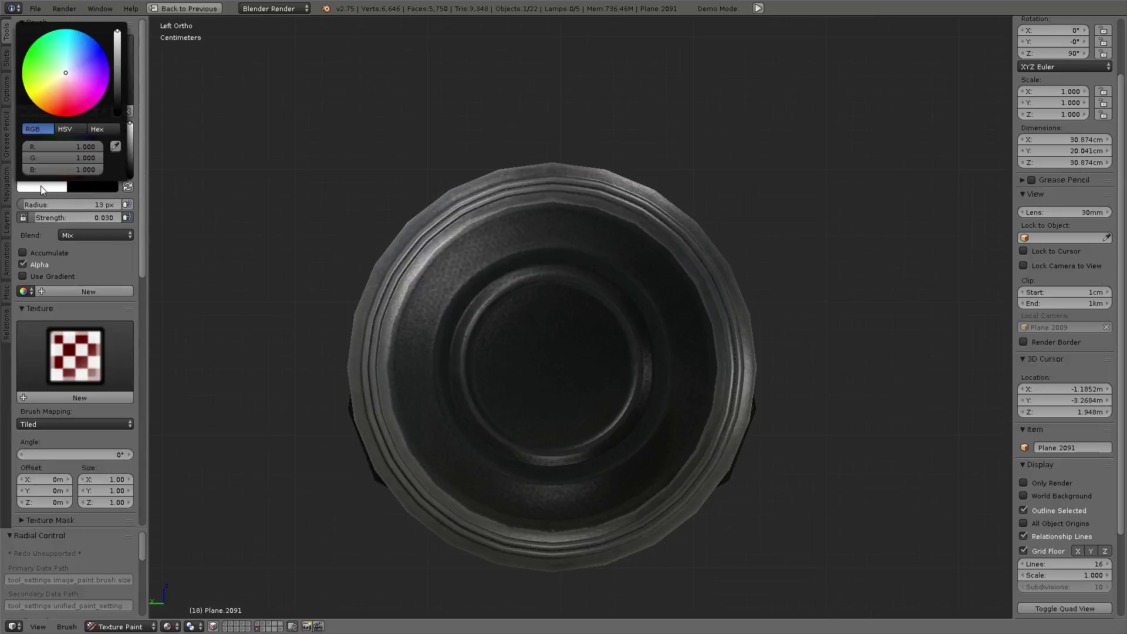
pyautogui.scroll(-5, 96, 473)
pyautogui.scroll(-3, 79, 432)
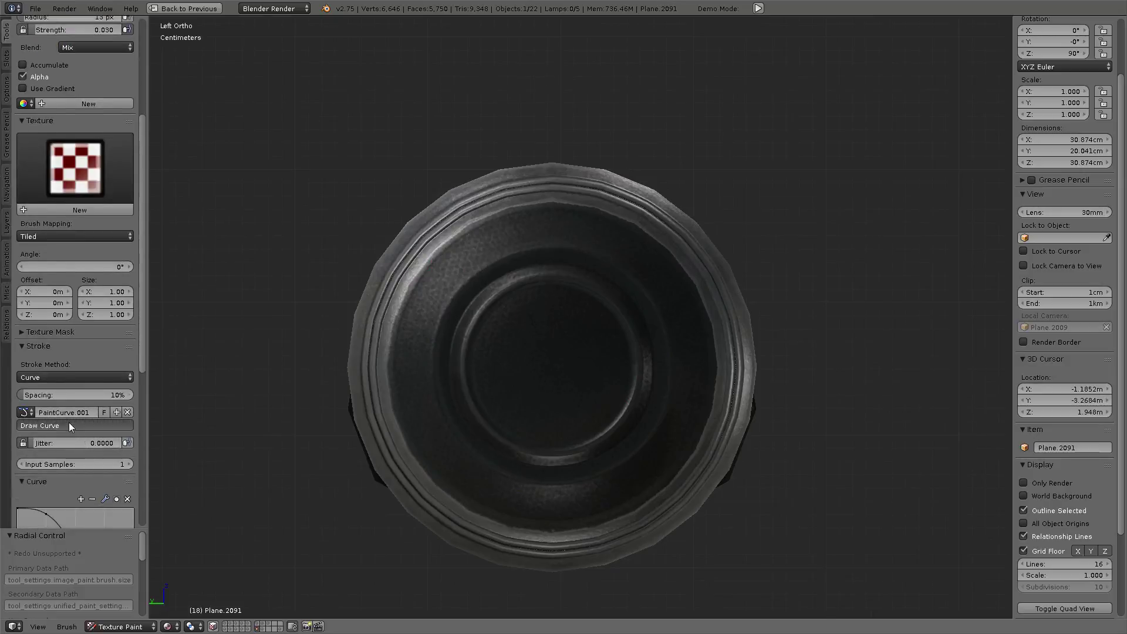
# - Draw a paint curve, shrink it, and move it right onto the end cap
pyautogui.click(68, 422)
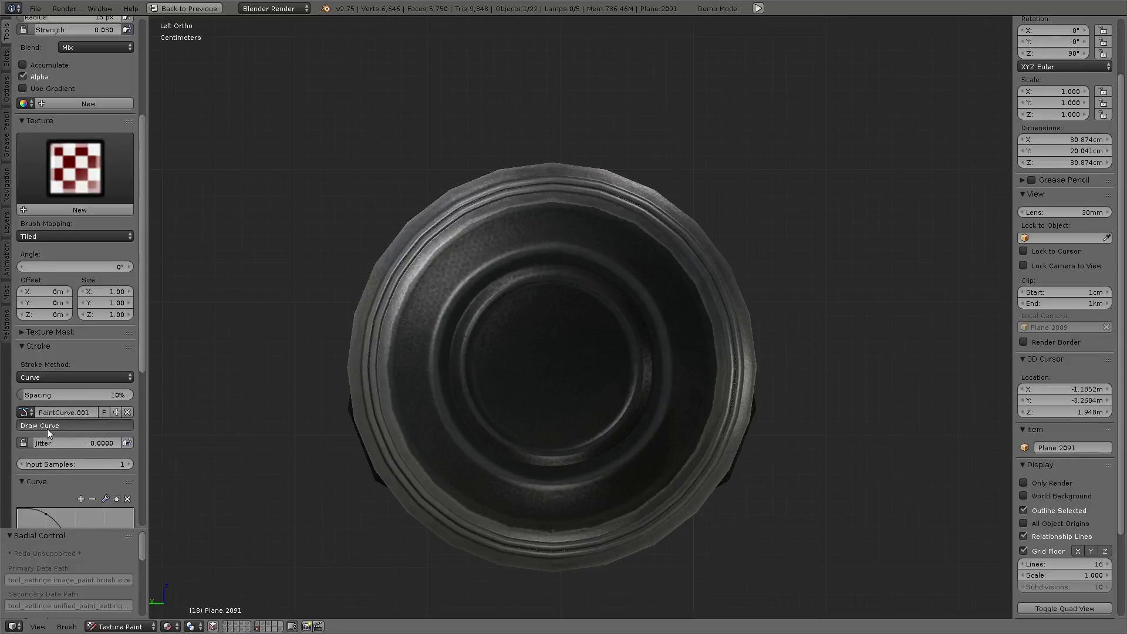
pyautogui.click(63, 422)
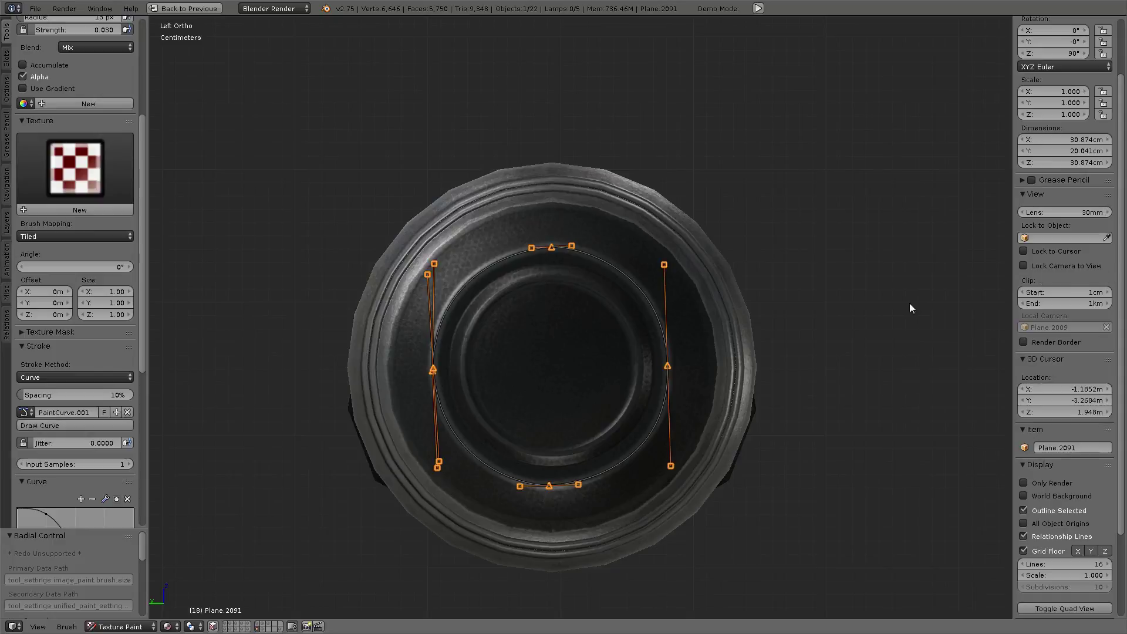
pyautogui.press('s')
pyautogui.click(821, 321)
pyautogui.press('g')
pyautogui.click(829, 319)
pyautogui.press('g')
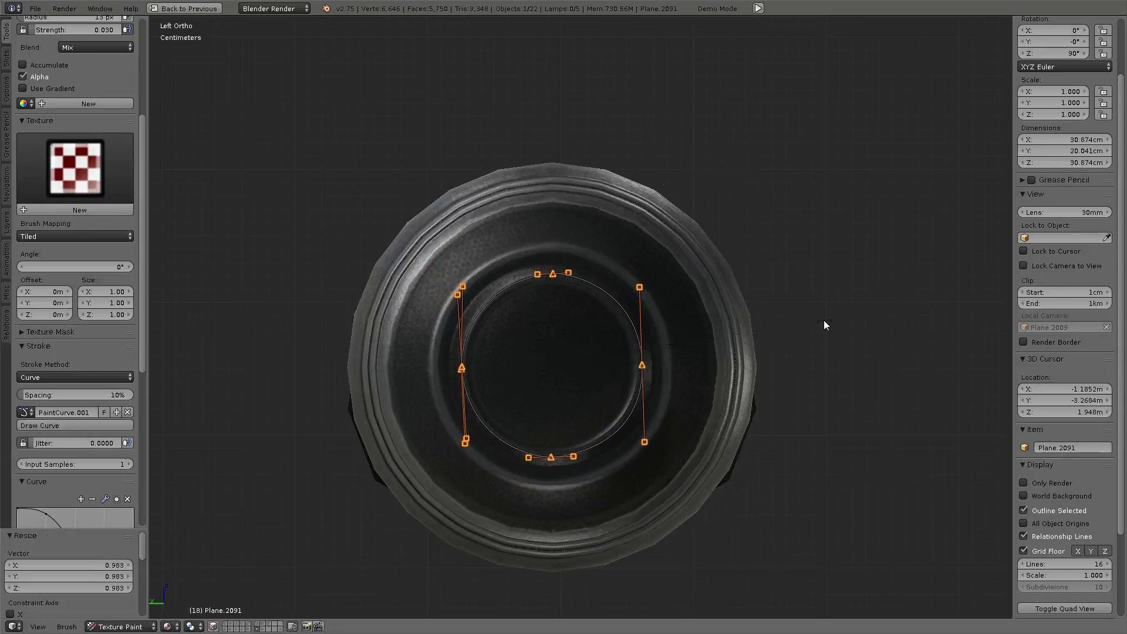
pyautogui.click(826, 319)
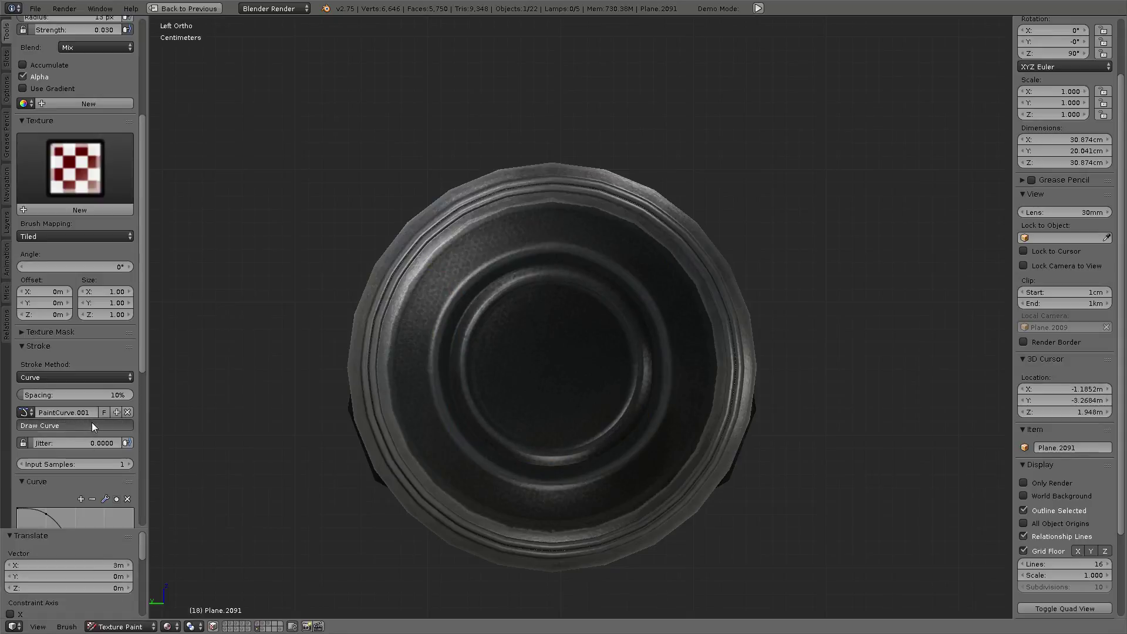
# - Rescale and nudge the paint curve until it follows the end cap's rim
pyautogui.click(91, 421)
pyautogui.press('s')
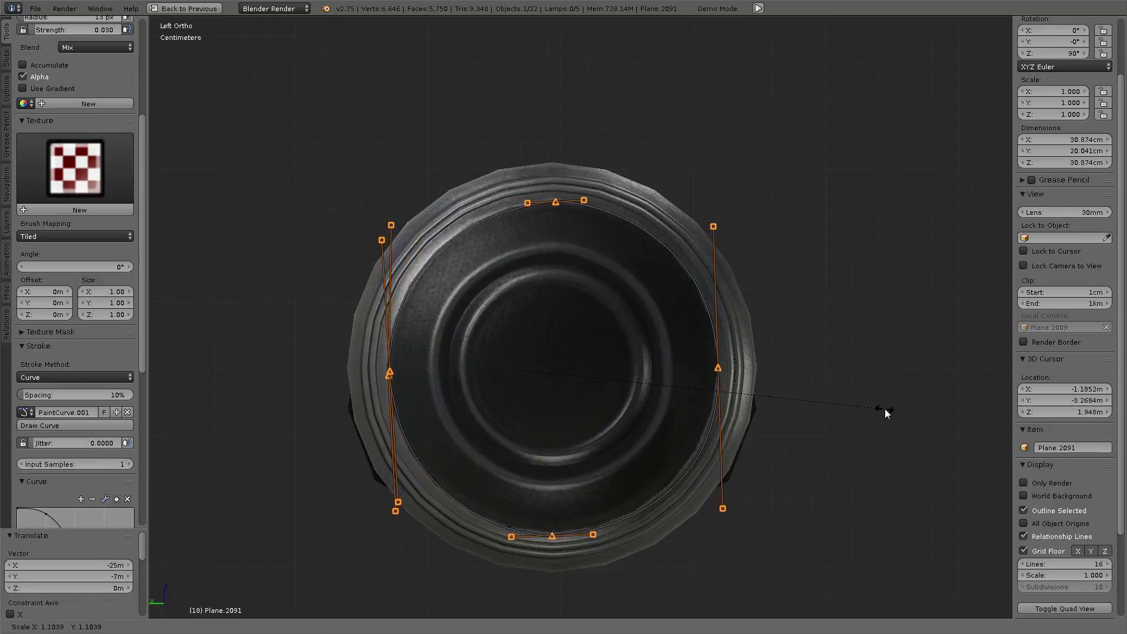
pyautogui.click(886, 409)
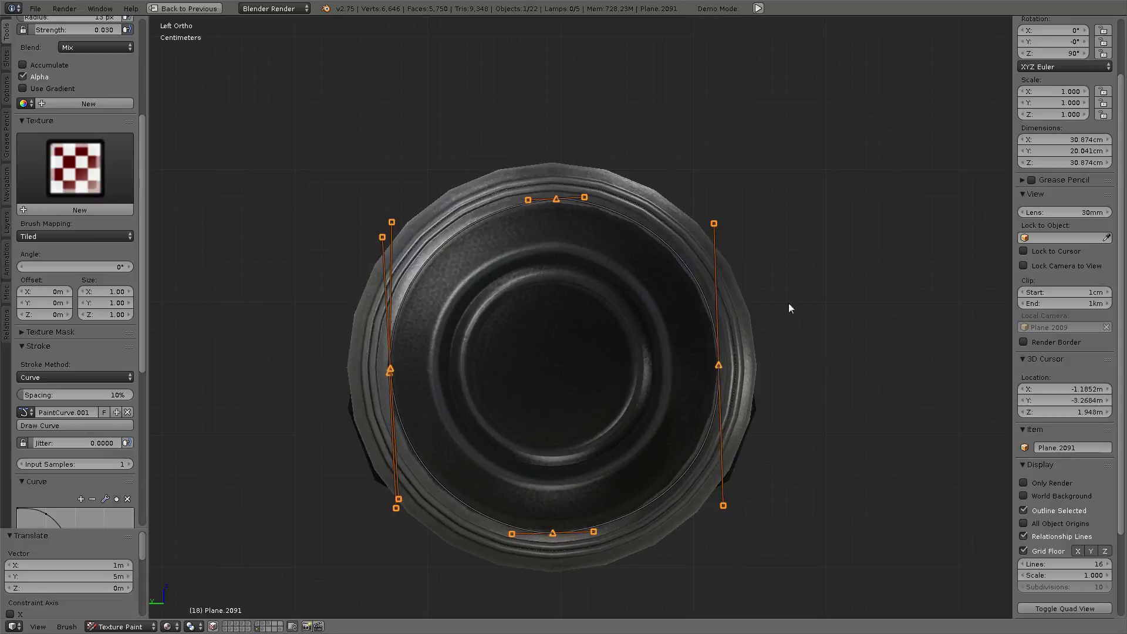
pyautogui.press('s')
pyautogui.click(747, 203)
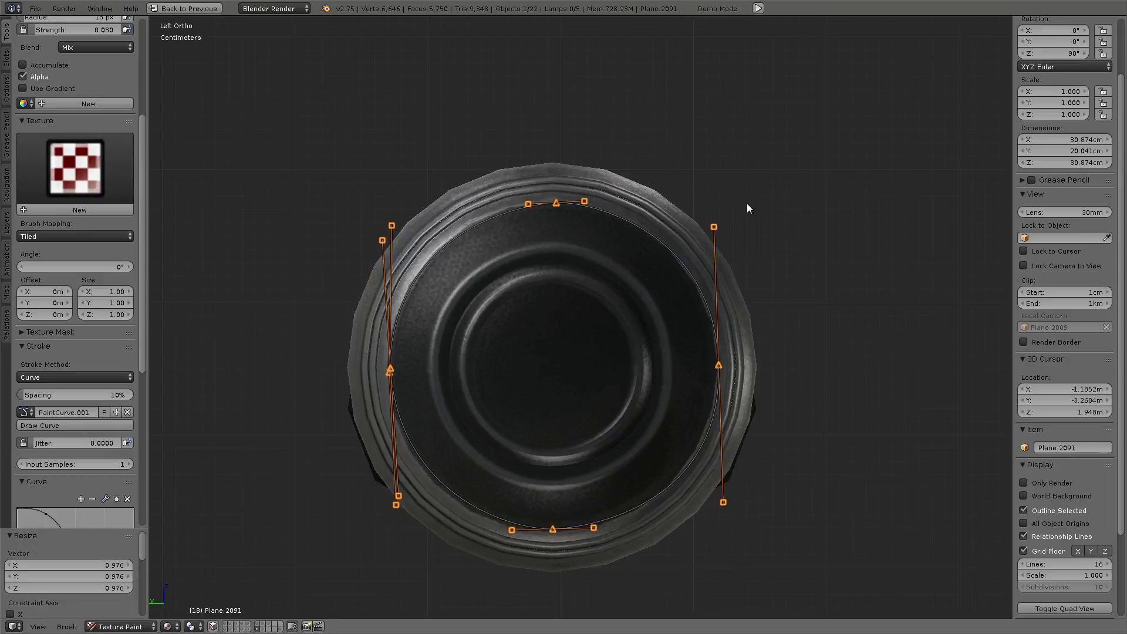
pyautogui.press('g')
pyautogui.click(807, 282)
pyautogui.press('s')
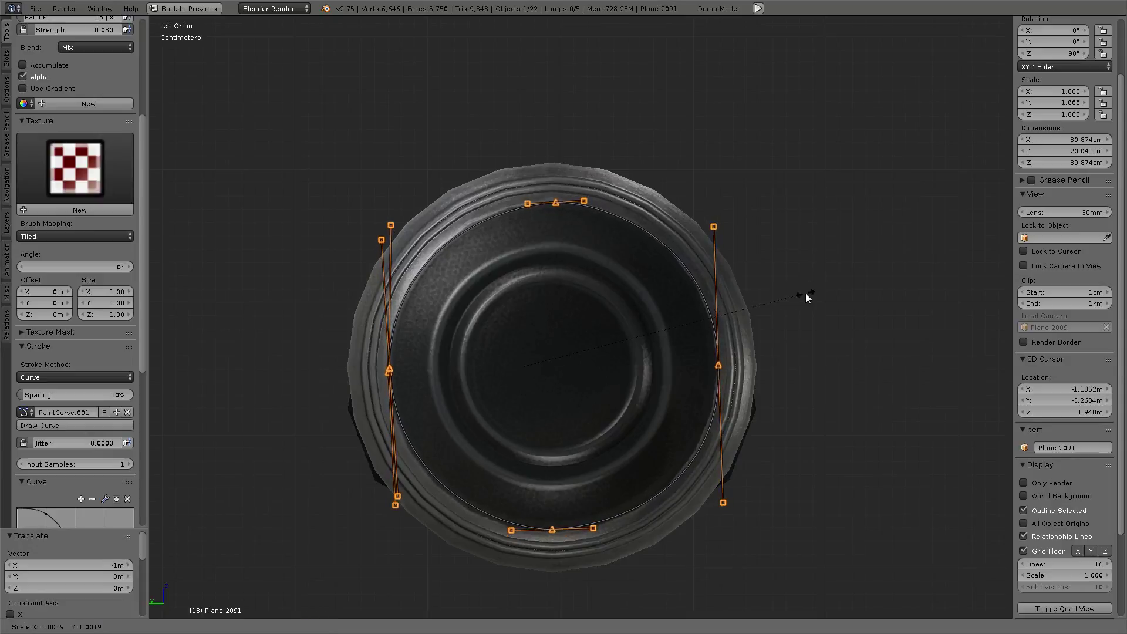
pyautogui.rightClick(806, 293)
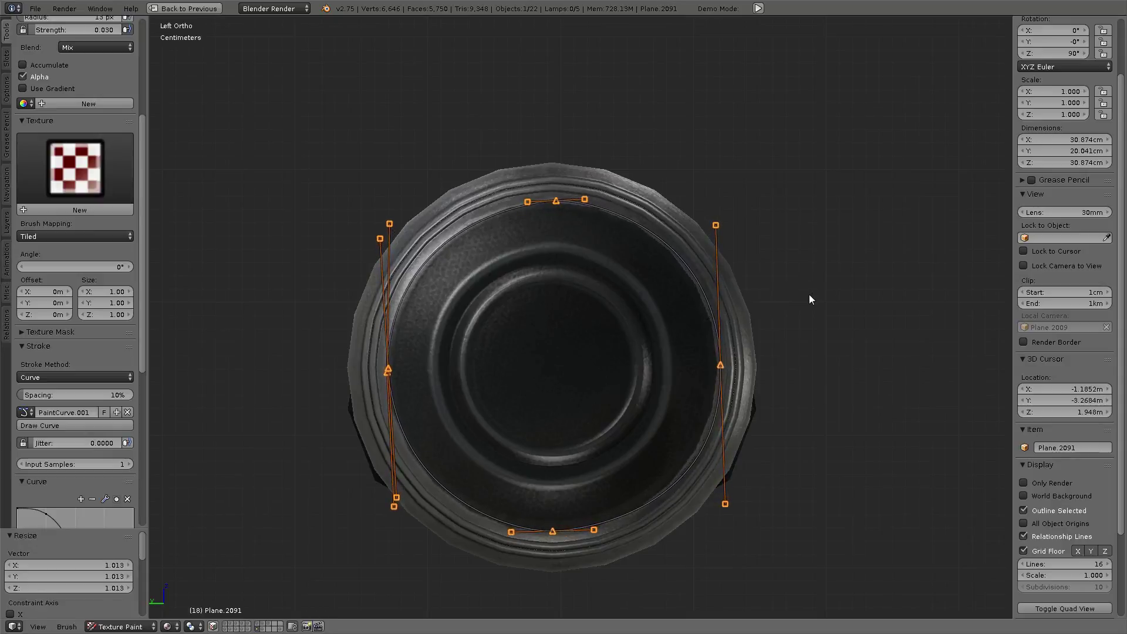
# - Paint several specular passes along the fitted rim curve
pyautogui.click(75, 428)
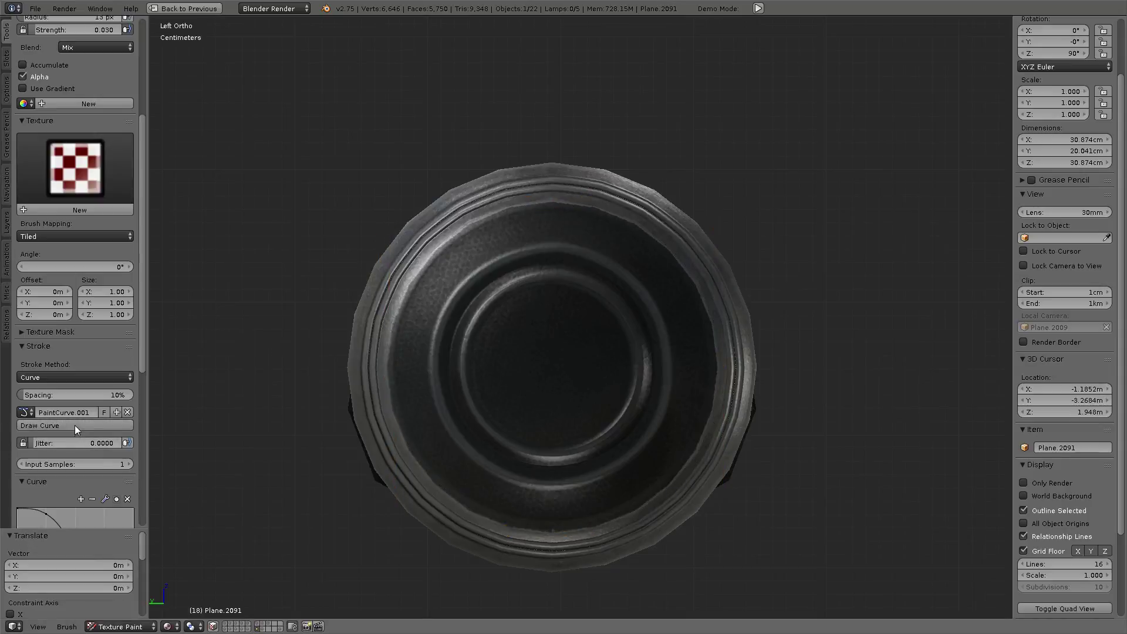
pyautogui.click(77, 424)
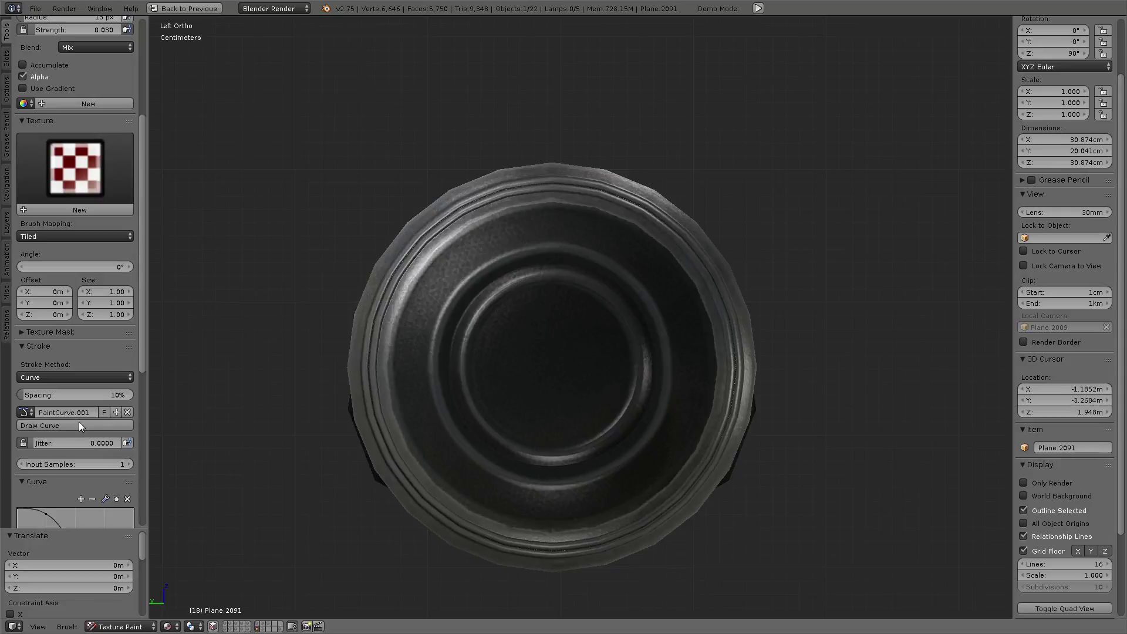
pyautogui.click(83, 426)
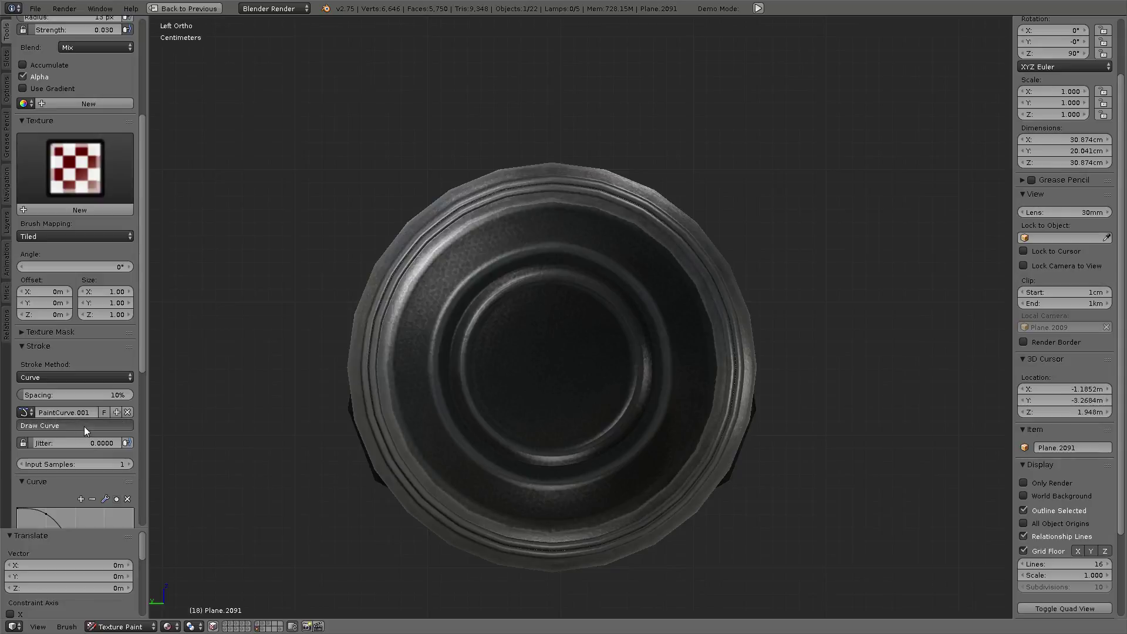
pyautogui.click(83, 426)
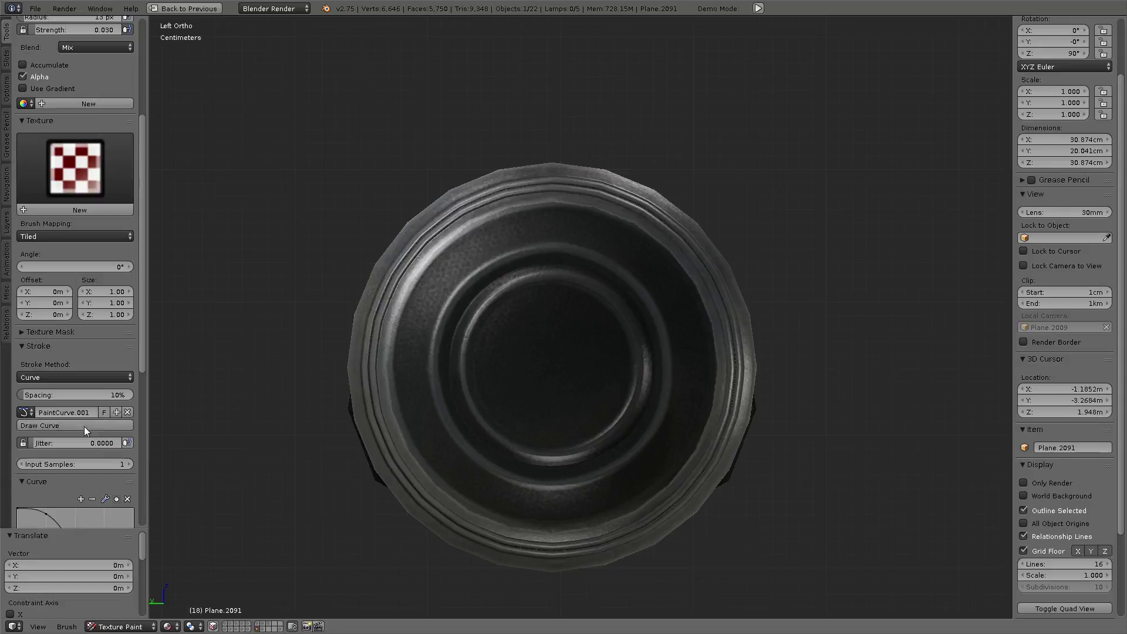
pyautogui.click(83, 426)
pyautogui.moveTo(327, 350)
pyautogui.mouseDown(button='middle')
pyautogui.moveTo(766, 275)
pyautogui.moveTo(822, 294)
pyautogui.moveTo(842, 350)
pyautogui.moveTo(674, 350)
pyautogui.moveTo(576, 278)
pyautogui.moveTo(516, 277)
pyautogui.moveTo(561, 287)
pyautogui.mouseUp(button='middle')
# - Switch to a perspective view of the barrel and load the F Clone brush
pyautogui.press('a')
pyautogui.press('a')
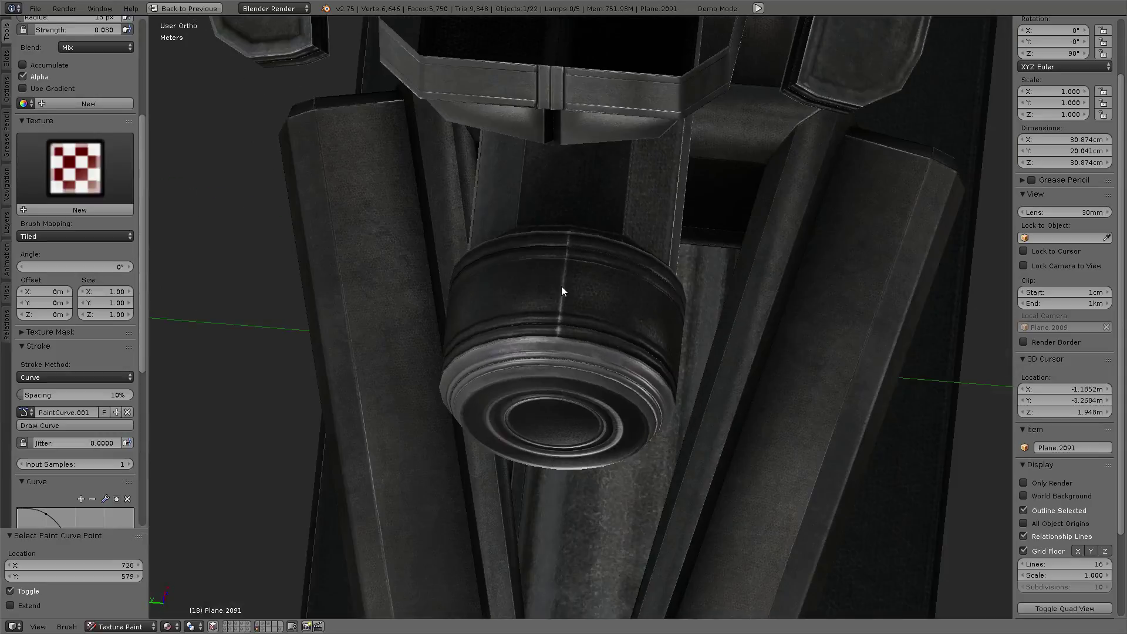
pyautogui.press('KP_5')
pyautogui.scroll(3, 605, 330)
pyautogui.scroll(1, 632, 370)
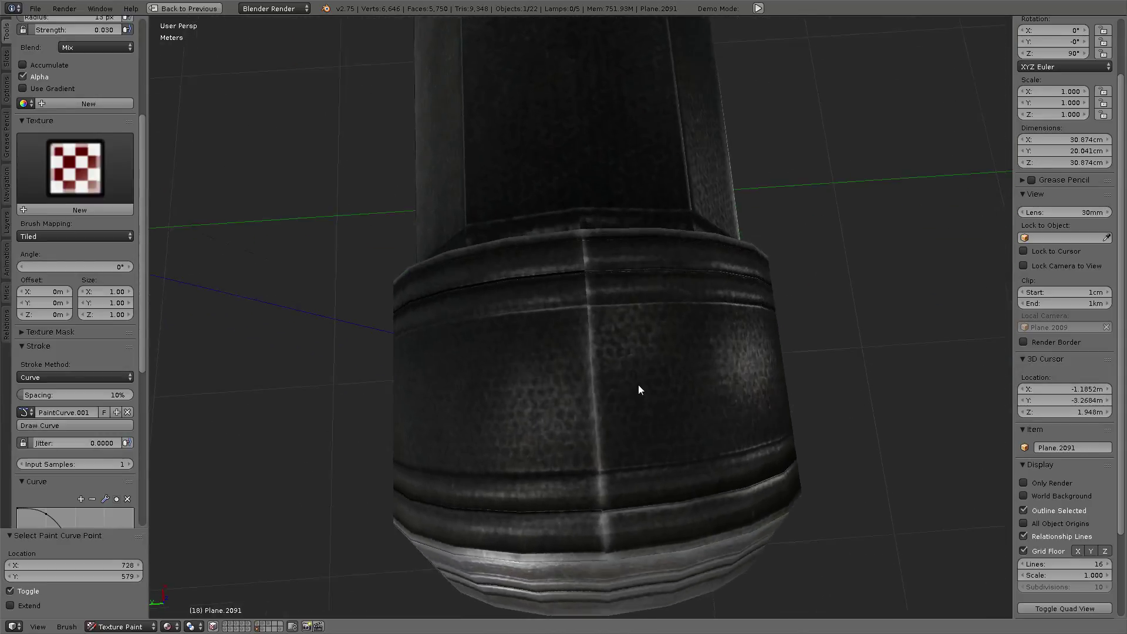
pyautogui.scroll(5, 68, 193)
pyautogui.scroll(3, 33, 115)
pyautogui.scroll(-10, 51, 48)
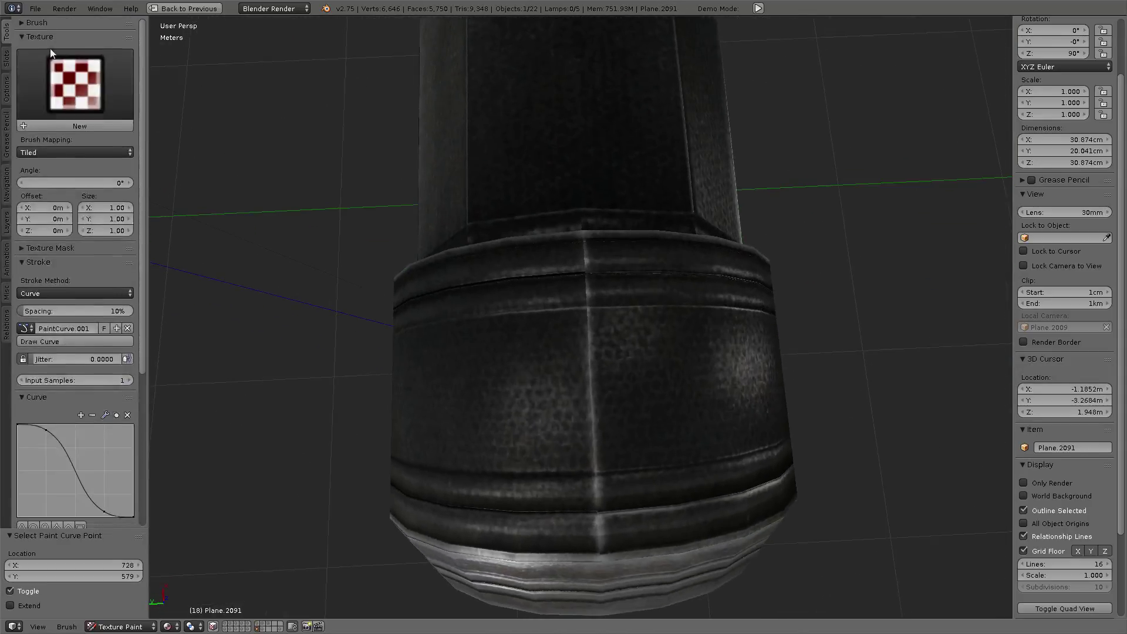
pyautogui.scroll(10, 41, 22)
pyautogui.click(74, 66)
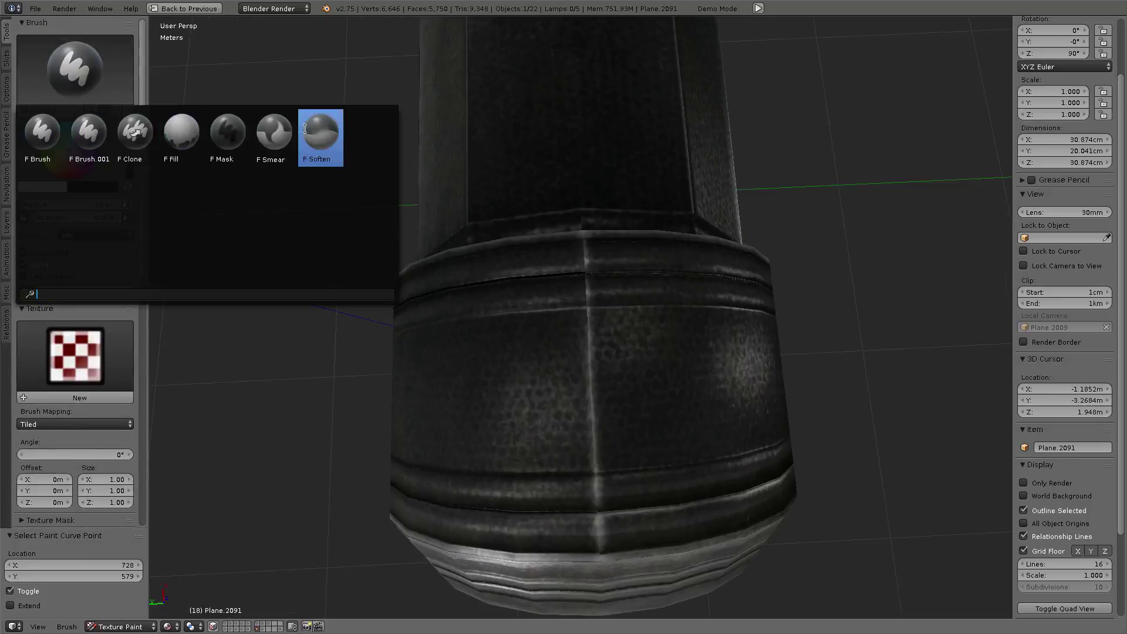
pyautogui.click(135, 132)
pyautogui.moveTo(725, 297); pyautogui.dragTo(619, 274, button='middle')
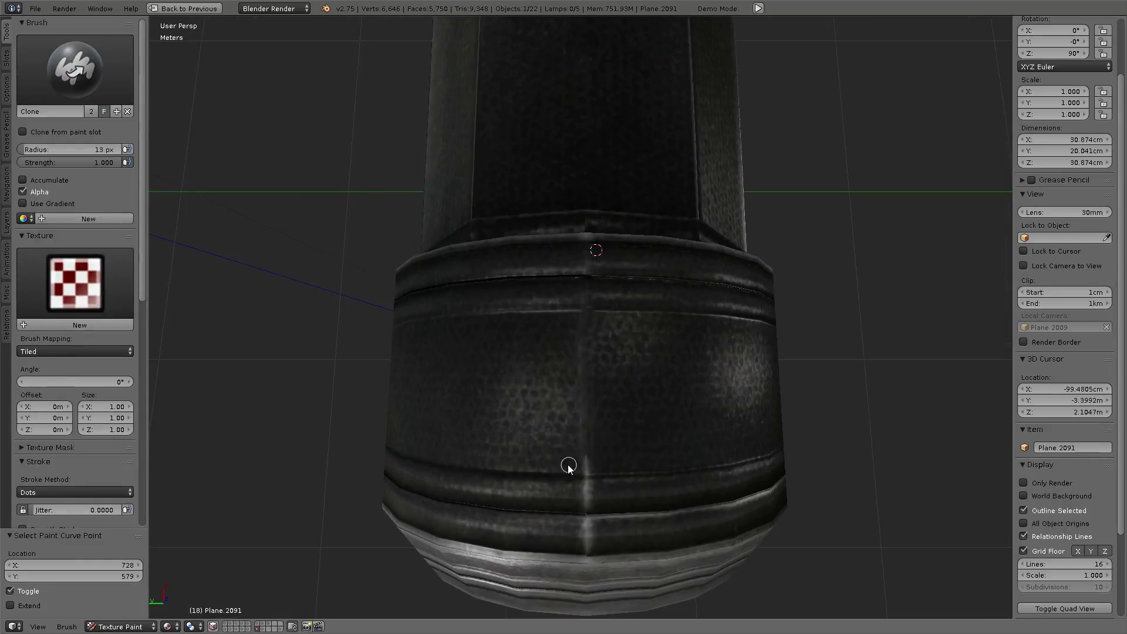
# - Enlarge the clone brush radius and clone over the bright vertical seam streak
pyautogui.press('f')
pyautogui.click(561, 461)
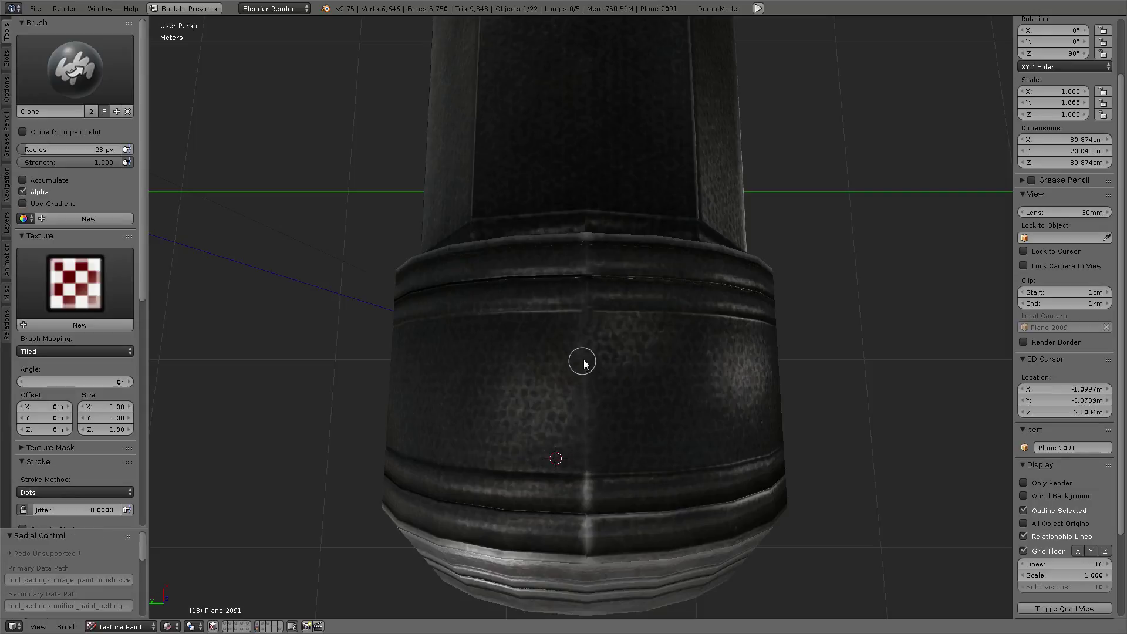
pyautogui.moveTo(604, 257)
pyautogui.mouseDown(button='middle')
pyautogui.moveTo(626, 387)
pyautogui.moveTo(619, 381)
pyautogui.mouseUp(button='middle')
pyautogui.moveTo(579, 377); pyautogui.dragTo(579, 411)
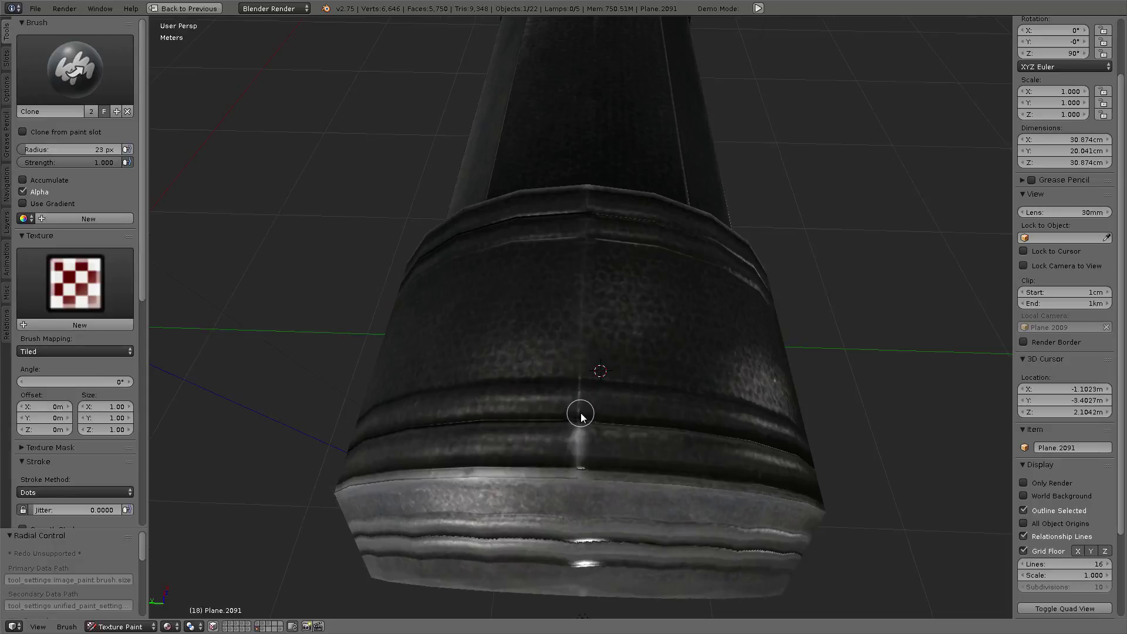
pyautogui.keyDown('ctrl'); pyautogui.click(604, 409); pyautogui.keyUp('ctrl')
# - Set a new clone source, paint over the lower streak, then switch to Front Ortho
pyautogui.keyDown('ctrl'); pyautogui.click(602, 461); pyautogui.keyUp('ctrl')
pyautogui.moveTo(578, 465); pyautogui.dragTo(582, 414)
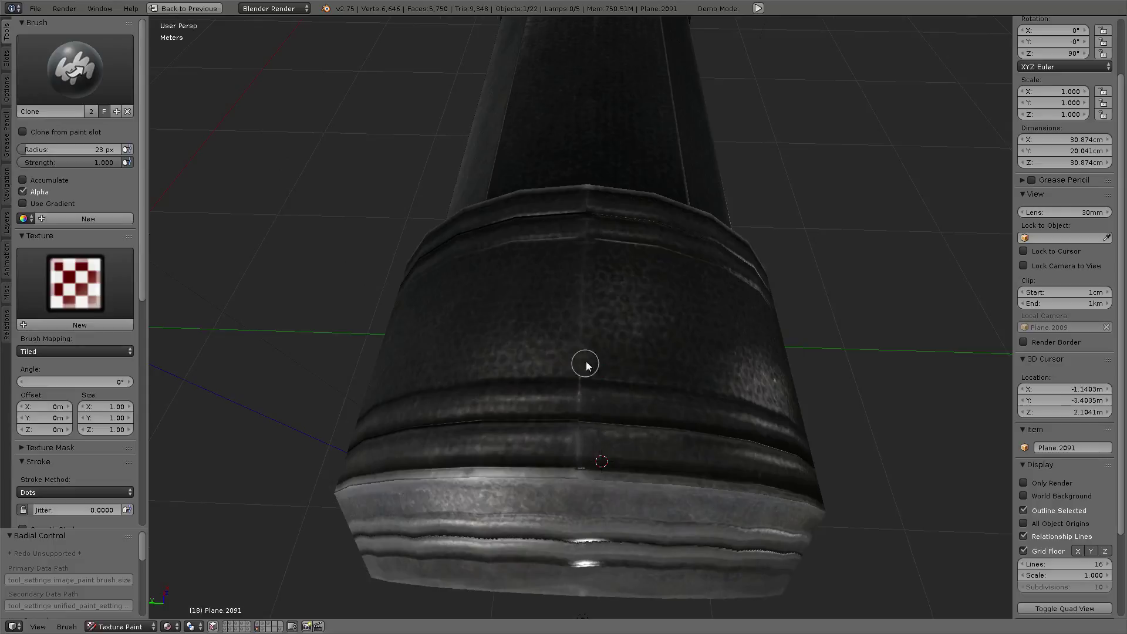
pyautogui.keyDown('ctrl'); pyautogui.click(534, 443); pyautogui.keyUp('ctrl')
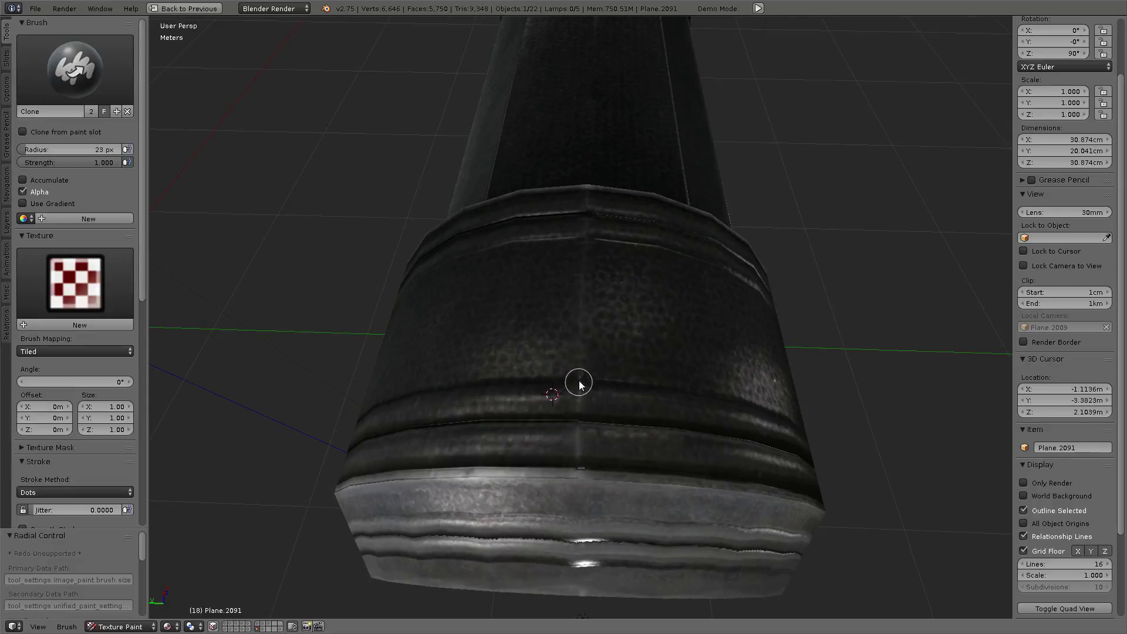
pyautogui.moveTo(579, 385)
pyautogui.mouseDown(button='middle')
pyautogui.moveTo(559, 241)
pyautogui.moveTo(390, 210)
pyautogui.moveTo(538, 254)
pyautogui.moveTo(645, 253)
pyautogui.moveTo(661, 329)
pyautogui.moveTo(569, 257)
pyautogui.moveTo(533, 320)
pyautogui.moveTo(599, 329)
pyautogui.moveTo(626, 390)
pyautogui.moveTo(634, 317)
pyautogui.moveTo(620, 301)
pyautogui.mouseUp(button='middle')
pyautogui.scroll(-2, 600, 329)
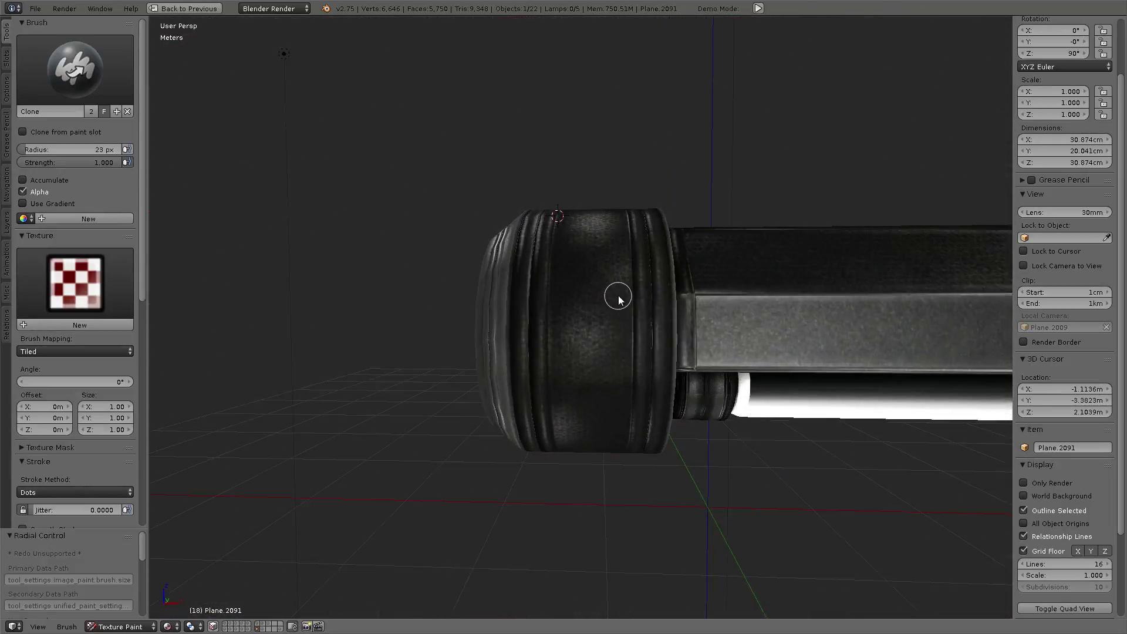
pyautogui.press('KP_1')
pyautogui.scroll(2, 607, 270)
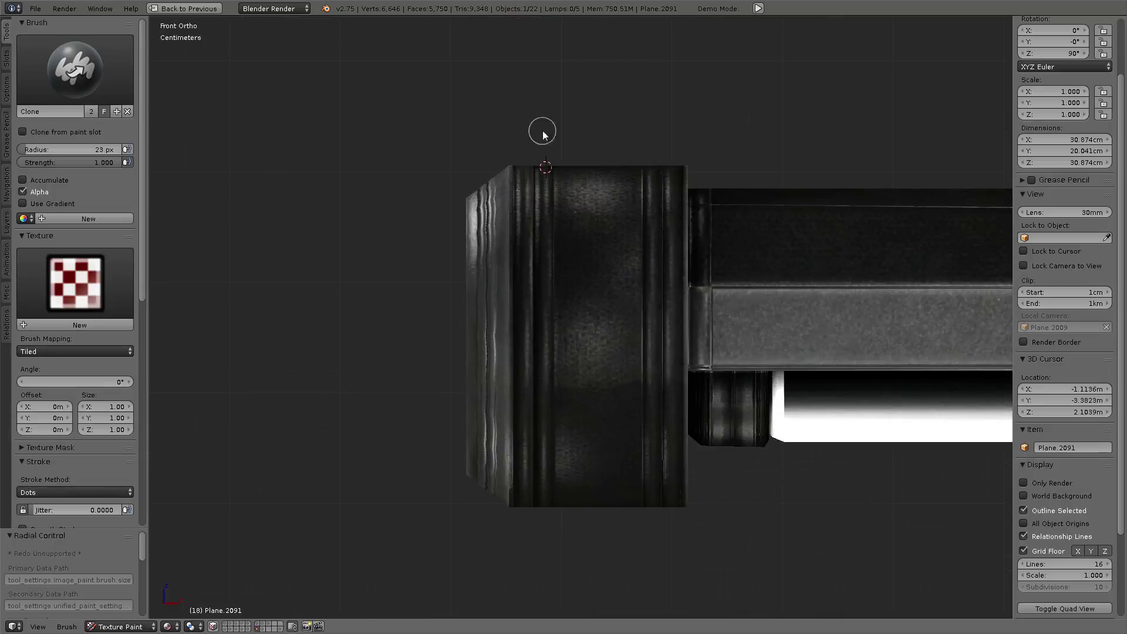
# - Enter Edit Mode and check the end cap's UVs in Lamps_Spec.png full screen
pyautogui.press('Tab')
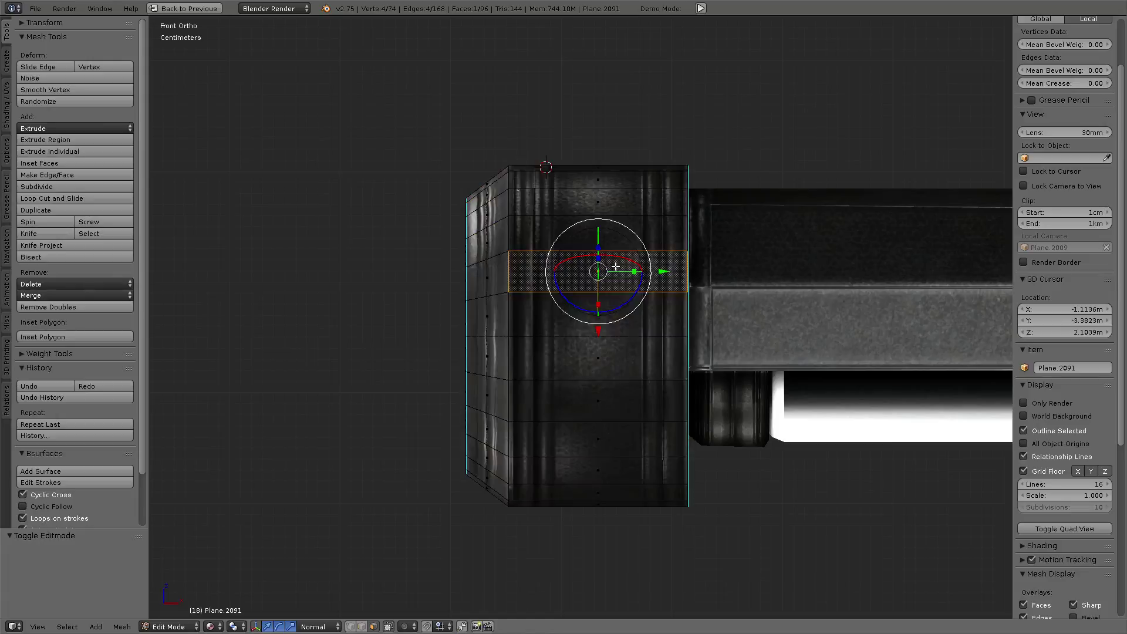
pyautogui.hotkey('ctrl', 'Up')
pyautogui.hotkey('ctrl', 'Up')
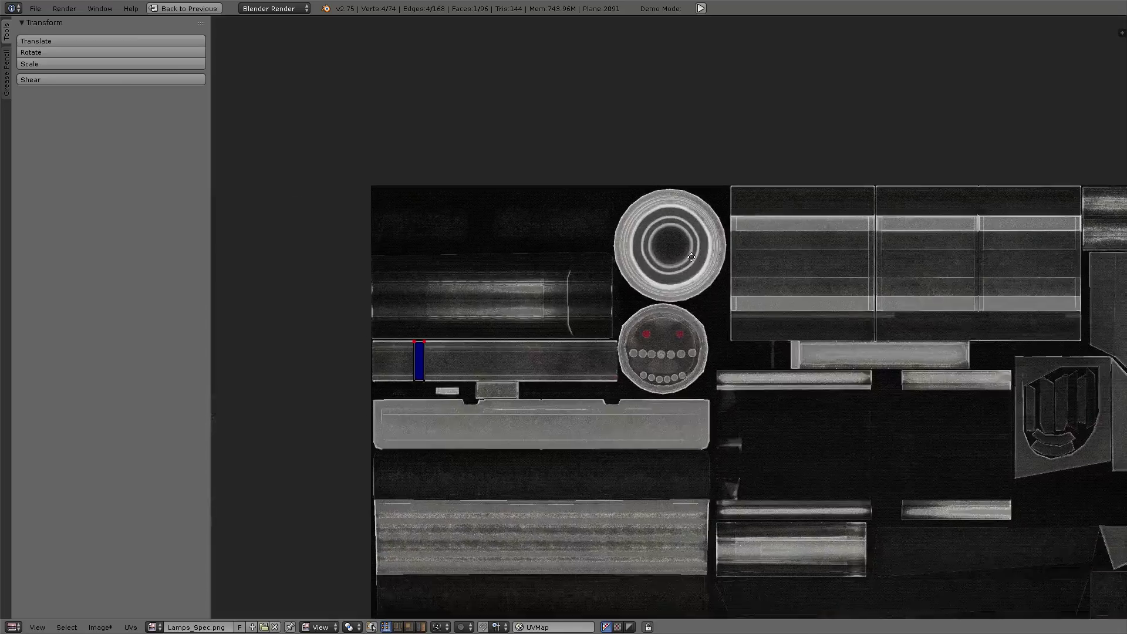
pyautogui.scroll(1, 667, 216)
pyautogui.scroll(1, 706, 322)
pyautogui.scroll(1, 558, 322)
pyautogui.scroll(1, 558, 324)
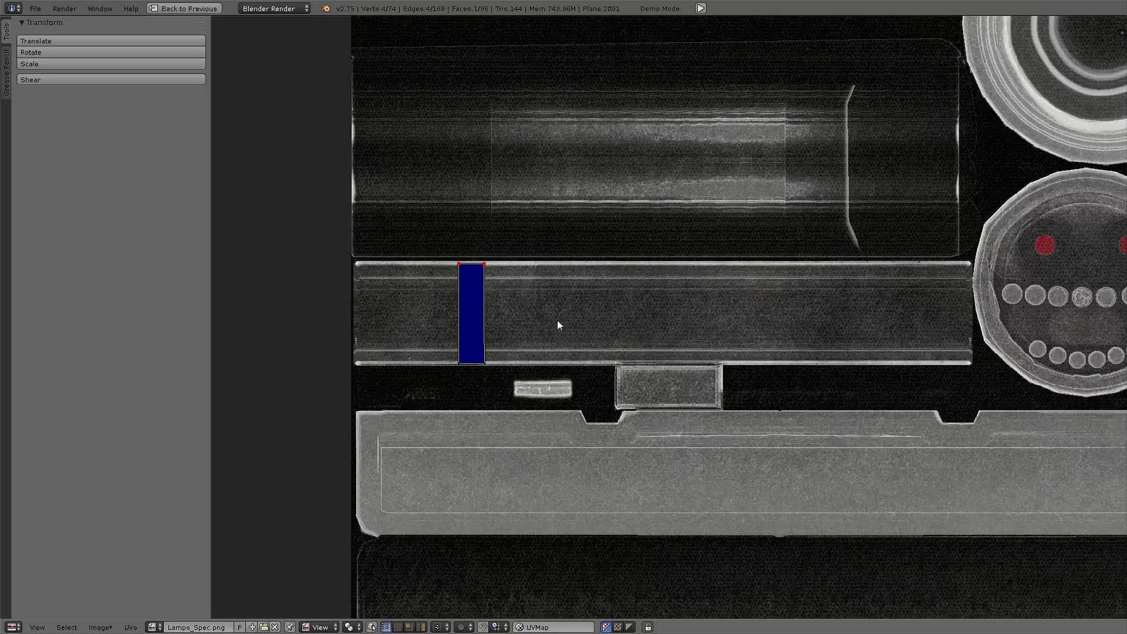
pyautogui.hotkey('ctrl', 'Up')
pyautogui.hotkey('ctrl', 'Up')
pyautogui.hotkey('ctrl', 'Up')
pyautogui.hotkey('ctrl', 'Up')
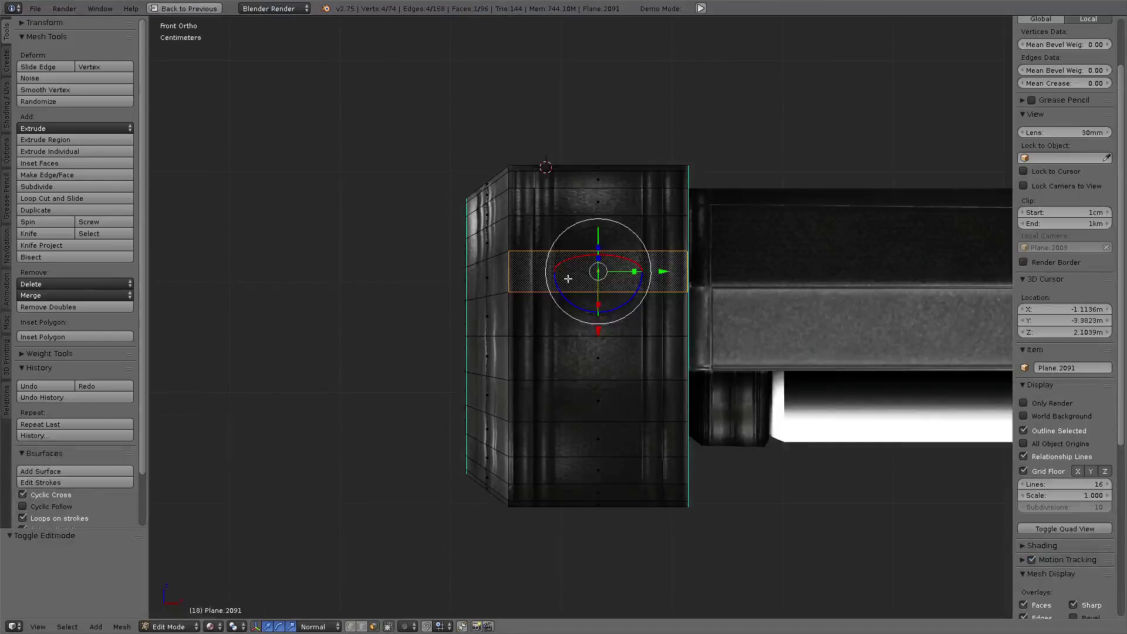
# - Deselect the edge loop and switch the object back to Texture Paint mode
pyautogui.press('a')
pyautogui.click(170, 626)
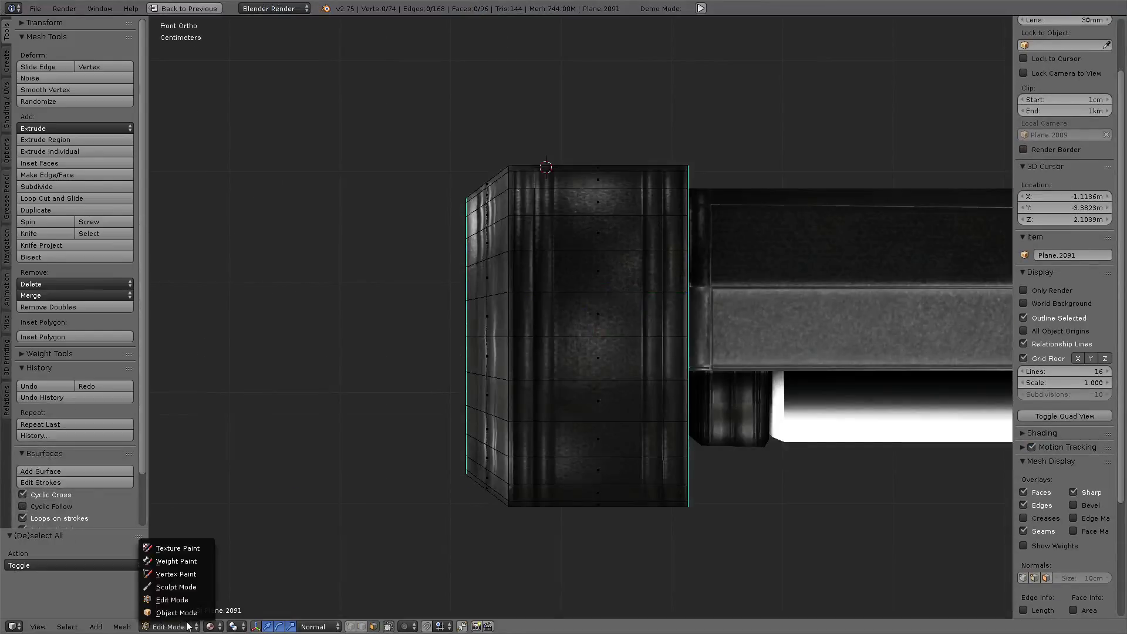
pyautogui.click(173, 548)
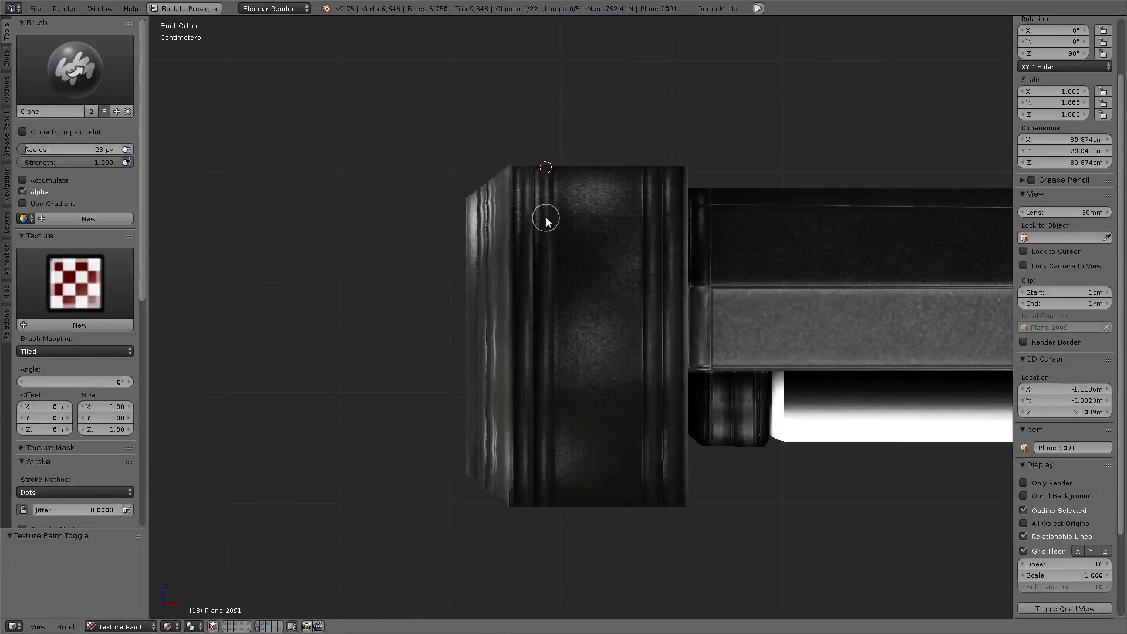
# - Set Stroke Method to Curve, lay a vertical paint curve, and cut the radius to 15 px
pyautogui.press('e')
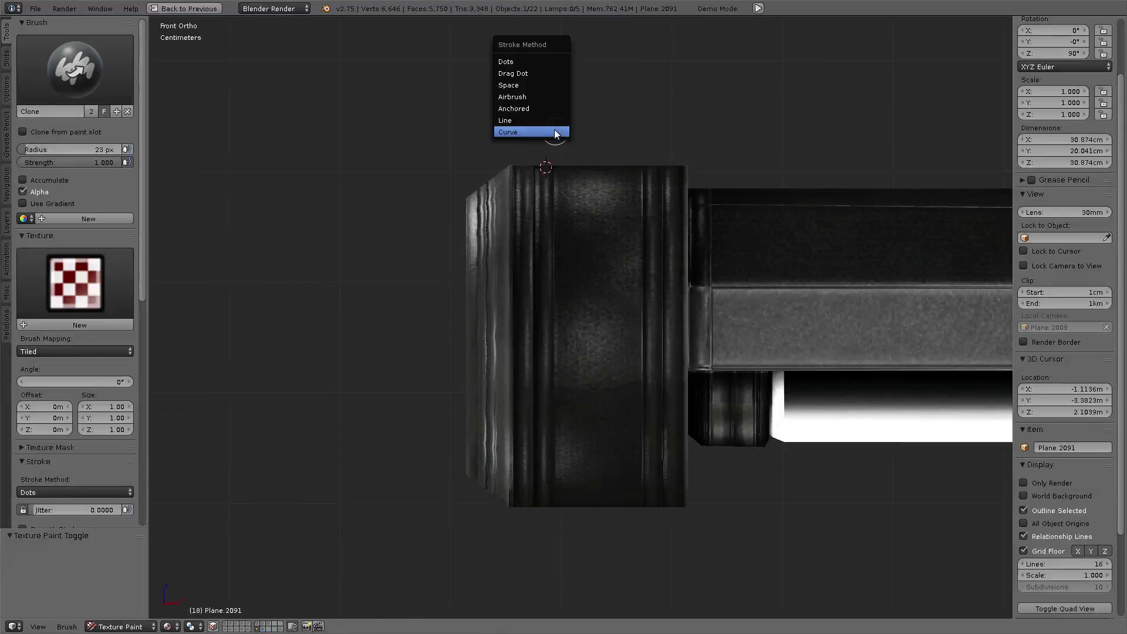
pyautogui.click(554, 131)
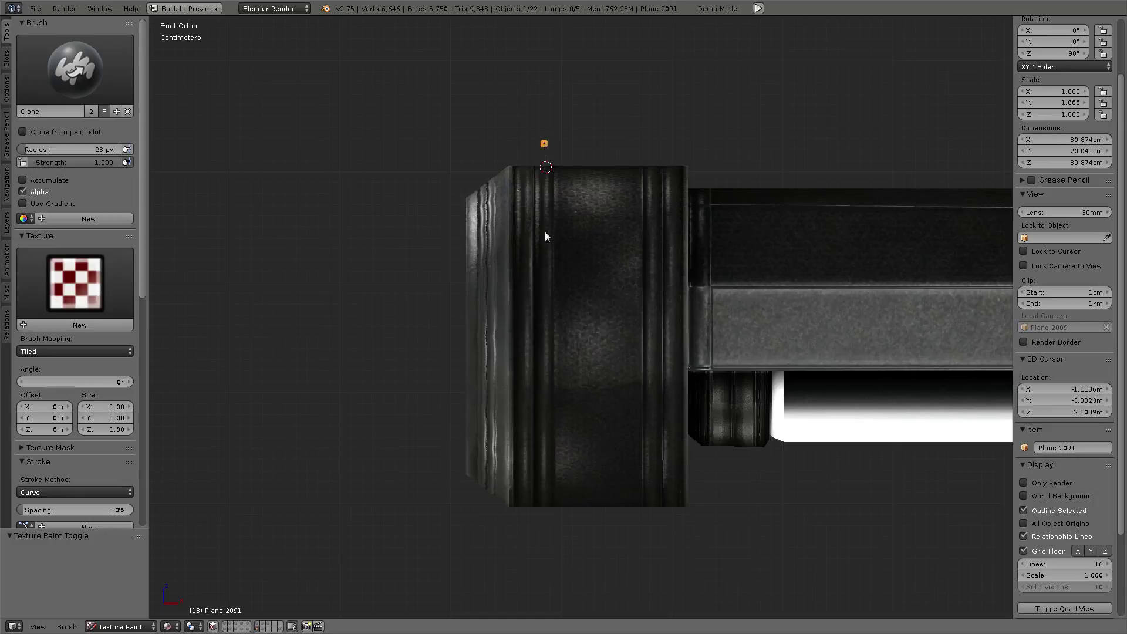
pyautogui.keyDown('ctrl'); pyautogui.click(544, 531); pyautogui.keyUp('ctrl')
pyautogui.scroll(-8, 73, 440)
pyautogui.scroll(-4, 73, 439)
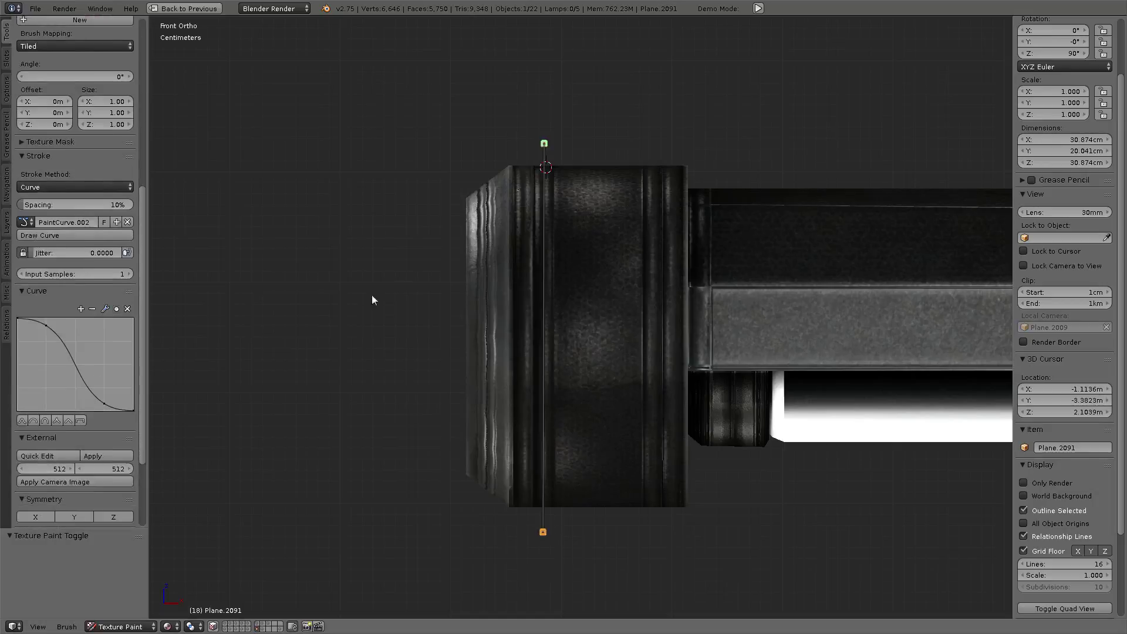
pyautogui.click(405, 290)
pyautogui.click(401, 291)
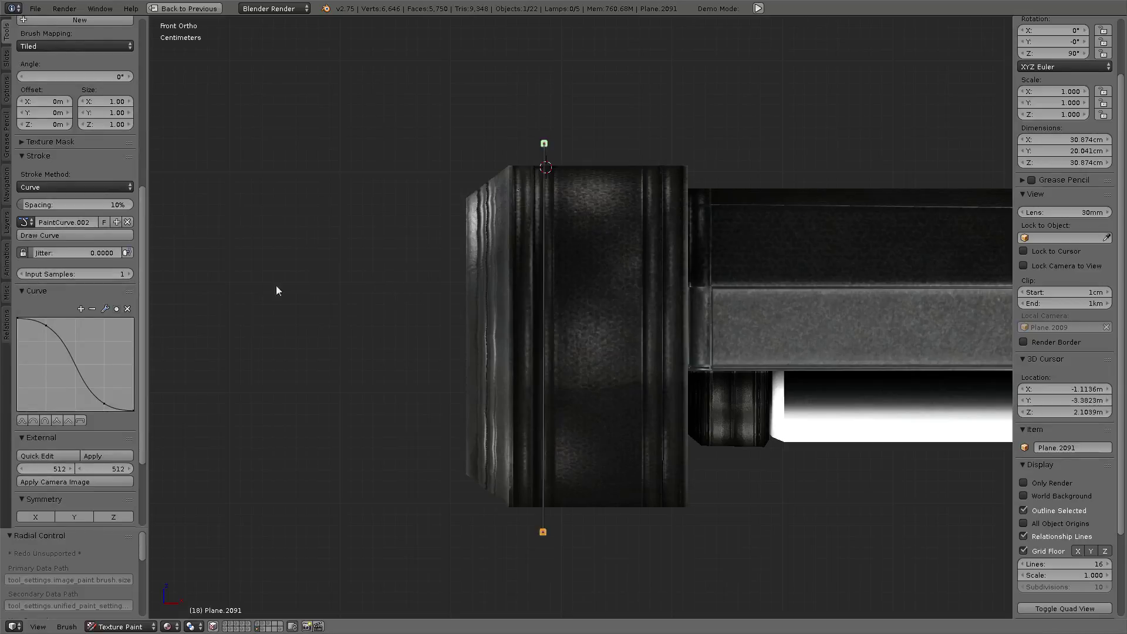
# - Switch from the Clone brush to the standard Brush
pyautogui.scroll(-4, 37, 453)
pyautogui.scroll(4, 86, 485)
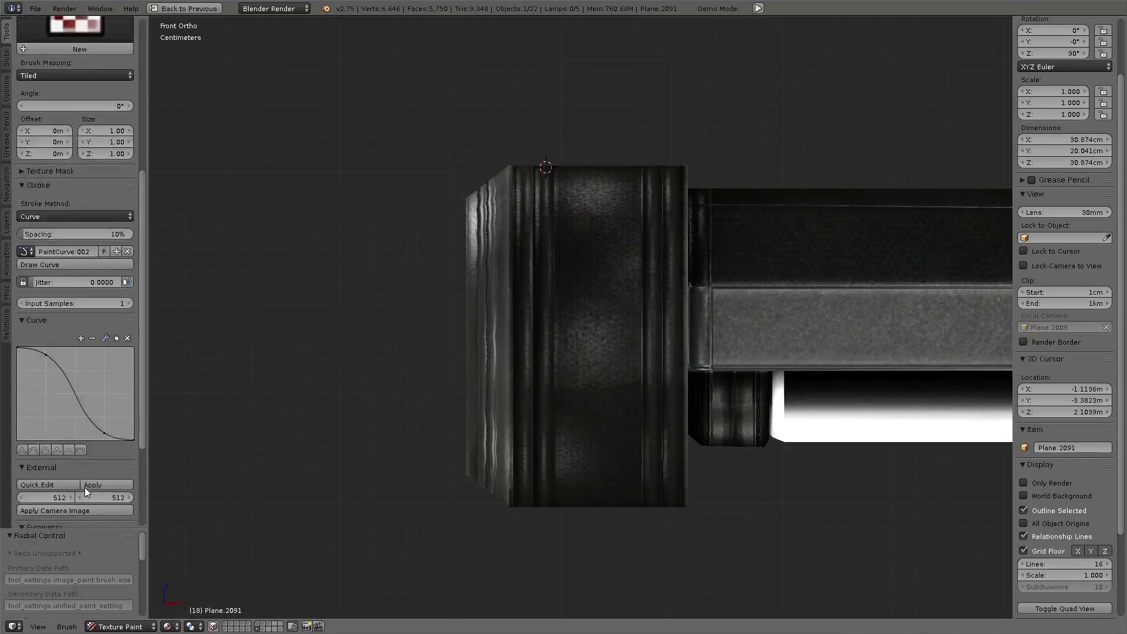
pyautogui.scroll(5, 84, 488)
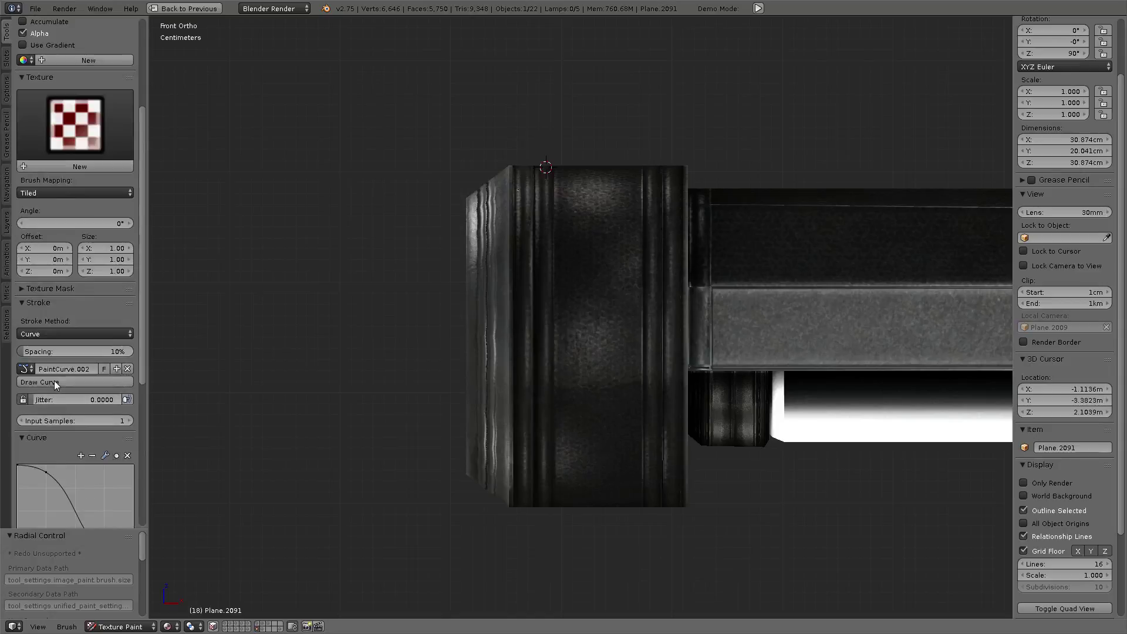
pyautogui.scroll(1, 54, 380)
pyautogui.scroll(5, 55, 381)
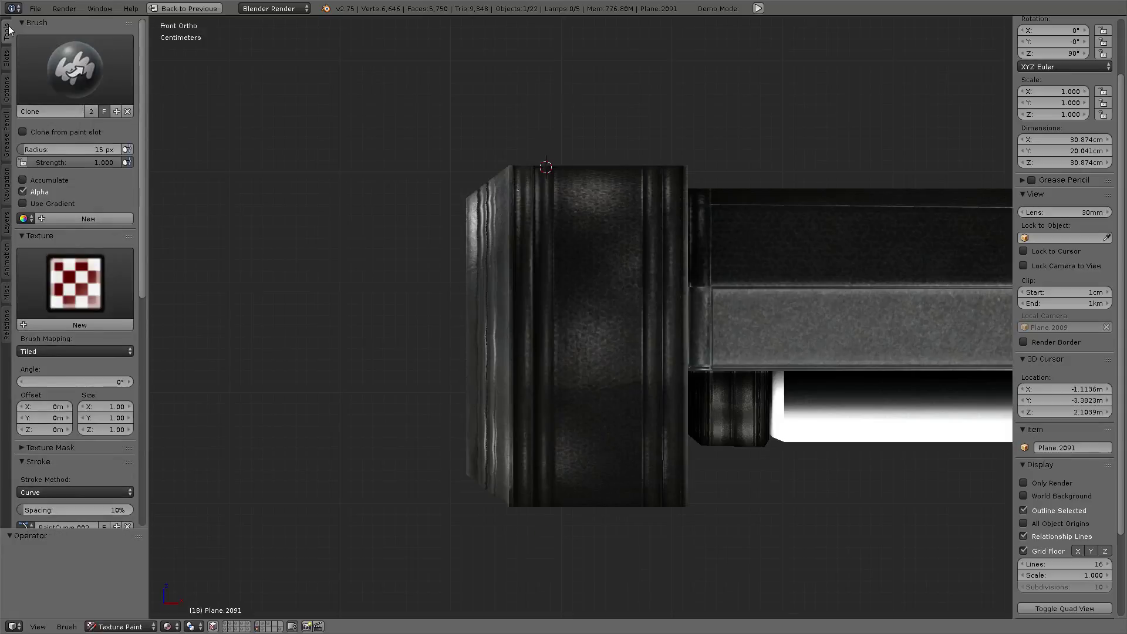
pyautogui.click(75, 67)
pyautogui.click(100, 131)
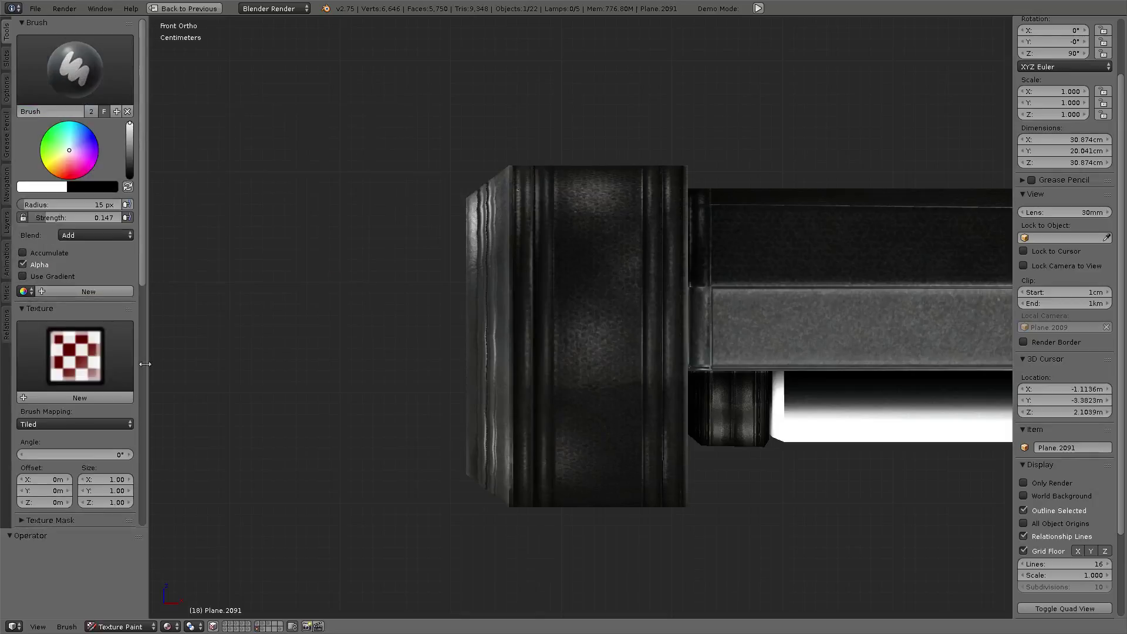
# - Set the brush to Curve strokes and paint along the vertical PaintCurve.002
pyautogui.press('e')
pyautogui.click(527, 108)
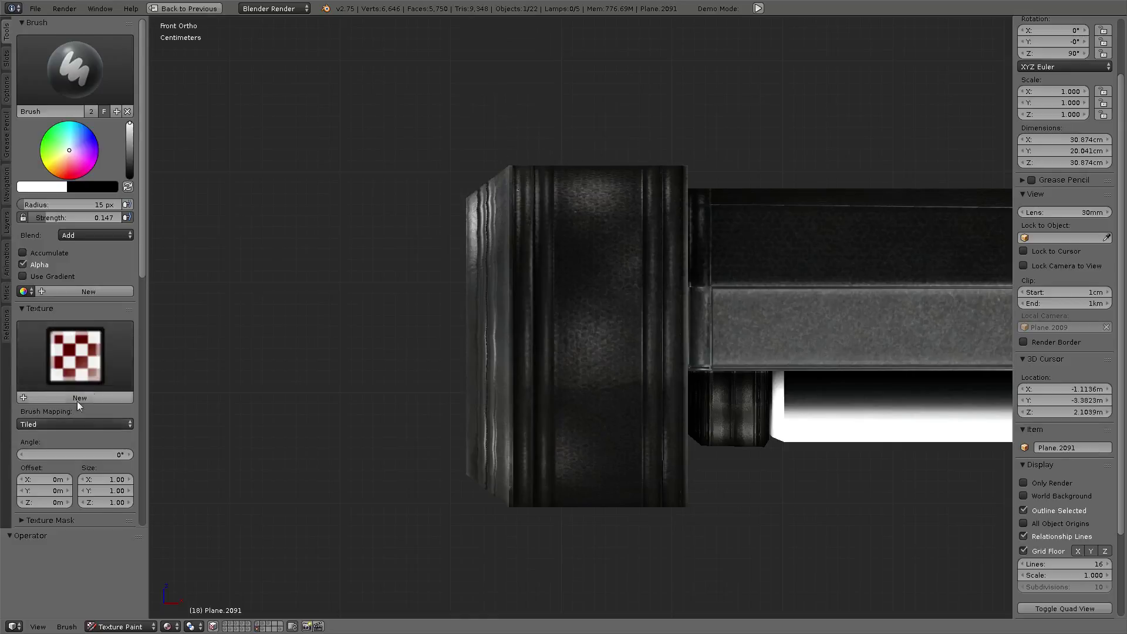
pyautogui.scroll(-5, 85, 393)
pyautogui.click(25, 318)
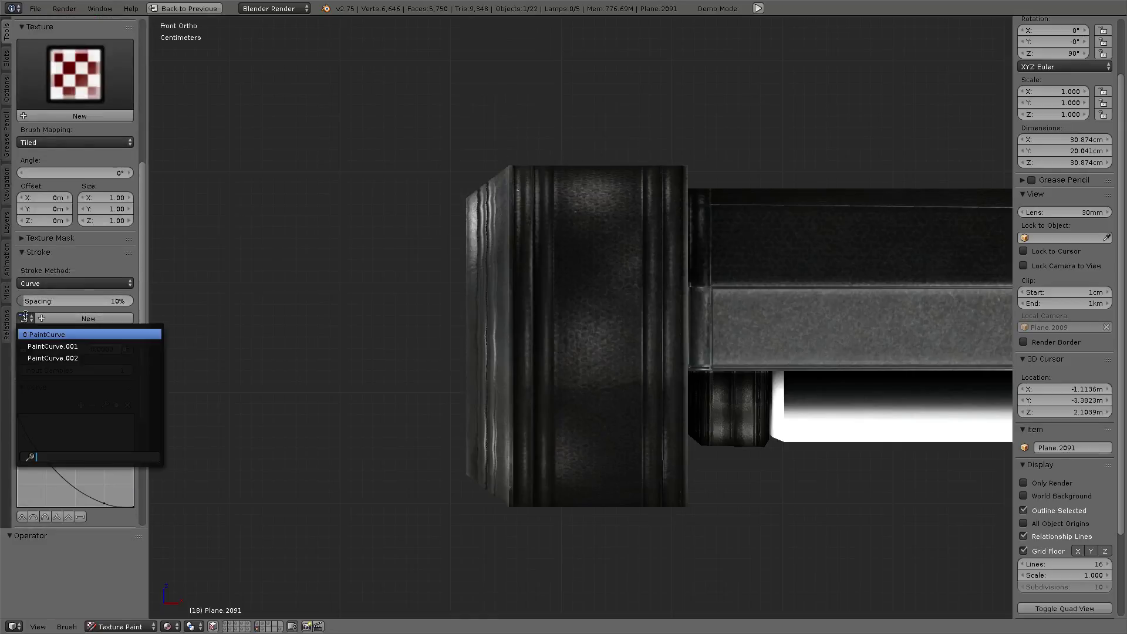
pyautogui.click(53, 357)
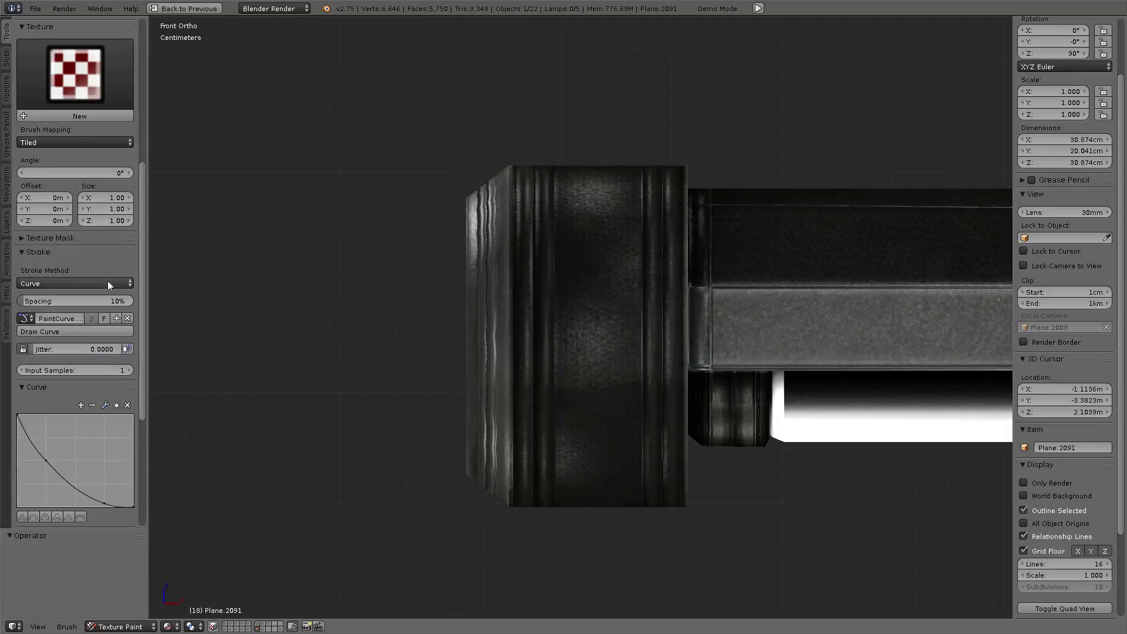
pyautogui.click(53, 331)
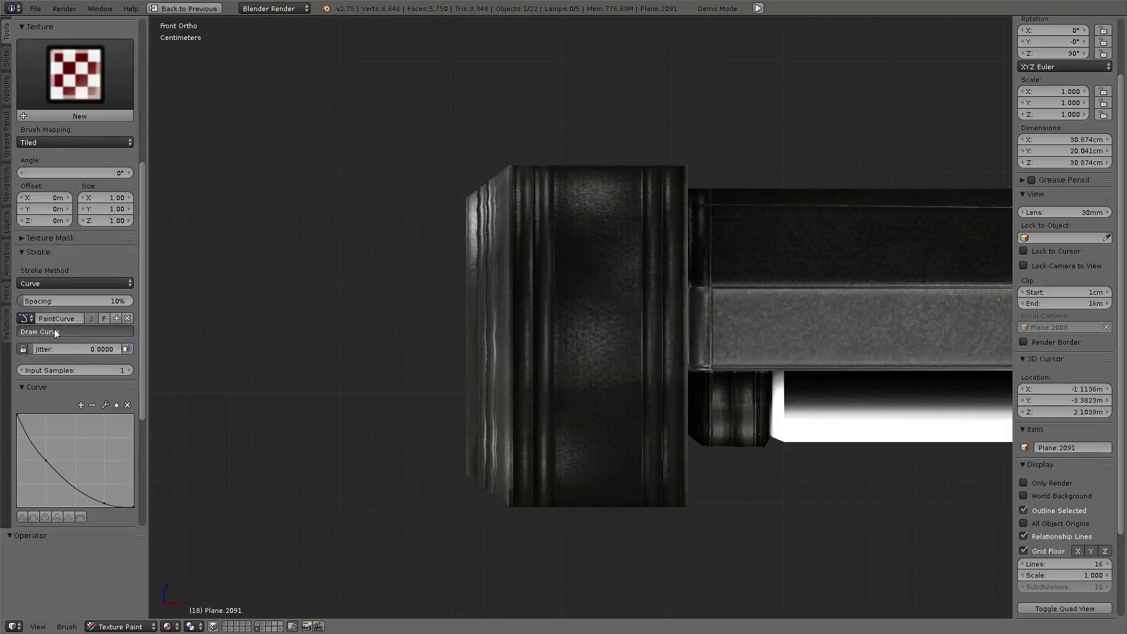
# - Shift the paint curve slightly left, resize the brush and paint a bright strip
pyautogui.press('a')
pyautogui.press('a')
pyautogui.press('g')
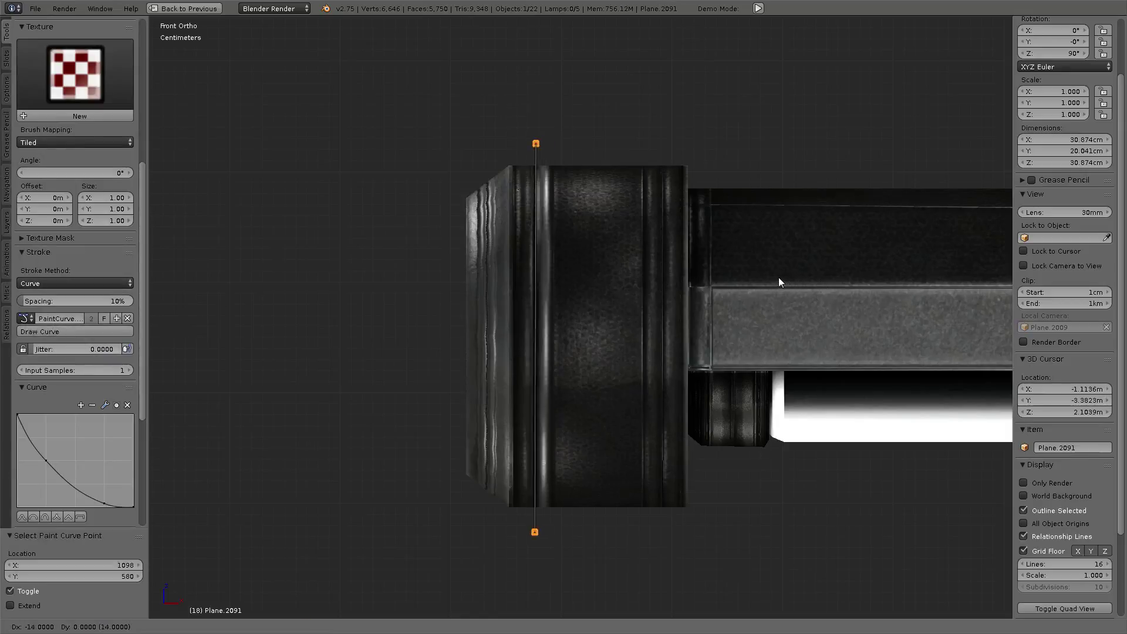
pyautogui.click(769, 281)
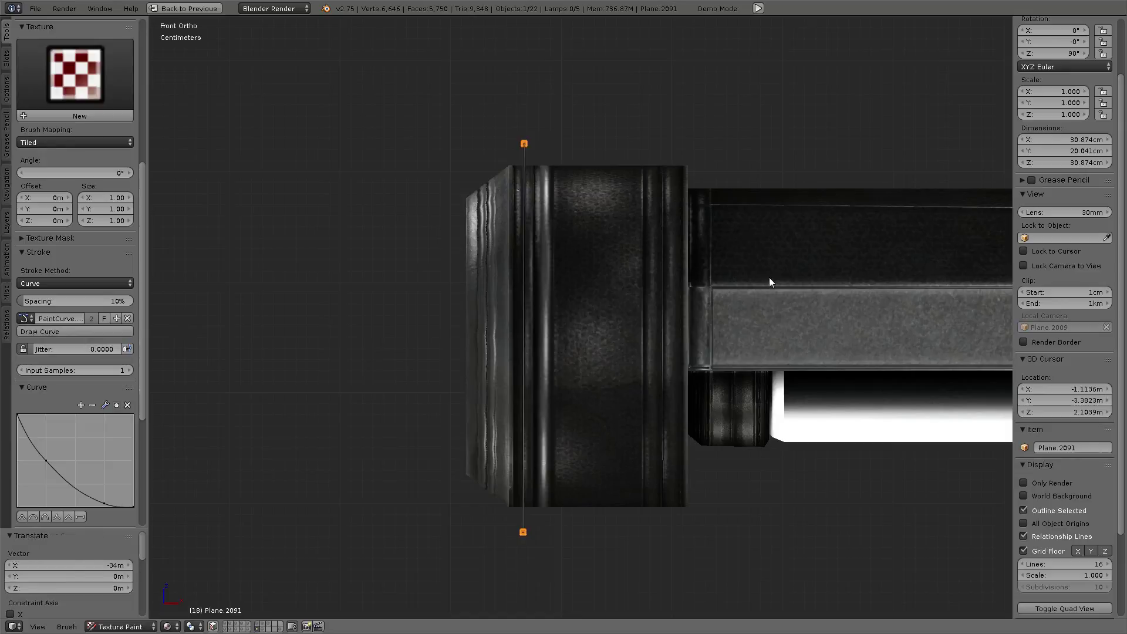
pyautogui.press('f')
pyautogui.click(489, 237)
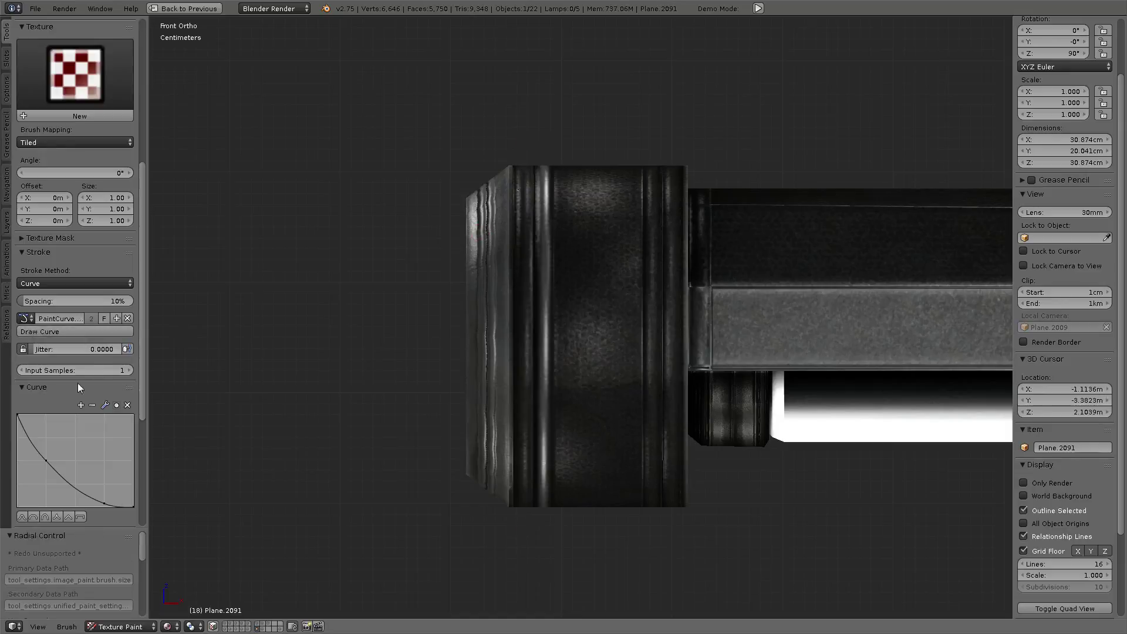
pyautogui.click(94, 332)
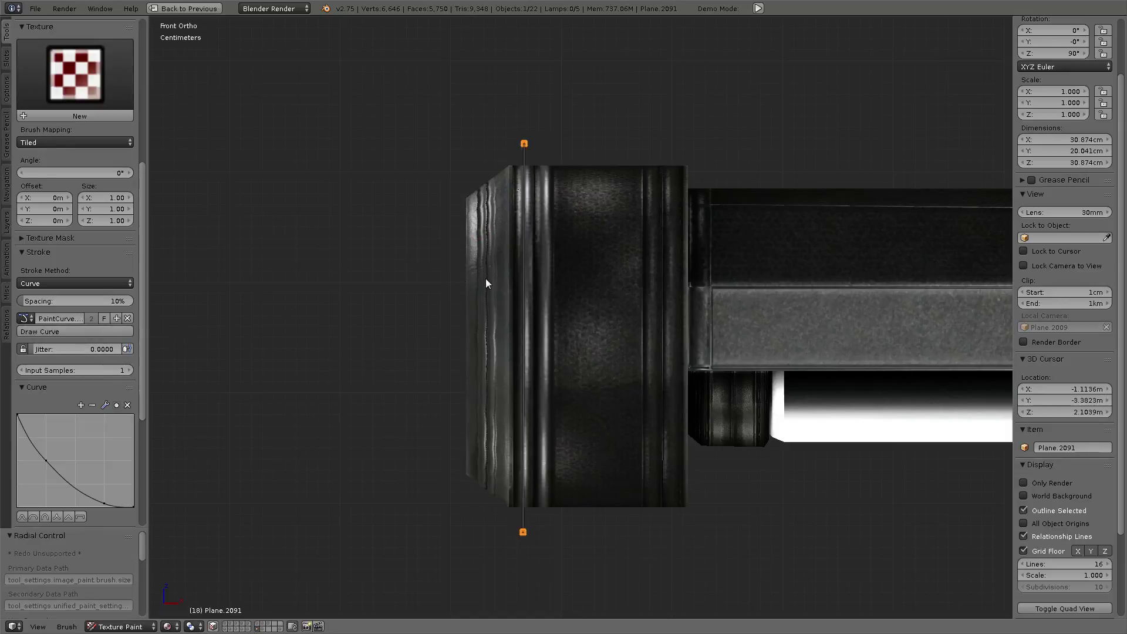
# - Move the paint curve over the right-side rim and paint two strips there
pyautogui.press('g')
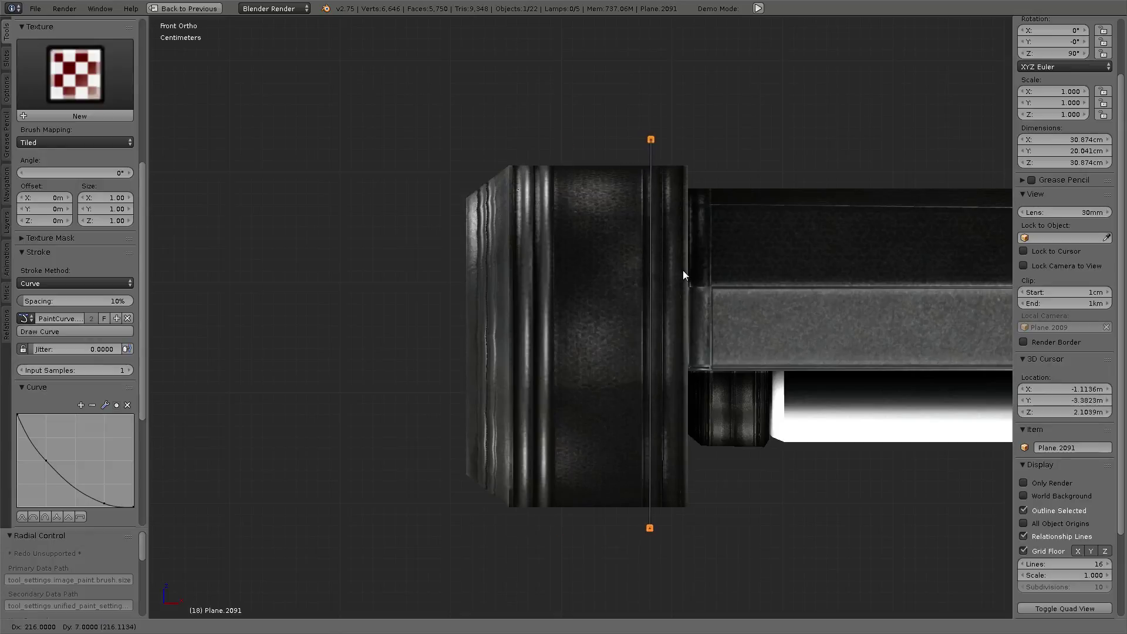
pyautogui.click(684, 269)
pyautogui.click(59, 332)
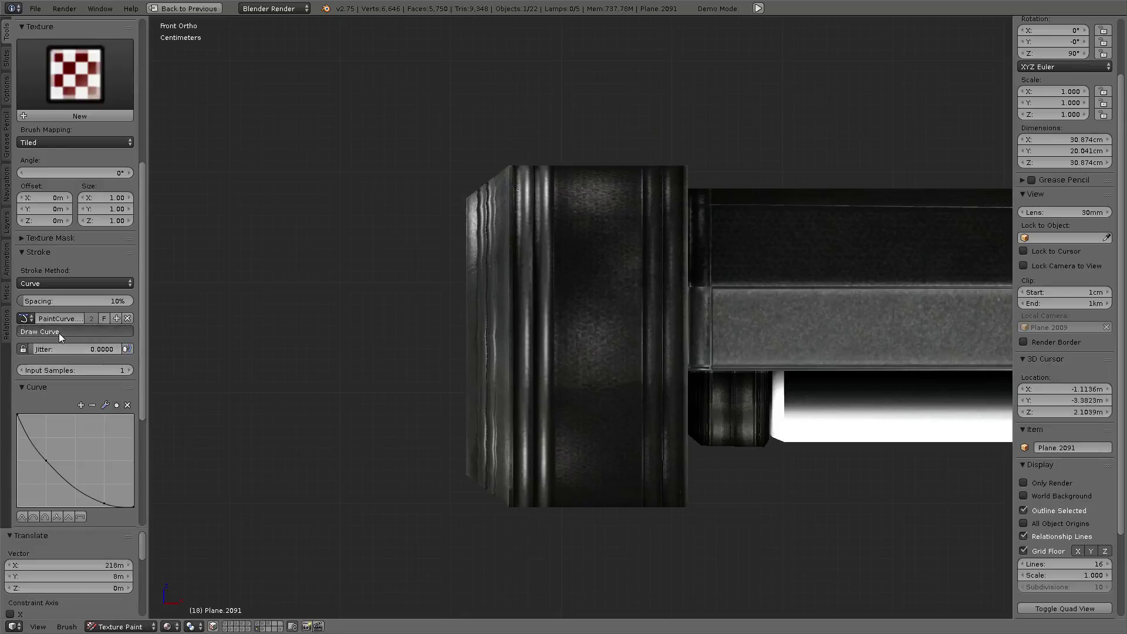
pyautogui.press('g')
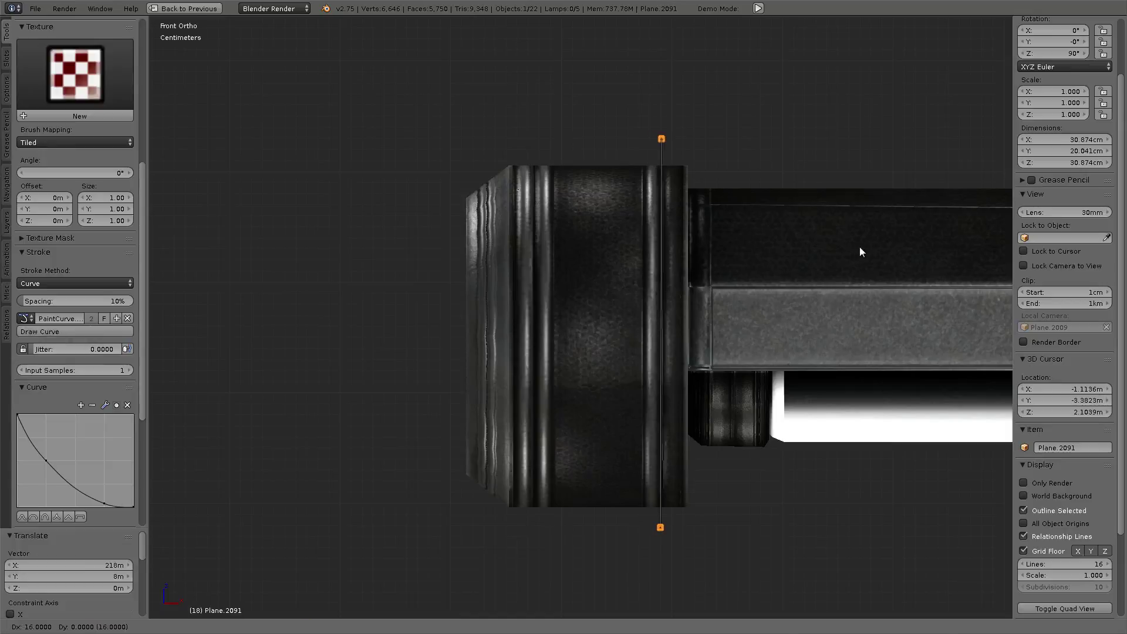
pyautogui.click(871, 246)
pyautogui.click(69, 331)
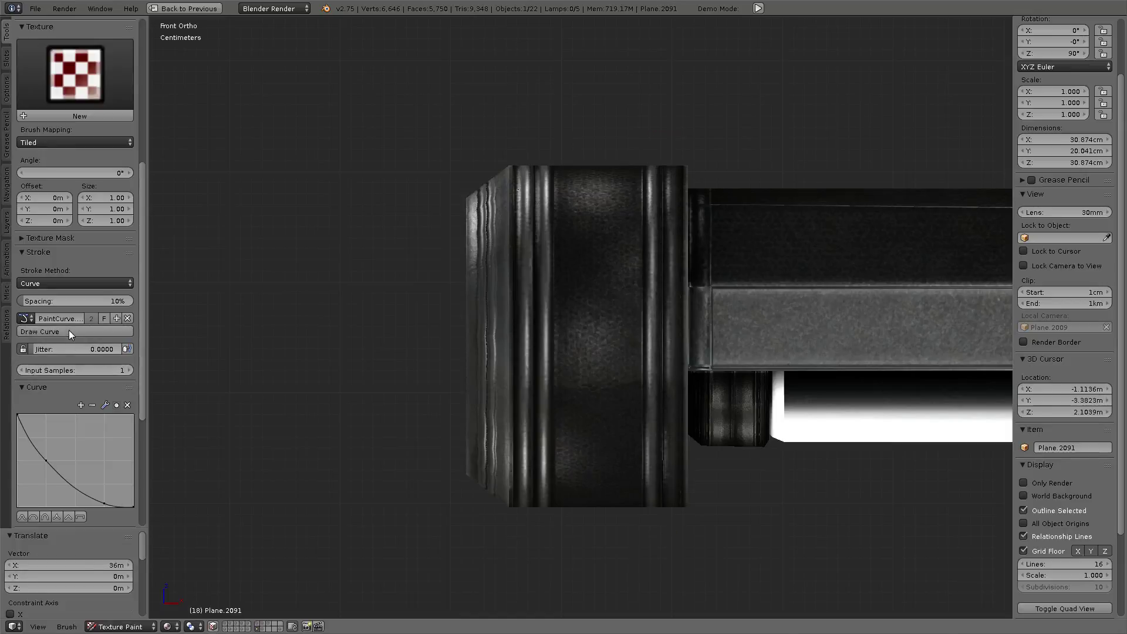
# - Rotate to the cap's back and paint vertical strips along the back rims
pyautogui.press('ctrl+KP_1')
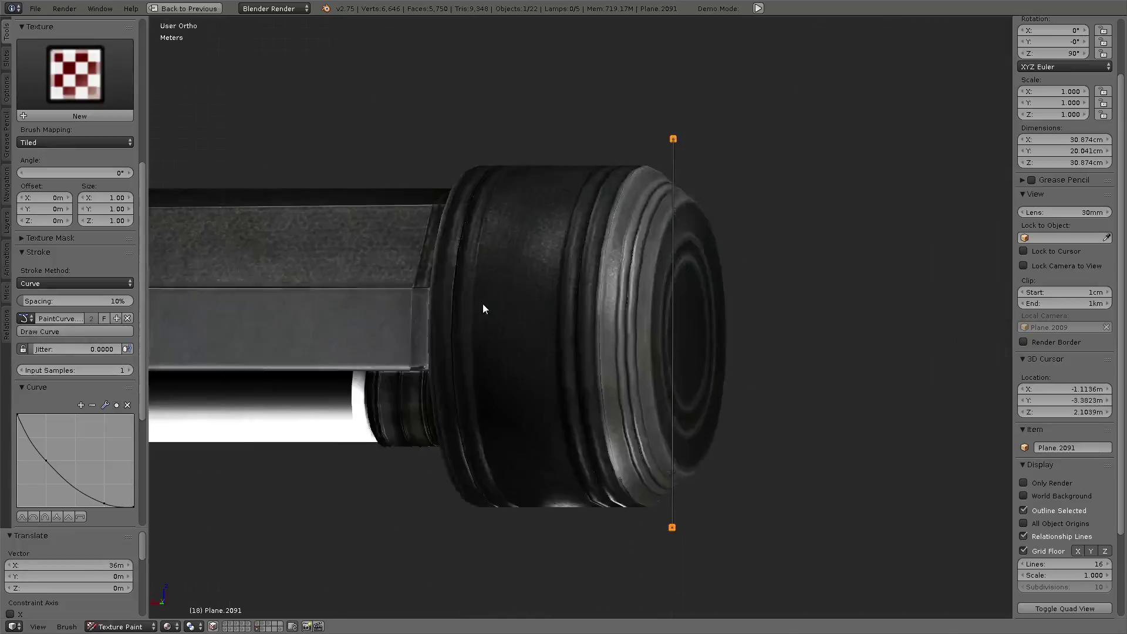
pyautogui.press('g')
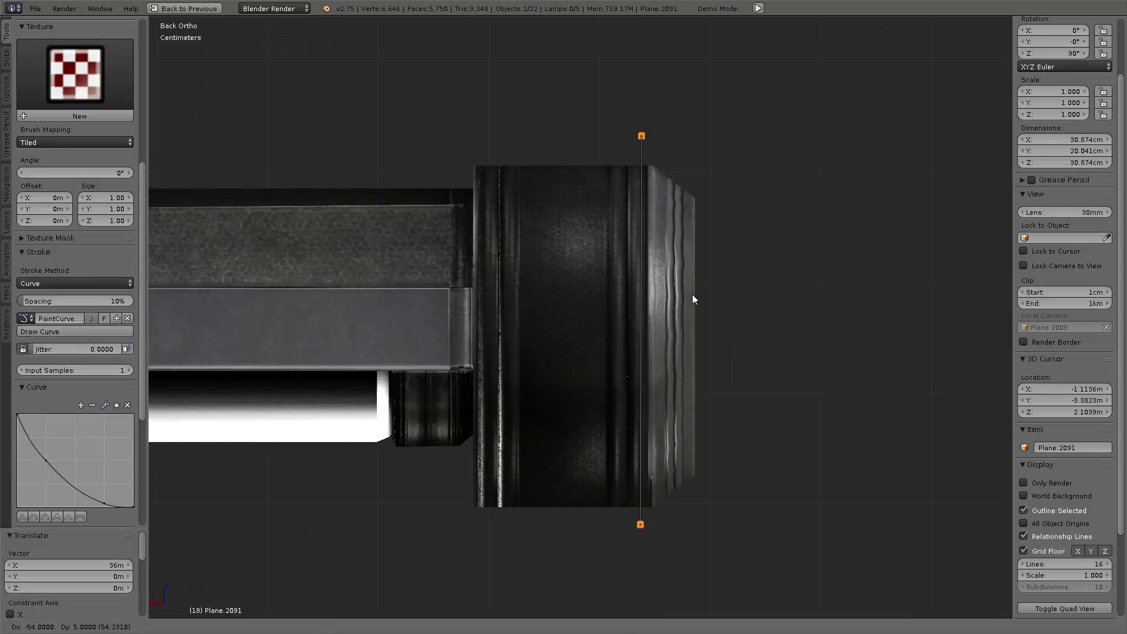
pyautogui.click(689, 294)
pyautogui.click(75, 333)
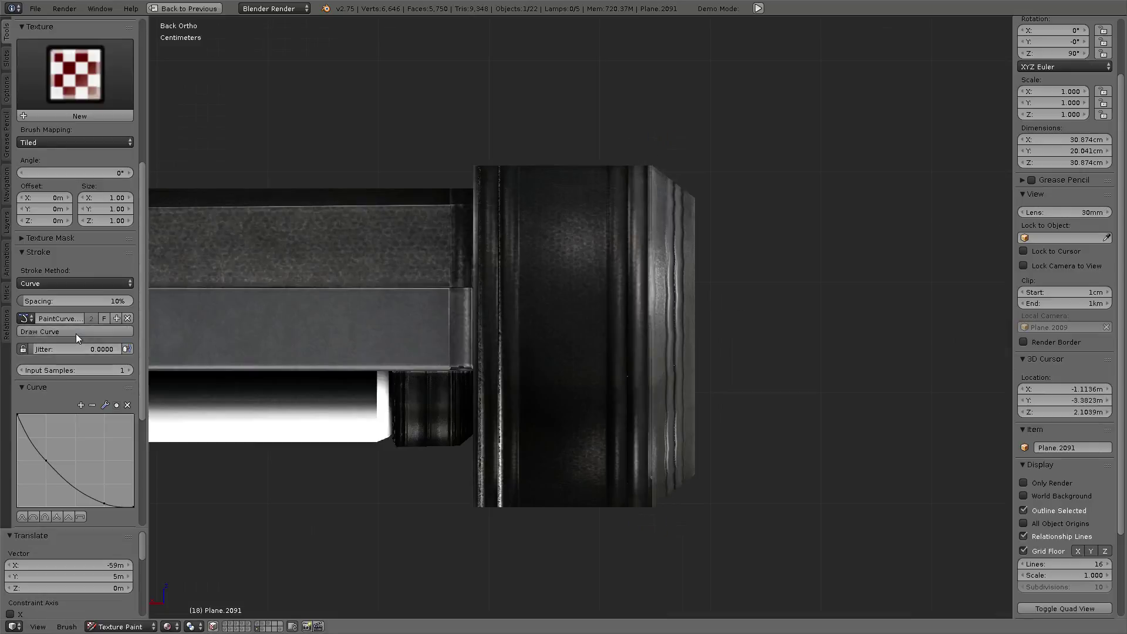
pyautogui.press('g')
pyautogui.click(686, 236)
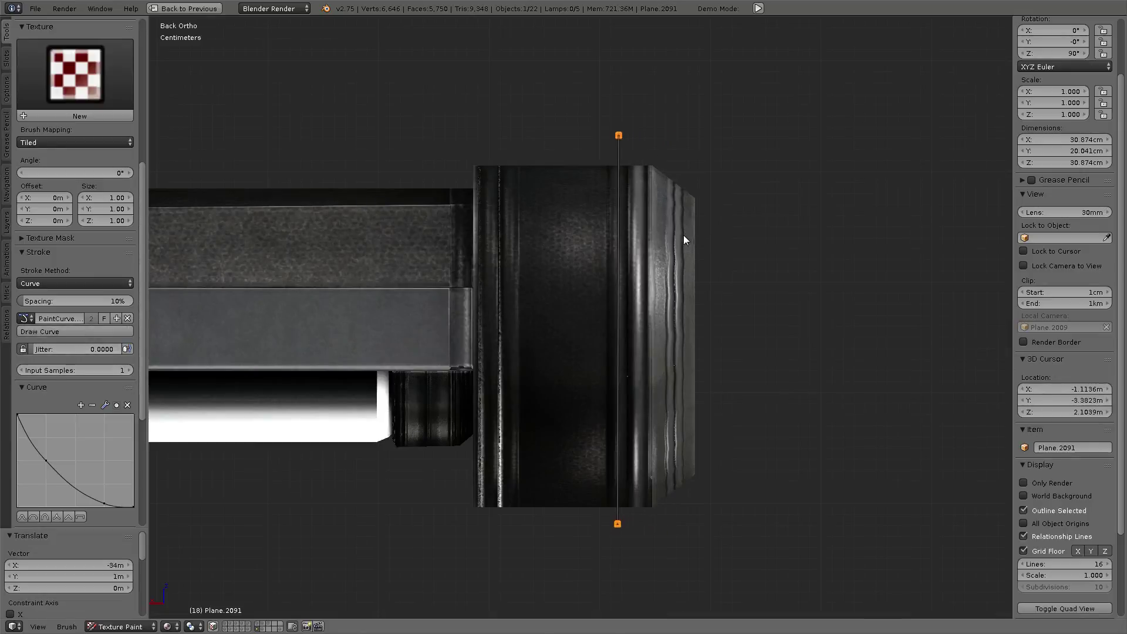
pyautogui.click(50, 332)
# - Move the paint curve far left, paint more strokes, and orbit around the end cap
pyautogui.press('g')
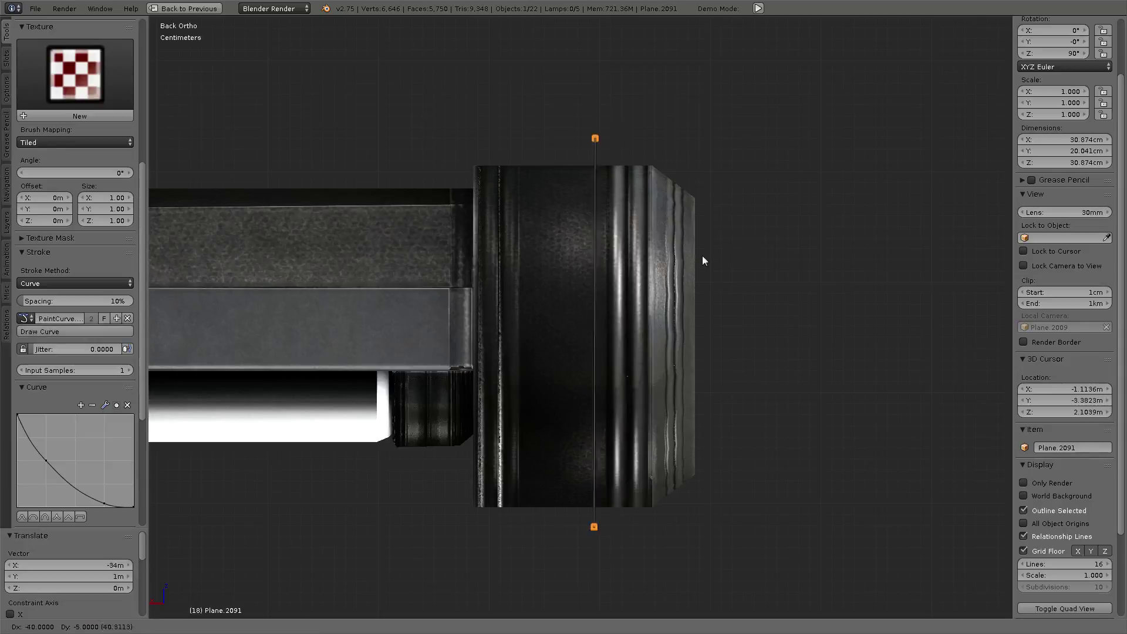
pyautogui.click(626, 257)
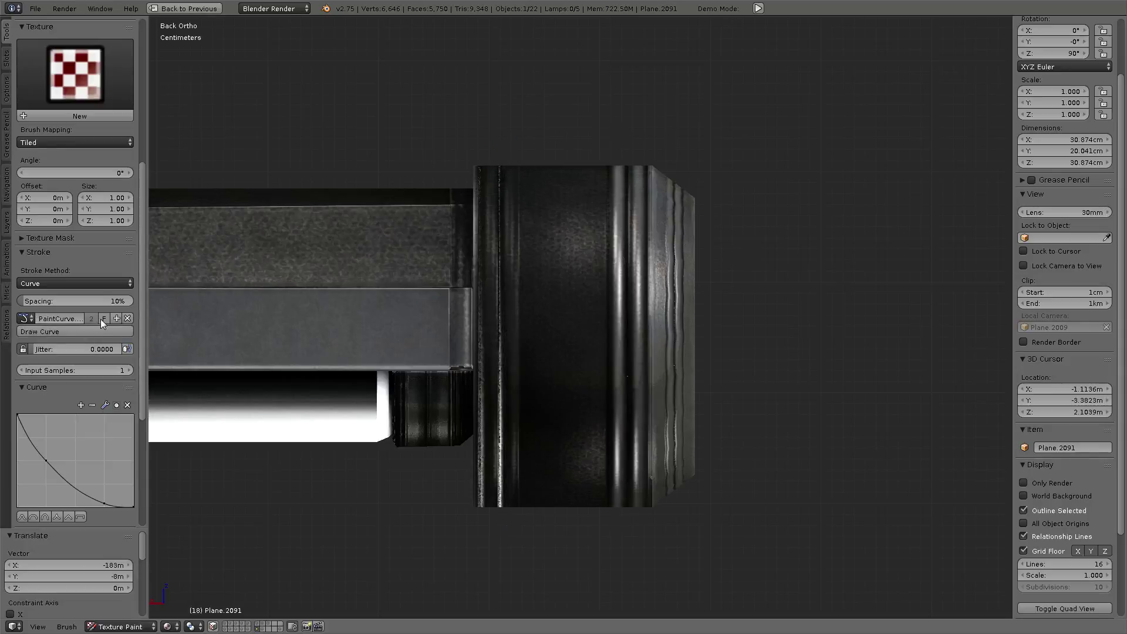
pyautogui.click(101, 332)
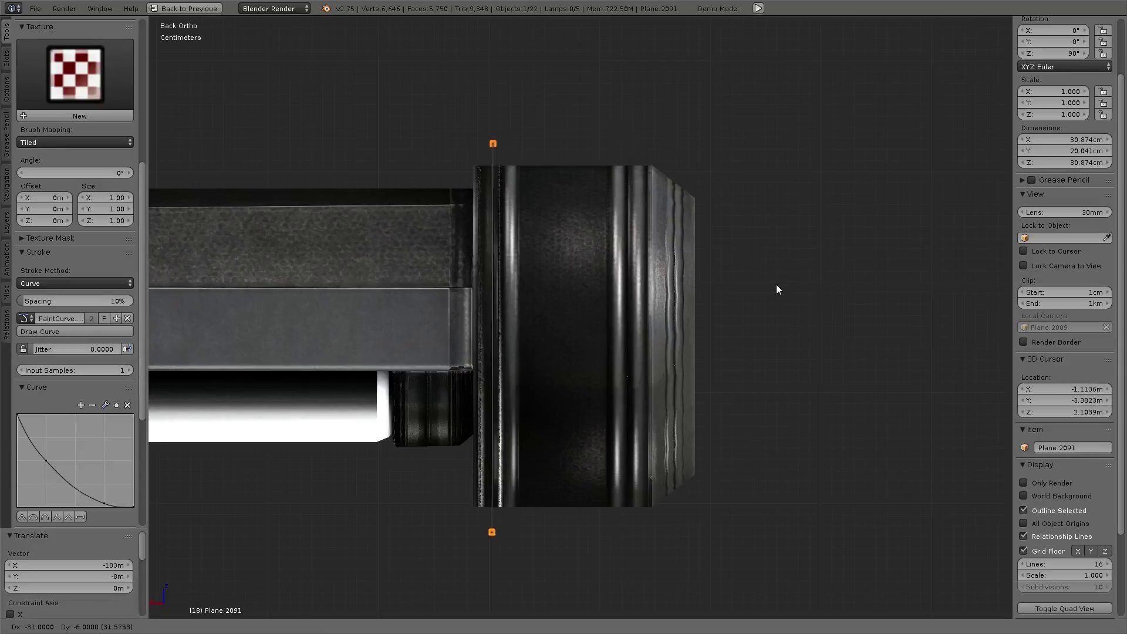
pyautogui.click(72, 330)
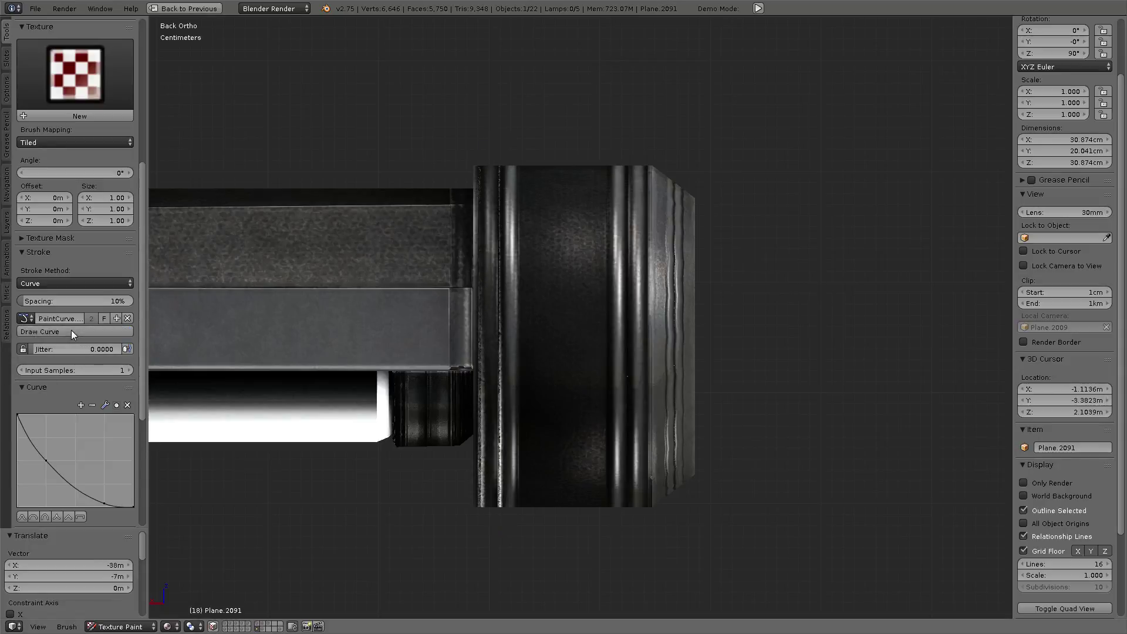
pyautogui.moveTo(558, 263)
pyautogui.mouseDown(button='middle')
pyautogui.moveTo(556, 383)
pyautogui.moveTo(297, 337)
pyautogui.moveTo(460, 324)
pyautogui.moveTo(550, 343)
pyautogui.moveTo(572, 417)
pyautogui.moveTo(530, 126)
pyautogui.moveTo(489, 167)
pyautogui.moveTo(553, 210)
pyautogui.moveTo(626, 210)
pyautogui.mouseUp(button='middle')
# - Toggle between the split and full-screen layouts to inspect the painted cap, deselecting curve points
pyautogui.hotkey('ctrl', 'Up')
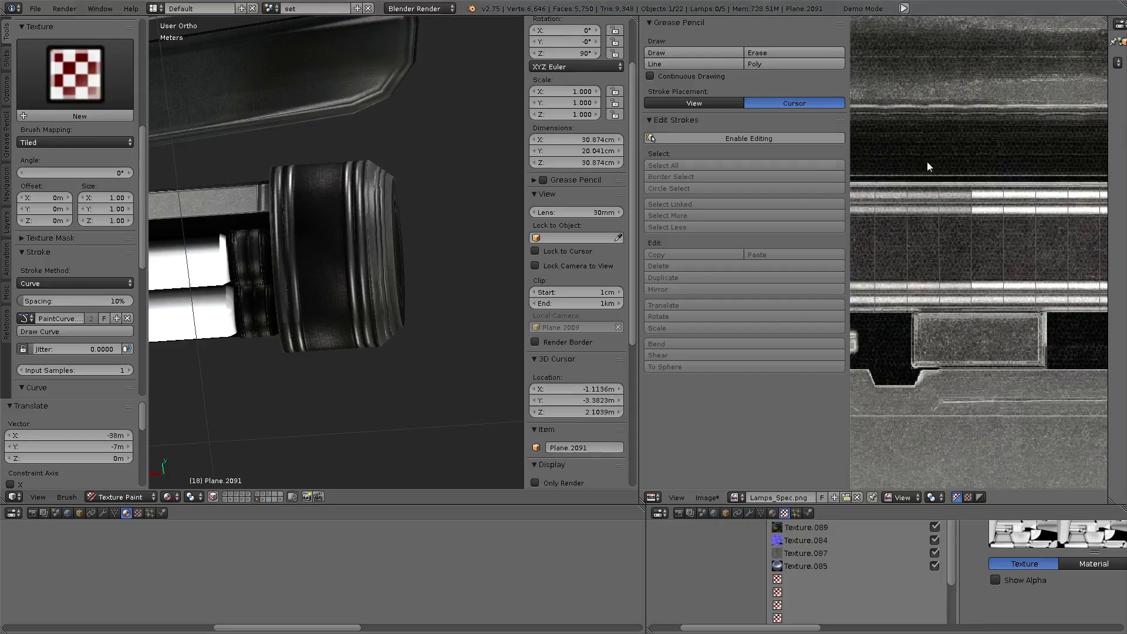
pyautogui.hotkey('ctrl', 'Up')
pyautogui.scroll(2, 621, 291)
pyautogui.scroll(-2, 662, 273)
pyautogui.scroll(1, 662, 276)
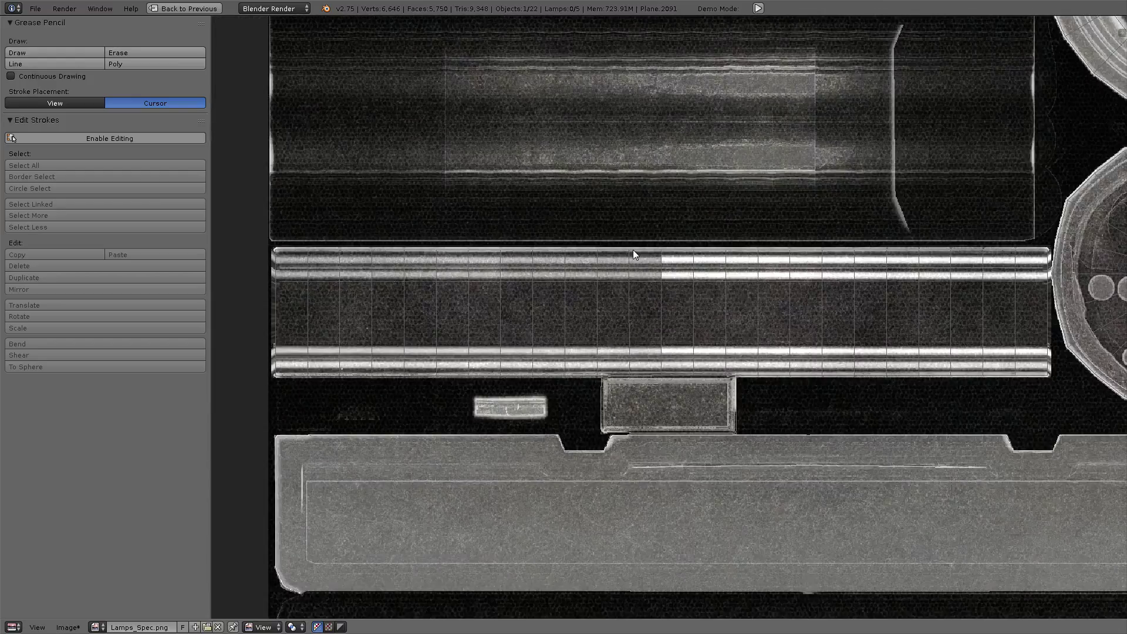
pyautogui.hotkey('ctrl', 'Up')
pyautogui.hotkey('ctrl', 'Up')
pyautogui.moveTo(435, 209)
pyautogui.mouseDown(button='middle')
pyautogui.moveTo(506, 271)
pyautogui.moveTo(530, 431)
pyautogui.moveTo(375, 393)
pyautogui.moveTo(532, 345)
pyautogui.moveTo(611, 356)
pyautogui.mouseUp(button='middle')
pyautogui.press('a')
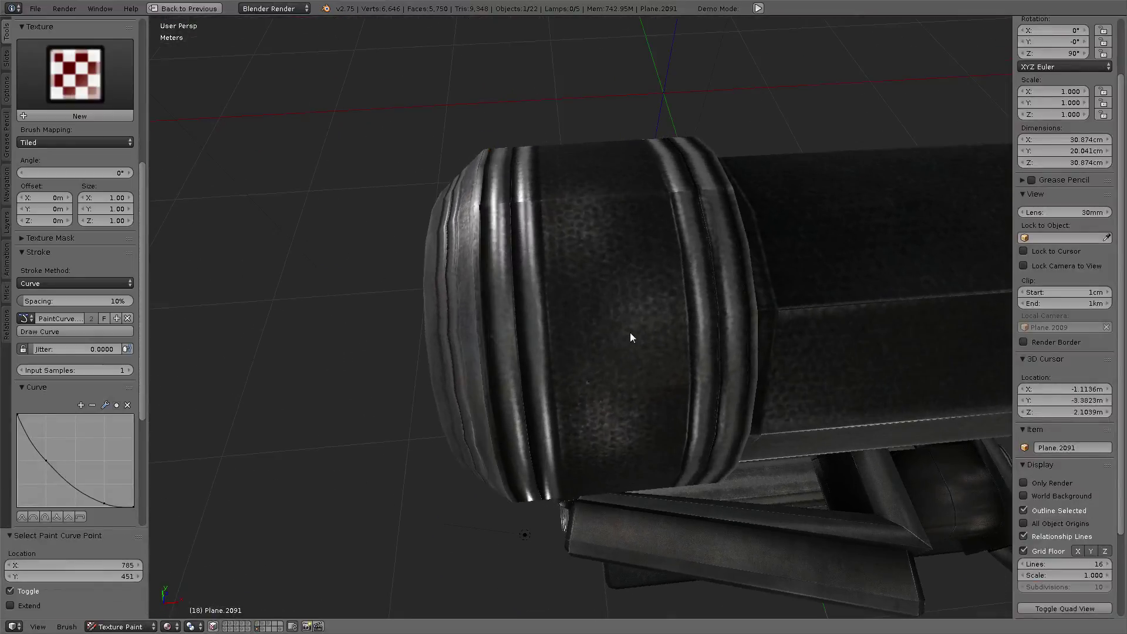
# - Show Lamps_Spec.png full-screen and switch the image editor from View to Paint mode
pyautogui.hotkey('ctrl', 'Up')
pyautogui.hotkey('ctrl', 'Up')
pyautogui.scroll(2, 667, 270)
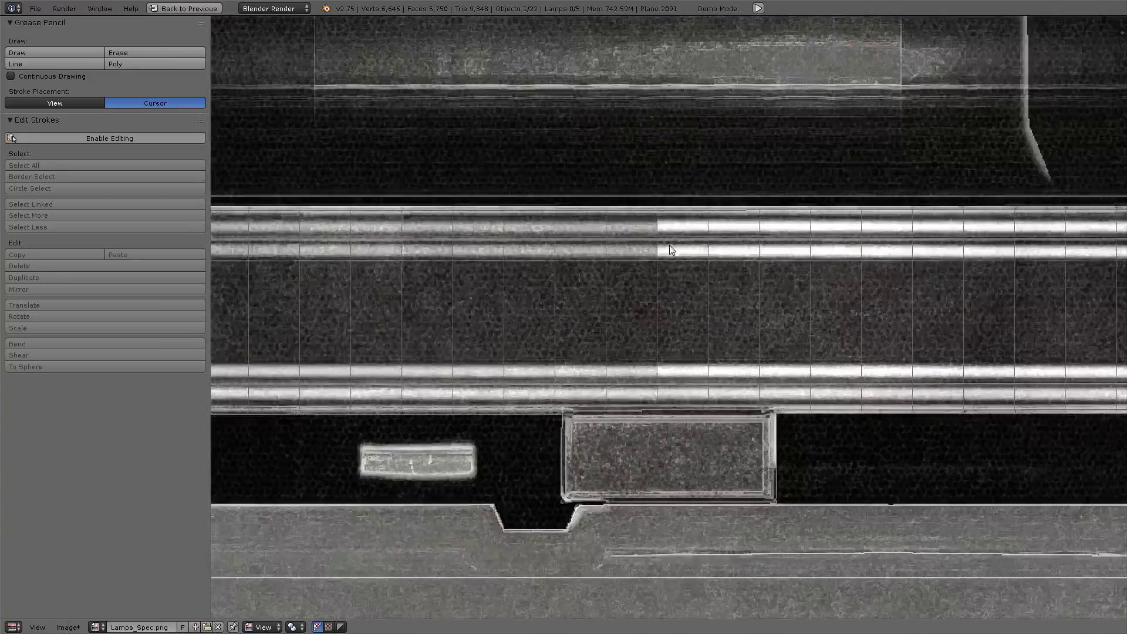
pyautogui.scroll(-2, 669, 245)
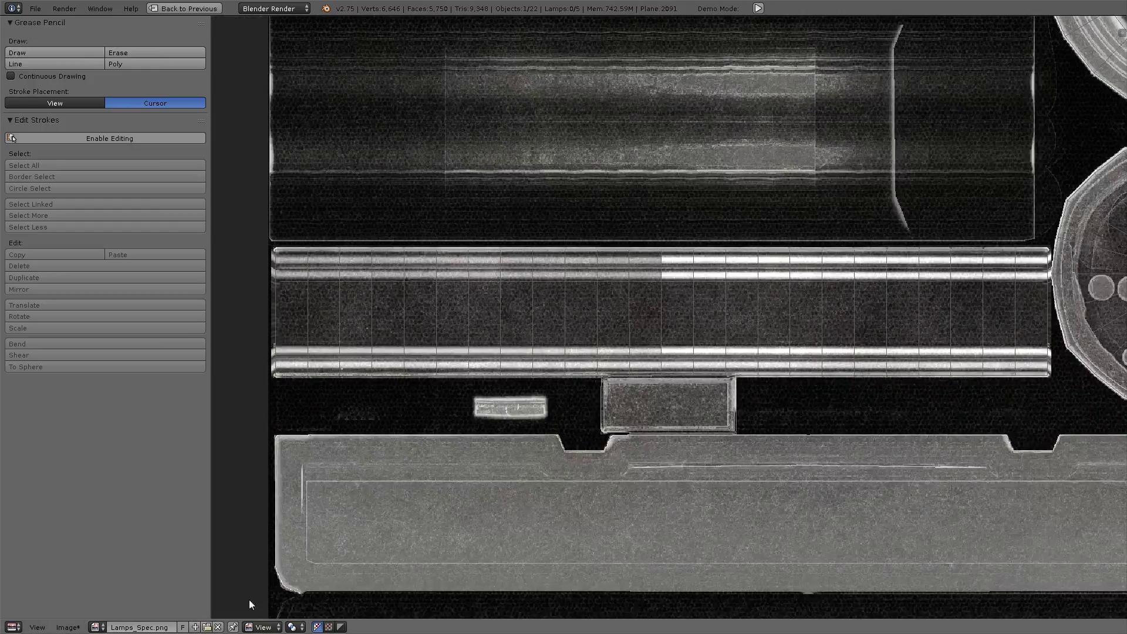
pyautogui.click(263, 627)
pyautogui.click(264, 595)
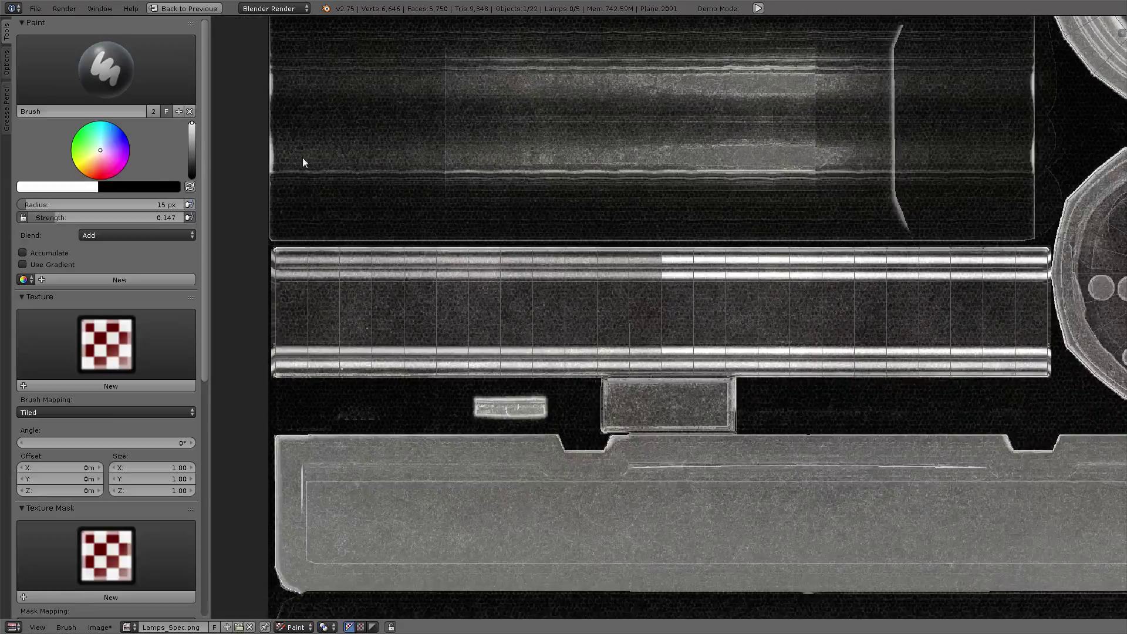
# - Brighten the upper and lower rails with Line strokes, then set black Mix blending
pyautogui.press('e')
pyautogui.click(668, 252)
pyautogui.moveTo(661, 259); pyautogui.dragTo(269, 260)
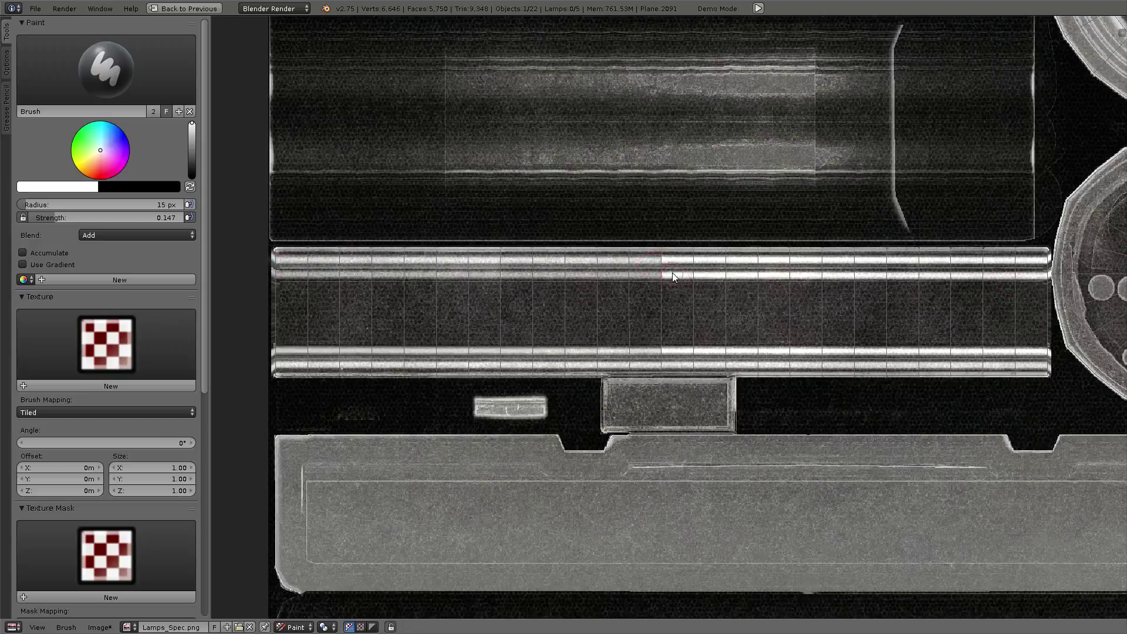
pyautogui.moveTo(279, 272)
pyautogui.mouseDown()
pyautogui.moveTo(674, 274)
pyautogui.moveTo(263, 260)
pyautogui.mouseUp()
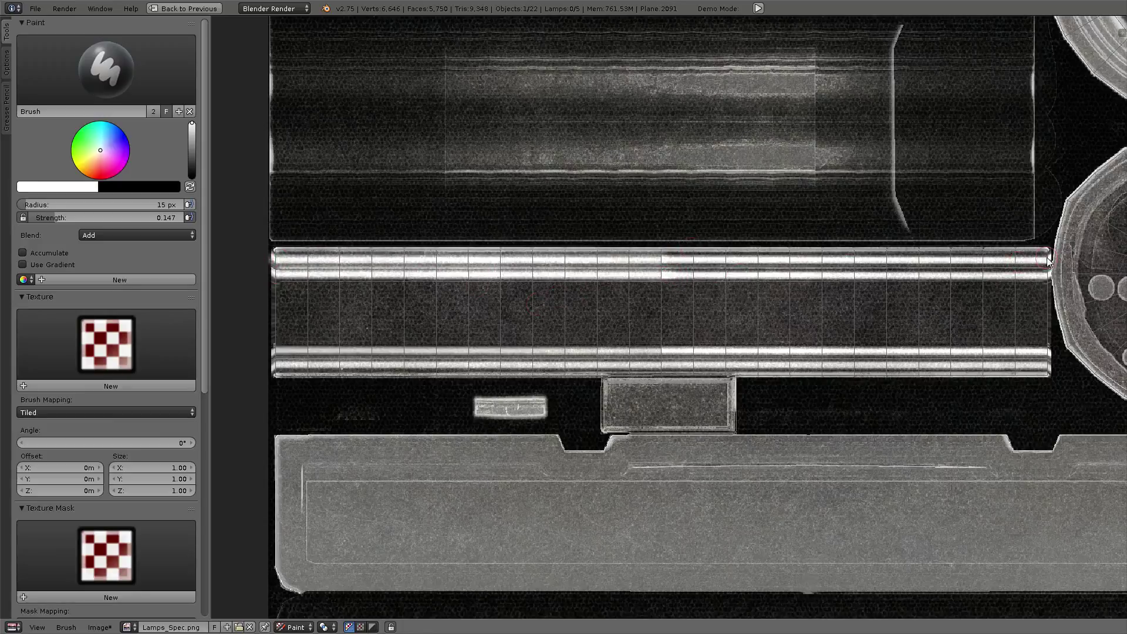
pyautogui.moveTo(1049, 261); pyautogui.dragTo(264, 261)
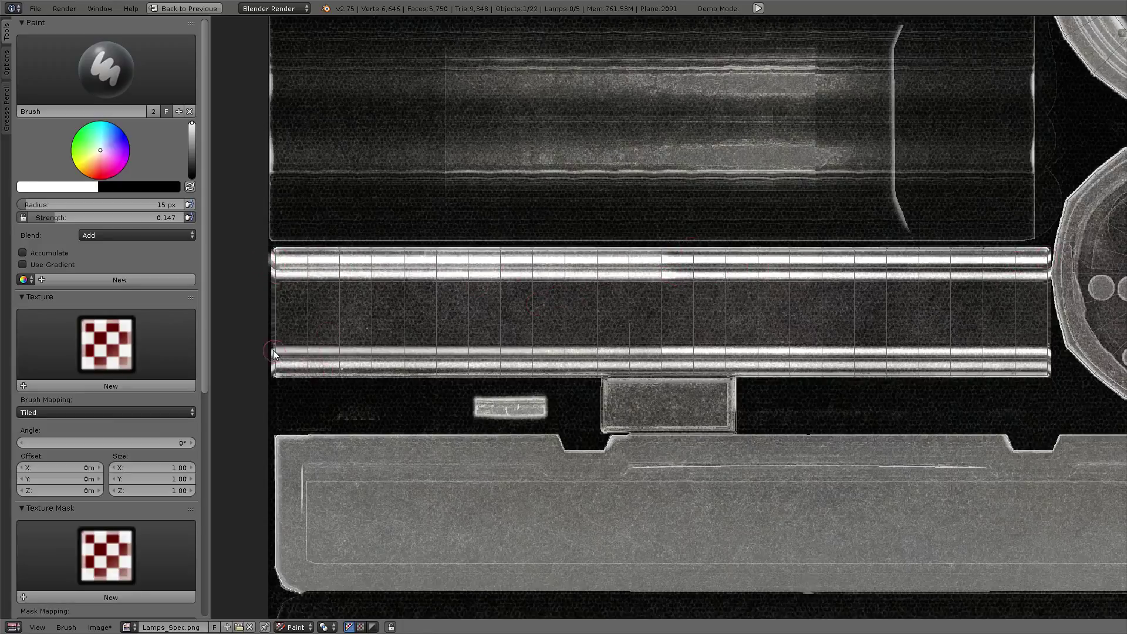
pyautogui.moveTo(557, 345)
pyautogui.mouseDown()
pyautogui.moveTo(1051, 352)
pyautogui.moveTo(267, 369)
pyautogui.mouseUp()
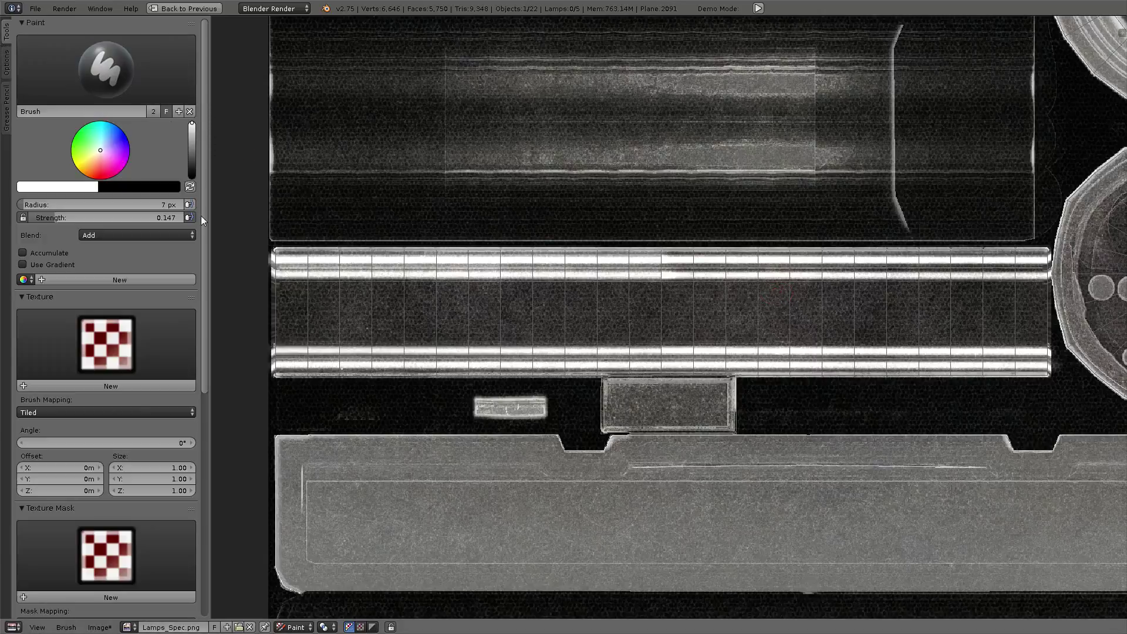
pyautogui.click(127, 233)
pyautogui.moveTo(192, 170); pyautogui.dragTo(194, 186)
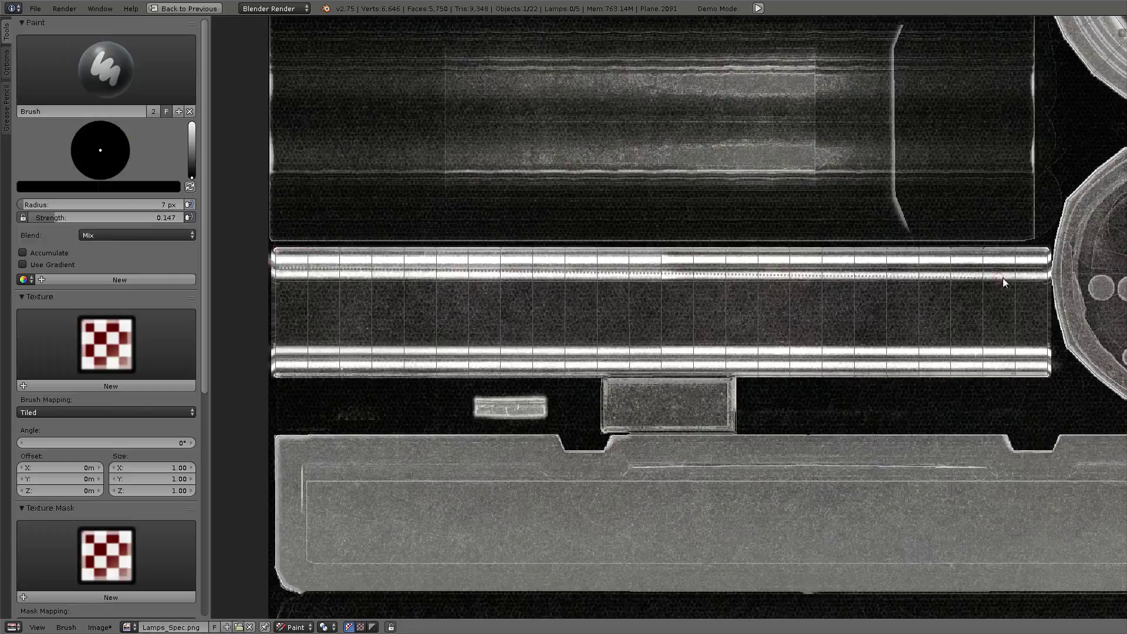
# - Paint black lines along the top rail at 0.522 strength, undoing a lower-rail stroke
pyautogui.moveTo(1048, 262); pyautogui.dragTo(262, 267)
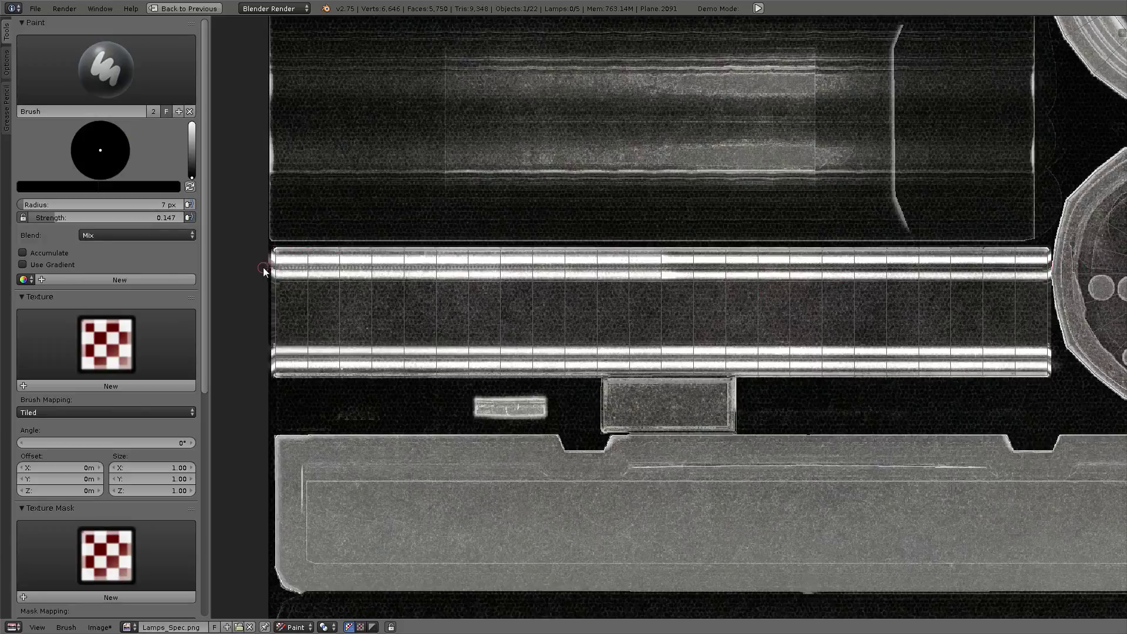
pyautogui.moveTo(56, 217); pyautogui.dragTo(112, 217)
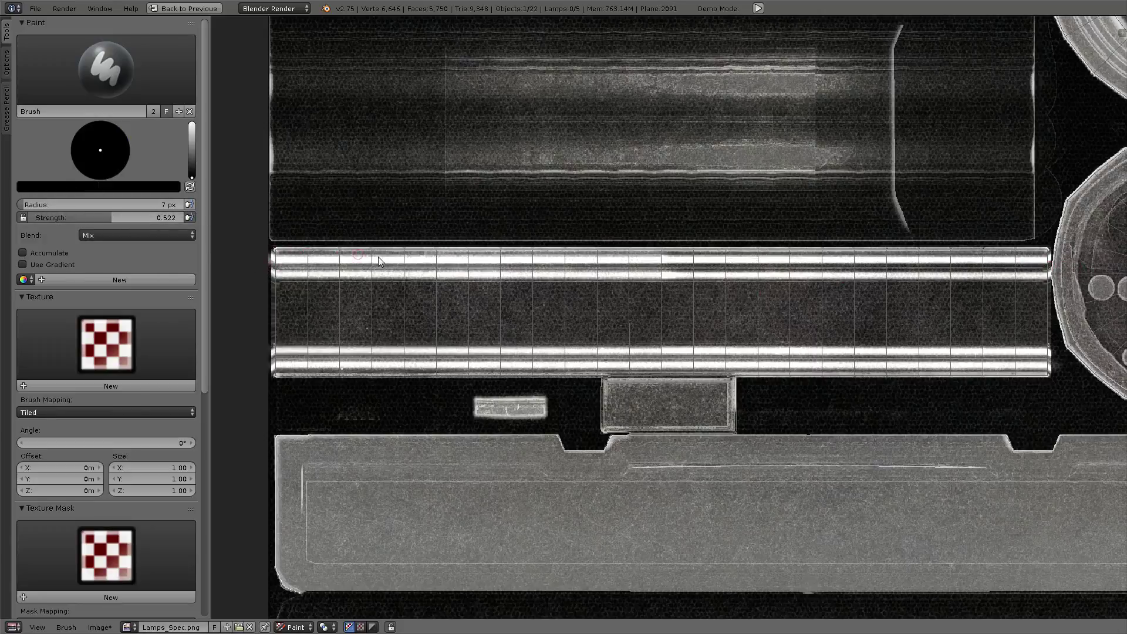
pyautogui.moveTo(305, 271); pyautogui.dragTo(1054, 269)
pyautogui.moveTo(1039, 363)
pyautogui.mouseDown()
pyautogui.moveTo(262, 354)
pyautogui.moveTo(1052, 371)
pyautogui.mouseUp()
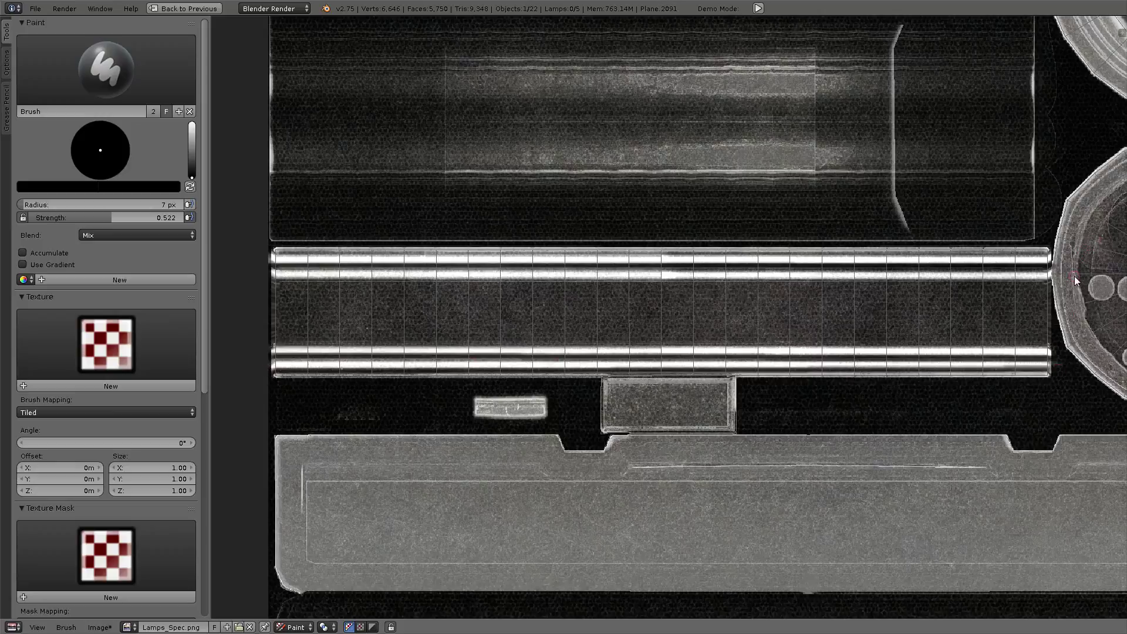
pyautogui.hotkey('ctrl', 'z')
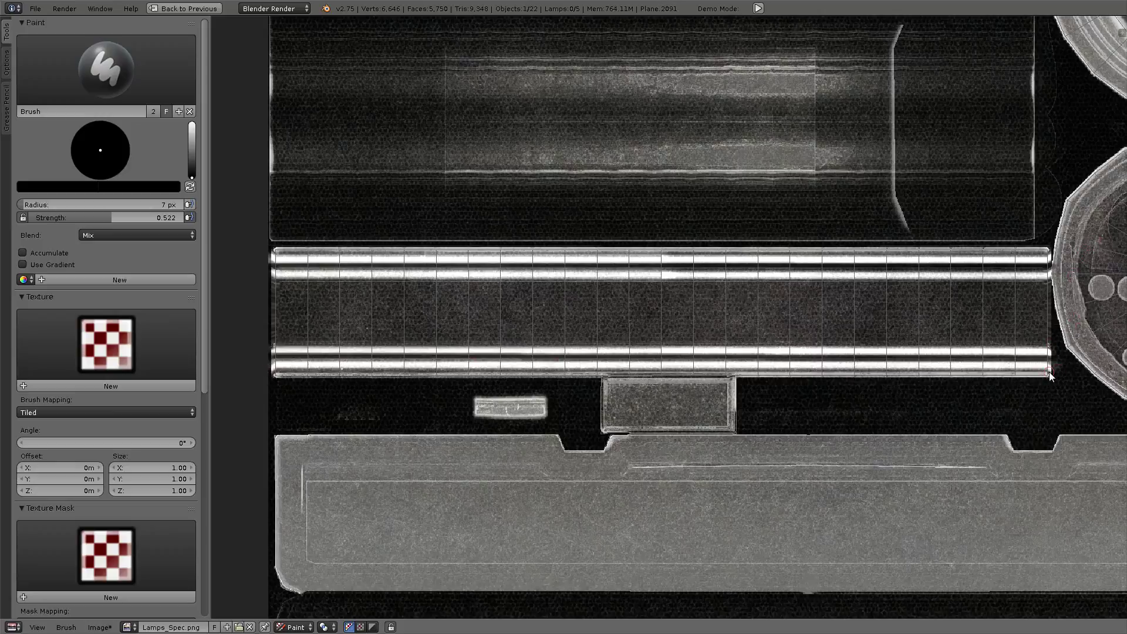
# - Darken the lower and upper rail edges, then set a 0.217-strength white brush
pyautogui.moveTo(1052, 374); pyautogui.dragTo(245, 372)
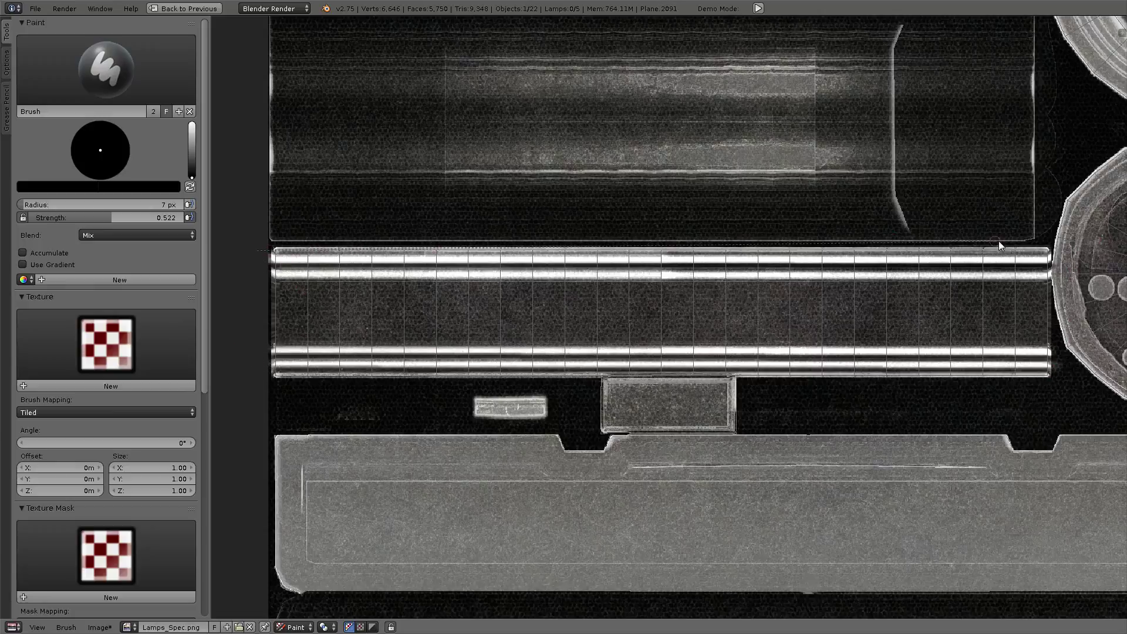
pyautogui.moveTo(1052, 257); pyautogui.dragTo(1053, 257)
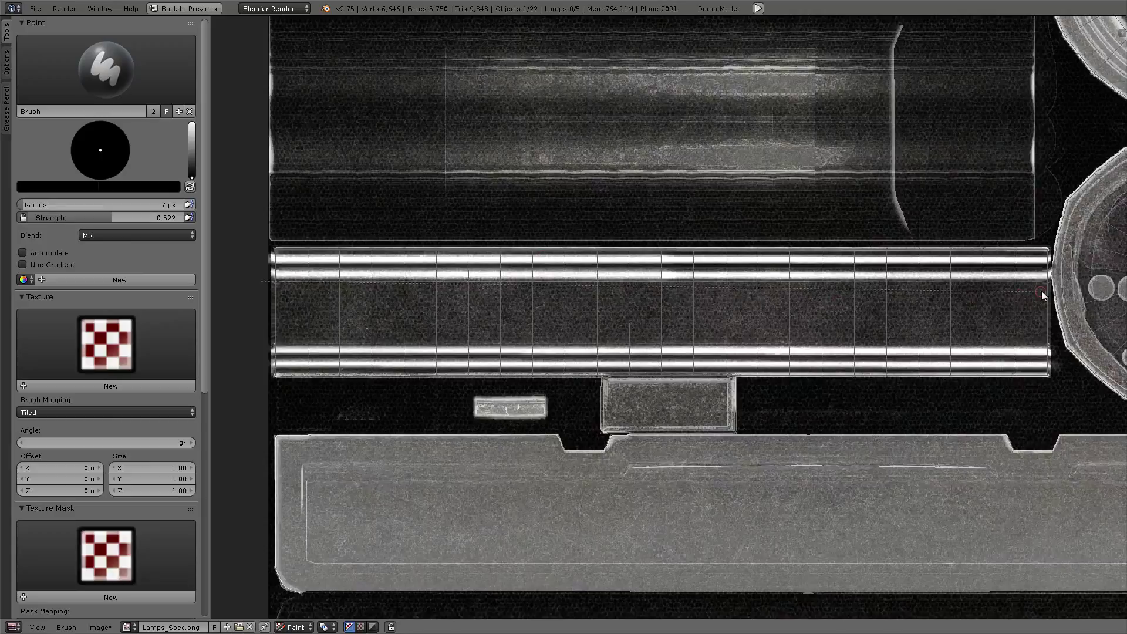
pyautogui.moveTo(1042, 295)
pyautogui.mouseDown()
pyautogui.moveTo(1055, 284)
pyautogui.moveTo(256, 281)
pyautogui.mouseUp()
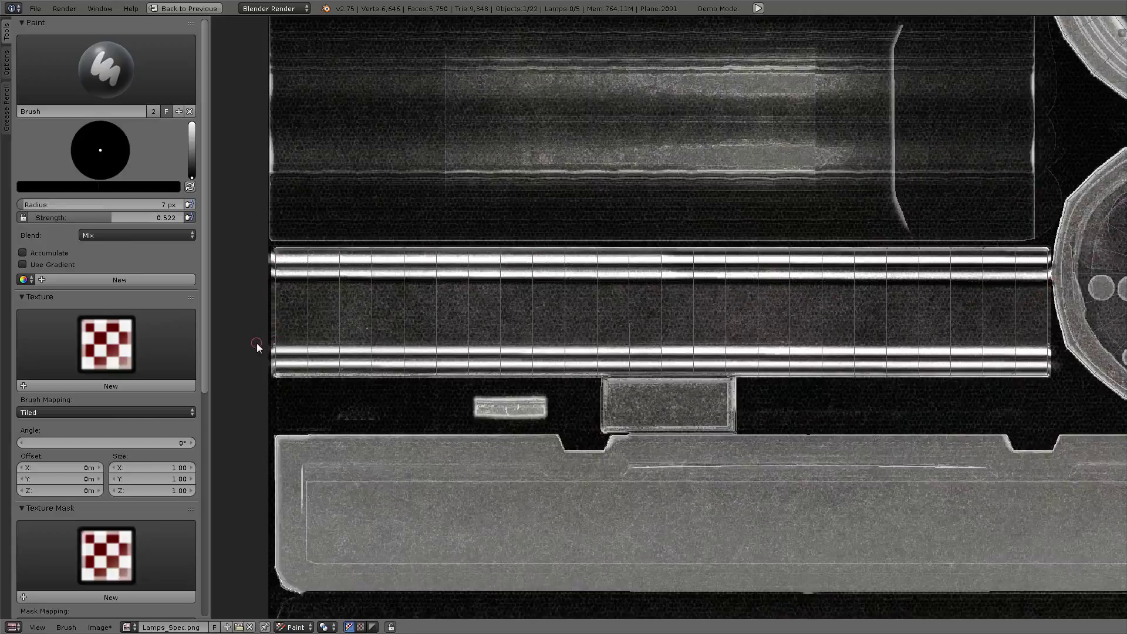
pyautogui.moveTo(258, 344)
pyautogui.mouseDown()
pyautogui.moveTo(1058, 348)
pyautogui.moveTo(258, 347)
pyautogui.mouseUp()
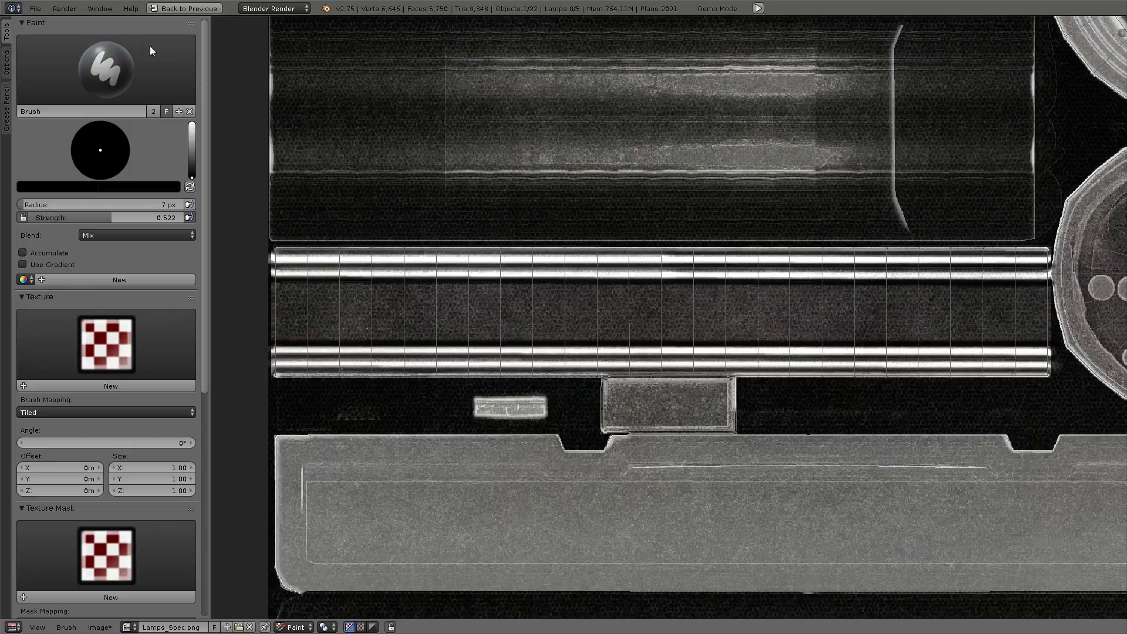
pyautogui.moveTo(114, 220); pyautogui.dragTo(66, 217)
pyautogui.moveTo(192, 146); pyautogui.dragTo(192, 124)
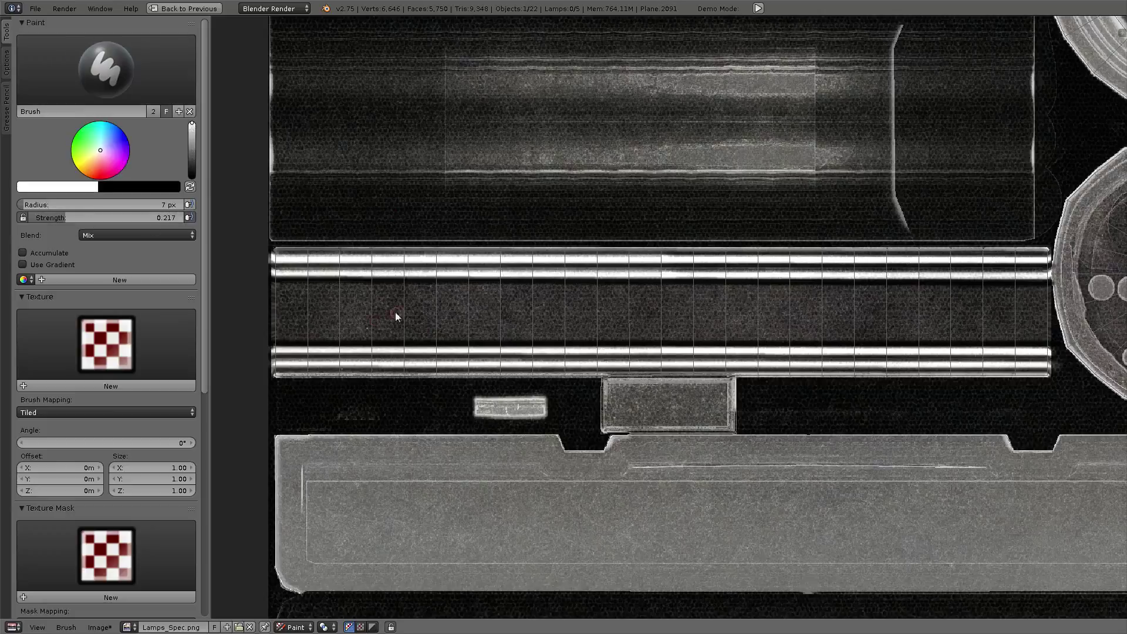
# - Set a 55 px brush radius and lay broad bright bands along the middle strip
pyautogui.scroll(-12, 182, 352)
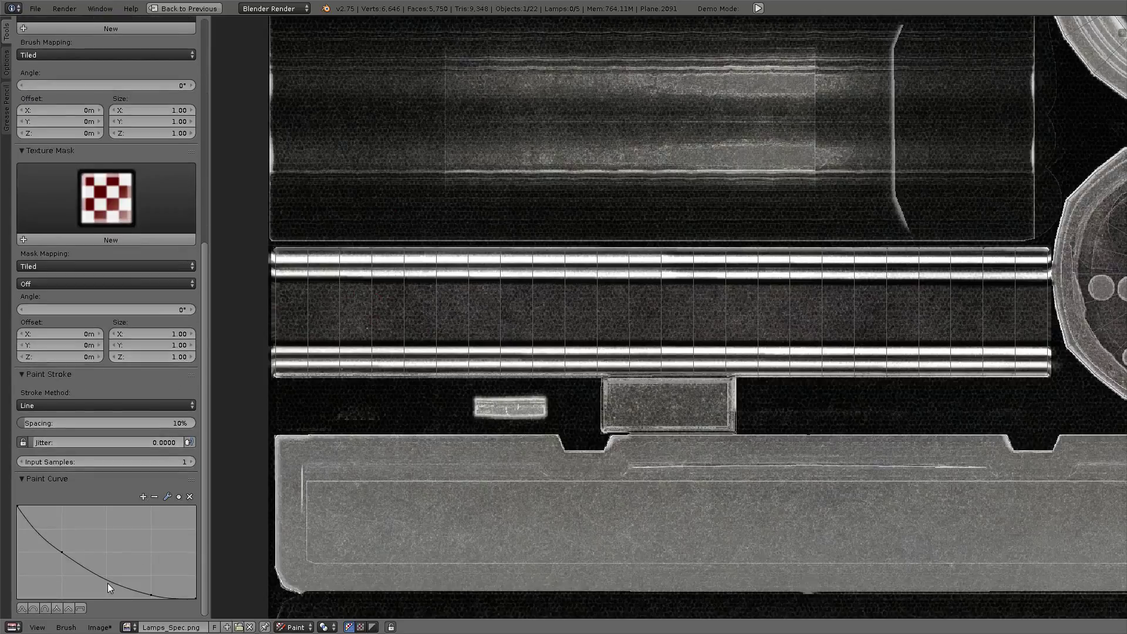
pyautogui.scroll(3, 147, 255)
pyautogui.scroll(8, 148, 256)
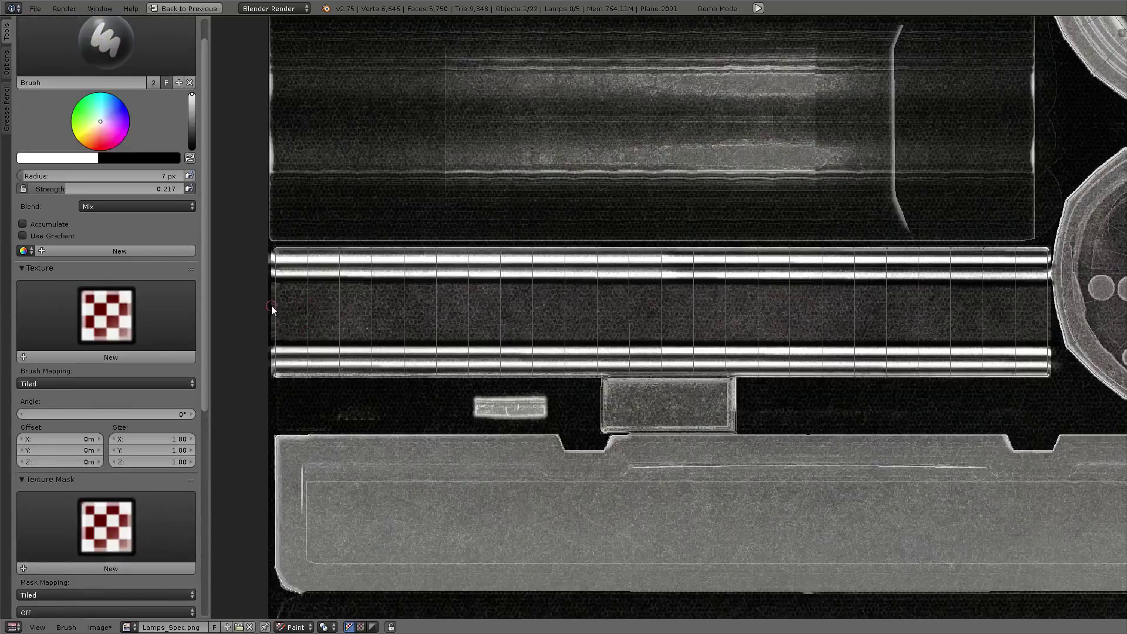
pyautogui.press('f')
pyautogui.click(304, 310)
pyautogui.moveTo(263, 312); pyautogui.dragTo(944, 314)
pyautogui.moveTo(1026, 313); pyautogui.dragTo(1052, 312)
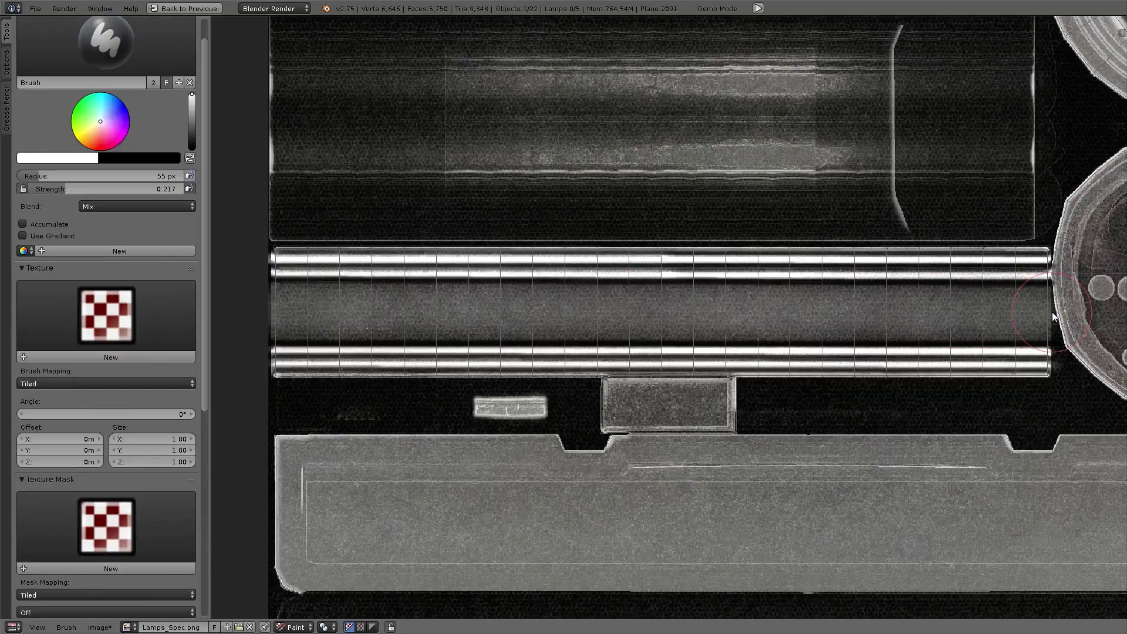
# - Paint narrower bright bands with 33 px radius and 0.158 strength, then zoom out
pyautogui.press('f')
pyautogui.click(1037, 312)
pyautogui.moveTo(67, 189); pyautogui.dragTo(57, 192)
pyautogui.moveTo(980, 318); pyautogui.dragTo(1048, 316)
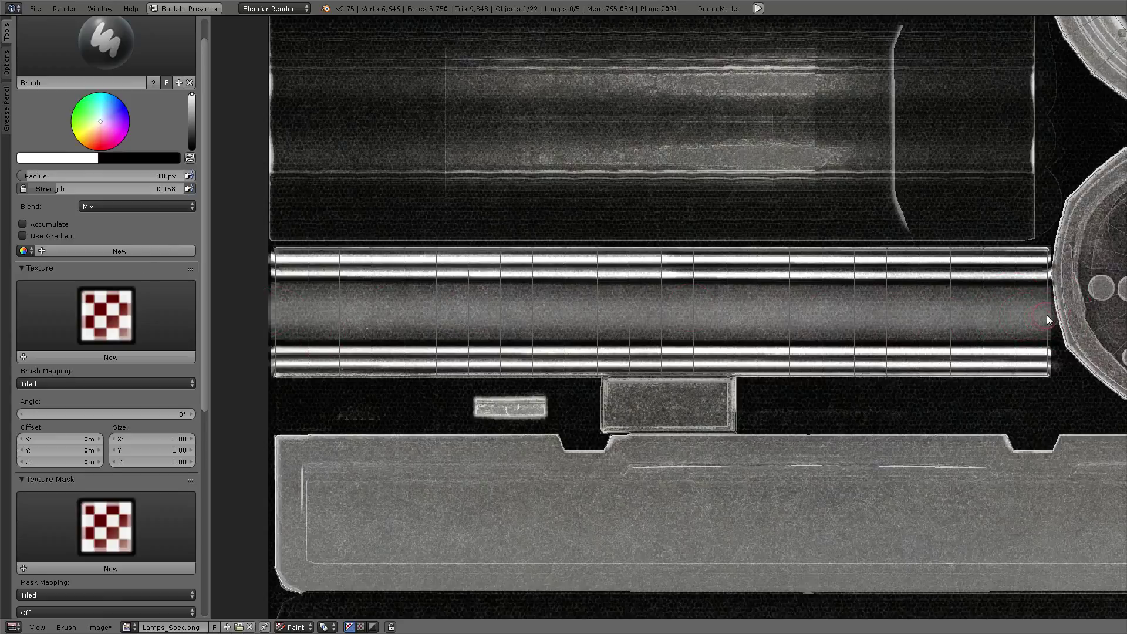
pyautogui.moveTo(553, 317)
pyautogui.mouseDown()
pyautogui.moveTo(255, 315)
pyautogui.moveTo(1051, 313)
pyautogui.mouseUp()
pyautogui.click(250, 312)
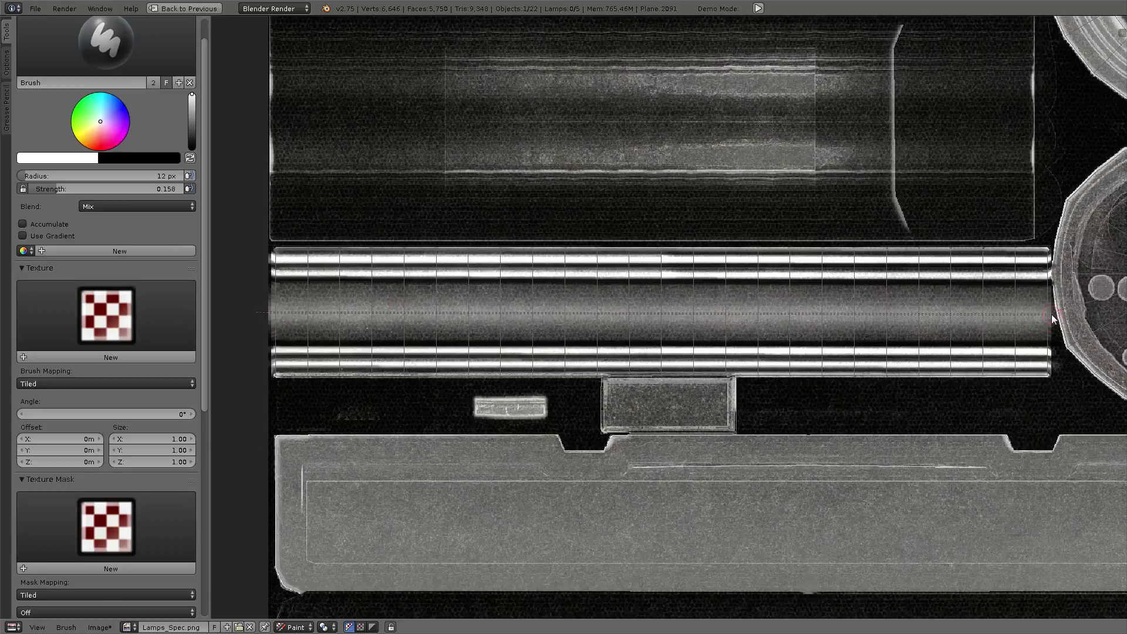
pyautogui.scroll(-3, 1051, 317)
pyautogui.scroll(-2, 768, 292)
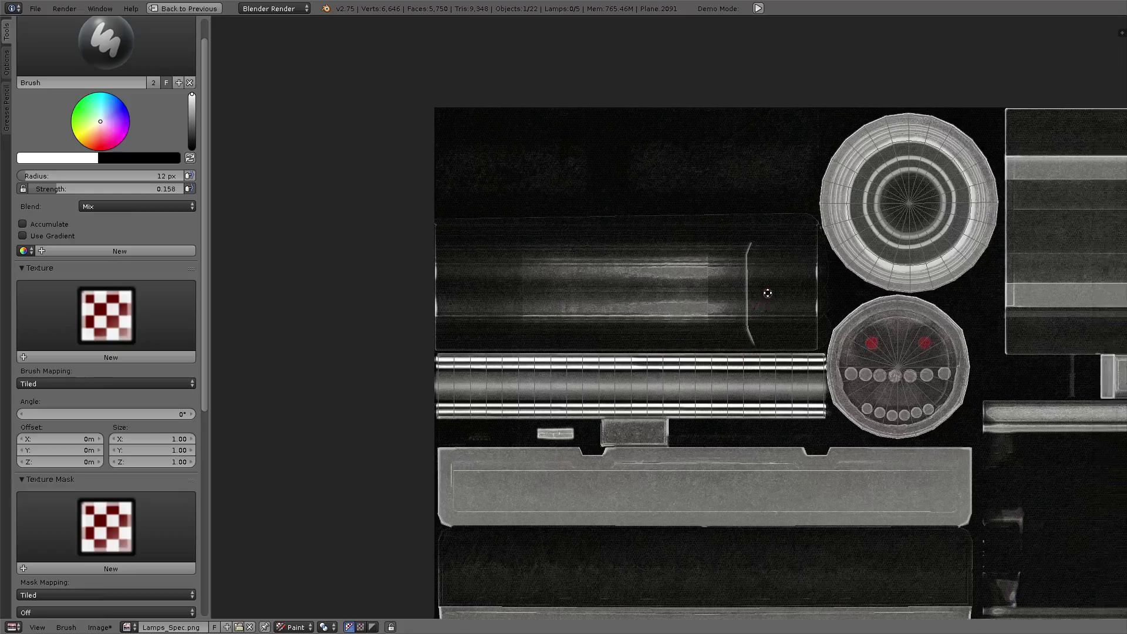
pyautogui.scroll(2, 768, 293)
# - Return to the split layout and show the material paint Slots tab
pyautogui.hotkey('ctrl', 'Up')
pyautogui.hotkey('ctrl', 'Up')
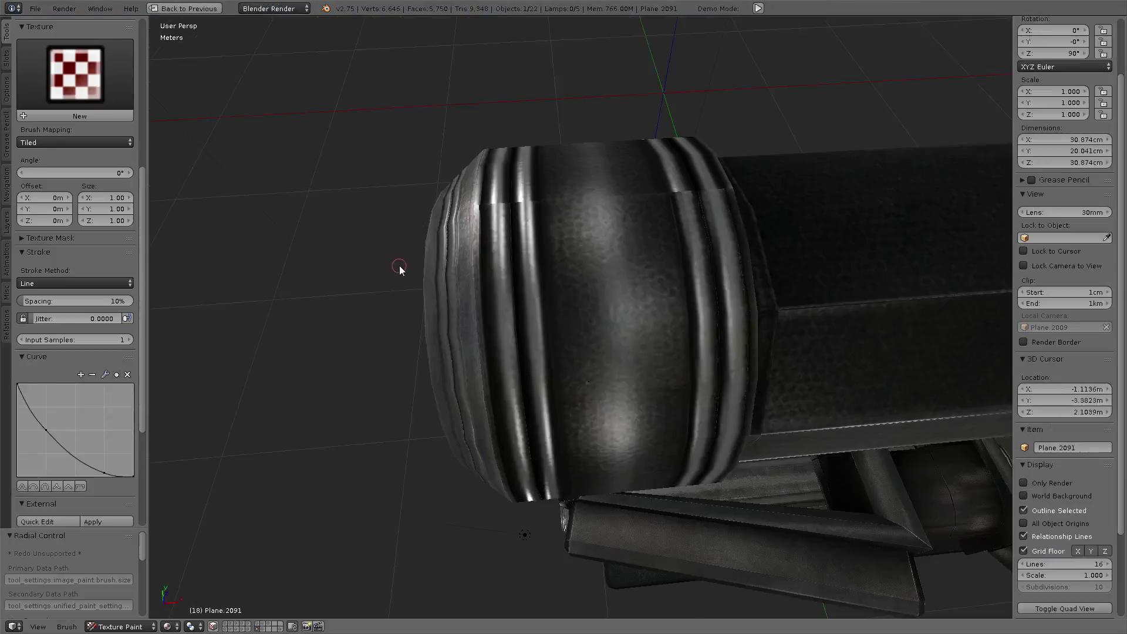
pyautogui.moveTo(400, 266)
pyautogui.mouseDown(button='middle')
pyautogui.moveTo(460, 297)
pyautogui.moveTo(692, 284)
pyautogui.moveTo(587, 302)
pyautogui.moveTo(675, 273)
pyautogui.moveTo(661, 254)
pyautogui.moveTo(481, 305)
pyautogui.moveTo(353, 247)
pyautogui.mouseUp(button='middle')
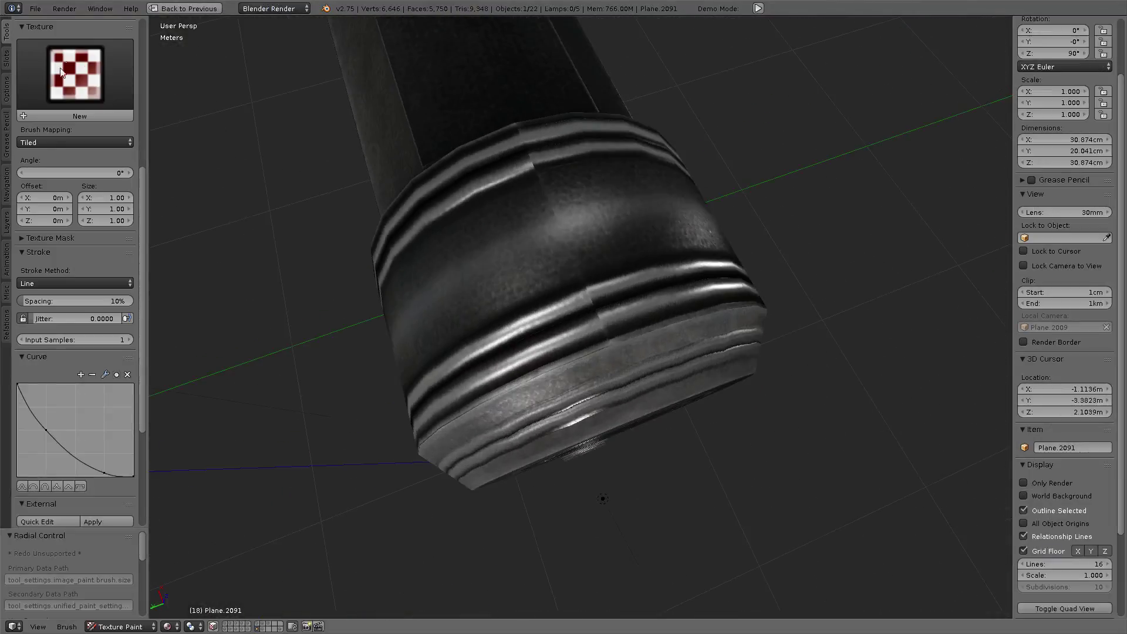
pyautogui.click(6, 52)
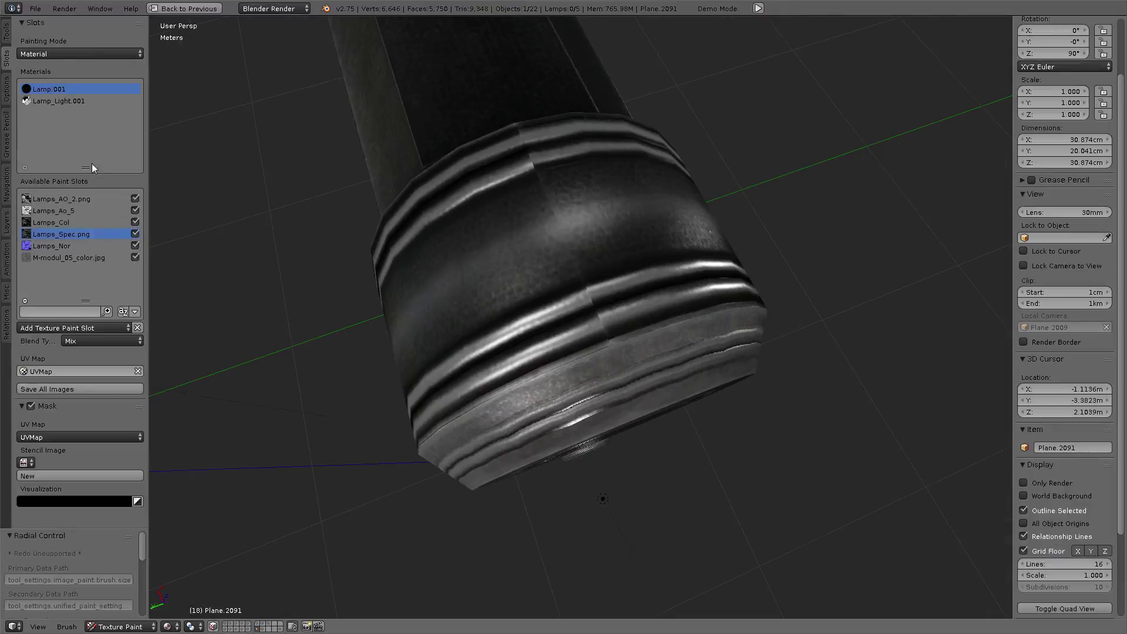
pyautogui.moveTo(618, 239)
pyautogui.mouseDown(button='middle')
pyautogui.moveTo(650, 118)
pyautogui.moveTo(223, 558)
pyautogui.mouseUp(button='middle')
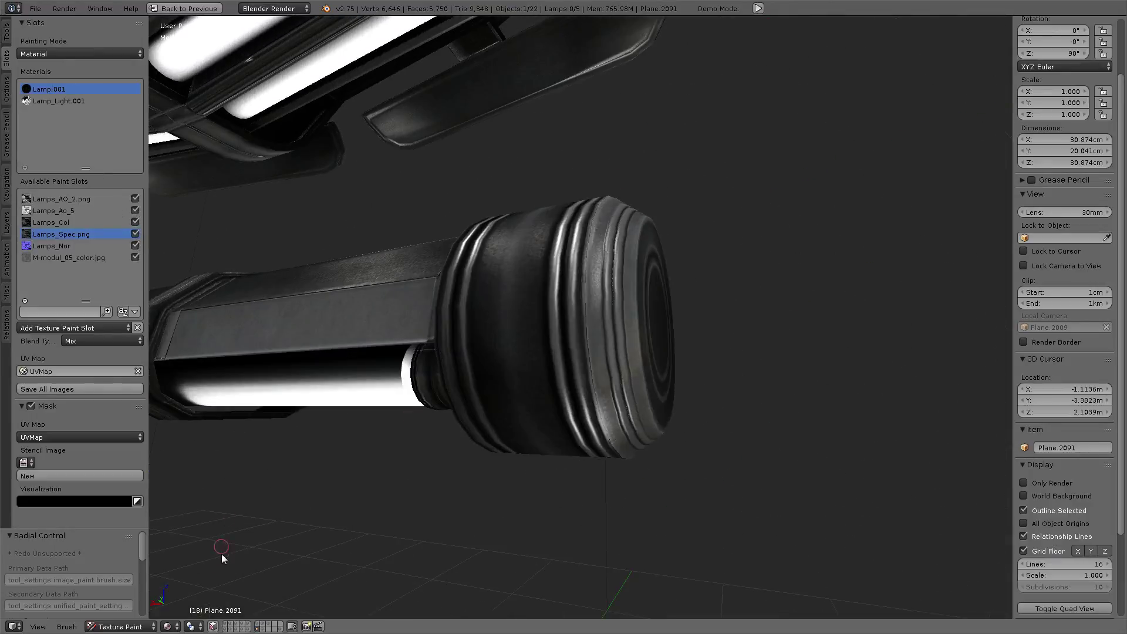
# - Inspect the barrel in Object Mode, then switch back to Texture Paint
pyautogui.click(120, 627)
pyautogui.moveTo(590, 301)
pyautogui.mouseDown(button='middle')
pyautogui.moveTo(526, 417)
pyautogui.moveTo(611, 242)
pyautogui.mouseUp(button='middle')
pyautogui.scroll(2, 526, 416)
pyautogui.scroll(3, 650, 243)
pyautogui.scroll(-4, 398, 307)
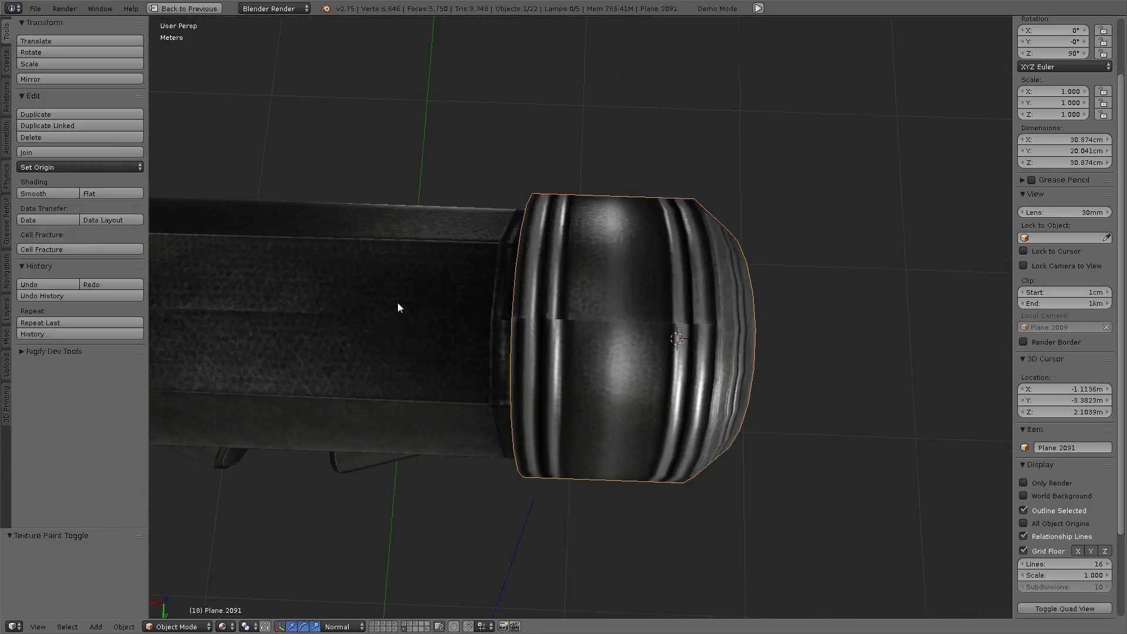
pyautogui.click(170, 626)
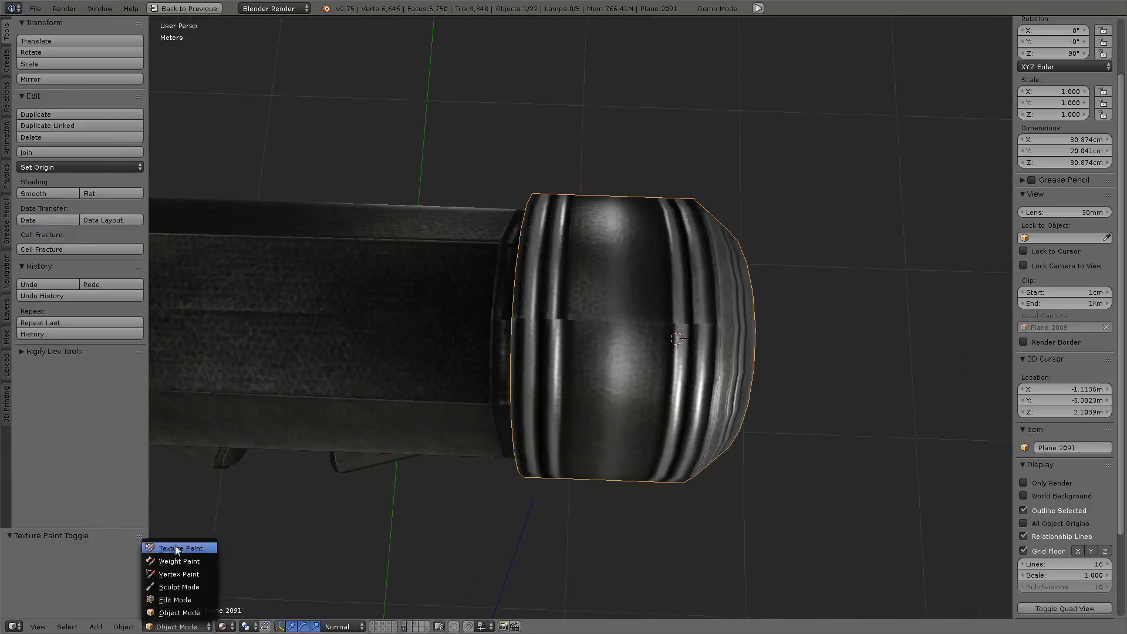
pyautogui.click(176, 544)
pyautogui.moveTo(411, 469); pyautogui.dragTo(154, 169, button='middle')
# - Hide Lamps_Spec.png and Lamps_Nor, and show Lamps_Col with Multiply blend as the active slot
pyautogui.click(135, 232)
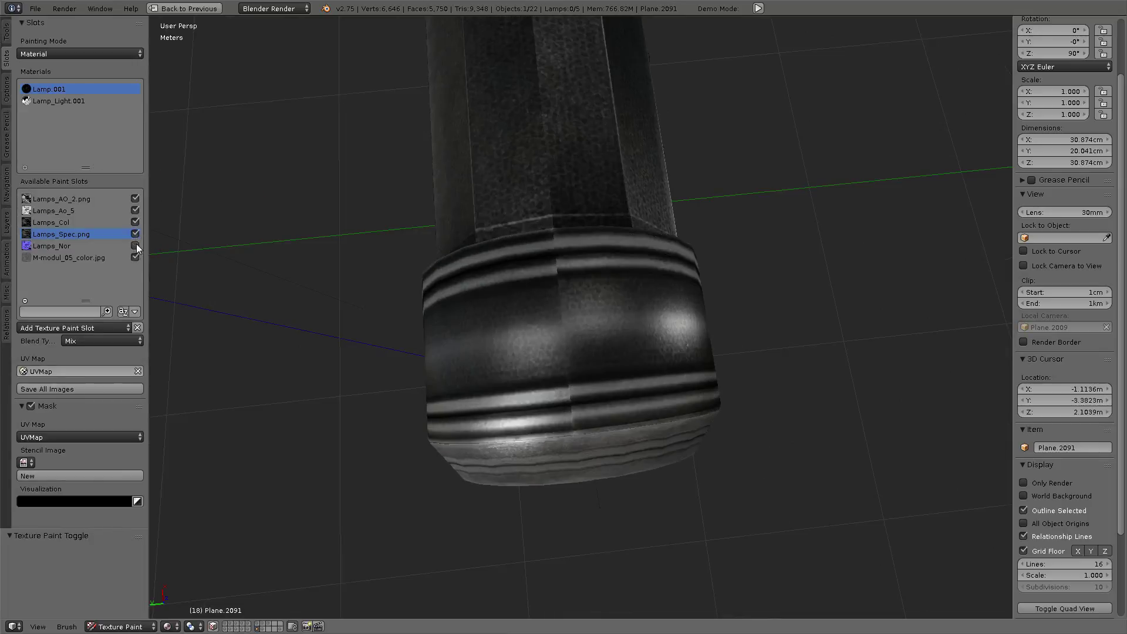
pyautogui.click(135, 246)
pyautogui.moveTo(424, 200); pyautogui.dragTo(649, 219, button='middle')
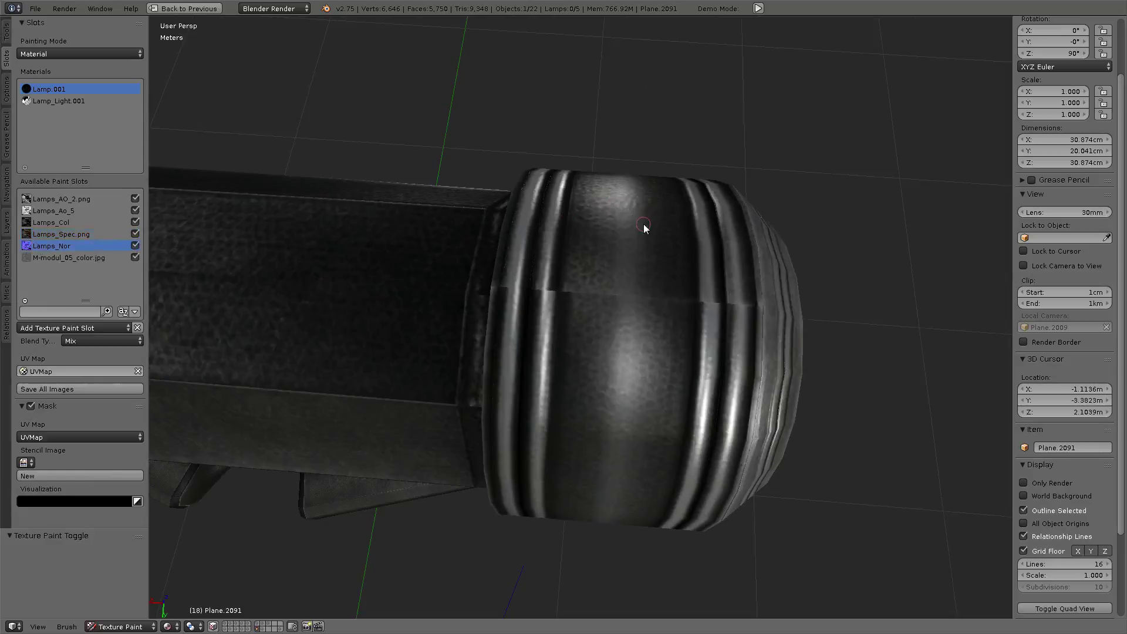
pyautogui.click(135, 245)
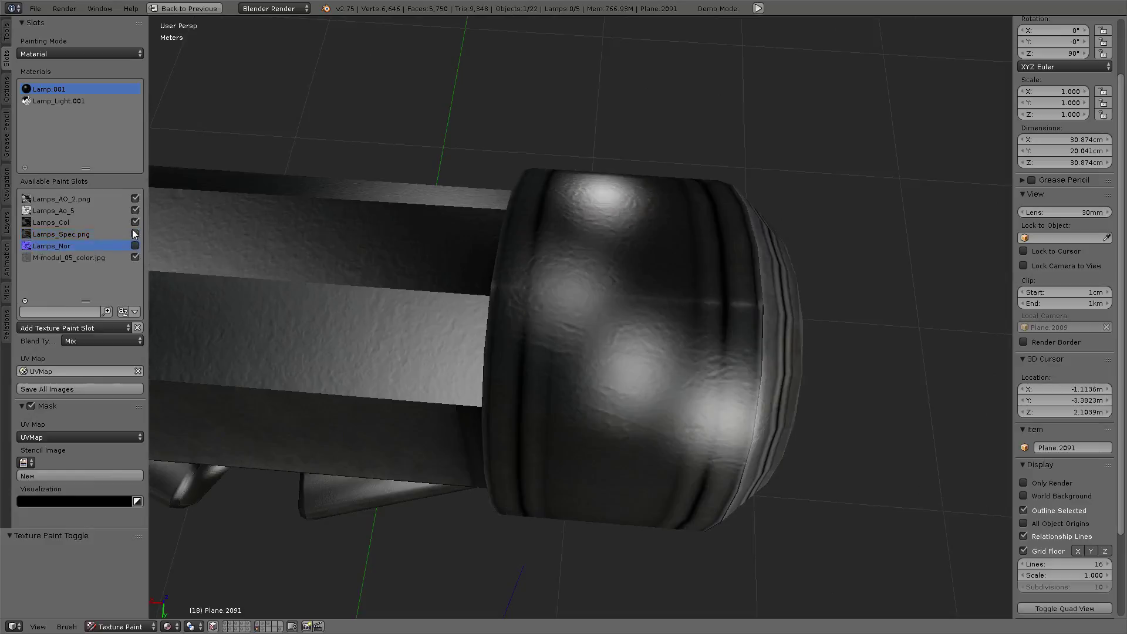
pyautogui.moveTo(446, 246); pyautogui.dragTo(629, 253, button='middle')
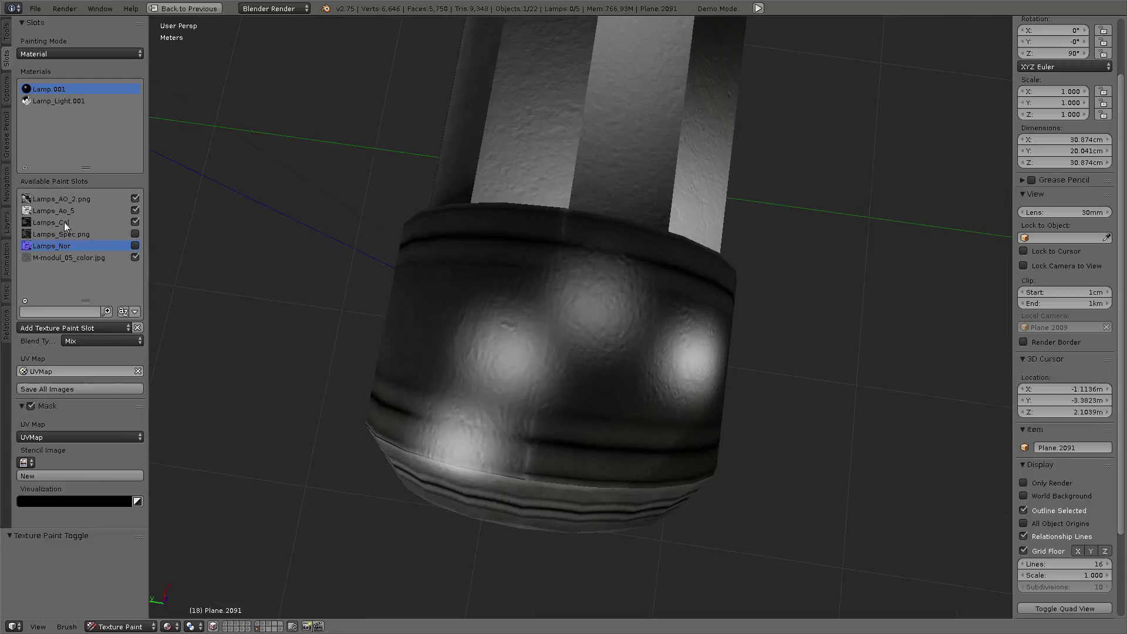
pyautogui.click(134, 233)
pyautogui.click(135, 223)
pyautogui.click(135, 222)
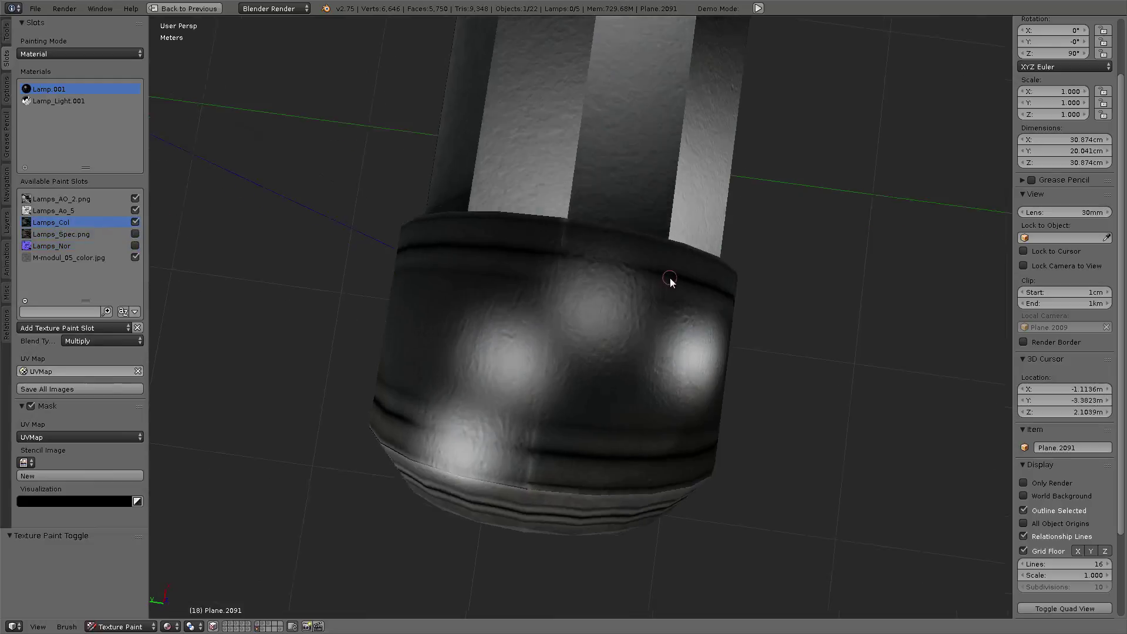
pyautogui.moveTo(670, 277); pyautogui.dragTo(673, 290, button='middle')
# - Check the Lamps_Col texture full-screen, face the cap in 3D and open the brush list
pyautogui.hotkey('ctrl', 'Up')
pyautogui.hotkey('ctrl', 'Up')
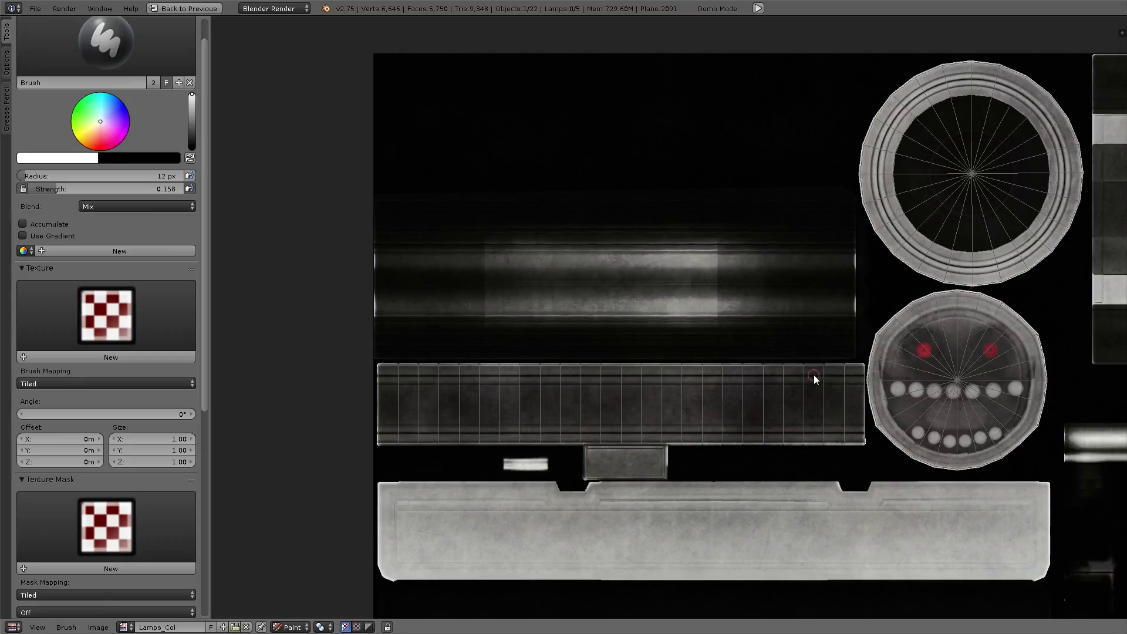
pyautogui.scroll(2, 813, 375)
pyautogui.moveTo(813, 375)
pyautogui.mouseDown(button='middle')
pyautogui.moveTo(739, 312)
pyautogui.moveTo(913, 262)
pyautogui.mouseUp(button='middle')
pyautogui.scroll(3, 911, 262)
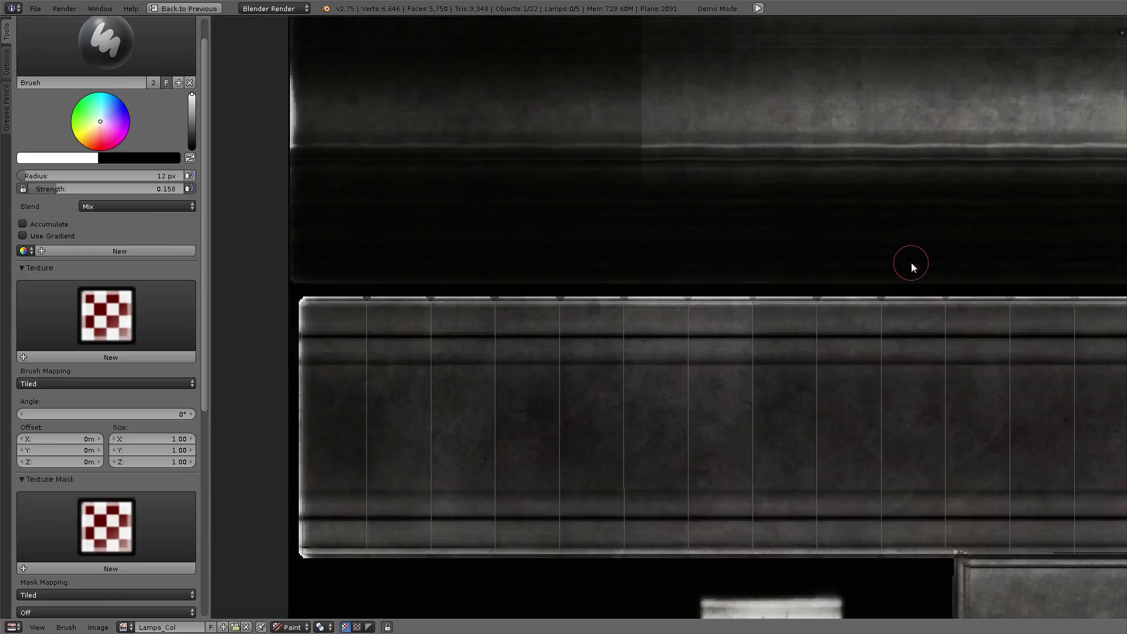
pyautogui.hotkey('ctrl', 'Up')
pyautogui.hotkey('ctrl', 'Up')
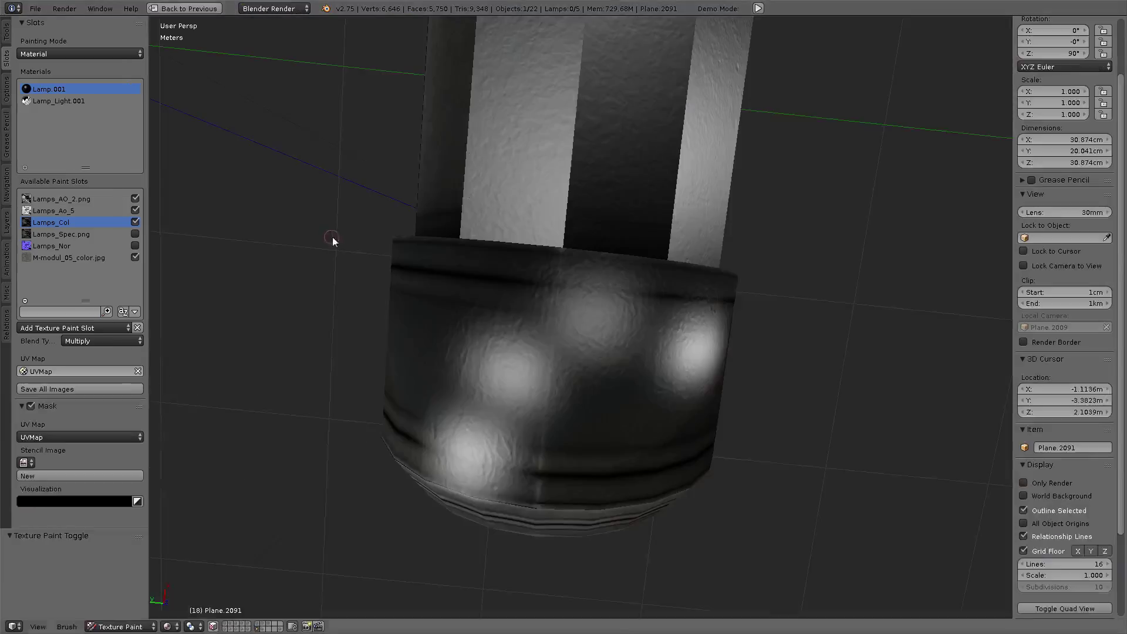
pyautogui.moveTo(332, 238)
pyautogui.mouseDown(button='middle')
pyautogui.moveTo(610, 310)
pyautogui.moveTo(561, 387)
pyautogui.moveTo(596, 314)
pyautogui.moveTo(350, 298)
pyautogui.moveTo(771, 373)
pyautogui.moveTo(763, 411)
pyautogui.moveTo(710, 390)
pyautogui.moveTo(702, 369)
pyautogui.moveTo(679, 403)
pyautogui.moveTo(615, 185)
pyautogui.moveTo(649, 186)
pyautogui.mouseUp(button='middle')
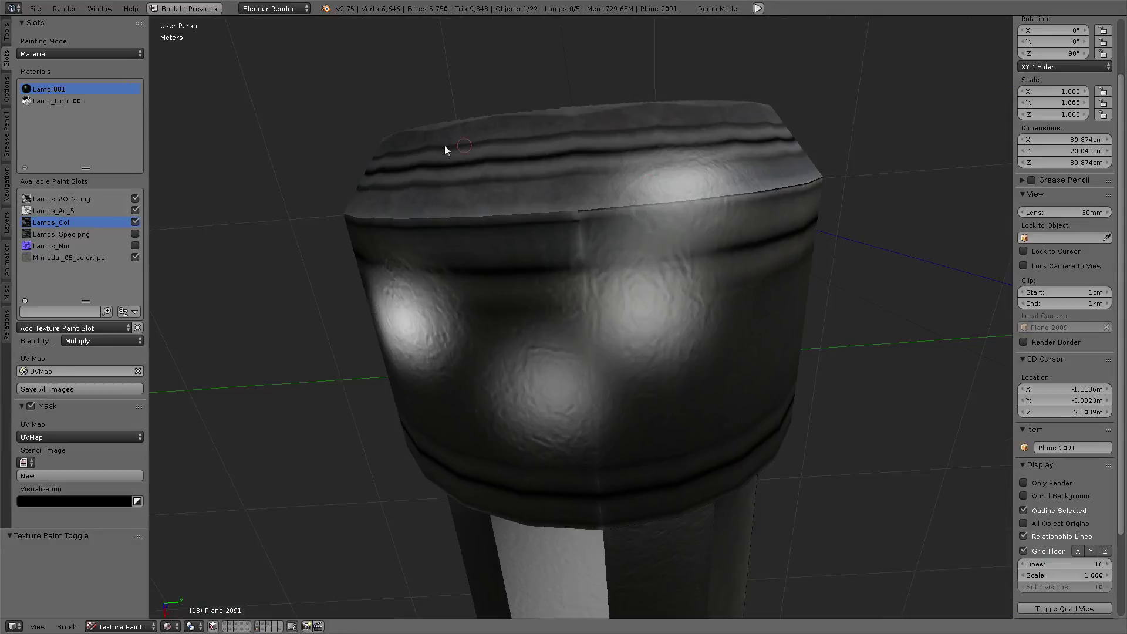
pyautogui.click(7, 30)
pyautogui.click(88, 75)
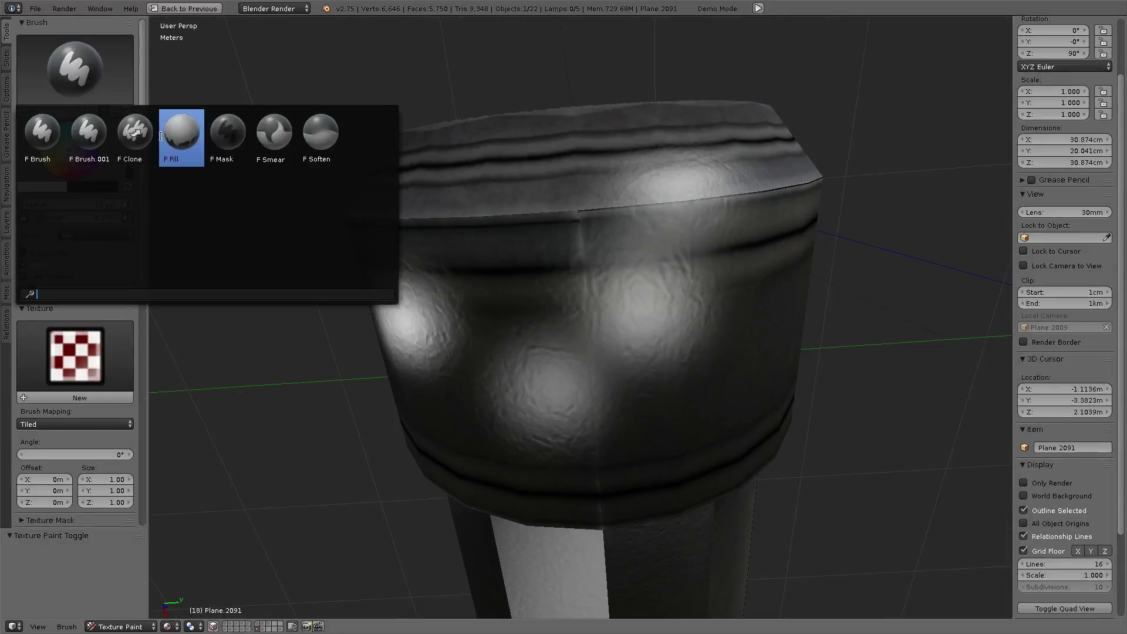
# - Choose the Clone brush with Dots strokes and place a clone source on the cap
pyautogui.click(133, 138)
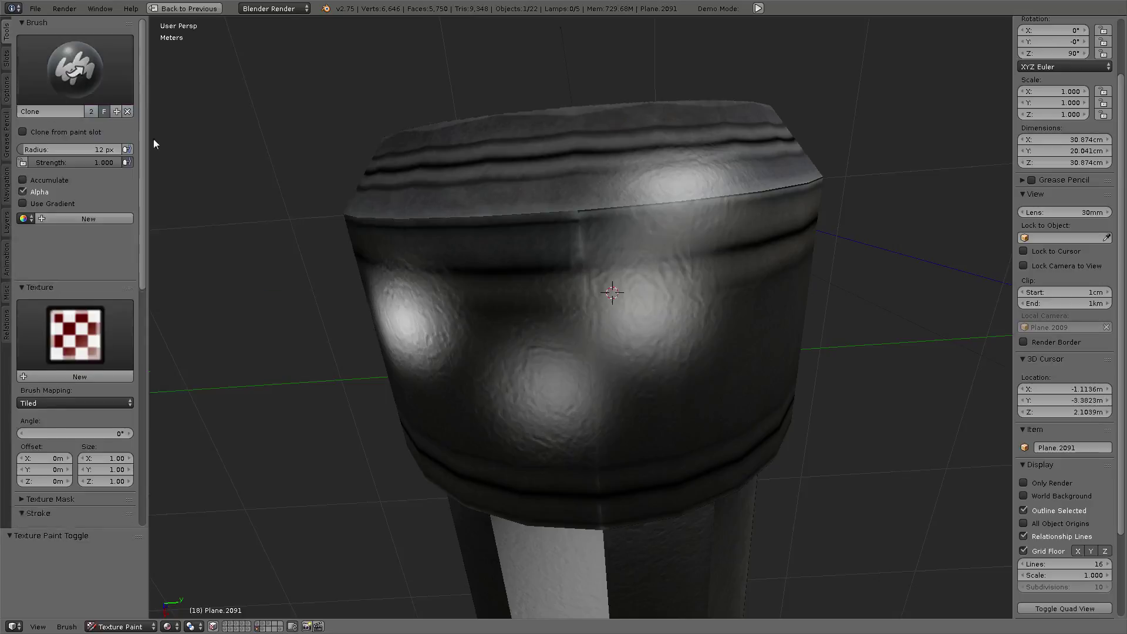
pyautogui.moveTo(153, 138)
pyautogui.mouseDown(button='middle')
pyautogui.moveTo(771, 308)
pyautogui.moveTo(622, 304)
pyautogui.moveTo(634, 302)
pyautogui.mouseUp(button='middle')
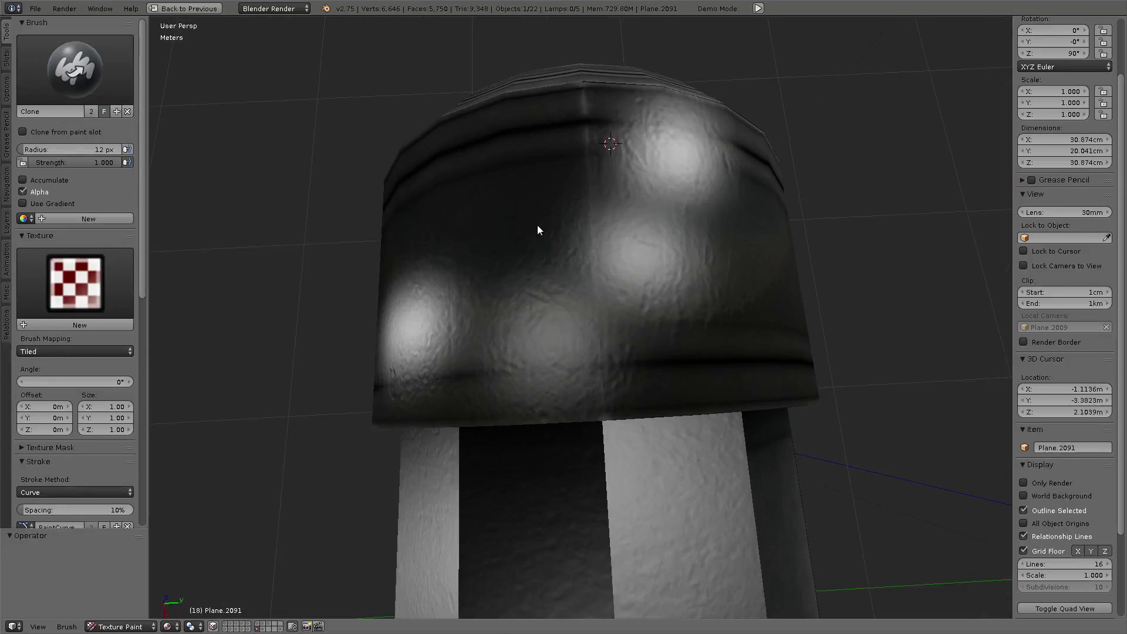
pyautogui.press('e')
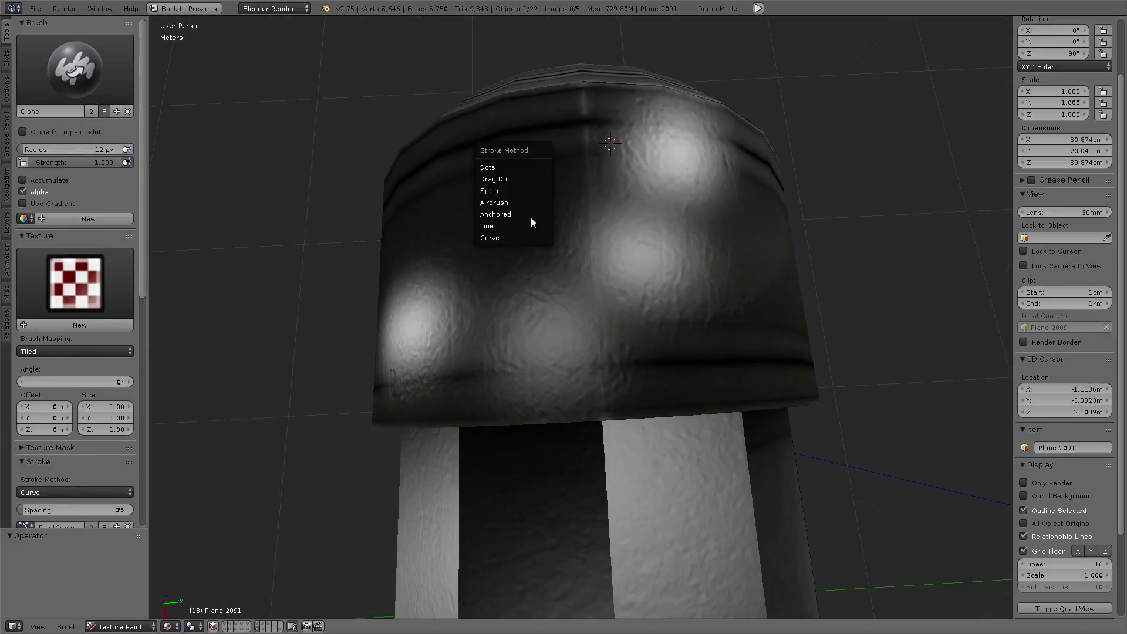
pyautogui.click(505, 166)
pyautogui.moveTo(505, 166); pyautogui.dragTo(677, 159, button='middle')
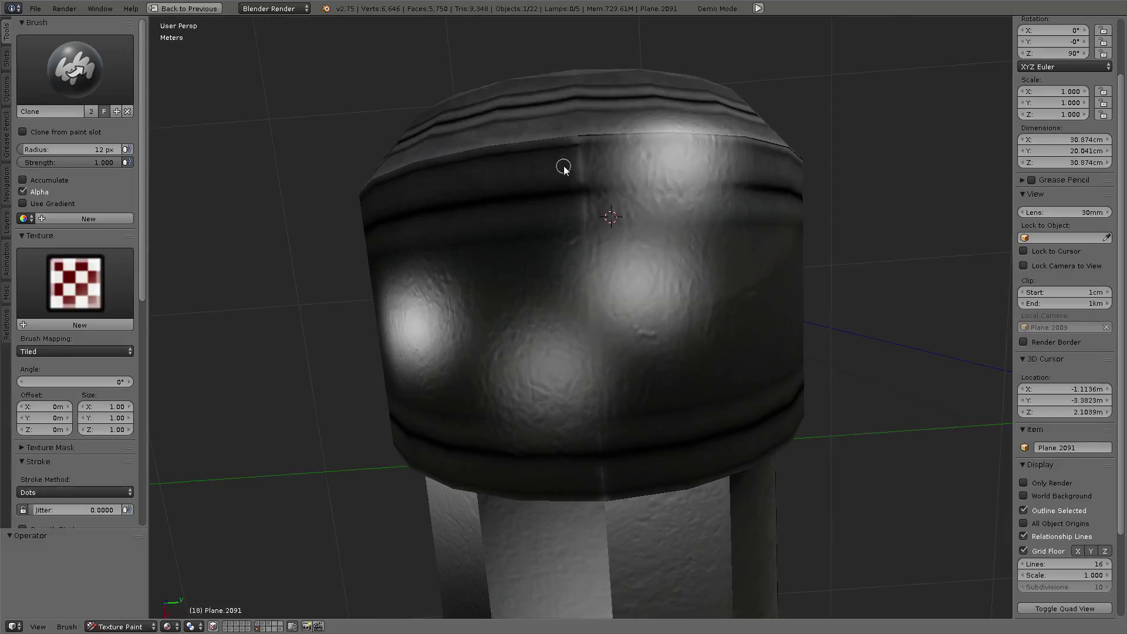
pyautogui.keyDown('ctrl'); pyautogui.click(558, 145); pyautogui.keyUp('ctrl')
pyautogui.keyDown('ctrl'); pyautogui.click(546, 160); pyautogui.keyUp('ctrl')
# - Widen the clone brush to 25 px, zoom in, and set the clone source on the lower band
pyautogui.press('f')
pyautogui.click(559, 320)
pyautogui.moveTo(559, 319); pyautogui.dragTo(797, 418, button='middle')
pyautogui.scroll(2, 798, 418)
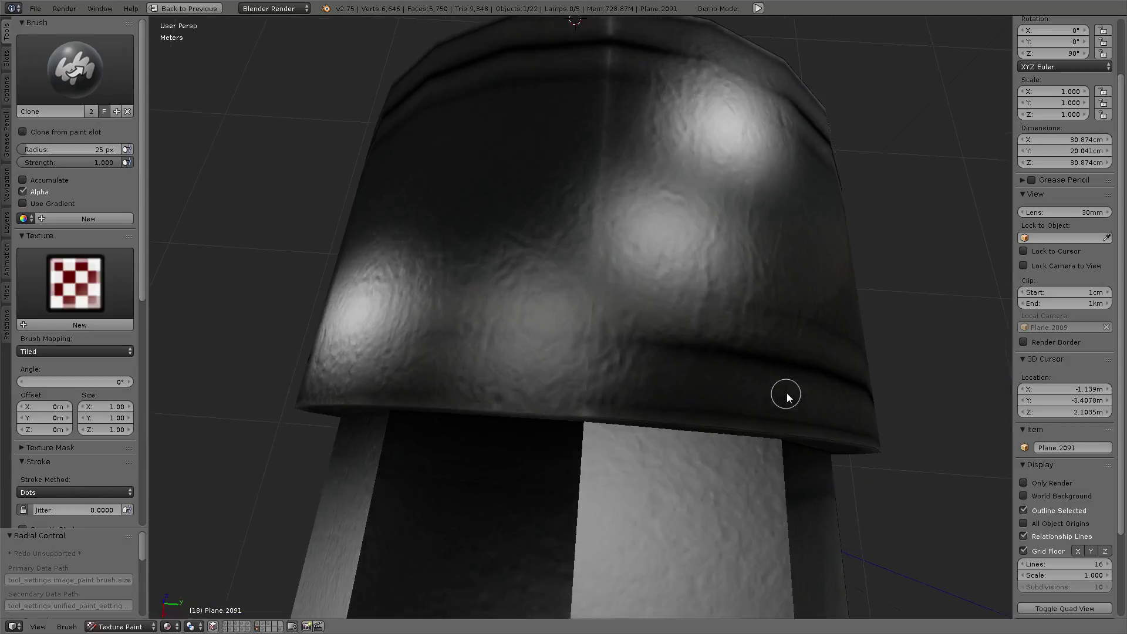
pyautogui.scroll(1, 785, 393)
pyautogui.scroll(1, 787, 395)
pyautogui.scroll(1, 770, 428)
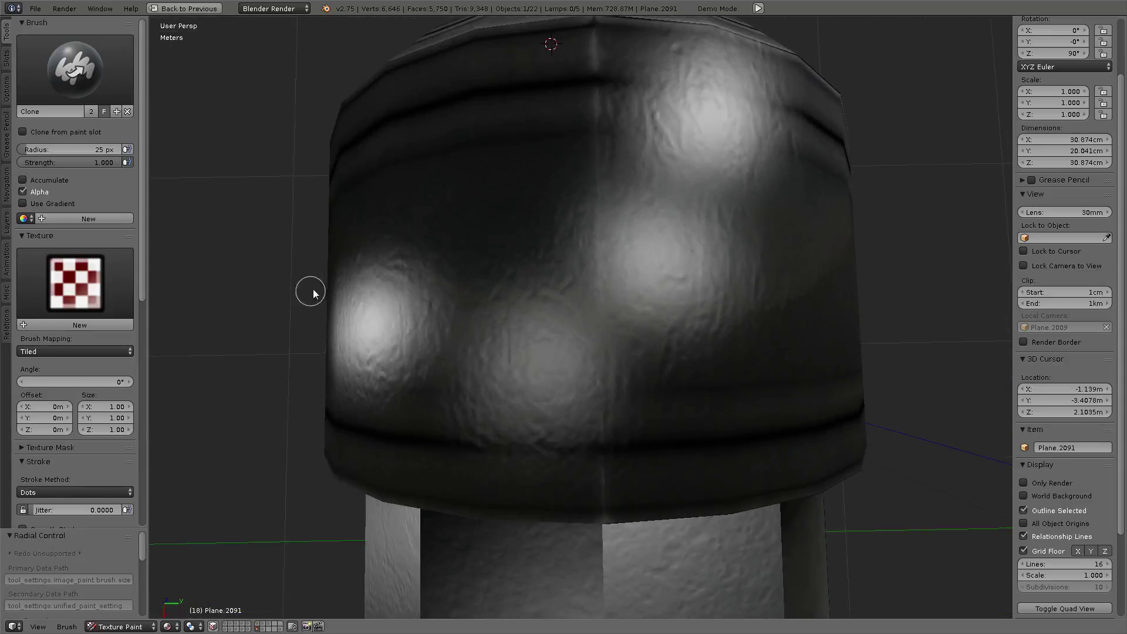
pyautogui.keyDown('ctrl'); pyautogui.click(639, 509); pyautogui.keyUp('ctrl')
pyautogui.keyDown('ctrl'); pyautogui.click(620, 505); pyautogui.keyUp('ctrl')
pyautogui.keyDown('ctrl'); pyautogui.click(627, 491); pyautogui.keyUp('ctrl')
pyautogui.keyDown('ctrl'); pyautogui.click(625, 461); pyautogui.keyUp('ctrl')
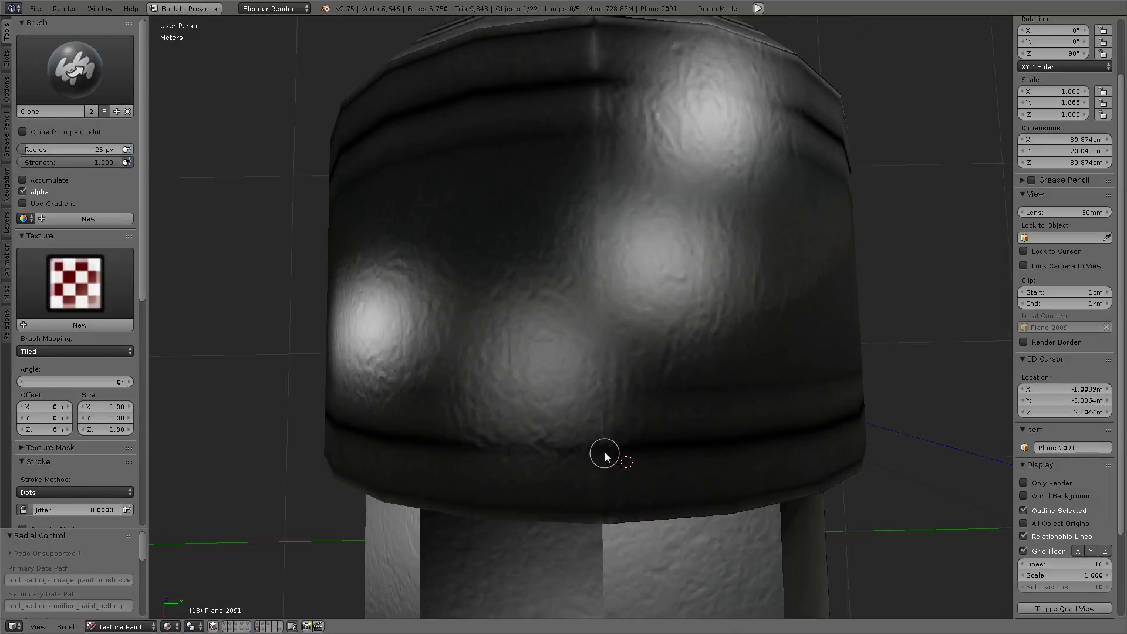
# - Move the clone source up the cap onto the top seam, then orbit back to front
pyautogui.moveTo(604, 340)
pyautogui.mouseDown(button='middle')
pyautogui.moveTo(612, 320)
pyautogui.moveTo(576, 480)
pyautogui.mouseUp(button='middle')
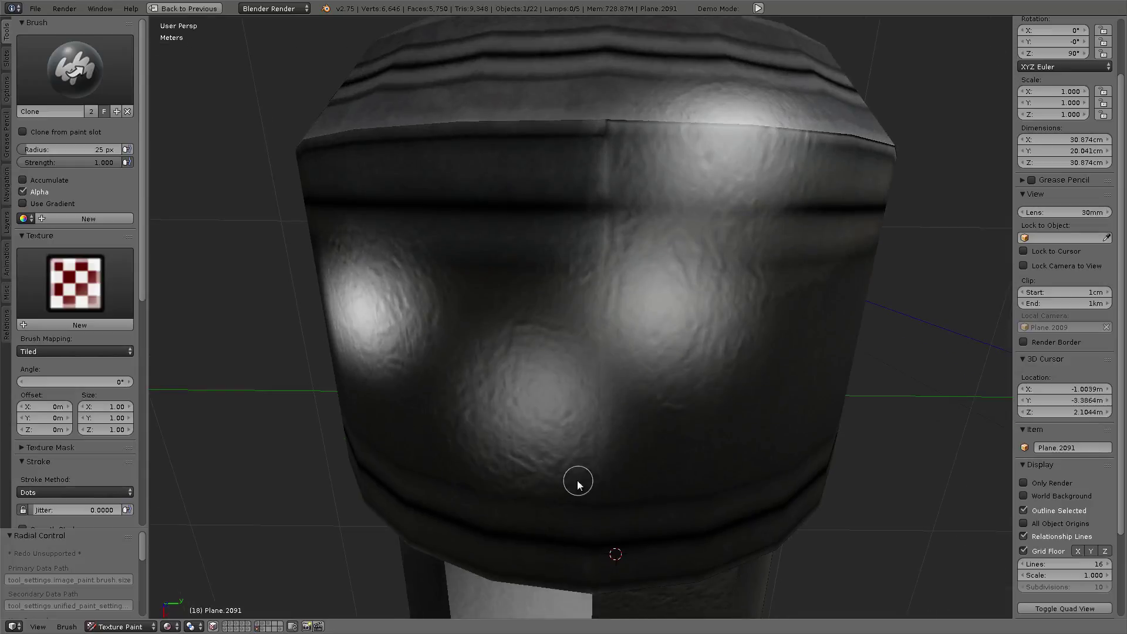
pyautogui.keyDown('ctrl'); pyautogui.click(567, 491); pyautogui.keyUp('ctrl')
pyautogui.keyDown('ctrl'); pyautogui.click(577, 413); pyautogui.keyUp('ctrl')
pyautogui.keyDown('ctrl'); pyautogui.click(579, 128); pyautogui.keyUp('ctrl')
pyautogui.keyDown('ctrl'); pyautogui.click(587, 146); pyautogui.keyUp('ctrl')
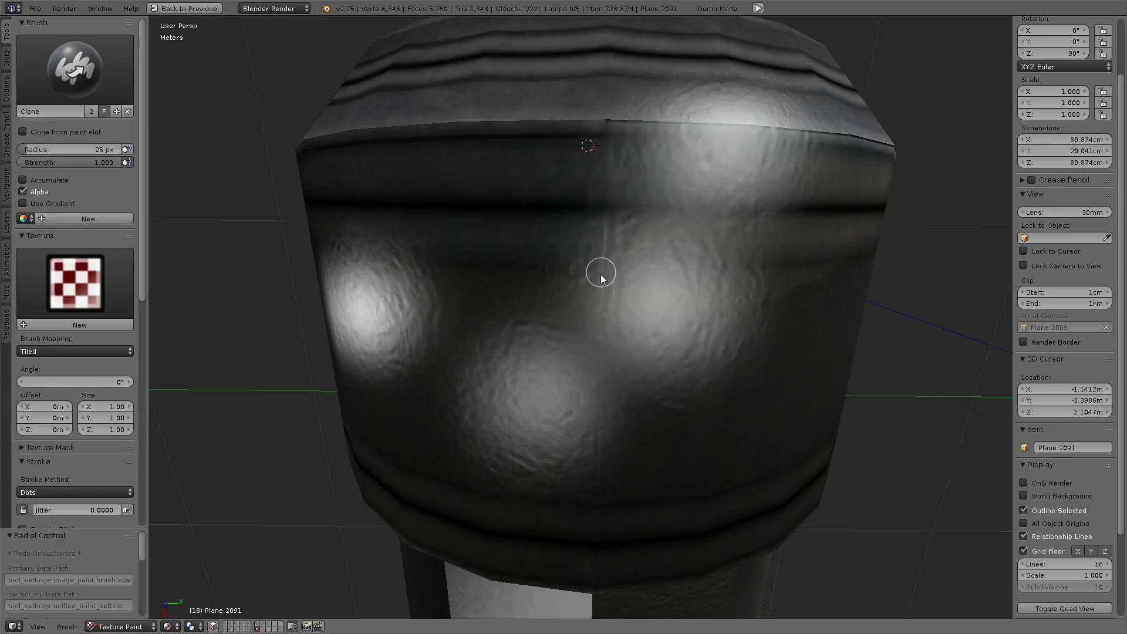
pyautogui.scroll(-2, 598, 352)
pyautogui.moveTo(598, 376)
pyautogui.mouseDown(button='middle')
pyautogui.moveTo(528, 279)
pyautogui.moveTo(712, 317)
pyautogui.moveTo(675, 385)
pyautogui.moveTo(671, 345)
pyautogui.moveTo(670, 433)
pyautogui.moveTo(665, 349)
pyautogui.mouseUp(button='middle')
pyautogui.scroll(-3, 666, 349)
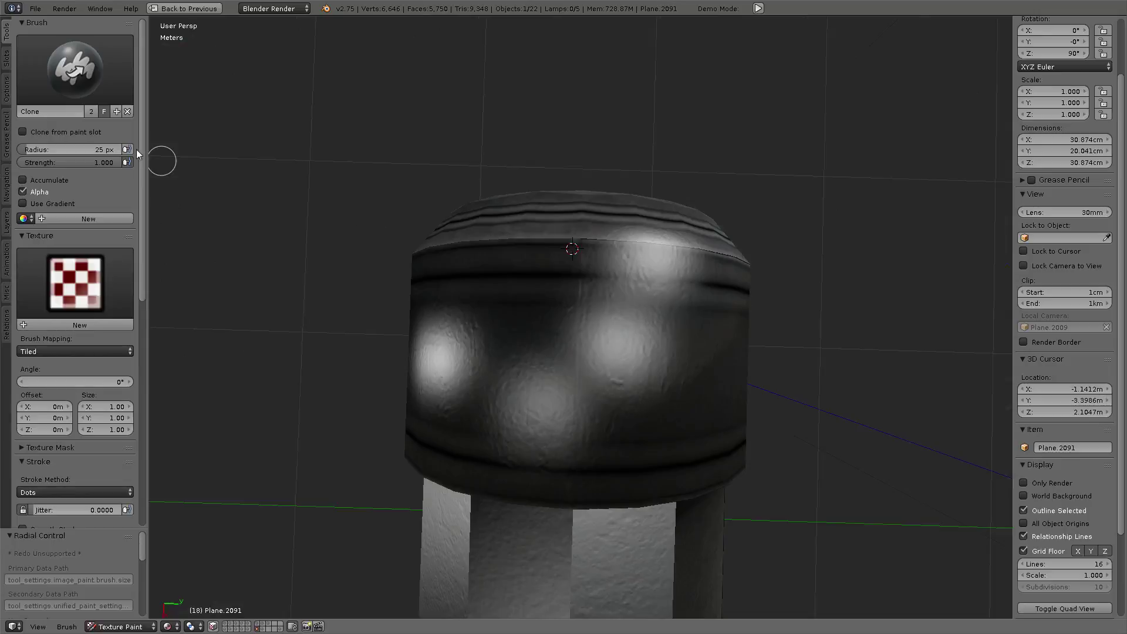
# - Hide Lamps_Col and make Lamps_Spec.png the active, visible paint slot
pyautogui.click(8, 59)
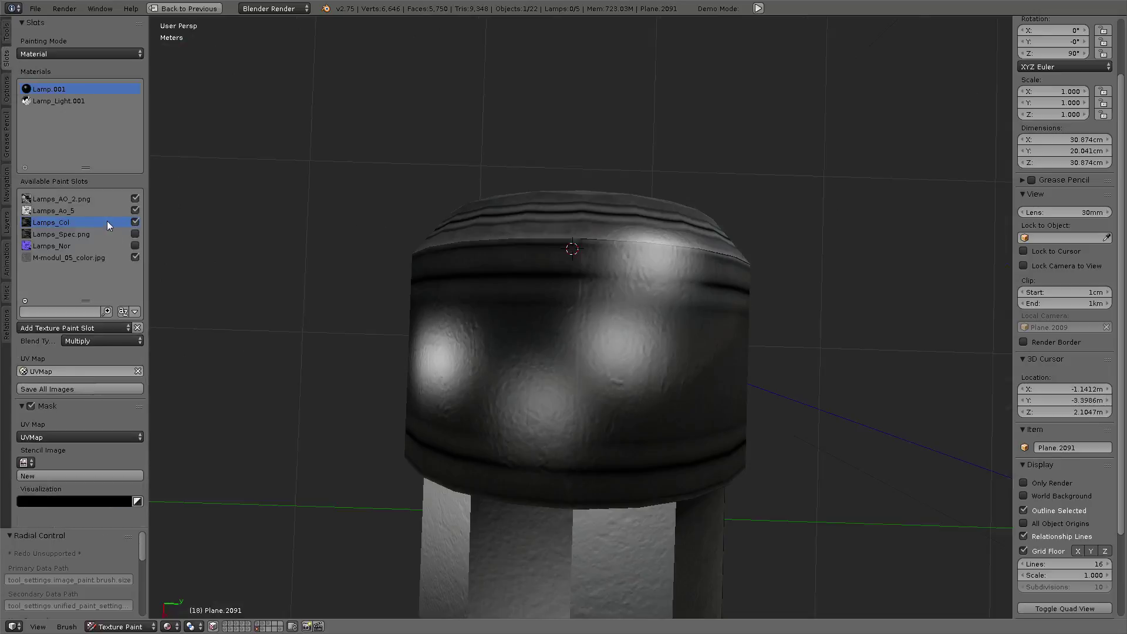
pyautogui.click(74, 209)
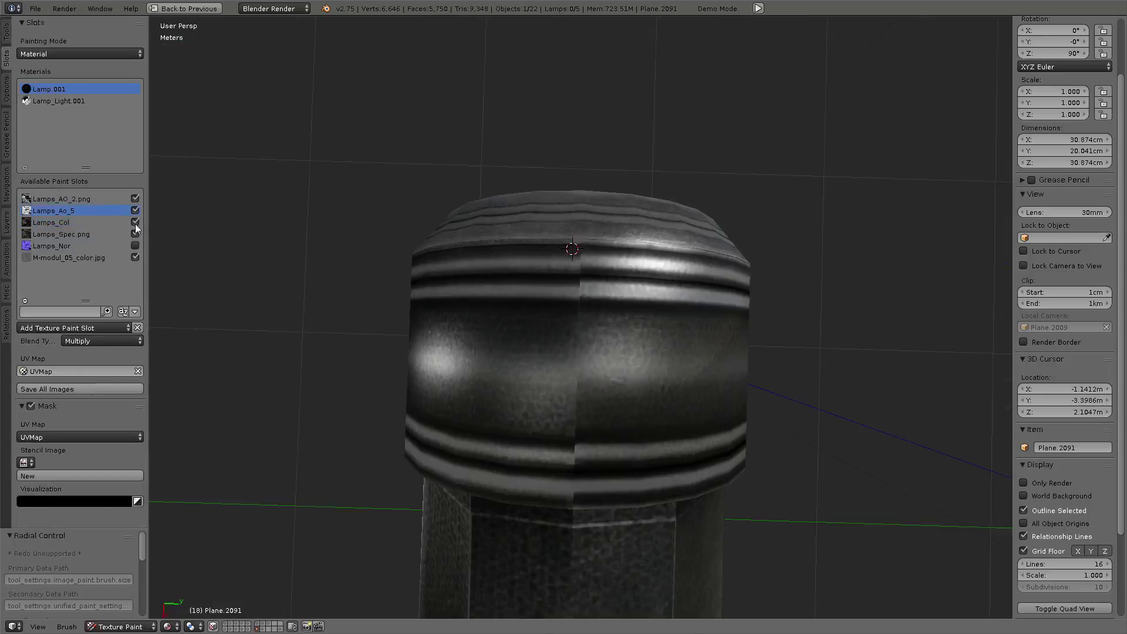
pyautogui.click(135, 222)
pyautogui.click(135, 234)
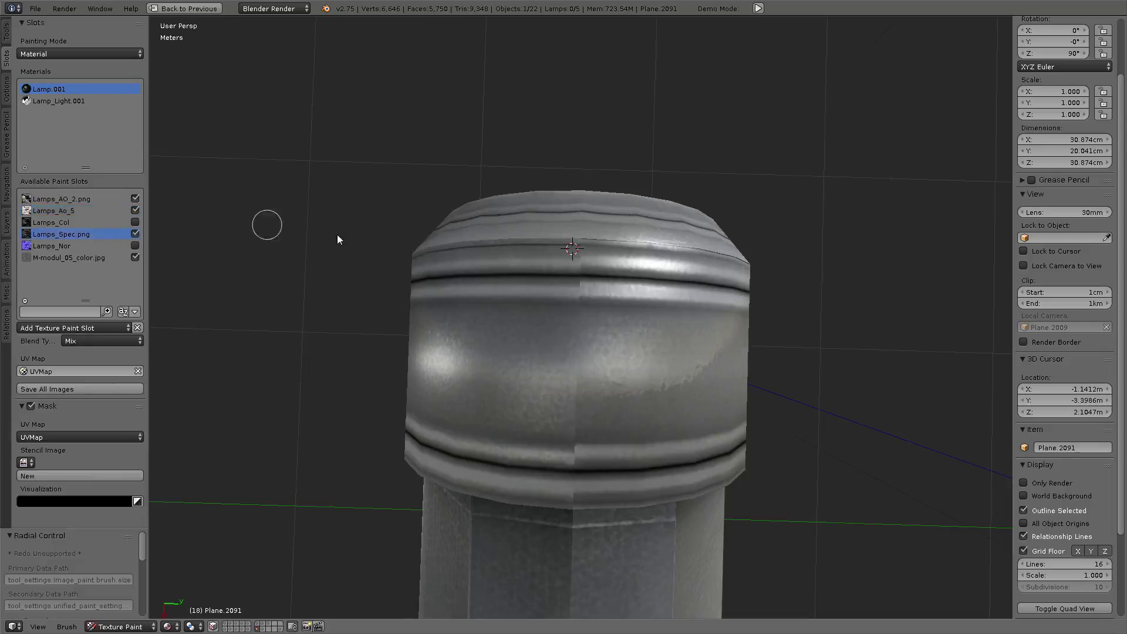
pyautogui.scroll(4, 593, 291)
pyautogui.scroll(-2, 591, 292)
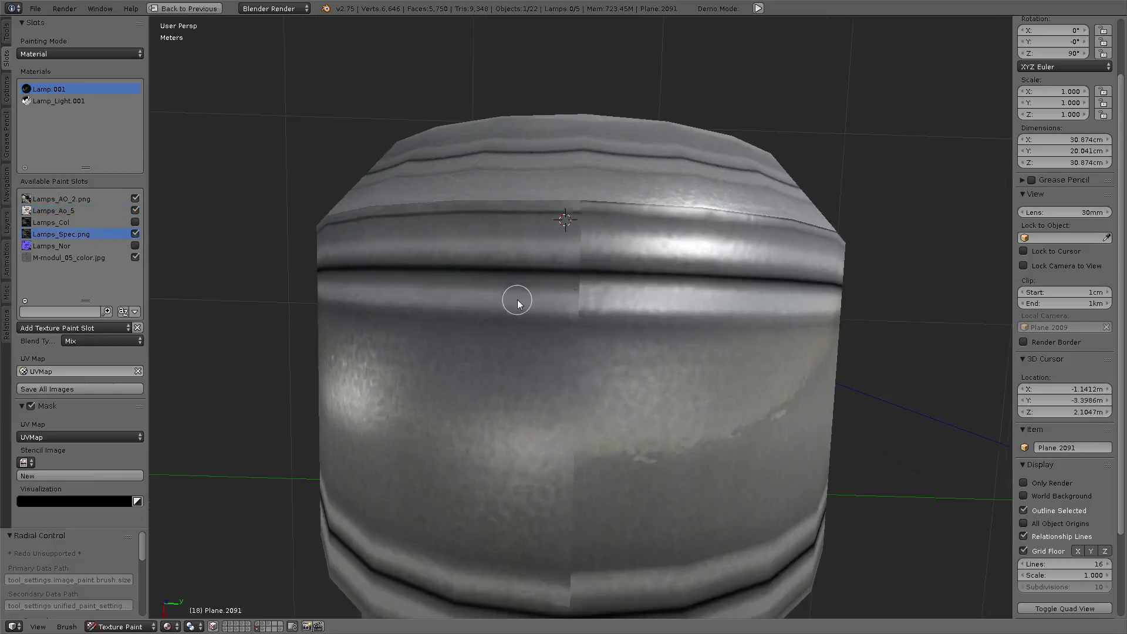
# - Switch to the Smear brush and smear the bright bands and seams on the upper and lower rims
pyautogui.click(7, 34)
pyautogui.click(75, 67)
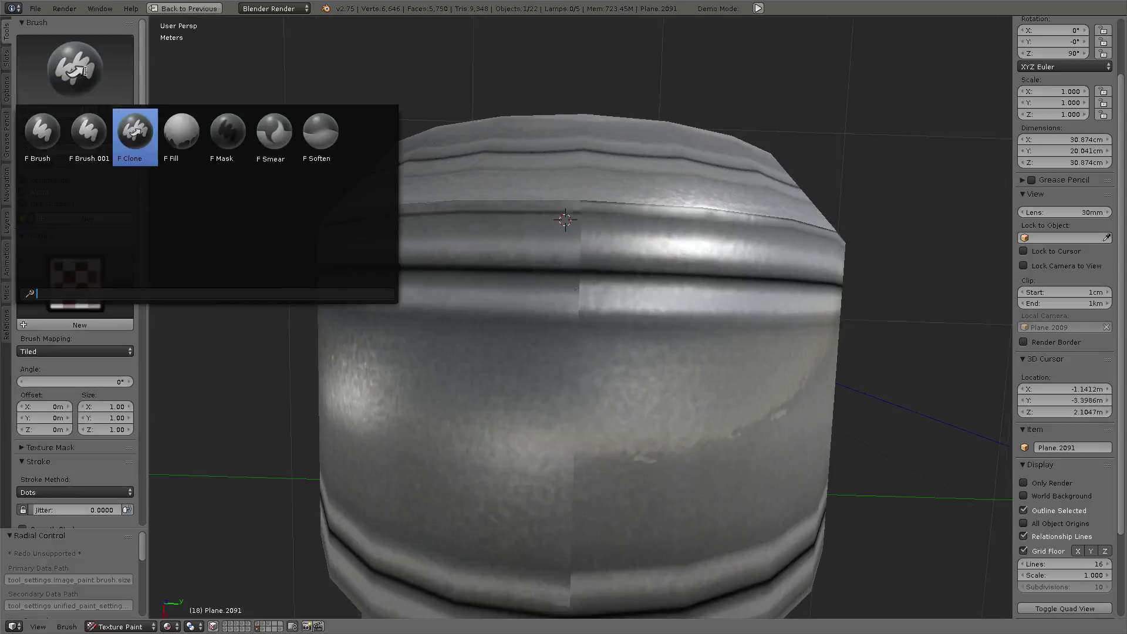
pyautogui.click(275, 136)
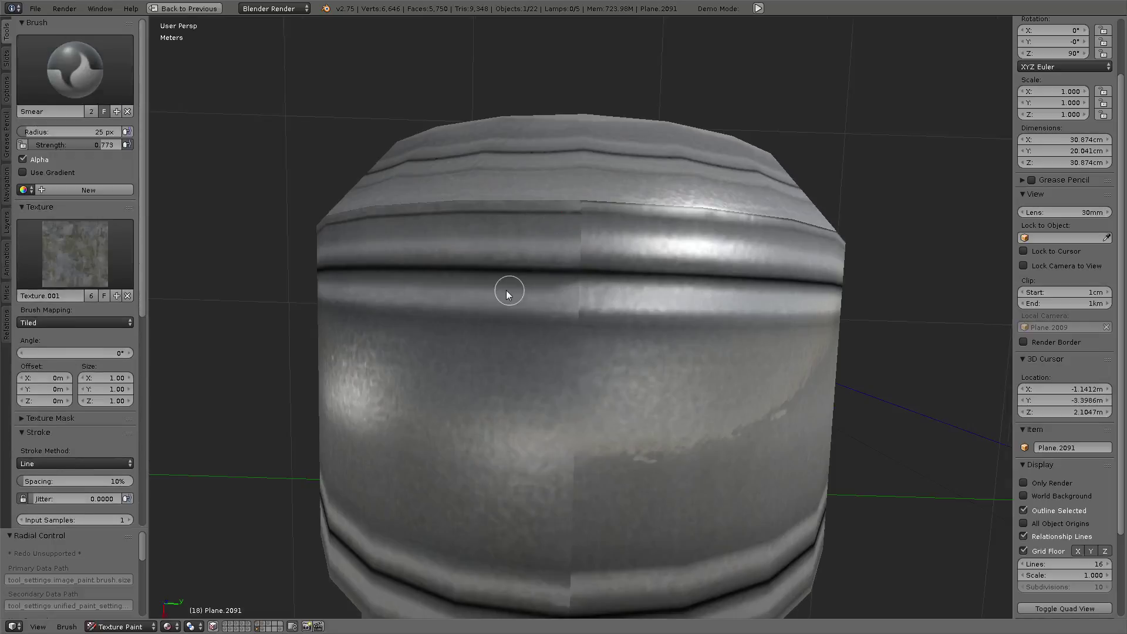
pyautogui.moveTo(509, 294); pyautogui.dragTo(675, 307)
pyautogui.moveTo(496, 305)
pyautogui.mouseDown()
pyautogui.moveTo(716, 319)
pyautogui.moveTo(504, 307)
pyautogui.moveTo(695, 312)
pyautogui.mouseUp()
pyautogui.moveTo(424, 292); pyautogui.dragTo(709, 297)
pyautogui.moveTo(530, 283); pyautogui.dragTo(598, 272)
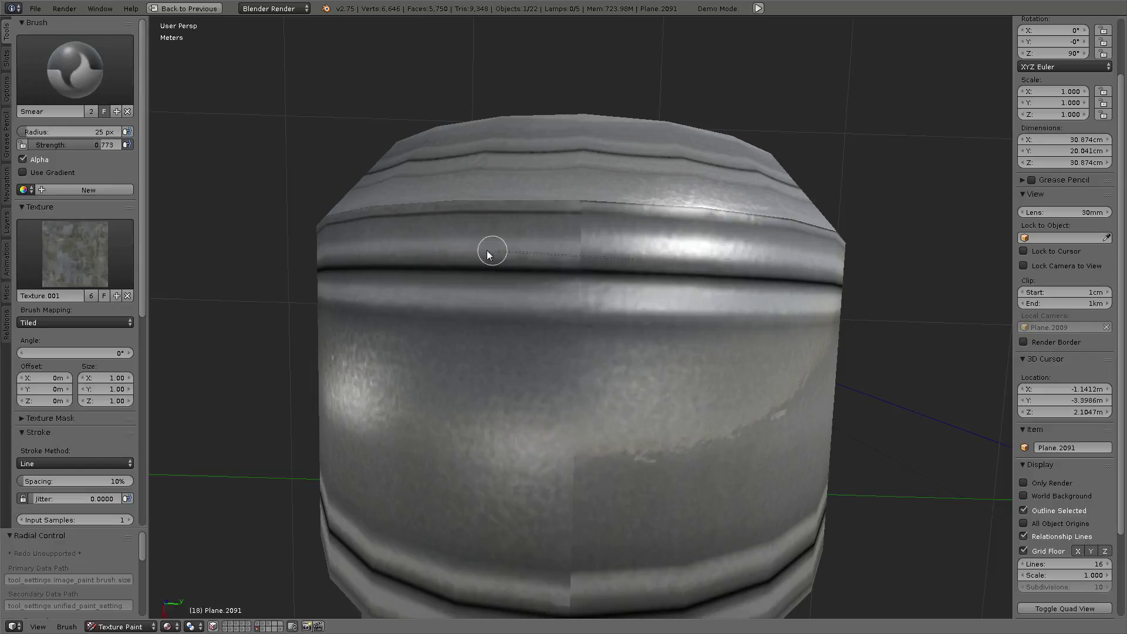
pyautogui.moveTo(493, 249); pyautogui.dragTo(715, 251)
pyautogui.moveTo(634, 241); pyautogui.dragTo(568, 236)
pyautogui.moveTo(607, 240); pyautogui.dragTo(700, 261, button='middle')
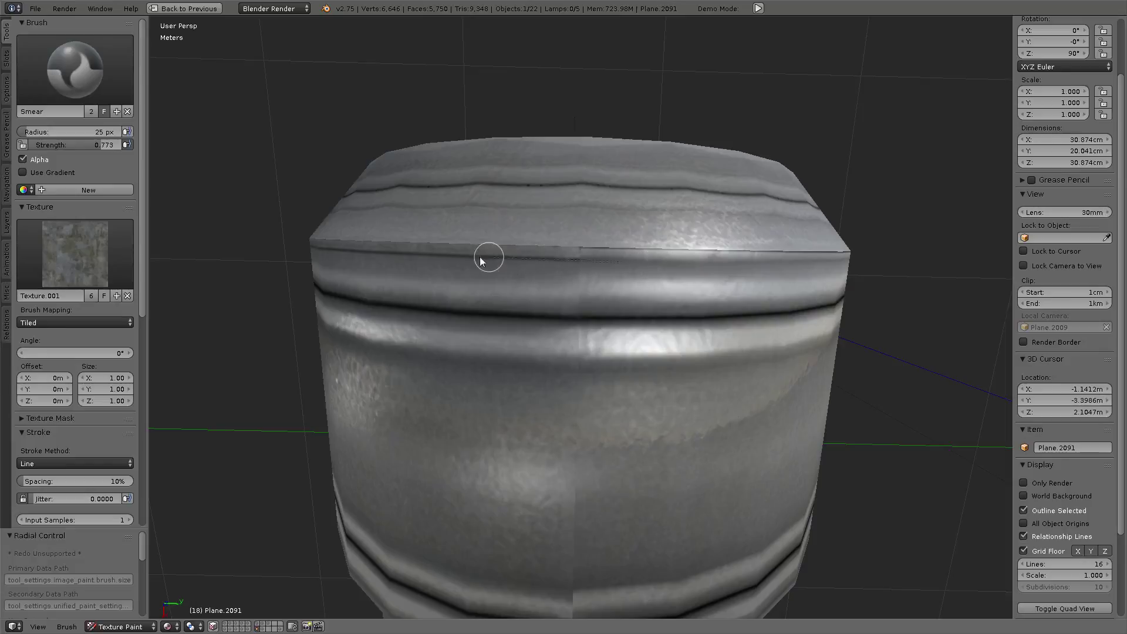
pyautogui.moveTo(517, 255); pyautogui.dragTo(594, 257)
pyautogui.moveTo(594, 256)
pyautogui.mouseDown(button='middle')
pyautogui.moveTo(681, 272)
pyautogui.moveTo(646, 308)
pyautogui.mouseUp(button='middle')
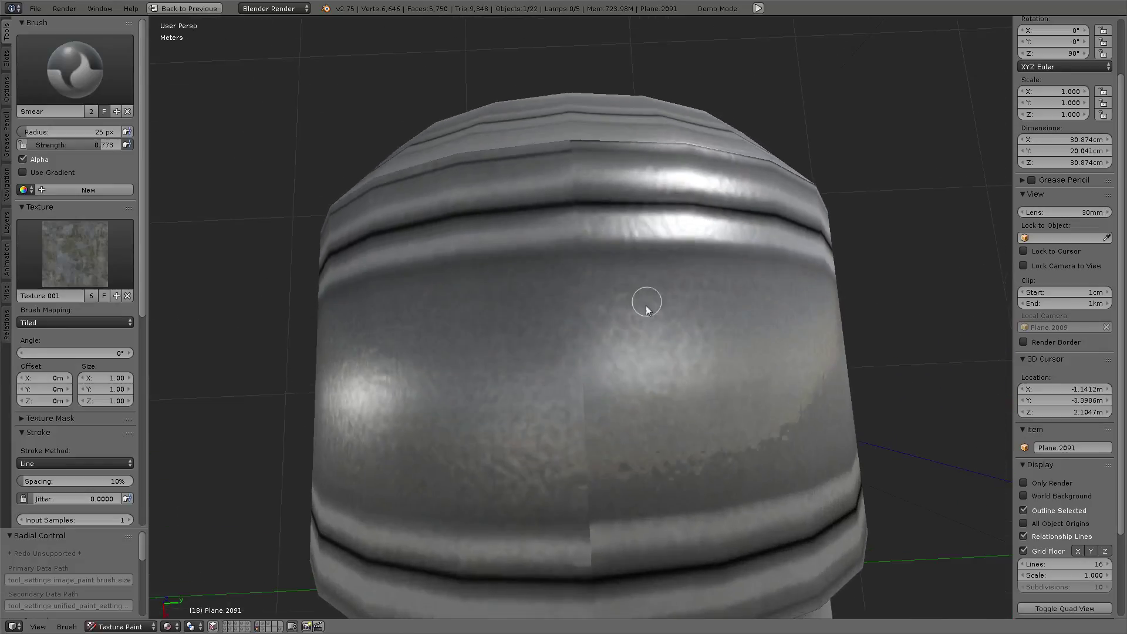
# - Set the brush radius to 56 px and blend the vertical seam on the lower band
pyautogui.press('f')
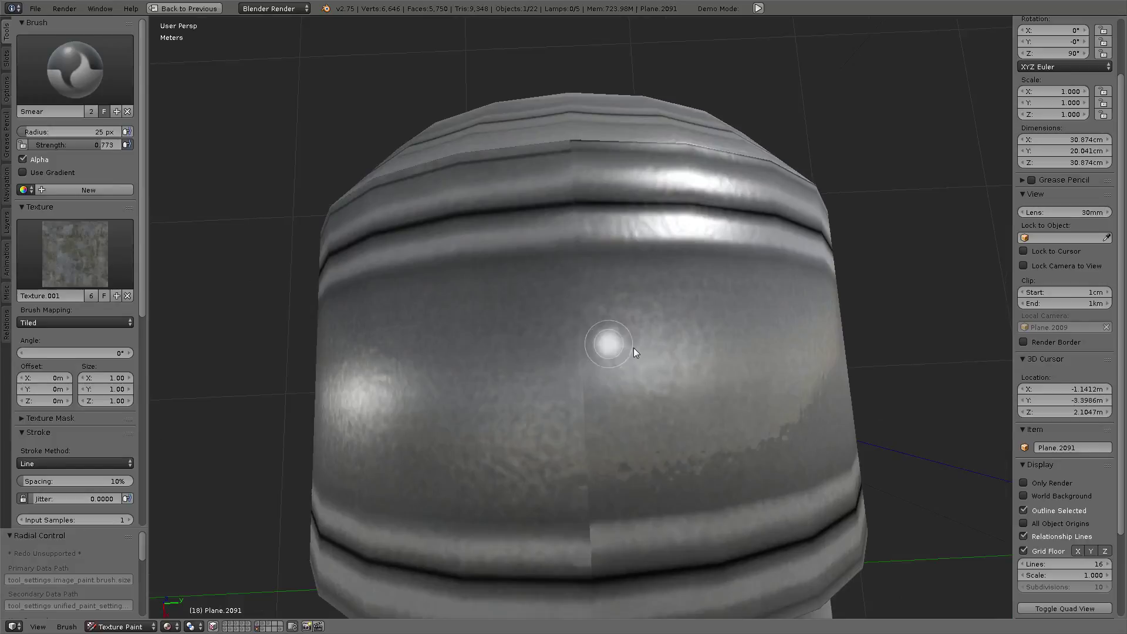
pyautogui.click(653, 351)
pyautogui.keyDown('shift'); pyautogui.moveTo(454, 428); pyautogui.dragTo(452, 400, button='middle'); pyautogui.keyUp('shift')
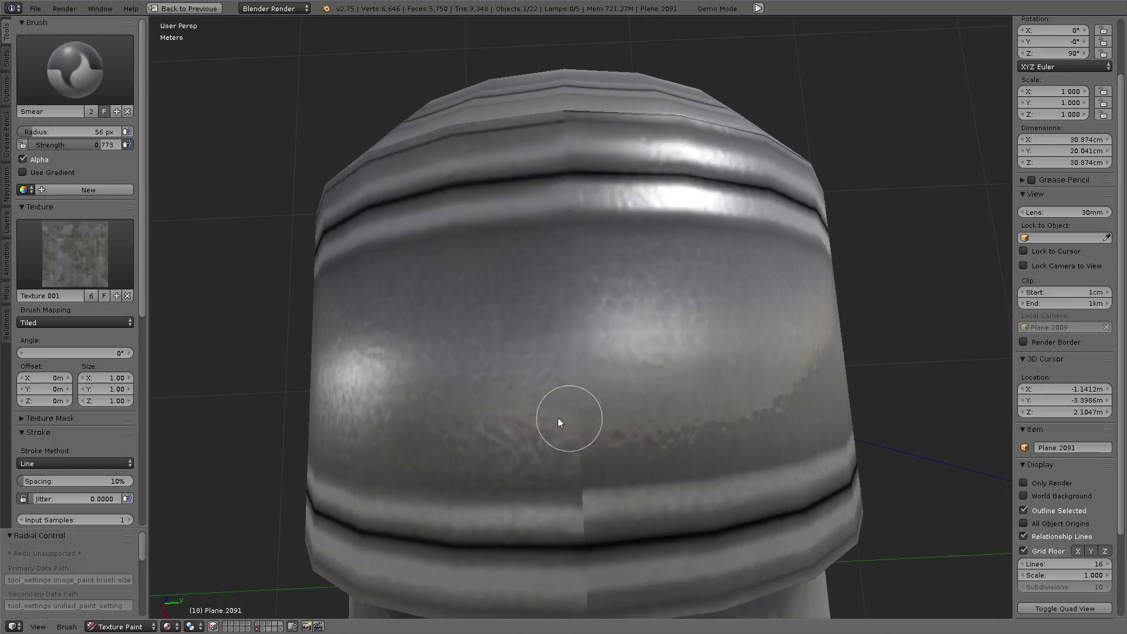
pyautogui.keyDown('shift'); pyautogui.moveTo(480, 465); pyautogui.dragTo(487, 438, button='middle'); pyautogui.keyUp('shift')
pyautogui.moveTo(487, 443)
pyautogui.mouseDown()
pyautogui.moveTo(642, 478)
pyautogui.moveTo(446, 468)
pyautogui.moveTo(664, 461)
pyautogui.moveTo(370, 468)
pyautogui.moveTo(697, 467)
pyautogui.mouseUp()
# - Smear straight strokes along the stripe and rim bands of the tilted pipe
pyautogui.moveTo(657, 504); pyautogui.dragTo(667, 446, button='middle')
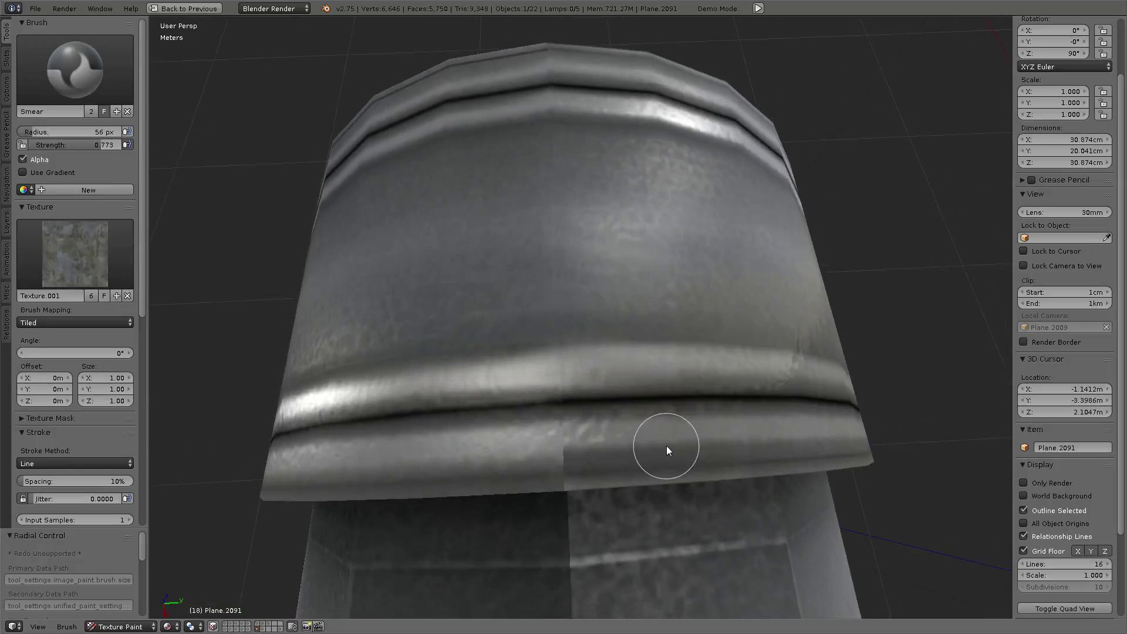
pyautogui.moveTo(475, 444); pyautogui.dragTo(689, 445)
pyautogui.moveTo(689, 445)
pyautogui.mouseDown(button='middle')
pyautogui.moveTo(639, 437)
pyautogui.moveTo(638, 346)
pyautogui.mouseUp(button='middle')
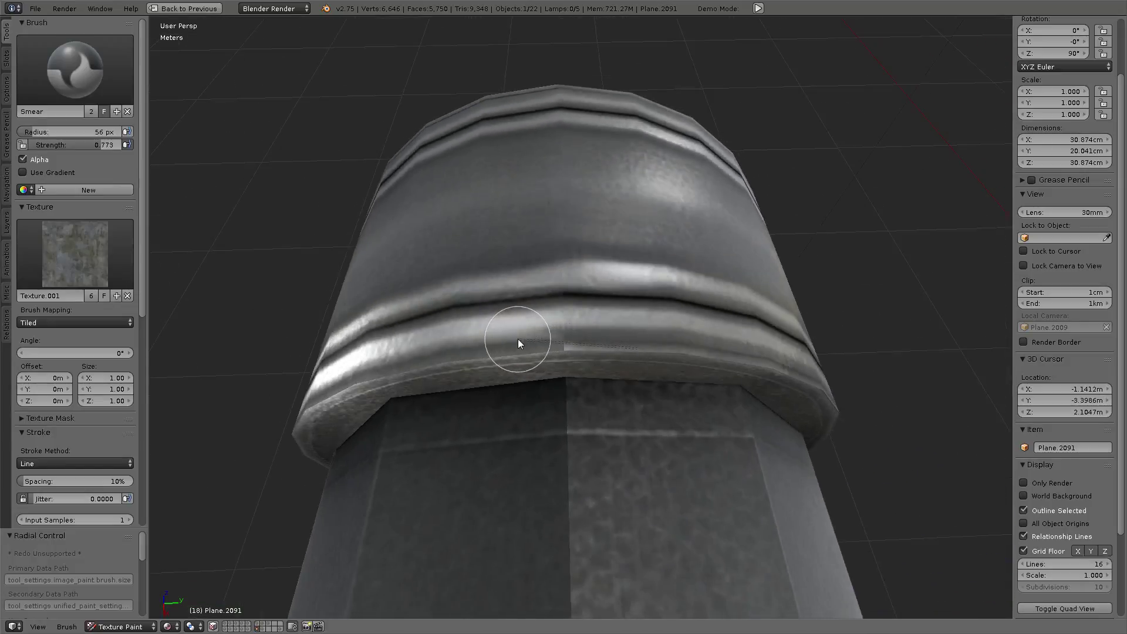
pyautogui.moveTo(519, 343); pyautogui.dragTo(499, 347)
pyautogui.moveTo(622, 351); pyautogui.dragTo(601, 389, button='middle')
pyautogui.moveTo(502, 431)
pyautogui.mouseDown()
pyautogui.moveTo(540, 437)
pyautogui.moveTo(682, 400)
pyautogui.mouseUp()
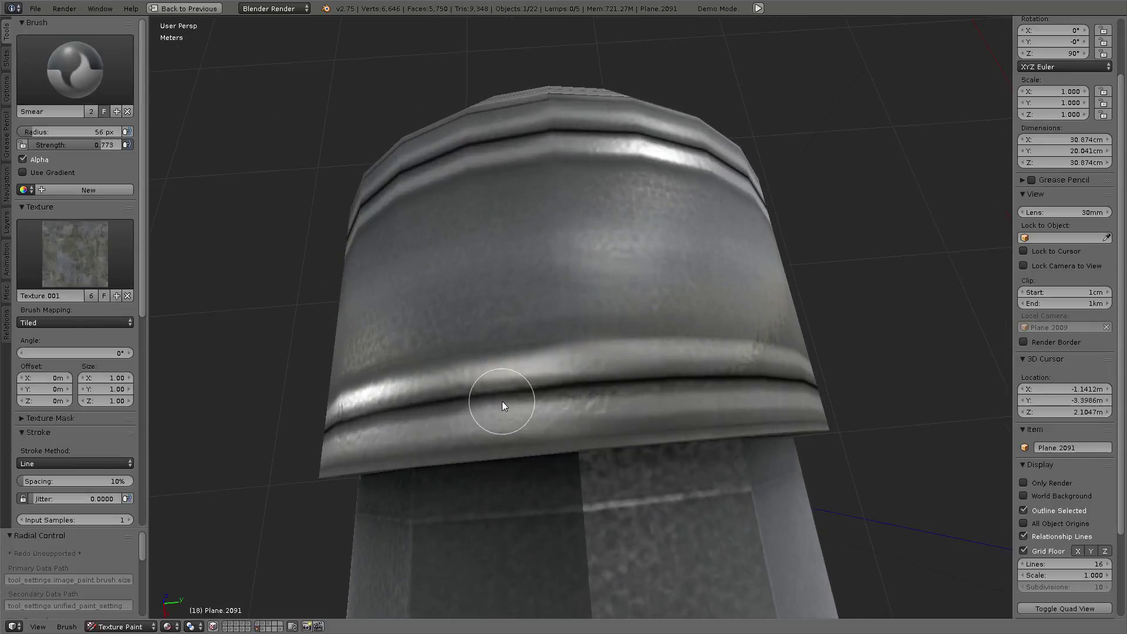
# - Orbit to the barrel and smear along the rim ridge and across the lower rim
pyautogui.scroll(-3, 684, 384)
pyautogui.moveTo(685, 384); pyautogui.dragTo(681, 389, button='middle')
pyautogui.scroll(3, 622, 346)
pyautogui.moveTo(622, 345)
pyautogui.mouseDown(button='middle')
pyautogui.moveTo(752, 323)
pyautogui.moveTo(646, 459)
pyautogui.mouseUp(button='middle')
pyautogui.moveTo(608, 505); pyautogui.dragTo(625, 474, button='middle')
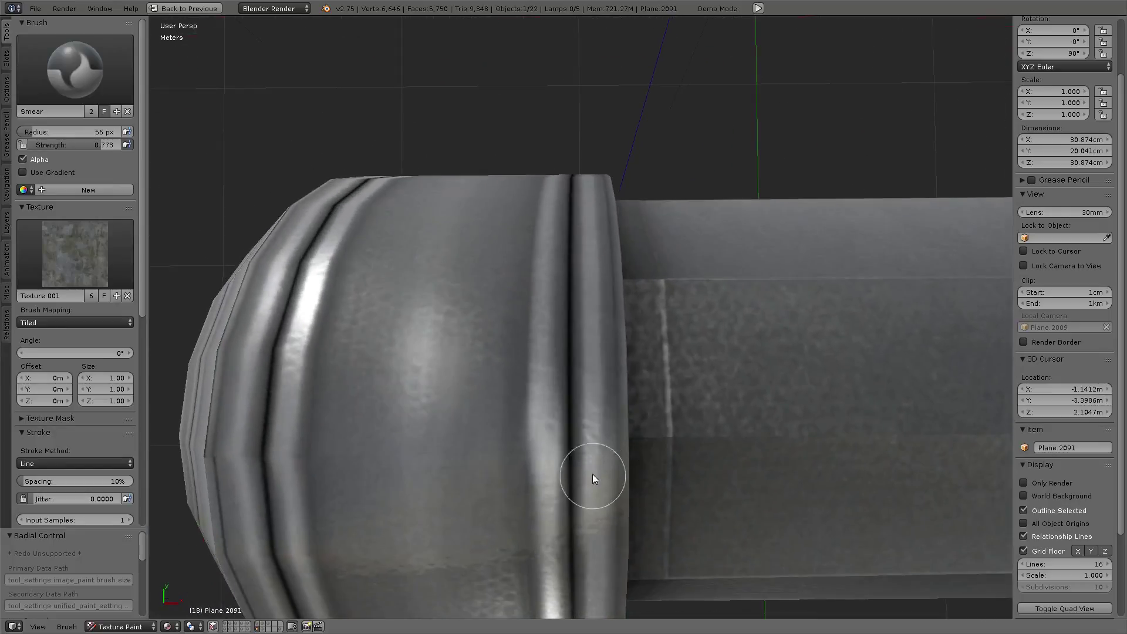
pyautogui.moveTo(593, 478)
pyautogui.mouseDown()
pyautogui.moveTo(580, 387)
pyautogui.moveTo(587, 499)
pyautogui.moveTo(562, 517)
pyautogui.mouseUp()
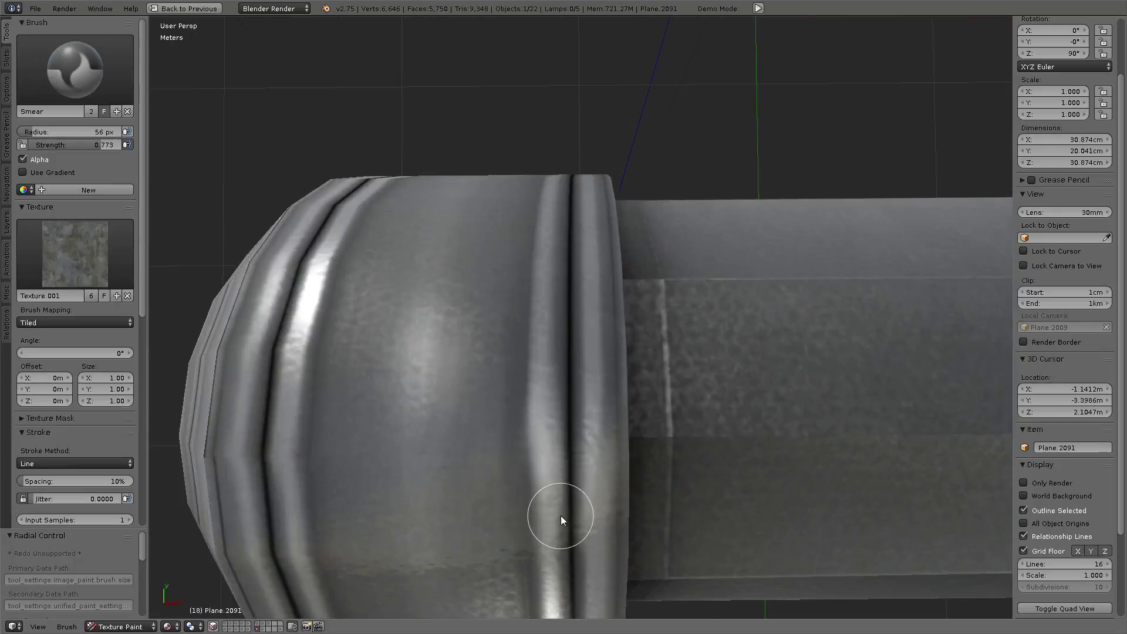
pyautogui.moveTo(547, 449); pyautogui.dragTo(548, 434)
pyautogui.moveTo(549, 379)
pyautogui.mouseDown(button='middle')
pyautogui.moveTo(654, 370)
pyautogui.moveTo(579, 373)
pyautogui.moveTo(705, 351)
pyautogui.moveTo(610, 418)
pyautogui.moveTo(645, 434)
pyautogui.moveTo(664, 460)
pyautogui.moveTo(655, 467)
pyautogui.mouseUp(button='middle')
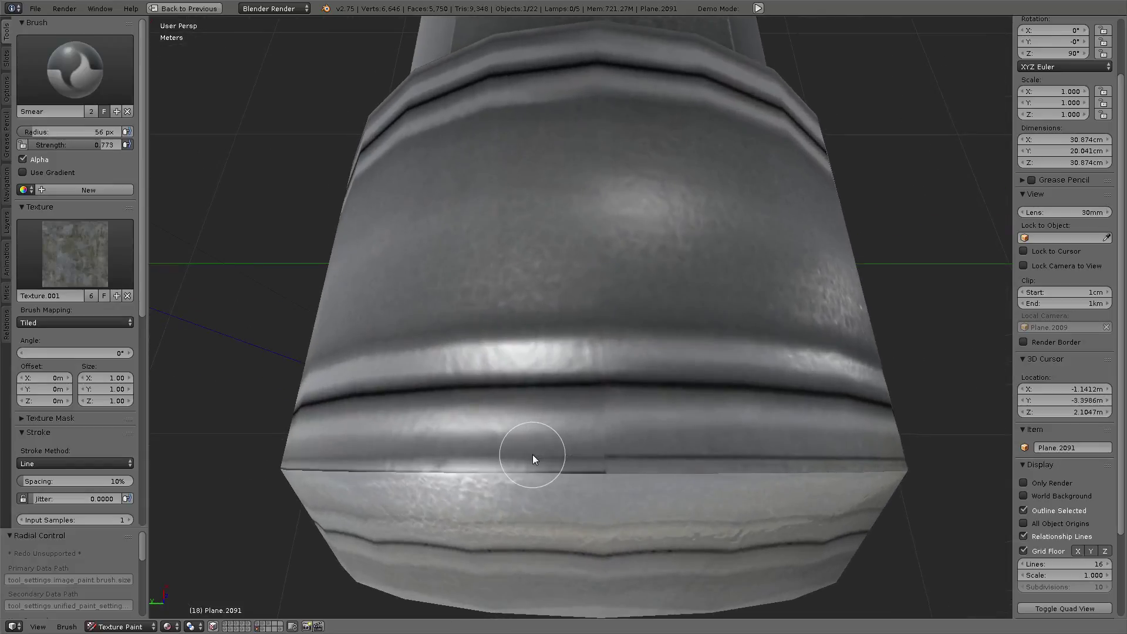
pyautogui.moveTo(533, 456); pyautogui.dragTo(695, 456)
# - Save the painted Lamps_Spec.png specular texture
pyautogui.hotkey('shift', 'space')
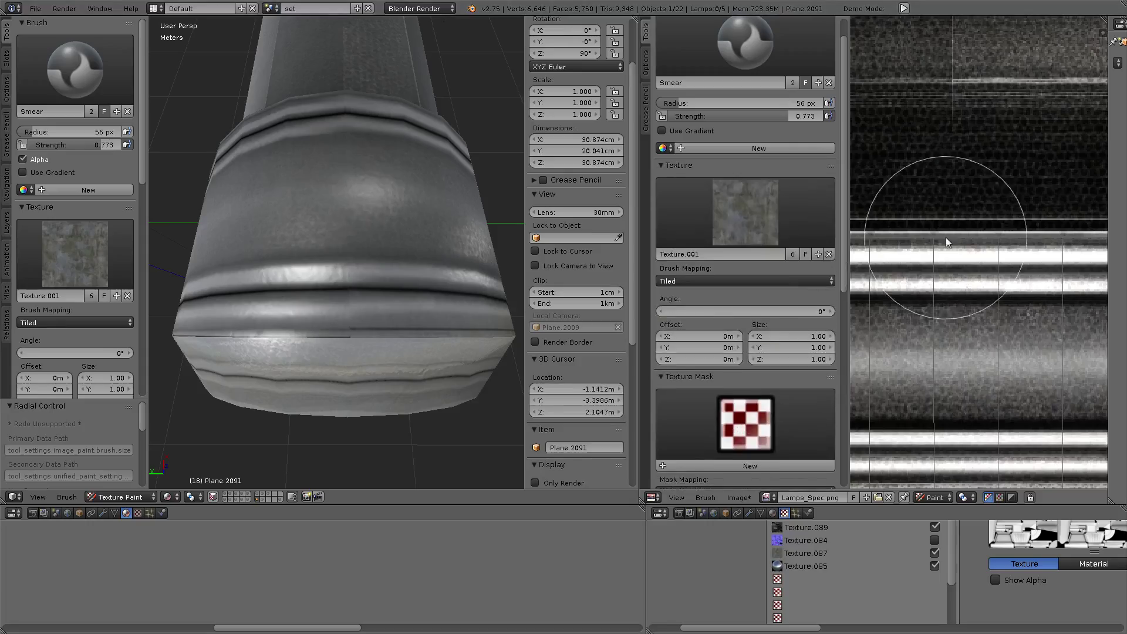
pyautogui.click(739, 497)
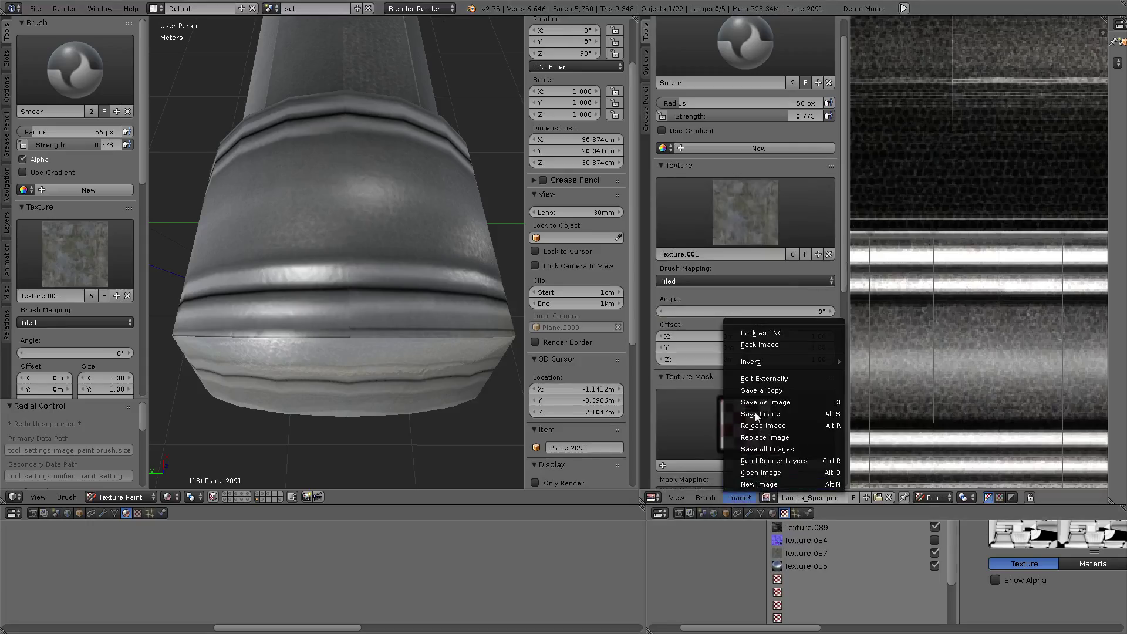
pyautogui.press('Return')
pyautogui.click(6, 59)
# - Make Lamps_Nor the active, visible paint slot and maximize the 3D view
pyautogui.click(45, 245)
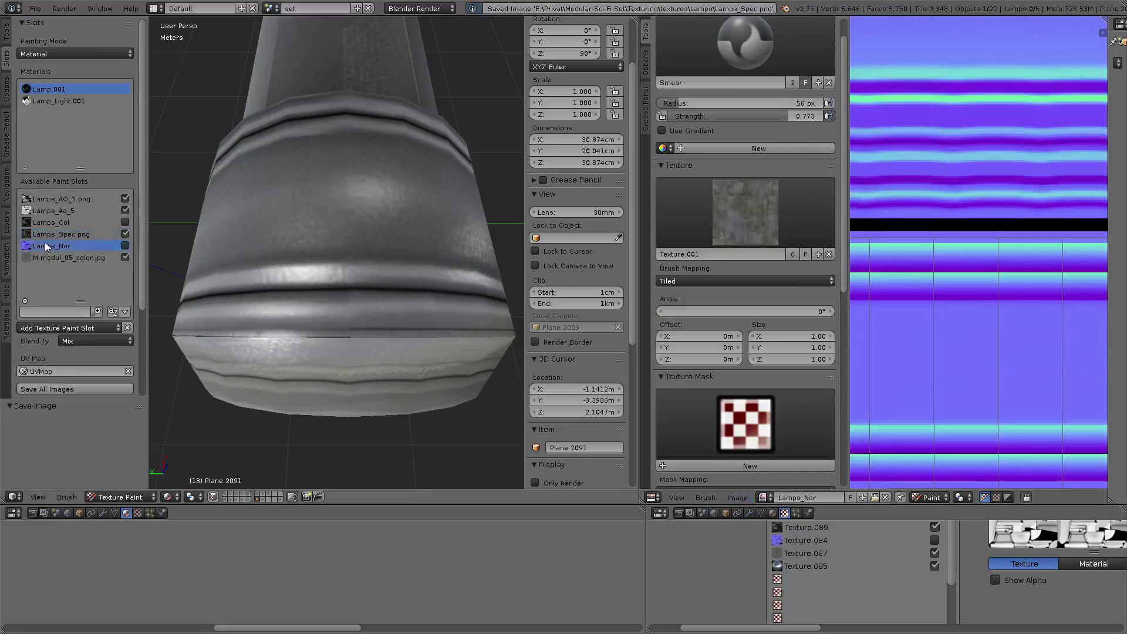
pyautogui.click(126, 245)
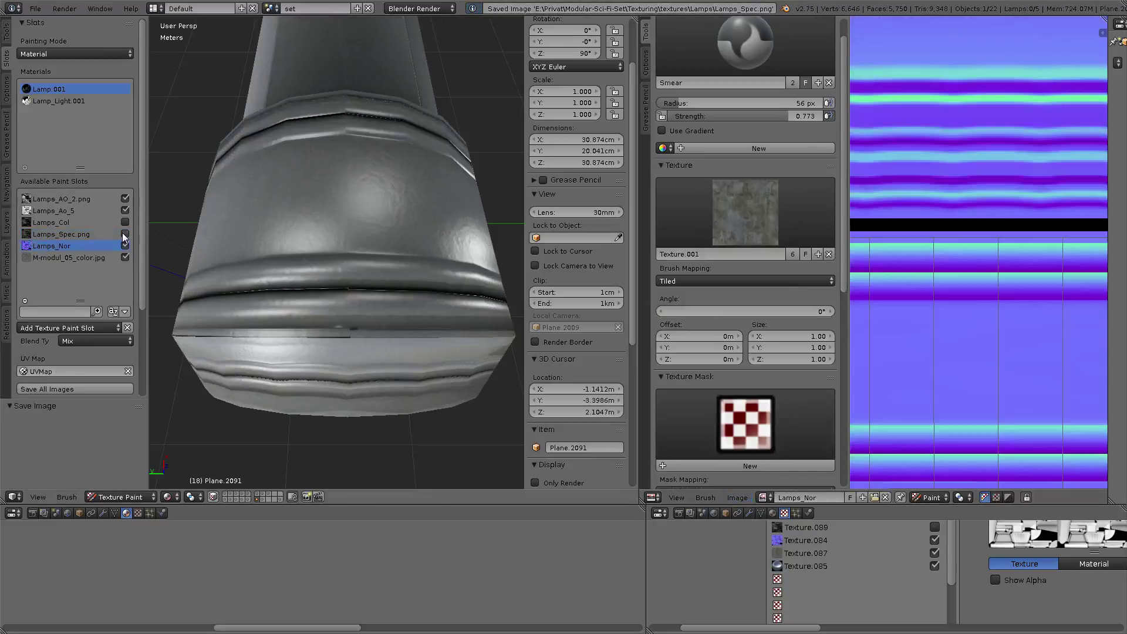
pyautogui.hotkey('shift', 'space')
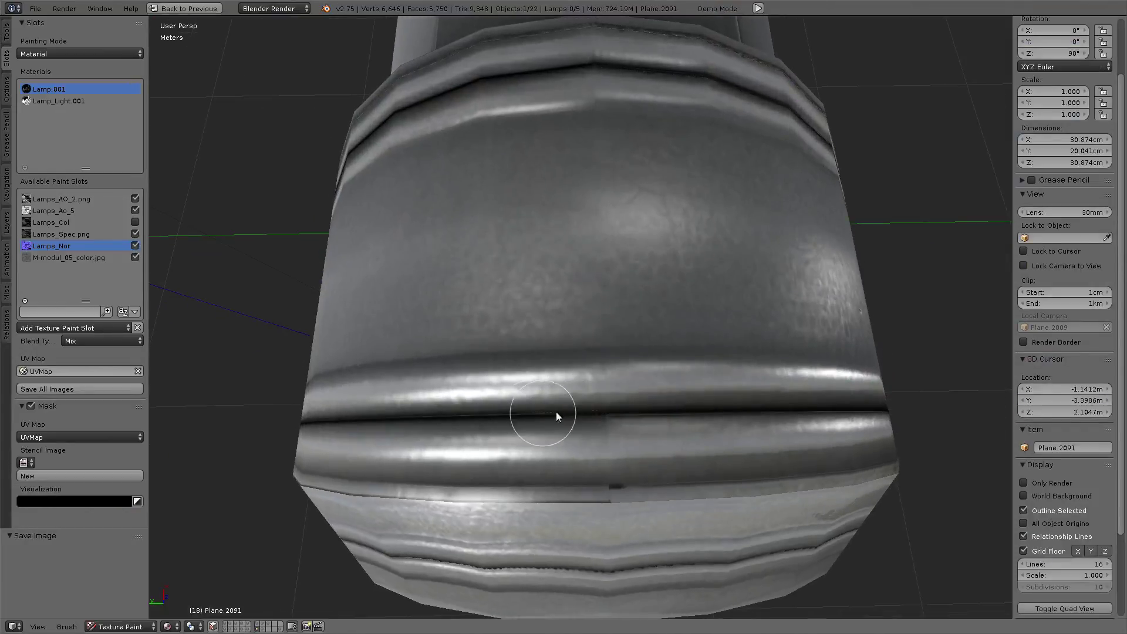
pyautogui.click(690, 389)
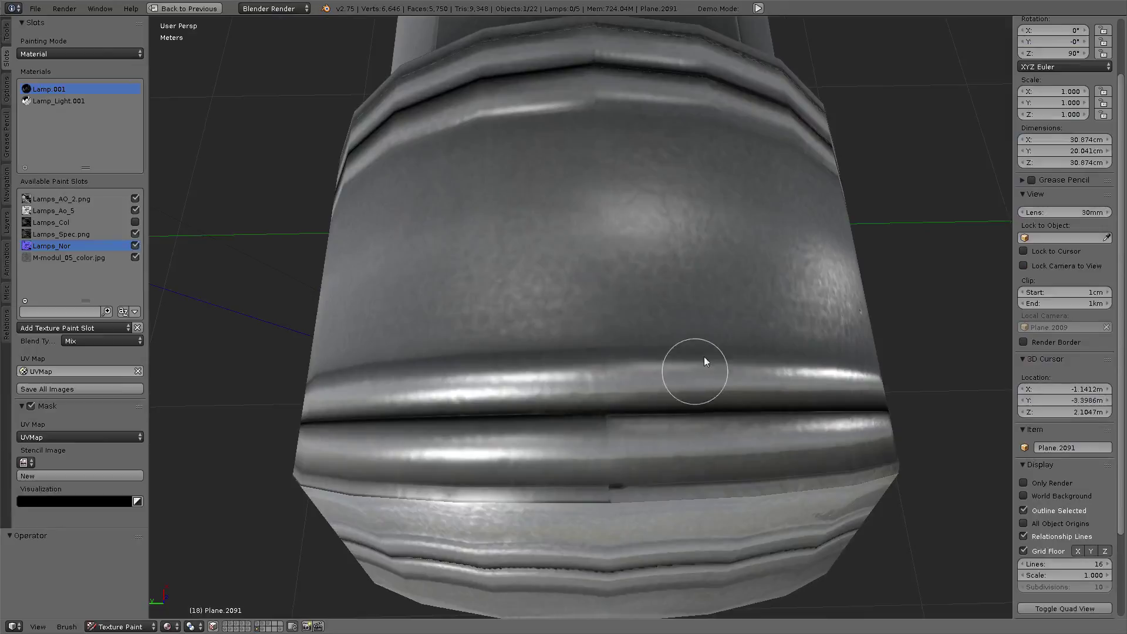
# - Inspect the Lamps_Nor normal map image, then return to the 3D view and orbit the pipe
pyautogui.hotkey('shift', 'F10')
pyautogui.scroll(-3, 538, 259)
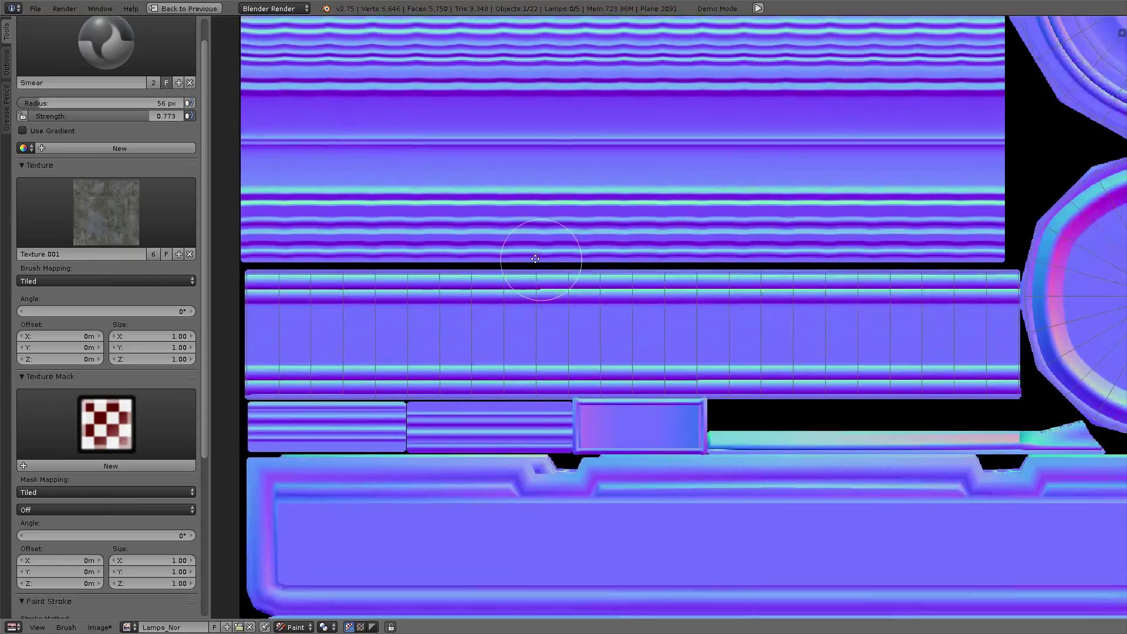
pyautogui.scroll(3, 580, 288)
pyautogui.moveTo(780, 300); pyautogui.dragTo(1075, 364, button='middle')
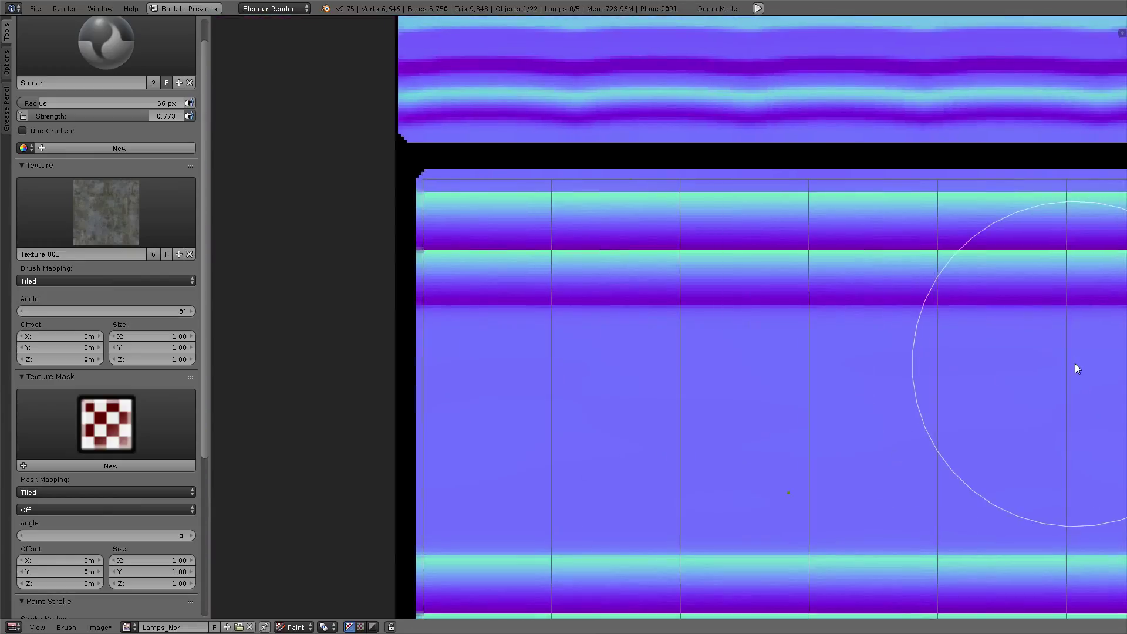
pyautogui.hotkey('shift', 'F5')
pyautogui.moveTo(437, 272)
pyautogui.mouseDown(button='middle')
pyautogui.moveTo(680, 284)
pyautogui.moveTo(481, 249)
pyautogui.moveTo(519, 274)
pyautogui.moveTo(640, 276)
pyautogui.moveTo(42, 303)
pyautogui.mouseUp(button='middle')
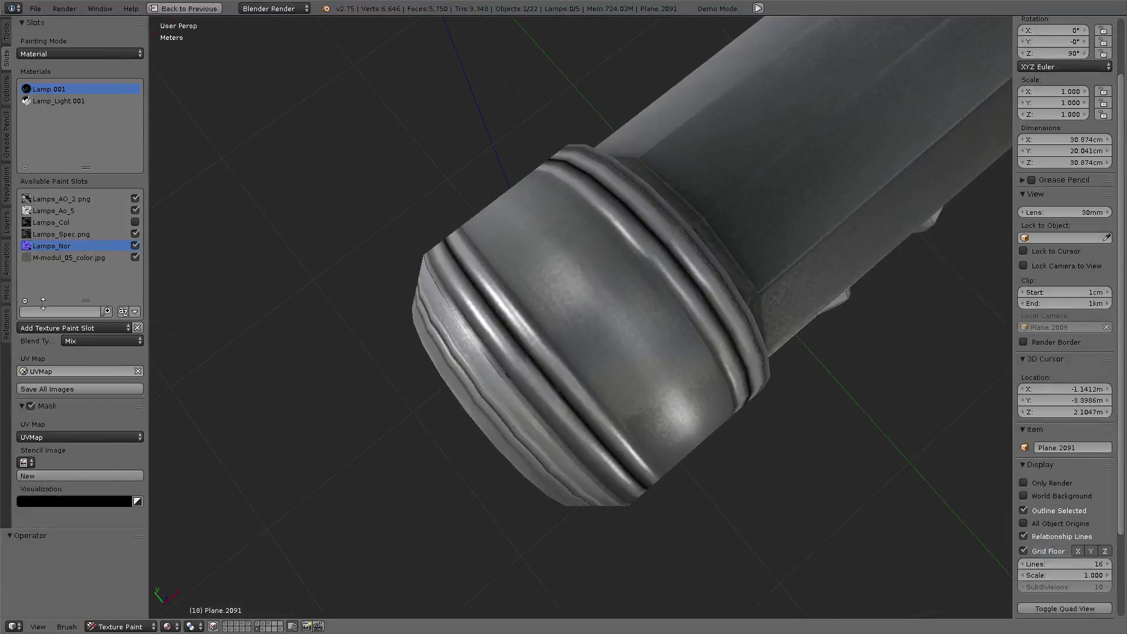
# - Enable the Lamps_Col slot, then view the pipe in Front Ortho and zoom in on the ring
pyautogui.click(72, 226)
pyautogui.click(135, 222)
pyautogui.moveTo(446, 241)
pyautogui.mouseDown(button='middle')
pyautogui.moveTo(721, 248)
pyautogui.moveTo(569, 290)
pyautogui.moveTo(687, 323)
pyautogui.moveTo(486, 321)
pyautogui.moveTo(676, 269)
pyautogui.moveTo(687, 156)
pyautogui.moveTo(667, 259)
pyautogui.moveTo(582, 203)
pyautogui.moveTo(735, 231)
pyautogui.moveTo(622, 239)
pyautogui.moveTo(833, 311)
pyautogui.moveTo(569, 259)
pyautogui.moveTo(717, 284)
pyautogui.moveTo(712, 322)
pyautogui.moveTo(695, 244)
pyautogui.moveTo(648, 341)
pyautogui.mouseUp(button='middle')
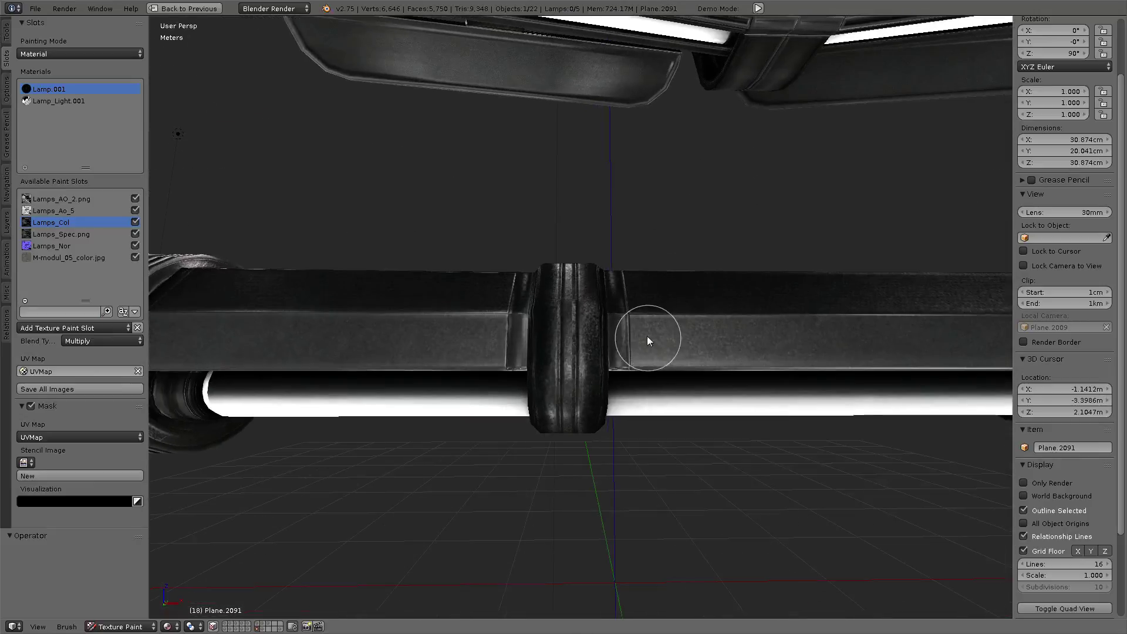
pyautogui.press('KP_1')
pyautogui.scroll(2, 650, 308)
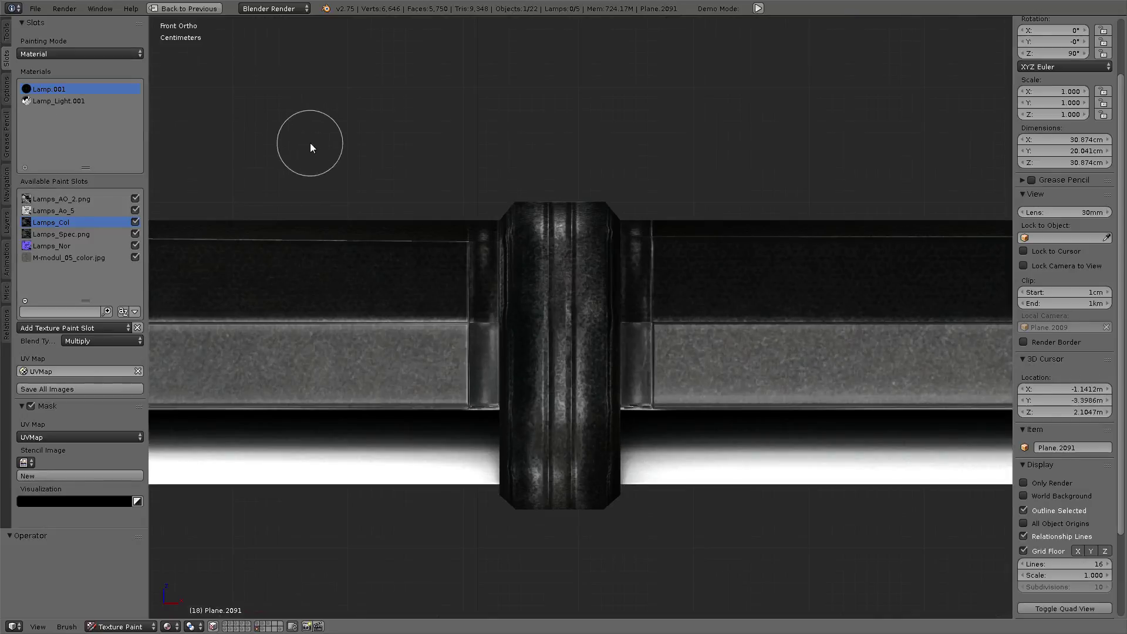
# - Pick the F Brush and shrink its radius to 20 px
pyautogui.click(6, 33)
pyautogui.click(73, 76)
pyautogui.click(53, 131)
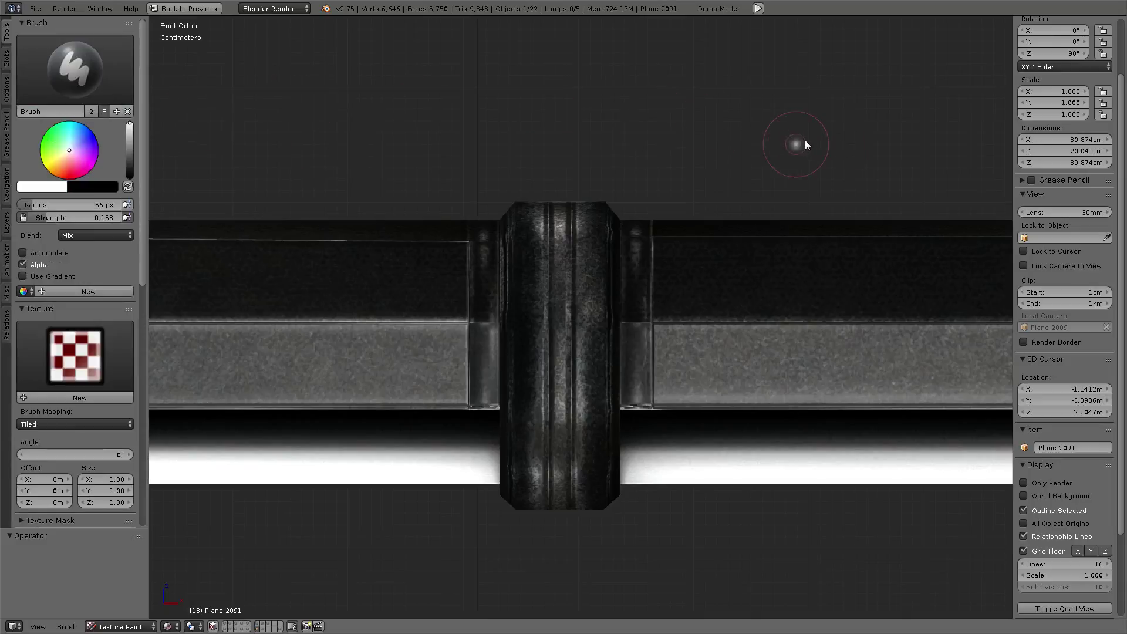
pyautogui.click(772, 143)
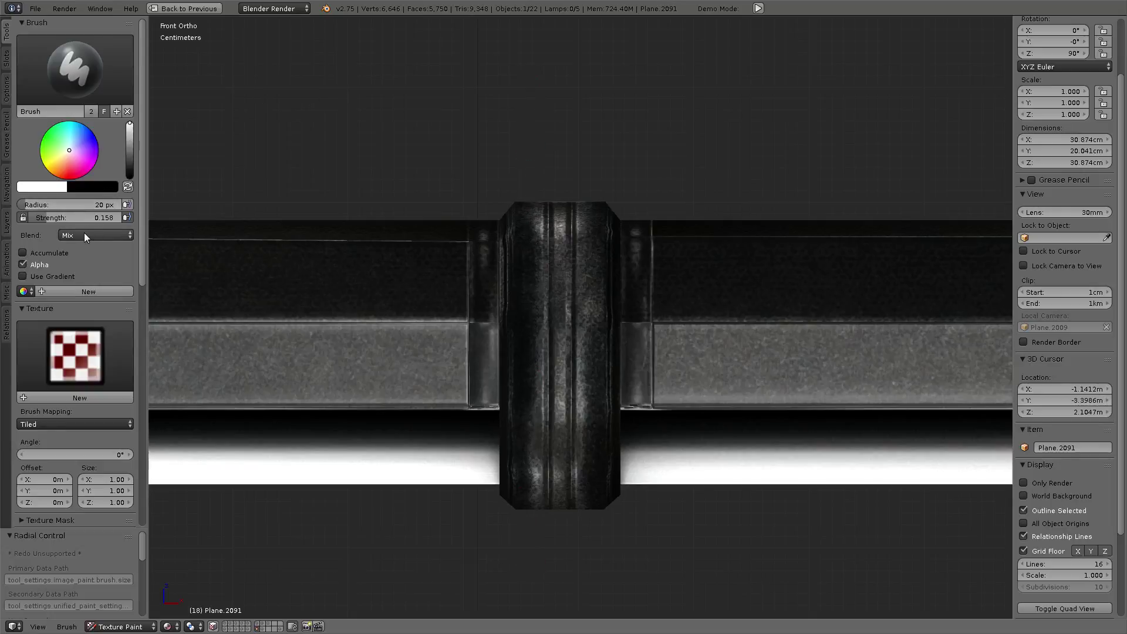
# - Select Plane.2111 in Object Mode and return to Texture Paint on it
pyautogui.click(121, 626)
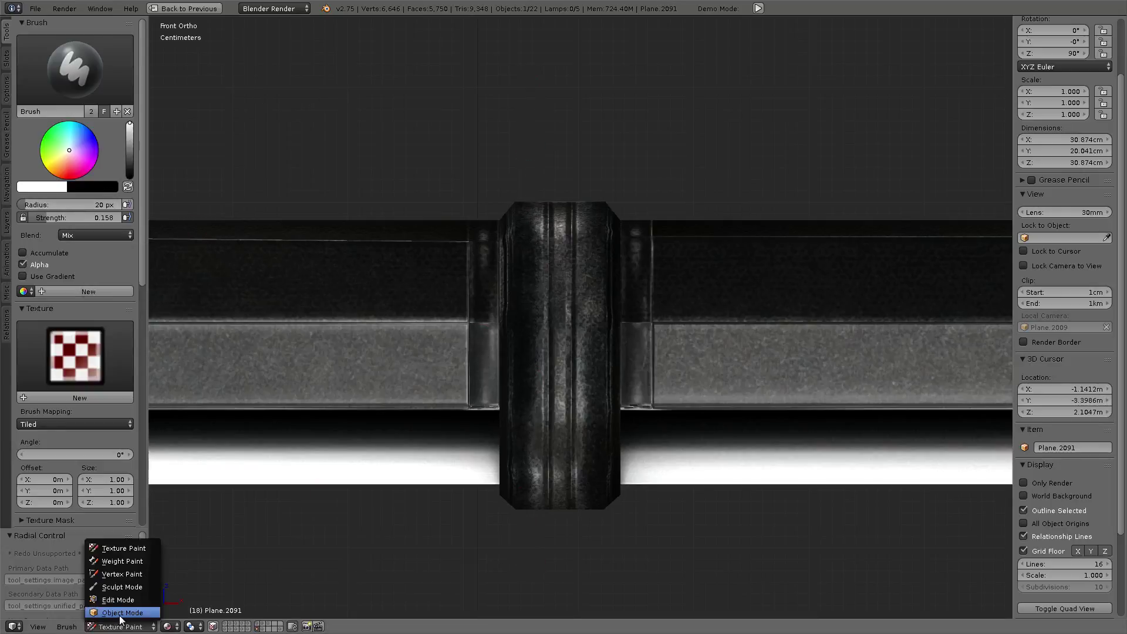
pyautogui.press('Return')
pyautogui.click(167, 627)
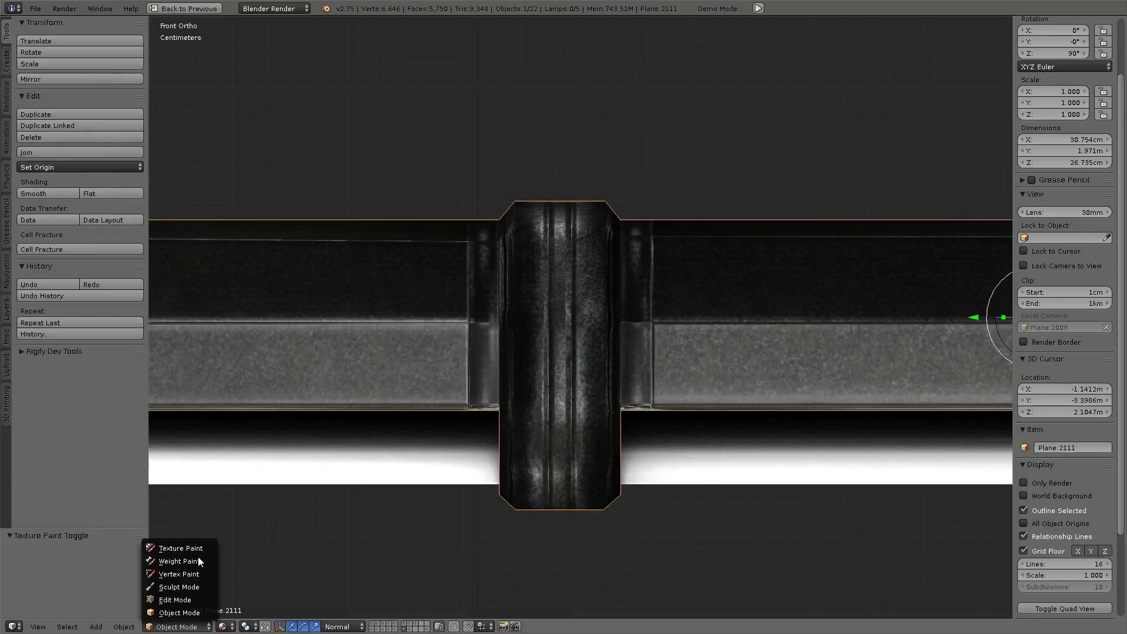
pyautogui.click(185, 548)
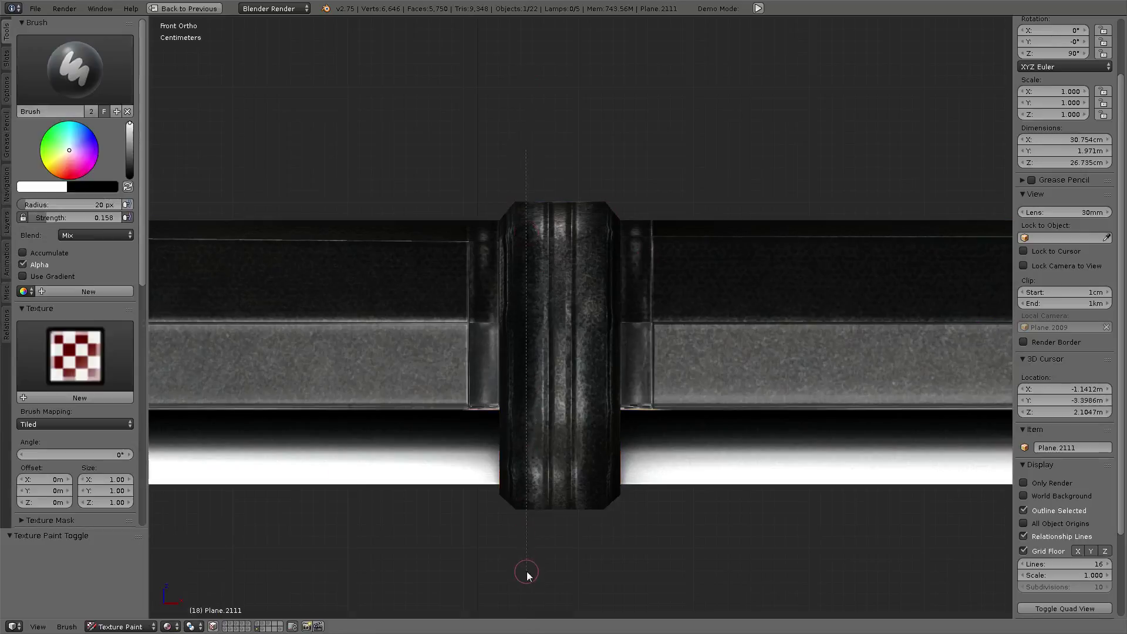
# - Raise brush strength to 0.332 and paint straight vertical lines down the ring
pyautogui.moveTo(527, 572); pyautogui.dragTo(532, 141)
pyautogui.moveTo(122, 220); pyautogui.dragTo(141, 220)
pyautogui.moveTo(531, 145); pyautogui.dragTo(534, 597)
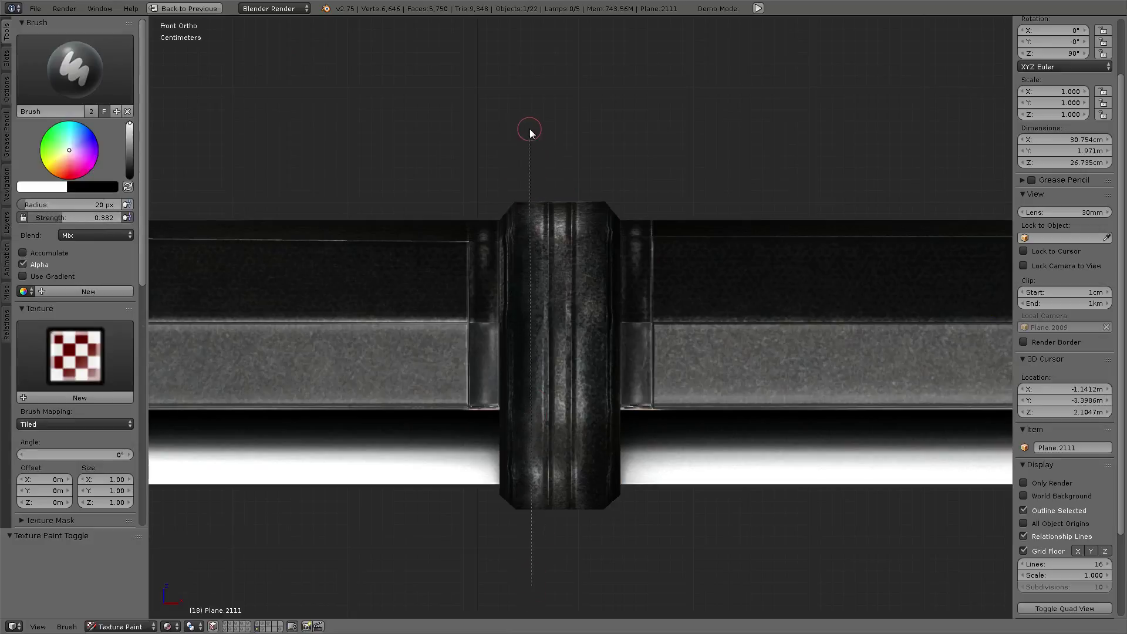
pyautogui.moveTo(530, 131); pyautogui.dragTo(523, 584)
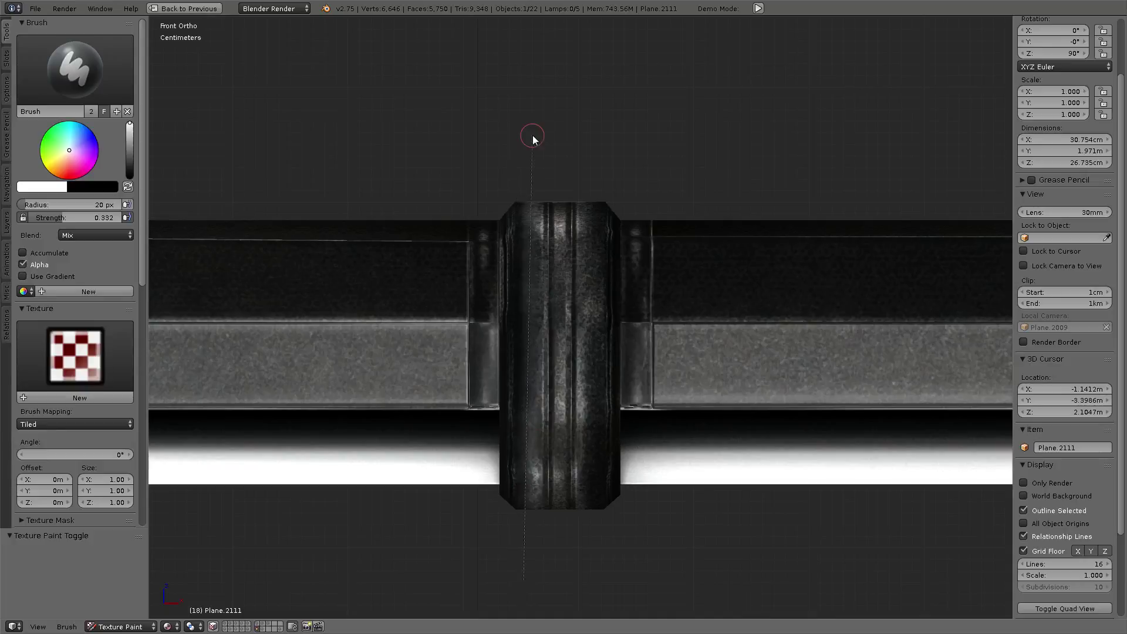
pyautogui.moveTo(563, 144); pyautogui.dragTo(564, 555)
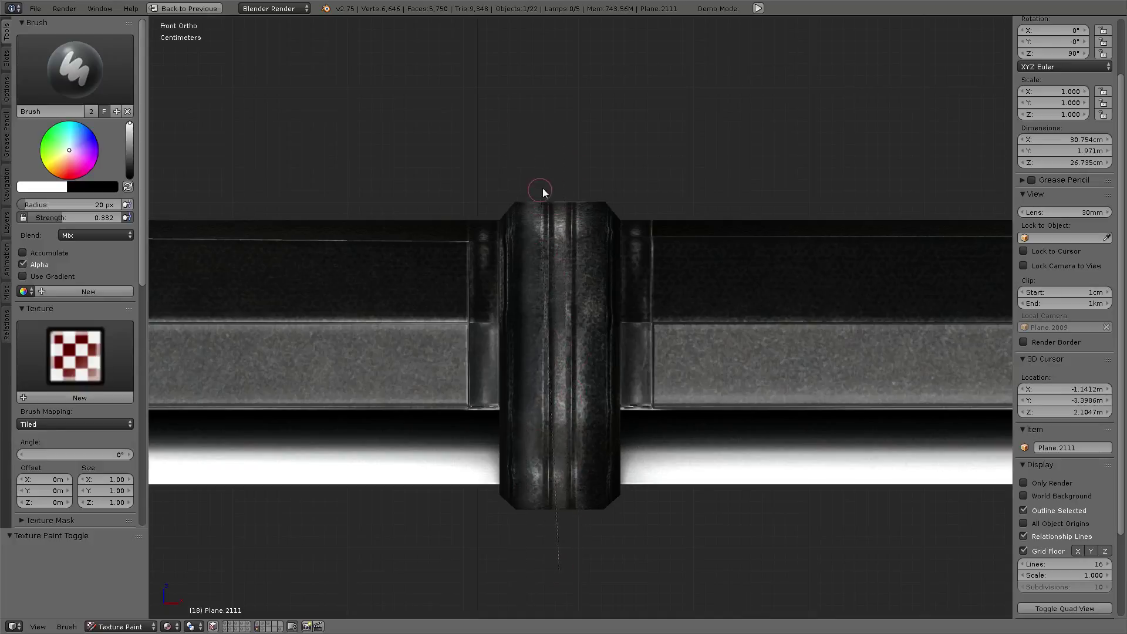
pyautogui.moveTo(591, 154); pyautogui.dragTo(595, 341)
pyautogui.moveTo(585, 123); pyautogui.dragTo(592, 587)
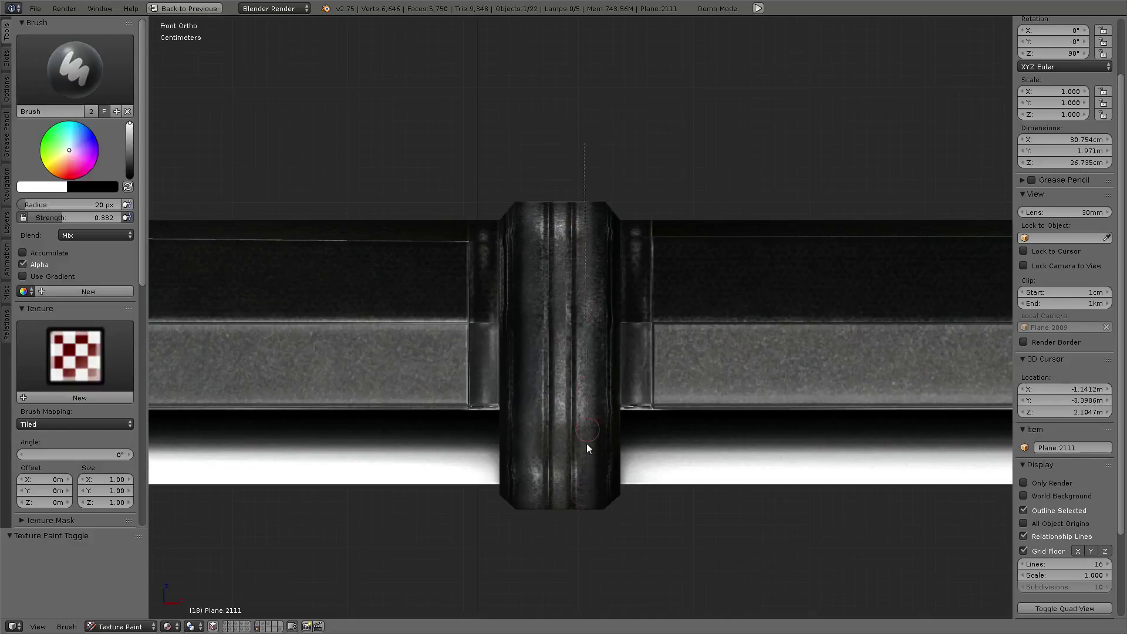
pyautogui.moveTo(588, 558); pyautogui.dragTo(531, 330, button='middle')
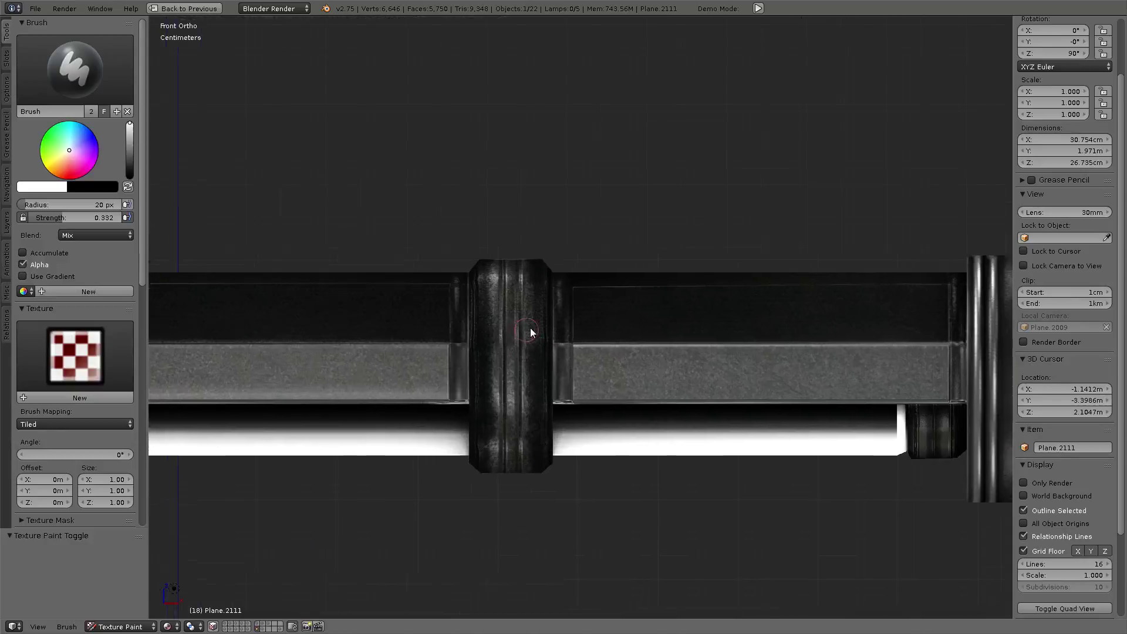
# - At 0.845 strength, paint bright vertical highlights across the ring cylinders
pyautogui.moveTo(68, 217); pyautogui.dragTo(126, 217)
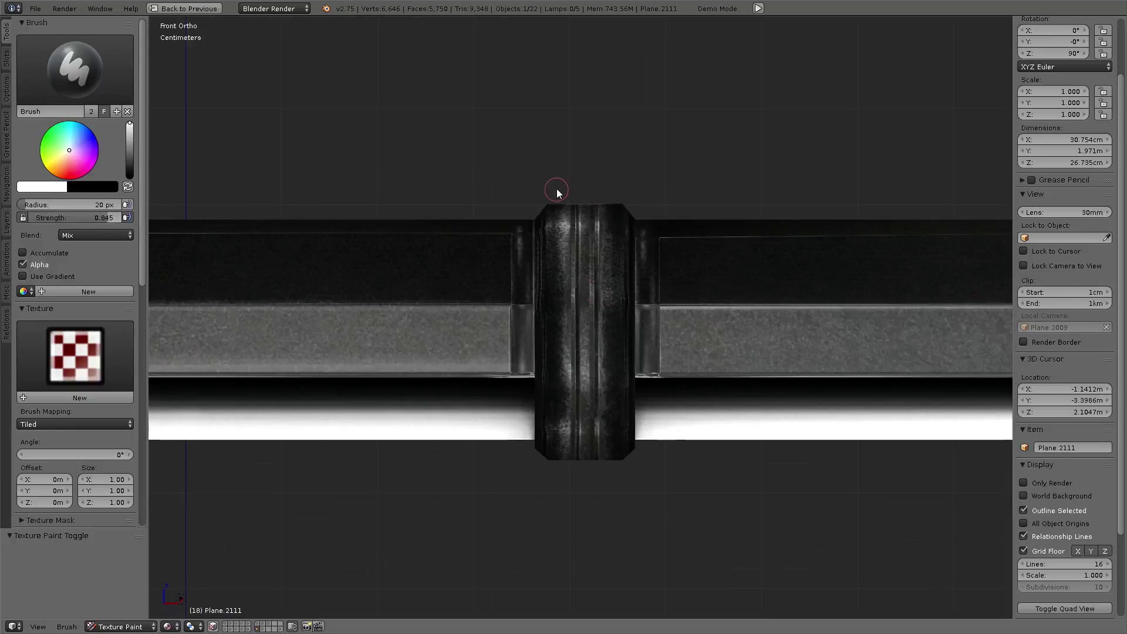
pyautogui.moveTo(556, 191); pyautogui.dragTo(561, 548)
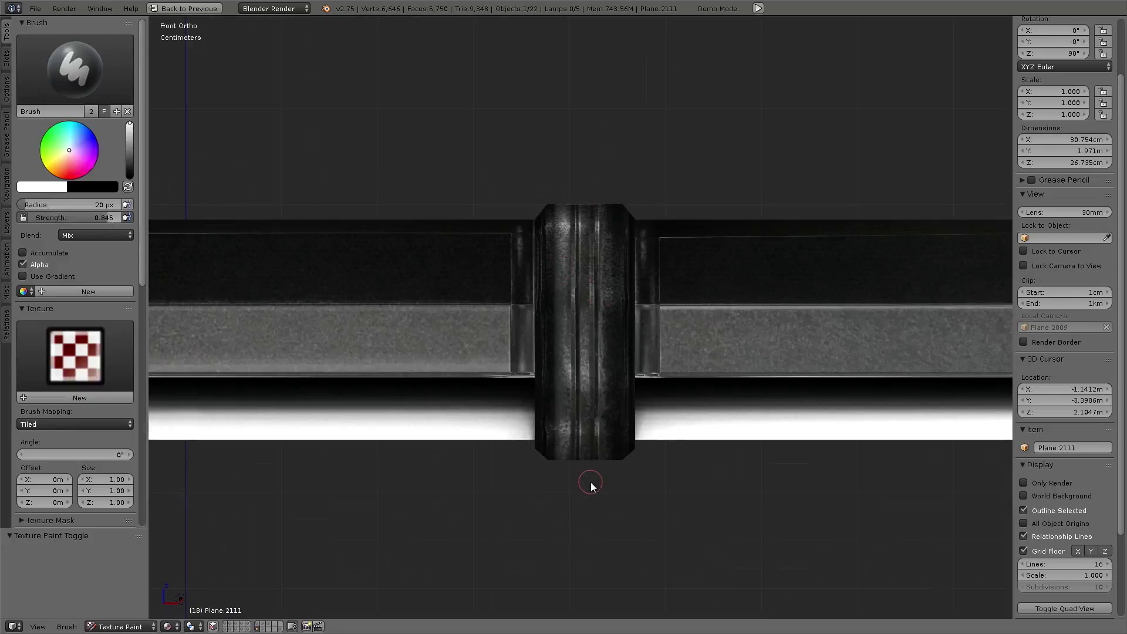
pyautogui.moveTo(587, 220)
pyautogui.mouseDown()
pyautogui.moveTo(582, 138)
pyautogui.moveTo(587, 533)
pyautogui.moveTo(608, 459)
pyautogui.mouseUp()
pyautogui.moveTo(613, 108); pyautogui.dragTo(613, 108)
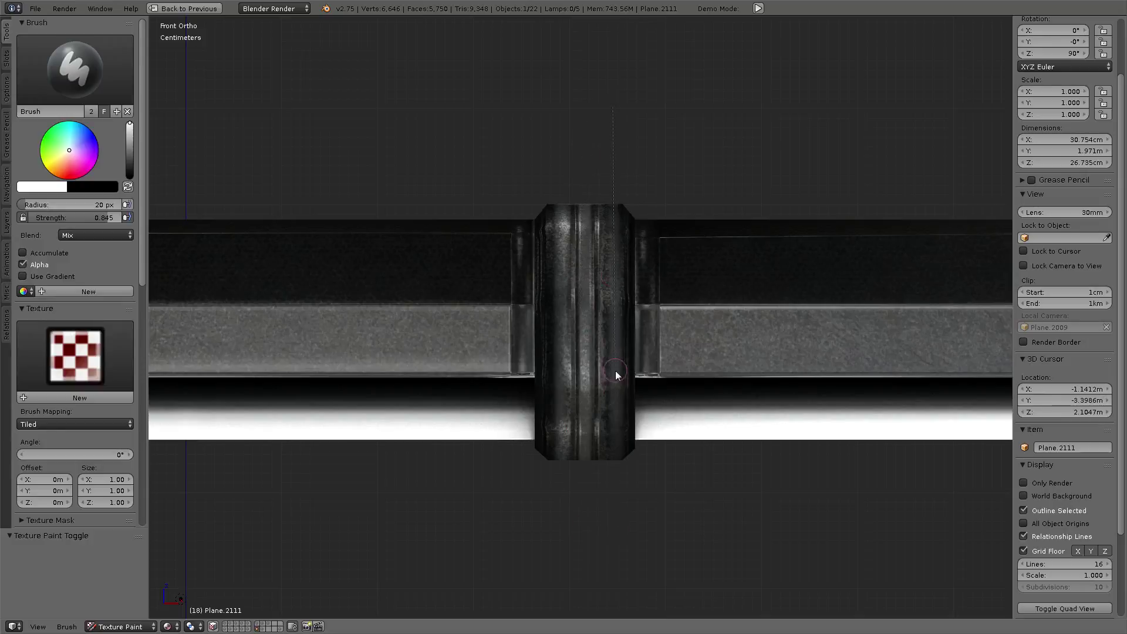
pyautogui.moveTo(606, 504); pyautogui.dragTo(609, 144)
pyautogui.moveTo(587, 279); pyautogui.dragTo(584, 133)
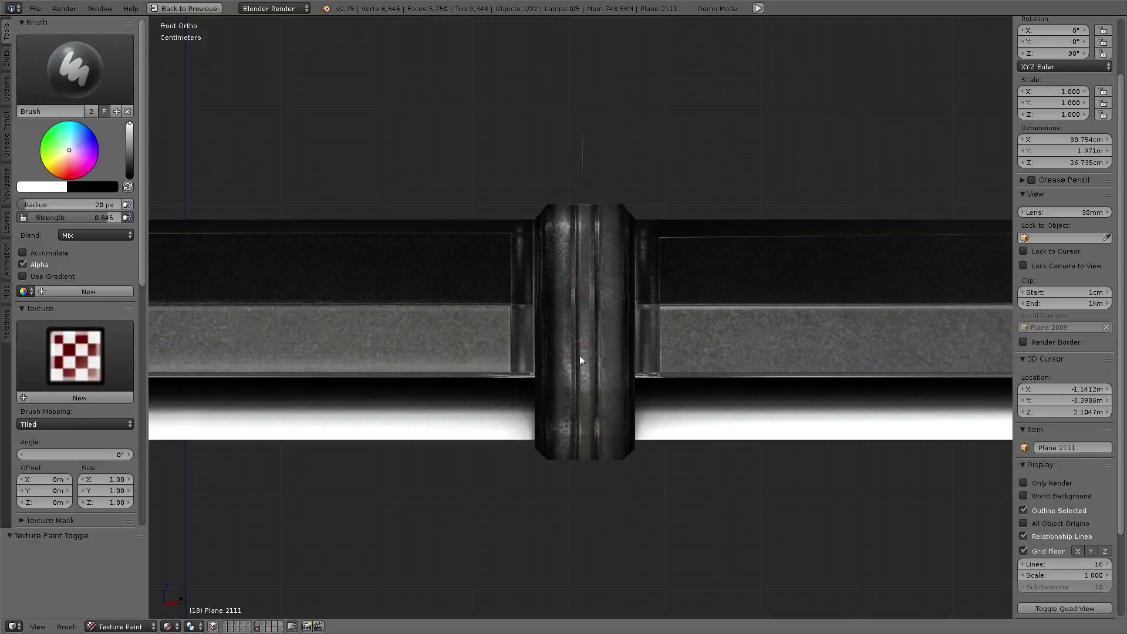
pyautogui.moveTo(563, 515); pyautogui.dragTo(560, 132)
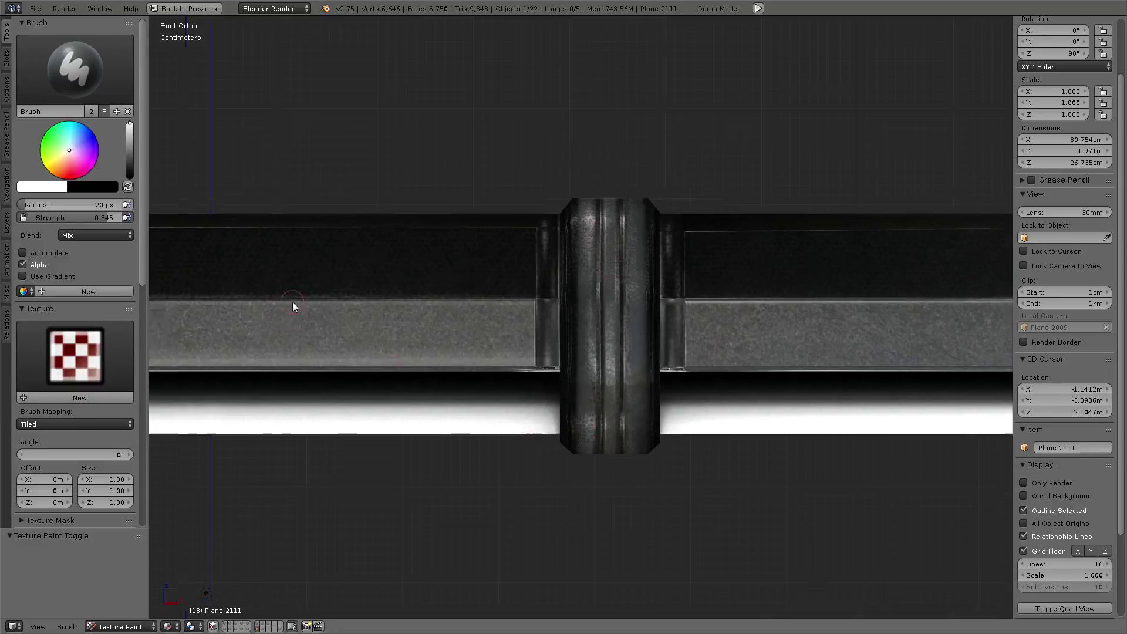
pyautogui.keyDown('shift'); pyautogui.moveTo(558, 496); pyautogui.dragTo(423, 443, button='middle'); pyautogui.keyUp('shift')
pyautogui.moveTo(437, 110); pyautogui.dragTo(453, 433)
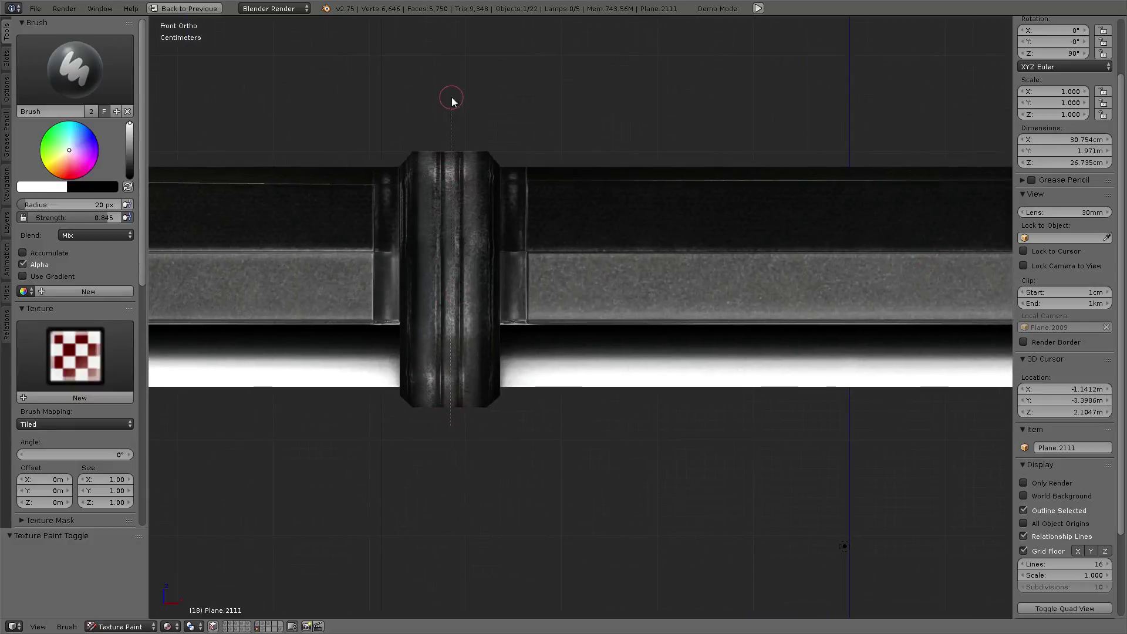
pyautogui.moveTo(452, 100); pyautogui.dragTo(453, 100)
# - Switch to Back Ortho view and paint bright vertical lines up the ring
pyautogui.moveTo(474, 246); pyautogui.dragTo(475, 461)
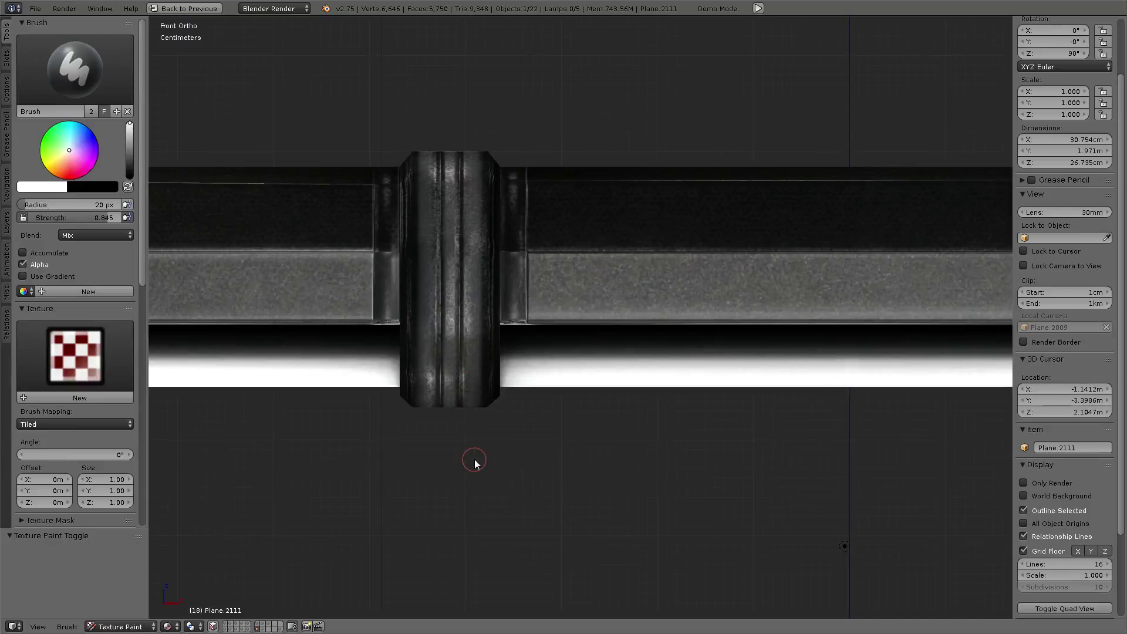
pyautogui.press('ctrl+KP_1')
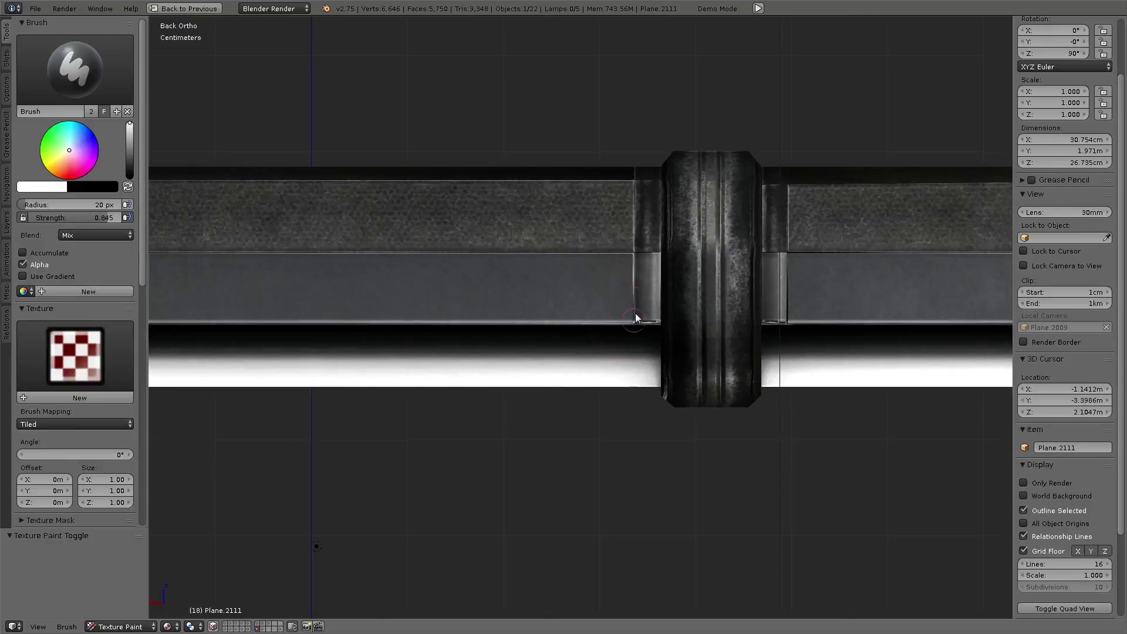
pyautogui.moveTo(687, 111)
pyautogui.mouseDown()
pyautogui.moveTo(693, 495)
pyautogui.moveTo(681, 176)
pyautogui.mouseUp()
pyautogui.moveTo(678, 506); pyautogui.dragTo(684, 272)
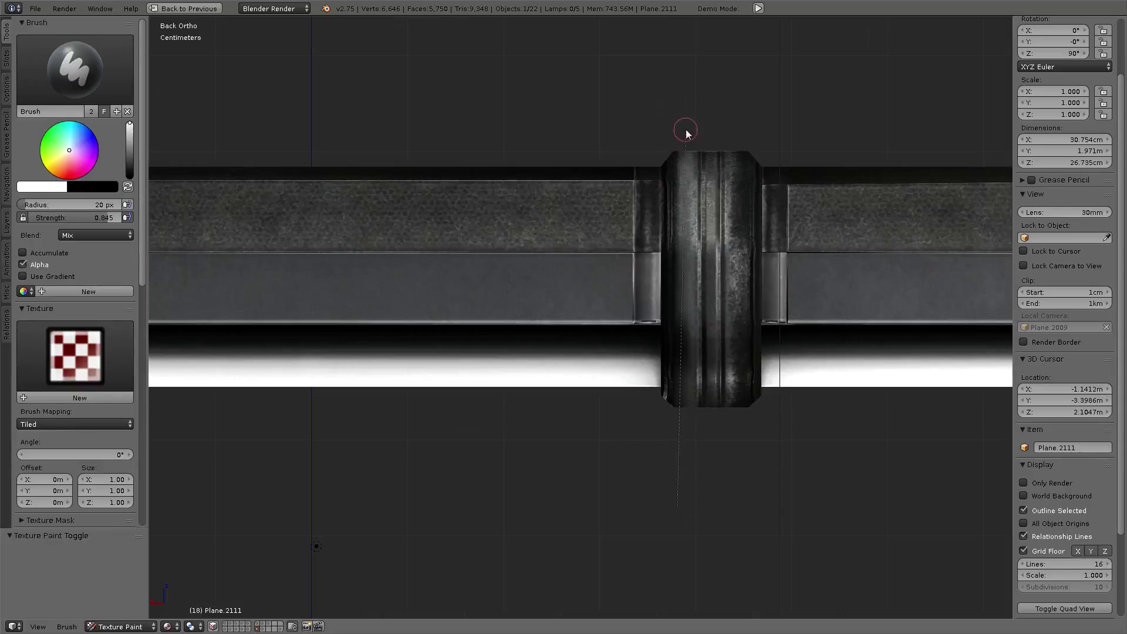
pyautogui.moveTo(716, 459); pyautogui.dragTo(737, 144)
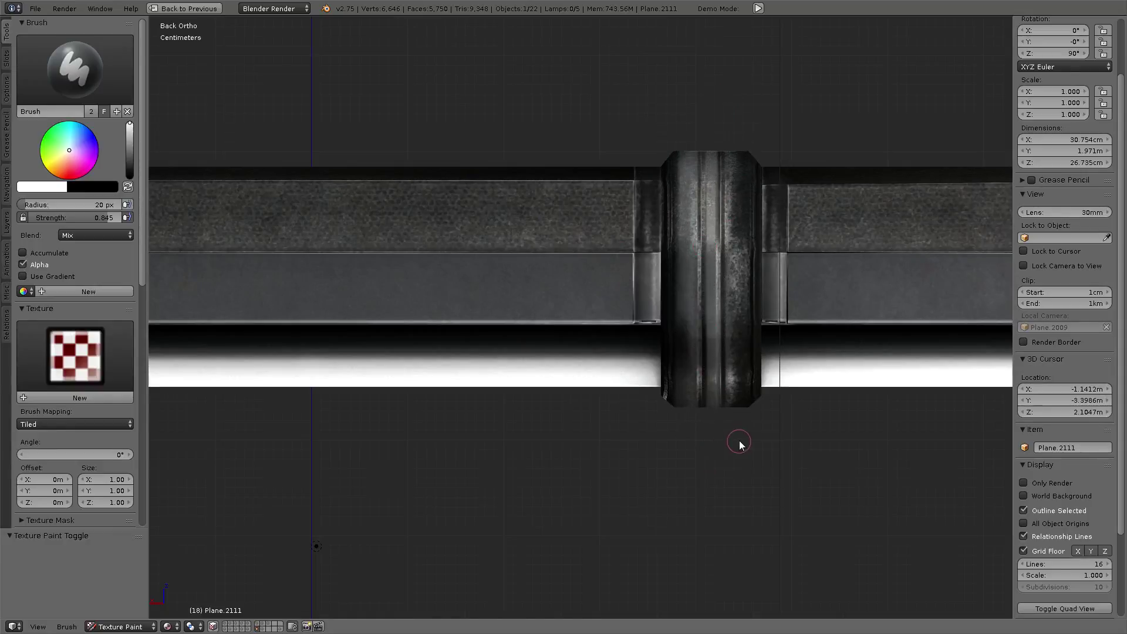
pyautogui.moveTo(740, 439)
pyautogui.mouseDown()
pyautogui.moveTo(755, 113)
pyautogui.moveTo(737, 83)
pyautogui.moveTo(748, 427)
pyautogui.mouseUp()
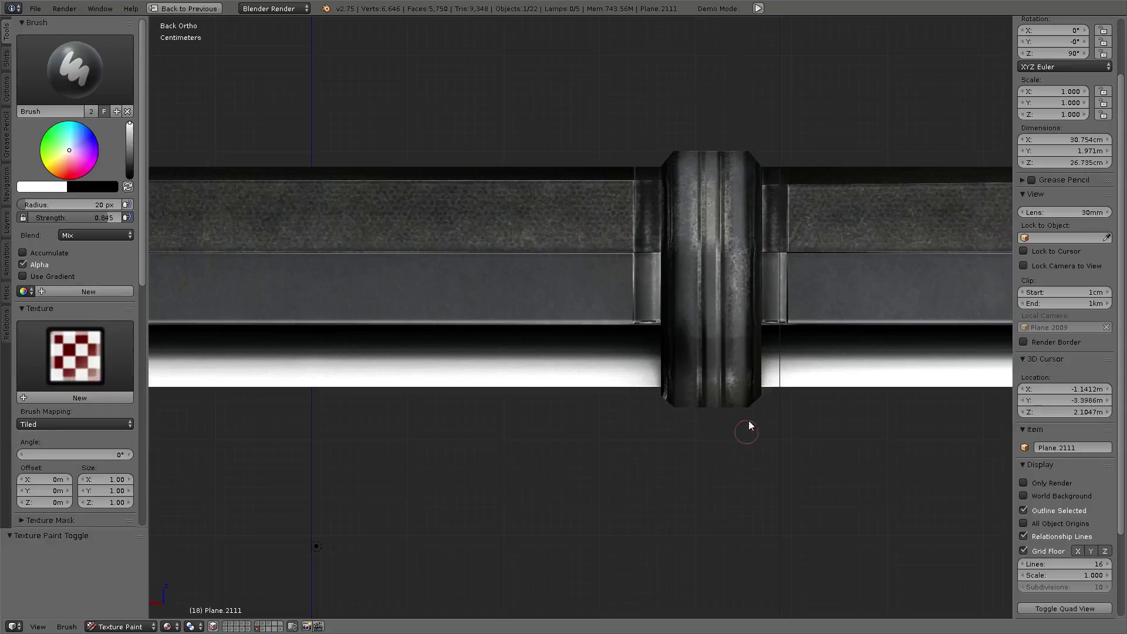
# - Pan to the next ring section and paint more light vertical streaks down it
pyautogui.moveTo(255, 348)
pyautogui.keyDown('shift'); pyautogui.mouseDown(button='middle')
pyautogui.moveTo(998, 358)
pyautogui.moveTo(607, 306)
pyautogui.mouseUp(button='middle'); pyautogui.keyUp('shift')
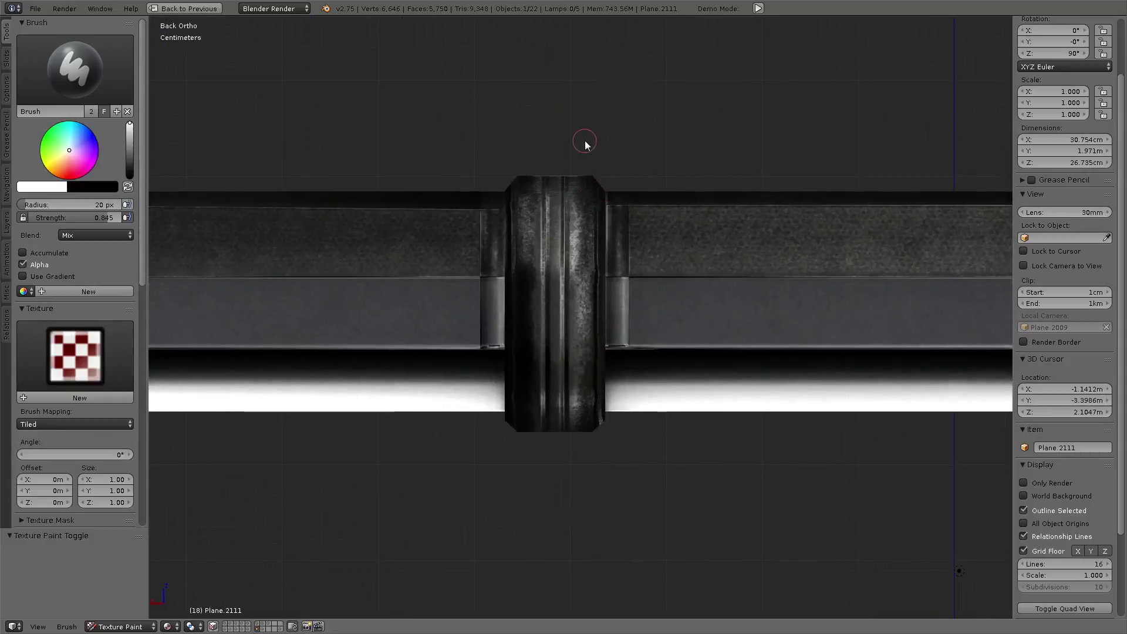
pyautogui.moveTo(576, 531)
pyautogui.mouseDown()
pyautogui.moveTo(568, 104)
pyautogui.moveTo(594, 515)
pyautogui.mouseUp()
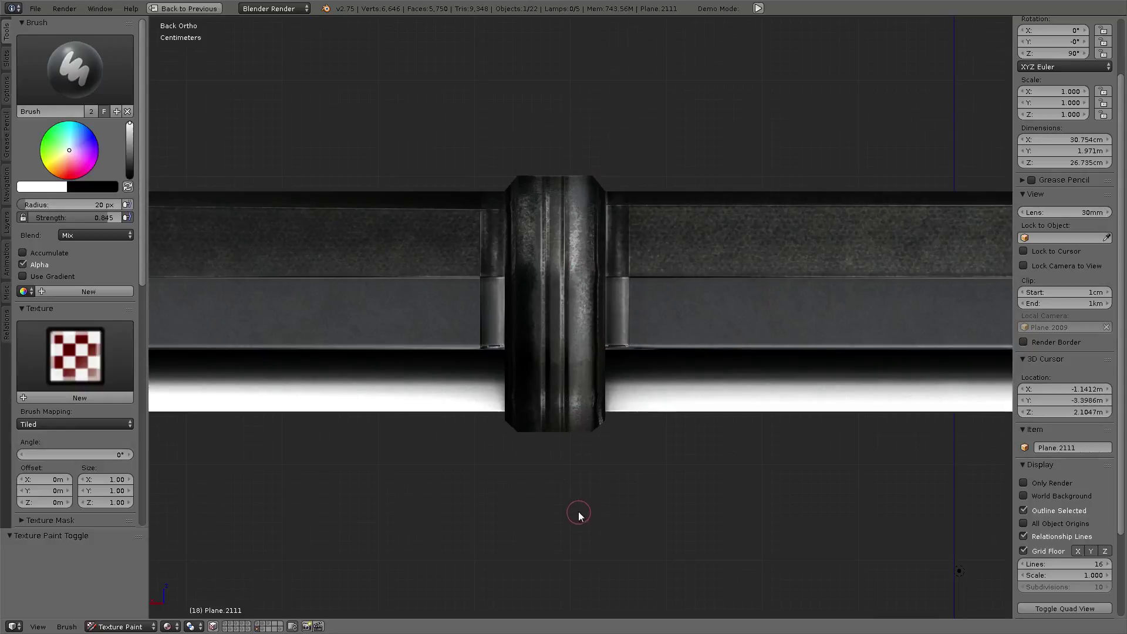
pyautogui.moveTo(582, 118); pyautogui.dragTo(560, 100)
pyautogui.moveTo(568, 455); pyautogui.dragTo(556, 491)
pyautogui.moveTo(554, 63); pyautogui.dragTo(556, 519)
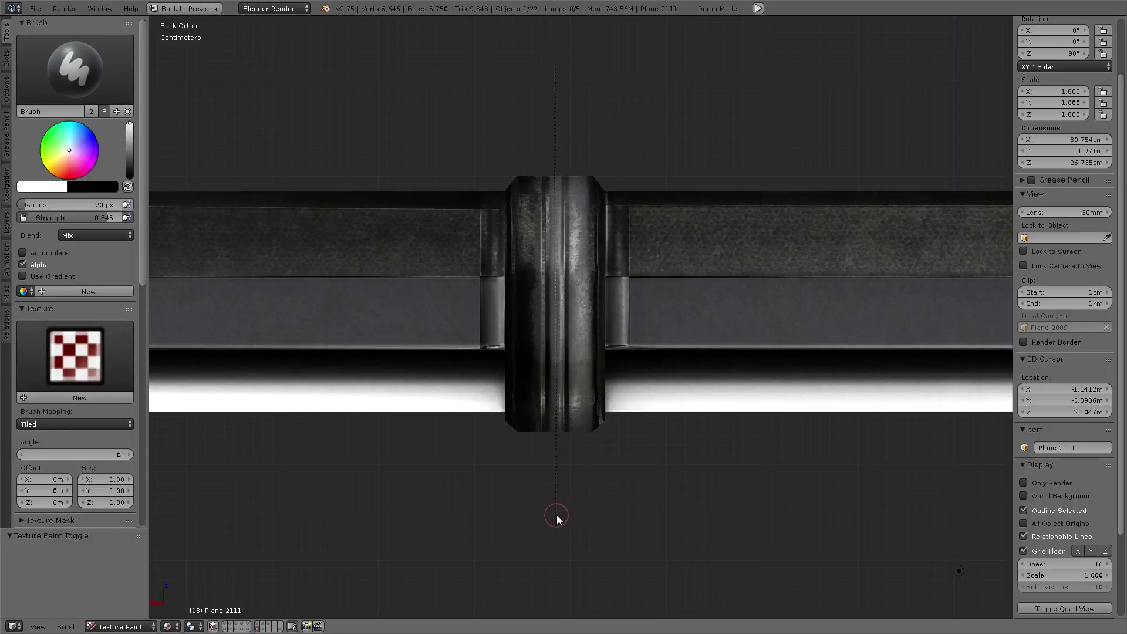
pyautogui.moveTo(514, 428); pyautogui.dragTo(526, 115)
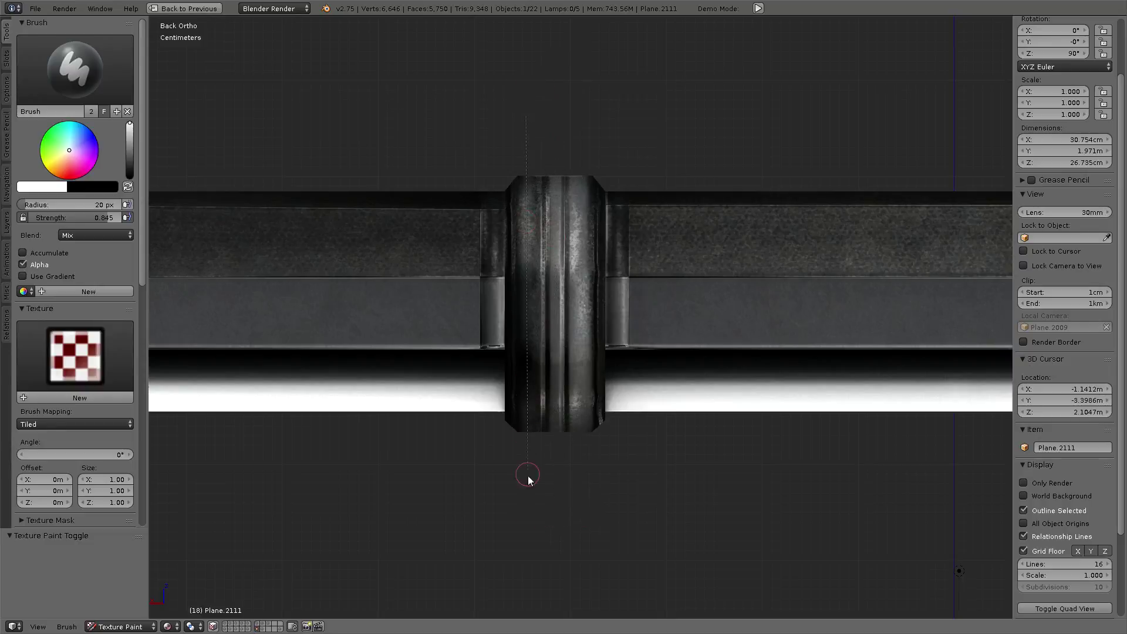
pyautogui.moveTo(528, 480); pyautogui.dragTo(528, 481)
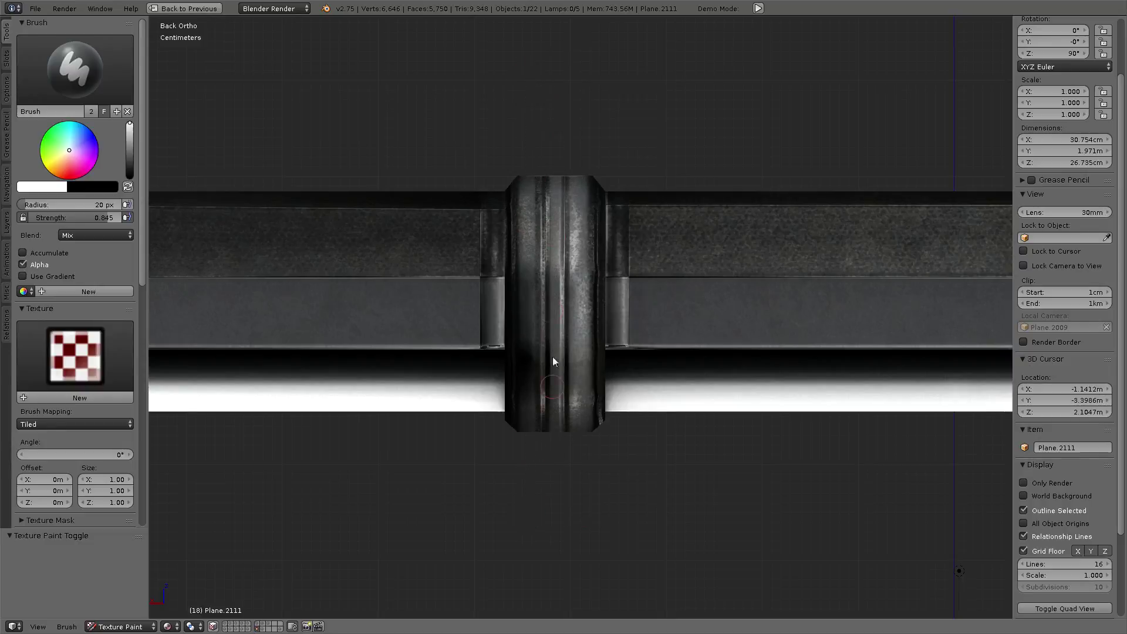
# - Maximize the texture image view and paint a white band along the striped panel
pyautogui.hotkey('ctrl', 'space')
pyautogui.hotkey('ctrl', 'space')
pyautogui.scroll(-3, 812, 280)
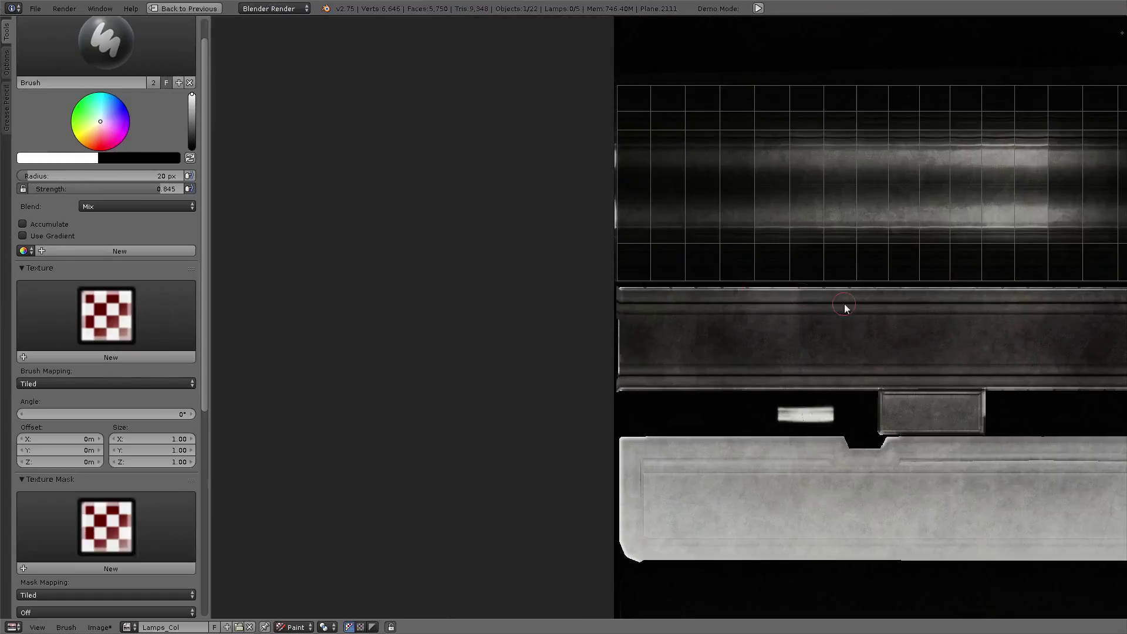
pyautogui.scroll(-5, 776, 227)
pyautogui.scroll(3, 565, 199)
pyautogui.scroll(3, 565, 200)
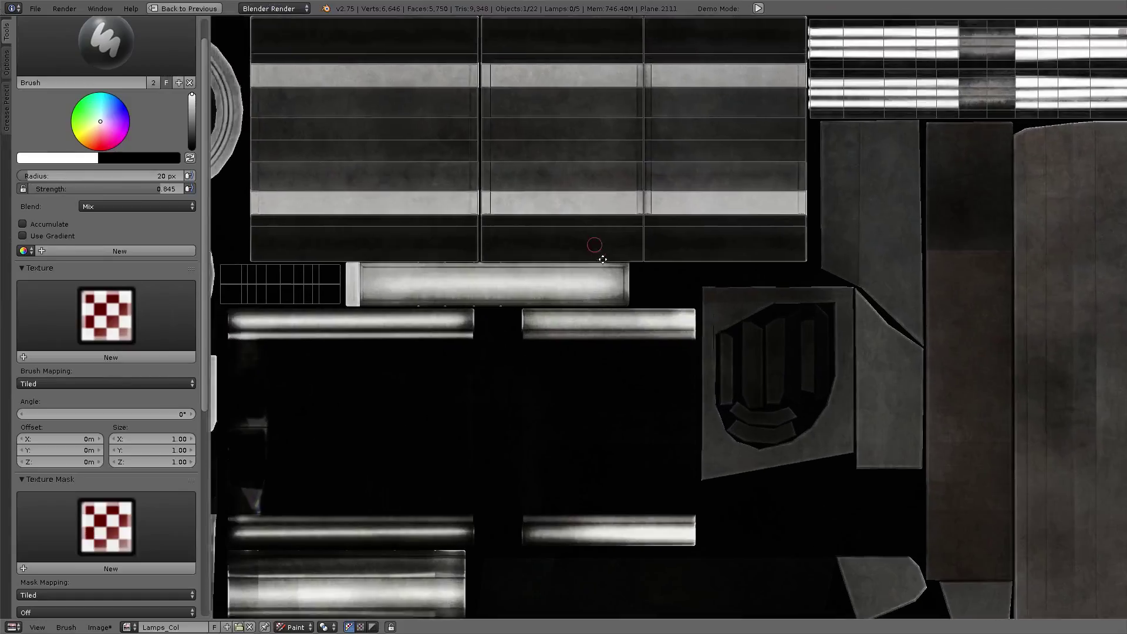
pyautogui.moveTo(597, 246)
pyautogui.mouseDown(button='middle')
pyautogui.moveTo(969, 163)
pyautogui.moveTo(552, 269)
pyautogui.mouseUp(button='middle')
pyautogui.scroll(2, 553, 269)
pyautogui.scroll(2, 768, 305)
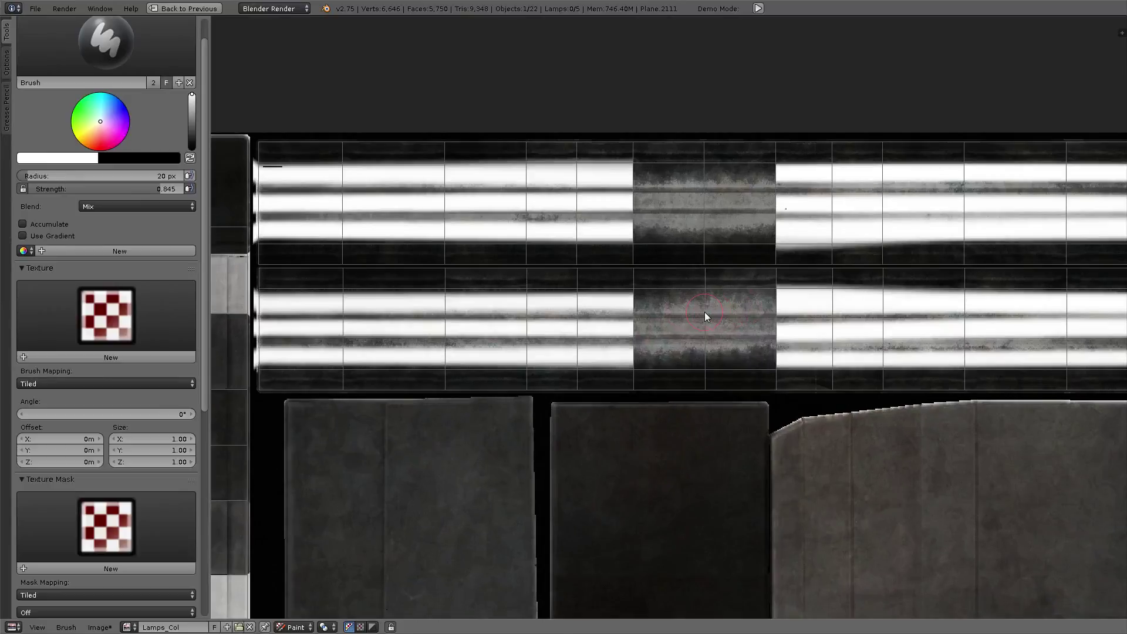
pyautogui.scroll(2, 705, 314)
pyautogui.moveTo(628, 304)
pyautogui.mouseDown()
pyautogui.moveTo(843, 304)
pyautogui.moveTo(230, 306)
pyautogui.mouseUp()
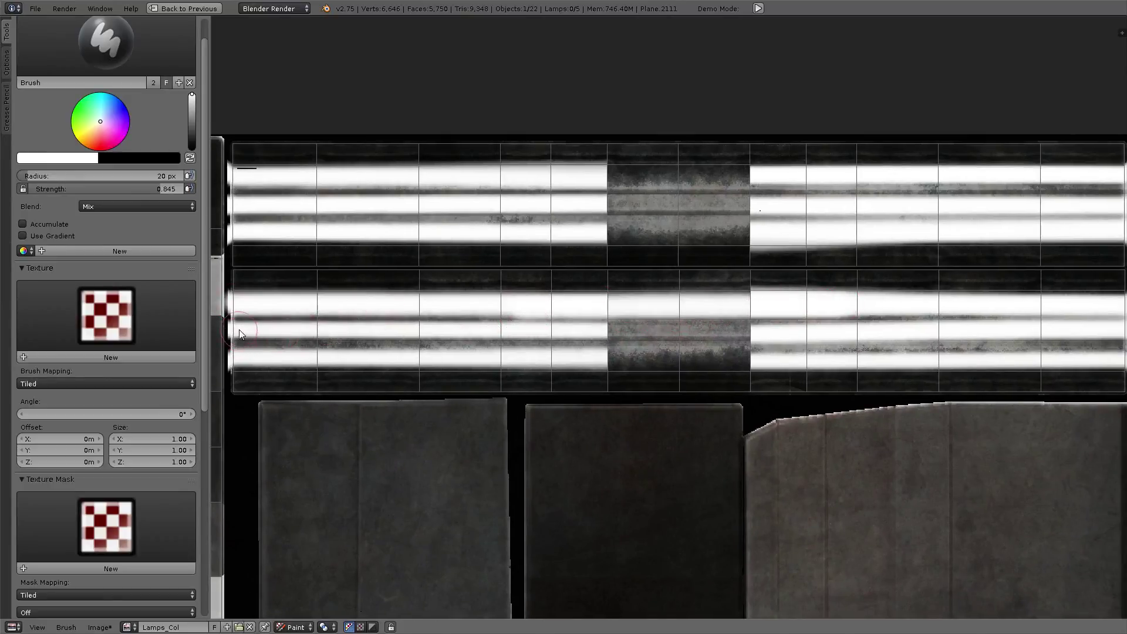
# - At 8 px radius, paint straight white lines along the strip bands, then set colour to black
pyautogui.press('f')
pyautogui.click(620, 312)
pyautogui.moveTo(247, 329)
pyautogui.mouseDown()
pyautogui.moveTo(954, 329)
pyautogui.moveTo(508, 334)
pyautogui.moveTo(914, 333)
pyautogui.moveTo(547, 338)
pyautogui.moveTo(902, 332)
pyautogui.mouseUp()
pyautogui.moveTo(903, 337)
pyautogui.mouseDown()
pyautogui.moveTo(494, 337)
pyautogui.moveTo(845, 354)
pyautogui.moveTo(506, 362)
pyautogui.moveTo(887, 364)
pyautogui.moveTo(514, 364)
pyautogui.mouseUp()
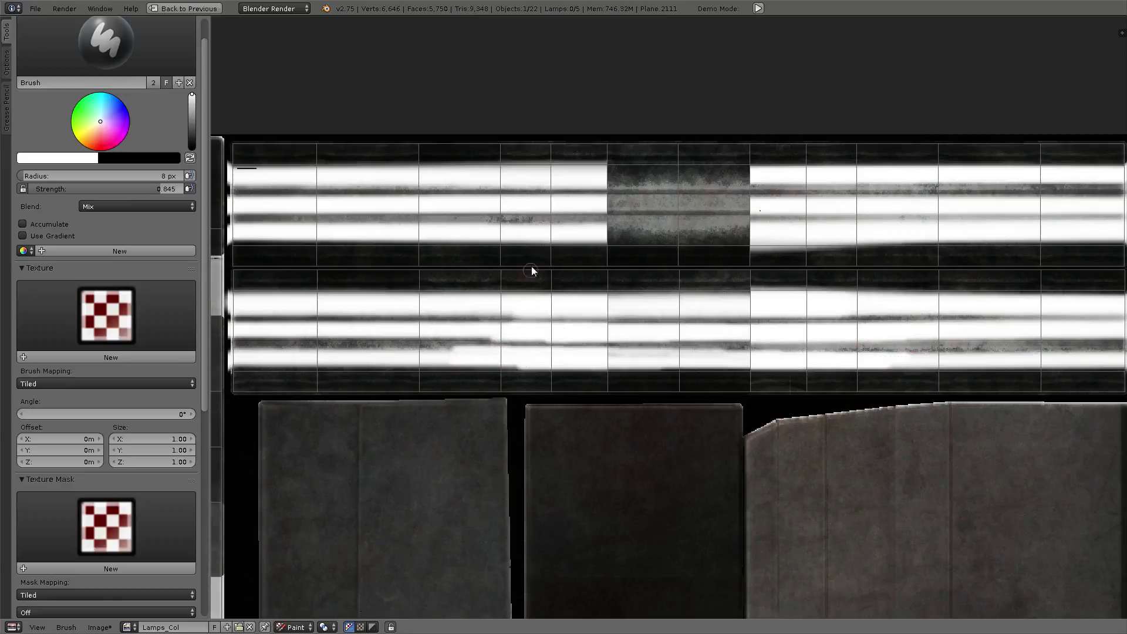
pyautogui.moveTo(551, 237)
pyautogui.mouseDown()
pyautogui.moveTo(901, 236)
pyautogui.moveTo(466, 242)
pyautogui.moveTo(912, 229)
pyautogui.moveTo(502, 237)
pyautogui.moveTo(836, 237)
pyautogui.moveTo(461, 209)
pyautogui.moveTo(861, 202)
pyautogui.moveTo(555, 199)
pyautogui.mouseUp()
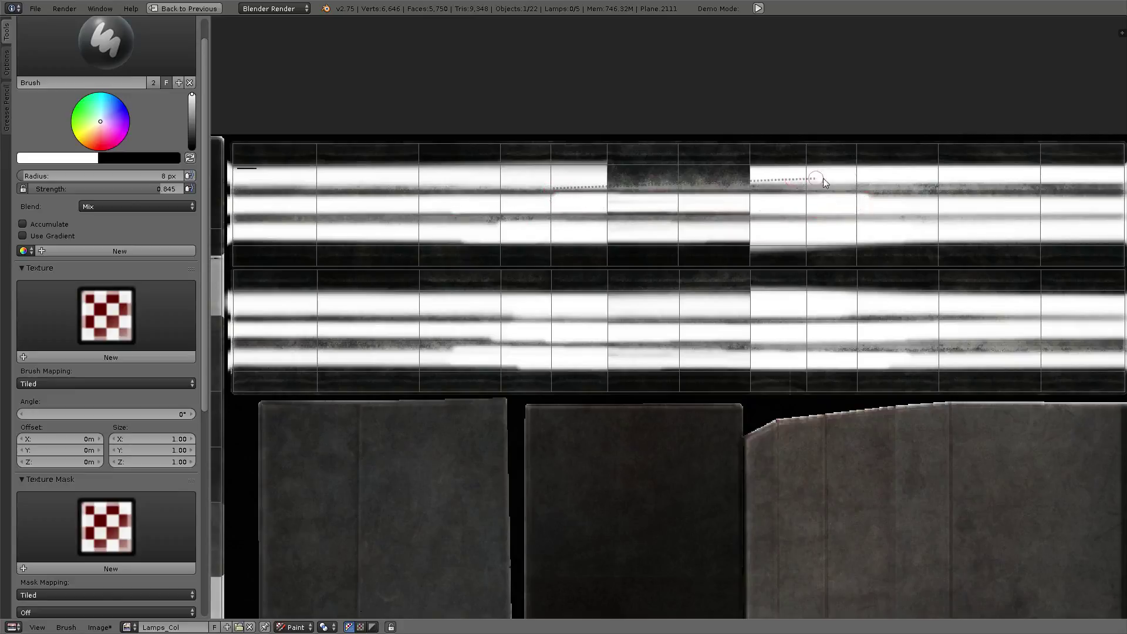
pyautogui.moveTo(823, 177)
pyautogui.mouseDown()
pyautogui.moveTo(878, 176)
pyautogui.moveTo(531, 171)
pyautogui.moveTo(845, 175)
pyautogui.moveTo(565, 175)
pyautogui.mouseUp()
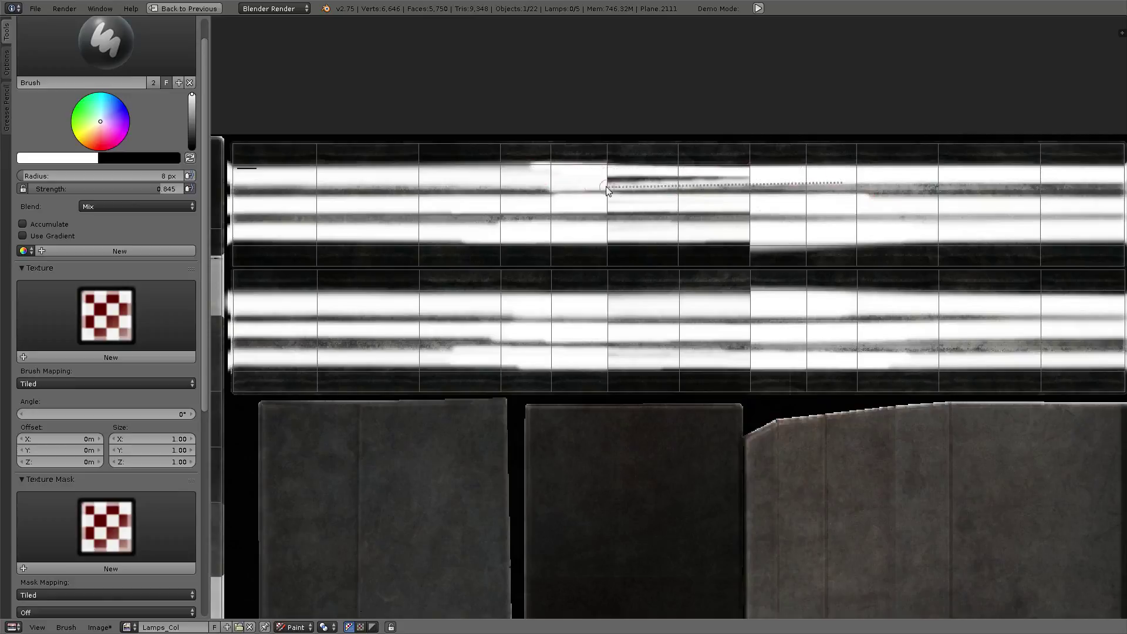
pyautogui.moveTo(807, 174)
pyautogui.mouseDown()
pyautogui.moveTo(552, 172)
pyautogui.moveTo(741, 172)
pyautogui.moveTo(583, 179)
pyautogui.mouseUp()
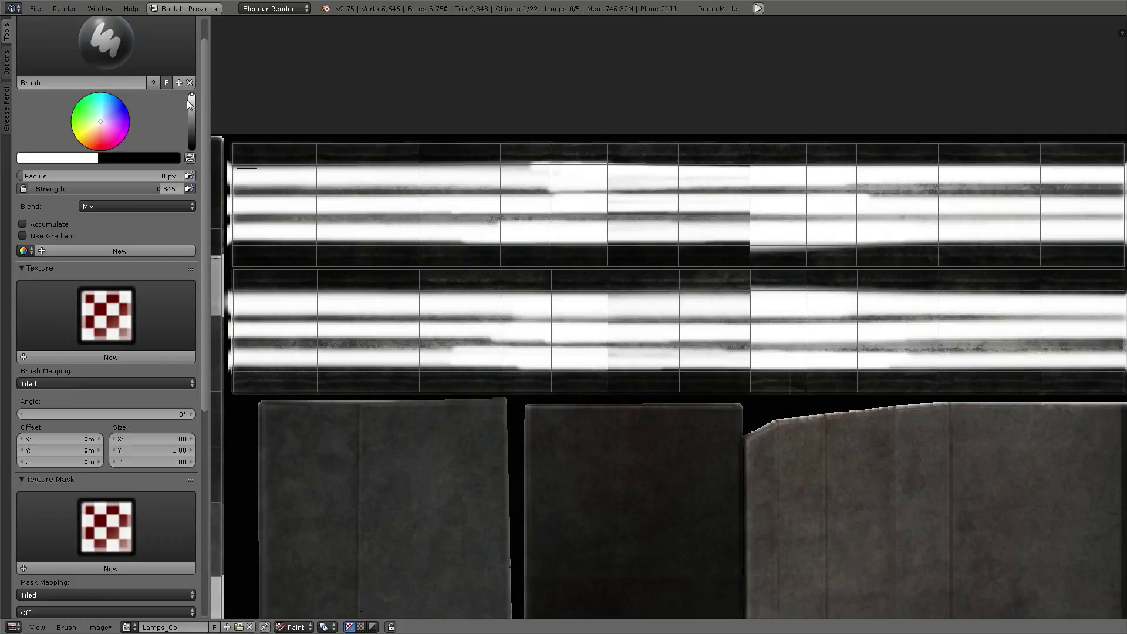
pyautogui.moveTo(187, 133); pyautogui.dragTo(192, 152)
# - Paint black straight lines across the strip's top and lower bands
pyautogui.moveTo(171, 190); pyautogui.dragTo(168, 190)
pyautogui.scroll(-1, 326, 222)
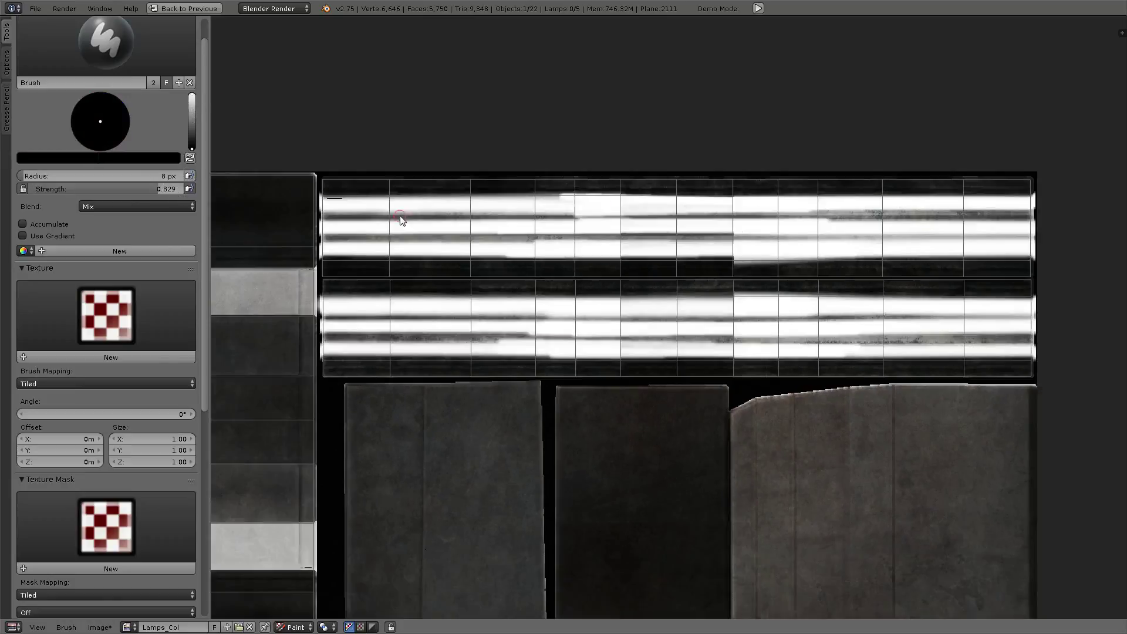
pyautogui.moveTo(721, 225)
pyautogui.mouseDown()
pyautogui.moveTo(1084, 225)
pyautogui.moveTo(282, 240)
pyautogui.moveTo(282, 262)
pyautogui.moveTo(1121, 267)
pyautogui.mouseUp()
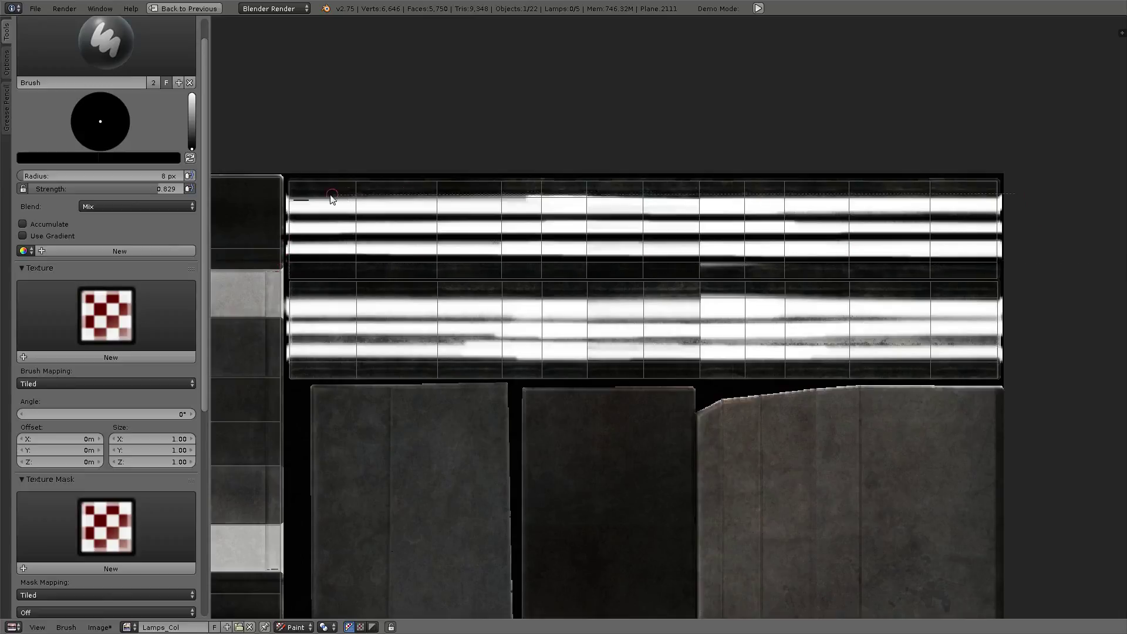
pyautogui.moveTo(1018, 197)
pyautogui.mouseDown()
pyautogui.moveTo(289, 197)
pyautogui.moveTo(1123, 190)
pyautogui.mouseUp()
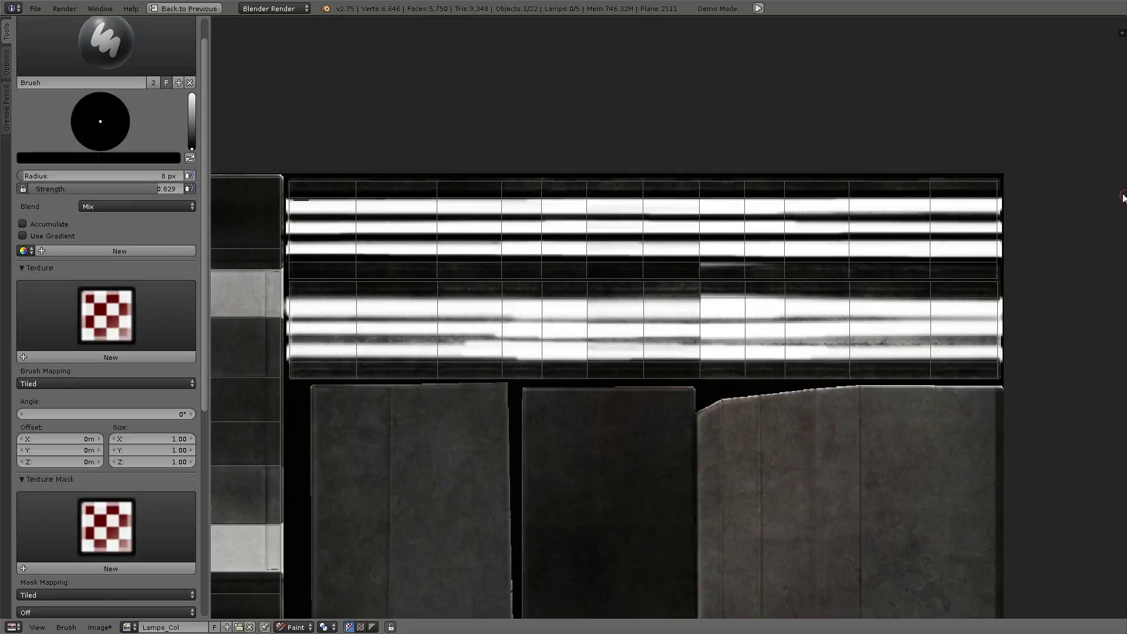
pyautogui.moveTo(1015, 323)
pyautogui.mouseDown()
pyautogui.moveTo(284, 321)
pyautogui.moveTo(1100, 295)
pyautogui.moveTo(1112, 304)
pyautogui.mouseUp()
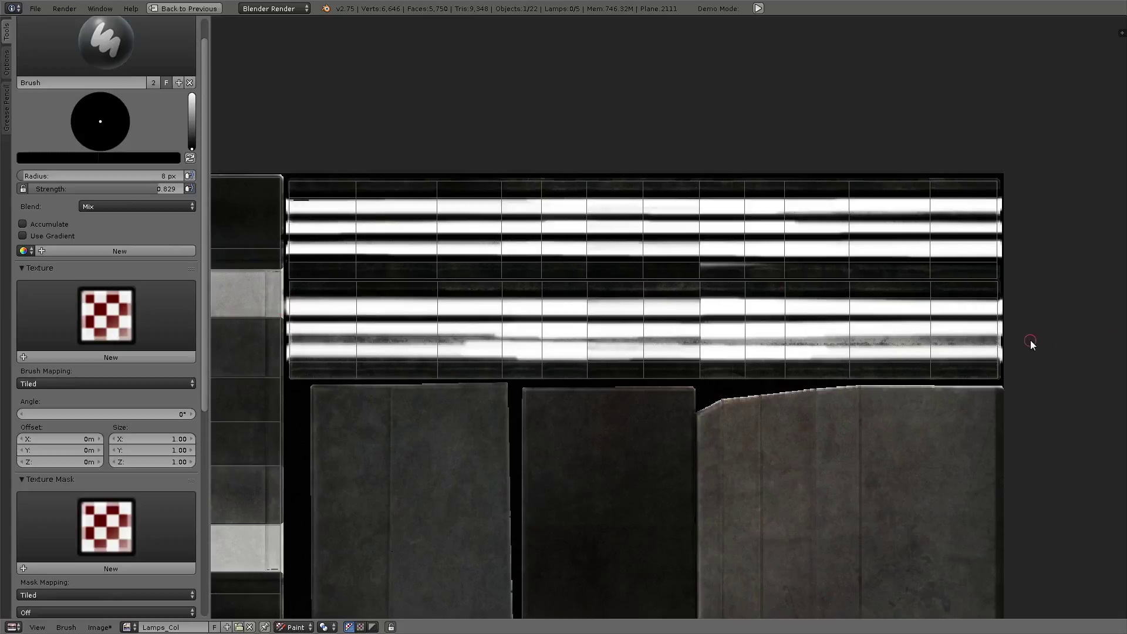
pyautogui.moveTo(1032, 344); pyautogui.dragTo(286, 345)
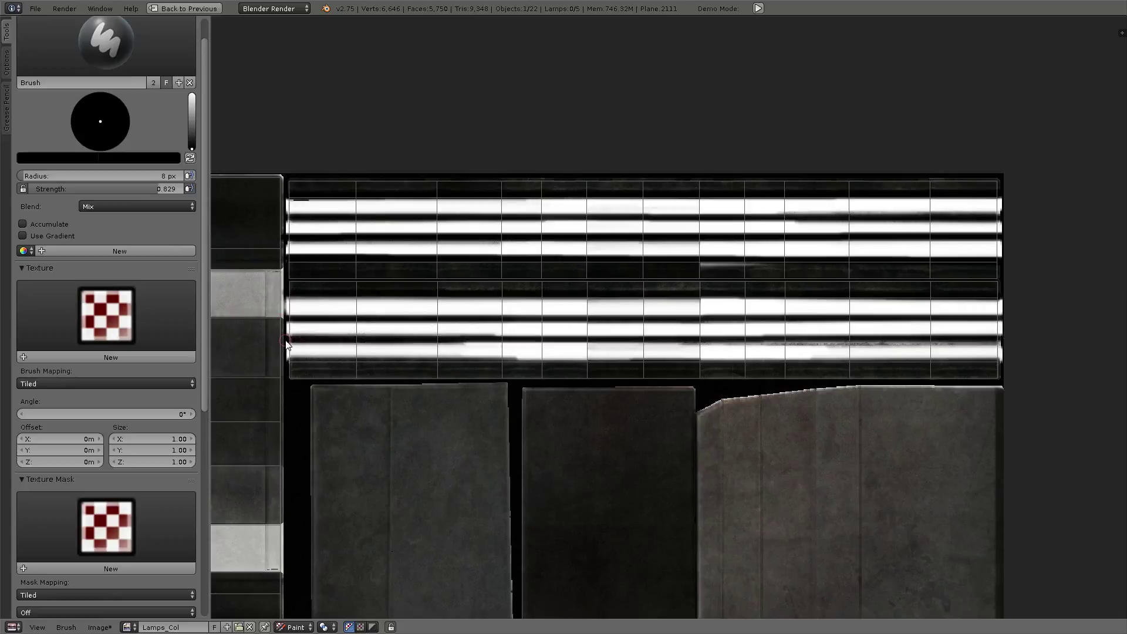
pyautogui.moveTo(1038, 343); pyautogui.dragTo(292, 340)
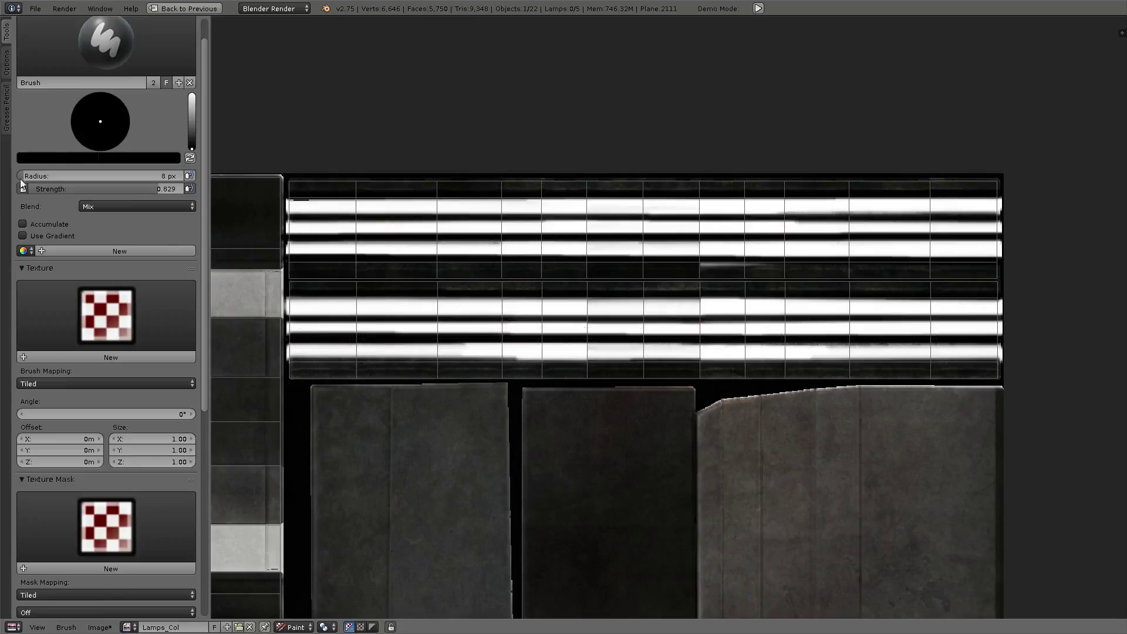
# - At 0.396 strength, paint fainter dark lines across the middle and bottom, then restore the 3D view
pyautogui.moveTo(21, 186); pyautogui.dragTo(92, 188)
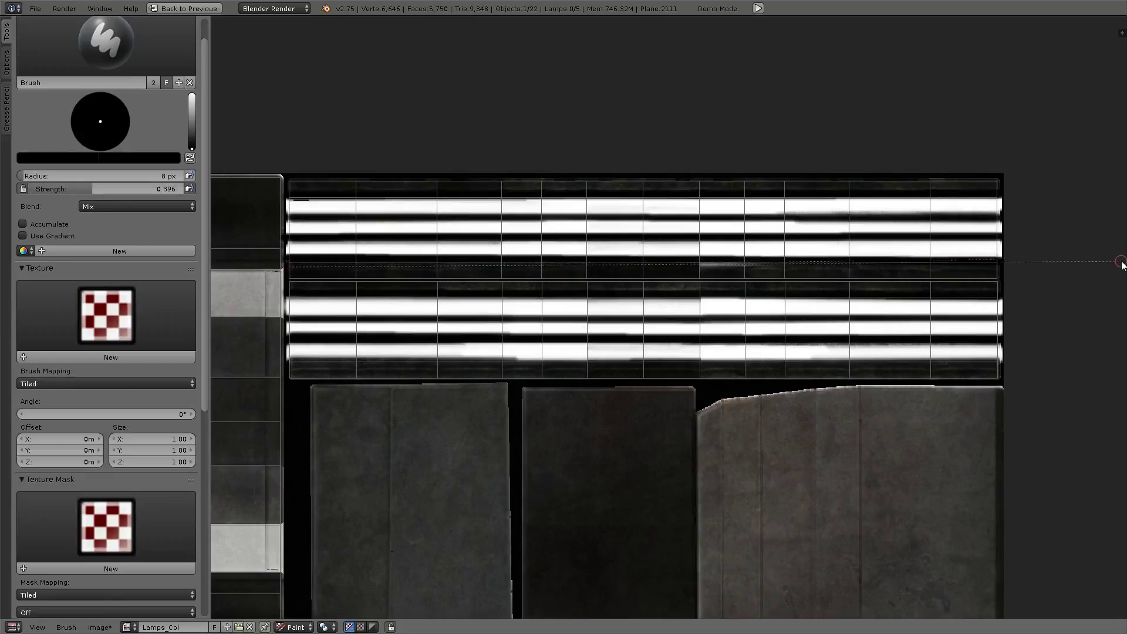
pyautogui.moveTo(429, 261)
pyautogui.mouseDown()
pyautogui.moveTo(1119, 264)
pyautogui.moveTo(758, 269)
pyautogui.mouseUp()
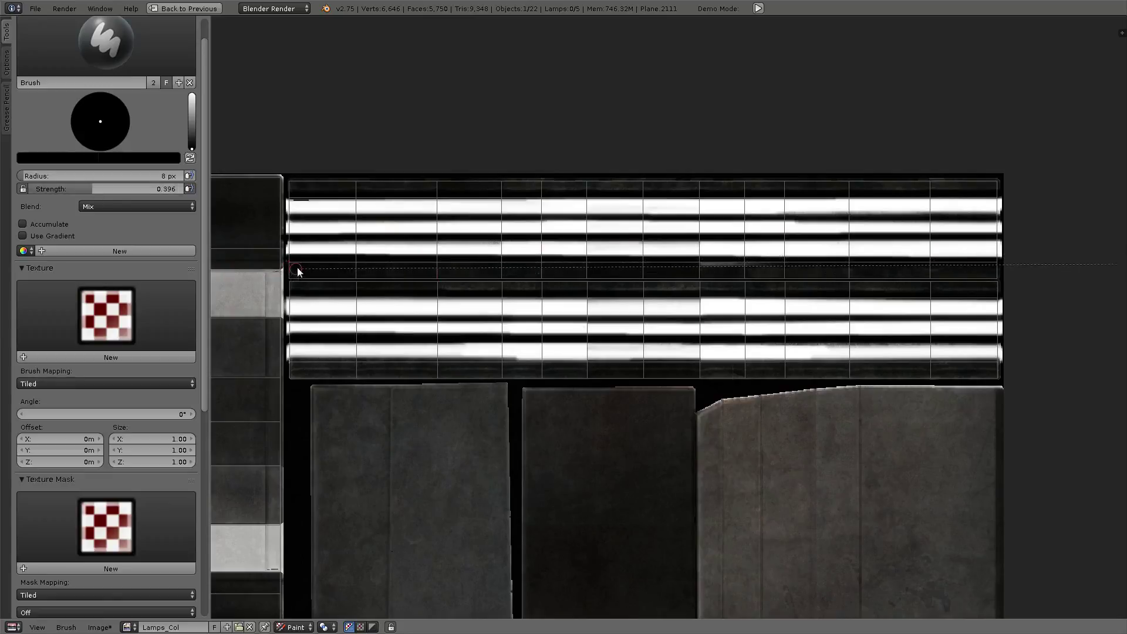
pyautogui.moveTo(285, 262); pyautogui.dragTo(1051, 253)
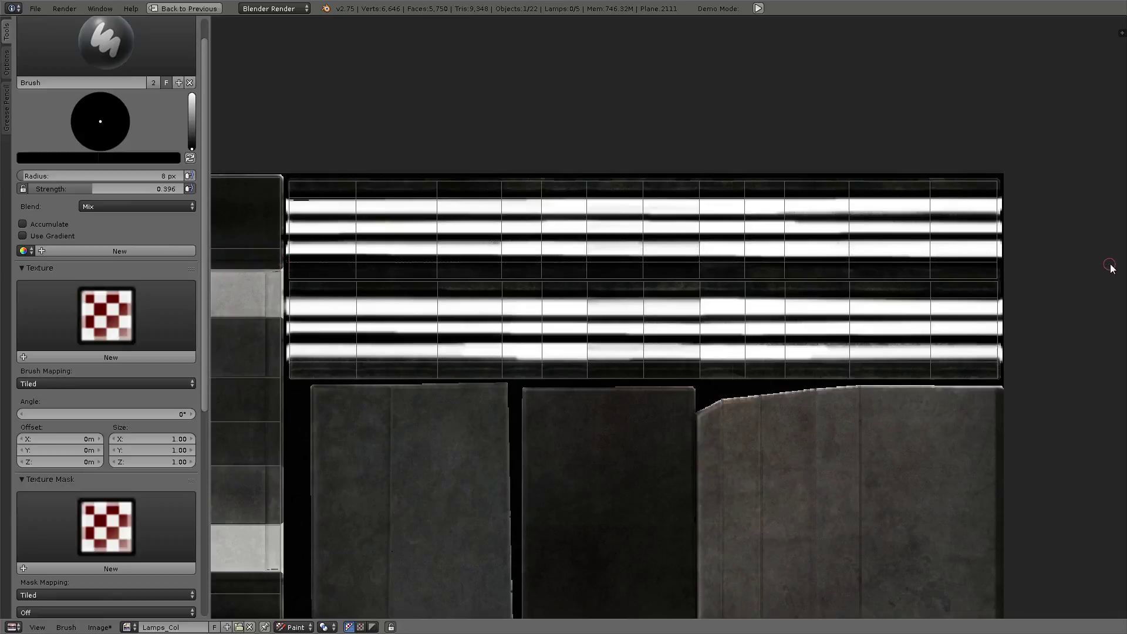
pyautogui.moveTo(292, 365); pyautogui.dragTo(1086, 365)
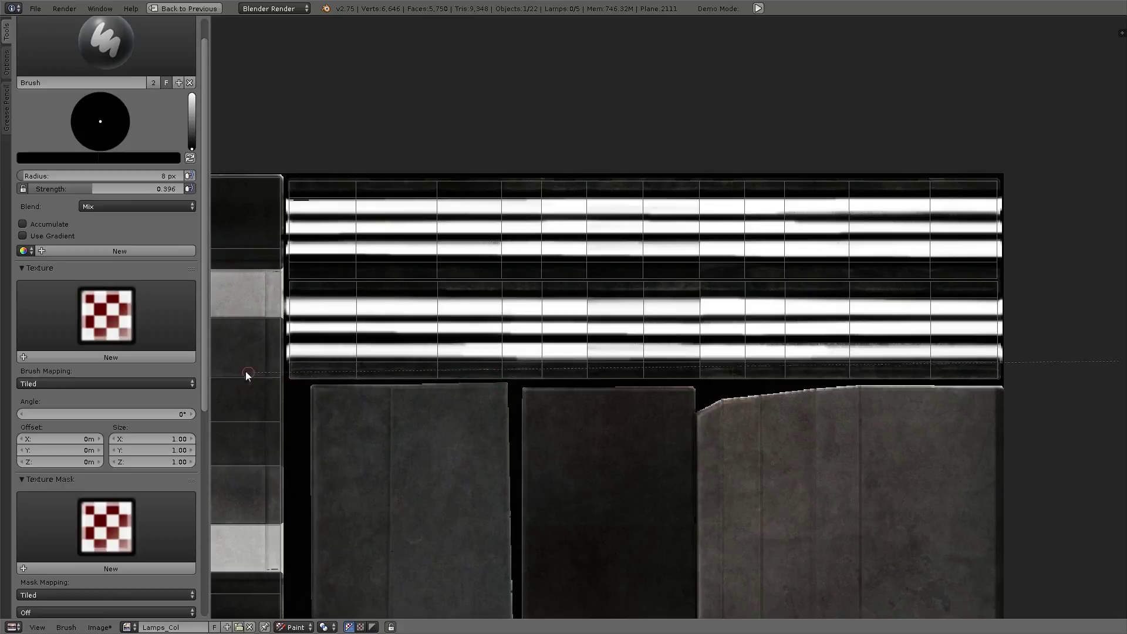
pyautogui.moveTo(291, 360)
pyautogui.mouseDown()
pyautogui.moveTo(459, 346)
pyautogui.moveTo(1118, 354)
pyautogui.mouseUp()
pyautogui.scroll(-1, 476, 203)
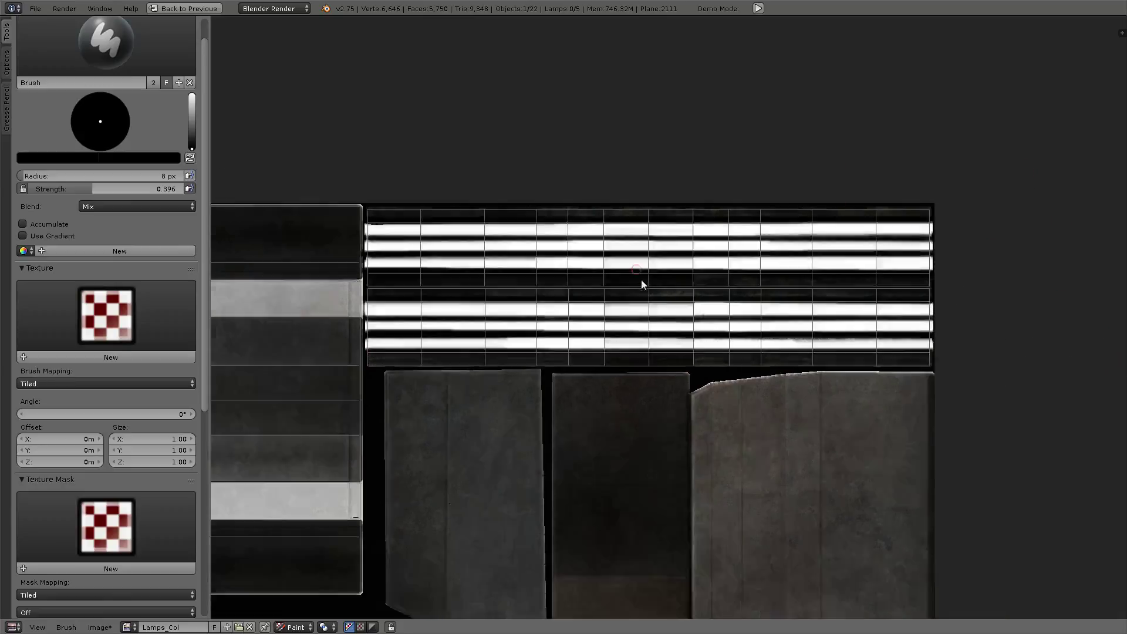
pyautogui.scroll(-2, 641, 279)
pyautogui.hotkey('ctrl', 'space')
pyautogui.hotkey('ctrl', 'space')
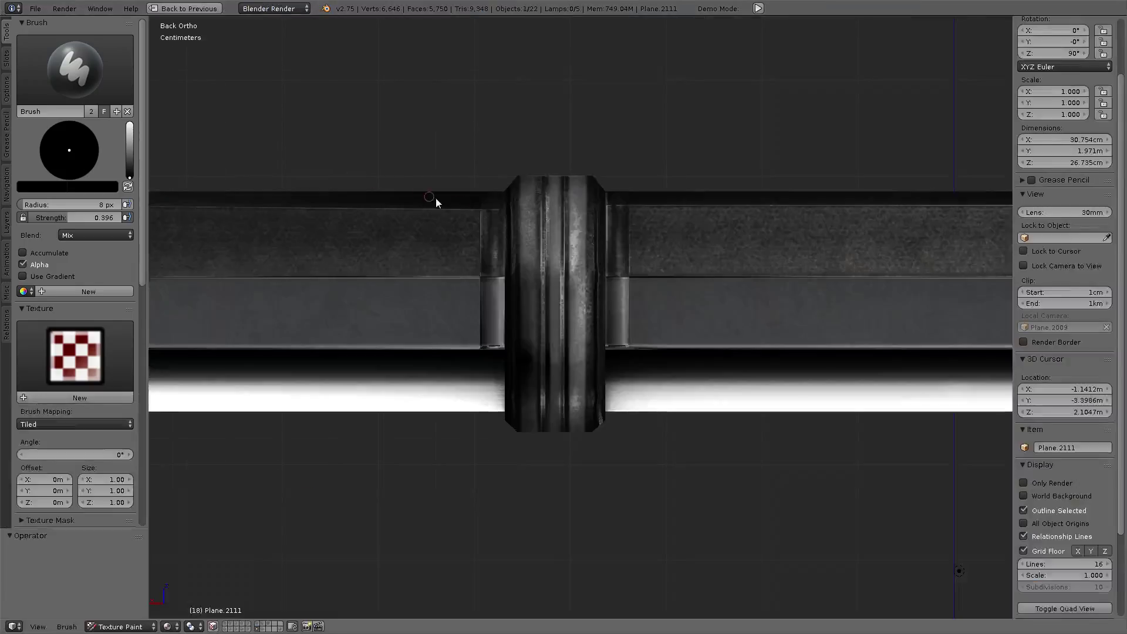
# - Return to Object Mode, save the texture as Lamps_Col3.png, and select Plane.2106
pyautogui.moveTo(548, 196)
pyautogui.mouseDown(button='middle')
pyautogui.moveTo(560, 237)
pyautogui.moveTo(713, 179)
pyautogui.moveTo(693, 260)
pyautogui.moveTo(562, 242)
pyautogui.moveTo(604, 340)
pyautogui.moveTo(685, 299)
pyautogui.moveTo(621, 315)
pyautogui.moveTo(703, 473)
pyautogui.mouseUp(button='middle')
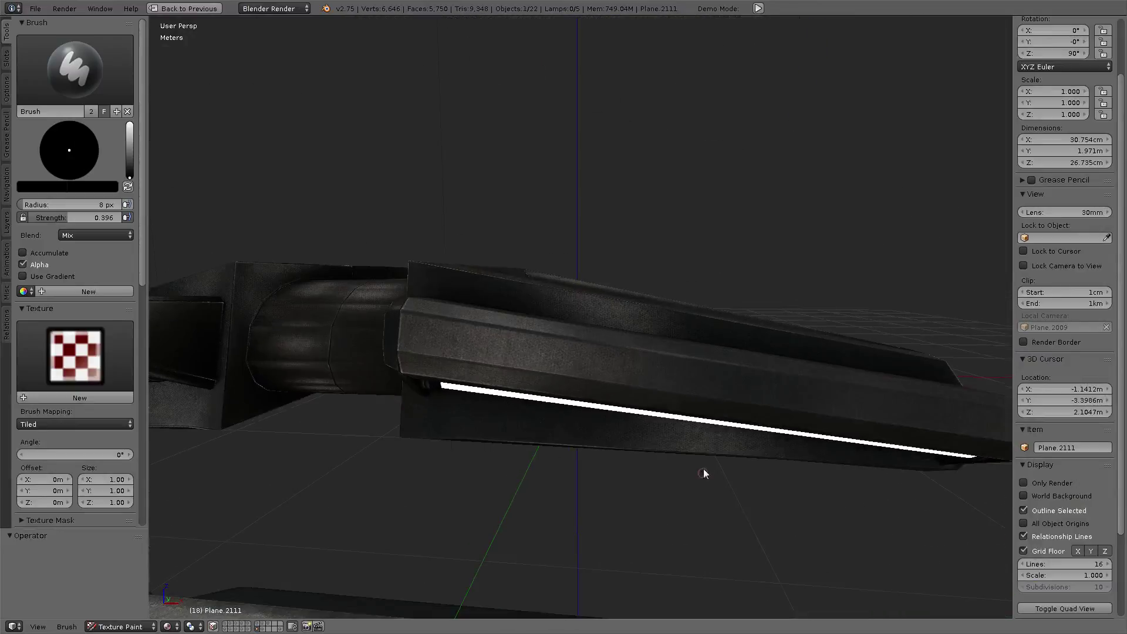
pyautogui.click(121, 627)
pyautogui.hotkey('ctrl', 'Up')
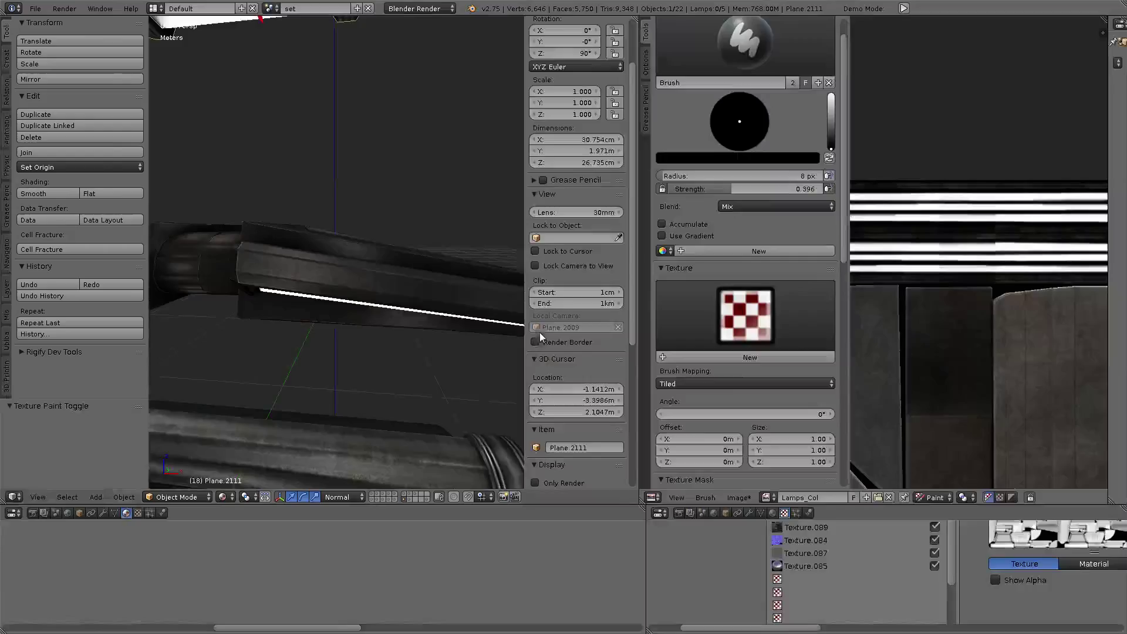
pyautogui.click(741, 499)
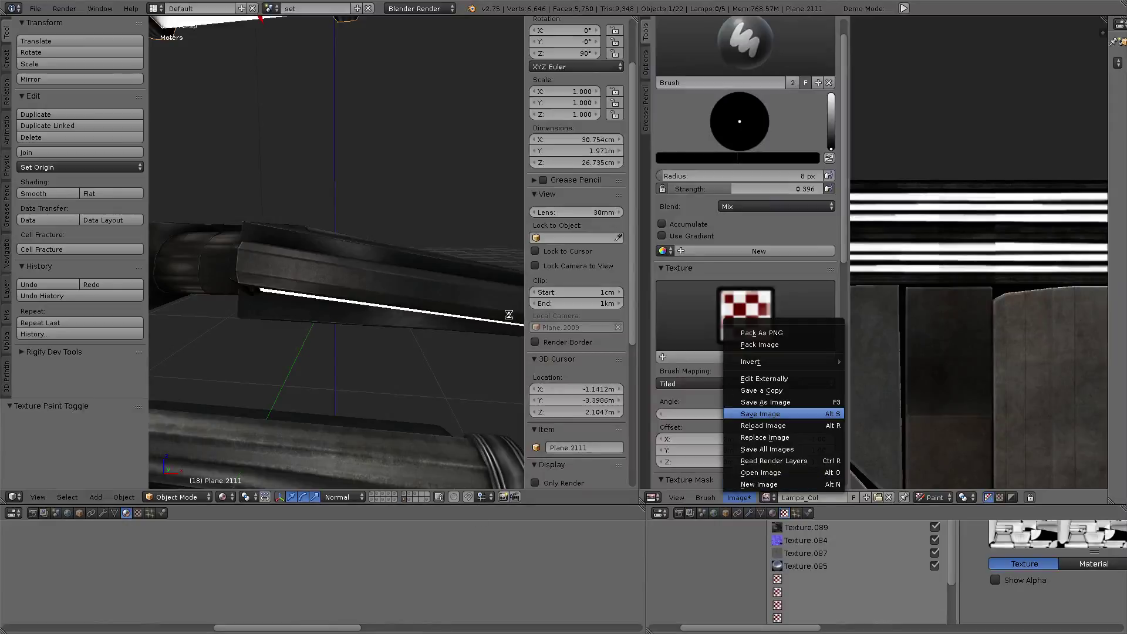
pyautogui.hotkey('ctrl', 'Up')
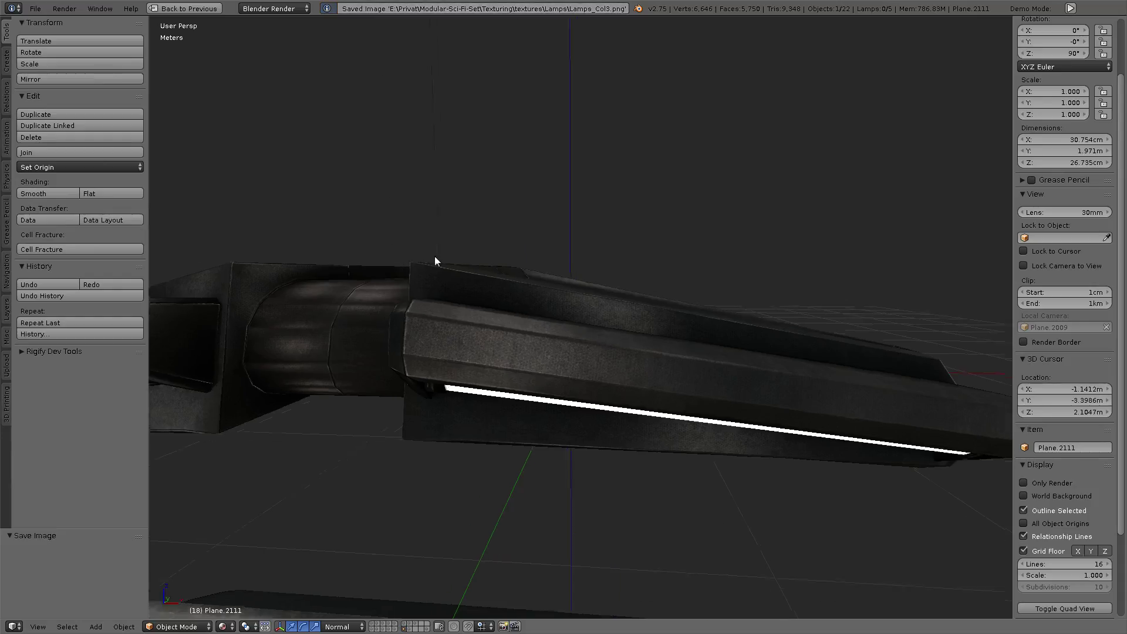
pyautogui.moveTo(435, 260); pyautogui.dragTo(405, 399, button='middle')
pyautogui.keyDown('alt'); pyautogui.rightClick(193, 614); pyautogui.keyUp('alt')
# - Pick Plane.2106 and switch it into Texture Paint mode
pyautogui.click(180, 605)
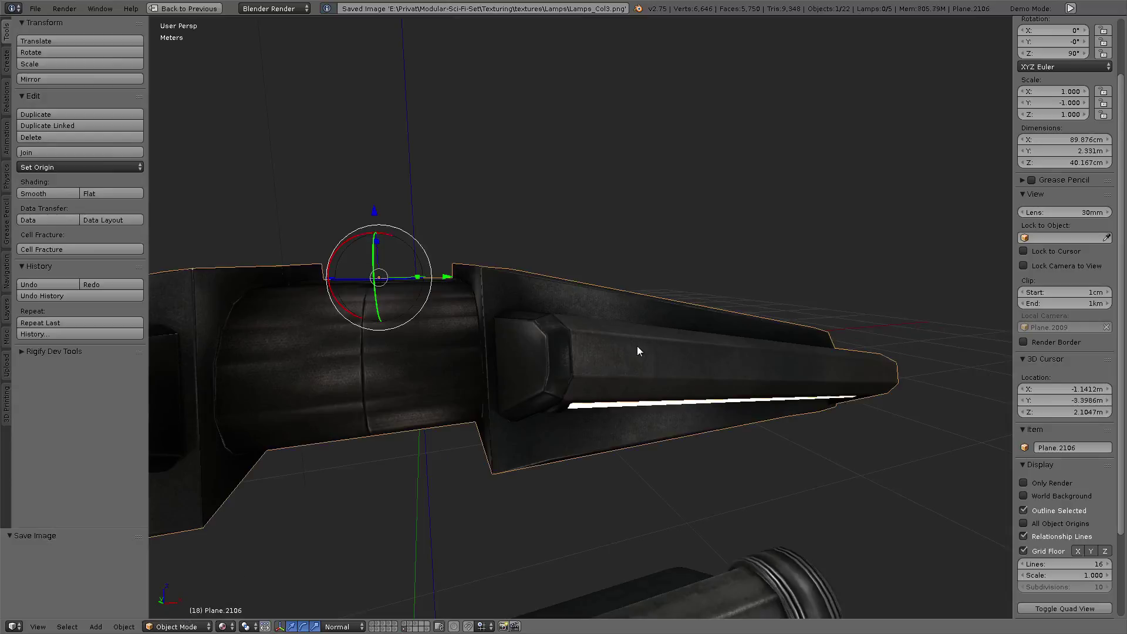
pyautogui.click(179, 627)
pyautogui.click(183, 559)
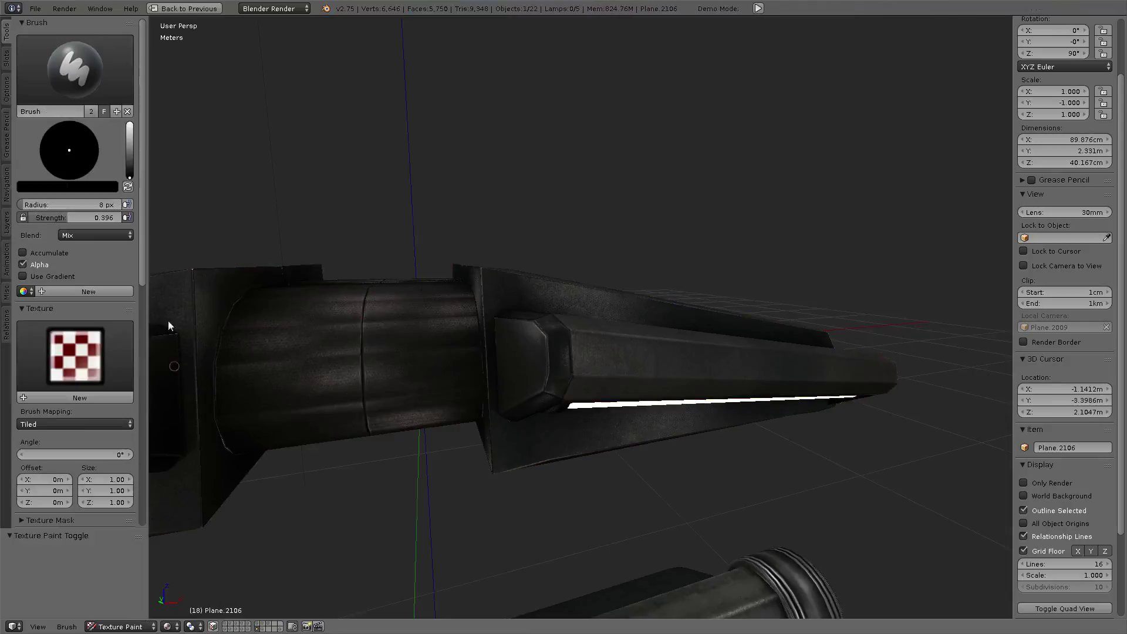
# - Set a white Add-blend brush at 0.142 strength and paint a faint highlight along the bevel edge
pyautogui.moveTo(114, 218)
pyautogui.mouseDown()
pyautogui.moveTo(82, 218)
pyautogui.moveTo(97, 218)
pyautogui.mouseUp()
pyautogui.click(61, 235)
pyautogui.click(76, 209)
pyautogui.moveTo(129, 168); pyautogui.dragTo(129, 124)
pyautogui.moveTo(802, 361); pyautogui.dragTo(443, 418, button='middle')
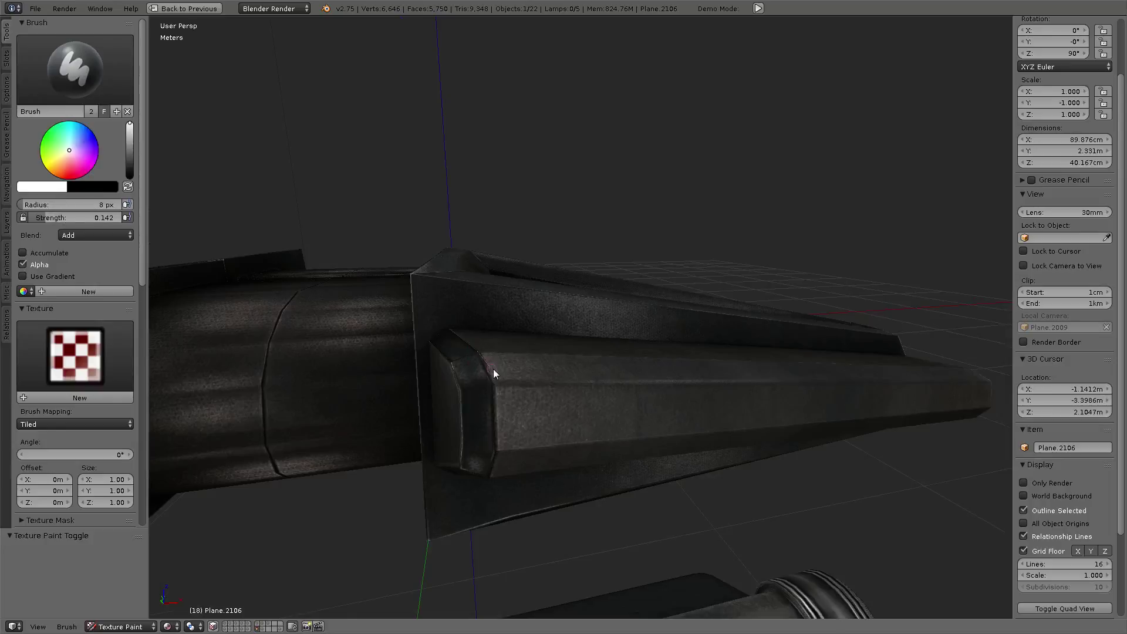
pyautogui.moveTo(471, 351); pyautogui.dragTo(453, 332)
pyautogui.moveTo(481, 356)
pyautogui.mouseDown(button='middle')
pyautogui.moveTo(547, 378)
pyautogui.moveTo(576, 311)
pyautogui.mouseUp(button='middle')
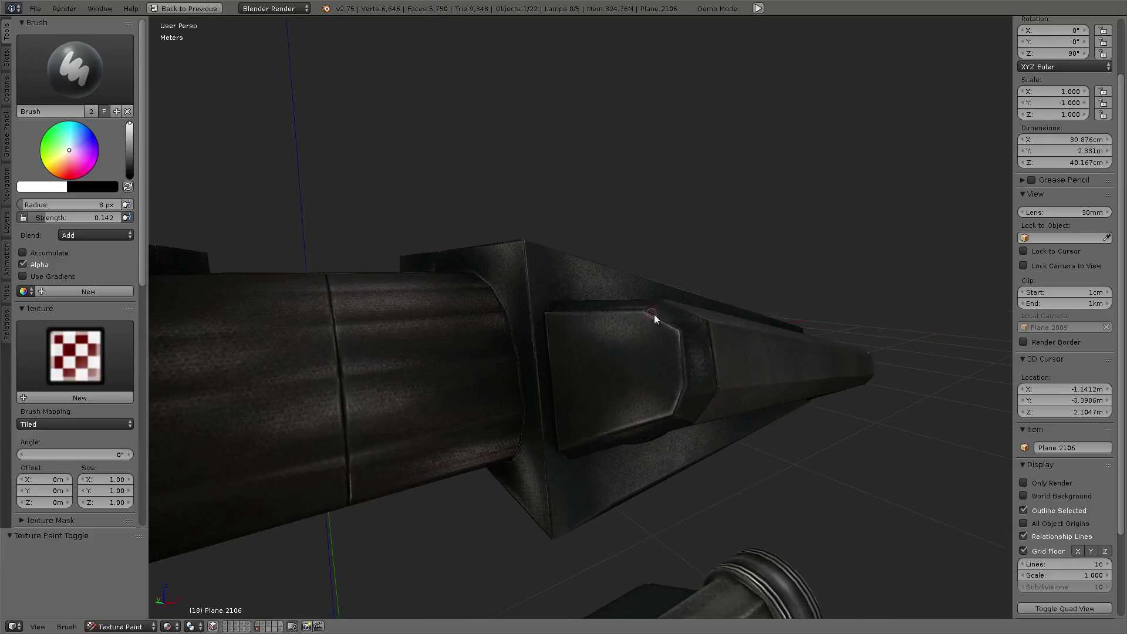
pyautogui.moveTo(684, 330); pyautogui.dragTo(629, 326, button='middle')
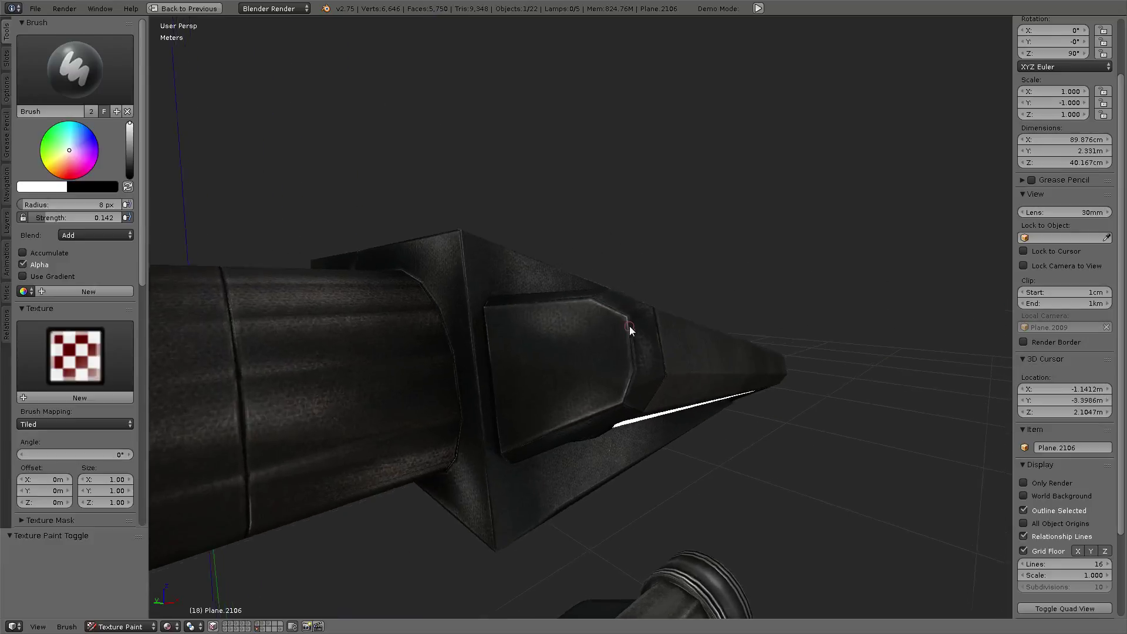
# - Switch to the Curve stroke method and place paint-curve points around the face plate
pyautogui.press('e')
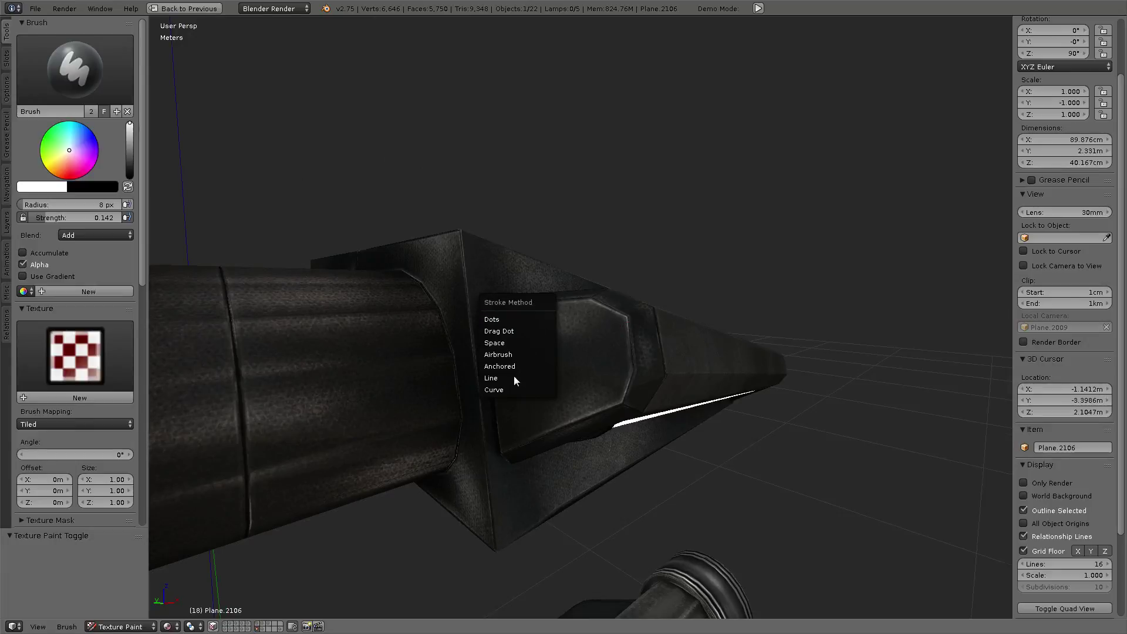
pyautogui.click(508, 389)
pyautogui.press('e')
pyautogui.click(506, 398)
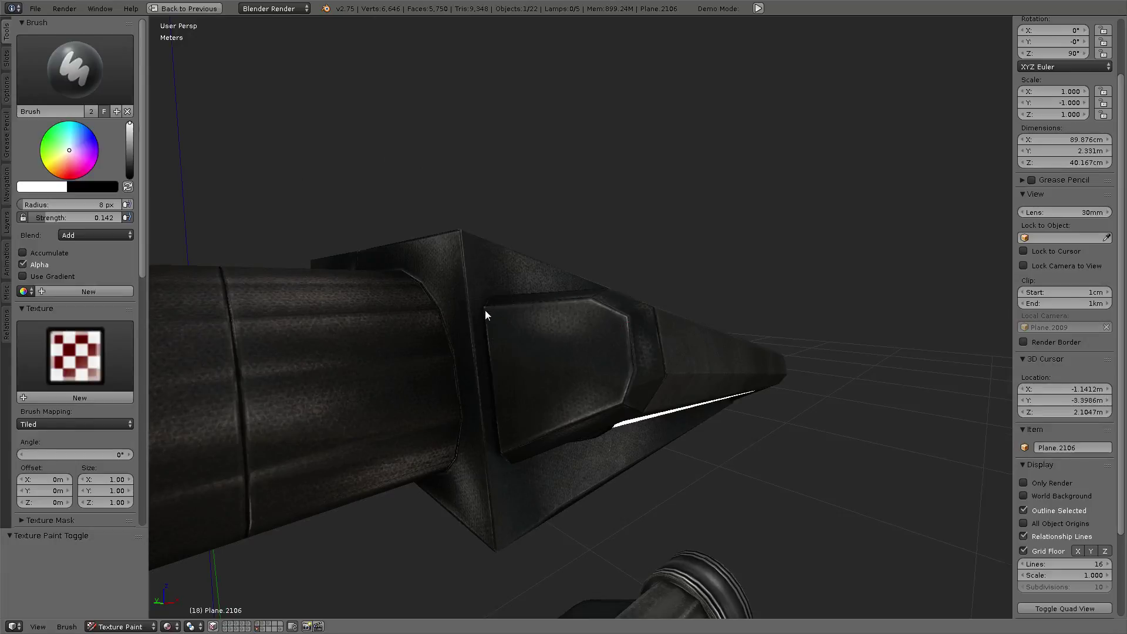
pyautogui.keyDown('ctrl'); pyautogui.click(499, 452); pyautogui.keyUp('ctrl')
pyautogui.keyDown('ctrl'); pyautogui.click(634, 368); pyautogui.keyUp('ctrl')
pyautogui.keyDown('ctrl'); pyautogui.click(628, 316); pyautogui.keyUp('ctrl')
pyautogui.click(499, 453)
pyautogui.click(623, 402)
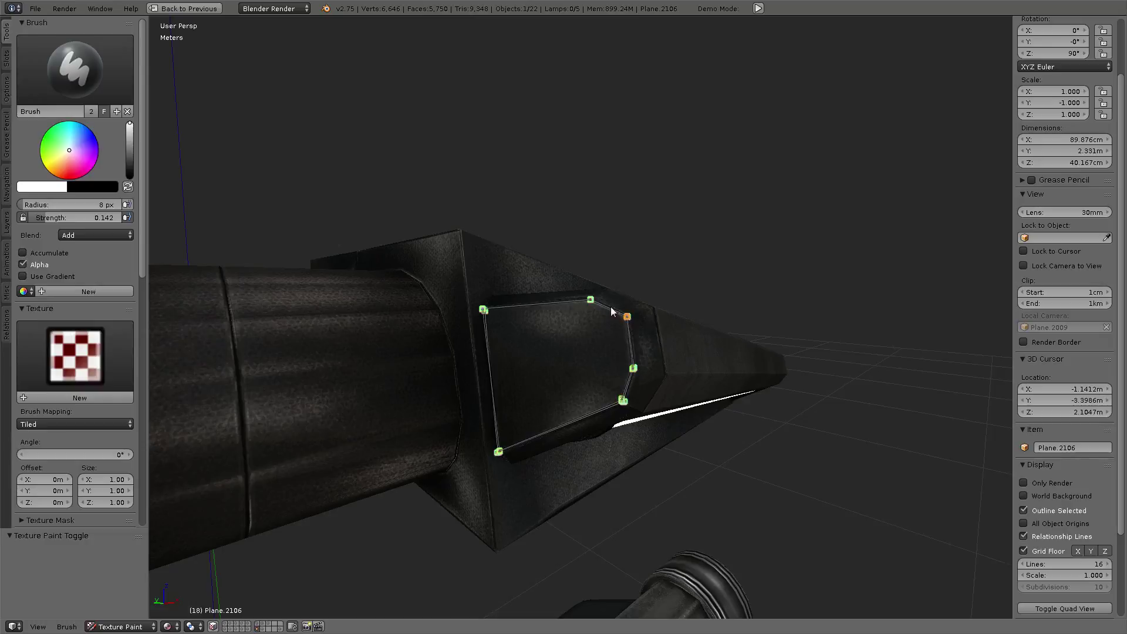
pyautogui.rightClick(590, 300)
pyautogui.rightClick(484, 309)
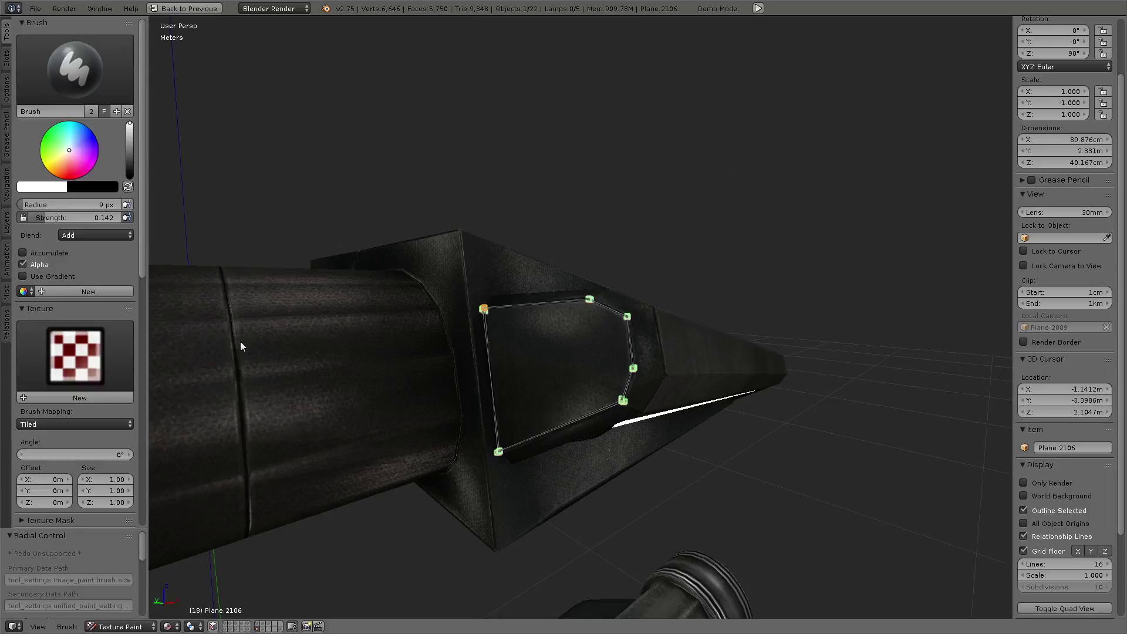
# - Lower brush strength to 0.016 and stroke the paint curve once around the face plate
pyautogui.scroll(-5, 61, 429)
pyautogui.scroll(-6, 68, 350)
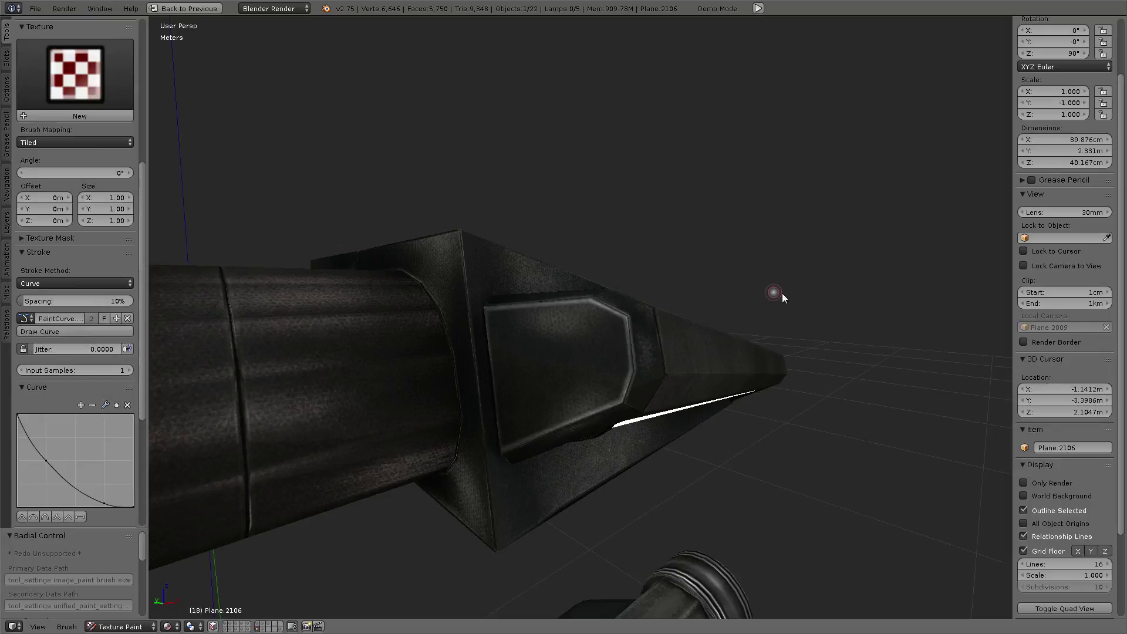
pyautogui.scroll(1, 32, 237)
pyautogui.scroll(10, 32, 238)
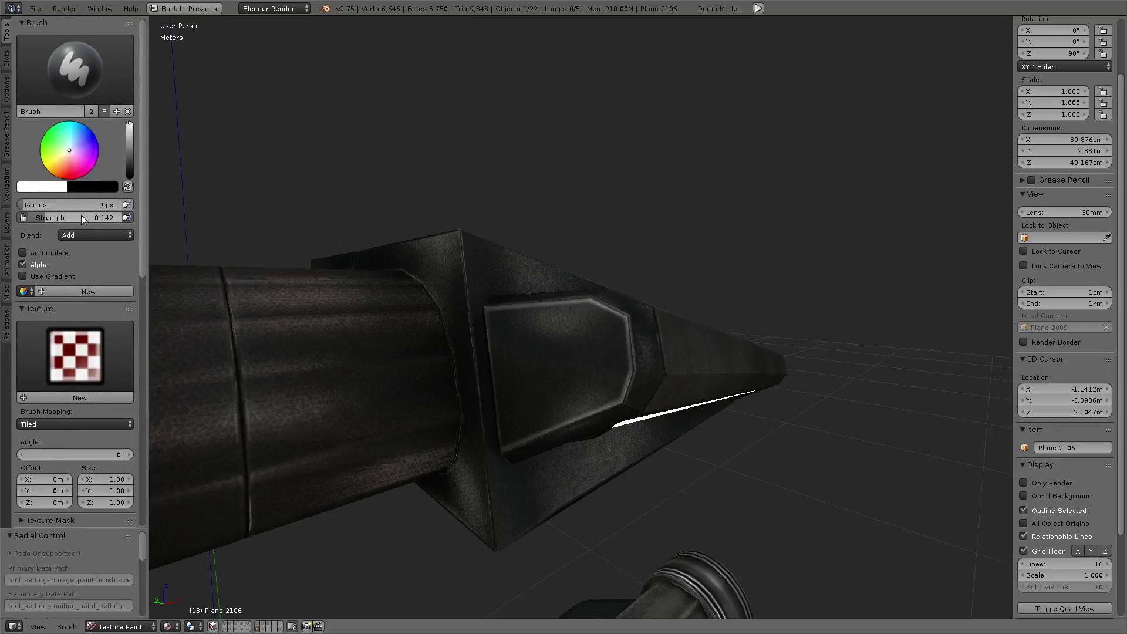
pyautogui.moveTo(56, 214); pyautogui.dragTo(43, 215)
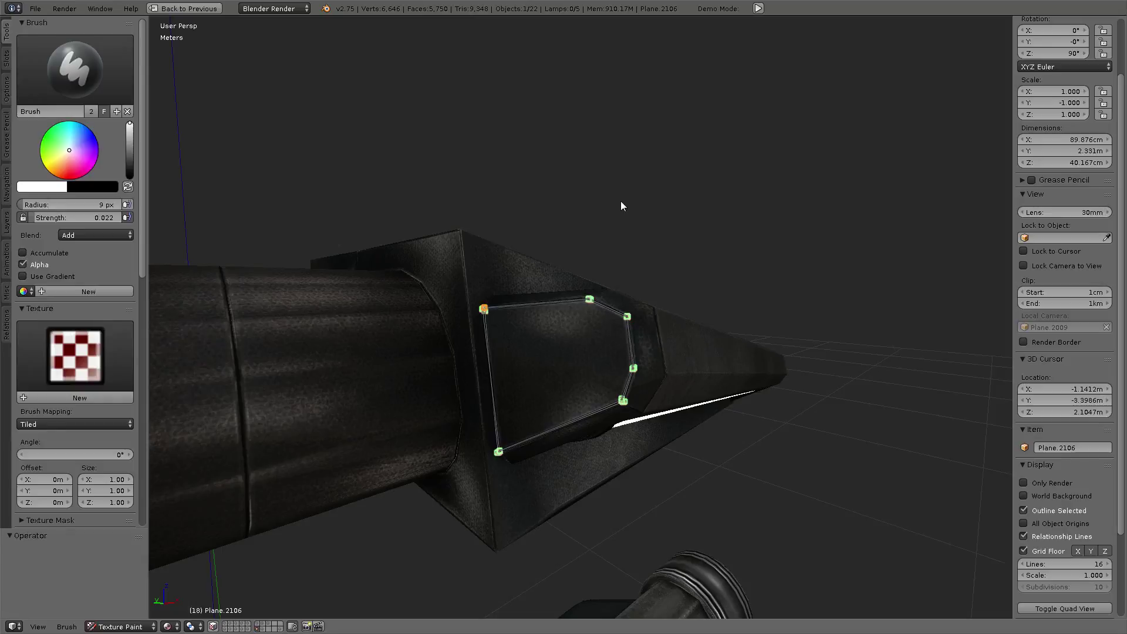
pyautogui.scroll(-2, 94, 269)
pyautogui.scroll(-10, 103, 281)
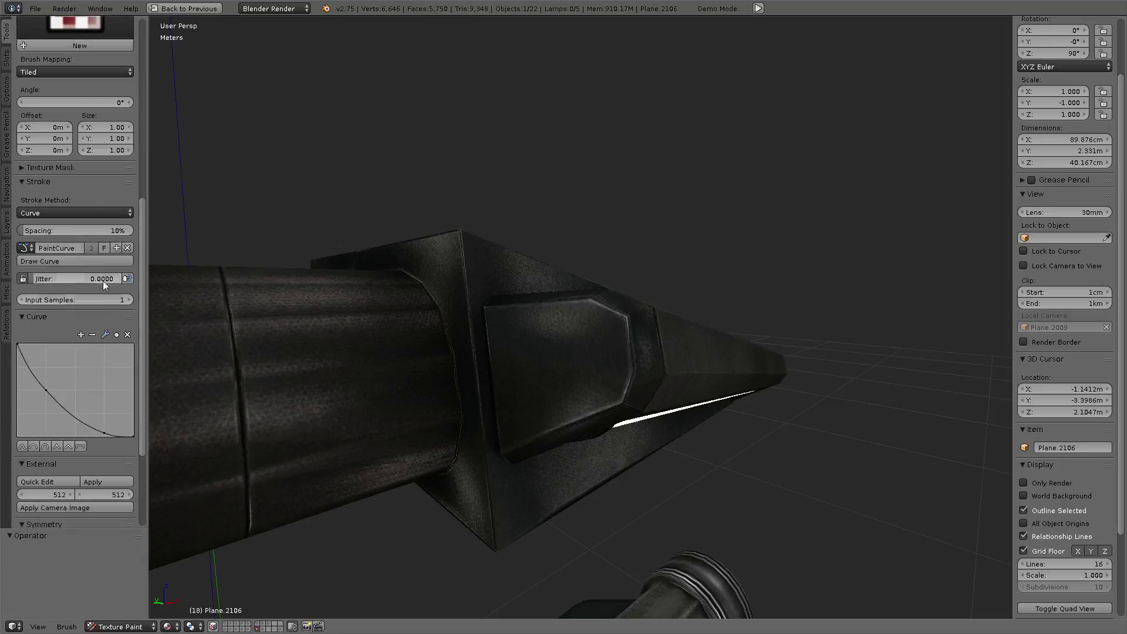
pyautogui.click(52, 261)
# - Resize the brush and stroke the curve along the face plate outline five more times
pyautogui.press('f')
pyautogui.click(438, 163)
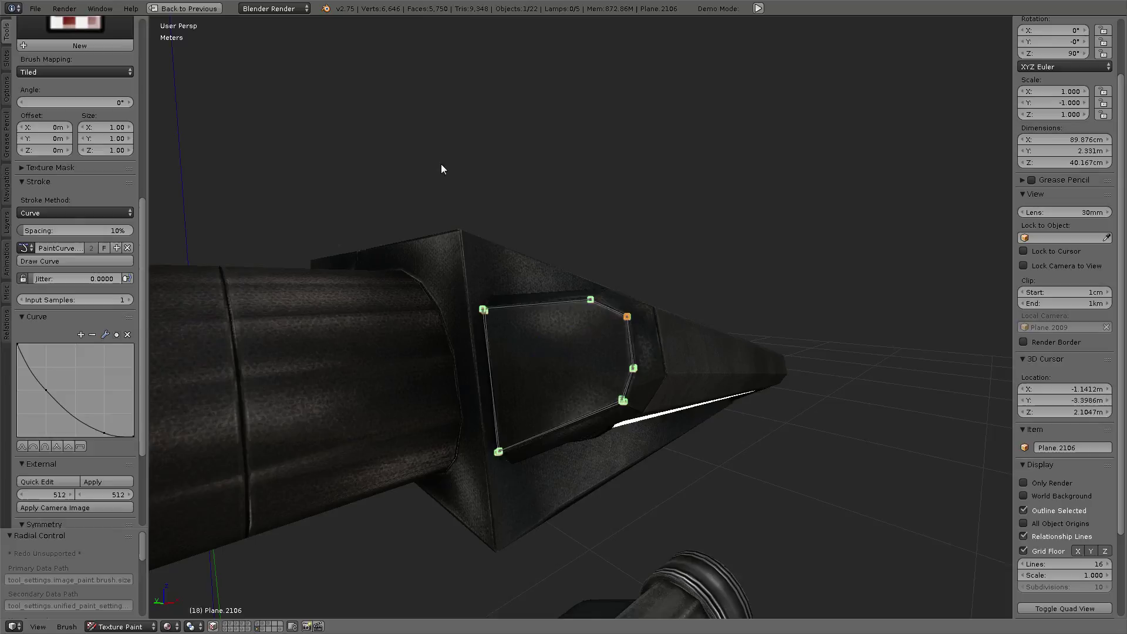
pyautogui.click(94, 258)
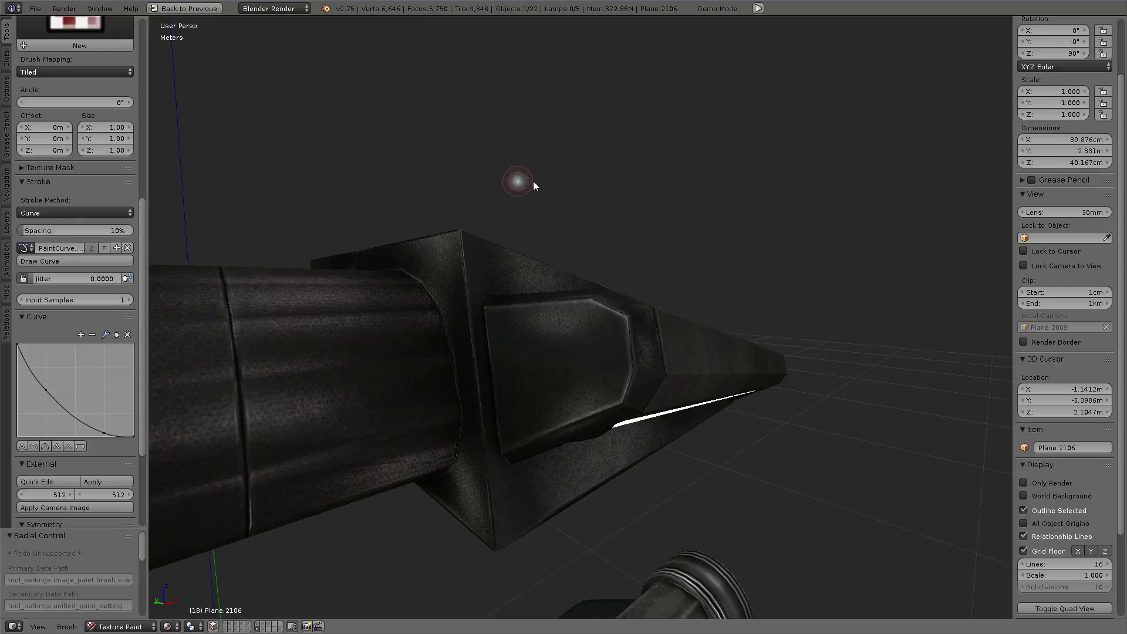
pyautogui.click(108, 260)
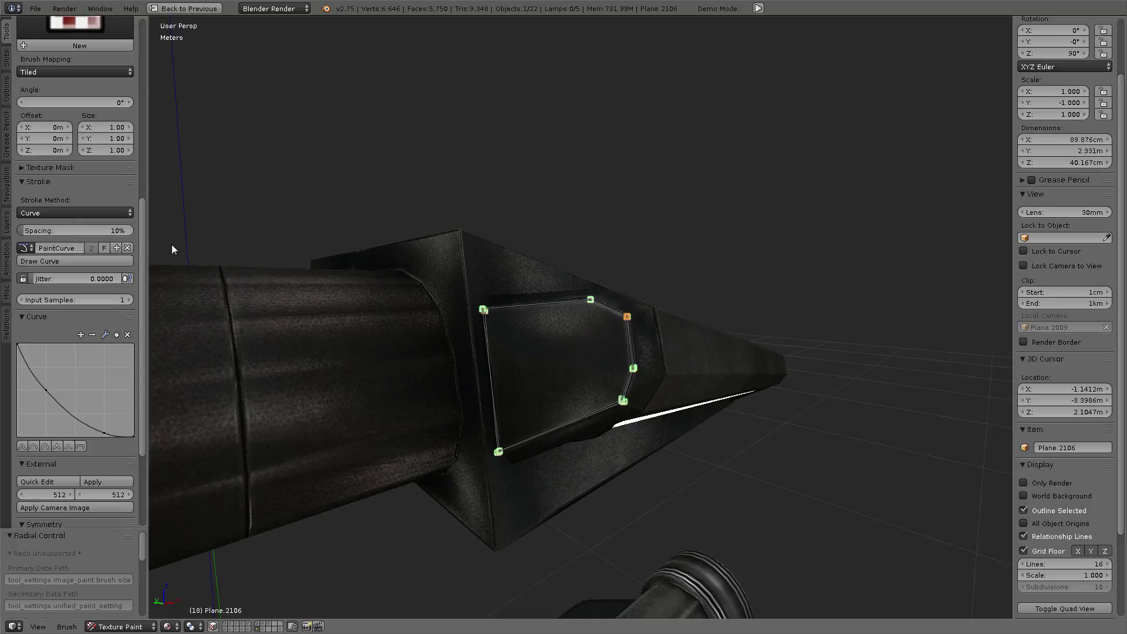
pyautogui.click(117, 261)
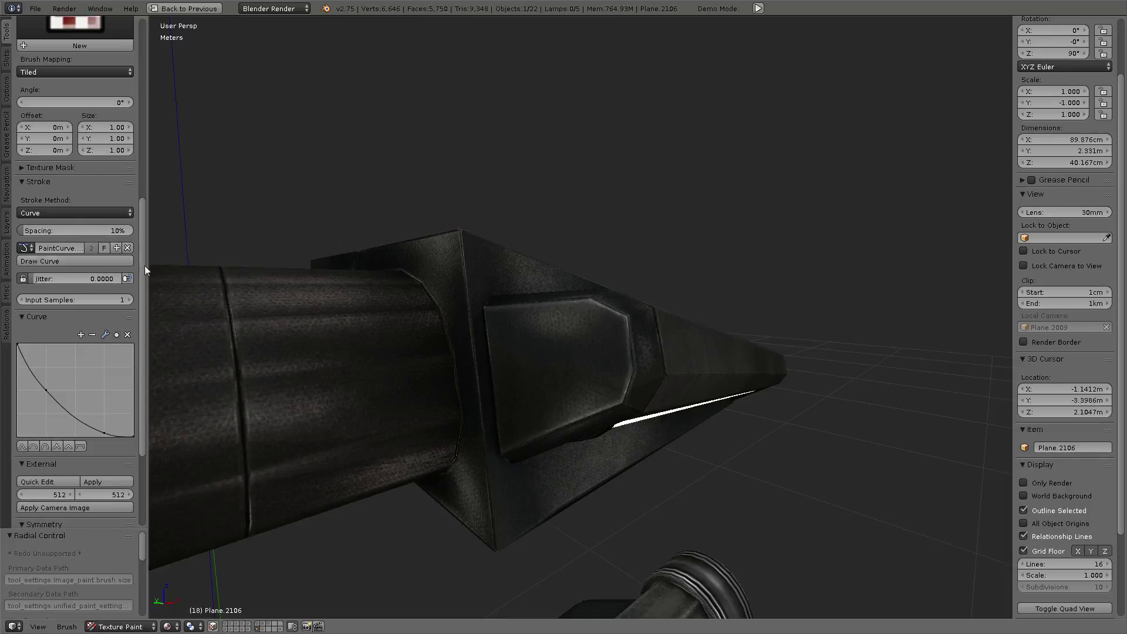
pyautogui.click(113, 262)
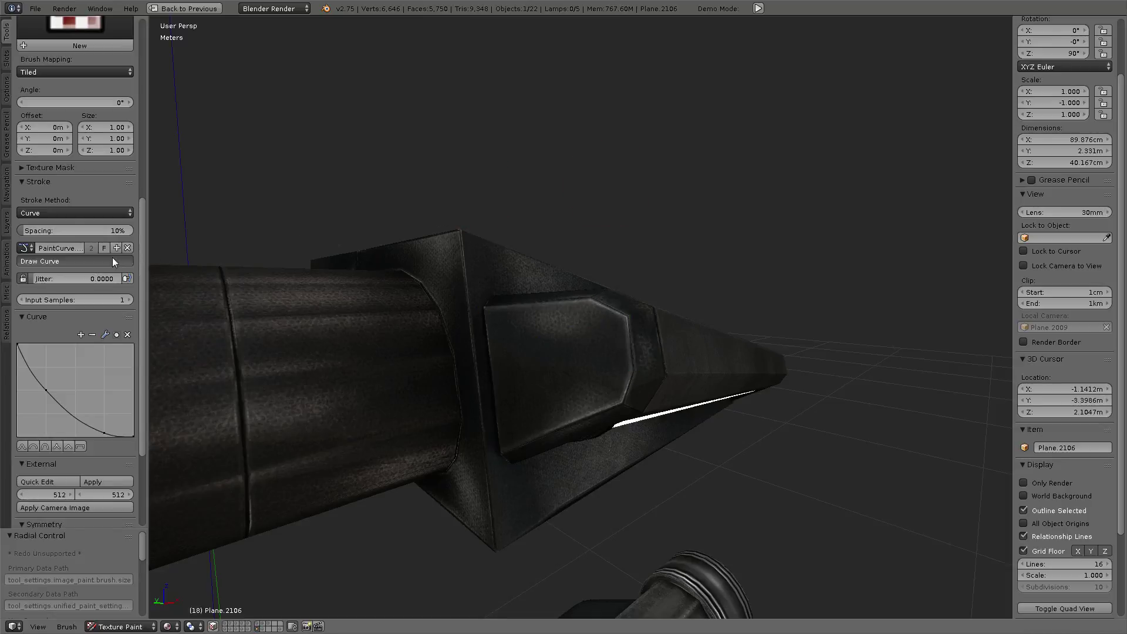
pyautogui.click(74, 258)
# - Orbit below the part and select the existing paint-curve points
pyautogui.moveTo(700, 233)
pyautogui.mouseDown(button='middle')
pyautogui.moveTo(790, 273)
pyautogui.moveTo(788, 249)
pyautogui.moveTo(854, 213)
pyautogui.moveTo(826, 204)
pyautogui.moveTo(553, 270)
pyautogui.moveTo(466, 268)
pyautogui.moveTo(518, 336)
pyautogui.moveTo(601, 521)
pyautogui.mouseUp(button='middle')
pyautogui.rightClick(826, 204)
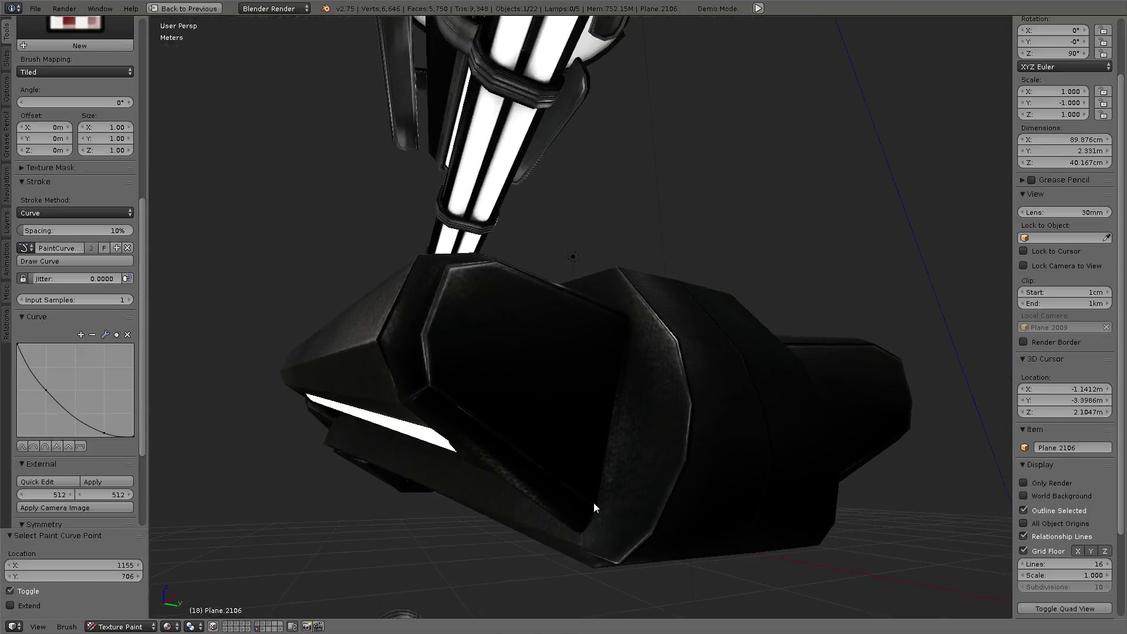
pyautogui.rightClick(579, 350)
pyautogui.moveTo(579, 350)
pyautogui.mouseDown(button='middle')
pyautogui.moveTo(543, 392)
pyautogui.moveTo(594, 334)
pyautogui.moveTo(612, 350)
pyautogui.mouseUp(button='middle')
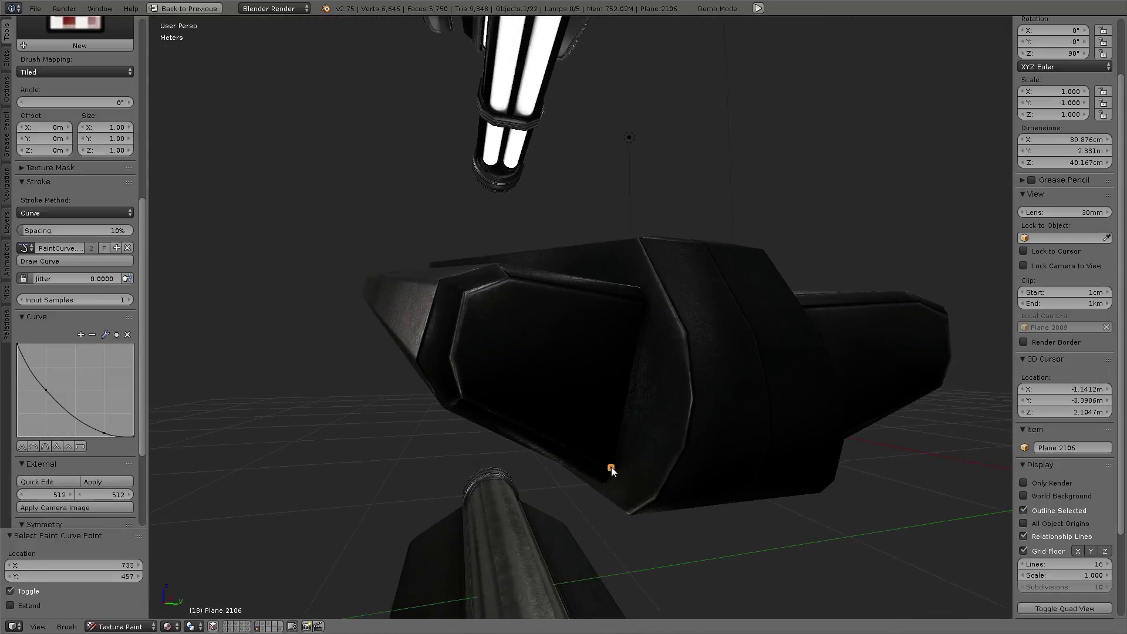
# - Trace a paint curve around the inner panel's corners and edges
pyautogui.keyDown('ctrl'); pyautogui.click(464, 398); pyautogui.keyUp('ctrl')
pyautogui.keyDown('ctrl'); pyautogui.click(451, 357); pyautogui.keyUp('ctrl')
pyautogui.keyDown('ctrl'); pyautogui.click(466, 292); pyautogui.keyUp('ctrl')
pyautogui.keyDown('ctrl'); pyautogui.click(508, 280); pyautogui.keyUp('ctrl')
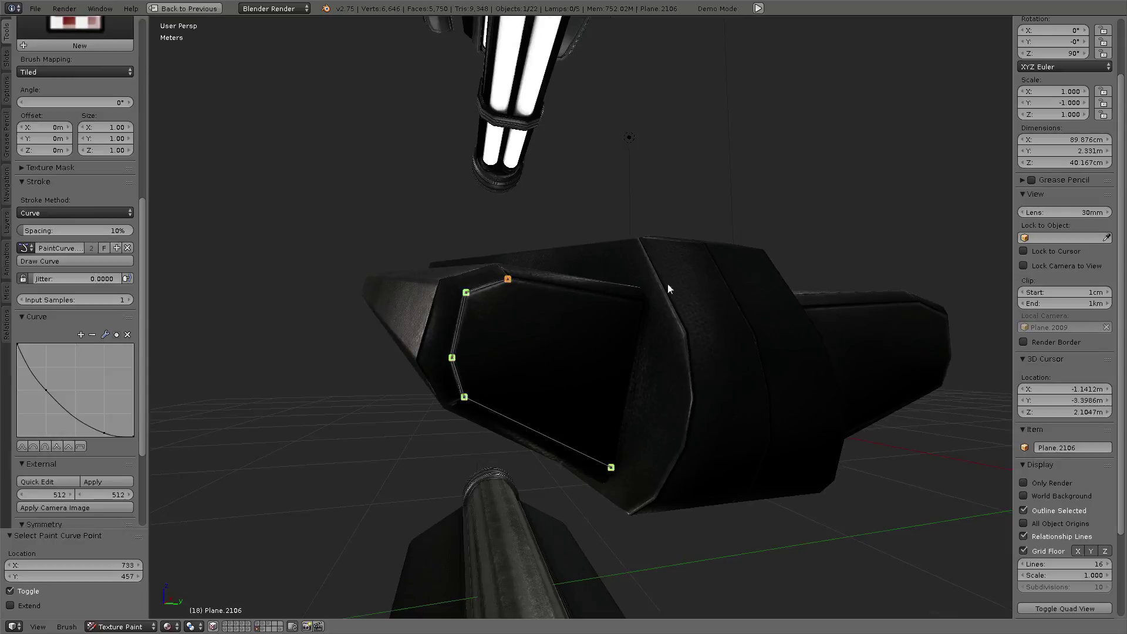
pyautogui.keyDown('ctrl'); pyautogui.click(642, 303); pyautogui.keyUp('ctrl')
pyautogui.keyDown('ctrl'); pyautogui.click(611, 467); pyautogui.keyUp('ctrl')
pyautogui.keyDown('ctrl'); pyautogui.click(465, 397); pyautogui.keyUp('ctrl')
pyautogui.keyDown('ctrl'); pyautogui.click(453, 361); pyautogui.keyUp('ctrl')
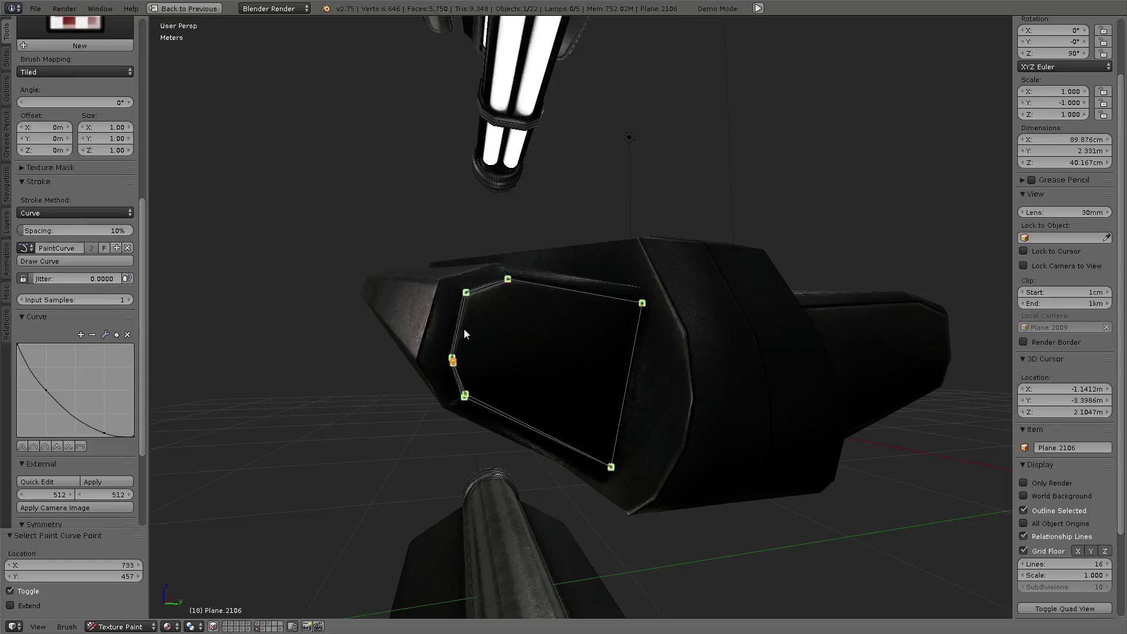
pyautogui.keyDown('ctrl'); pyautogui.click(471, 293); pyautogui.keyUp('ctrl')
pyautogui.click(511, 282)
pyautogui.click(641, 304)
# - Resize the brush and stroke the curve around the inner panel seven times
pyautogui.press('f')
pyautogui.click(783, 204)
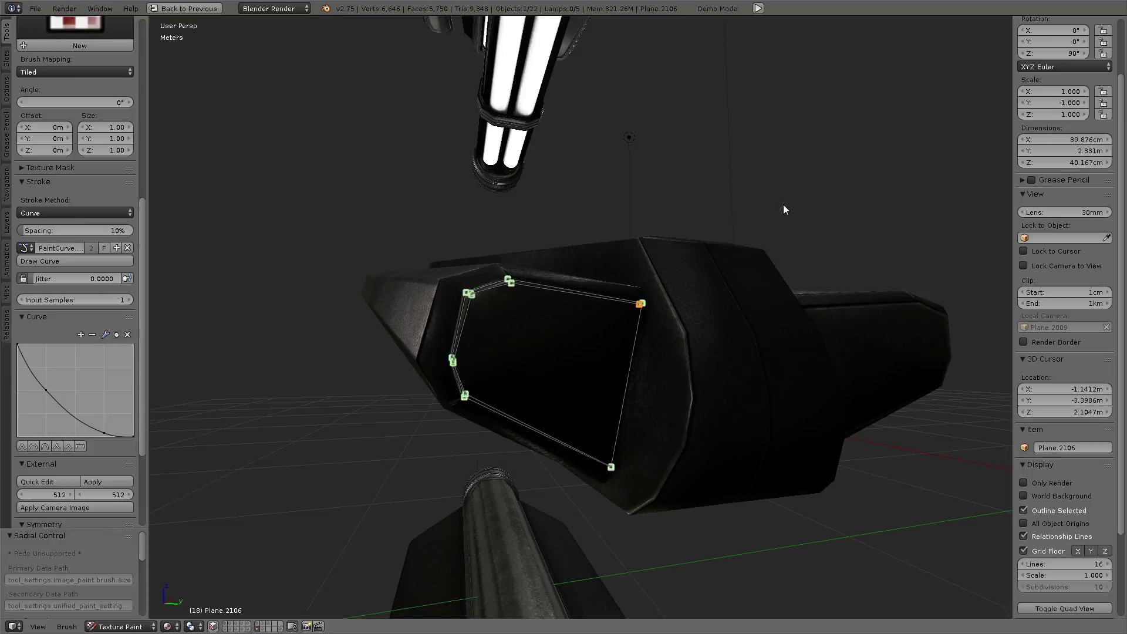
pyautogui.click(69, 261)
pyautogui.click(93, 262)
pyautogui.click(58, 260)
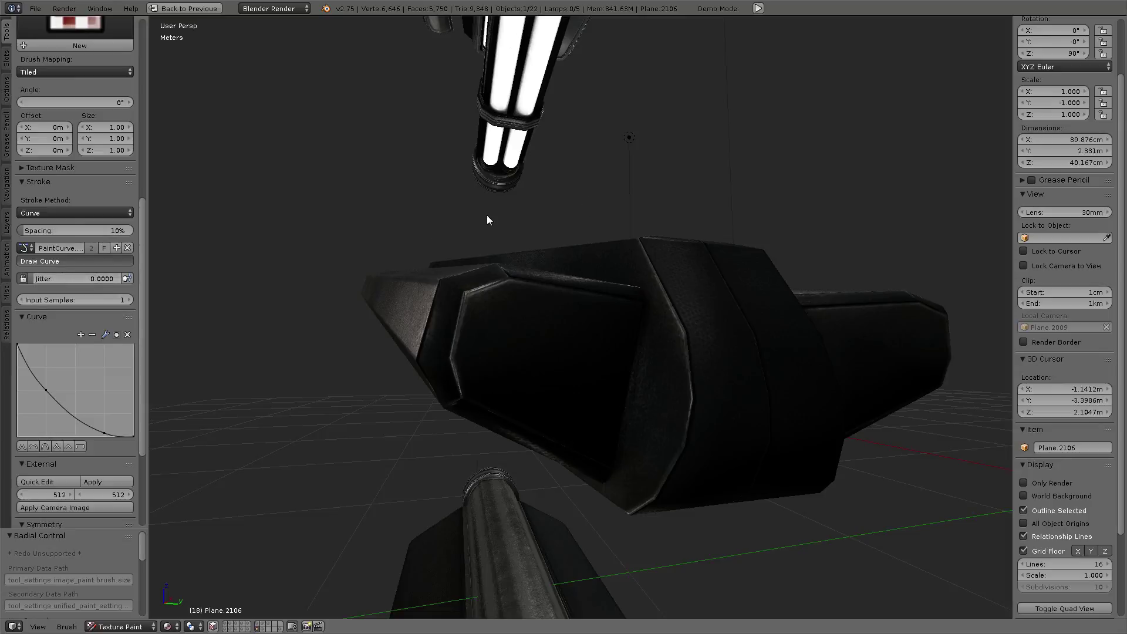
pyautogui.click(76, 263)
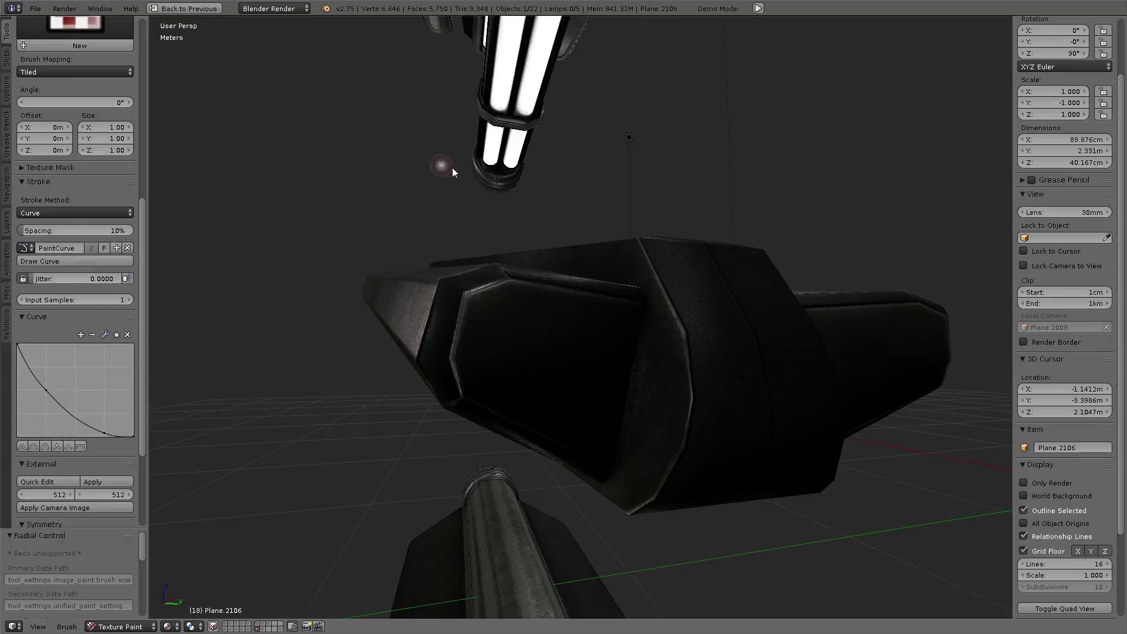
pyautogui.click(93, 262)
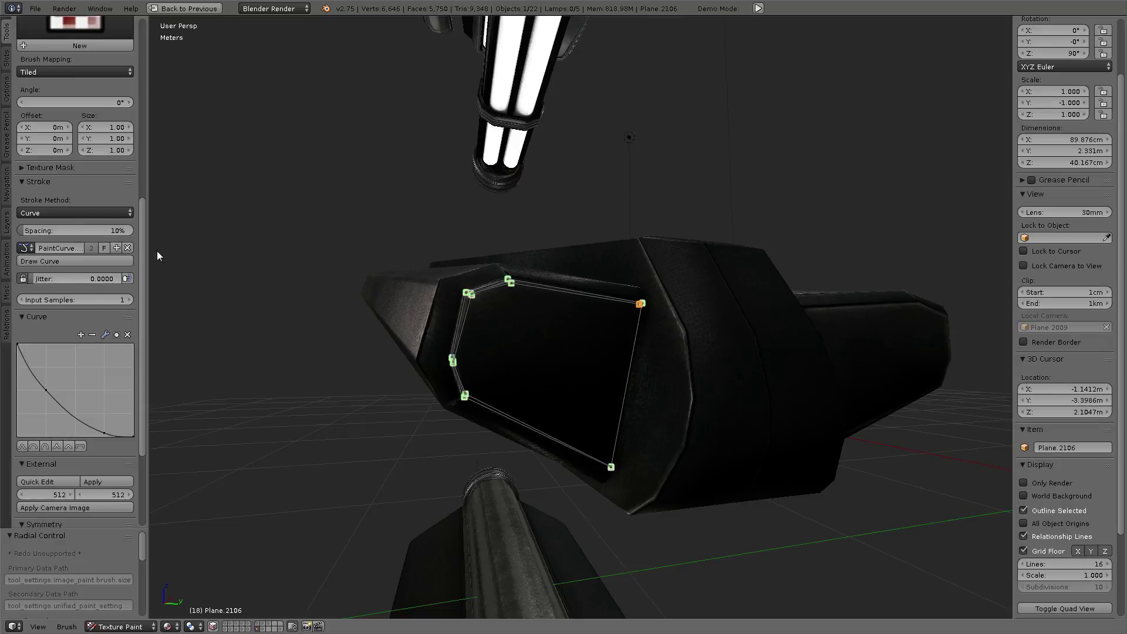
pyautogui.click(117, 262)
pyautogui.click(115, 262)
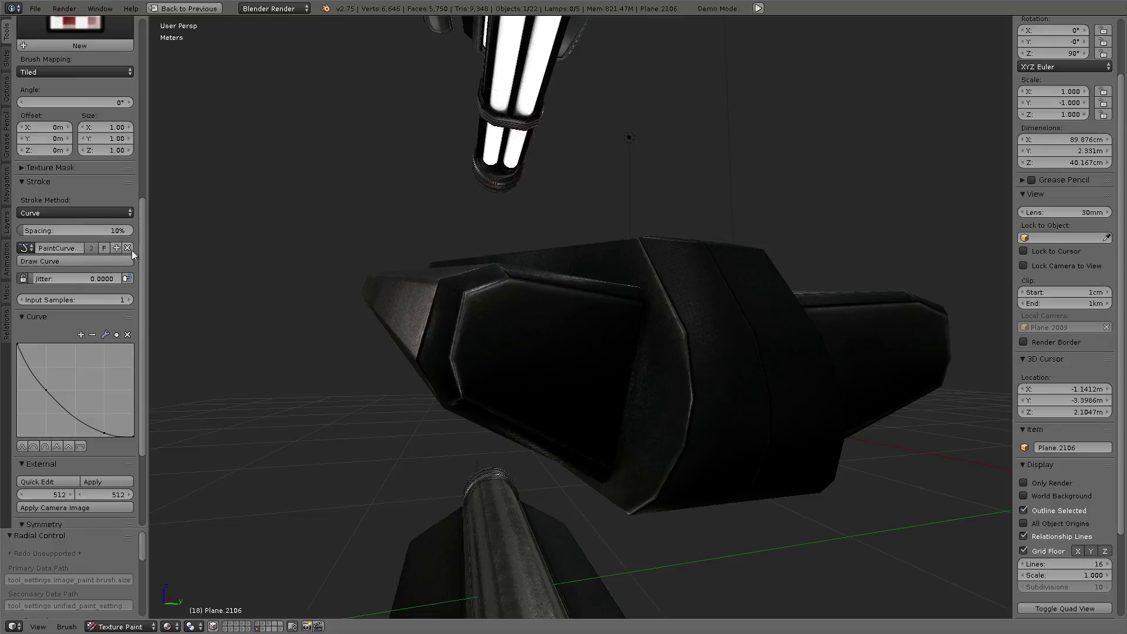
# - Orbit to the long arm's octagonal end cap and zoom in on it in orthographic view
pyautogui.press('a')
pyautogui.moveTo(618, 235)
pyautogui.mouseDown(button='middle')
pyautogui.moveTo(581, 294)
pyautogui.moveTo(654, 322)
pyautogui.moveTo(673, 276)
pyautogui.moveTo(595, 284)
pyautogui.moveTo(533, 257)
pyautogui.moveTo(582, 457)
pyautogui.moveTo(573, 450)
pyautogui.mouseUp(button='middle')
pyautogui.moveTo(526, 522); pyautogui.dragTo(591, 395, button='middle')
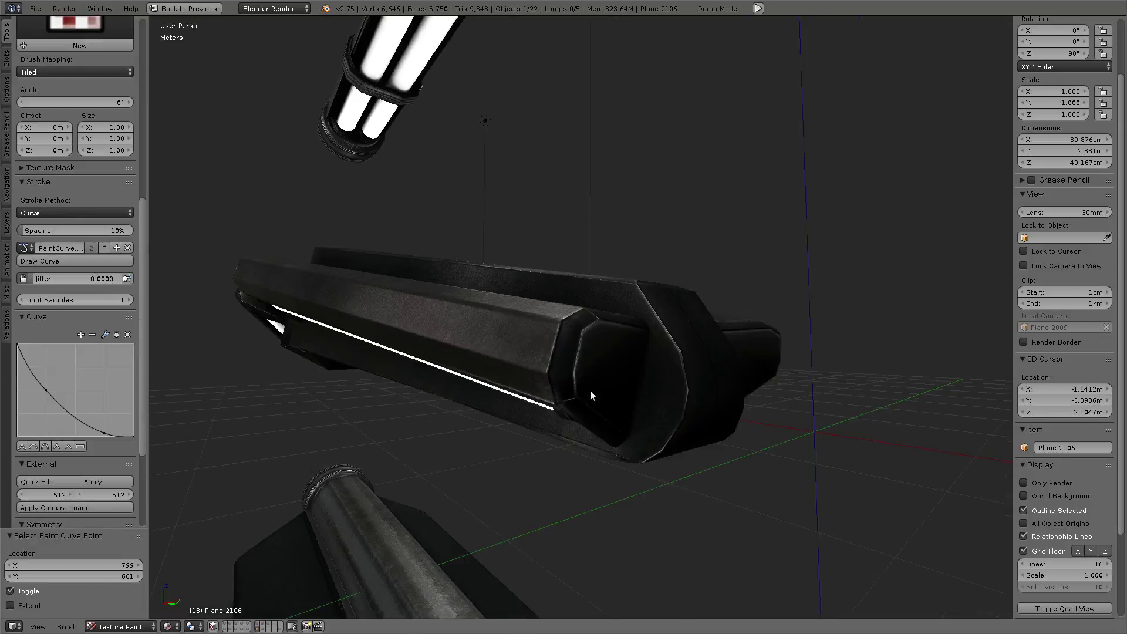
pyautogui.press('KP_5')
pyautogui.scroll(1, 600, 384)
pyautogui.scroll(2, 603, 399)
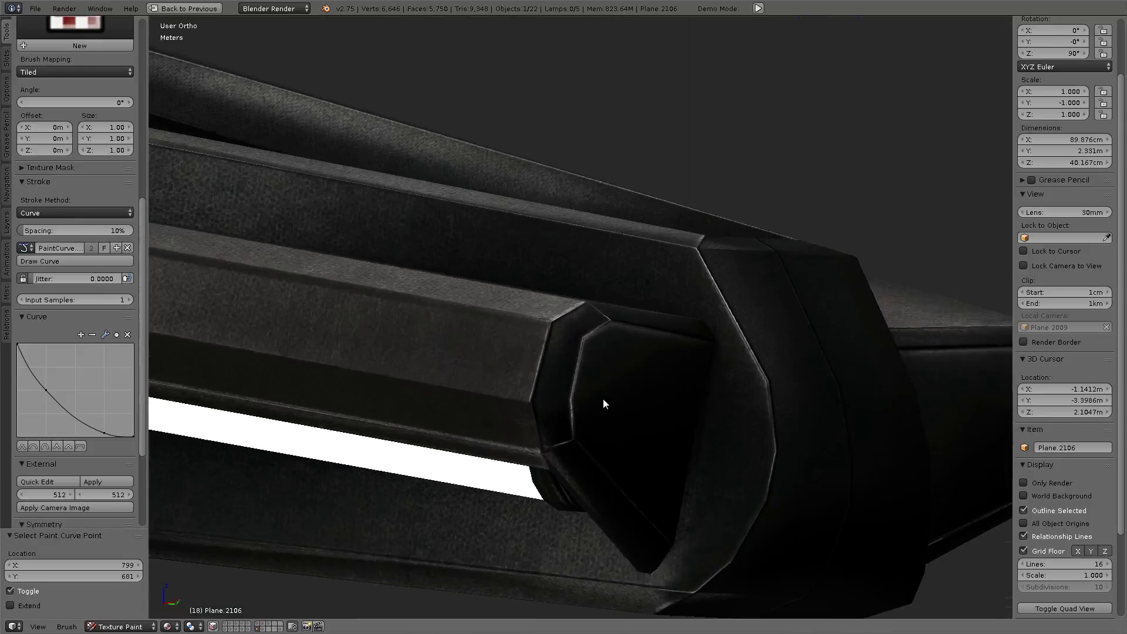
pyautogui.scroll(2, 599, 432)
pyautogui.moveTo(599, 434); pyautogui.dragTo(569, 495, button='middle')
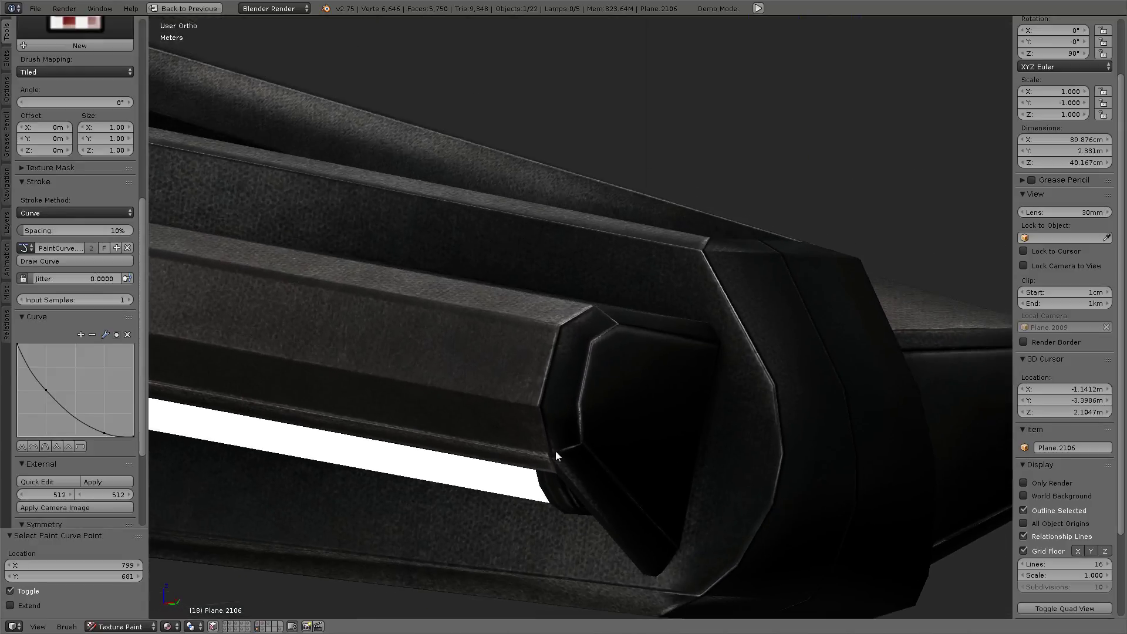
# - Place six paint-curve points around the octagonal end cap, shrink the brush, and stroke the curve
pyautogui.keyDown('ctrl'); pyautogui.click(540, 407); pyautogui.keyUp('ctrl')
pyautogui.keyDown('ctrl'); pyautogui.click(558, 326); pyautogui.keyUp('ctrl')
pyautogui.keyDown('ctrl'); pyautogui.click(616, 326); pyautogui.keyUp('ctrl')
pyautogui.keyDown('ctrl'); pyautogui.click(591, 343); pyautogui.keyUp('ctrl')
pyautogui.keyDown('ctrl'); pyautogui.click(577, 406); pyautogui.keyUp('ctrl')
pyautogui.click(551, 453)
pyautogui.press('f')
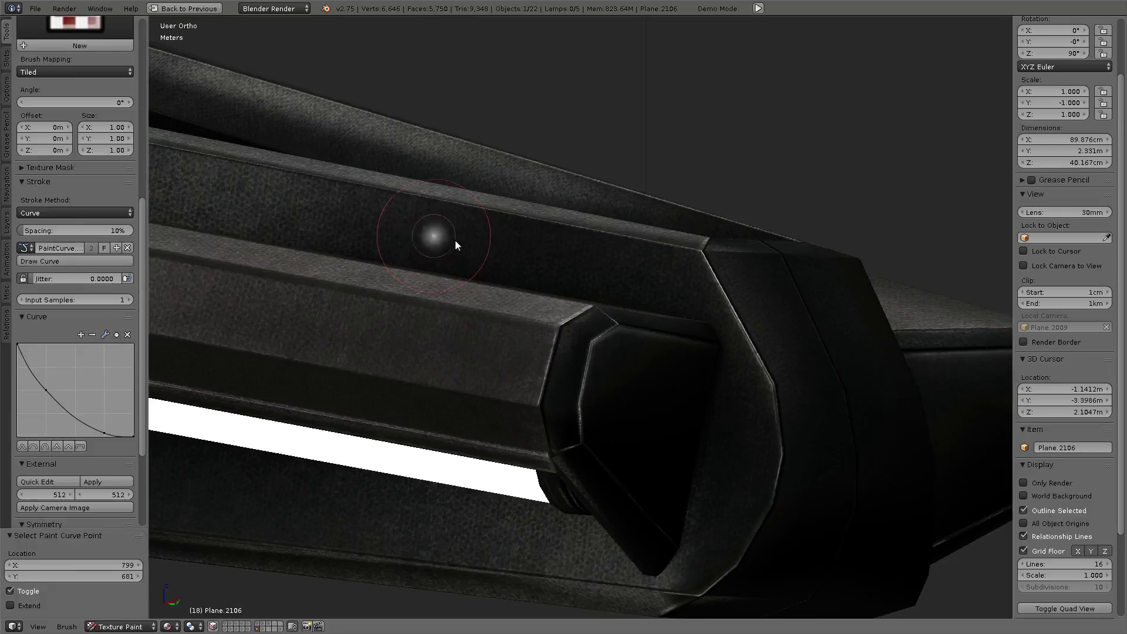
pyautogui.click(456, 241)
pyautogui.click(101, 263)
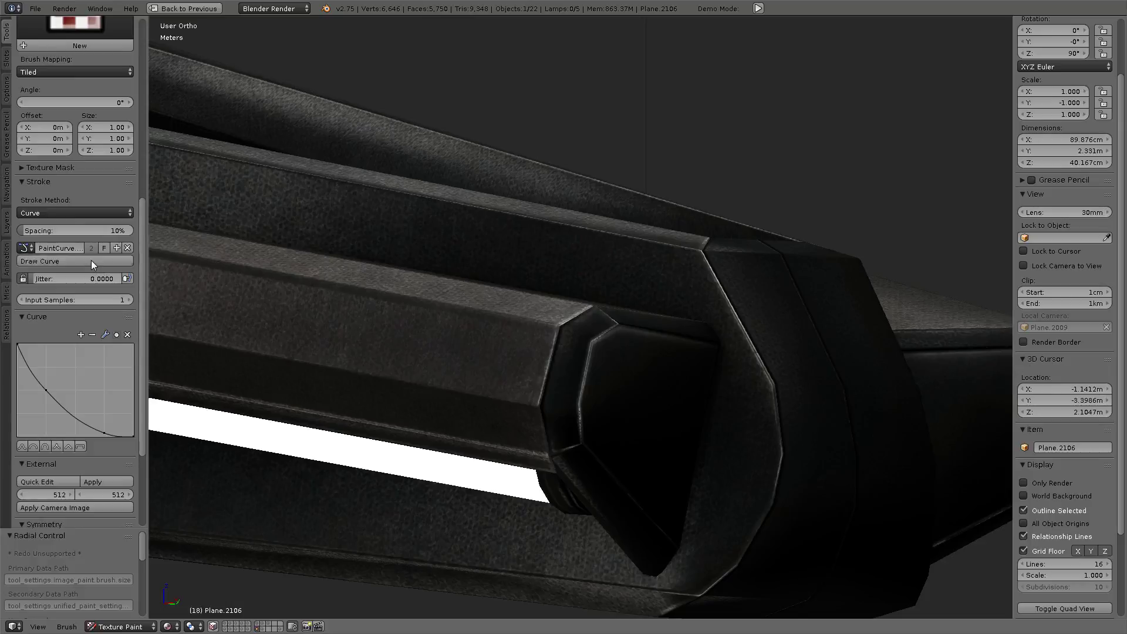
# - Face the long rectangular bar and place paint-curve points at both its ends
pyautogui.scroll(-3, 567, 294)
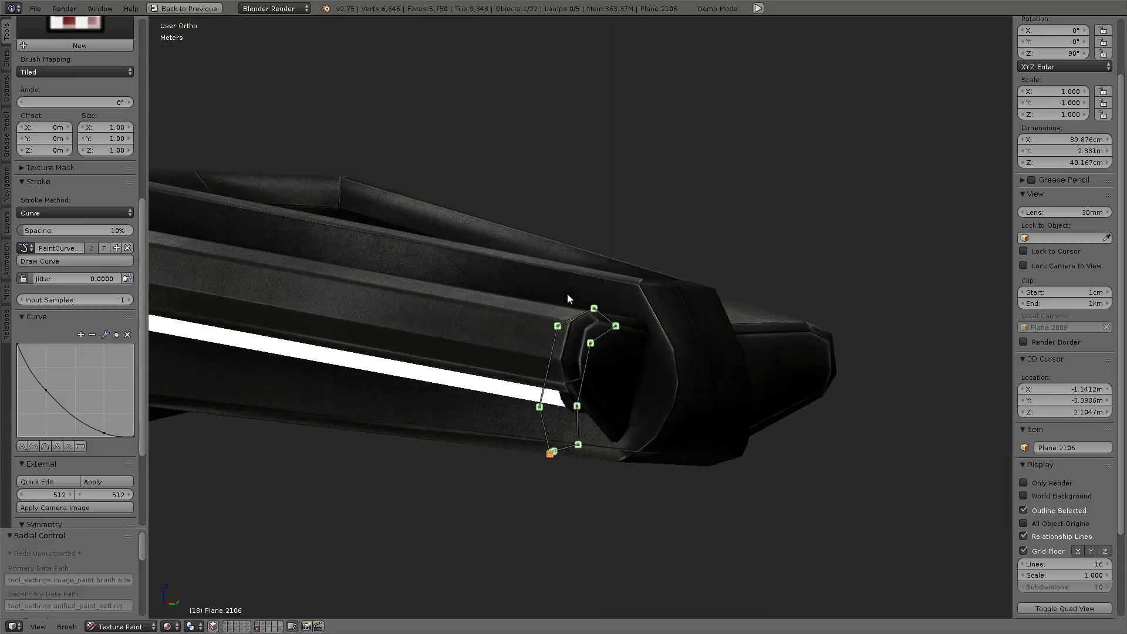
pyautogui.press('a')
pyautogui.moveTo(568, 294)
pyautogui.mouseDown(button='middle')
pyautogui.moveTo(621, 343)
pyautogui.moveTo(621, 315)
pyautogui.moveTo(662, 311)
pyautogui.moveTo(556, 305)
pyautogui.moveTo(586, 423)
pyautogui.moveTo(550, 370)
pyautogui.moveTo(642, 411)
pyautogui.moveTo(438, 365)
pyautogui.moveTo(425, 320)
pyautogui.moveTo(508, 317)
pyautogui.moveTo(556, 355)
pyautogui.moveTo(420, 340)
pyautogui.moveTo(420, 355)
pyautogui.moveTo(529, 385)
pyautogui.moveTo(279, 335)
pyautogui.mouseUp(button='middle')
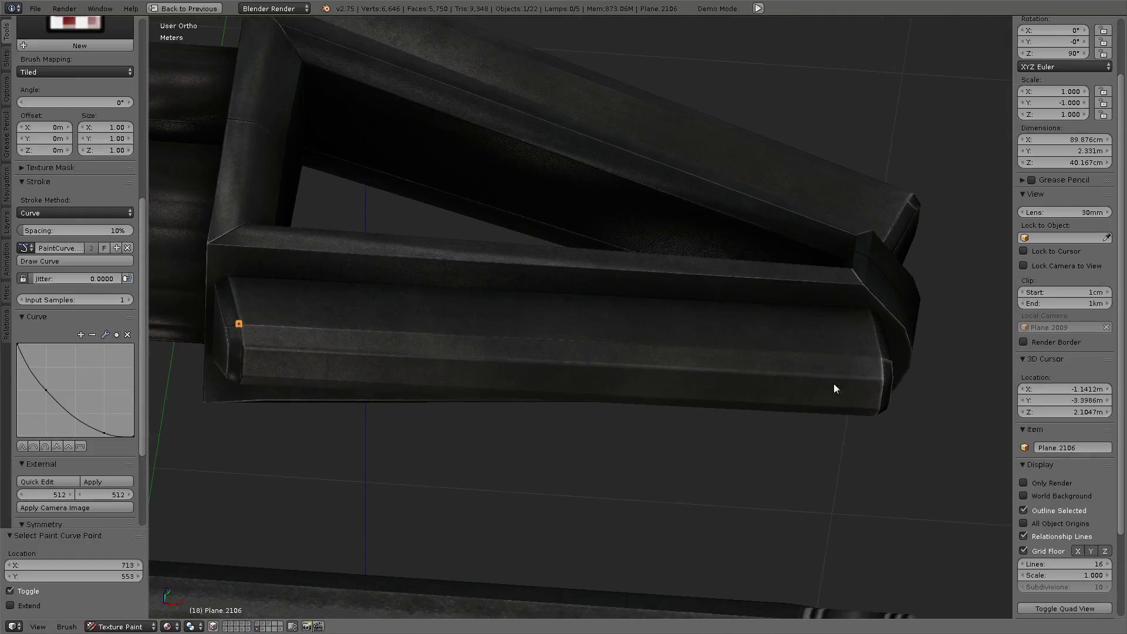
pyautogui.keyDown('ctrl'); pyautogui.rightClick(879, 359); pyautogui.keyUp('ctrl')
pyautogui.keyDown('ctrl'); pyautogui.rightClick(246, 349); pyautogui.keyUp('ctrl')
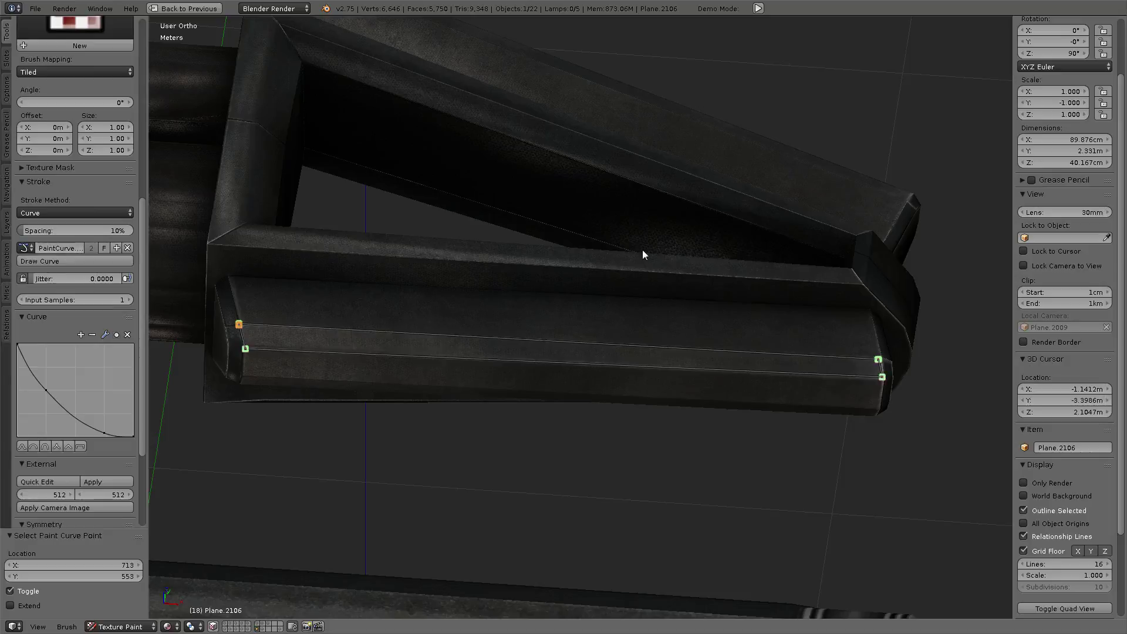
pyautogui.press('g')
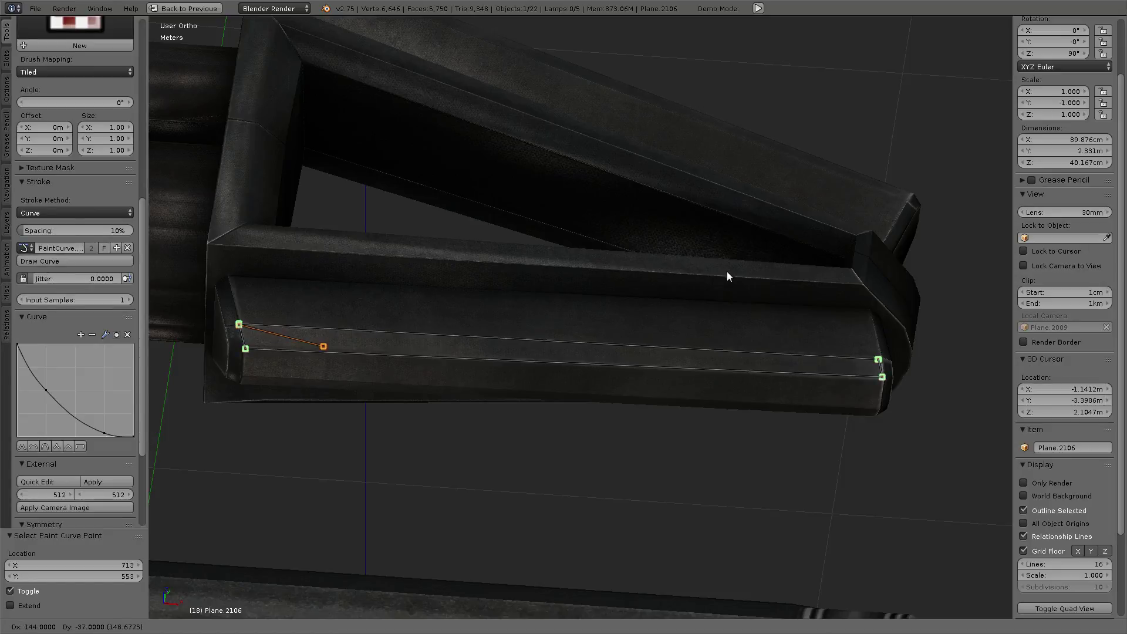
pyautogui.press('Escape')
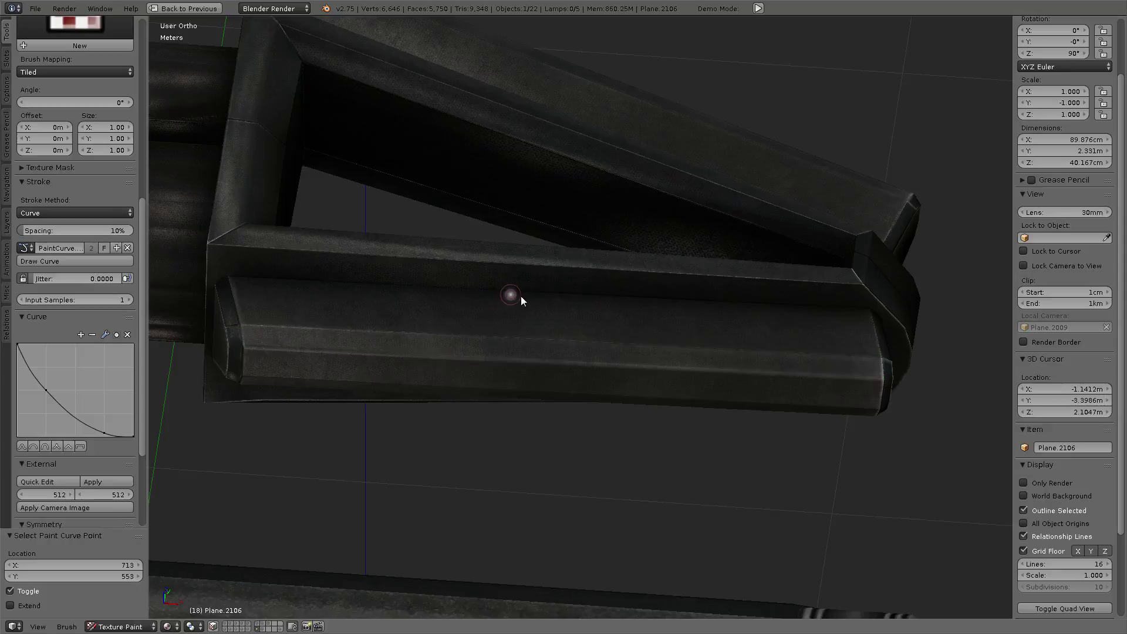
# - Resize the brush and stroke the curve along the bar three times
pyautogui.press('f')
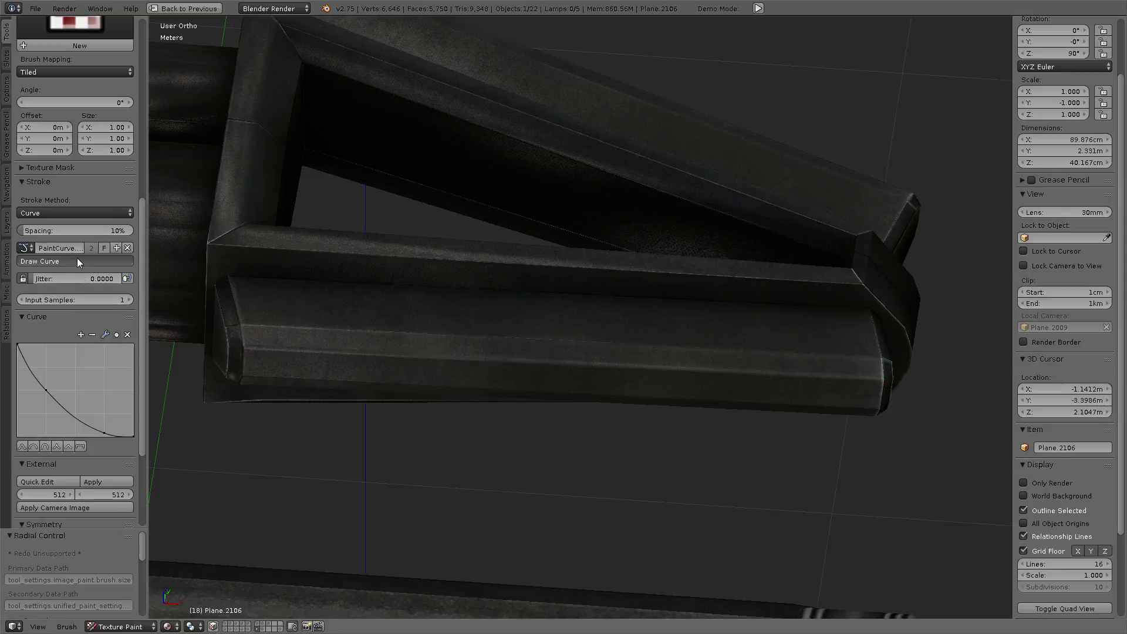
pyautogui.click(77, 259)
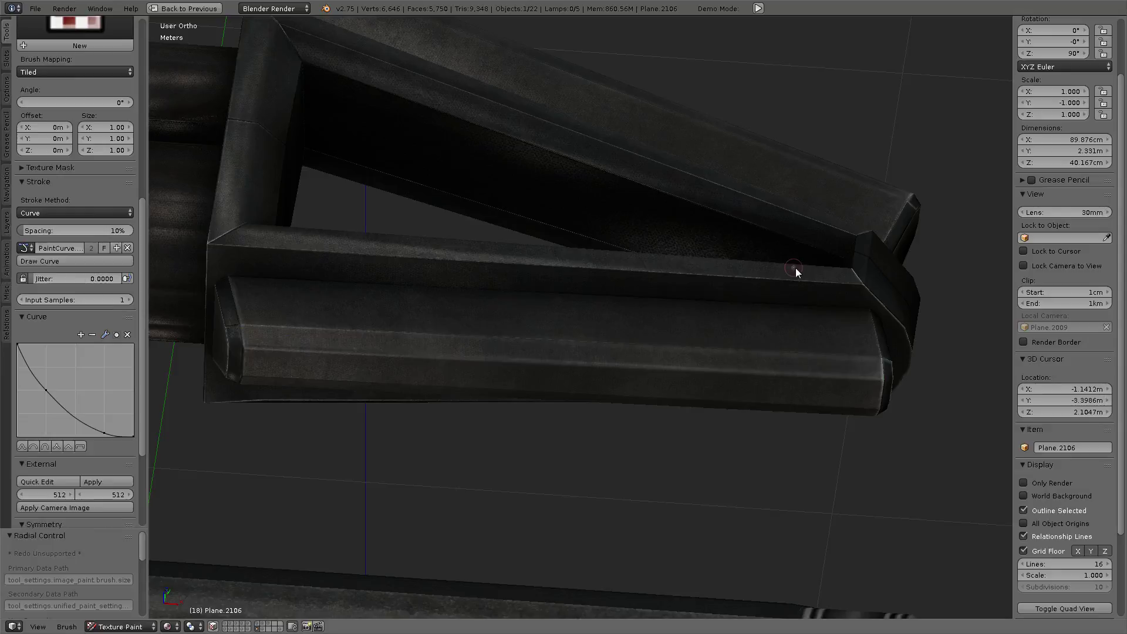
pyautogui.click(64, 261)
pyautogui.click(75, 262)
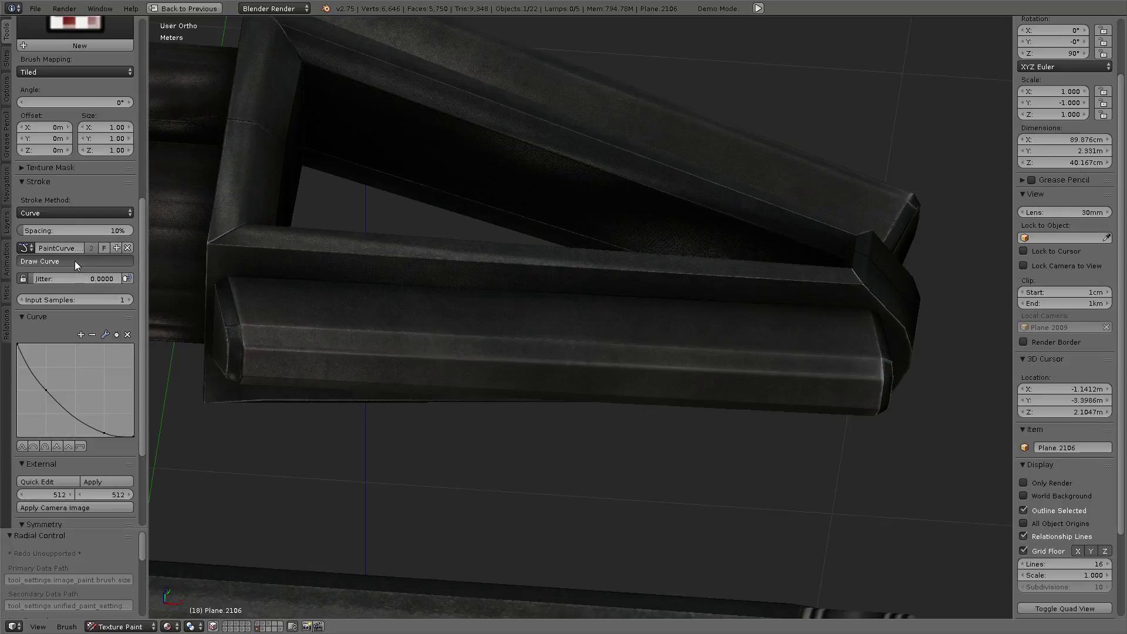
pyautogui.press('a')
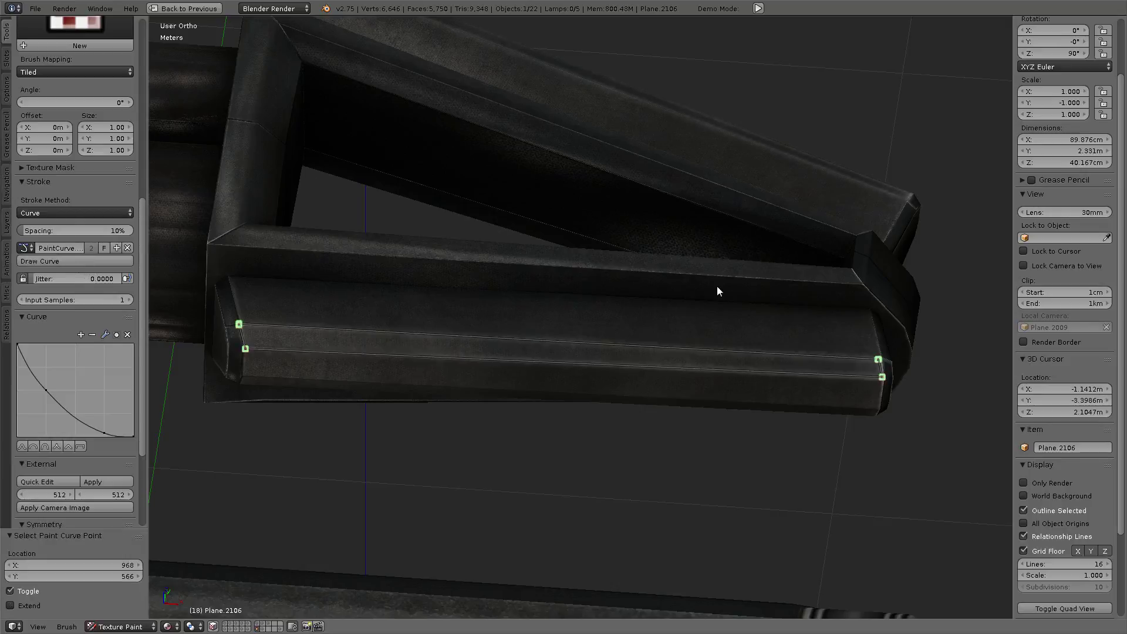
pyautogui.moveTo(718, 280)
pyautogui.mouseDown(button='middle')
pyautogui.moveTo(707, 203)
pyautogui.moveTo(731, 199)
pyautogui.moveTo(790, 252)
pyautogui.moveTo(776, 238)
pyautogui.moveTo(305, 242)
pyautogui.mouseUp(button='middle')
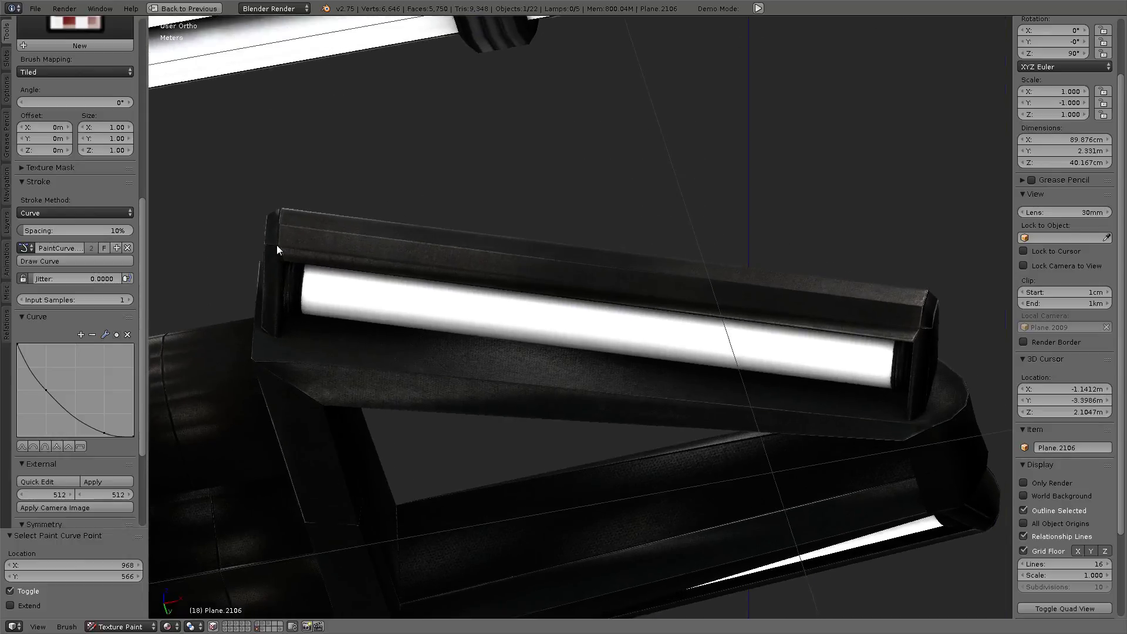
# - Build a paint curve along the housing's top edge and stroke it with Enter
pyautogui.keyDown('ctrl'); pyautogui.rightClick(921, 327); pyautogui.keyUp('ctrl')
pyautogui.keyDown('ctrl'); pyautogui.moveTo(921, 327); pyautogui.dragTo(914, 341, button='right'); pyautogui.keyUp('ctrl')
pyautogui.rightClick(286, 260)
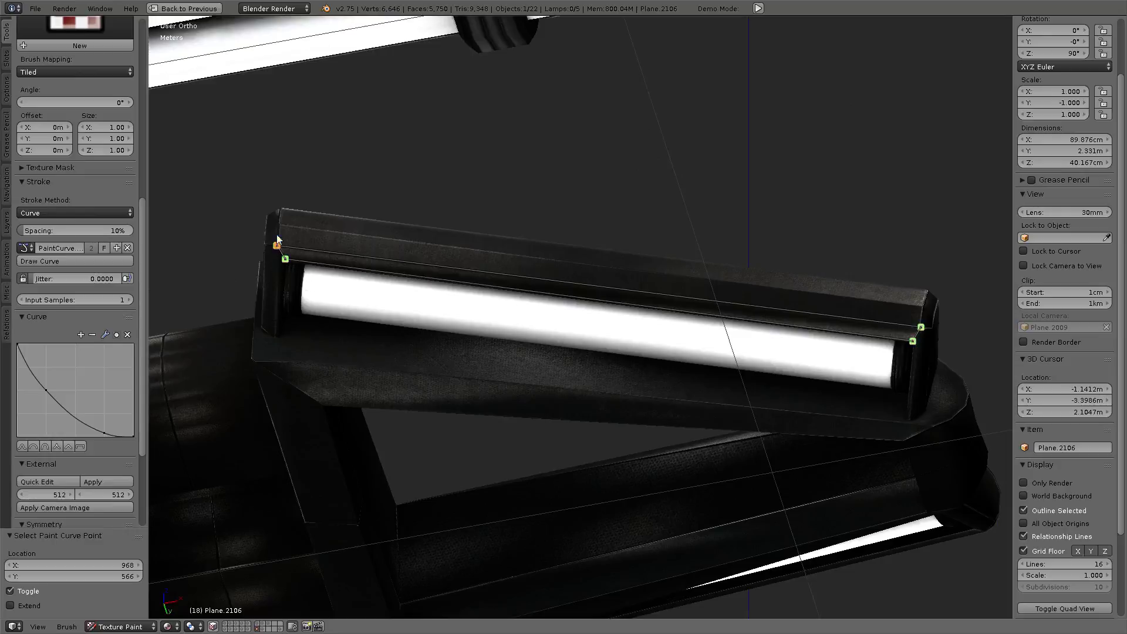
pyautogui.keyDown('ctrl'); pyautogui.click(922, 307); pyautogui.keyUp('ctrl')
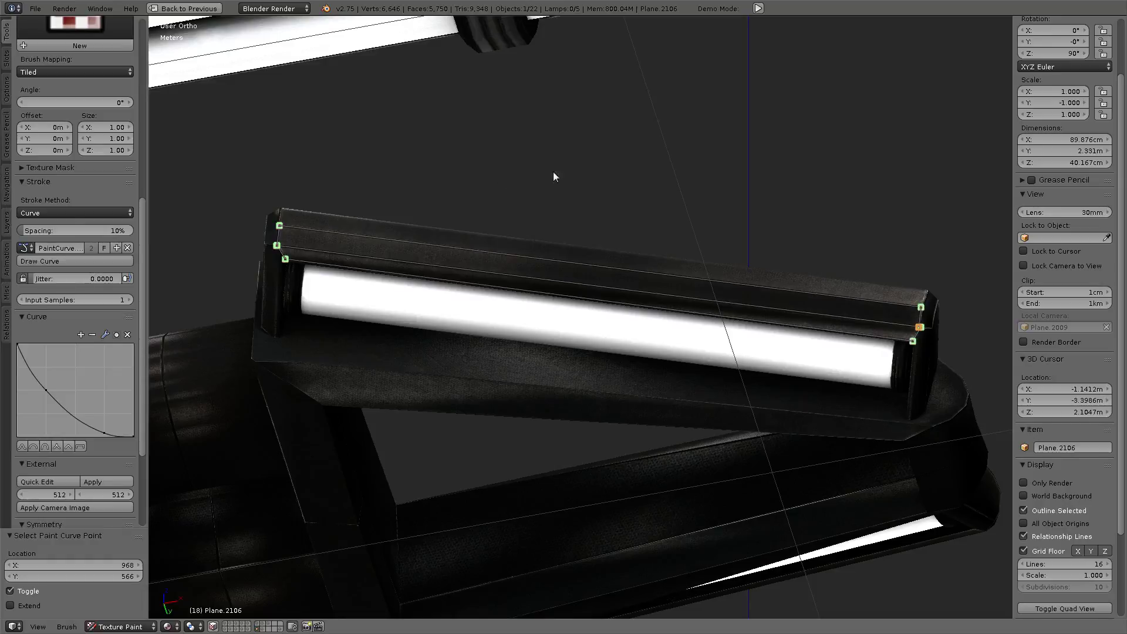
pyautogui.press('Return')
# - Resize the brush, deselect the curve points, and orbit toward the triangular frame
pyautogui.press('f')
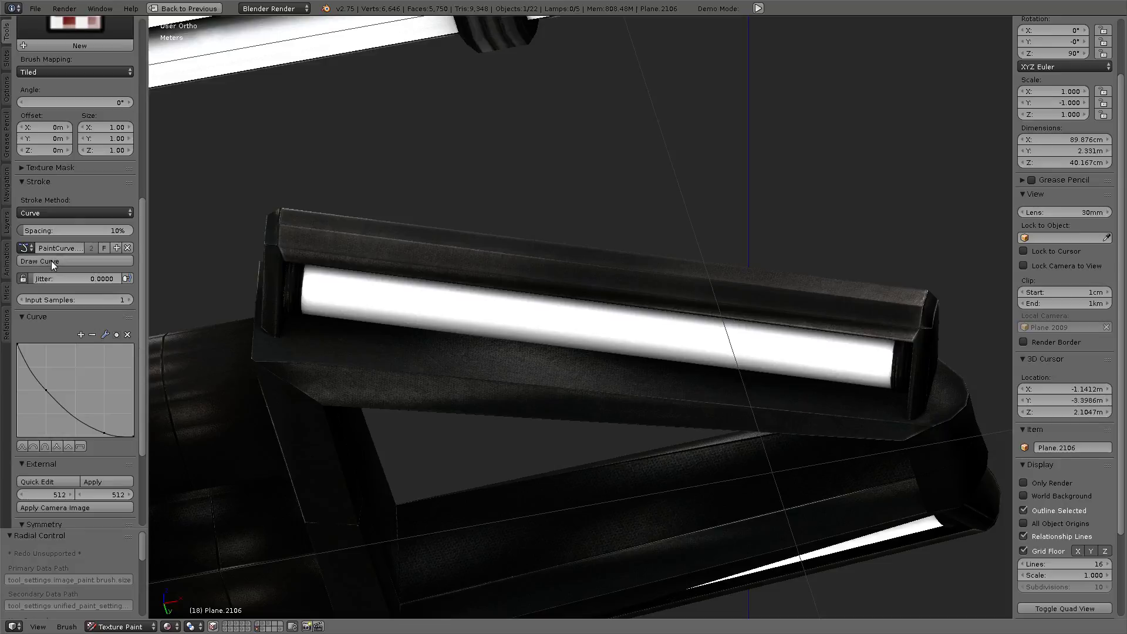
pyautogui.press('a')
pyautogui.moveTo(539, 199)
pyautogui.mouseDown(button='middle')
pyautogui.moveTo(467, 316)
pyautogui.moveTo(536, 319)
pyautogui.moveTo(649, 390)
pyautogui.moveTo(608, 337)
pyautogui.moveTo(695, 302)
pyautogui.moveTo(890, 258)
pyautogui.moveTo(427, 341)
pyautogui.moveTo(569, 376)
pyautogui.moveTo(575, 511)
pyautogui.moveTo(634, 373)
pyautogui.moveTo(829, 385)
pyautogui.moveTo(682, 373)
pyautogui.moveTo(708, 309)
pyautogui.moveTo(583, 372)
pyautogui.moveTo(669, 307)
pyautogui.moveTo(611, 262)
pyautogui.moveTo(614, 392)
pyautogui.mouseUp(button='middle')
pyautogui.scroll(5, 608, 337)
pyautogui.scroll(-4, 890, 257)
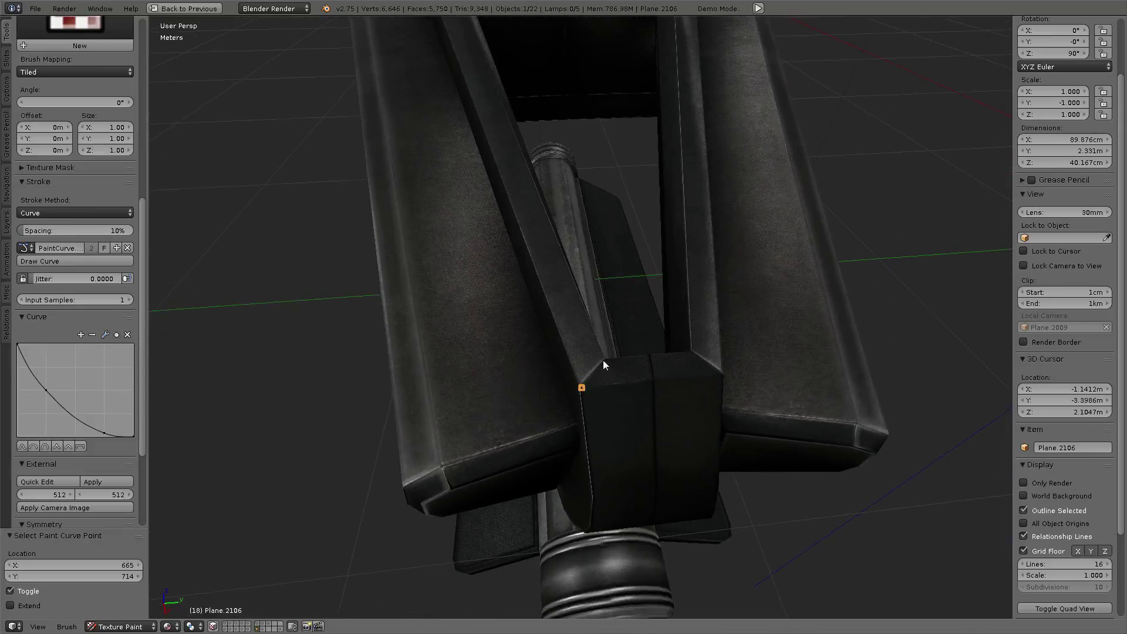
# - Add two paint-curve points at the frame joint and deselect them
pyautogui.keyDown('ctrl'); pyautogui.click(649, 355); pyautogui.keyUp('ctrl')
pyautogui.keyDown('ctrl'); pyautogui.click(651, 378); pyautogui.keyUp('ctrl')
pyautogui.moveTo(633, 318)
pyautogui.mouseDown(button='middle')
pyautogui.moveTo(621, 274)
pyautogui.moveTo(721, 319)
pyautogui.moveTo(653, 388)
pyautogui.mouseUp(button='middle')
pyautogui.press('a')
# - Orbit around the triangular frame to view it from below onto the inner cylinder
pyautogui.moveTo(428, 331); pyautogui.dragTo(451, 358, button='middle')
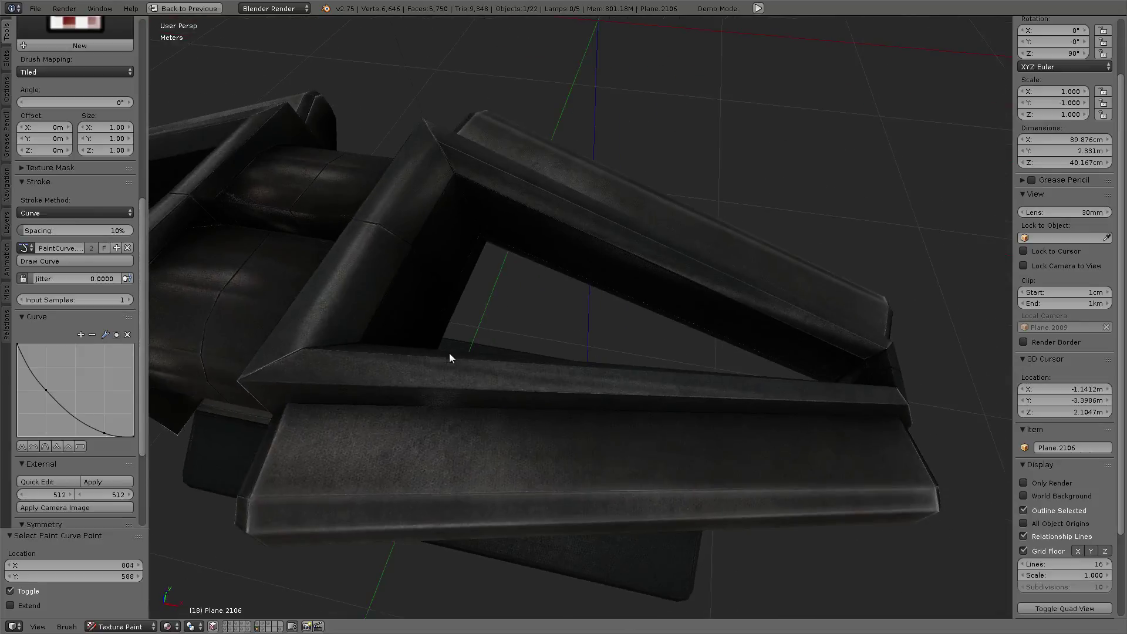
pyautogui.moveTo(240, 381)
pyautogui.mouseDown(button='middle')
pyautogui.moveTo(249, 400)
pyautogui.moveTo(675, 270)
pyautogui.mouseUp(button='middle')
pyautogui.moveTo(537, 359)
pyautogui.mouseDown(button='middle')
pyautogui.moveTo(551, 383)
pyautogui.moveTo(559, 360)
pyautogui.moveTo(488, 261)
pyautogui.moveTo(589, 284)
pyautogui.moveTo(561, 343)
pyautogui.moveTo(823, 314)
pyautogui.moveTo(829, 235)
pyautogui.moveTo(669, 231)
pyautogui.moveTo(541, 359)
pyautogui.moveTo(597, 312)
pyautogui.moveTo(603, 397)
pyautogui.moveTo(624, 460)
pyautogui.moveTo(603, 389)
pyautogui.moveTo(682, 413)
pyautogui.moveTo(528, 406)
pyautogui.mouseUp(button='middle')
pyautogui.press('a')
pyautogui.rightClick(541, 359)
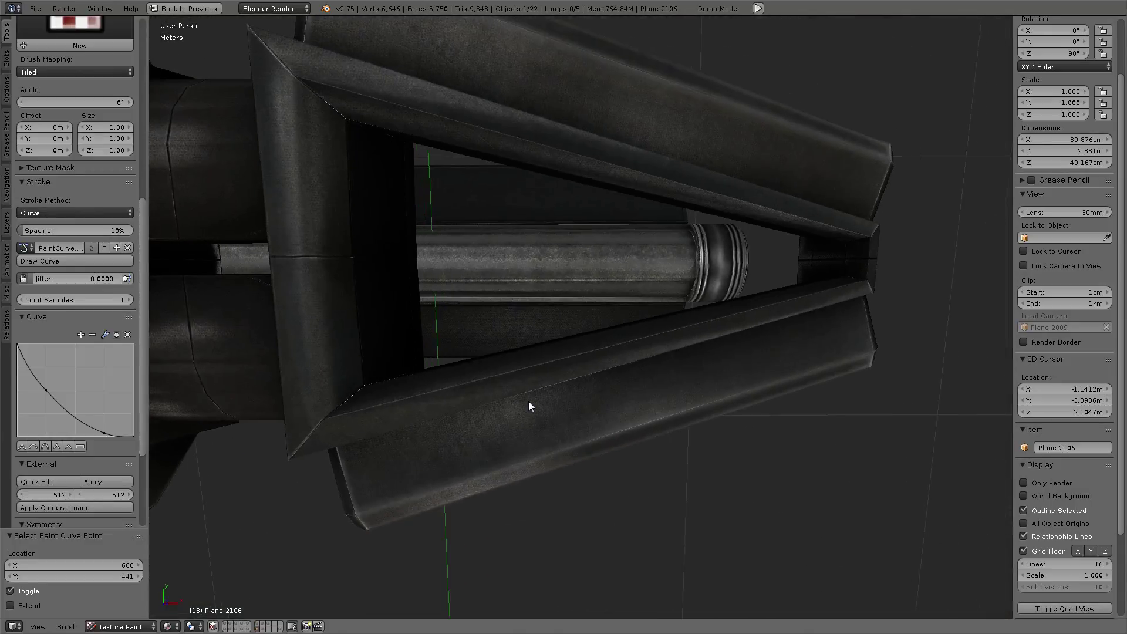
# - Isolate the triangular frame with Shift+H, view it from the top, and return to Texture Paint
pyautogui.click(120, 626)
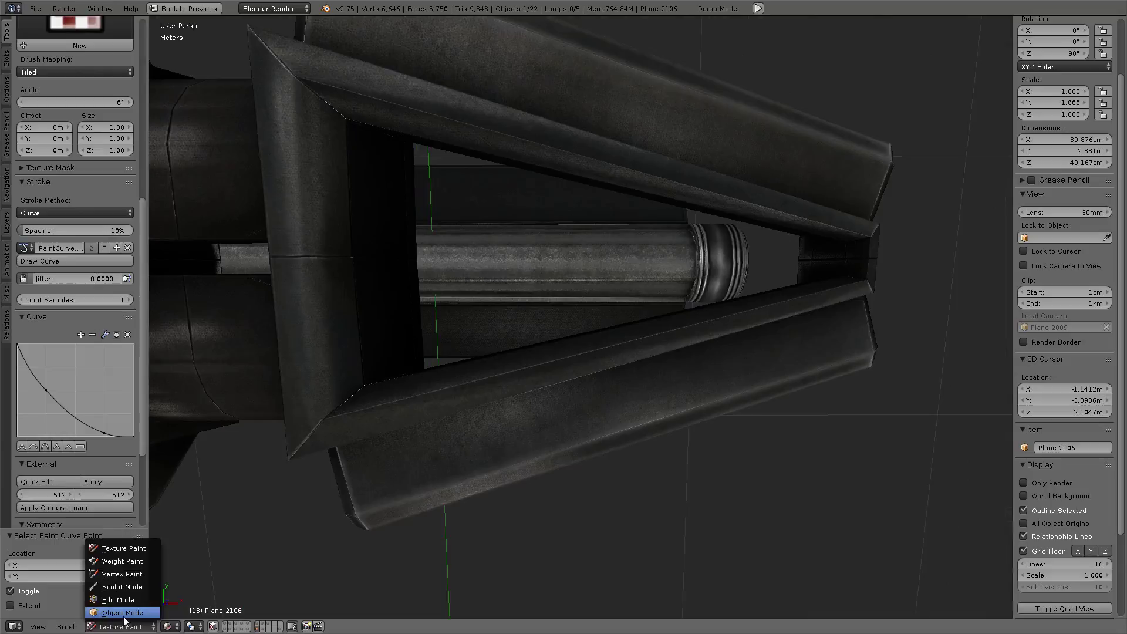
pyautogui.rightClick(437, 428)
pyautogui.hotkey('shift', 'h')
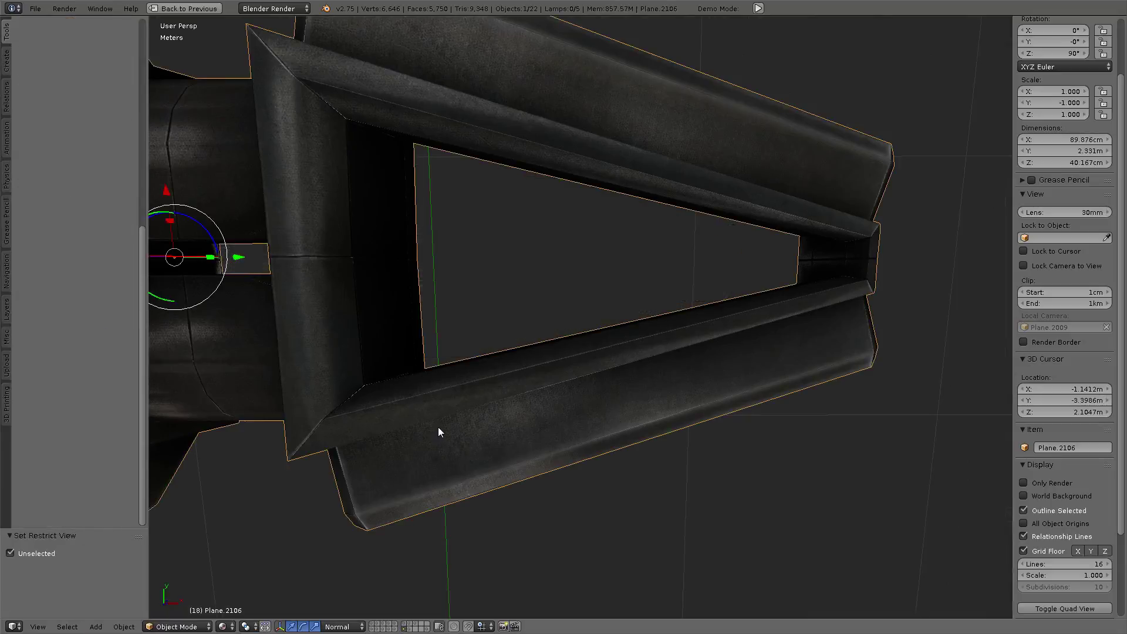
pyautogui.press('KP_7')
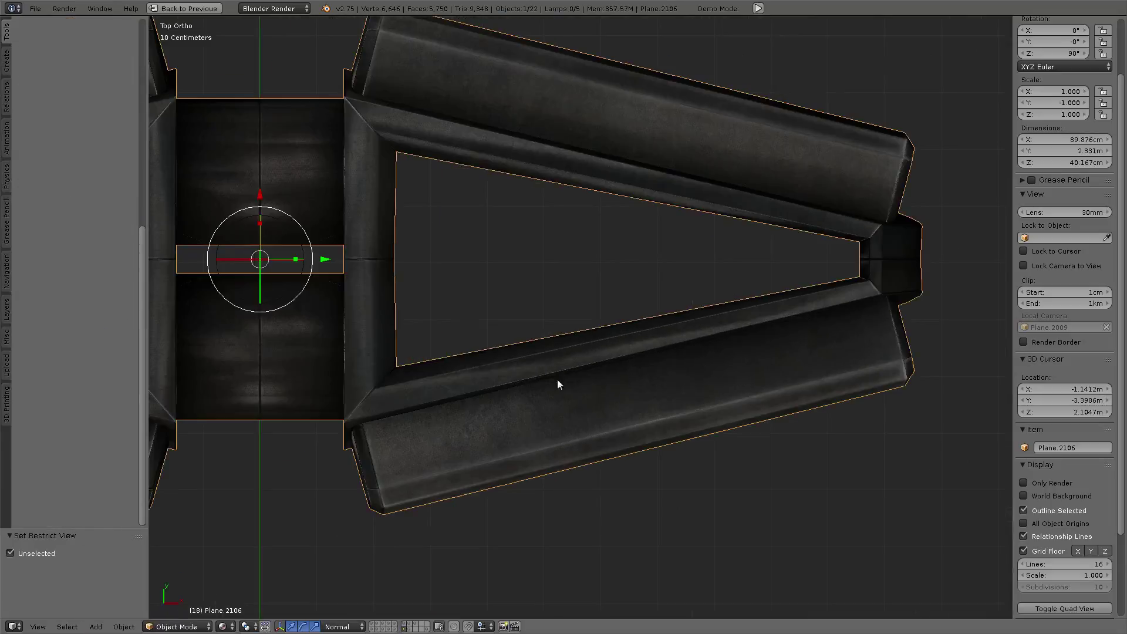
pyautogui.click(179, 627)
pyautogui.click(188, 562)
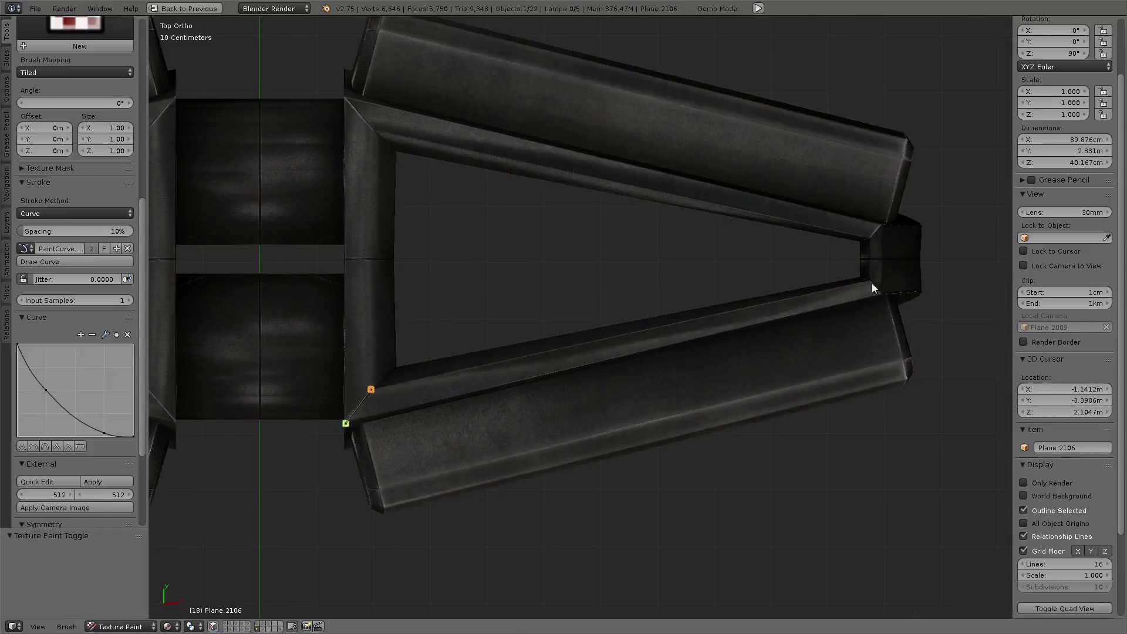
# - Build a paint curve along the frame's inner lower and left edges
pyautogui.keyDown('ctrl'); pyautogui.moveTo(869, 280); pyautogui.dragTo(879, 292); pyautogui.keyUp('ctrl')
pyautogui.keyDown('ctrl'); pyautogui.moveTo(346, 421); pyautogui.dragTo(347, 259); pyautogui.keyUp('ctrl')
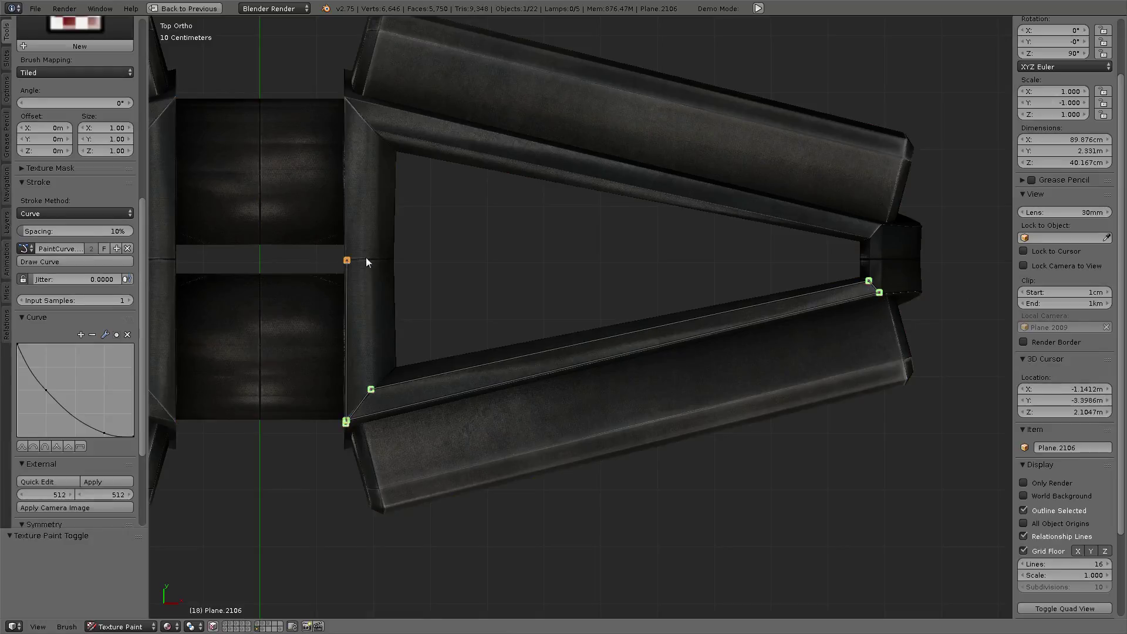
pyautogui.keyDown('ctrl'); pyautogui.click(391, 260); pyautogui.keyUp('ctrl')
pyautogui.keyDown('ctrl'); pyautogui.click(369, 388); pyautogui.keyUp('ctrl')
pyautogui.keyDown('ctrl'); pyautogui.moveTo(394, 369); pyautogui.dragTo(392, 260); pyautogui.keyUp('ctrl')
pyautogui.rightClick(395, 369)
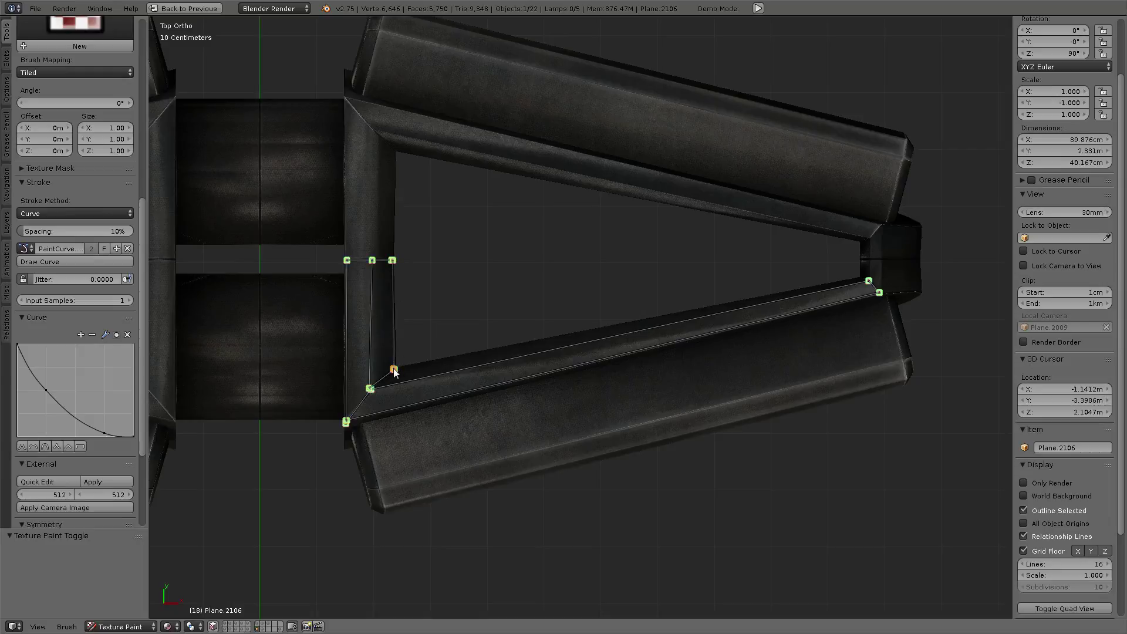
pyautogui.rightClick(864, 281)
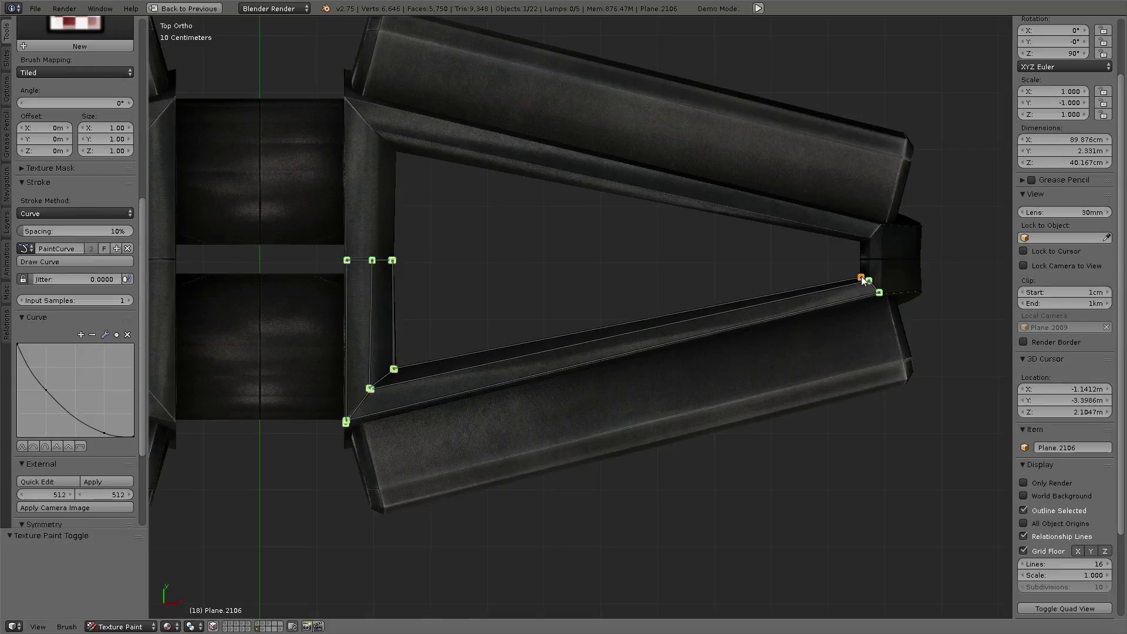
pyautogui.rightClick(880, 293)
pyautogui.rightClick(348, 261)
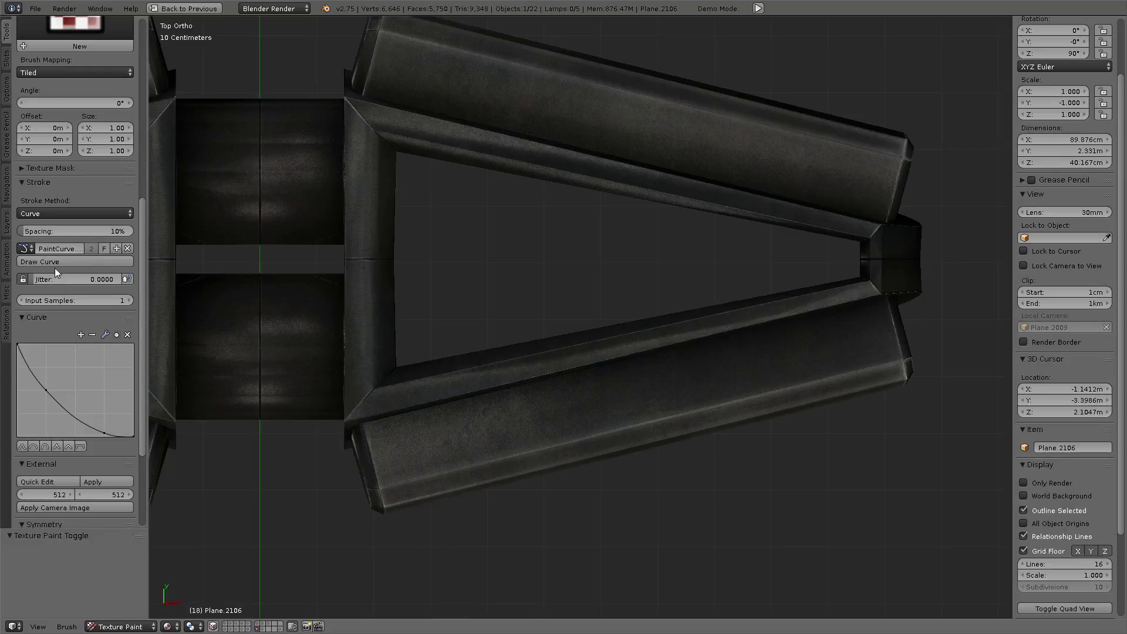
# - Resize the brush and stroke the curve six times to build up the highlight
pyautogui.press('f')
pyautogui.click(700, 242)
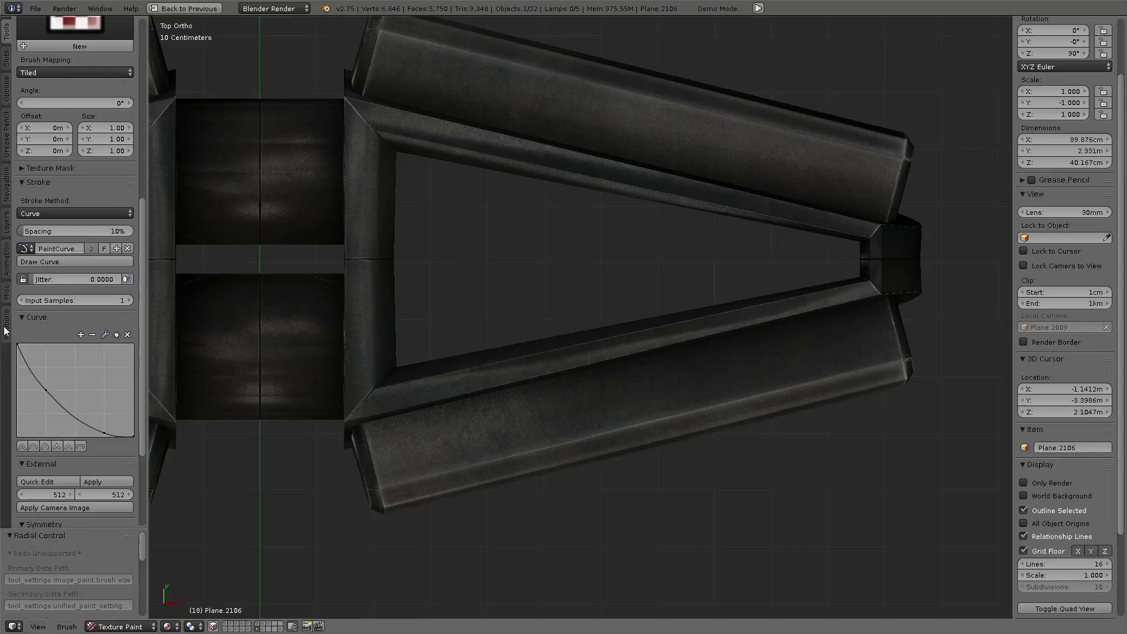
pyautogui.click(74, 261)
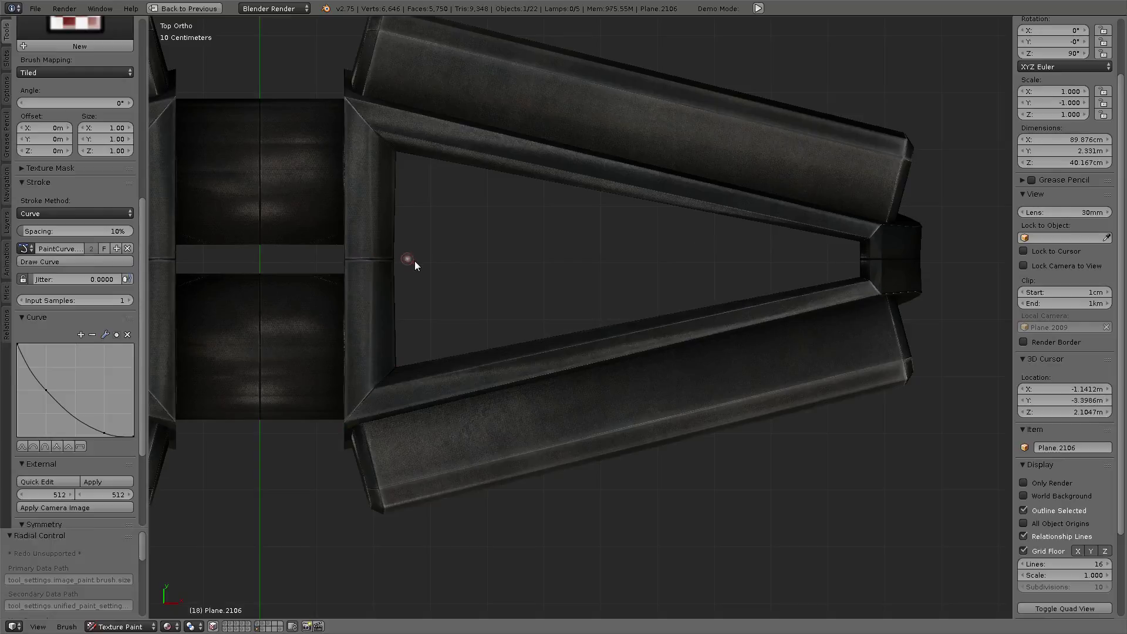
pyautogui.click(32, 261)
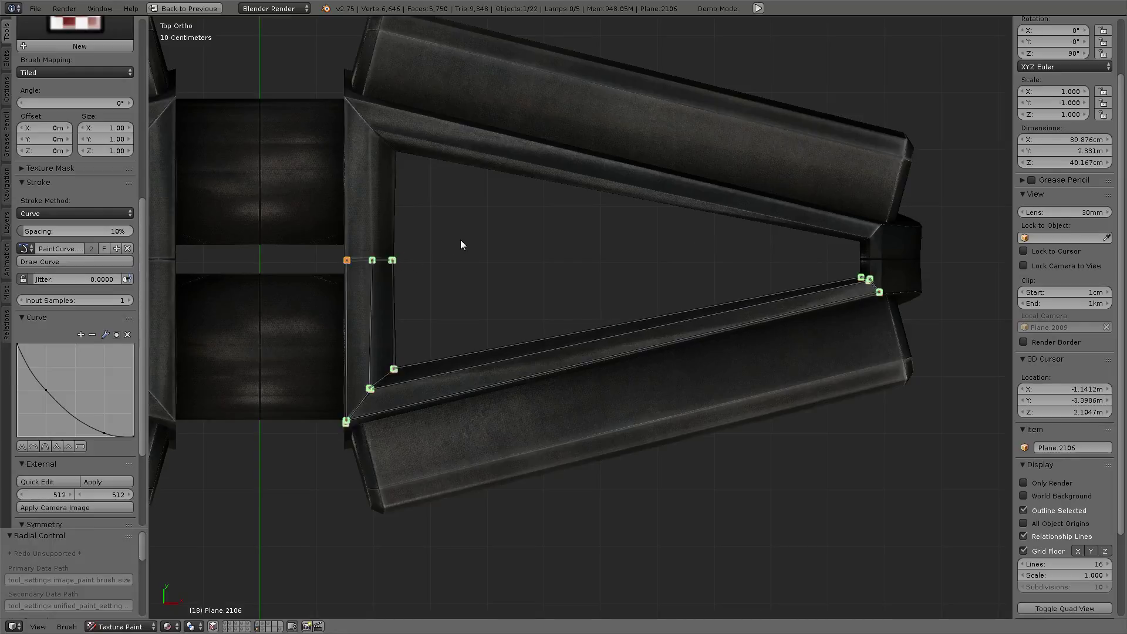
pyautogui.click(83, 263)
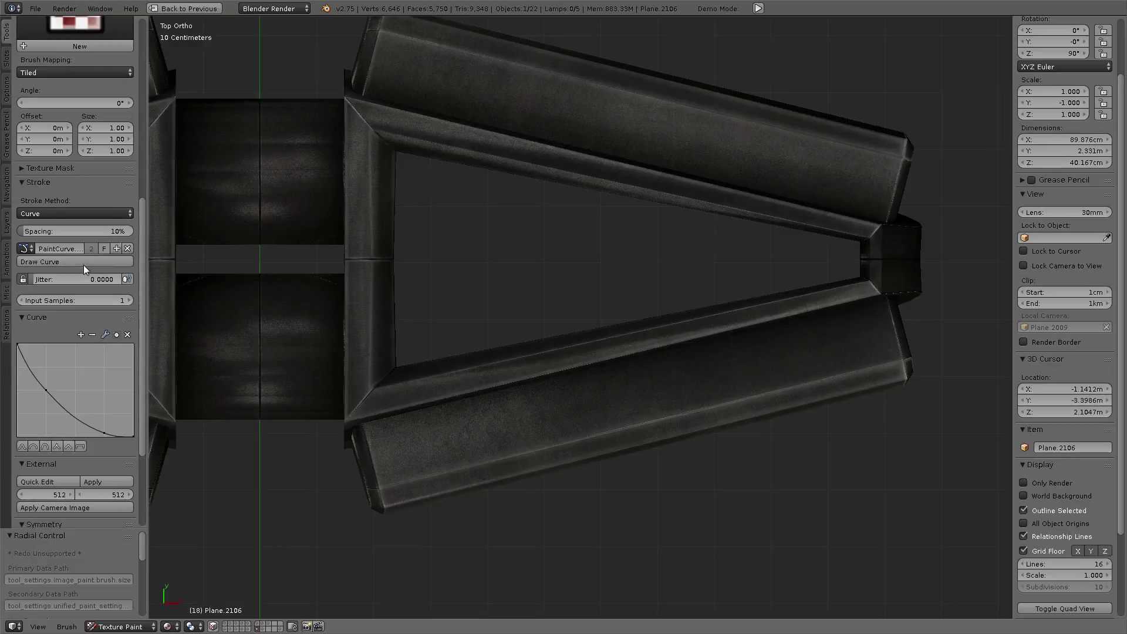
pyautogui.click(83, 265)
pyautogui.click(84, 265)
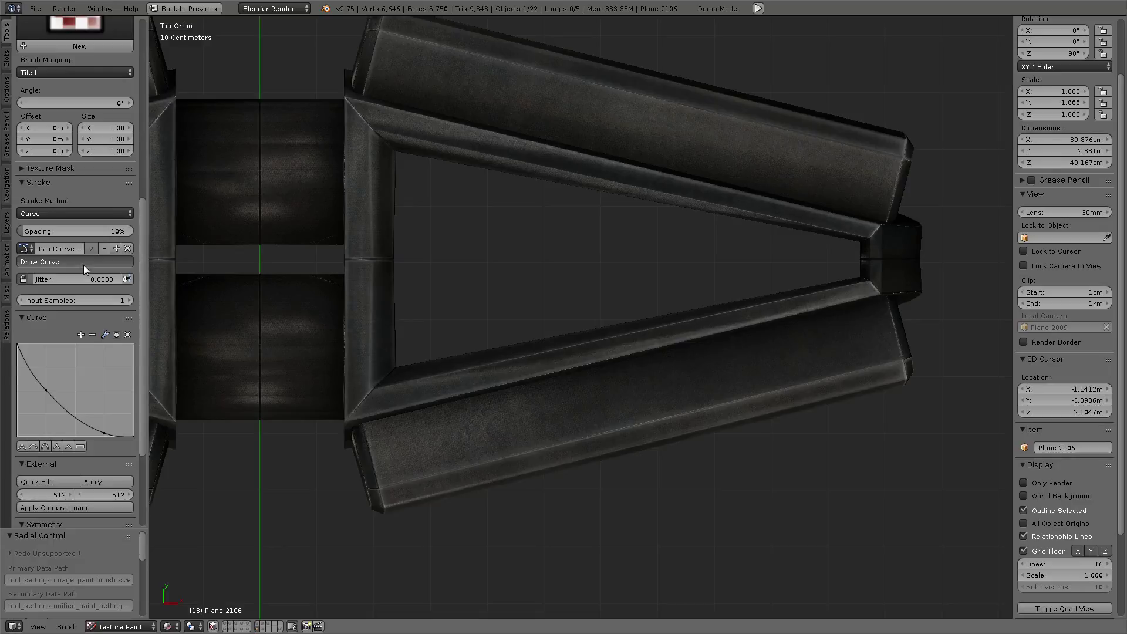
pyautogui.click(83, 265)
# - Finish the inner-edge stroke, deselect the curve, and zoom in on the end block
pyautogui.click(73, 262)
pyautogui.press('a')
pyautogui.scroll(4, 652, 312)
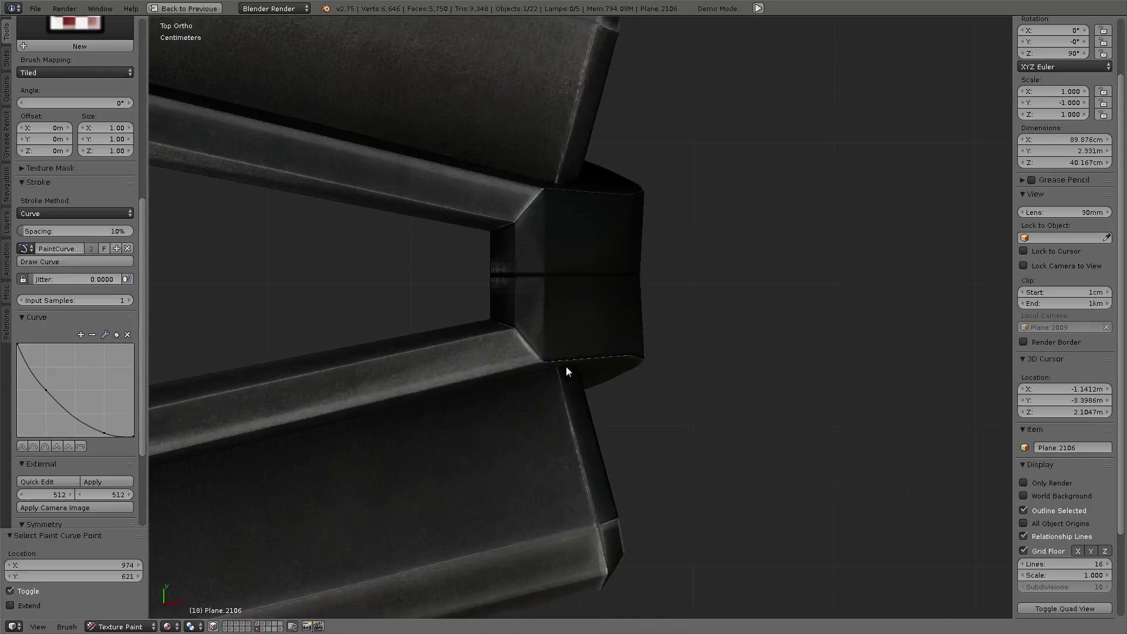
pyautogui.scroll(2, 569, 372)
pyautogui.scroll(1, 611, 400)
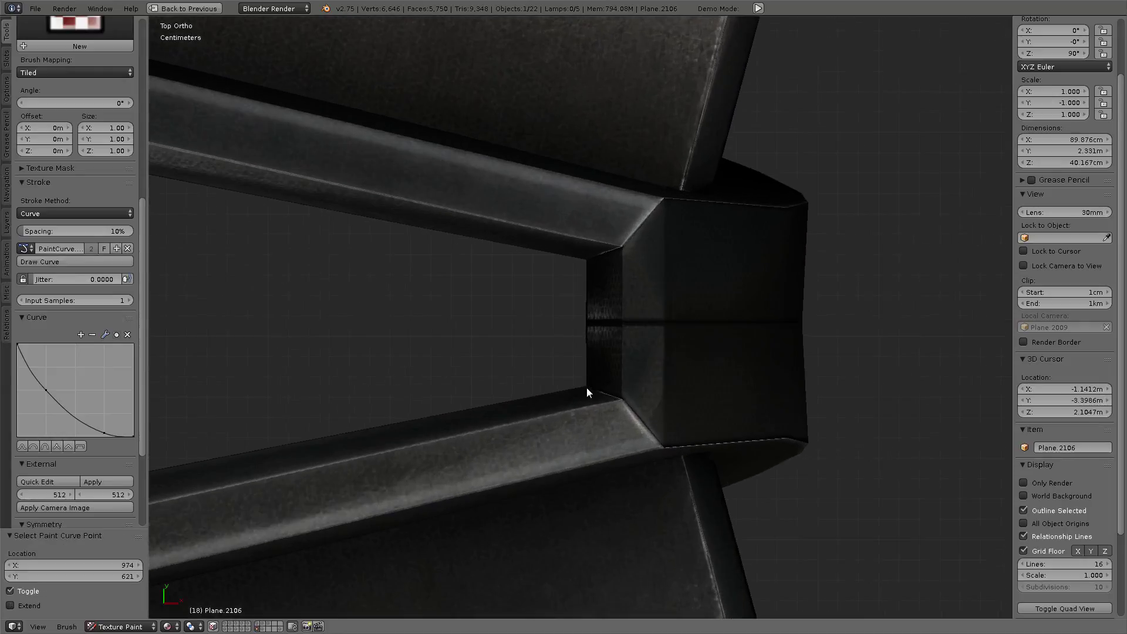
# - Outline the end block with a new paint curve and select its corner points
pyautogui.keyDown('ctrl'); pyautogui.click(587, 388); pyautogui.keyUp('ctrl')
pyautogui.keyDown('ctrl'); pyautogui.click(587, 329); pyautogui.keyUp('ctrl')
pyautogui.keyDown('ctrl'); pyautogui.click(668, 323); pyautogui.keyUp('ctrl')
pyautogui.keyDown('ctrl'); pyautogui.click(664, 445); pyautogui.keyUp('ctrl')
pyautogui.keyDown('ctrl'); pyautogui.click(623, 398); pyautogui.keyUp('ctrl')
pyautogui.keyDown('ctrl'); pyautogui.moveTo(586, 322); pyautogui.dragTo(621, 326); pyautogui.keyUp('ctrl')
pyautogui.rightClick(623, 397)
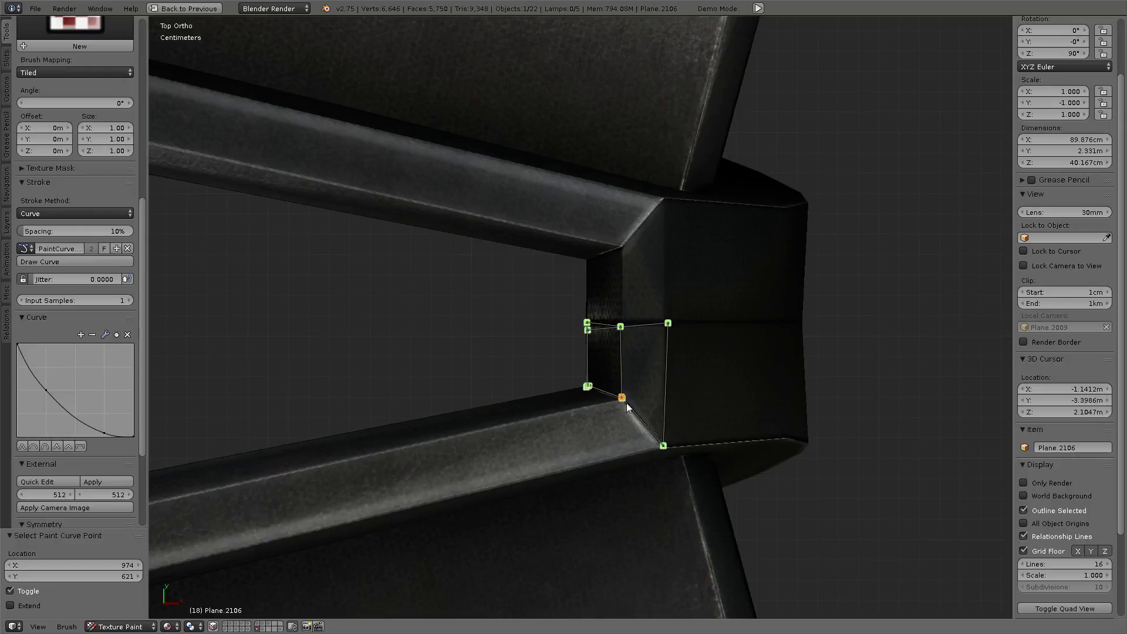
pyautogui.rightClick(666, 446)
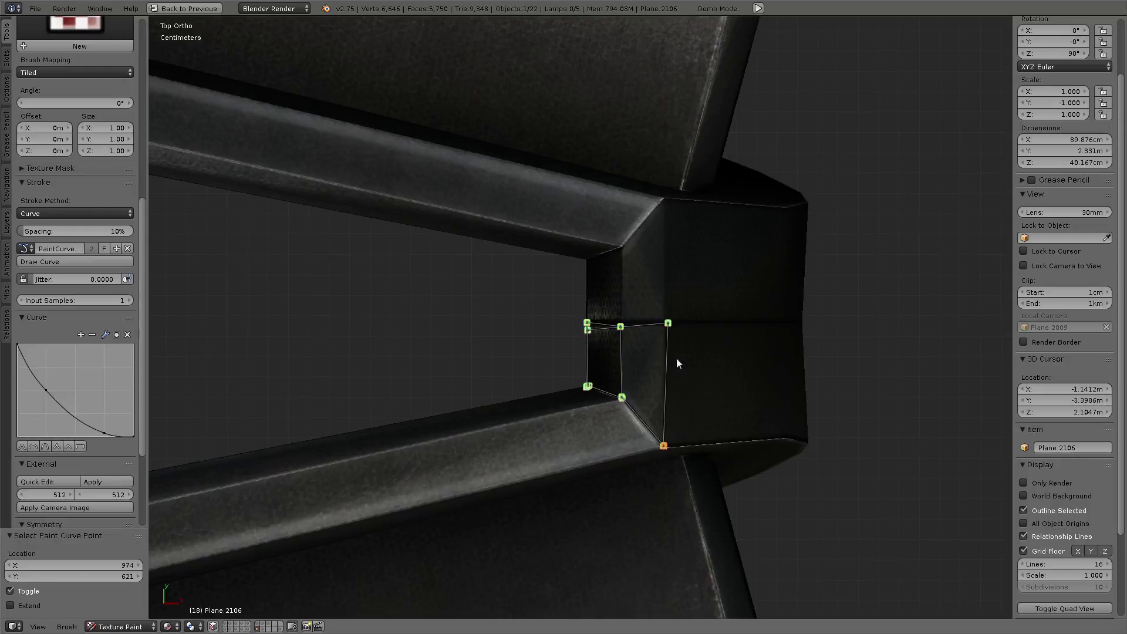
pyautogui.rightClick(590, 325)
# - Enlarge the brush, deselect all curve points, and orbit below the block
pyautogui.press('f')
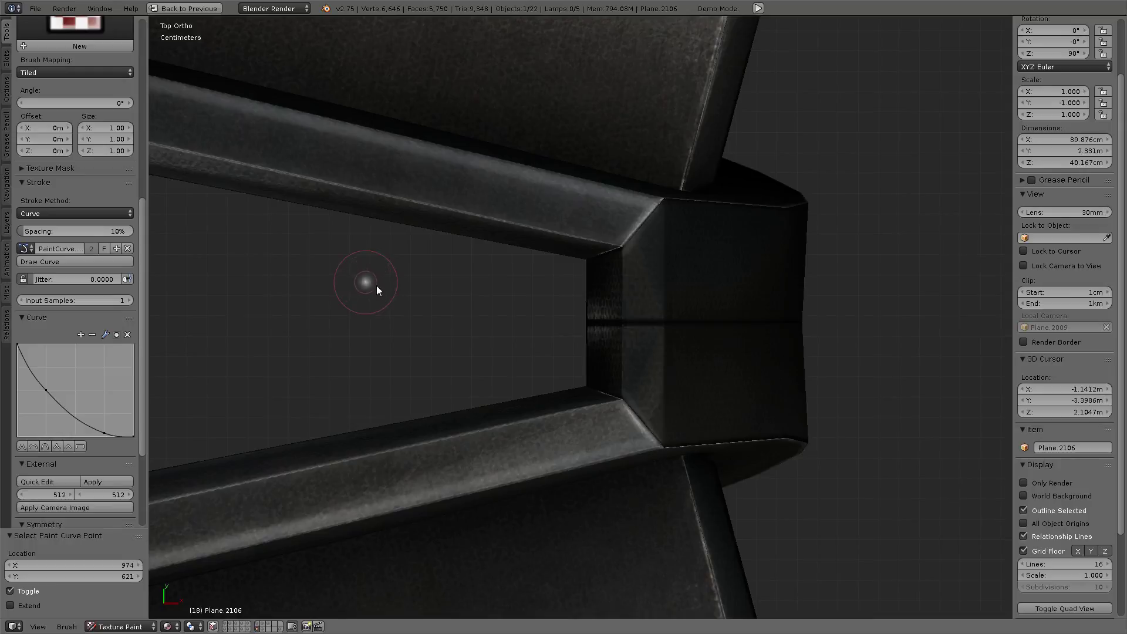
pyautogui.click(375, 286)
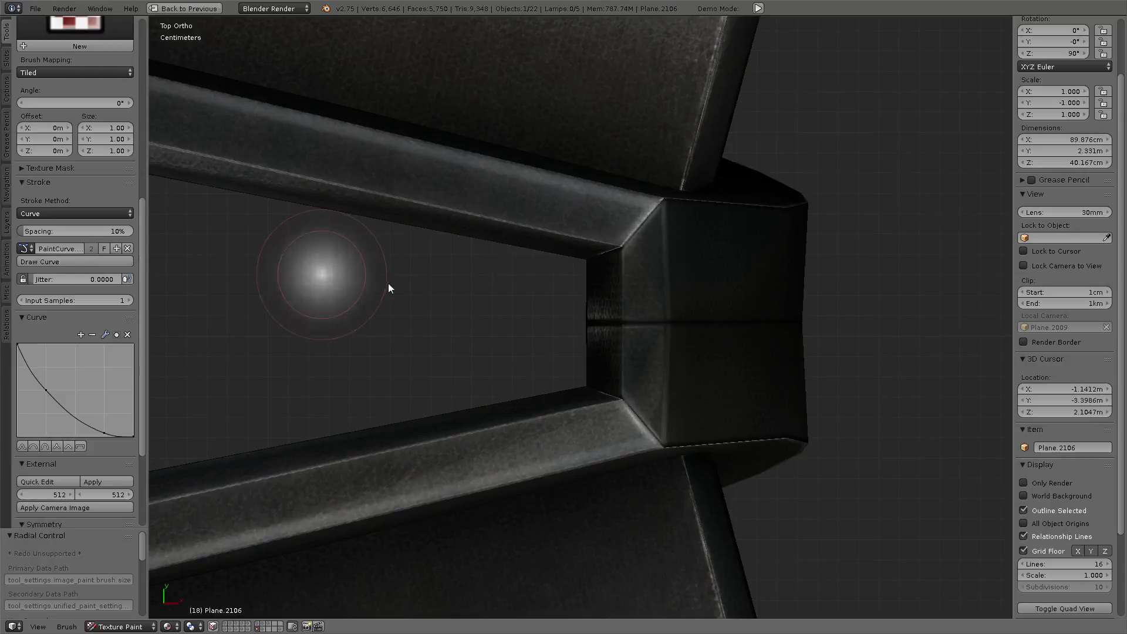
pyautogui.scroll(-1, 733, 389)
pyautogui.scroll(-2, 745, 414)
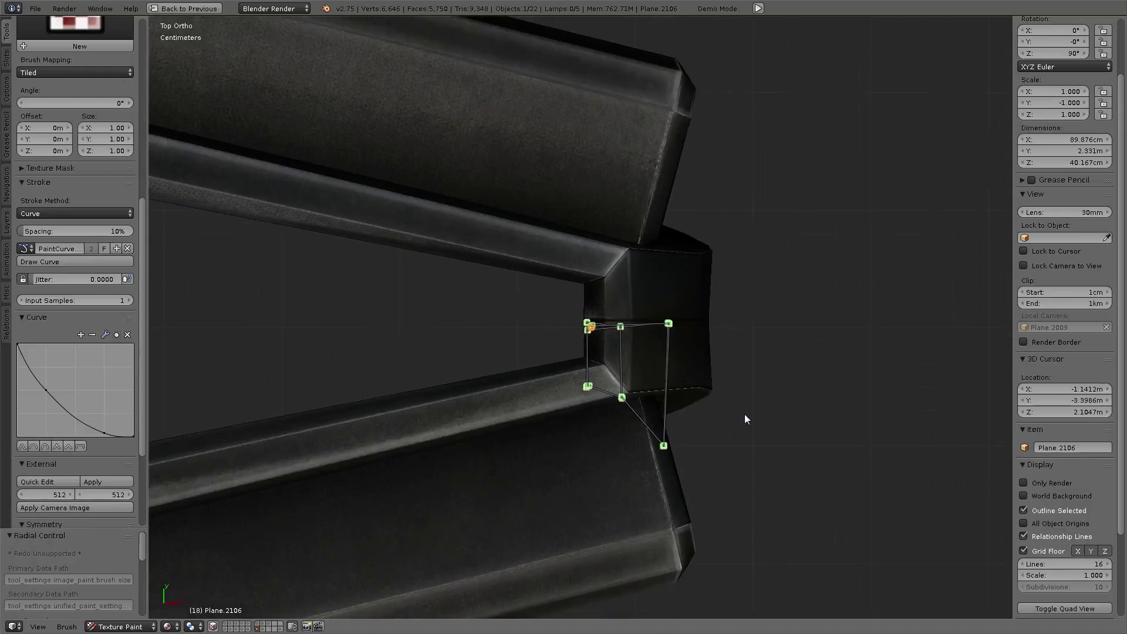
pyautogui.press('a')
pyautogui.moveTo(745, 414)
pyautogui.mouseDown(button='middle')
pyautogui.moveTo(593, 416)
pyautogui.moveTo(567, 358)
pyautogui.moveTo(574, 376)
pyautogui.moveTo(605, 277)
pyautogui.moveTo(518, 520)
pyautogui.moveTo(551, 206)
pyautogui.mouseUp(button='middle')
pyautogui.scroll(2, 593, 297)
# - Trace a curve down the joint block's left edge, resize the brush, and stroke it
pyautogui.scroll(2, 590, 291)
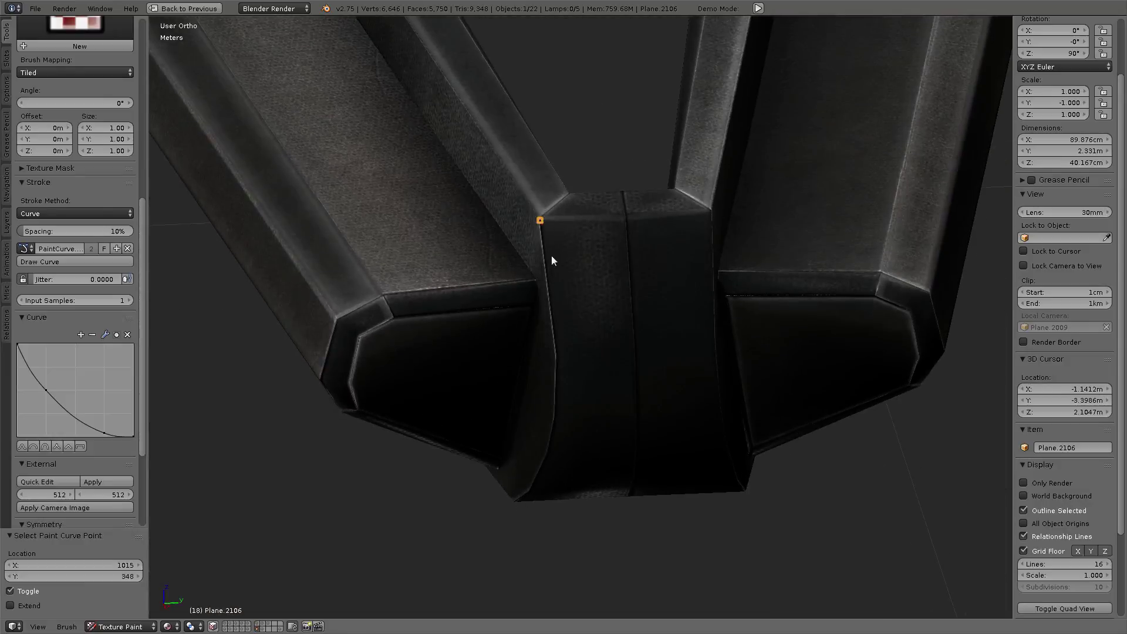
pyautogui.keyDown('ctrl'); pyautogui.click(559, 362); pyautogui.keyUp('ctrl')
pyautogui.keyDown('ctrl'); pyautogui.click(556, 423); pyautogui.keyUp('ctrl')
pyautogui.keyDown('ctrl'); pyautogui.click(538, 481); pyautogui.keyUp('ctrl')
pyautogui.press('f')
pyautogui.click(604, 278)
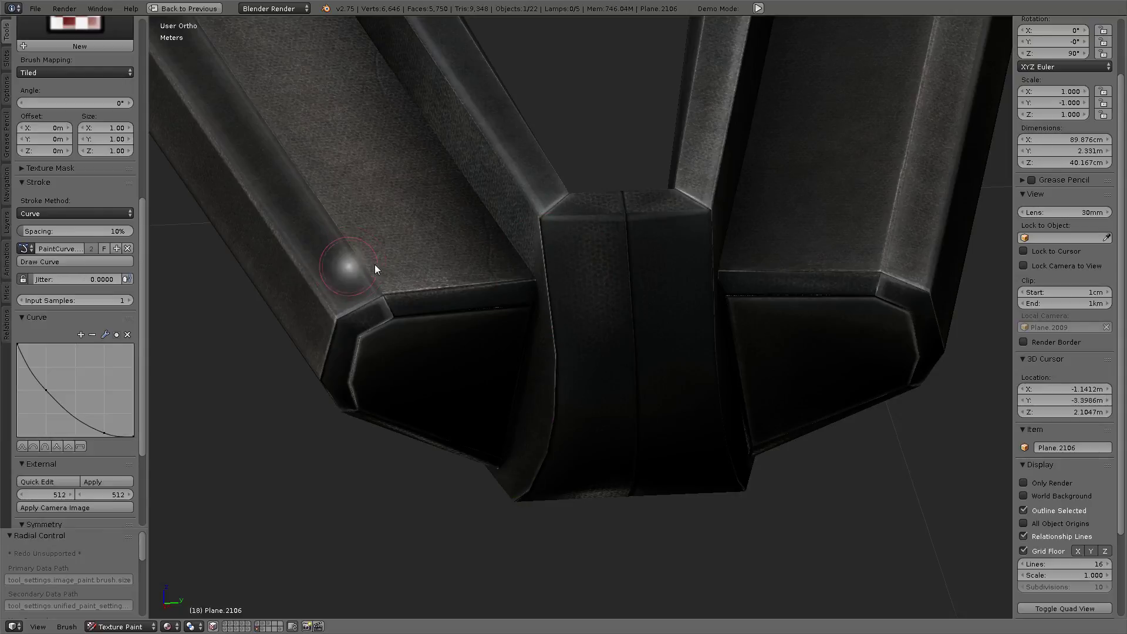
pyautogui.click(103, 265)
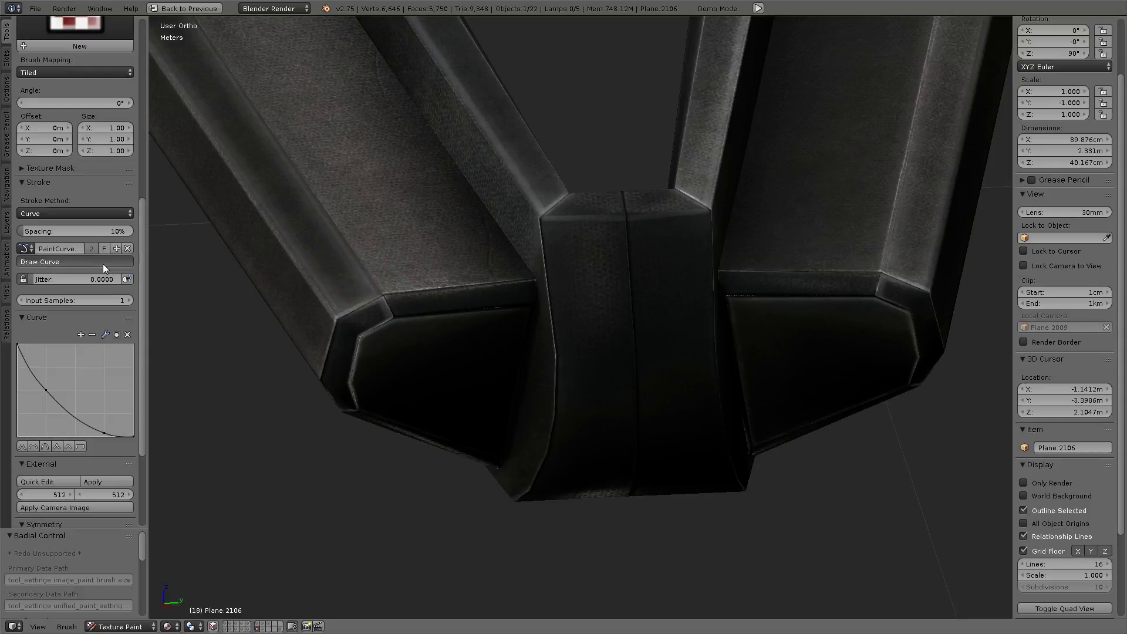
# - Create a new paint curve, then switch back to the earlier one and stroke it
pyautogui.click(116, 249)
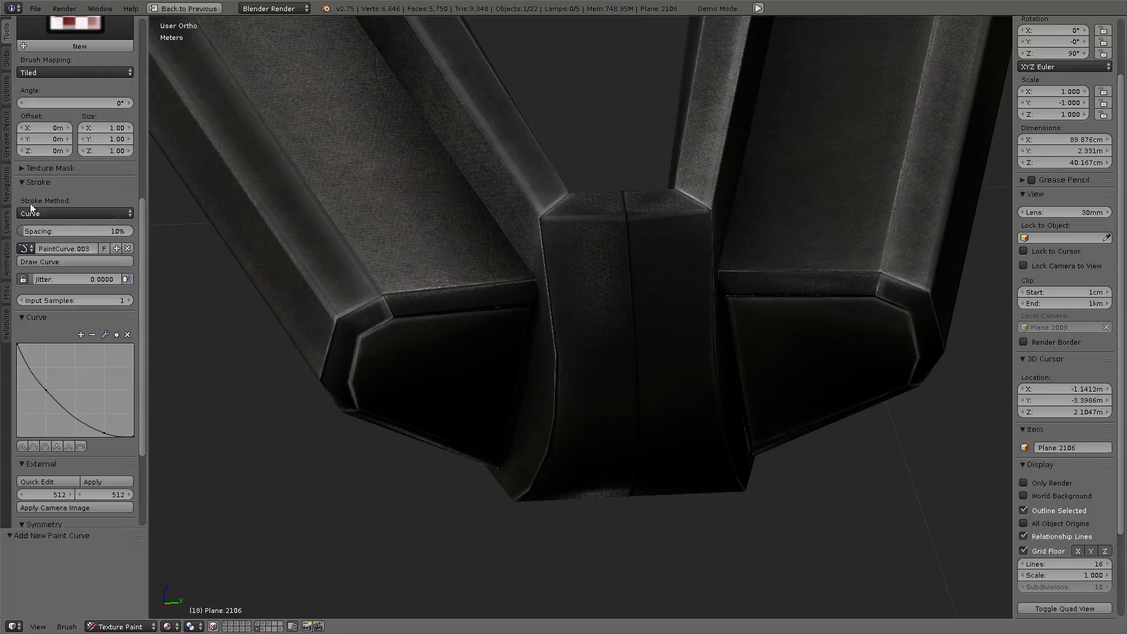
pyautogui.click(27, 249)
pyautogui.click(50, 290)
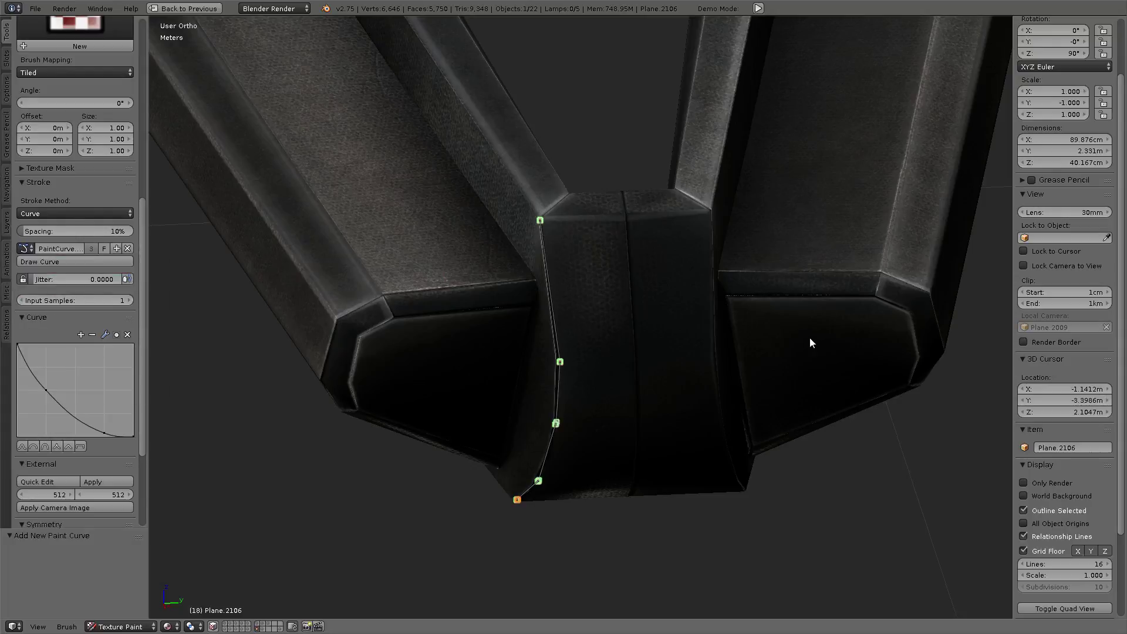
pyautogui.click(90, 259)
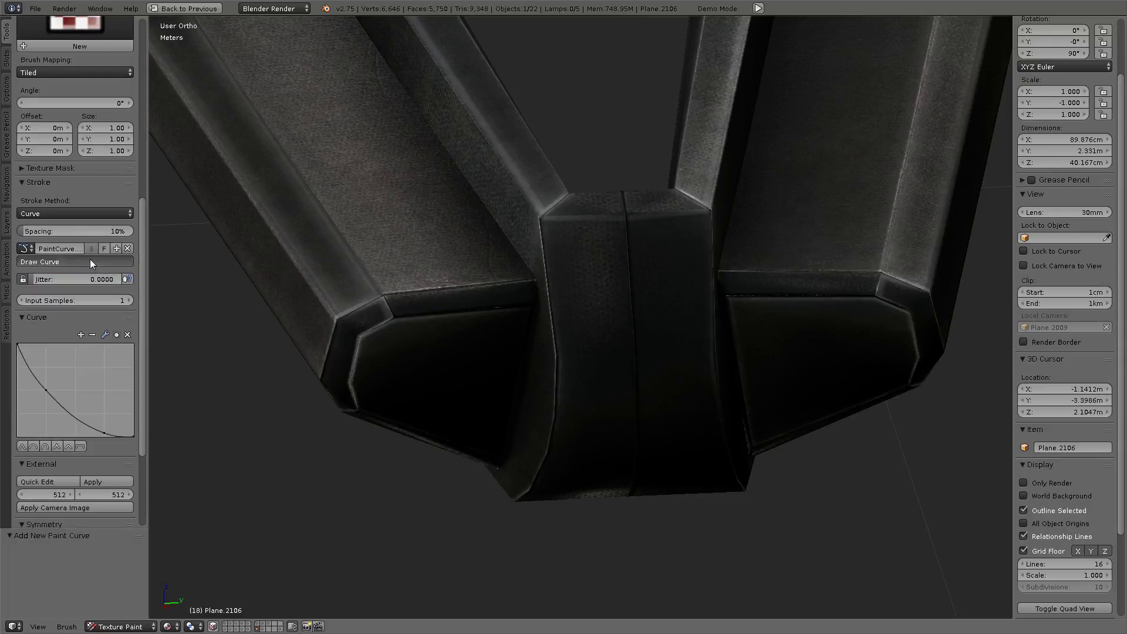
# - From the block's other side, draw a closed curve around its lower face
pyautogui.moveTo(411, 300)
pyautogui.mouseDown(button='middle')
pyautogui.moveTo(667, 324)
pyautogui.moveTo(632, 305)
pyautogui.moveTo(536, 459)
pyautogui.mouseUp(button='middle')
pyautogui.rightClick(576, 283)
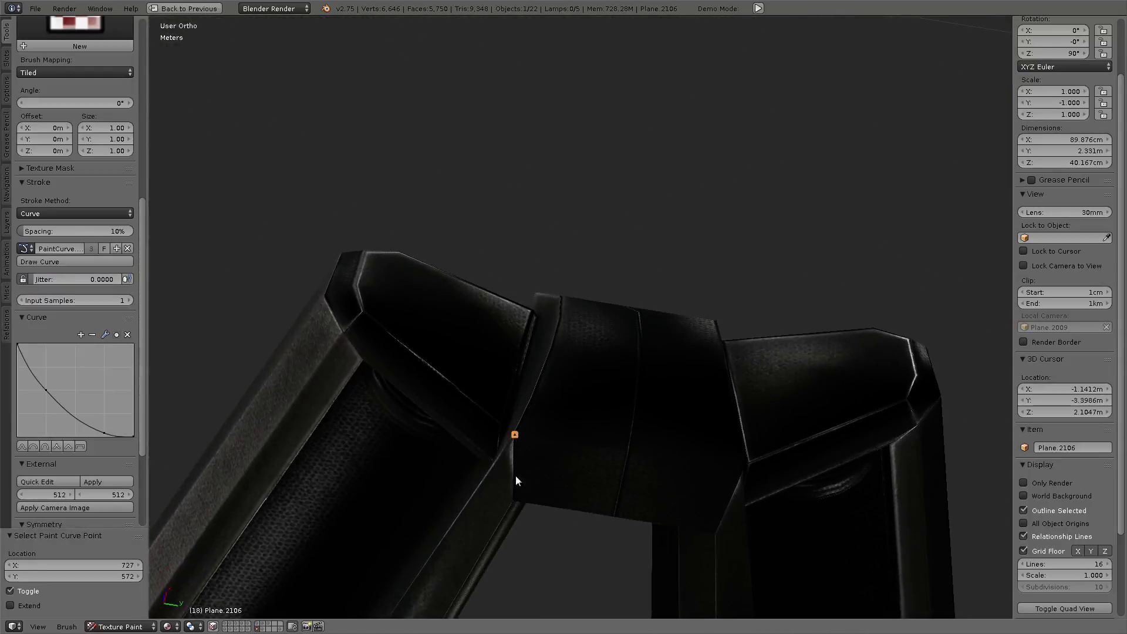
pyautogui.keyDown('ctrl'); pyautogui.rightClick(513, 499); pyautogui.keyUp('ctrl')
pyautogui.keyDown('ctrl'); pyautogui.rightClick(613, 516); pyautogui.keyUp('ctrl')
pyautogui.keyDown('ctrl'); pyautogui.rightClick(626, 453); pyautogui.keyUp('ctrl')
pyautogui.keyDown('ctrl'); pyautogui.rightClick(515, 434); pyautogui.keyUp('ctrl')
# - Stroke the closed curve twice, resize the brush, and stroke it once more
pyautogui.click(55, 263)
pyautogui.click(54, 261)
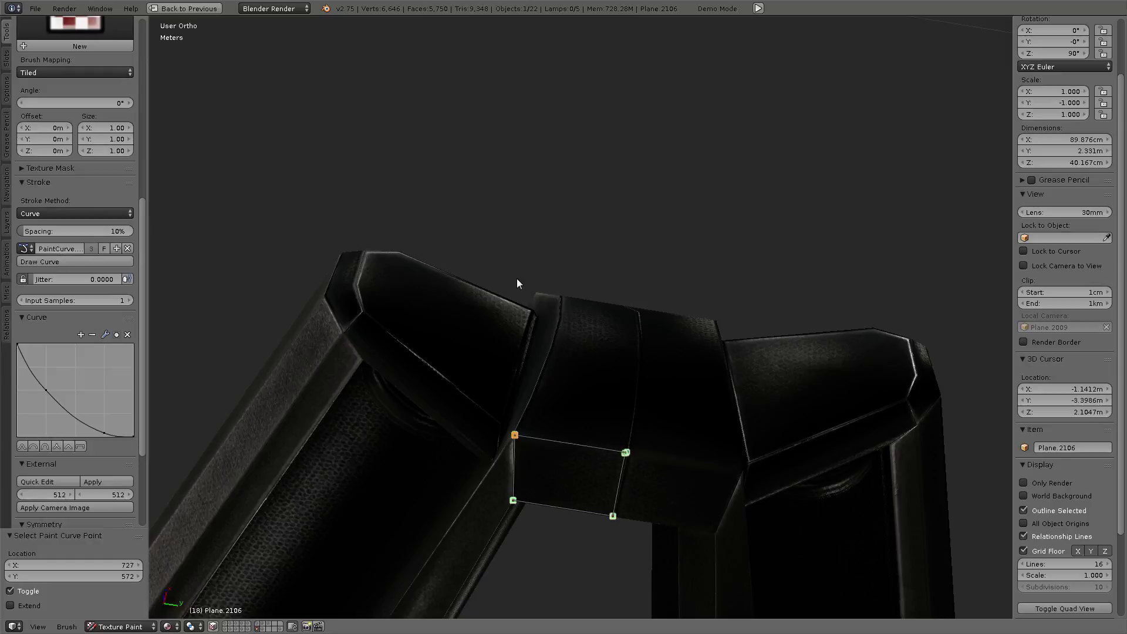
pyautogui.press('f')
pyautogui.click(473, 278)
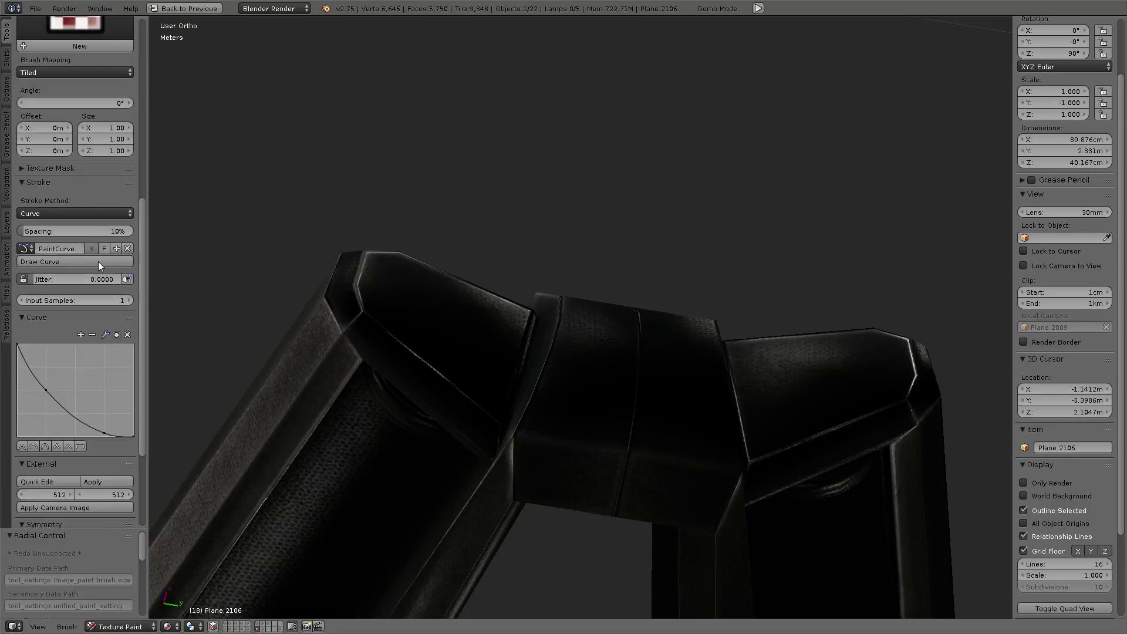
pyautogui.click(98, 262)
# - Restroke the joint curve, then place four curve points along the triangular frame's beam edges
pyautogui.click(98, 262)
pyautogui.press('a')
pyautogui.moveTo(679, 237)
pyautogui.mouseDown(button='middle')
pyautogui.moveTo(655, 342)
pyautogui.moveTo(742, 253)
pyautogui.moveTo(765, 319)
pyautogui.moveTo(838, 343)
pyautogui.moveTo(760, 277)
pyautogui.moveTo(483, 221)
pyautogui.mouseUp(button='middle')
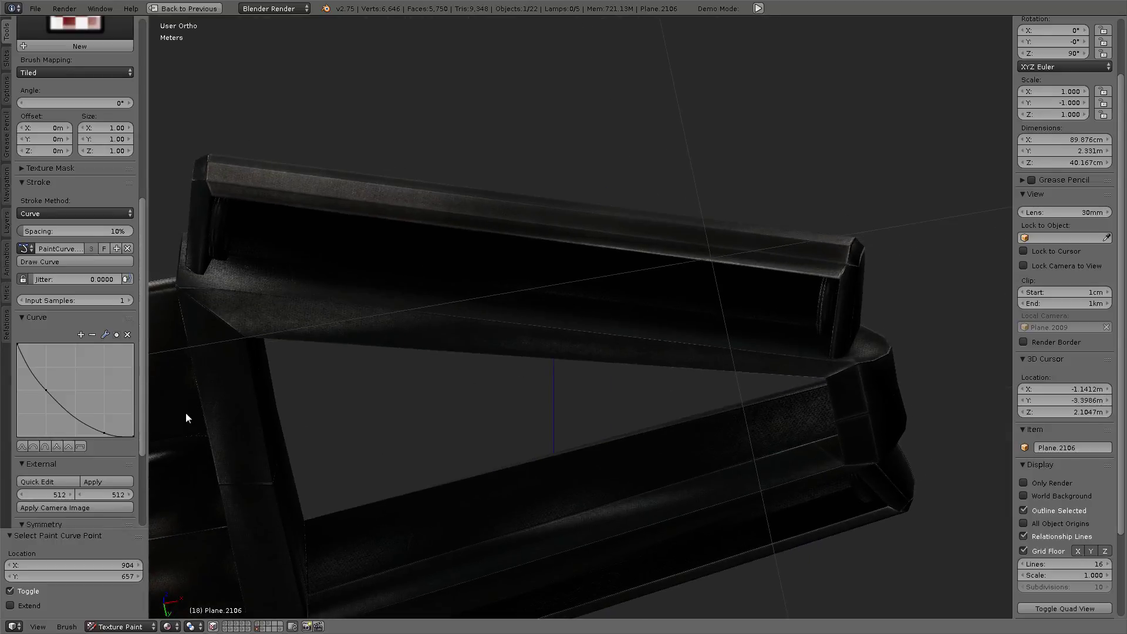
pyautogui.keyDown('ctrl'); pyautogui.click(177, 287); pyautogui.keyUp('ctrl')
pyautogui.keyDown('ctrl'); pyautogui.click(857, 363); pyautogui.keyUp('ctrl')
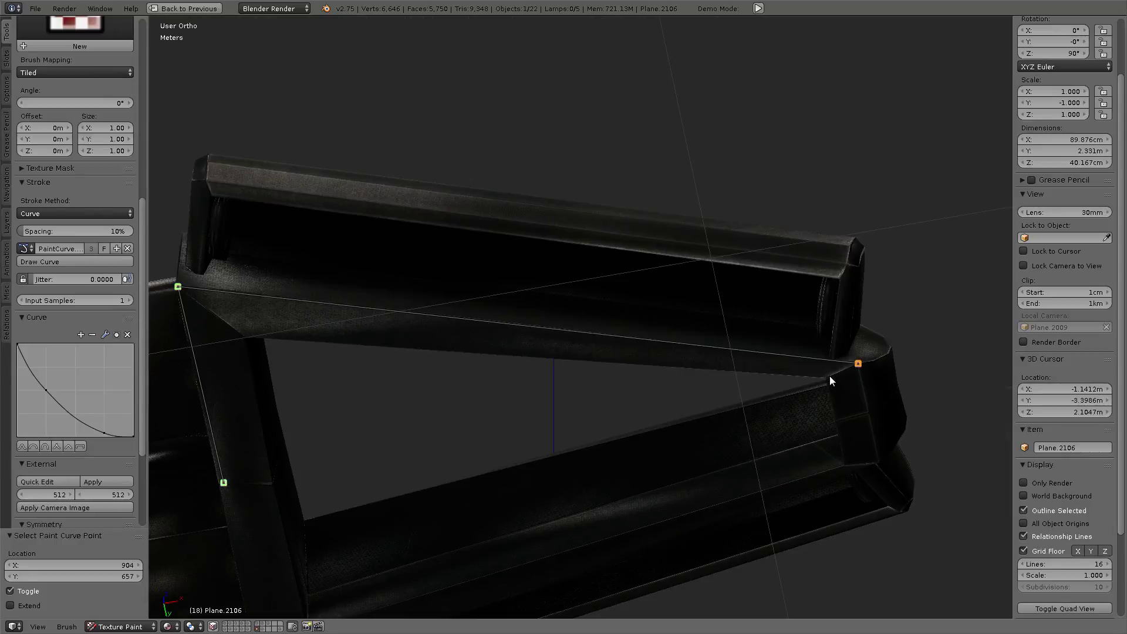
pyautogui.keyDown('ctrl'); pyautogui.click(242, 337); pyautogui.keyUp('ctrl')
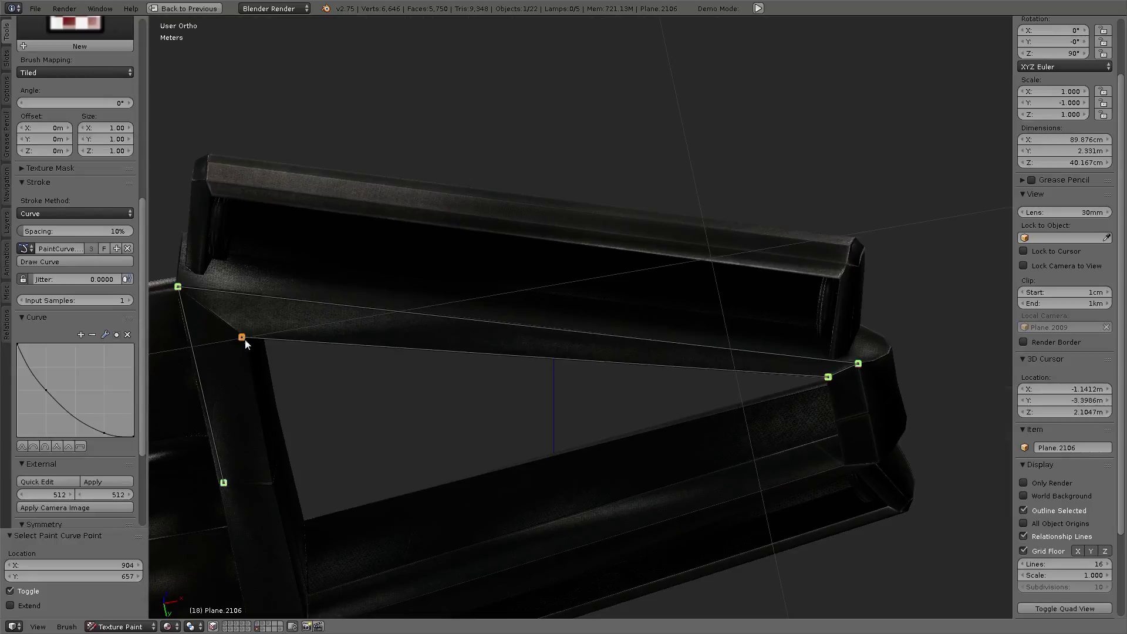
pyautogui.keyDown('ctrl'); pyautogui.click(267, 483); pyautogui.keyUp('ctrl')
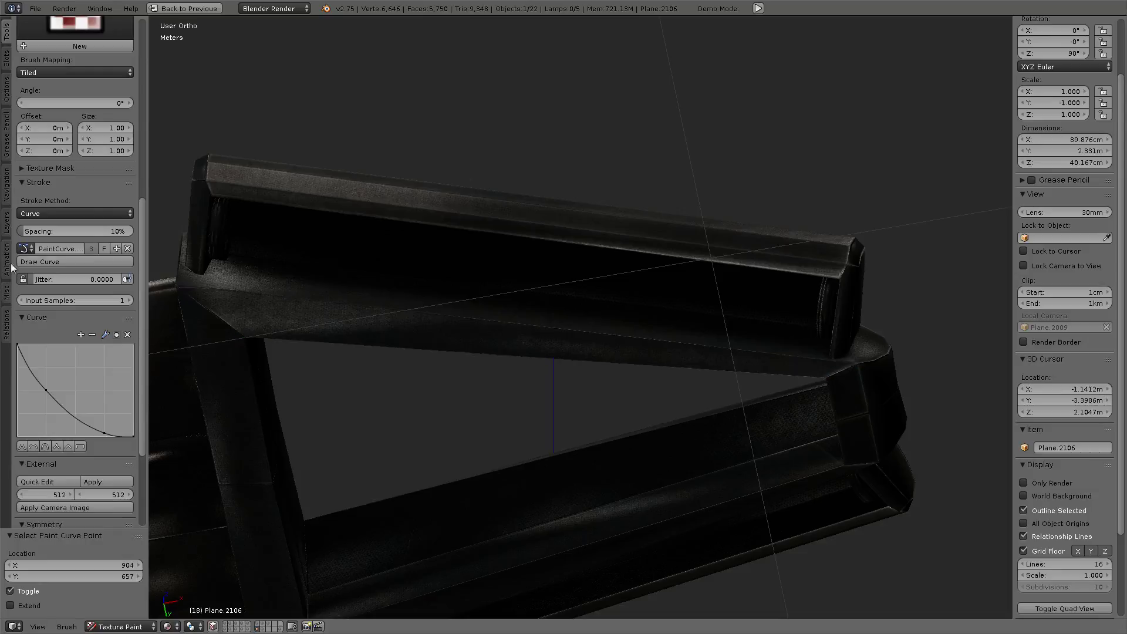
# - Resize the brush and stroke the beam-edge curve twice
pyautogui.press('f')
pyautogui.click(332, 247)
pyautogui.click(58, 262)
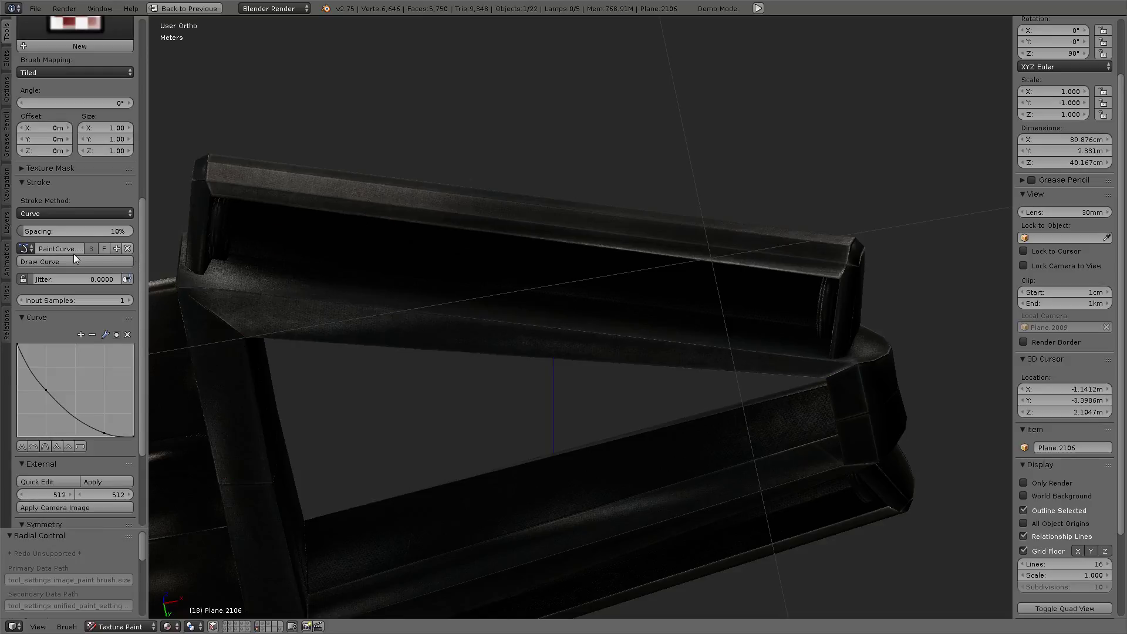
pyautogui.press('a')
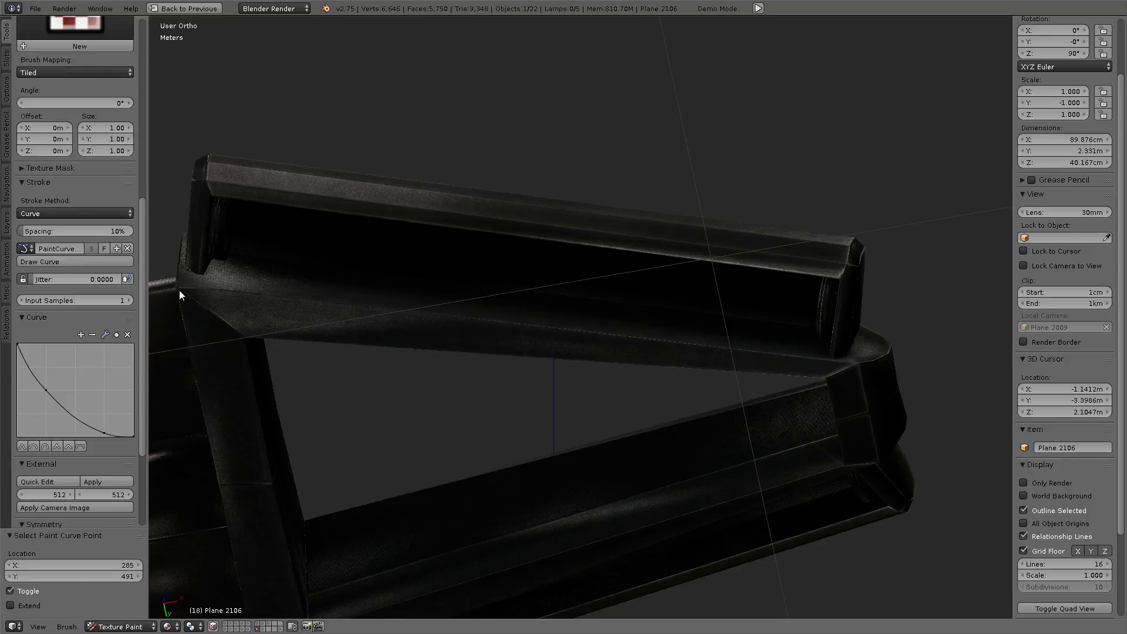
pyautogui.click(87, 265)
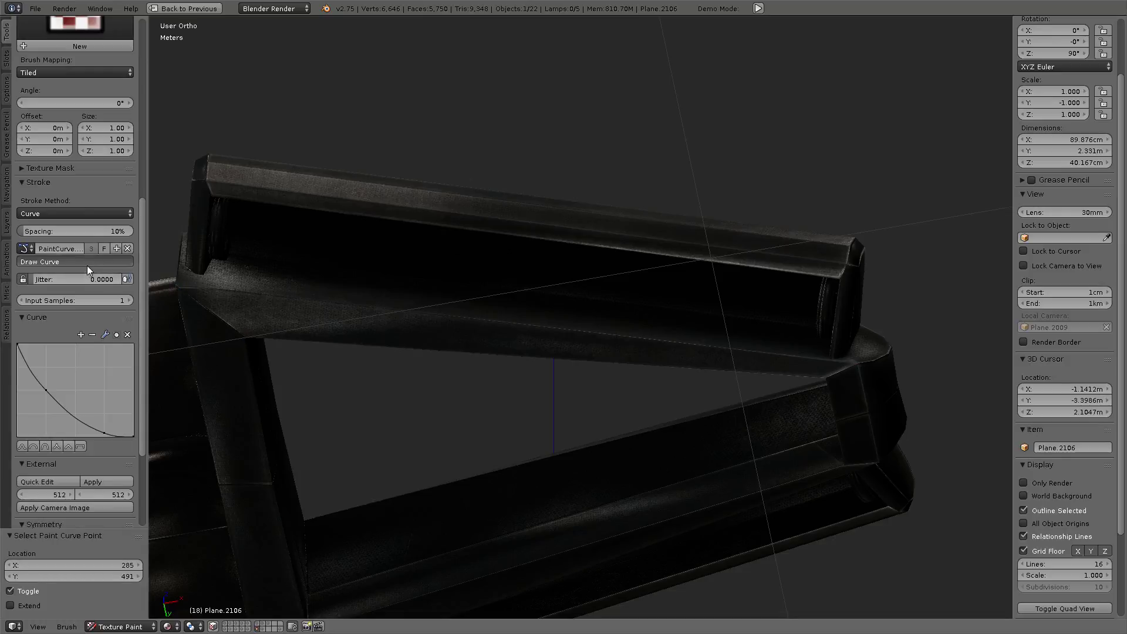
pyautogui.press('f')
pyautogui.click(683, 224)
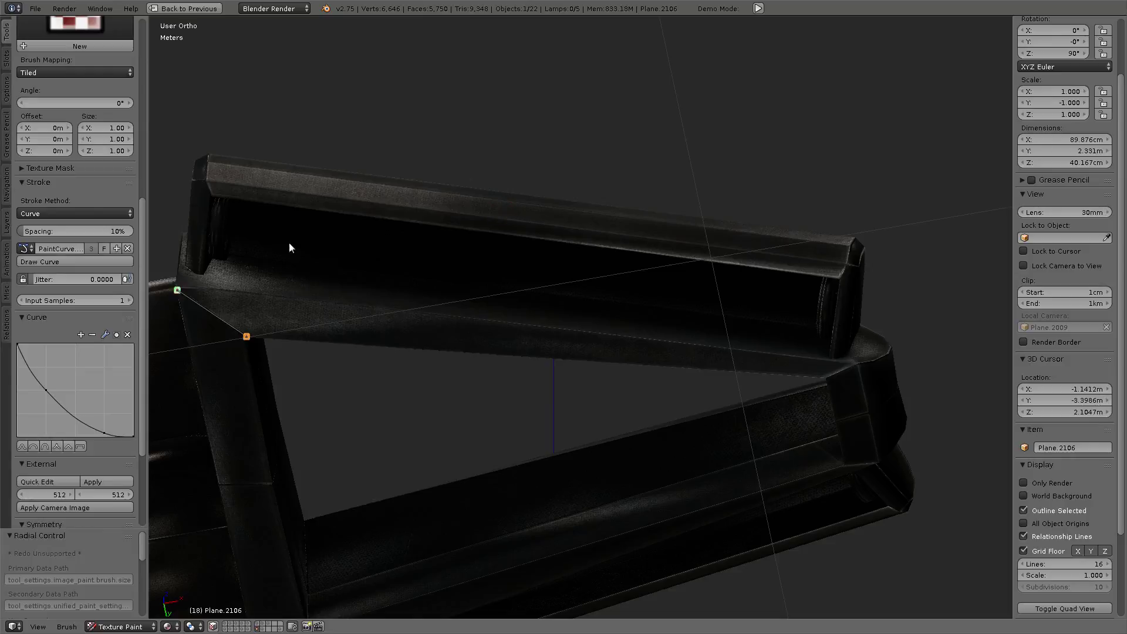
# - Select all curve points and orbit to another part of the lamp in perspective view
pyautogui.press('a')
pyautogui.moveTo(445, 255)
pyautogui.mouseDown(button='middle')
pyautogui.moveTo(566, 311)
pyautogui.moveTo(576, 336)
pyautogui.mouseUp(button='middle')
pyautogui.press('KP_5')
# - Paint a highlight around the end cap's edge along a three-point curve with a resized brush
pyautogui.scroll(2, 577, 336)
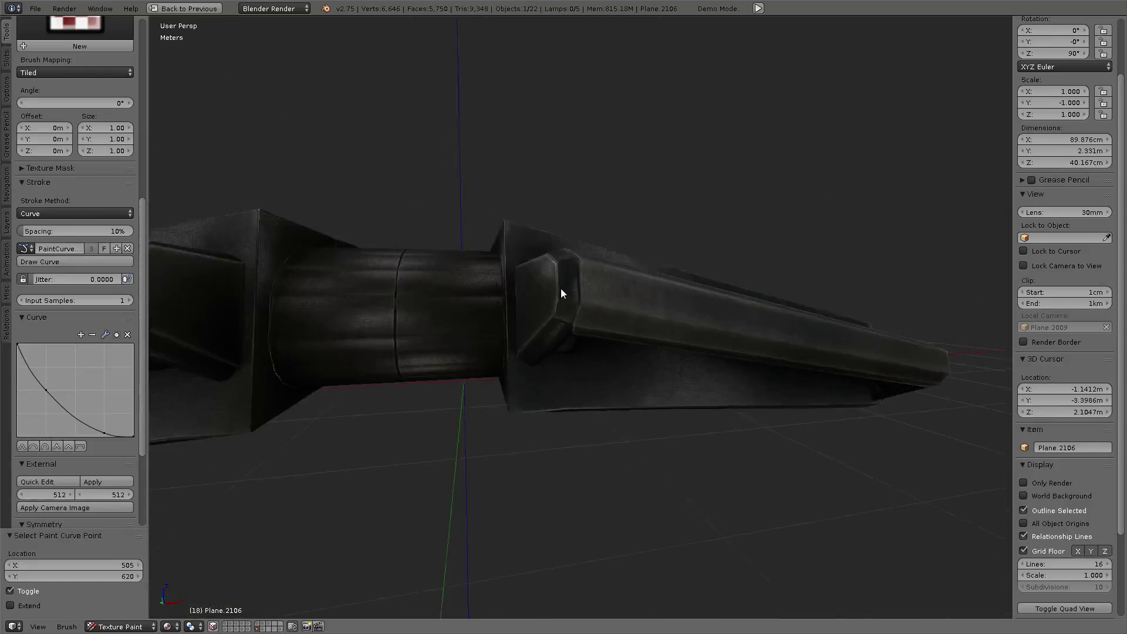
pyautogui.scroll(3, 562, 287)
pyautogui.moveTo(563, 288)
pyautogui.mouseDown(button='middle')
pyautogui.moveTo(550, 270)
pyautogui.moveTo(637, 331)
pyautogui.moveTo(688, 302)
pyautogui.moveTo(644, 395)
pyautogui.moveTo(632, 352)
pyautogui.moveTo(682, 329)
pyautogui.moveTo(476, 234)
pyautogui.moveTo(591, 320)
pyautogui.moveTo(508, 324)
pyautogui.mouseUp(button='middle')
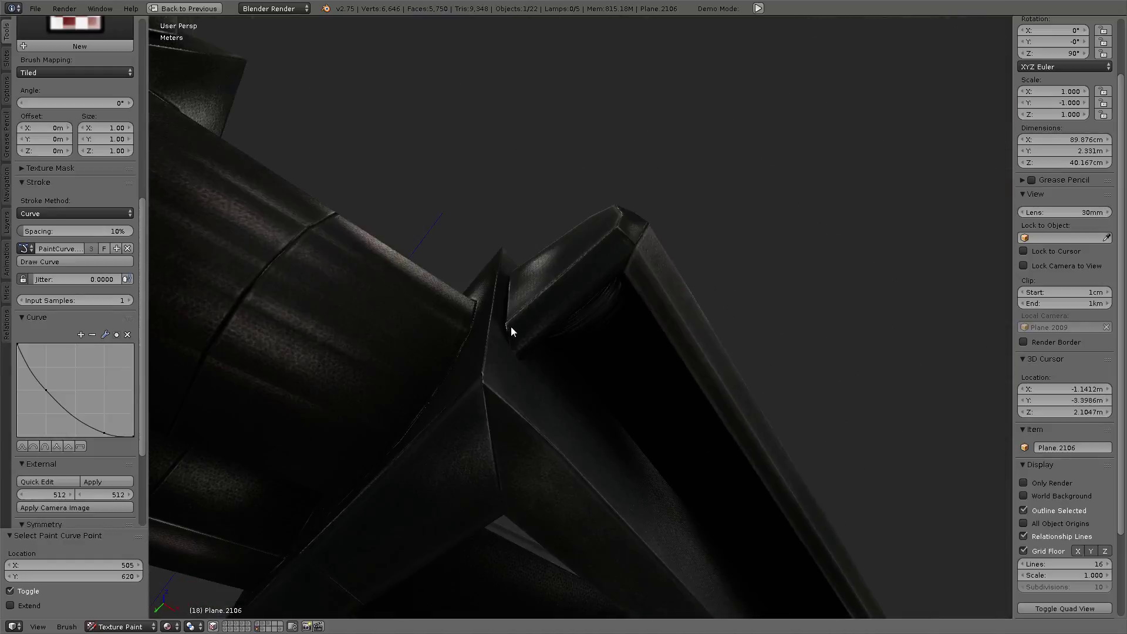
pyautogui.keyDown('ctrl'); pyautogui.rightClick(624, 267); pyautogui.keyUp('ctrl')
pyautogui.keyDown('ctrl'); pyautogui.rightClick(615, 232); pyautogui.keyUp('ctrl')
pyautogui.keyDown('ctrl'); pyautogui.rightClick(508, 329); pyautogui.keyUp('ctrl')
pyautogui.click(44, 262)
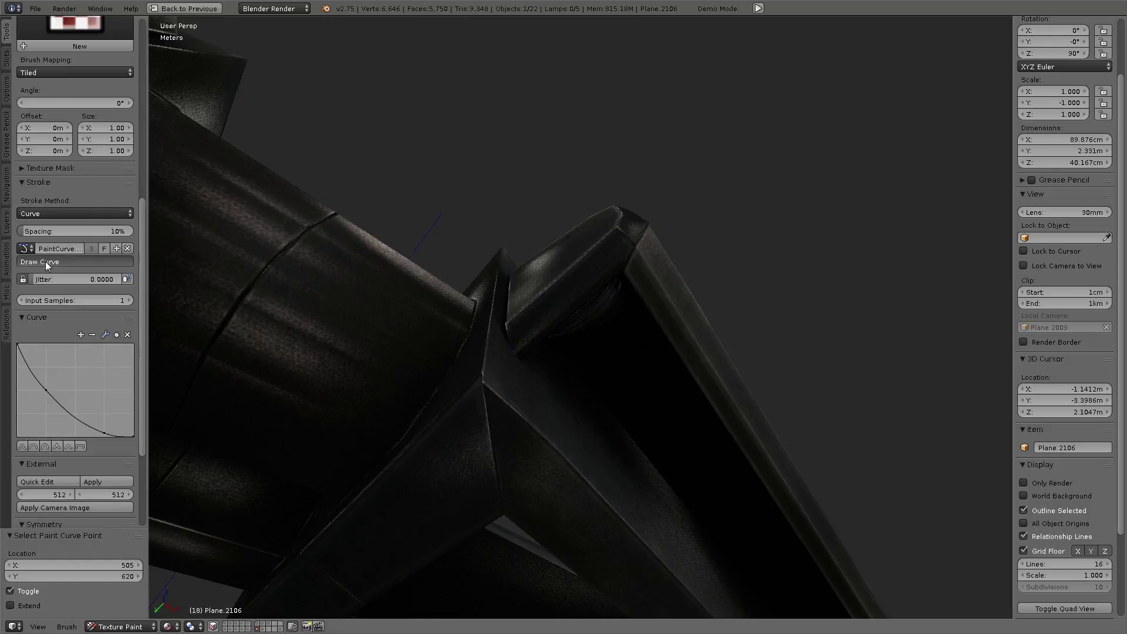
pyautogui.press('f')
pyautogui.click(488, 211)
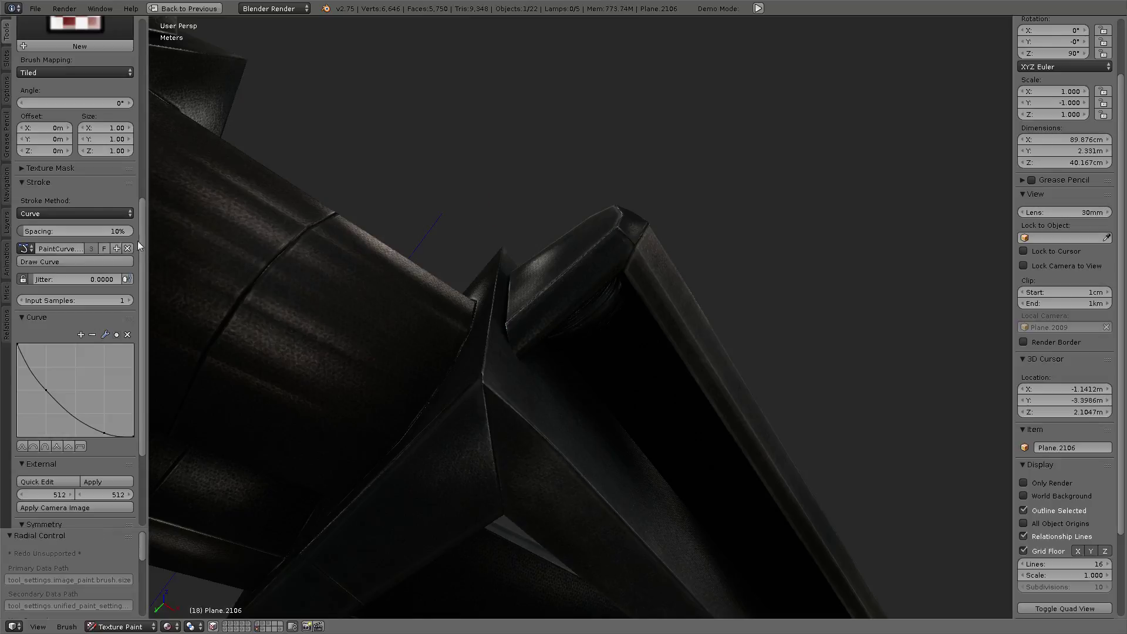
pyautogui.click(91, 262)
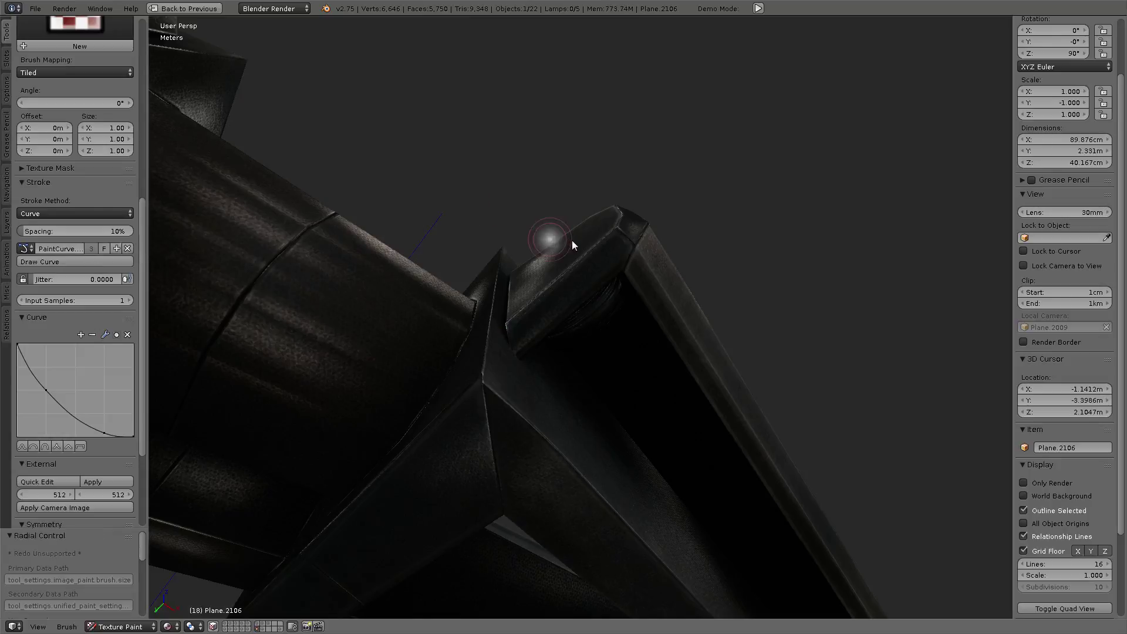
pyautogui.click(93, 264)
# - Place a two-point curve on the cap's inner edge, rotate it to fit, and paint it
pyautogui.keyDown('shift'); pyautogui.rightClick(798, 216); pyautogui.keyUp('shift')
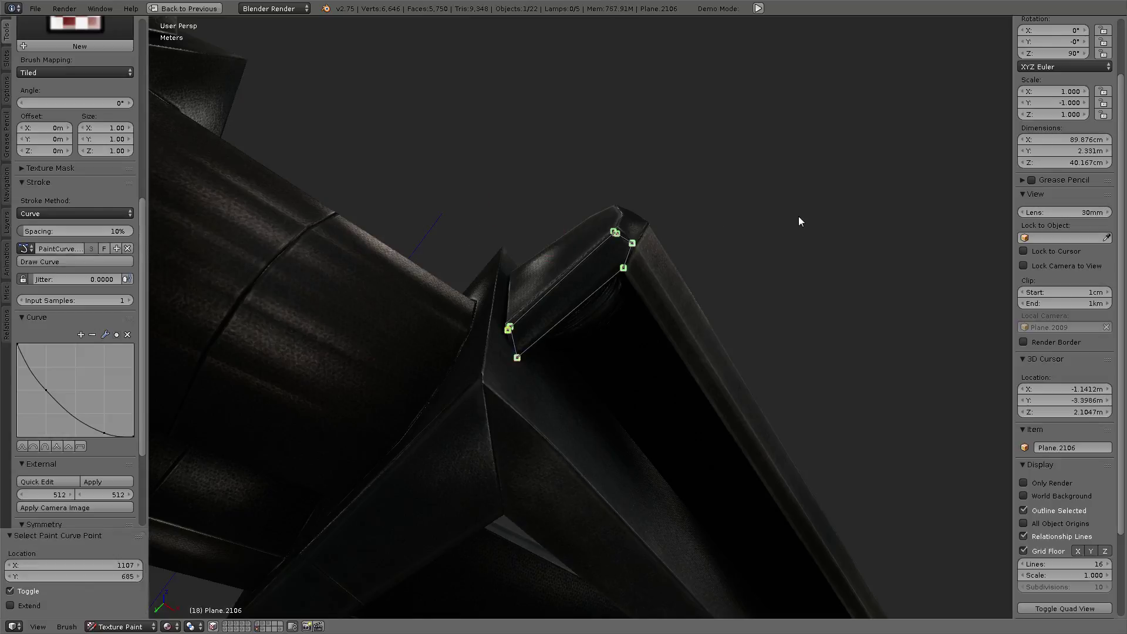
pyautogui.moveTo(799, 216)
pyautogui.mouseDown(button='middle')
pyautogui.moveTo(728, 210)
pyautogui.moveTo(551, 259)
pyautogui.mouseUp(button='middle')
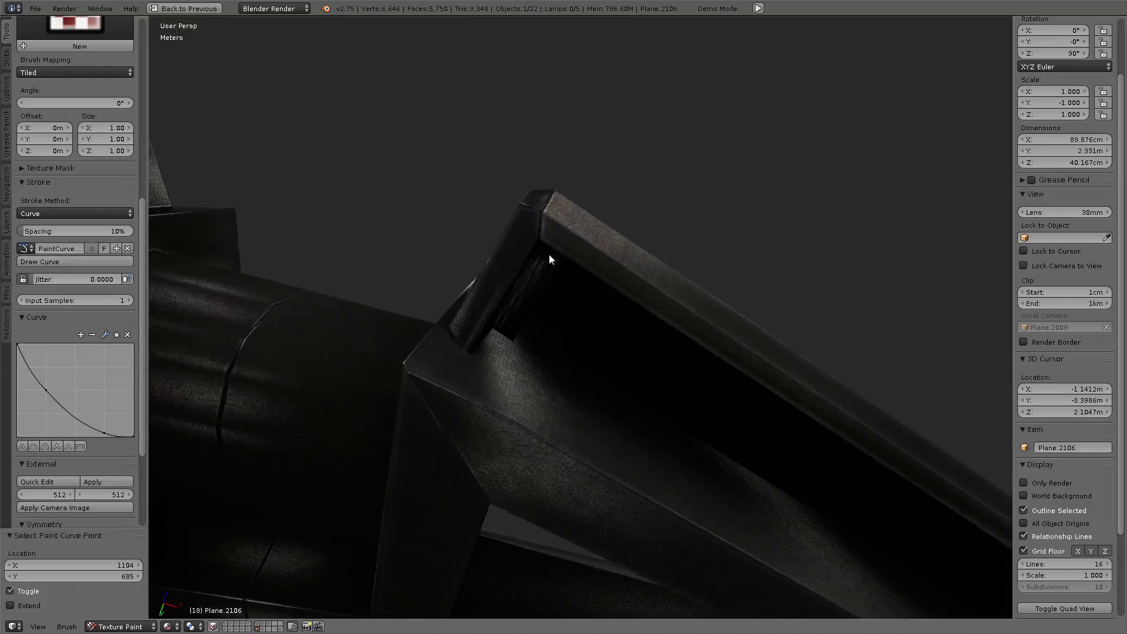
pyautogui.keyDown('ctrl'); pyautogui.rightClick(550, 259); pyautogui.keyUp('ctrl')
pyautogui.keyDown('ctrl'); pyautogui.rightClick(506, 334); pyautogui.keyUp('ctrl')
pyautogui.keyDown('shift'); pyautogui.rightClick(588, 265); pyautogui.keyUp('shift')
pyautogui.press('a')
pyautogui.press('r')
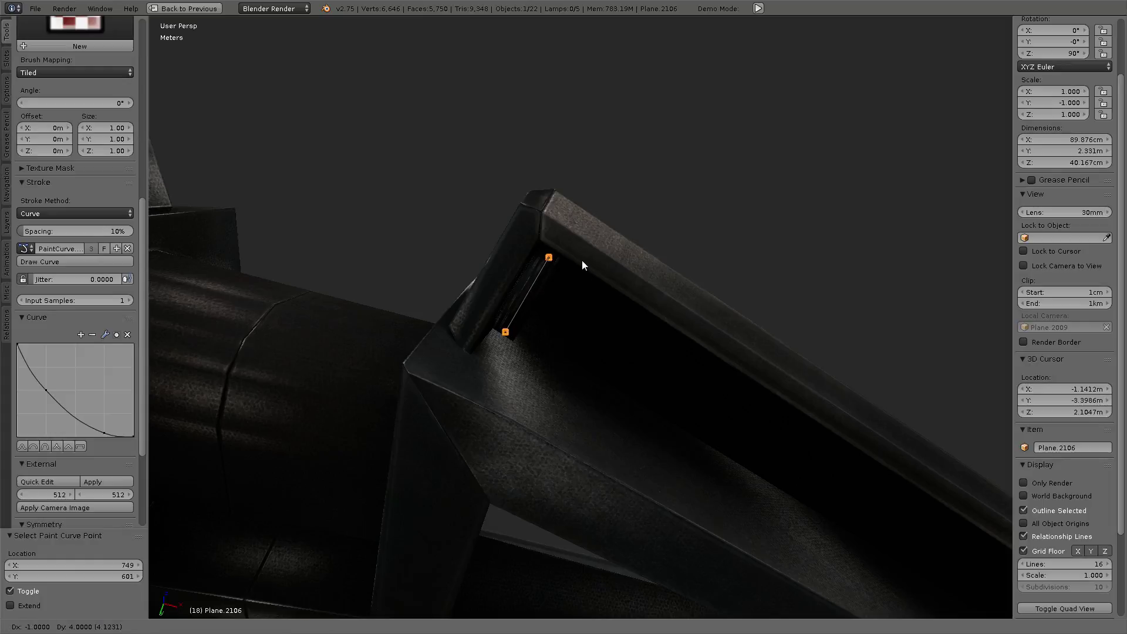
pyautogui.click(583, 259)
pyautogui.click(84, 261)
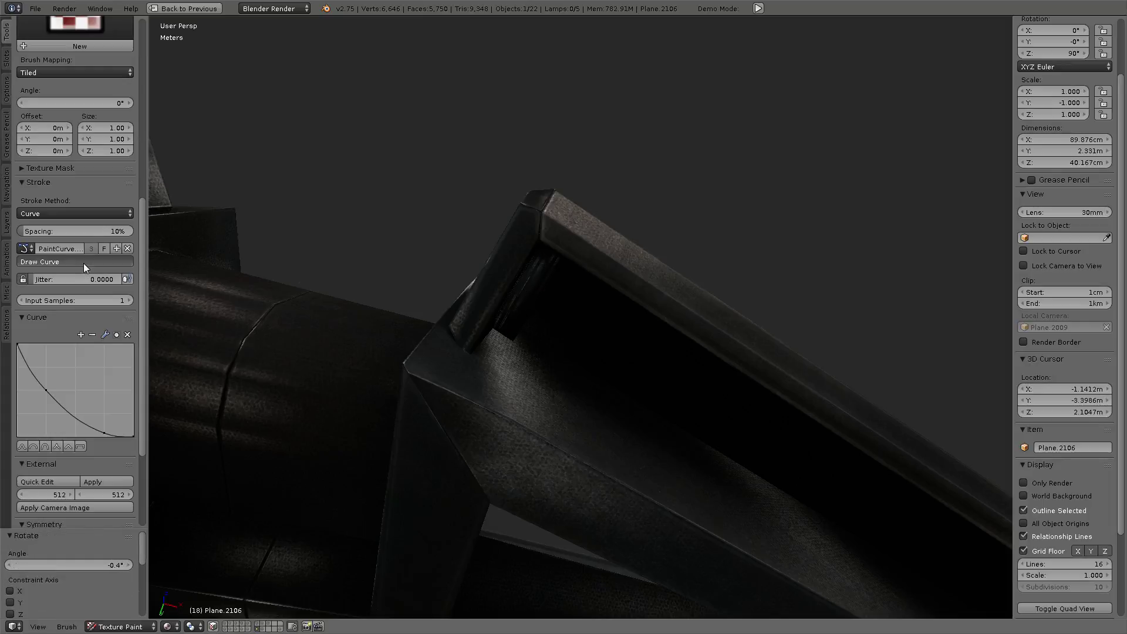
pyautogui.click(412, 160)
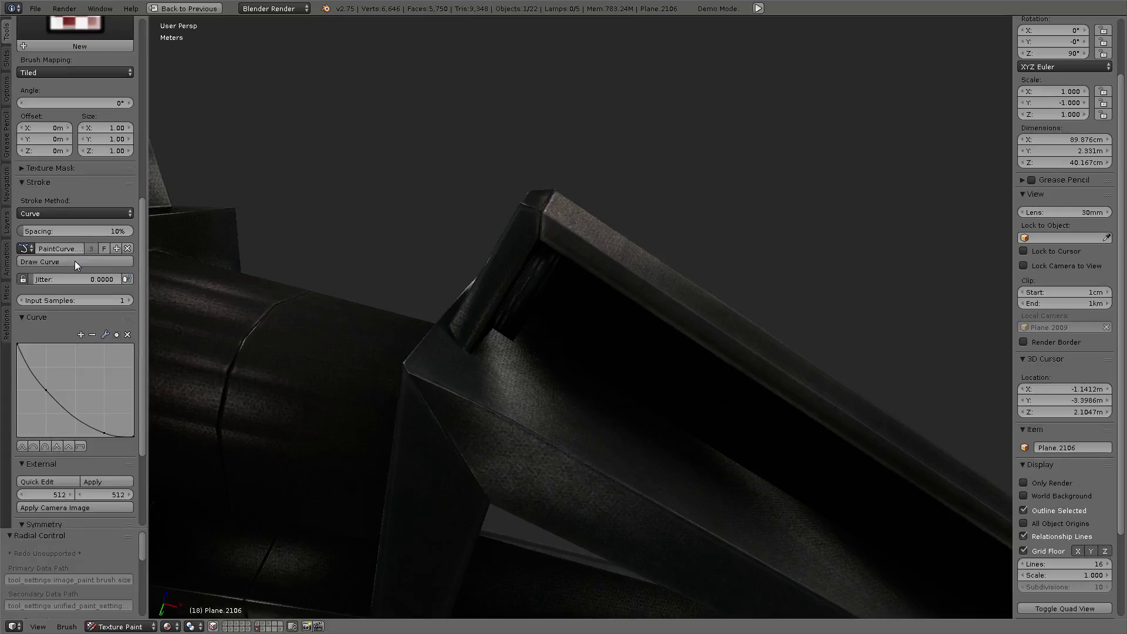
pyautogui.keyDown('shift'); pyautogui.rightClick(476, 240); pyautogui.keyUp('shift')
# - Paint a highlight streak along the upper beam end's inner edge using a two-point curve
pyautogui.moveTo(619, 238); pyautogui.dragTo(669, 214, button='middle')
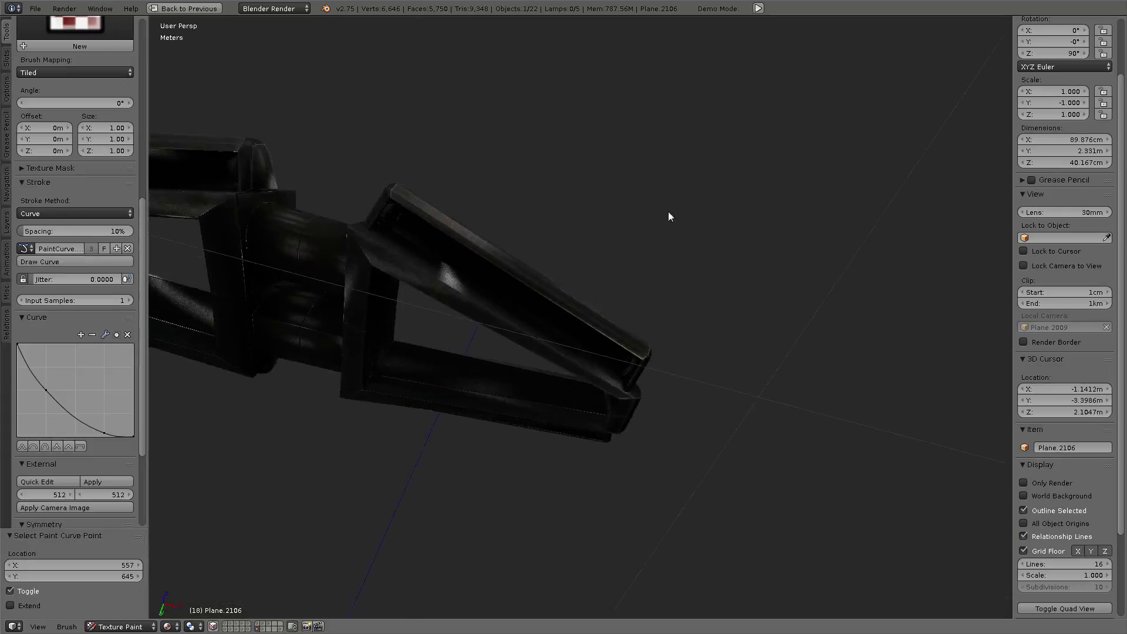
pyautogui.scroll(2, 660, 238)
pyautogui.scroll(2, 650, 254)
pyautogui.scroll(2, 624, 257)
pyautogui.moveTo(625, 257)
pyautogui.mouseDown(button='middle')
pyautogui.moveTo(656, 252)
pyautogui.moveTo(643, 255)
pyautogui.mouseUp(button='middle')
pyautogui.keyDown('ctrl'); pyautogui.rightClick(625, 261); pyautogui.keyUp('ctrl')
pyautogui.keyDown('ctrl'); pyautogui.rightClick(607, 355); pyautogui.keyUp('ctrl')
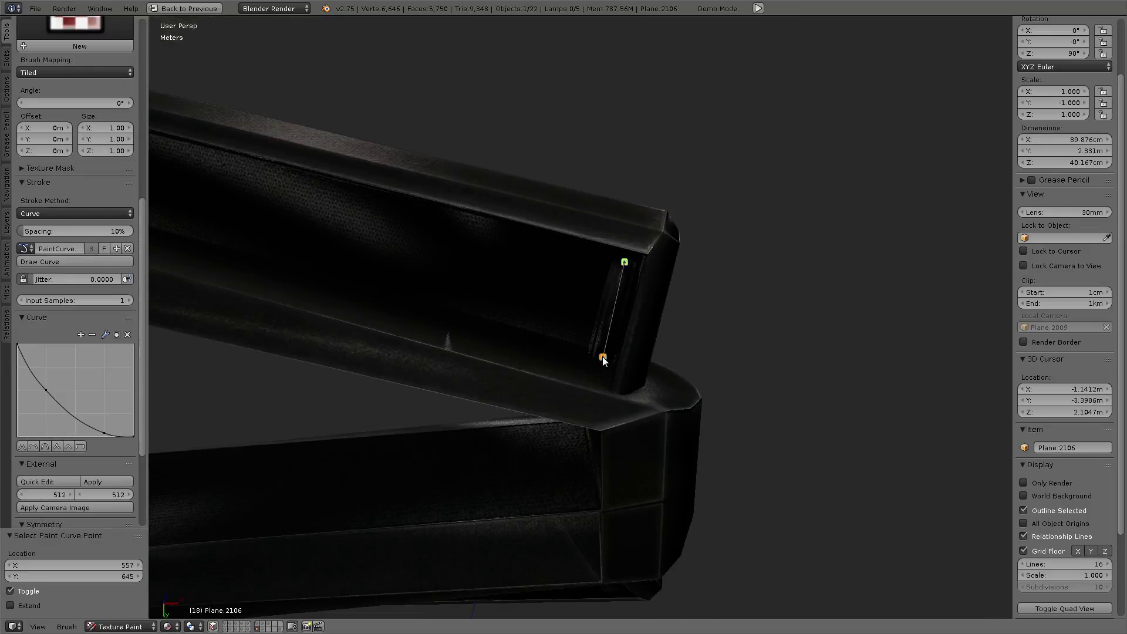
pyautogui.press('Return')
pyautogui.press('f')
pyautogui.click(566, 166)
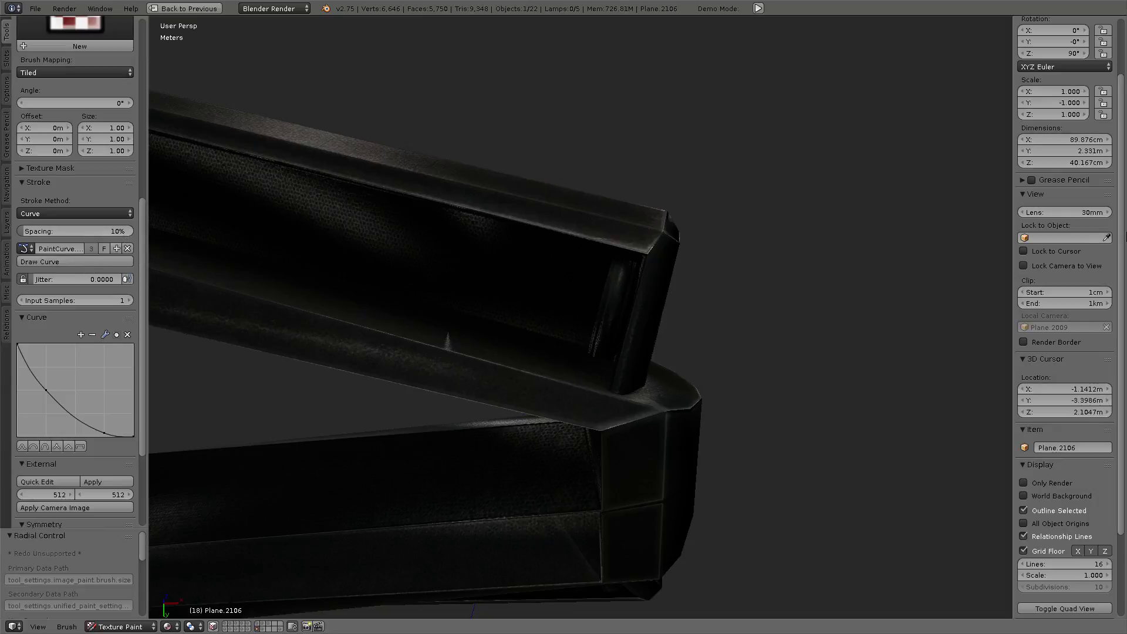
pyautogui.press('a')
pyautogui.moveTo(882, 217)
pyautogui.mouseDown(button='middle')
pyautogui.moveTo(444, 242)
pyautogui.moveTo(551, 238)
pyautogui.moveTo(716, 286)
pyautogui.moveTo(465, 276)
pyautogui.moveTo(534, 322)
pyautogui.moveTo(408, 373)
pyautogui.moveTo(396, 488)
pyautogui.moveTo(512, 343)
pyautogui.moveTo(538, 352)
pyautogui.moveTo(559, 279)
pyautogui.moveTo(618, 369)
pyautogui.moveTo(569, 415)
pyautogui.mouseUp(button='middle')
# - Resize the brush and paint several passes along the curve down the central tube
pyautogui.keyDown('ctrl'); pyautogui.click(558, 415); pyautogui.keyUp('ctrl')
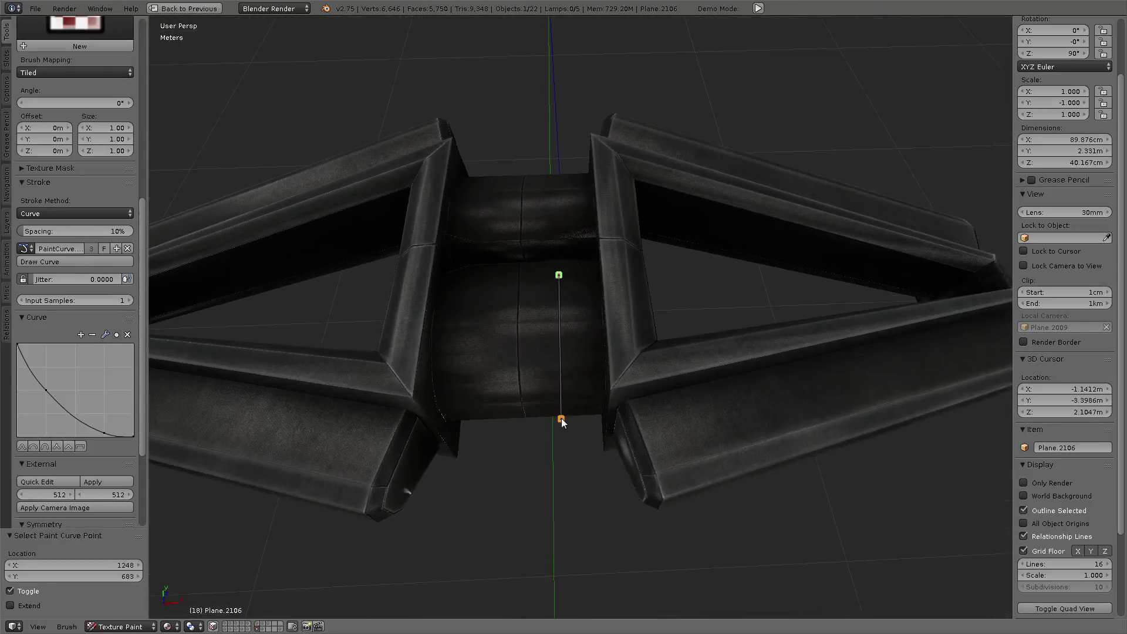
pyautogui.press('f')
pyautogui.click(418, 246)
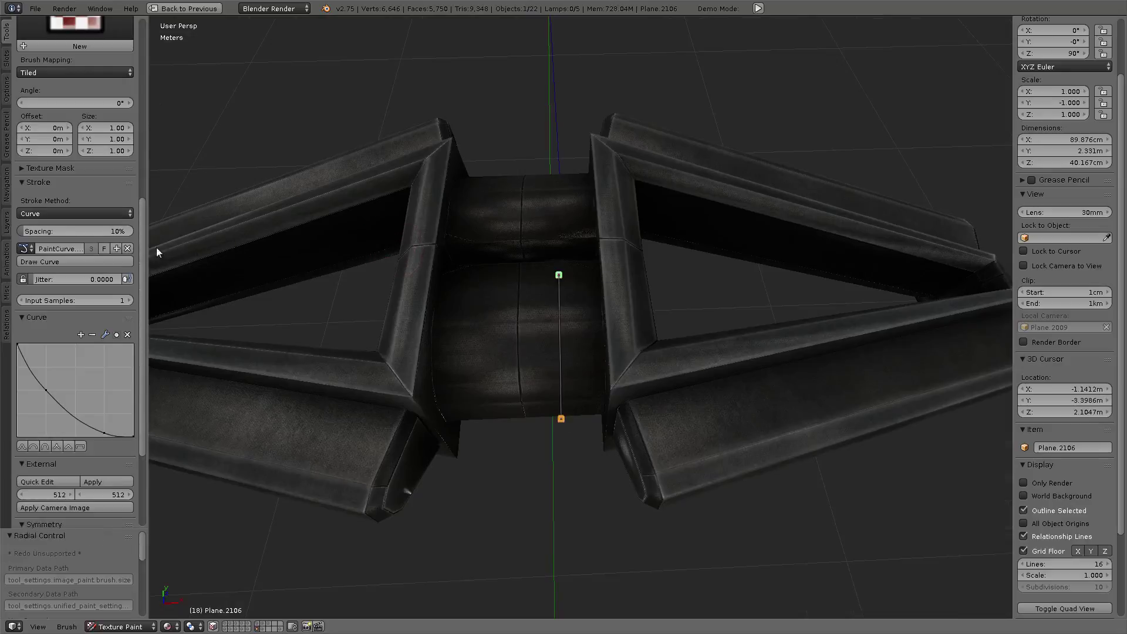
pyautogui.click(79, 262)
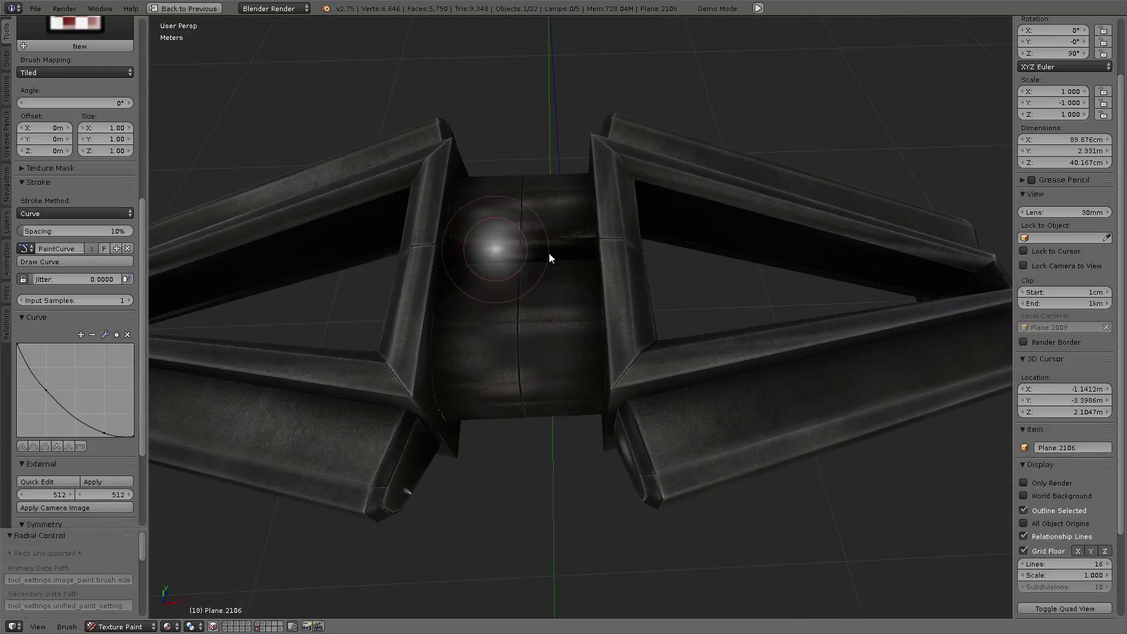
pyautogui.click(90, 263)
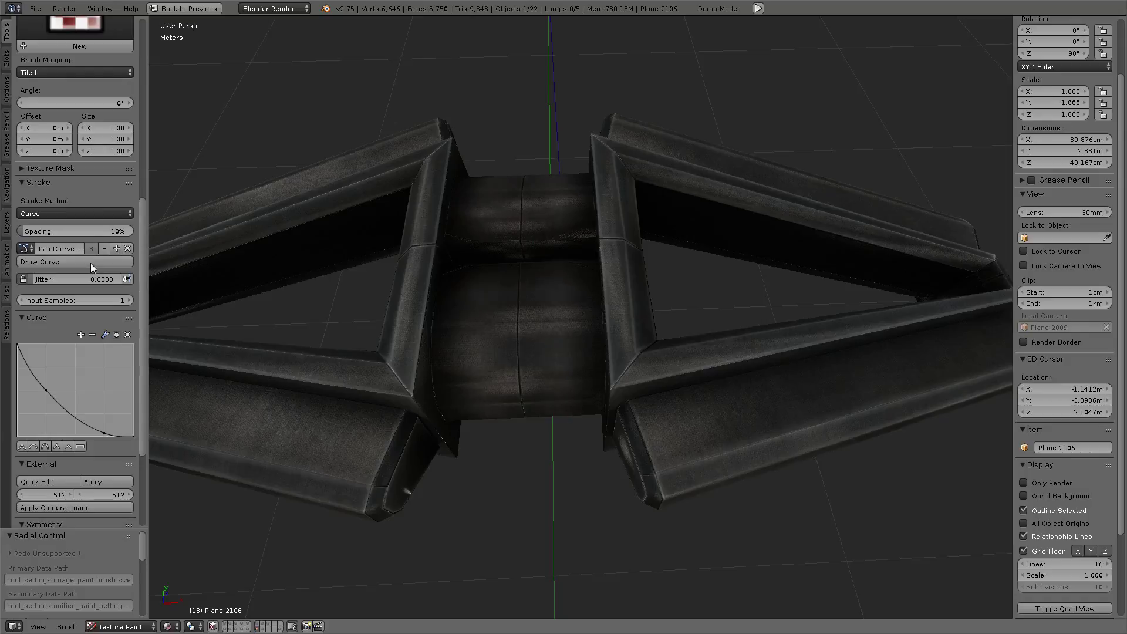
pyautogui.click(90, 263)
pyautogui.moveTo(411, 258)
pyautogui.mouseDown(button='middle')
pyautogui.moveTo(692, 252)
pyautogui.moveTo(693, 241)
pyautogui.moveTo(725, 312)
pyautogui.moveTo(724, 228)
pyautogui.moveTo(639, 189)
pyautogui.moveTo(633, 197)
pyautogui.moveTo(615, 179)
pyautogui.moveTo(654, 185)
pyautogui.mouseUp(button='middle')
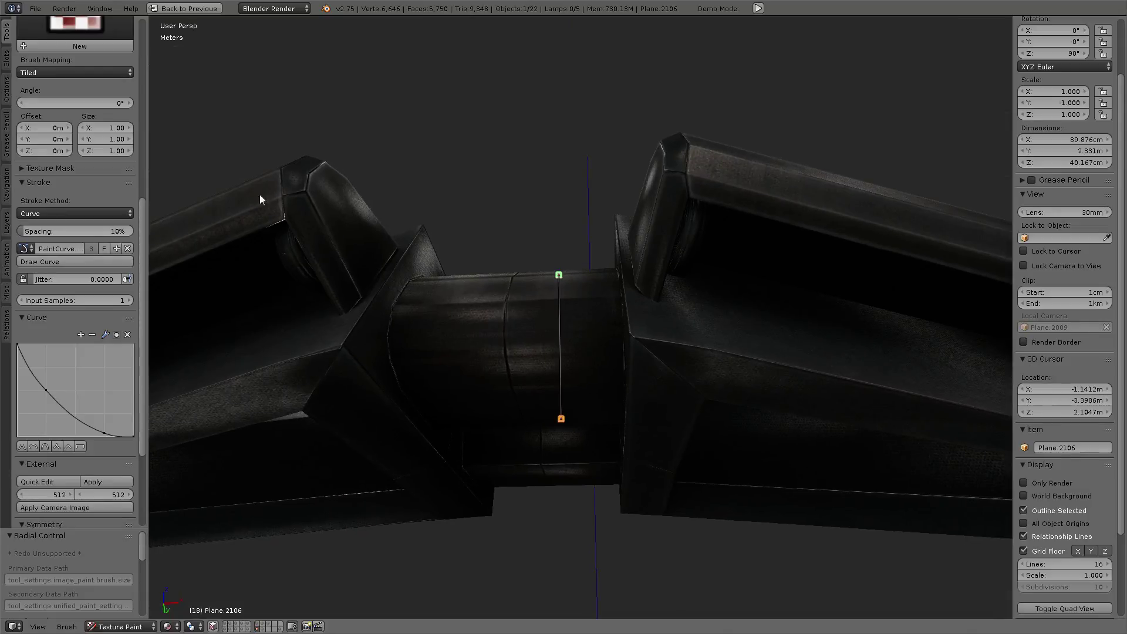
pyautogui.click(82, 262)
pyautogui.moveTo(528, 294)
pyautogui.mouseDown(button='middle')
pyautogui.moveTo(585, 304)
pyautogui.moveTo(331, 280)
pyautogui.mouseUp(button='middle')
pyautogui.click(80, 261)
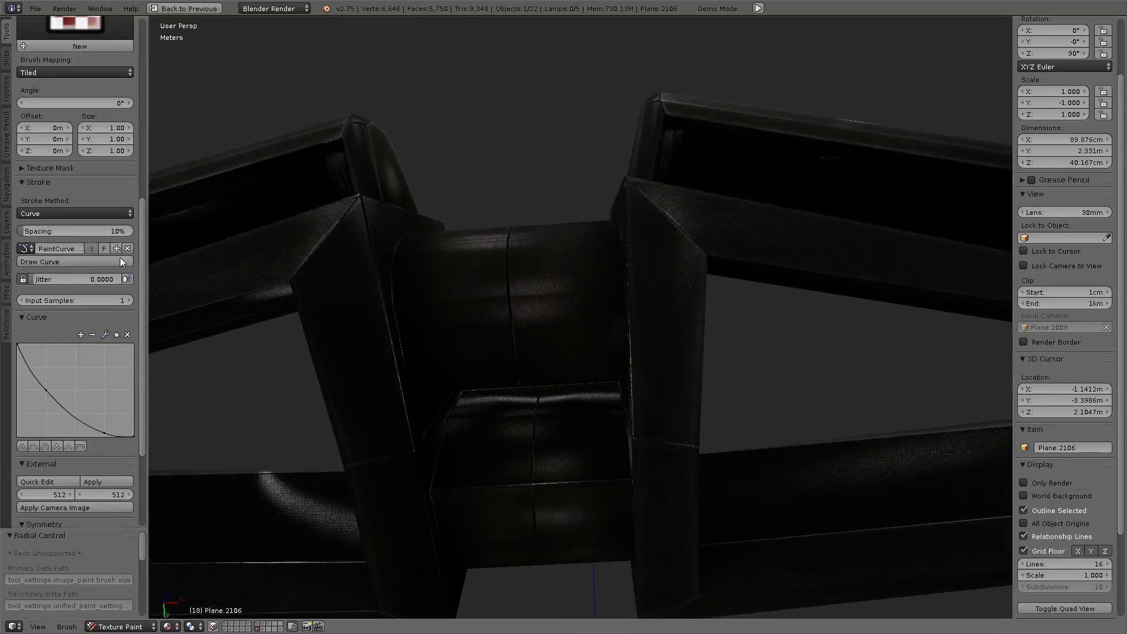
# - Undo an accidental curve-point change on the tube and repaint along the existing curve
pyautogui.scroll(-5, 661, 276)
pyautogui.moveTo(662, 276); pyautogui.dragTo(666, 383, button='middle')
pyautogui.scroll(2, 666, 383)
pyautogui.scroll(2, 549, 354)
pyautogui.keyDown('shift'); pyautogui.rightClick(552, 344); pyautogui.keyUp('shift')
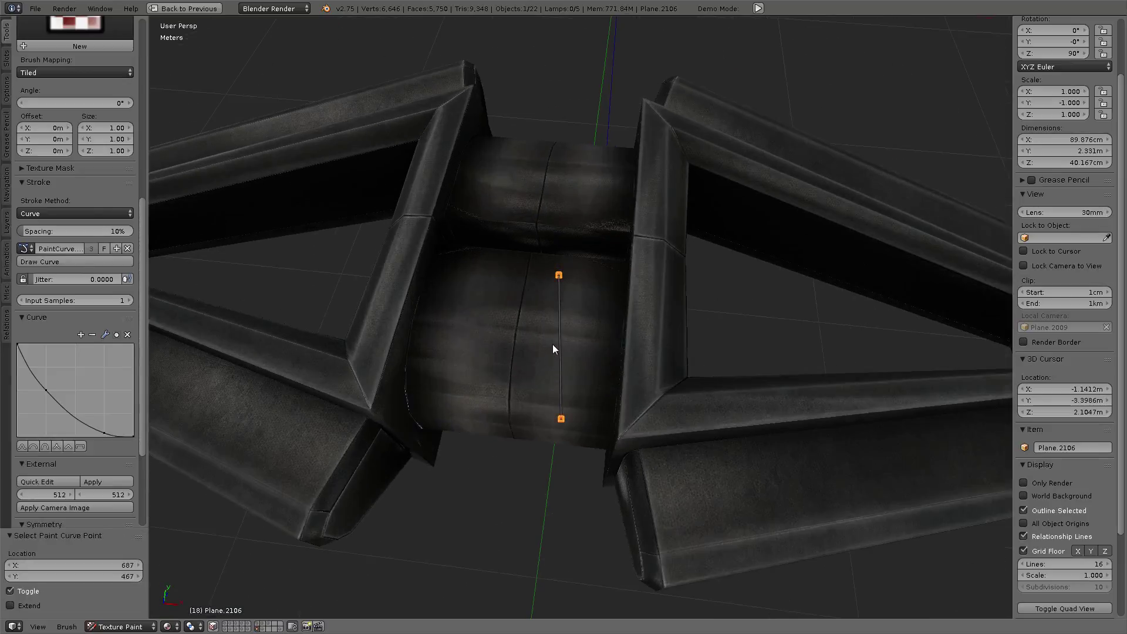
pyautogui.moveTo(552, 344)
pyautogui.mouseDown(button='middle')
pyautogui.moveTo(606, 379)
pyautogui.moveTo(558, 352)
pyautogui.moveTo(770, 347)
pyautogui.moveTo(730, 334)
pyautogui.moveTo(642, 359)
pyautogui.mouseUp(button='middle')
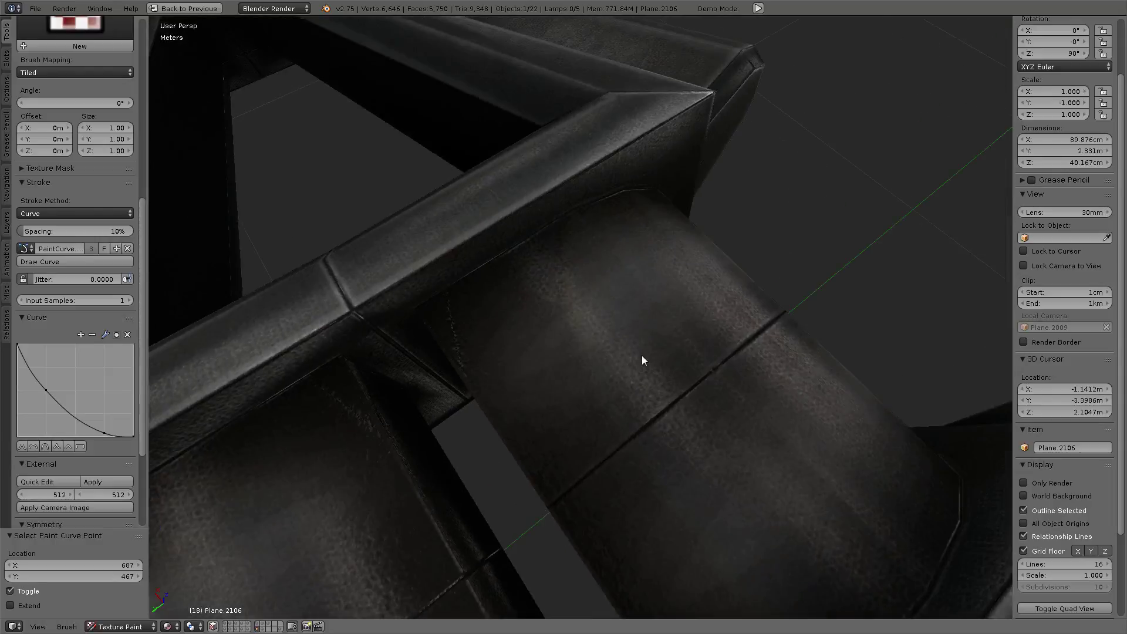
pyautogui.hotkey('ctrl', 'z')
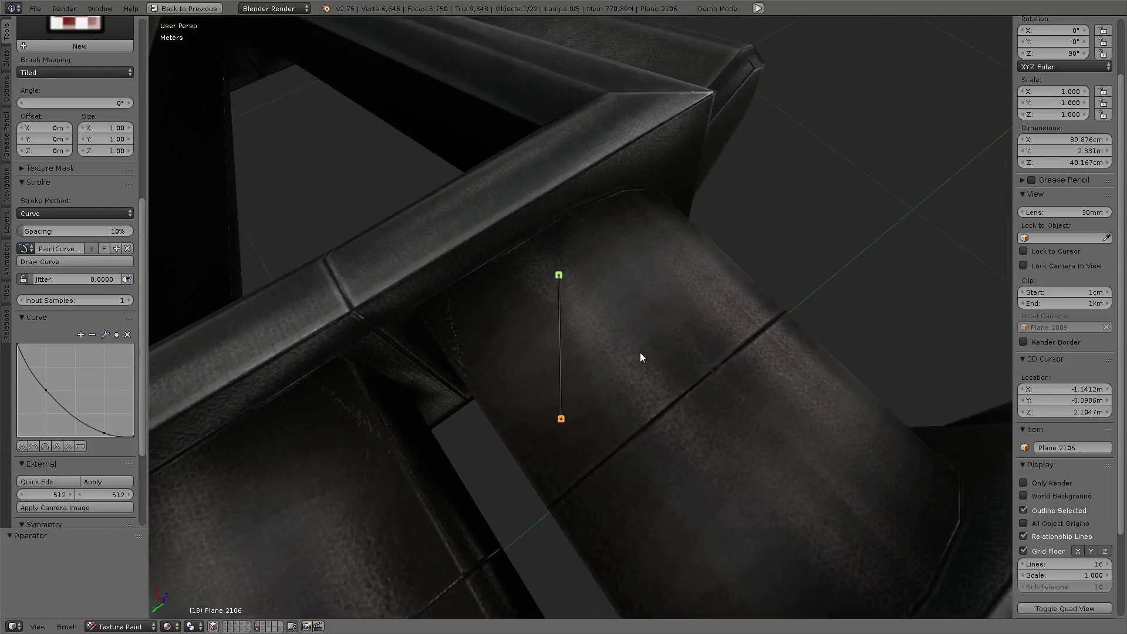
pyautogui.moveTo(640, 357)
pyautogui.mouseDown(button='middle')
pyautogui.moveTo(709, 327)
pyautogui.moveTo(516, 292)
pyautogui.moveTo(562, 286)
pyautogui.moveTo(590, 252)
pyautogui.mouseUp(button='middle')
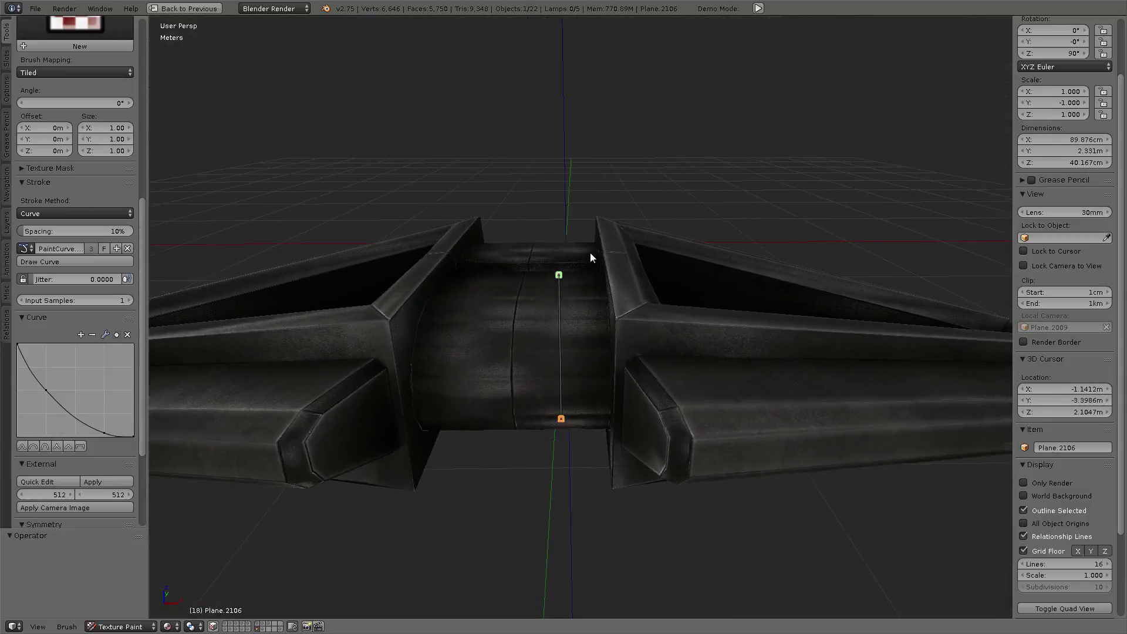
pyautogui.click(109, 262)
# - Scale the paint curve up slightly, resize the brush, and paint across the central cylinder
pyautogui.press('s')
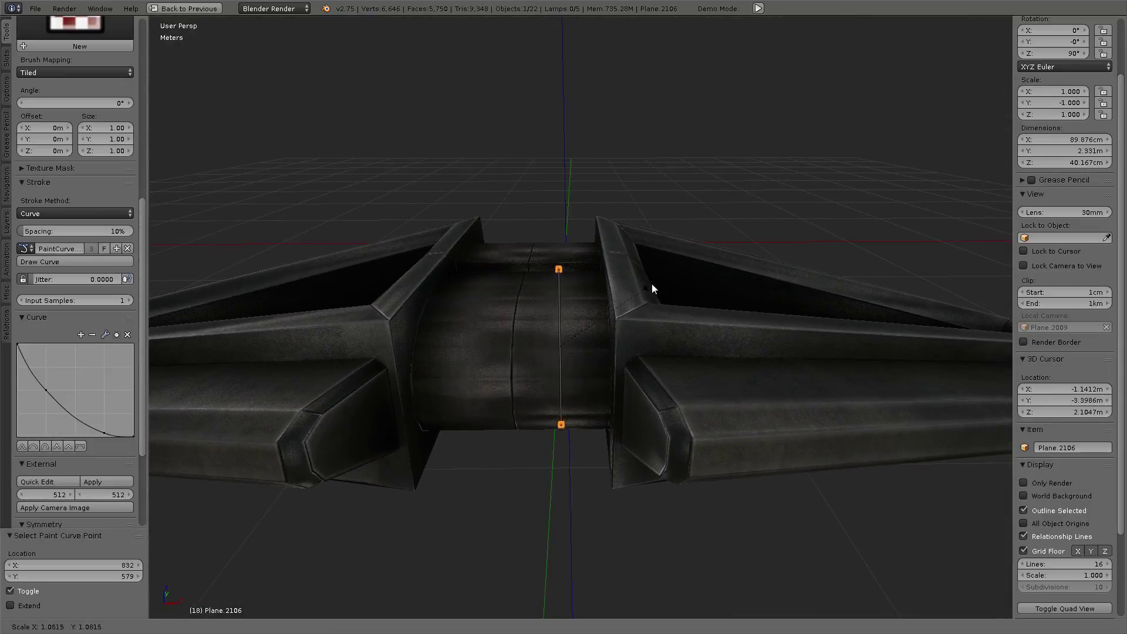
pyautogui.click(651, 283)
pyautogui.press('f')
pyautogui.click(720, 198)
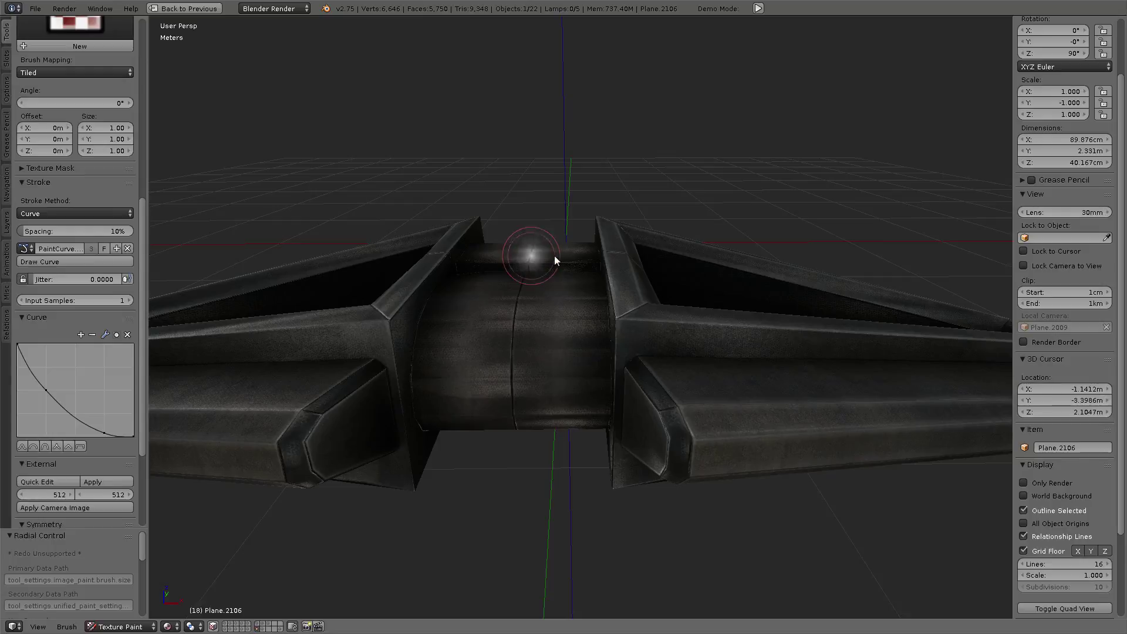
pyautogui.moveTo(558, 267); pyautogui.dragTo(632, 259, button='middle')
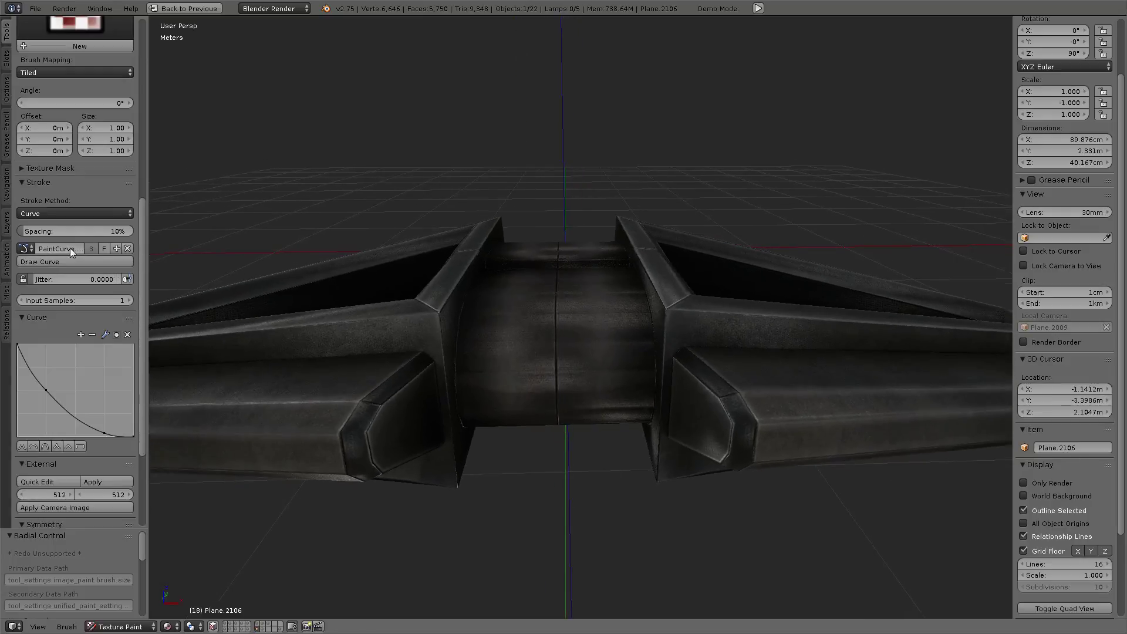
pyautogui.click(79, 262)
# - Paint one more pass on the cylinder, then delete the old paint curve
pyautogui.click(106, 262)
pyautogui.moveTo(428, 273)
pyautogui.mouseDown(button='middle')
pyautogui.moveTo(694, 292)
pyautogui.moveTo(630, 252)
pyautogui.moveTo(567, 250)
pyautogui.moveTo(612, 317)
pyautogui.moveTo(661, 326)
pyautogui.moveTo(561, 260)
pyautogui.mouseUp(button='middle')
pyautogui.keyDown('shift'); pyautogui.rightClick(660, 324); pyautogui.keyUp('shift')
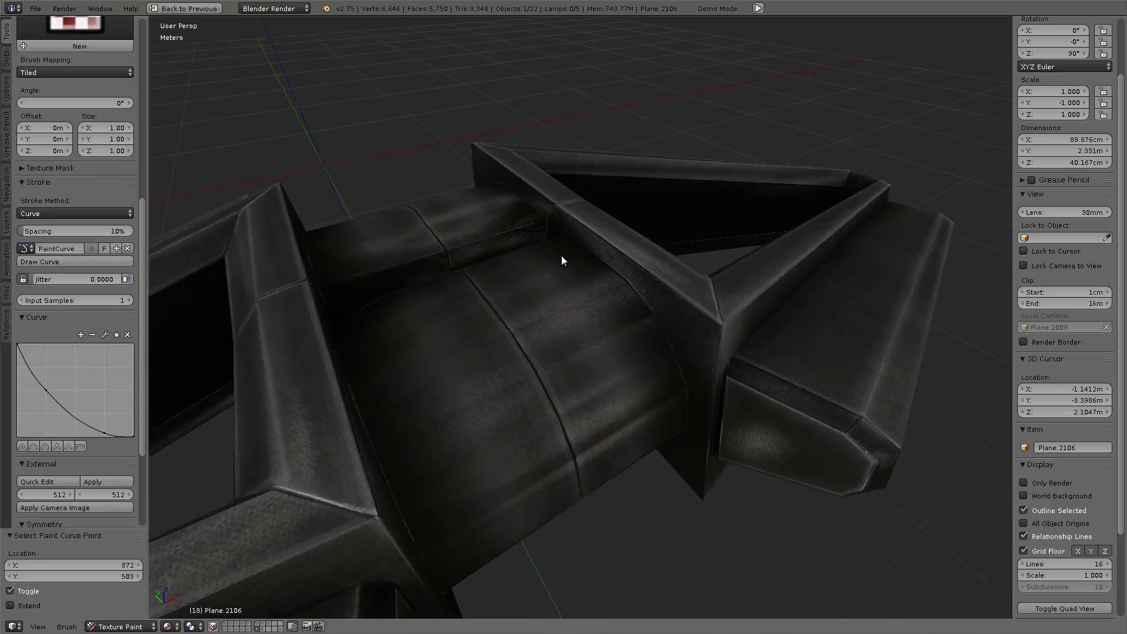
pyautogui.keyDown('ctrl'); pyautogui.rightClick(563, 234); pyautogui.keyUp('ctrl')
pyautogui.keyDown('ctrl'); pyautogui.moveTo(684, 387); pyautogui.dragTo(699, 484, button='right'); pyautogui.keyUp('ctrl')
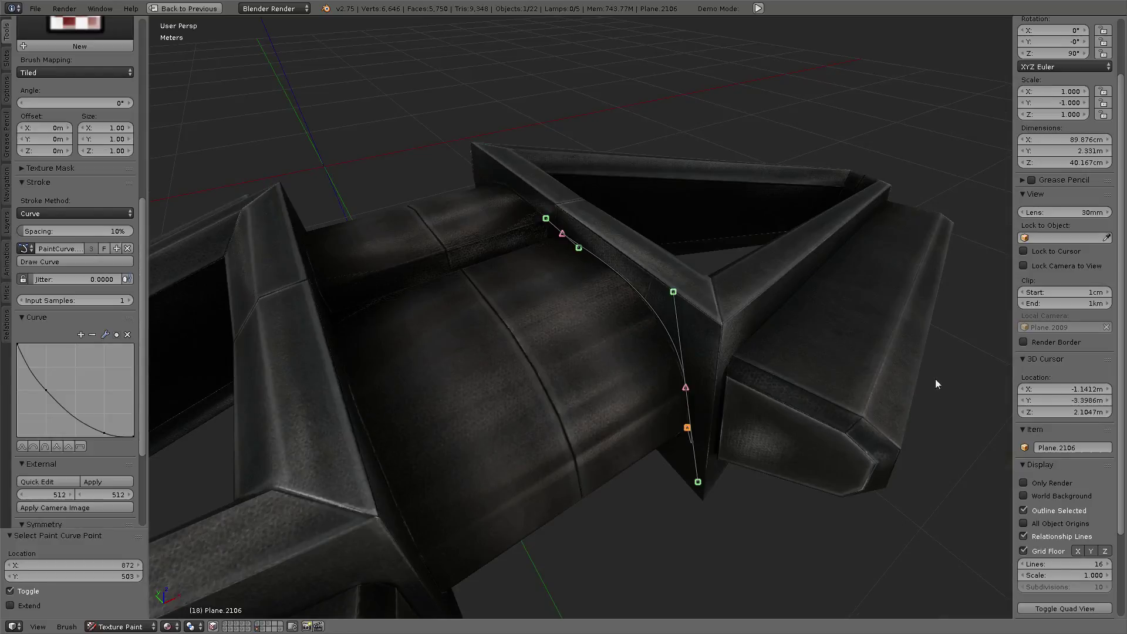
pyautogui.press('a')
pyautogui.press('x')
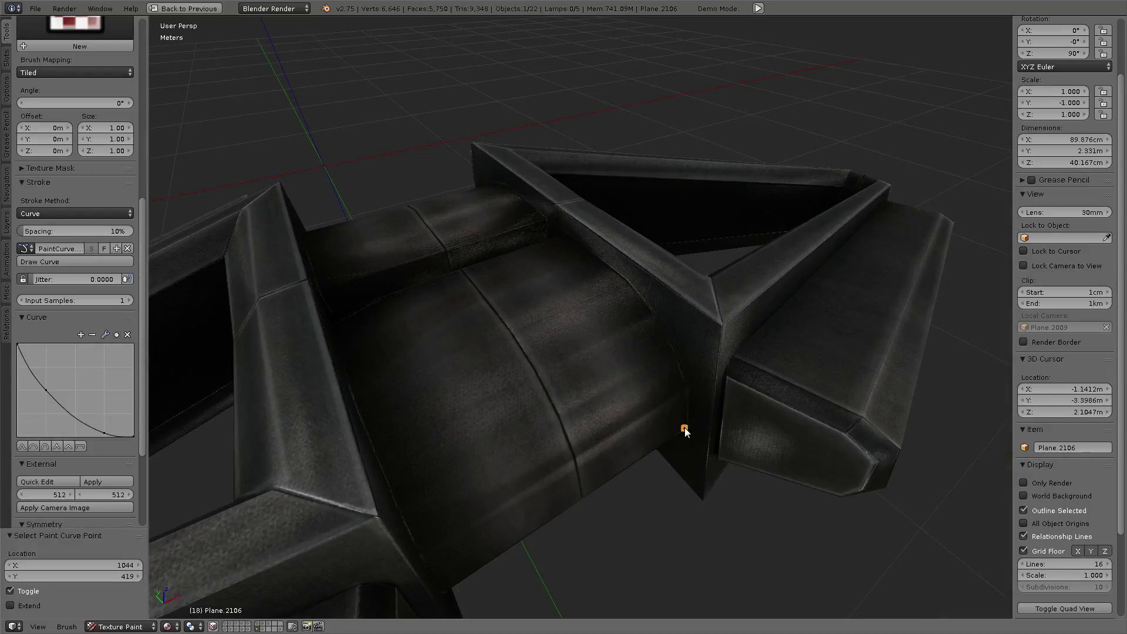
# - Paint a new bent curve along the bracket's inner edge from its inner corner
pyautogui.keyDown('ctrl'); pyautogui.rightClick(688, 387); pyautogui.keyUp('ctrl')
pyautogui.keyDown('ctrl'); pyautogui.moveTo(626, 280); pyautogui.dragTo(570, 237, button='right'); pyautogui.keyUp('ctrl')
pyautogui.click(58, 262)
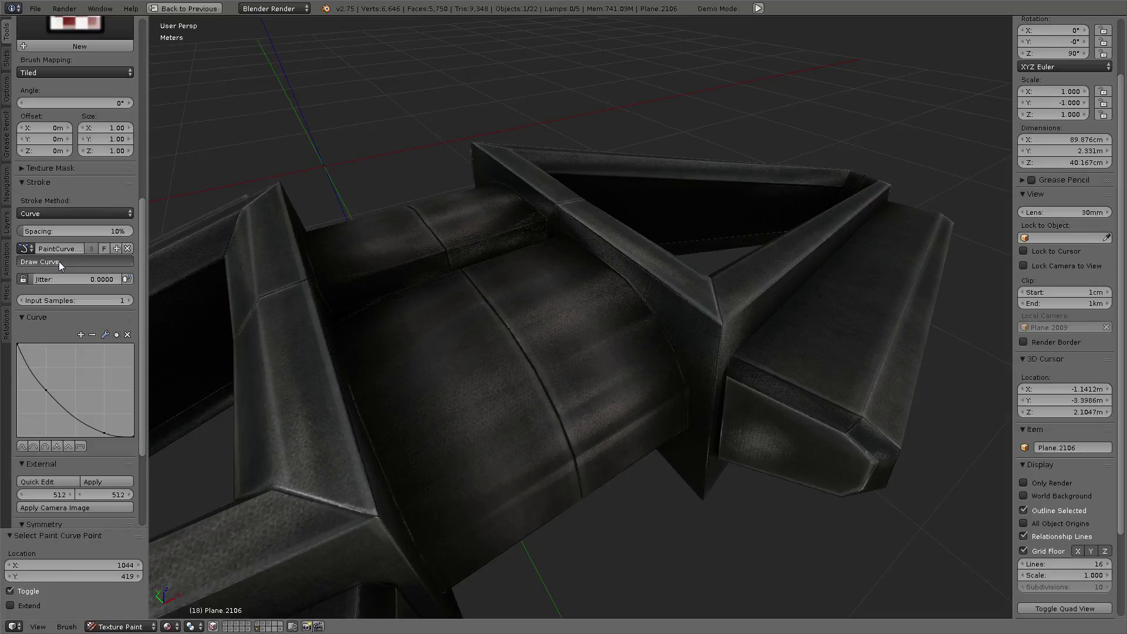
pyautogui.press('f')
pyautogui.click(430, 218)
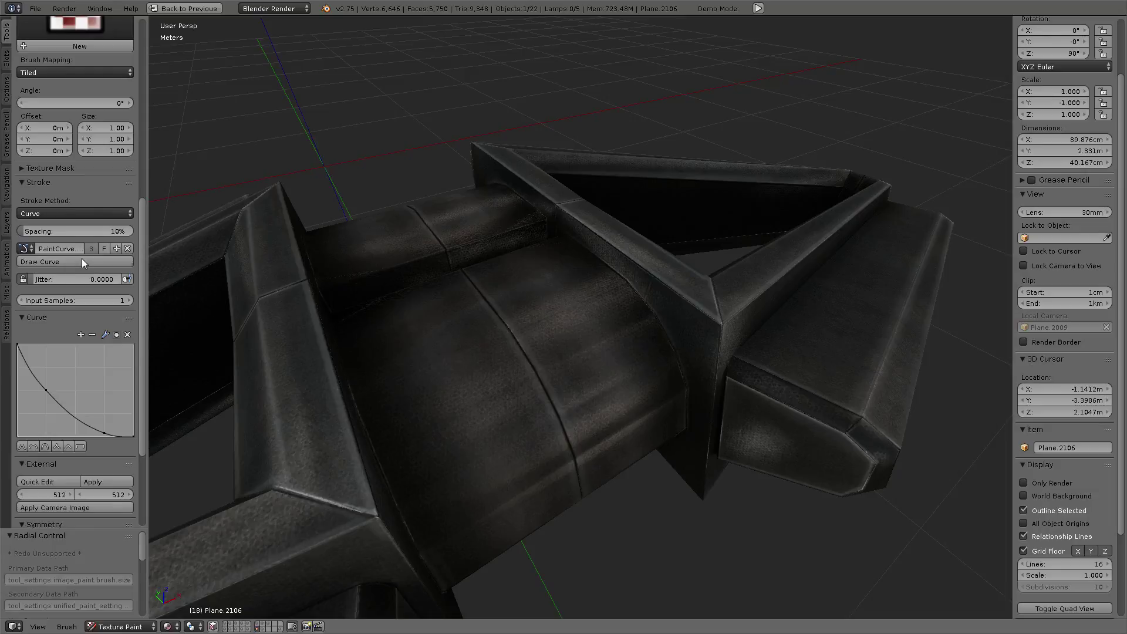
# - Paint a three-point curve along the bracket's underside where it meets the cylinder
pyautogui.moveTo(848, 283)
pyautogui.mouseDown(button='middle')
pyautogui.moveTo(836, 238)
pyautogui.moveTo(781, 222)
pyautogui.moveTo(803, 143)
pyautogui.moveTo(707, 302)
pyautogui.moveTo(610, 373)
pyautogui.mouseUp(button='middle')
pyautogui.rightClick(836, 238)
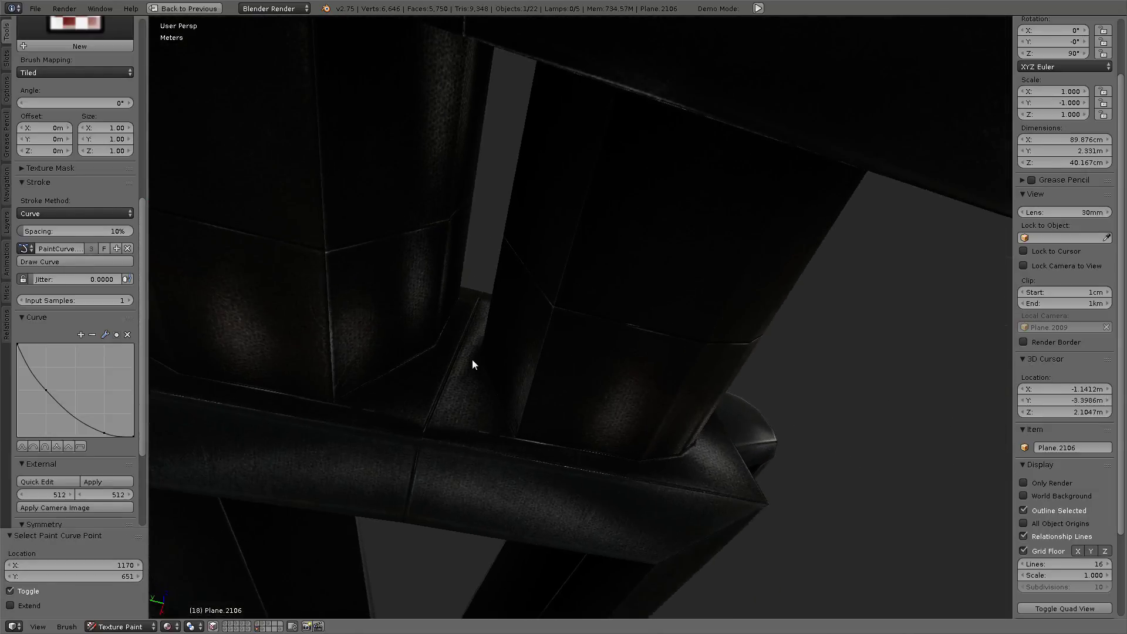
pyautogui.keyDown('ctrl'); pyautogui.click(516, 435); pyautogui.keyUp('ctrl')
pyautogui.keyDown('ctrl'); pyautogui.click(639, 462); pyautogui.keyUp('ctrl')
pyautogui.click(70, 265)
pyautogui.moveTo(392, 251); pyautogui.dragTo(605, 265, button='middle')
pyautogui.scroll(-10, 495, 319)
pyautogui.moveTo(494, 319); pyautogui.dragTo(583, 363, button='middle')
# - Maximize the image editor to inspect the painted lamp texture
pyautogui.scroll(-2, 646, 362)
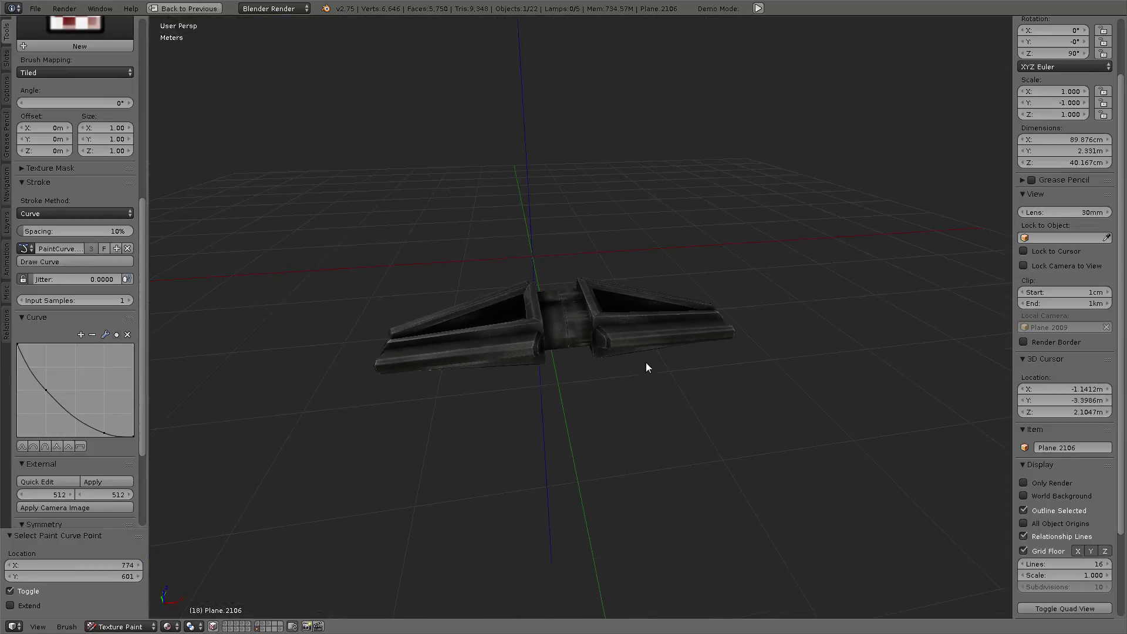
pyautogui.scroll(3, 649, 354)
pyautogui.hotkey('ctrl', 'Up')
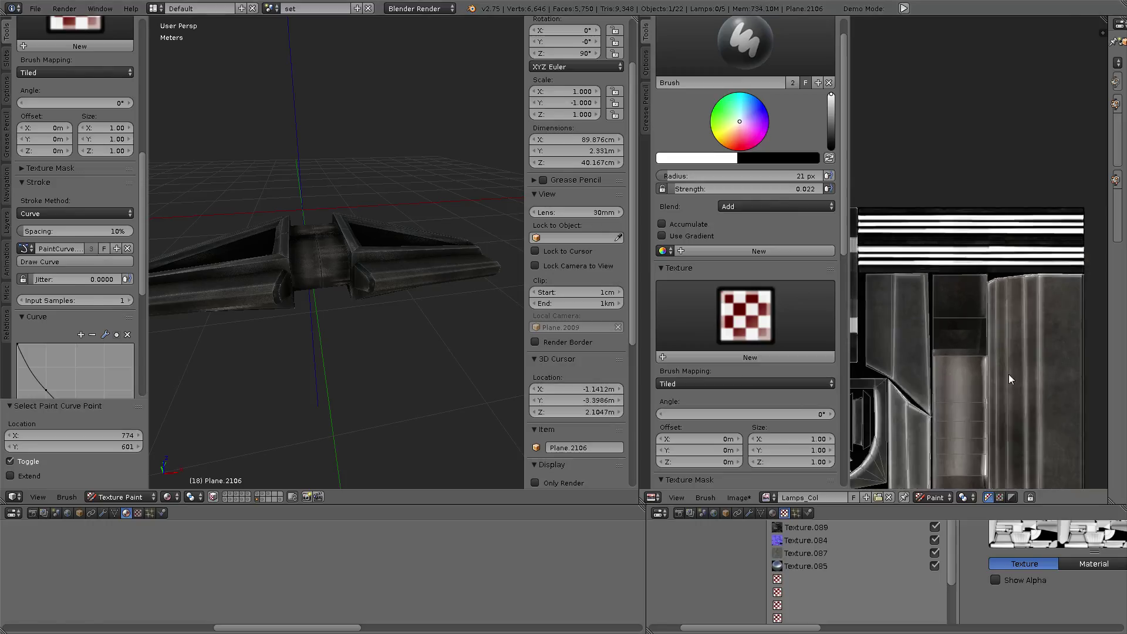
pyautogui.hotkey('ctrl', 'Up')
pyautogui.scroll(2, 1040, 240)
pyautogui.scroll(2, 713, 298)
pyautogui.moveTo(713, 299); pyautogui.dragTo(703, 129, button='middle')
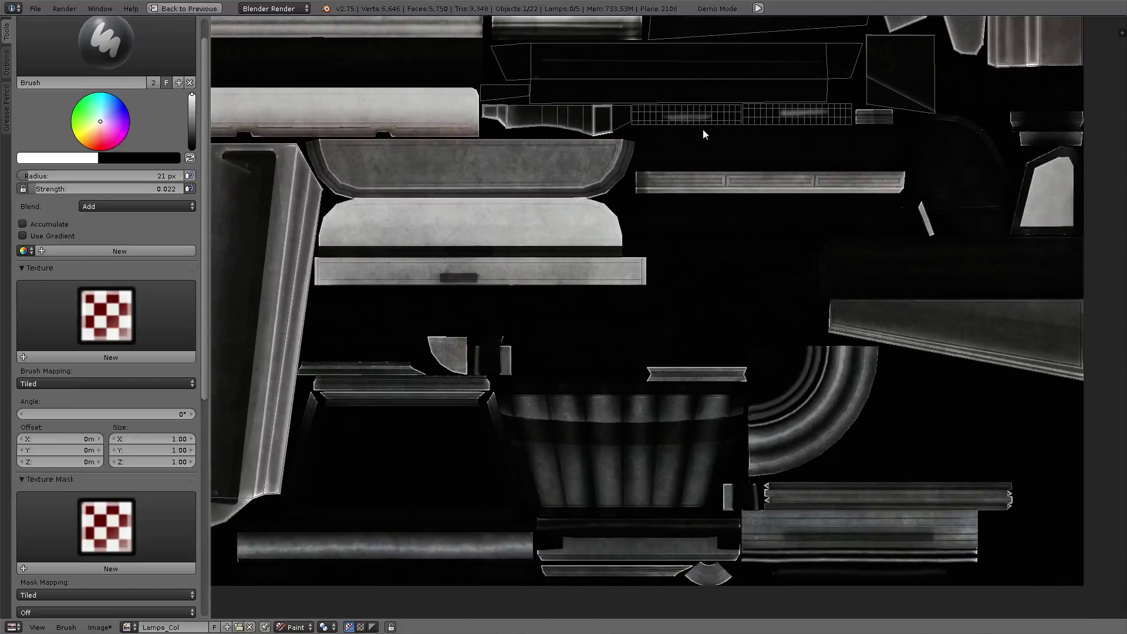
# - Save the image as Lamps_Col3.png and return to the maximized 3D view
pyautogui.hotkey('ctrl', 'Up')
pyautogui.click(737, 498)
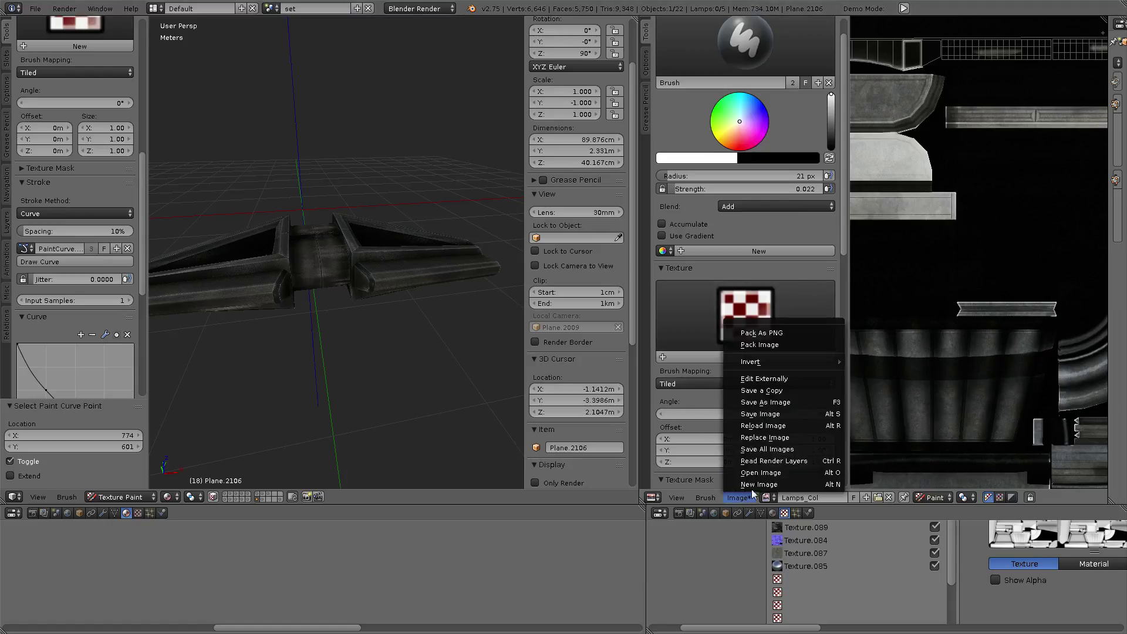
pyautogui.click(769, 413)
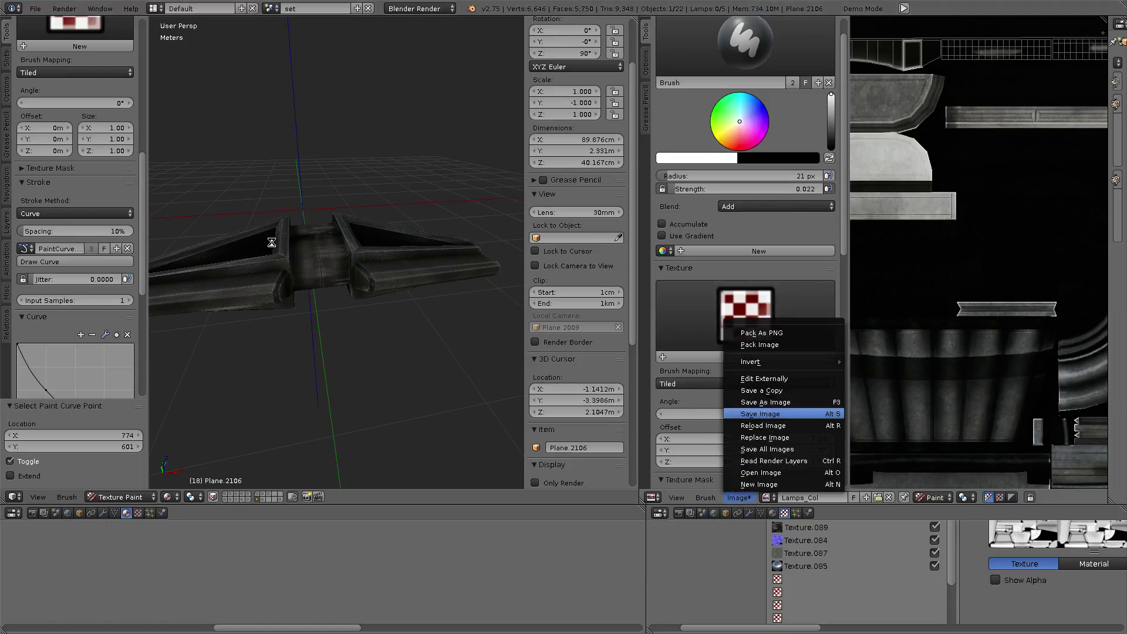
pyautogui.hotkey('ctrl', 'Up')
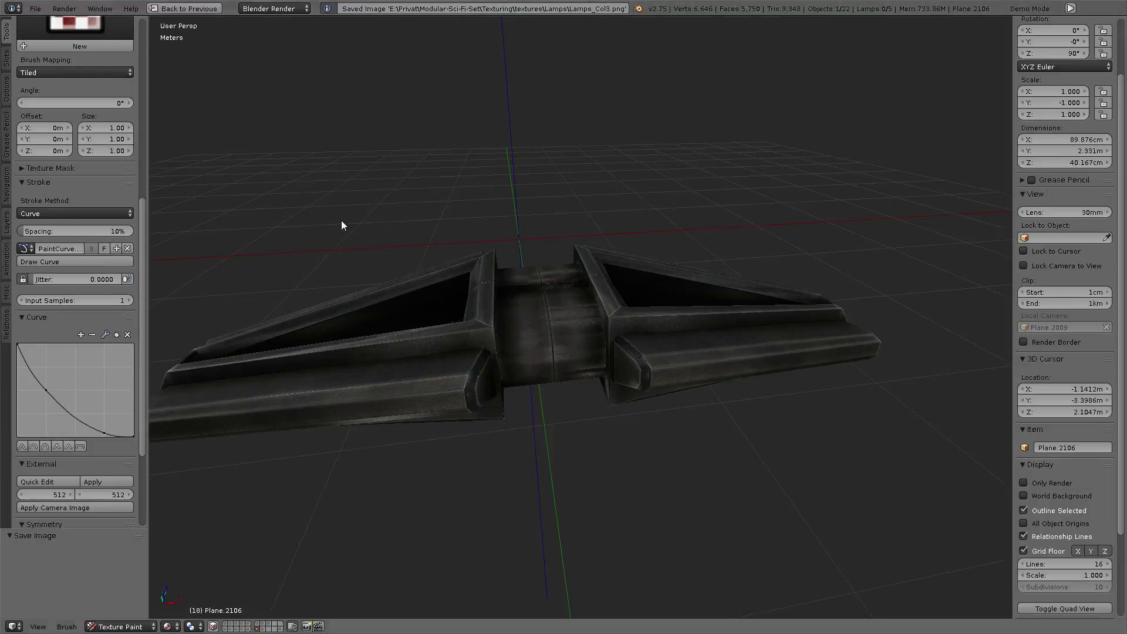
pyautogui.scroll(-5, 587, 330)
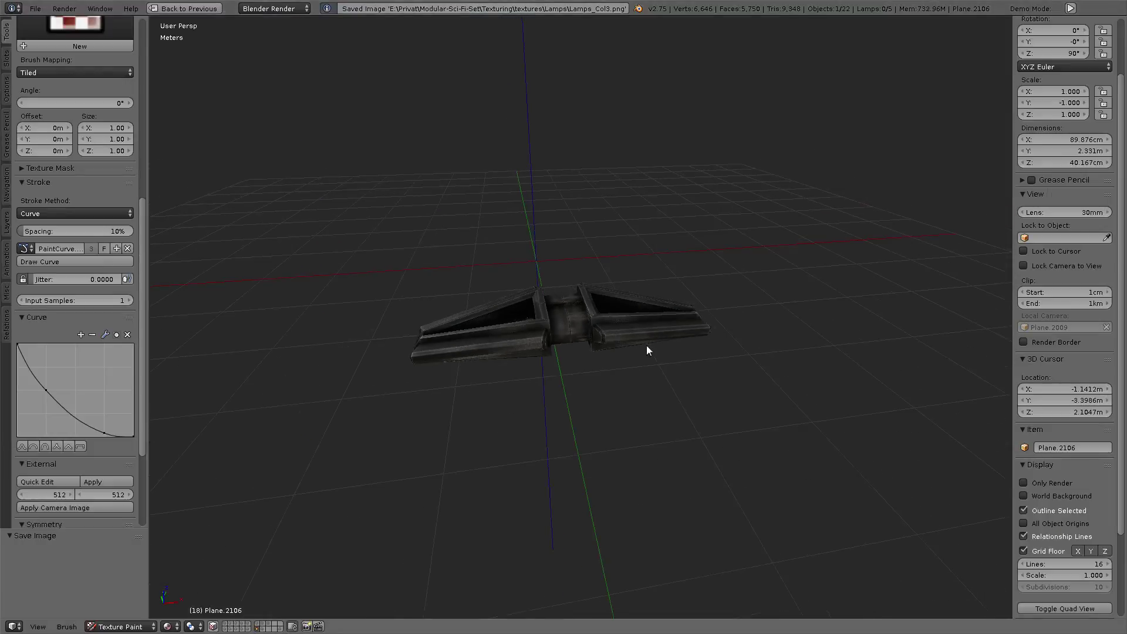
pyautogui.moveTo(646, 340)
pyautogui.mouseDown(button='middle')
pyautogui.moveTo(556, 307)
pyautogui.moveTo(579, 341)
pyautogui.moveTo(602, 315)
pyautogui.mouseUp(button='middle')
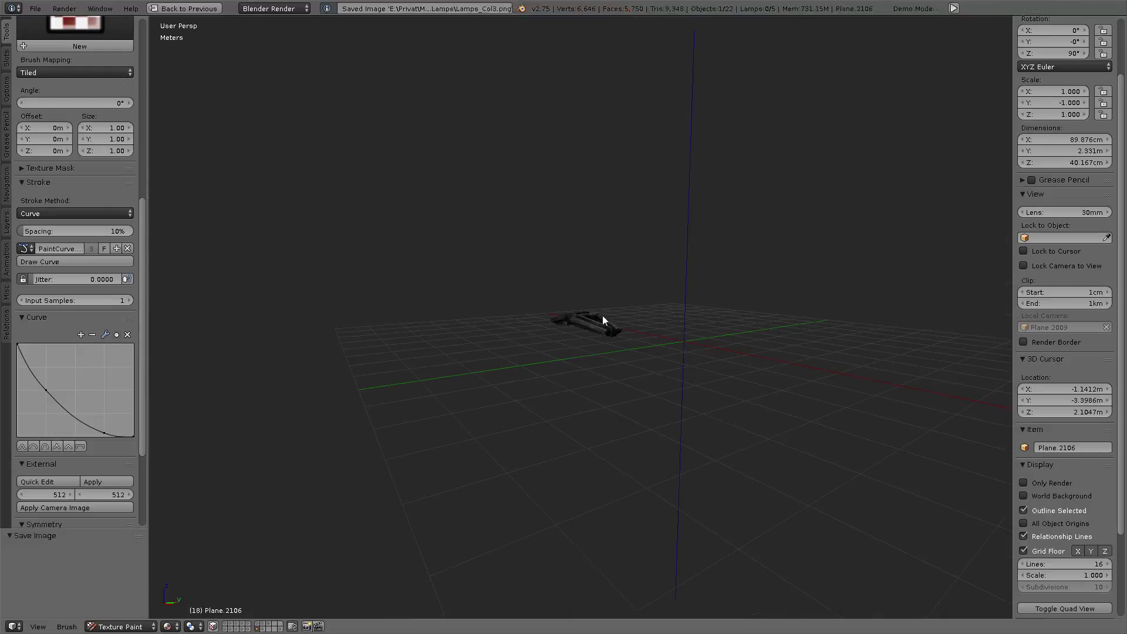
# - Unhide all lamp parts in Object Mode, select Plane.2094, and return to Texture Paint
pyautogui.click(120, 627)
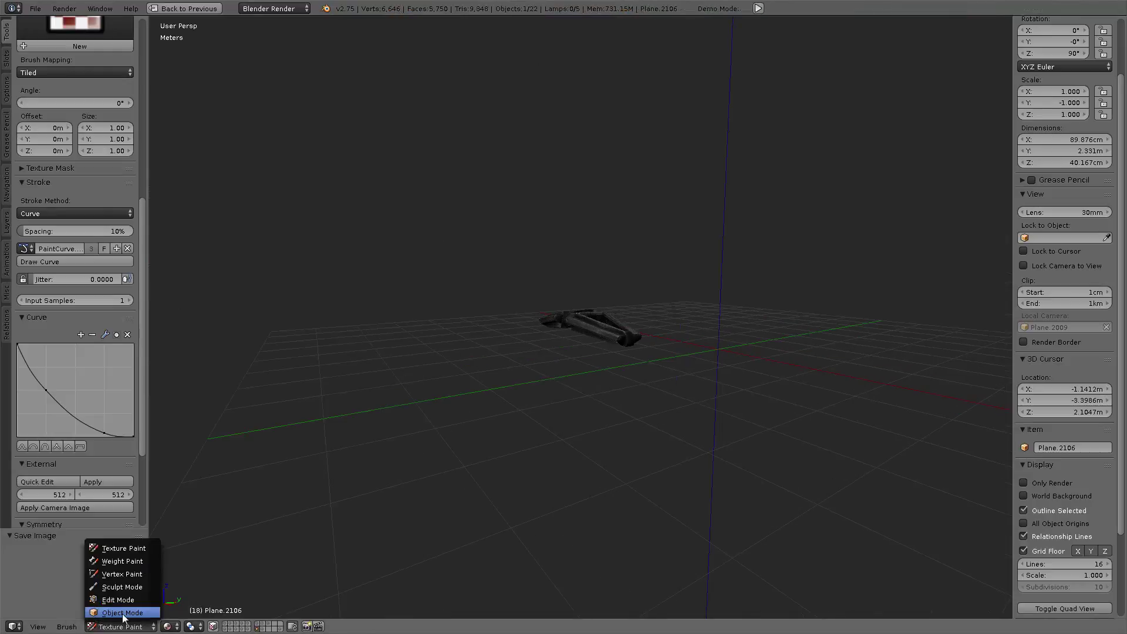
pyautogui.scroll(3, 562, 299)
pyautogui.hotkey('alt', 'h')
pyautogui.press('a')
pyautogui.moveTo(465, 328)
pyautogui.mouseDown(button='middle')
pyautogui.moveTo(648, 424)
pyautogui.moveTo(615, 288)
pyautogui.moveTo(587, 230)
pyautogui.moveTo(471, 238)
pyautogui.moveTo(480, 204)
pyautogui.moveTo(470, 316)
pyautogui.moveTo(407, 340)
pyautogui.moveTo(505, 337)
pyautogui.moveTo(495, 344)
pyautogui.mouseUp(button='middle')
pyautogui.rightClick(615, 288)
pyautogui.scroll(3, 587, 231)
pyautogui.click(176, 627)
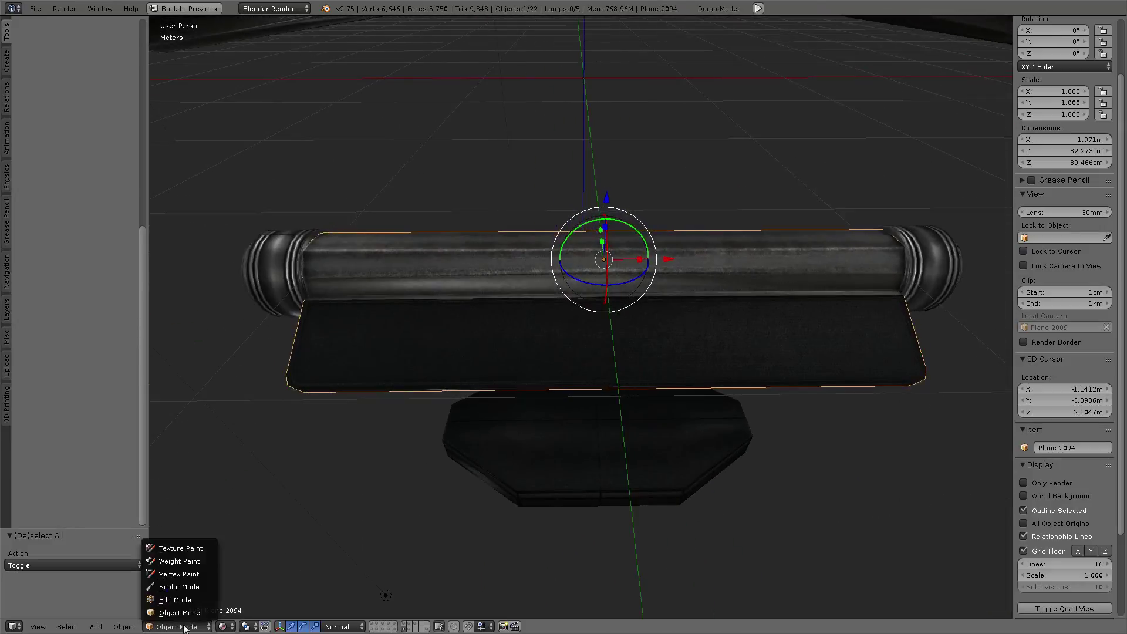
pyautogui.click(194, 549)
# - Draw a six-point paint curve around the dark panel below the rod, adjusting its left point
pyautogui.scroll(4, 375, 378)
pyautogui.scroll(-4, 375, 379)
pyautogui.moveTo(374, 378); pyautogui.dragTo(240, 374, button='middle')
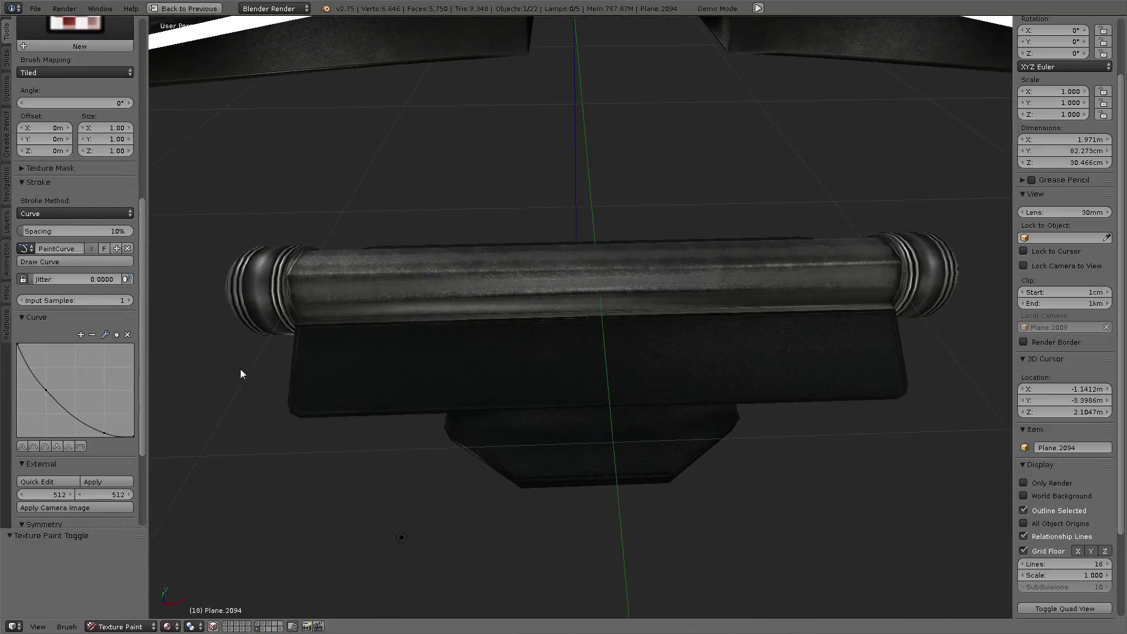
pyautogui.keyDown('ctrl'); pyautogui.click(298, 329); pyautogui.keyUp('ctrl')
pyautogui.keyDown('ctrl'); pyautogui.click(891, 314); pyautogui.keyUp('ctrl')
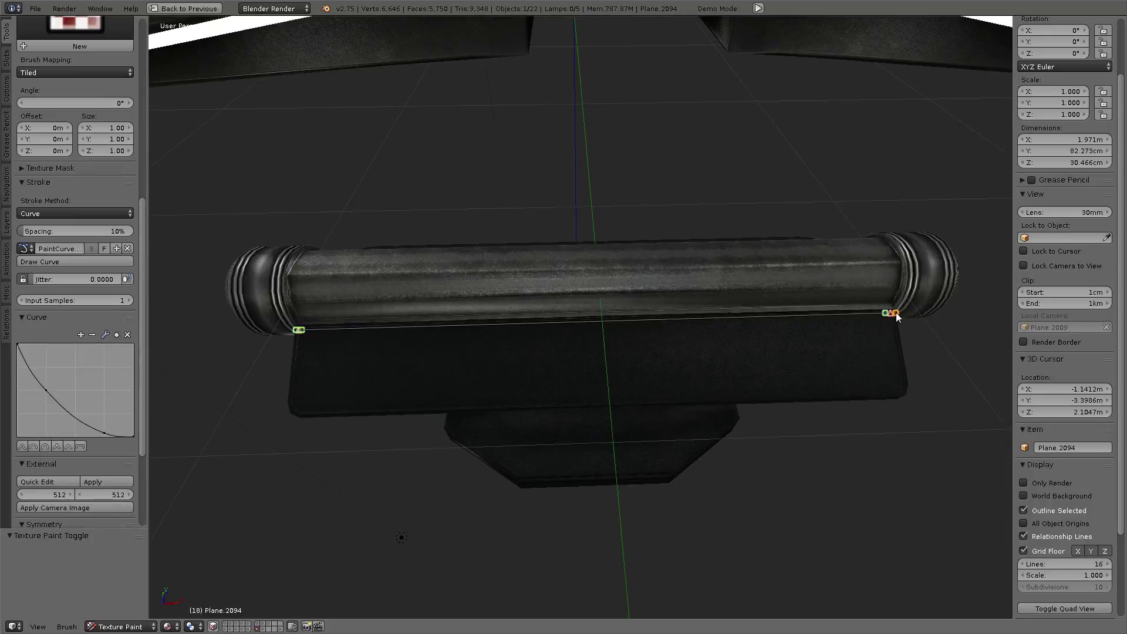
pyautogui.keyDown('ctrl'); pyautogui.click(905, 380); pyautogui.keyUp('ctrl')
pyautogui.keyDown('ctrl'); pyautogui.moveTo(880, 396); pyautogui.dragTo(858, 396); pyautogui.keyUp('ctrl')
pyautogui.keyDown('ctrl'); pyautogui.click(316, 412); pyautogui.keyUp('ctrl')
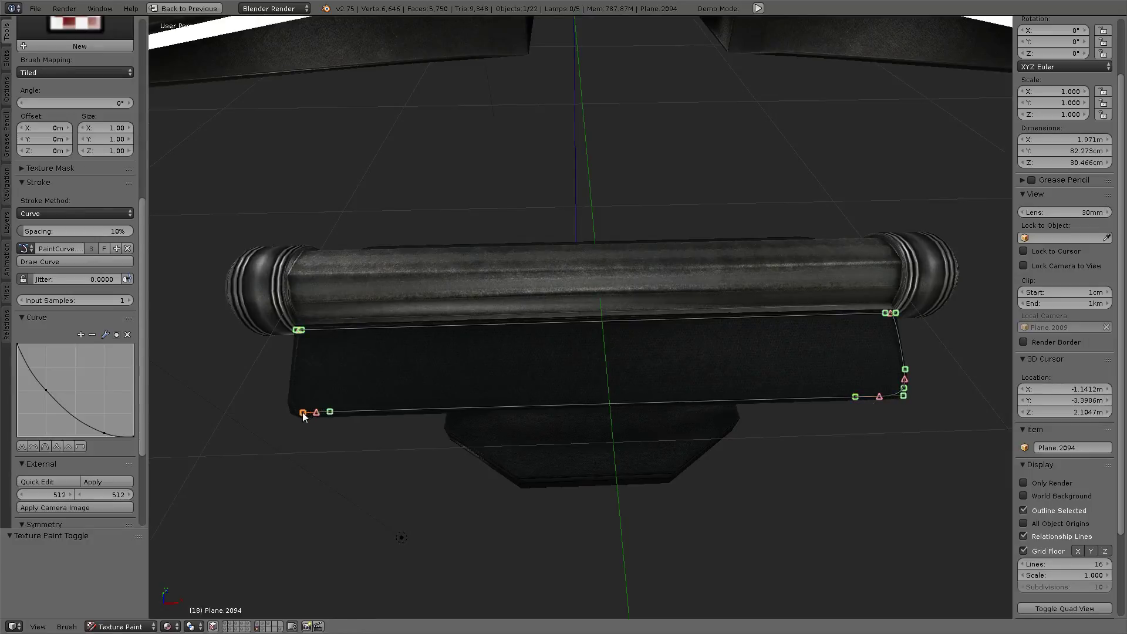
pyautogui.keyDown('ctrl'); pyautogui.moveTo(291, 396); pyautogui.dragTo(291, 374); pyautogui.keyUp('ctrl')
pyautogui.rightClick(299, 330)
pyautogui.rightClick(292, 396)
pyautogui.press('g')
pyautogui.click(292, 384)
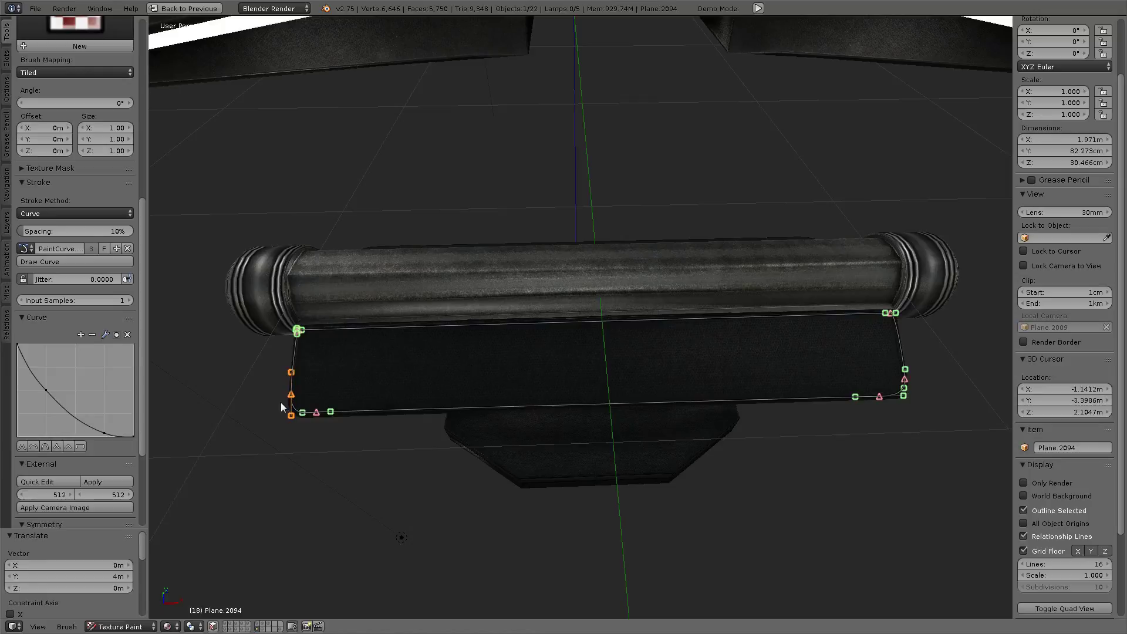
# - Resize the brush and paint several highlight passes along the panel curve
pyautogui.press('f')
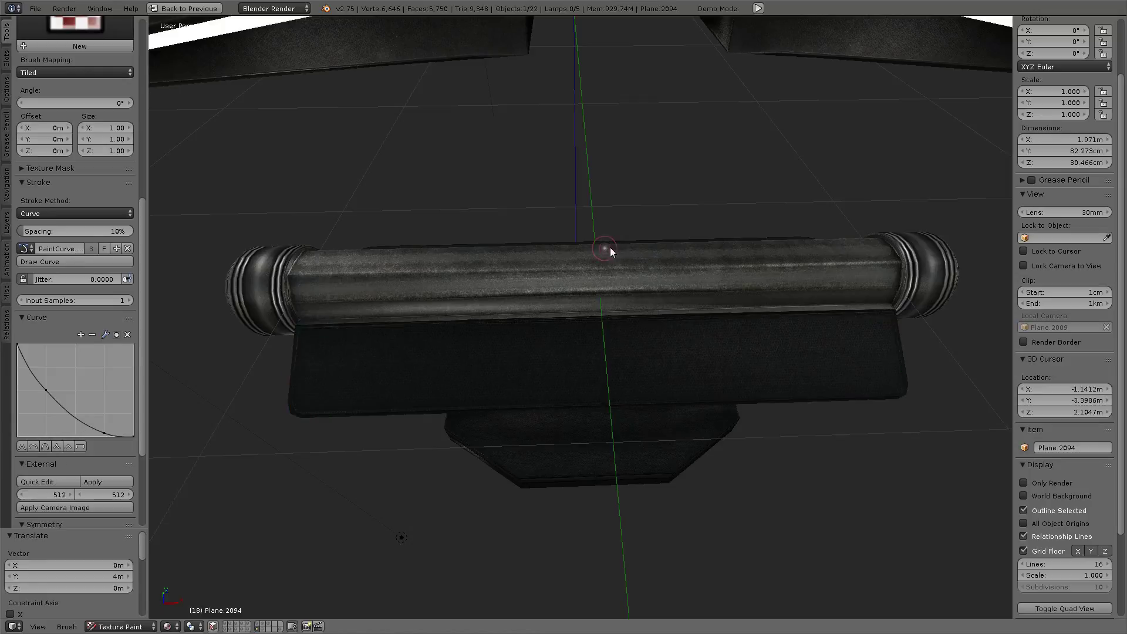
pyautogui.click(608, 248)
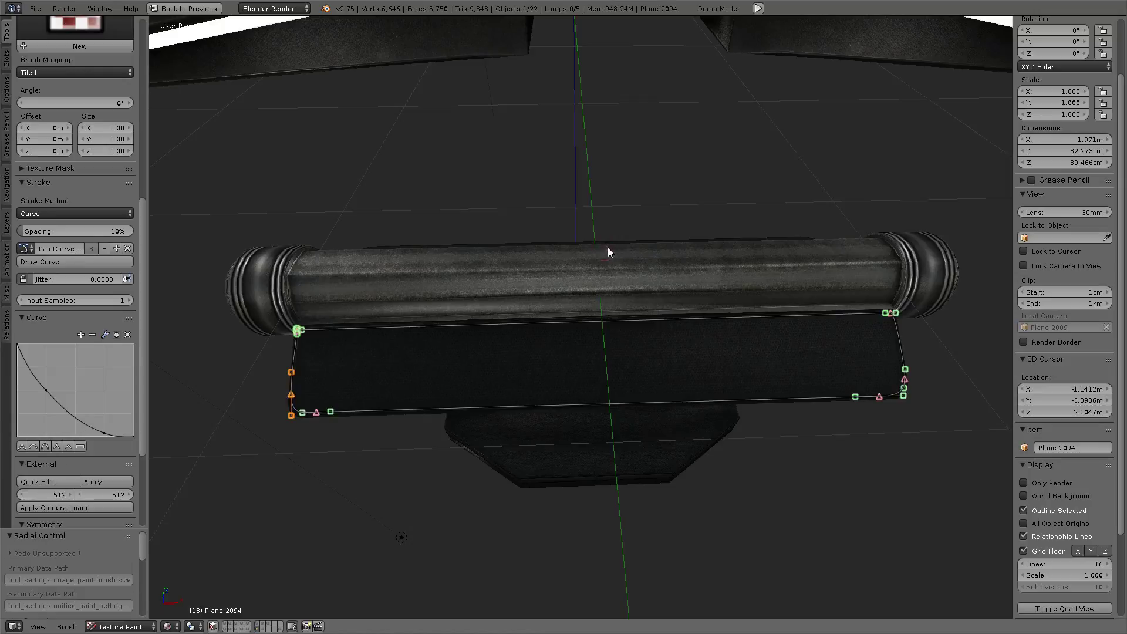
pyautogui.click(75, 262)
pyautogui.click(67, 262)
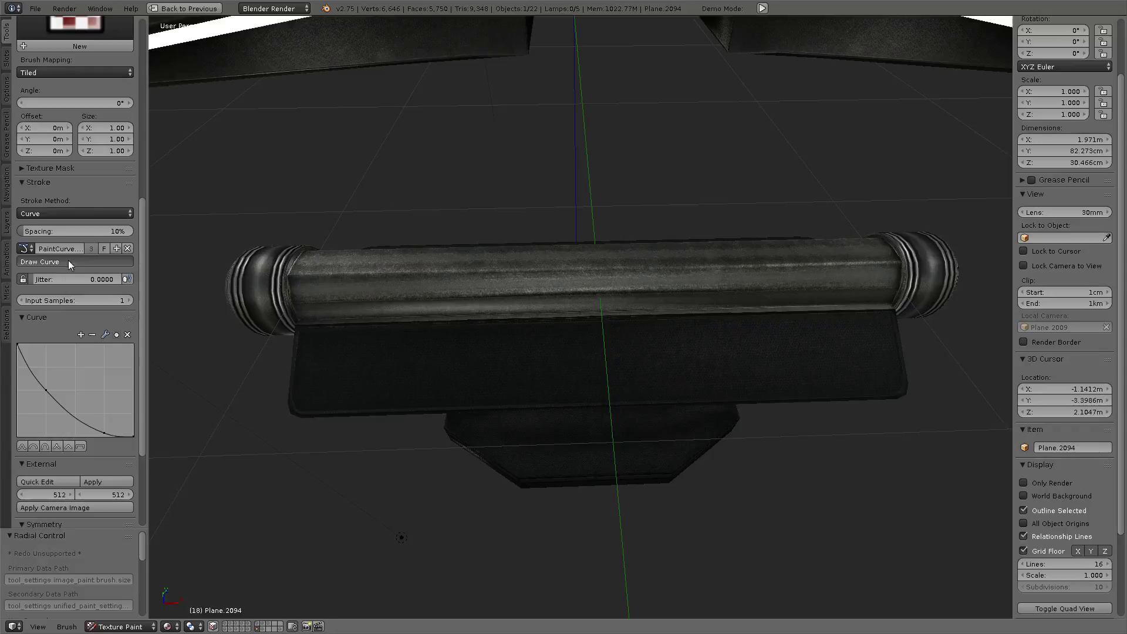
pyautogui.click(105, 261)
pyautogui.click(104, 261)
pyautogui.click(103, 261)
pyautogui.click(118, 256)
pyautogui.click(121, 257)
# - Shrink the brush and paint final passes along the panel curve
pyautogui.press('f')
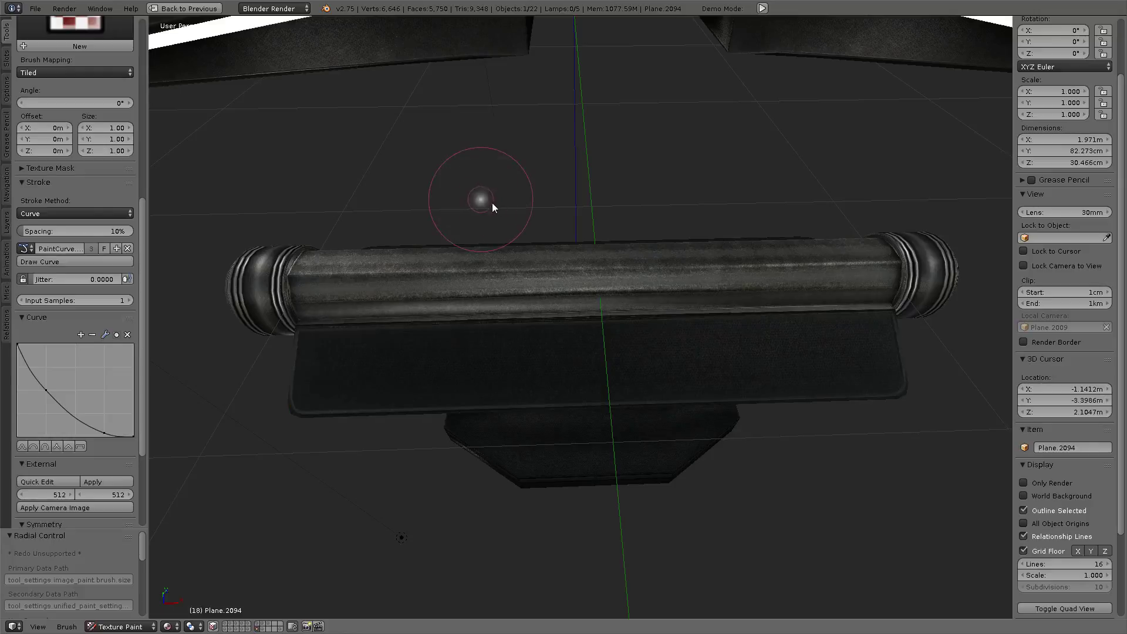
pyautogui.click(492, 203)
pyautogui.click(85, 263)
pyautogui.click(116, 266)
# - Deselect the curve points and orbit and zoom to frame the long horizontal pipe
pyautogui.press('a')
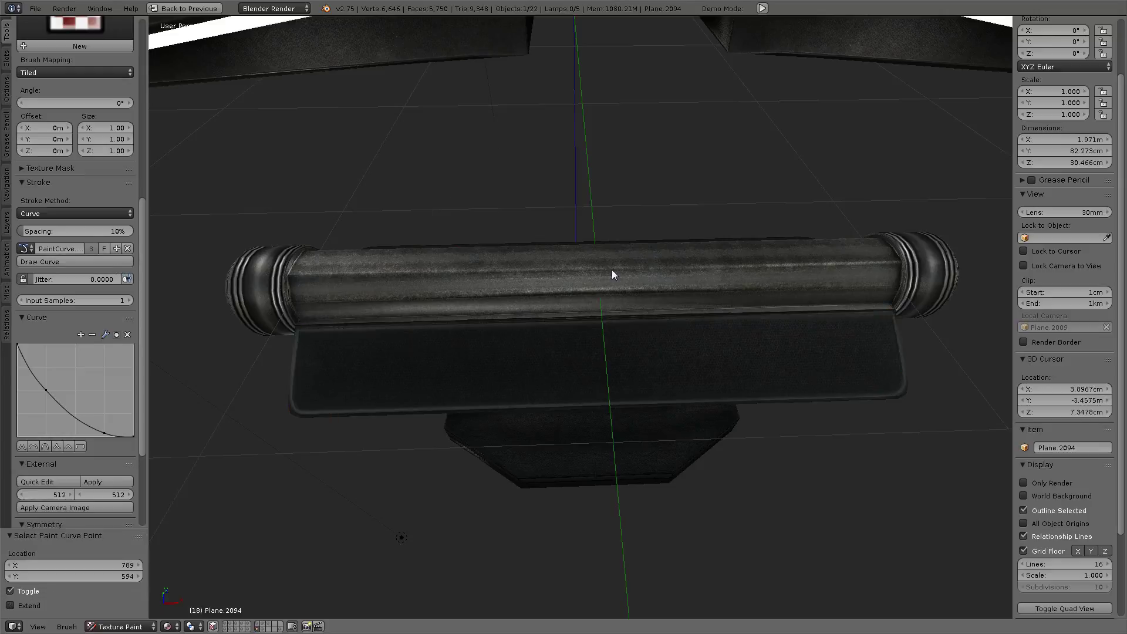
pyautogui.moveTo(612, 269)
pyautogui.mouseDown(button='middle')
pyautogui.moveTo(625, 235)
pyautogui.moveTo(604, 238)
pyautogui.mouseUp(button='middle')
pyautogui.moveTo(722, 183)
pyautogui.mouseDown(button='middle')
pyautogui.moveTo(706, 276)
pyautogui.moveTo(609, 292)
pyautogui.mouseUp(button='middle')
pyautogui.scroll(5, 707, 276)
pyautogui.scroll(2, 704, 277)
pyautogui.scroll(2, 611, 295)
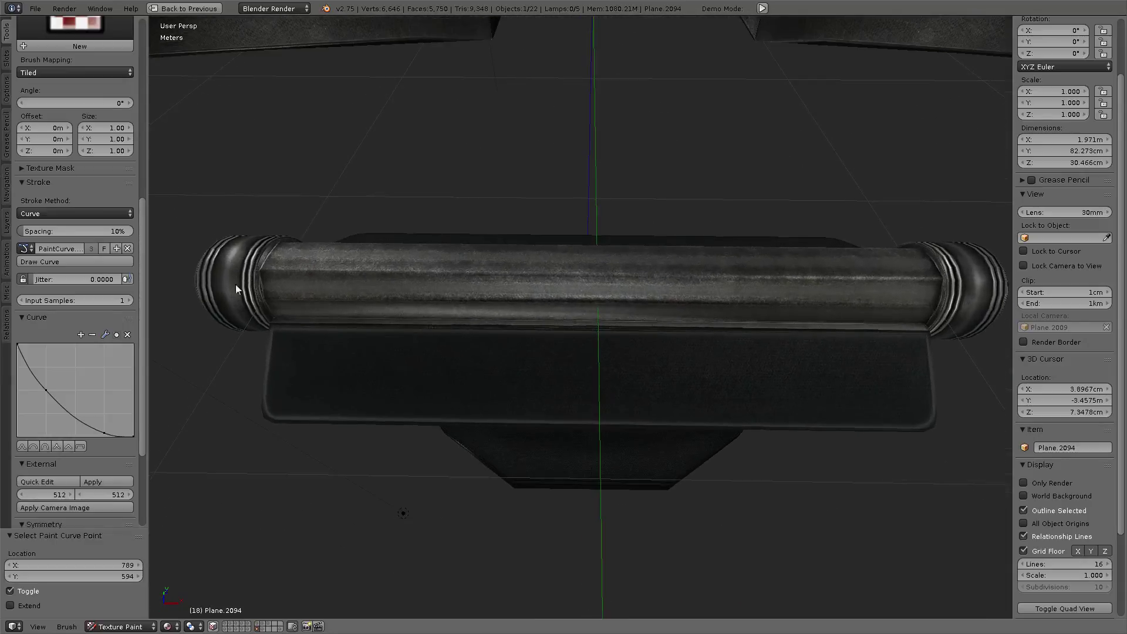
pyautogui.moveTo(236, 287); pyautogui.dragTo(279, 289, button='middle')
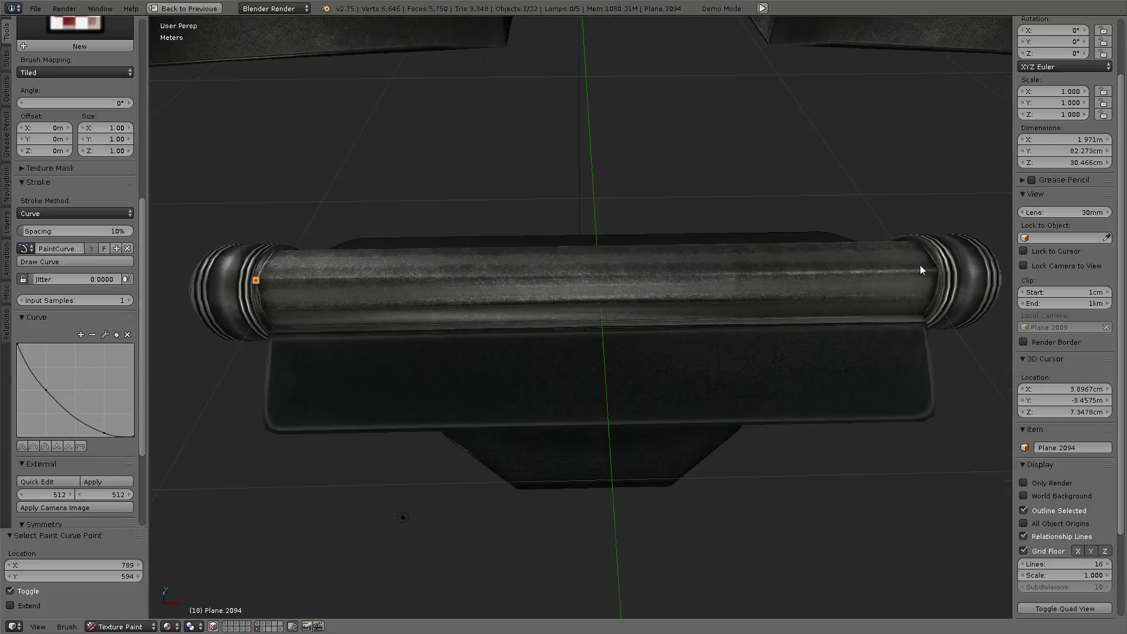
# - Place a paint curve along the pipe, resize the brush, and paint a dark line
pyautogui.keyDown('ctrl'); pyautogui.click(939, 271); pyautogui.keyUp('ctrl')
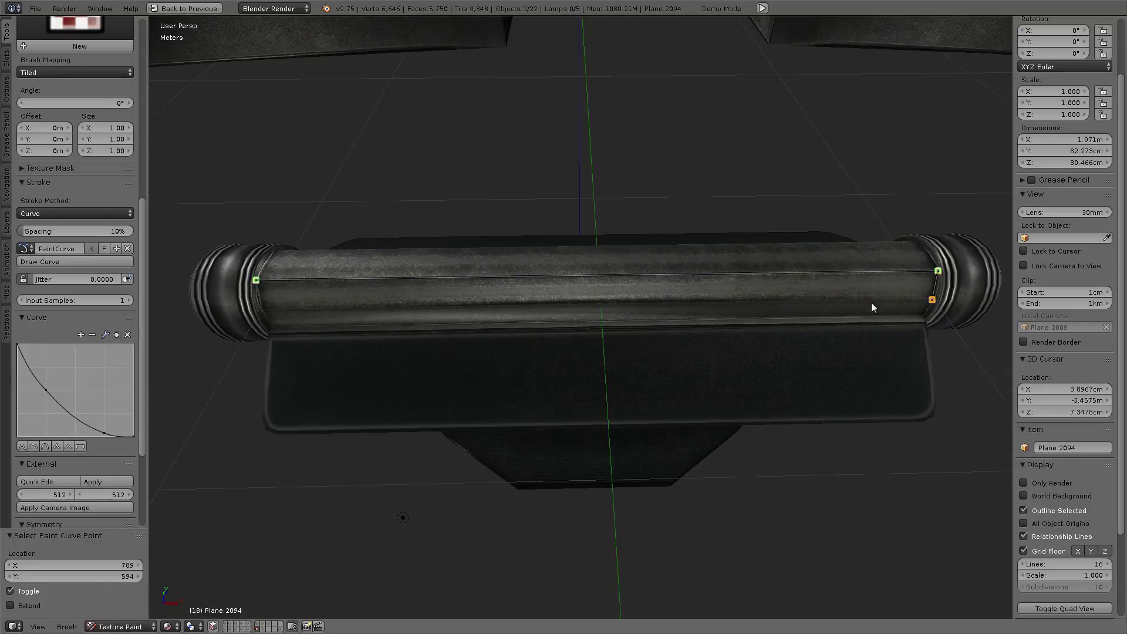
pyautogui.keyDown('ctrl'); pyautogui.click(263, 312); pyautogui.keyUp('ctrl')
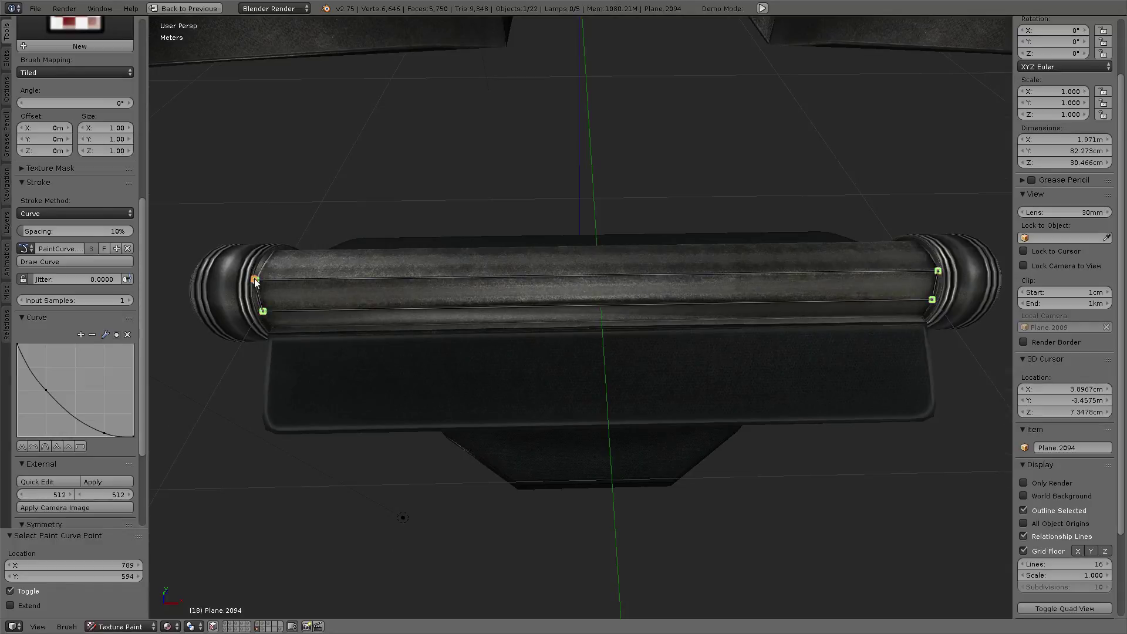
pyautogui.click(58, 260)
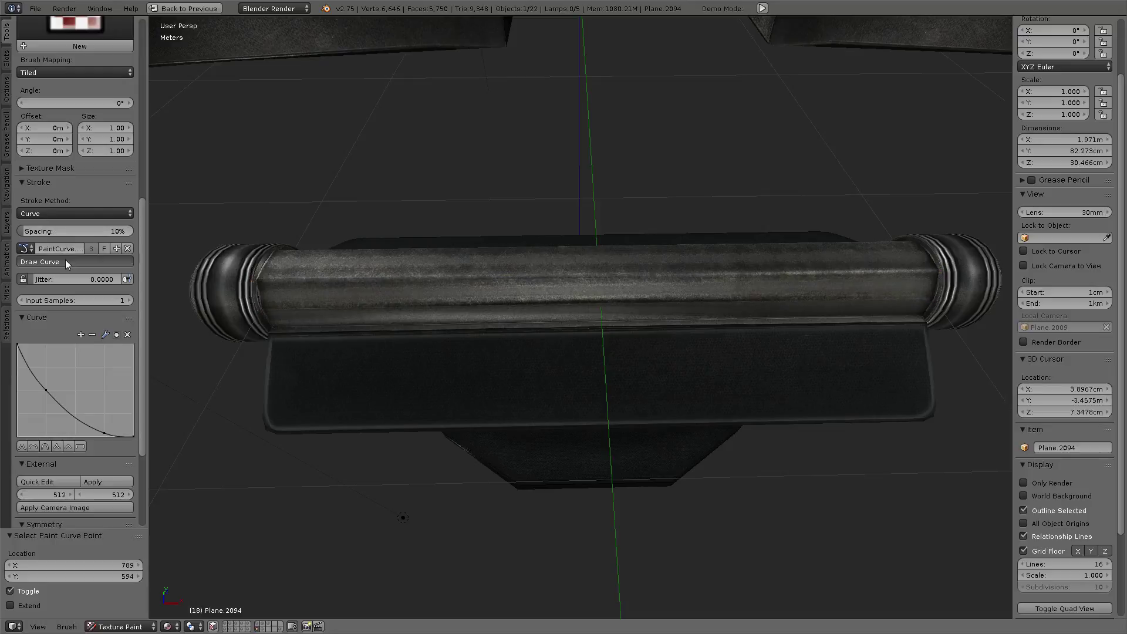
pyautogui.press('g')
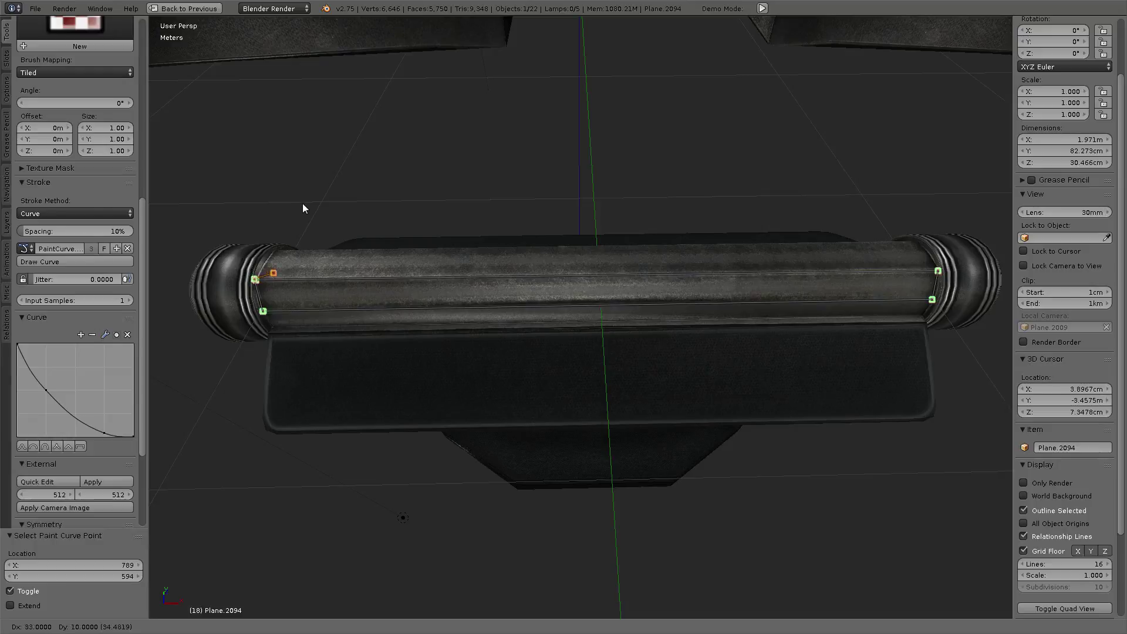
pyautogui.click(304, 206)
pyautogui.press('f')
pyautogui.click(308, 206)
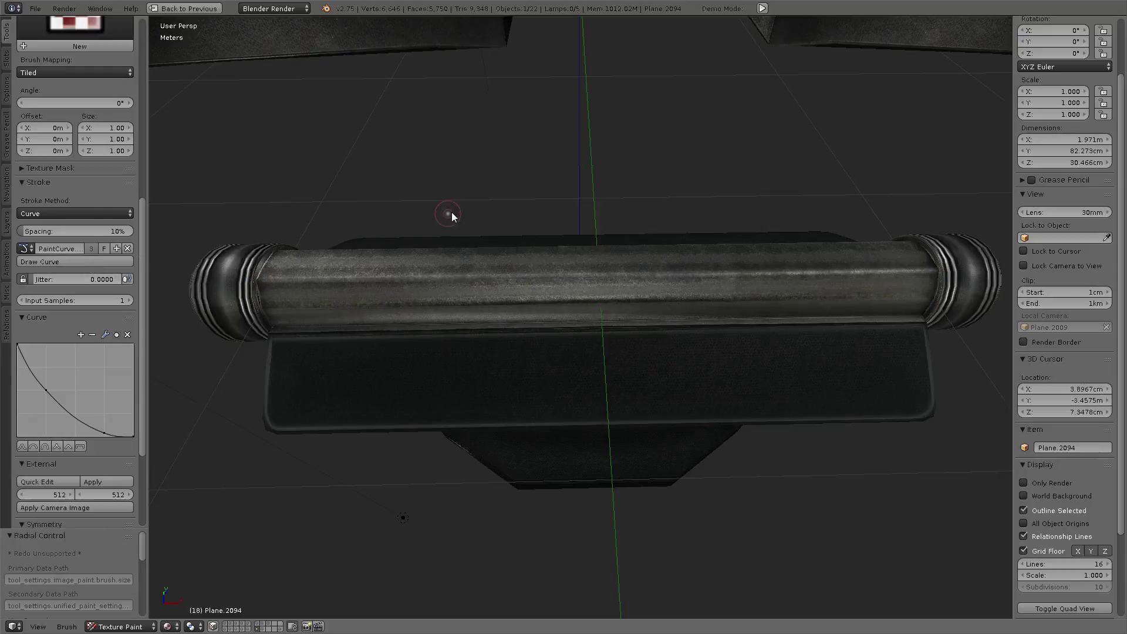
pyautogui.click(97, 262)
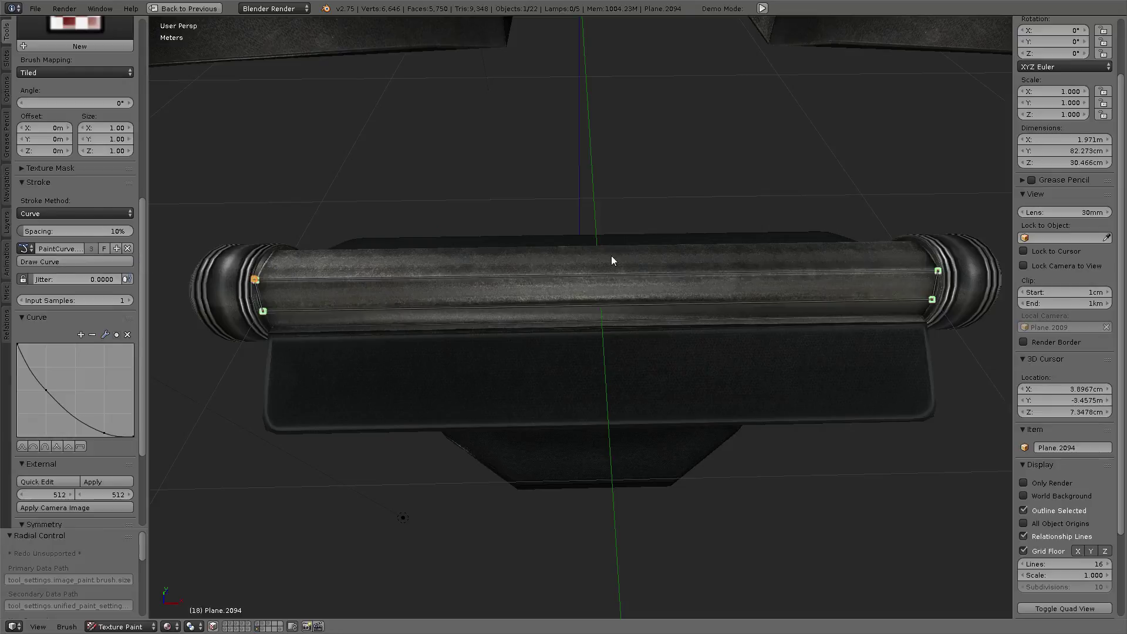
# - Lay a second paint curve from the pipe's left end to its right end
pyautogui.press('a')
pyautogui.moveTo(611, 255)
pyautogui.mouseDown(button='middle')
pyautogui.moveTo(619, 246)
pyautogui.moveTo(477, 228)
pyautogui.moveTo(446, 247)
pyautogui.moveTo(612, 265)
pyautogui.moveTo(491, 276)
pyautogui.moveTo(485, 255)
pyautogui.moveTo(505, 262)
pyautogui.mouseUp(button='middle')
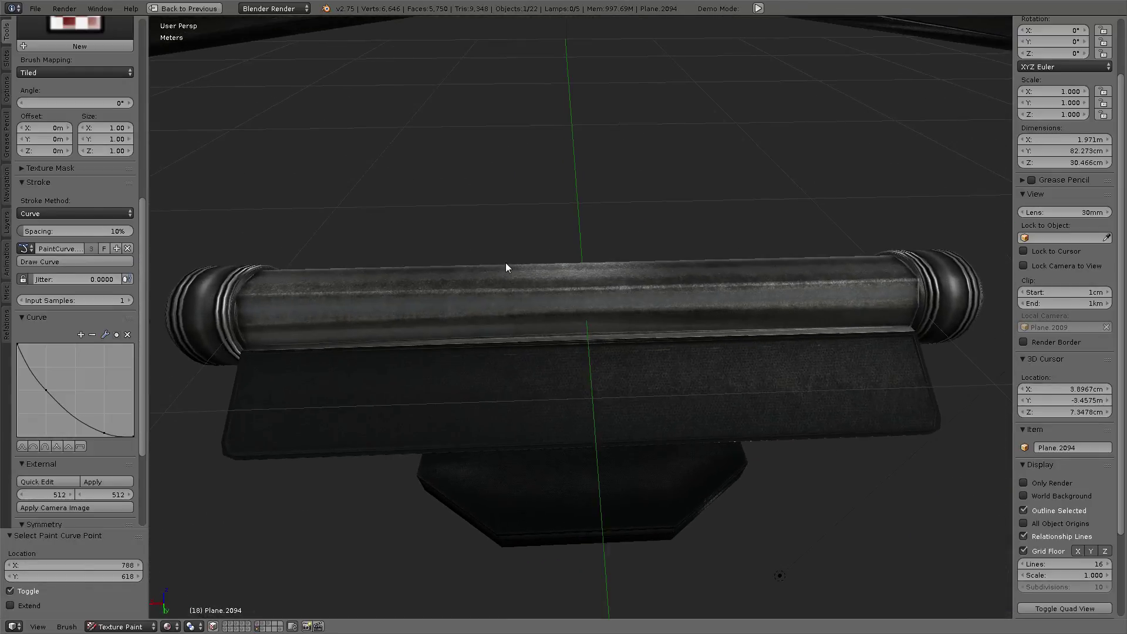
pyautogui.keyDown('ctrl'); pyautogui.click(238, 297); pyautogui.keyUp('ctrl')
pyautogui.keyDown('ctrl'); pyautogui.click(915, 279); pyautogui.keyUp('ctrl')
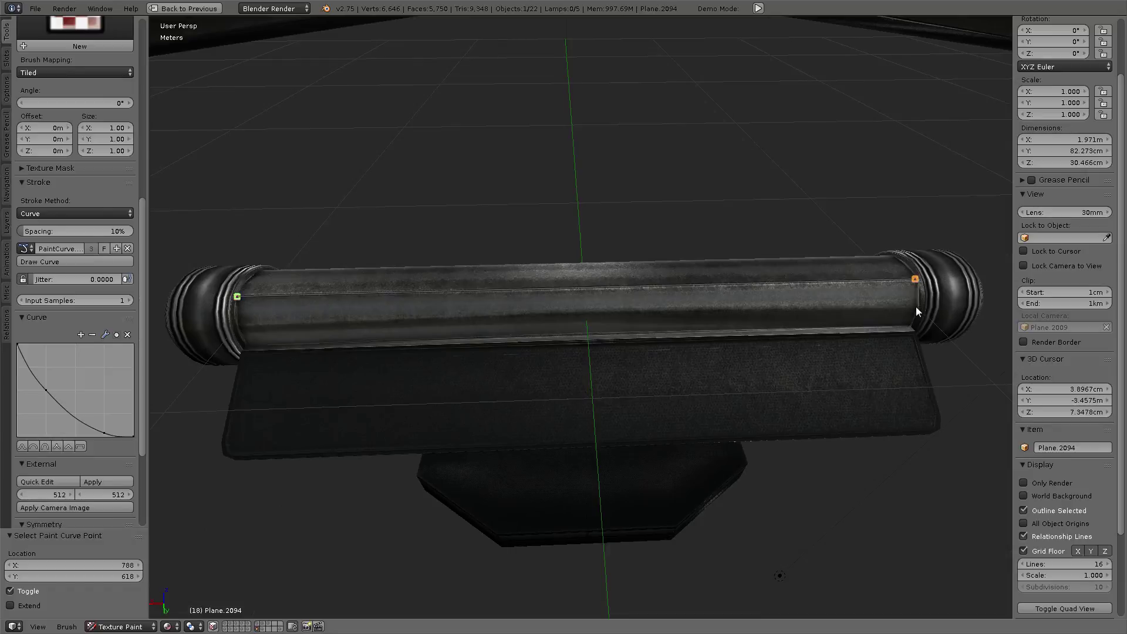
pyautogui.keyDown('ctrl'); pyautogui.click(918, 307); pyautogui.keyUp('ctrl')
pyautogui.click(70, 263)
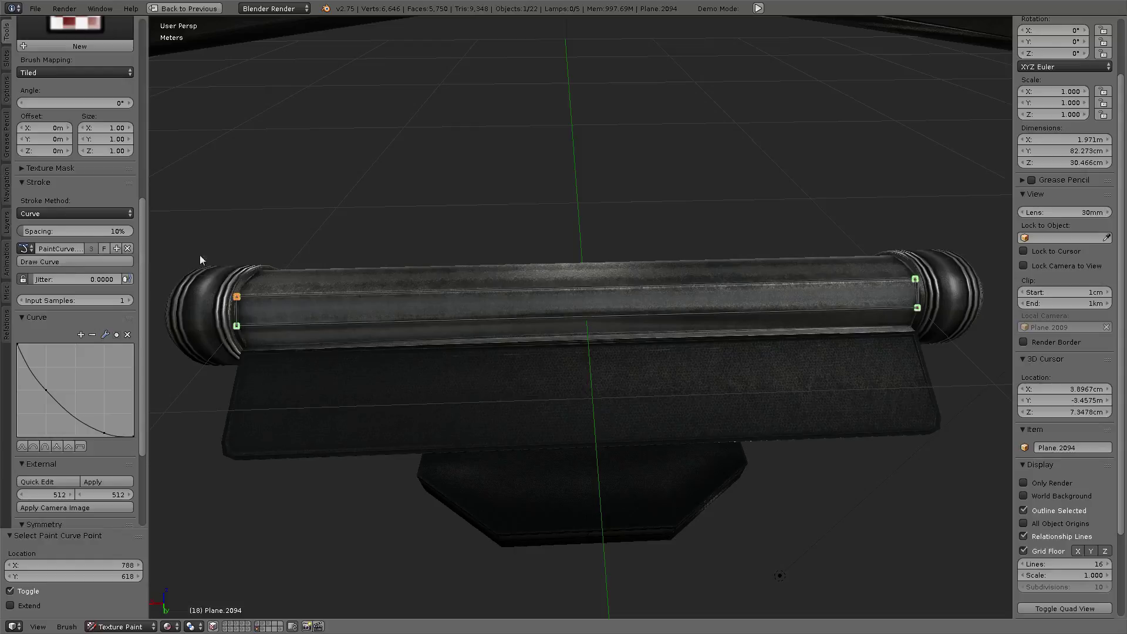
# - Resize the brush and paint the lighter highlight band along the pipe curve
pyautogui.press('Return')
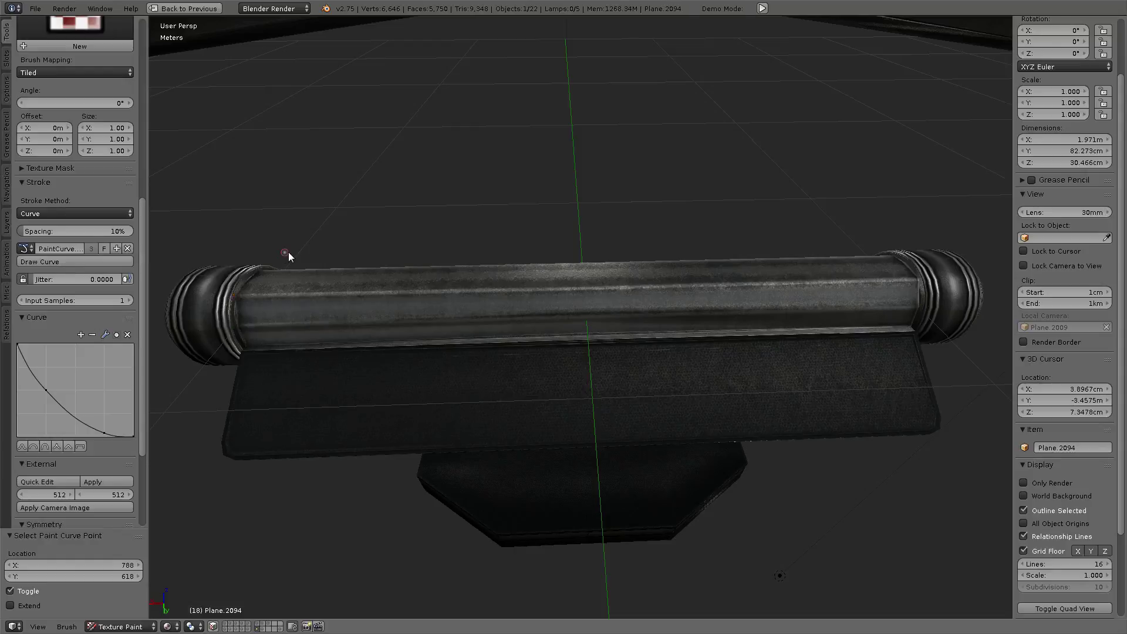
pyautogui.press('f')
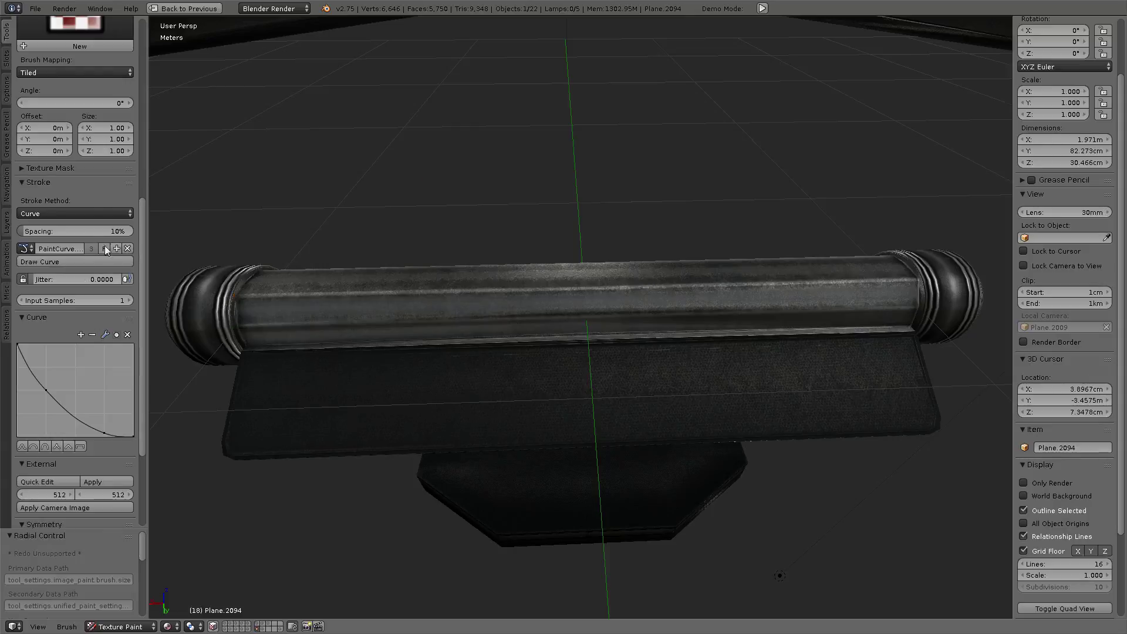
pyautogui.press('a')
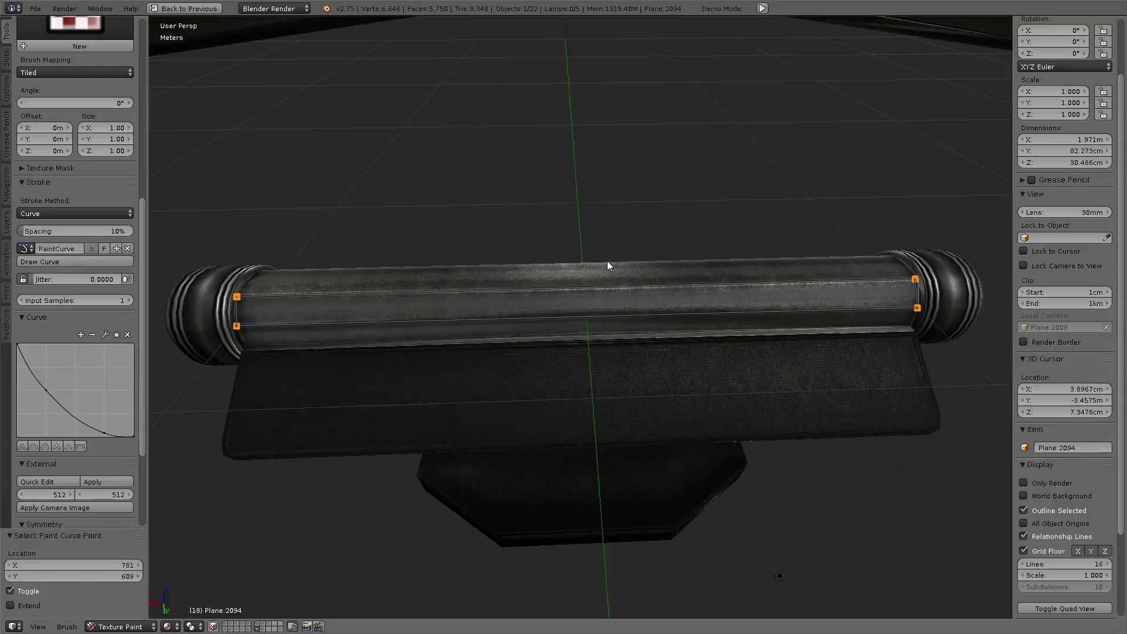
pyautogui.press('Return')
pyautogui.moveTo(607, 261)
pyautogui.mouseDown(button='middle')
pyautogui.moveTo(512, 268)
pyautogui.moveTo(531, 226)
pyautogui.moveTo(589, 210)
pyautogui.moveTo(629, 172)
pyautogui.moveTo(613, 168)
pyautogui.moveTo(604, 336)
pyautogui.moveTo(603, 302)
pyautogui.mouseUp(button='middle')
pyautogui.scroll(-4, 604, 302)
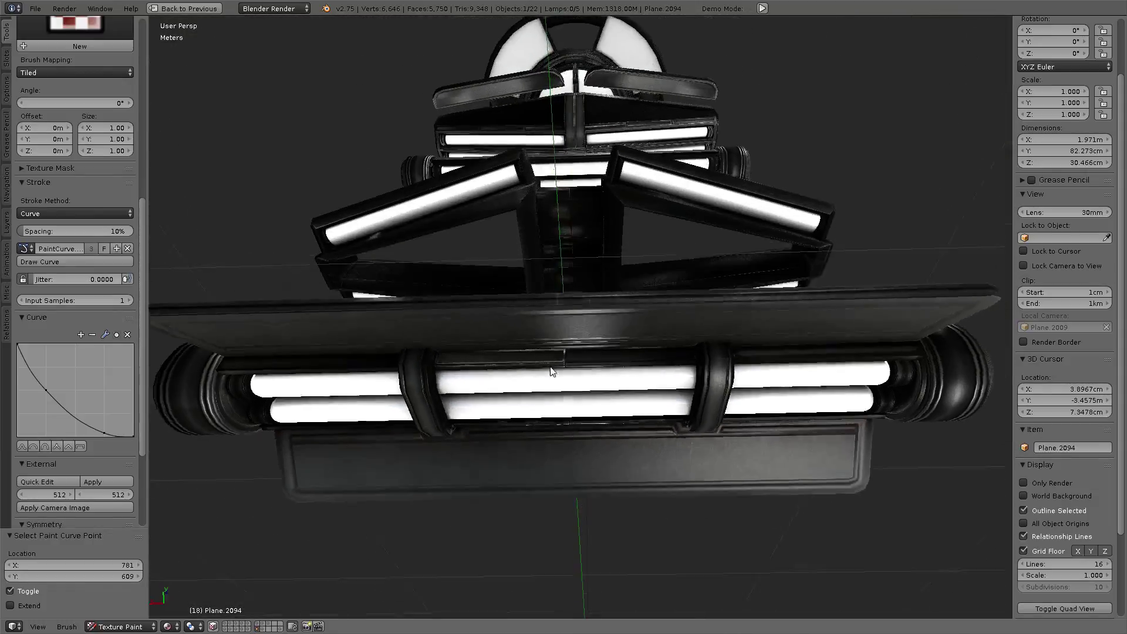
pyautogui.moveTo(552, 371)
pyautogui.mouseDown(button='middle')
pyautogui.moveTo(563, 347)
pyautogui.moveTo(561, 266)
pyautogui.moveTo(632, 330)
pyautogui.moveTo(580, 381)
pyautogui.moveTo(693, 344)
pyautogui.moveTo(706, 270)
pyautogui.moveTo(363, 315)
pyautogui.moveTo(480, 504)
pyautogui.moveTo(618, 440)
pyautogui.moveTo(565, 320)
pyautogui.mouseUp(button='middle')
pyautogui.scroll(4, 565, 343)
pyautogui.scroll(-4, 630, 329)
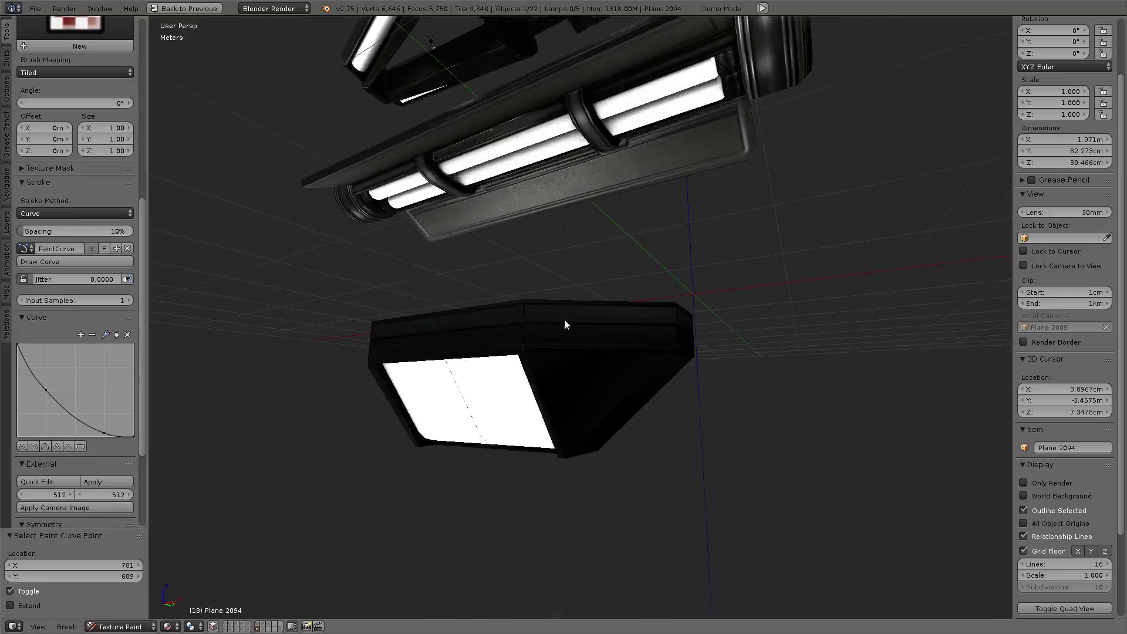
# - Select the lower light box in Object Mode and return to Texture Paint on it
pyautogui.click(120, 627)
pyautogui.rightClick(638, 313)
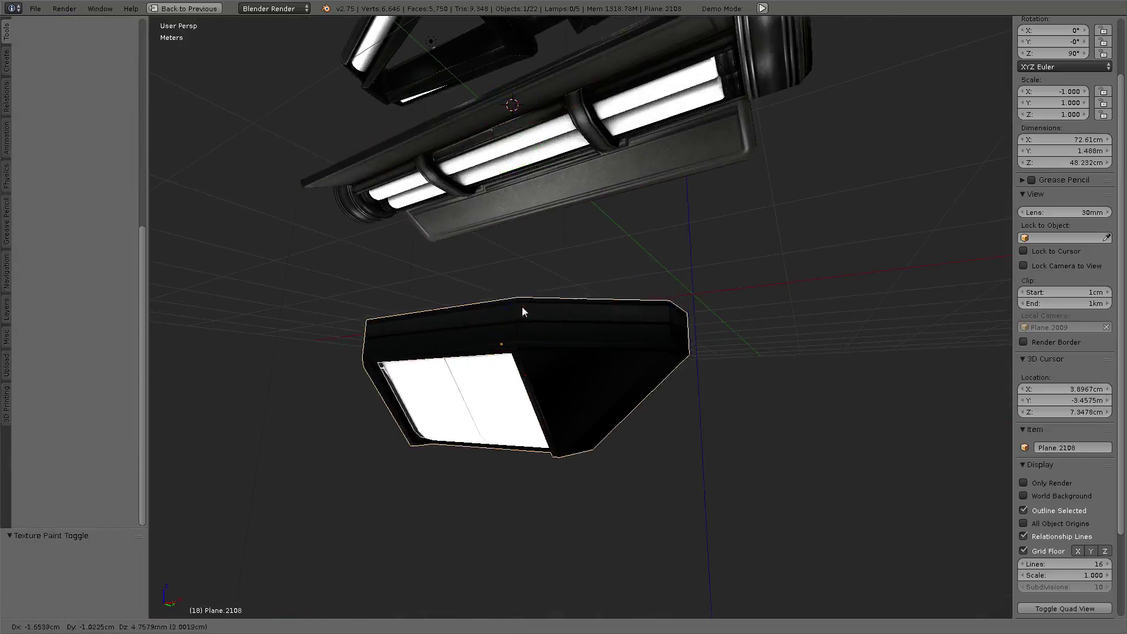
pyautogui.click(190, 626)
pyautogui.click(187, 547)
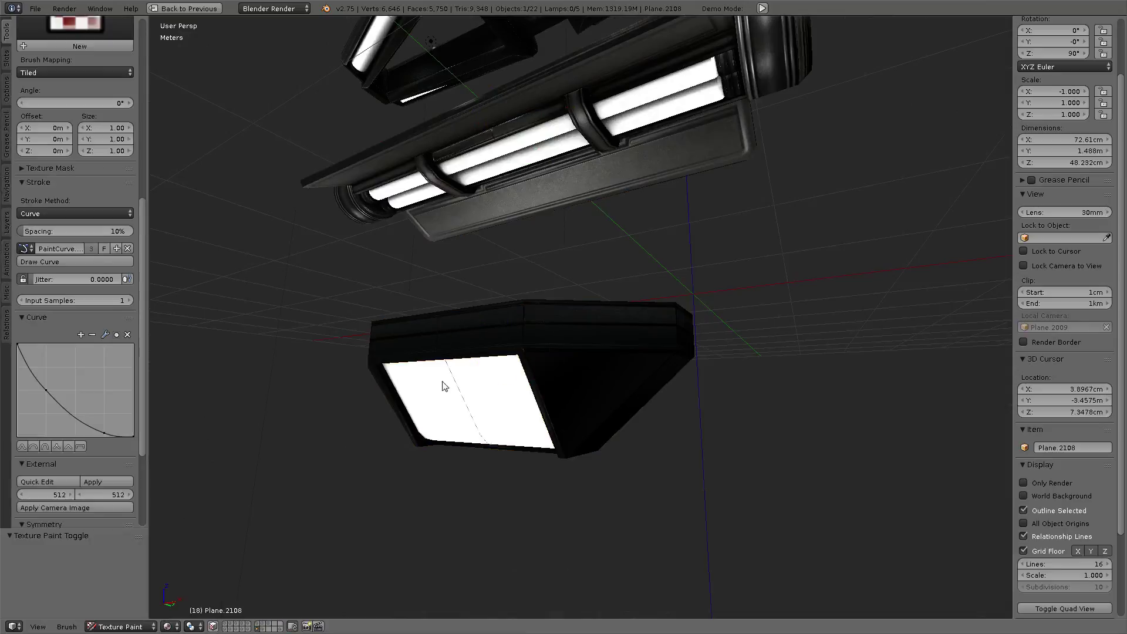
pyautogui.moveTo(443, 385)
pyautogui.mouseDown(button='middle')
pyautogui.moveTo(427, 392)
pyautogui.moveTo(428, 367)
pyautogui.mouseUp(button='middle')
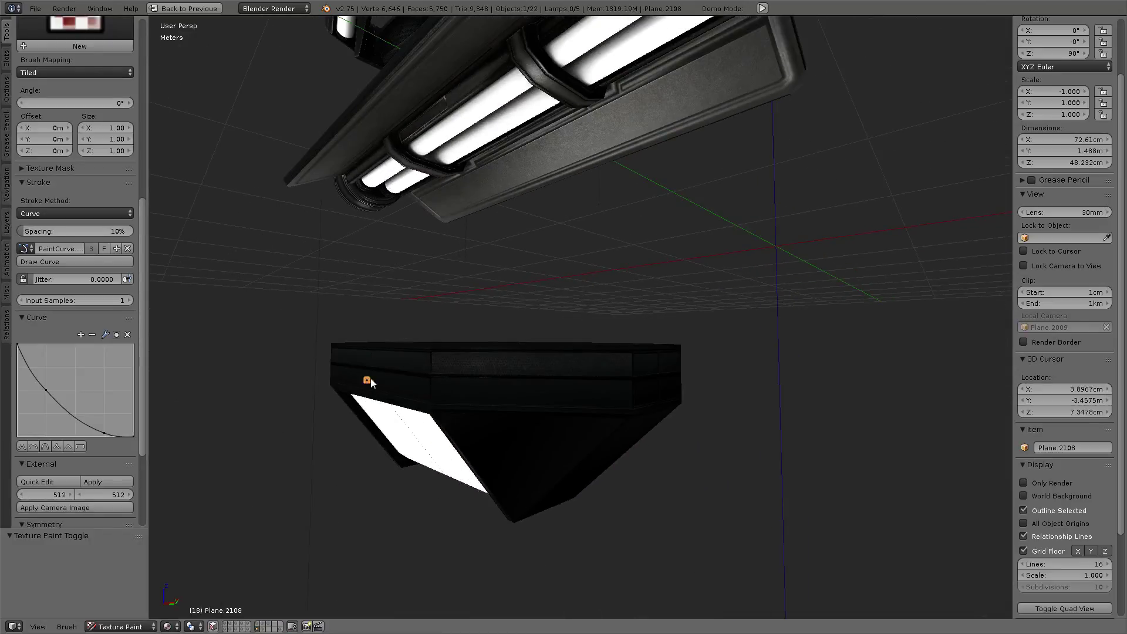
# - Paint a resized-brush curve stroke along the light box's upper edge
pyautogui.keyDown('ctrl'); pyautogui.click(431, 391); pyautogui.keyUp('ctrl')
pyautogui.keyDown('ctrl'); pyautogui.click(633, 393); pyautogui.keyUp('ctrl')
pyautogui.keyDown('ctrl'); pyautogui.click(666, 395); pyautogui.keyUp('ctrl')
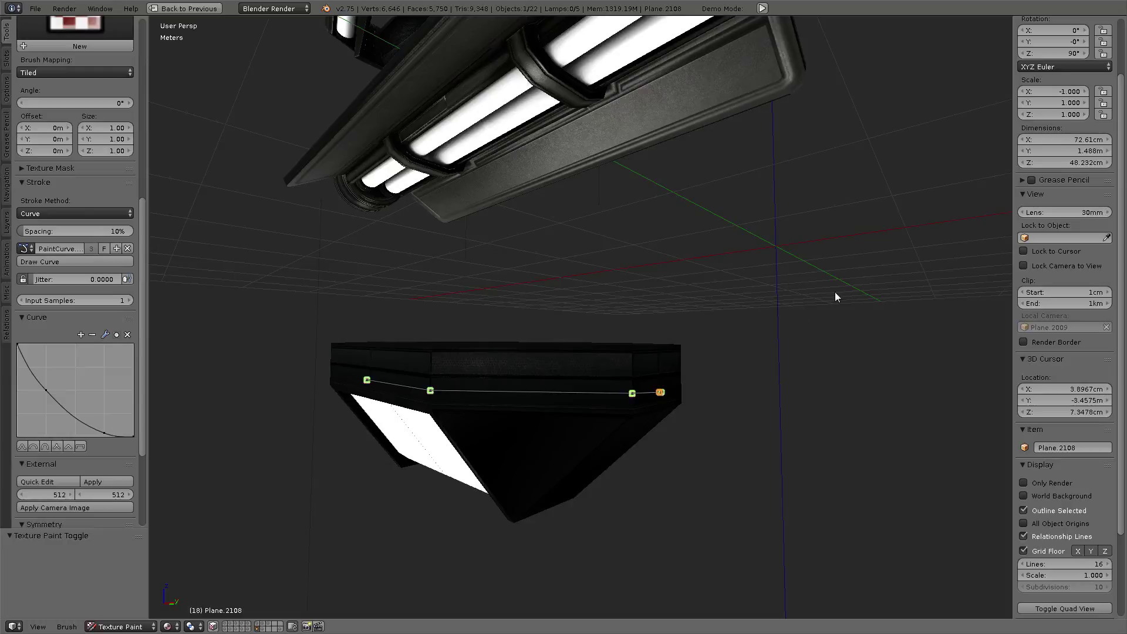
pyautogui.press('g')
pyautogui.click(838, 310)
pyautogui.press('f')
pyautogui.click(844, 312)
pyautogui.click(61, 263)
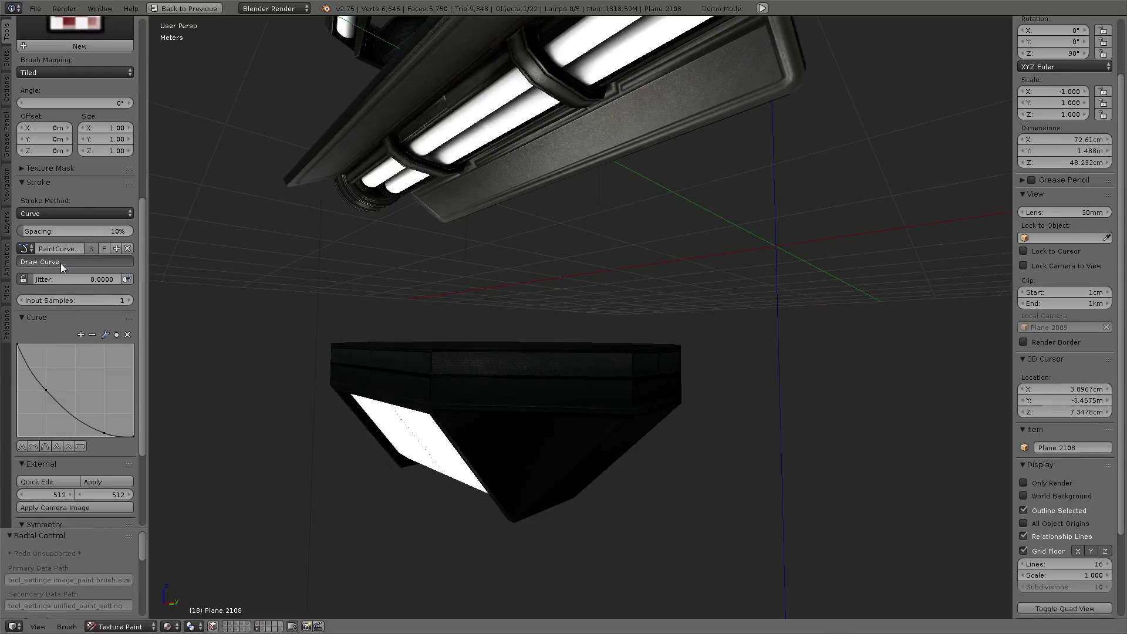
pyautogui.click(61, 263)
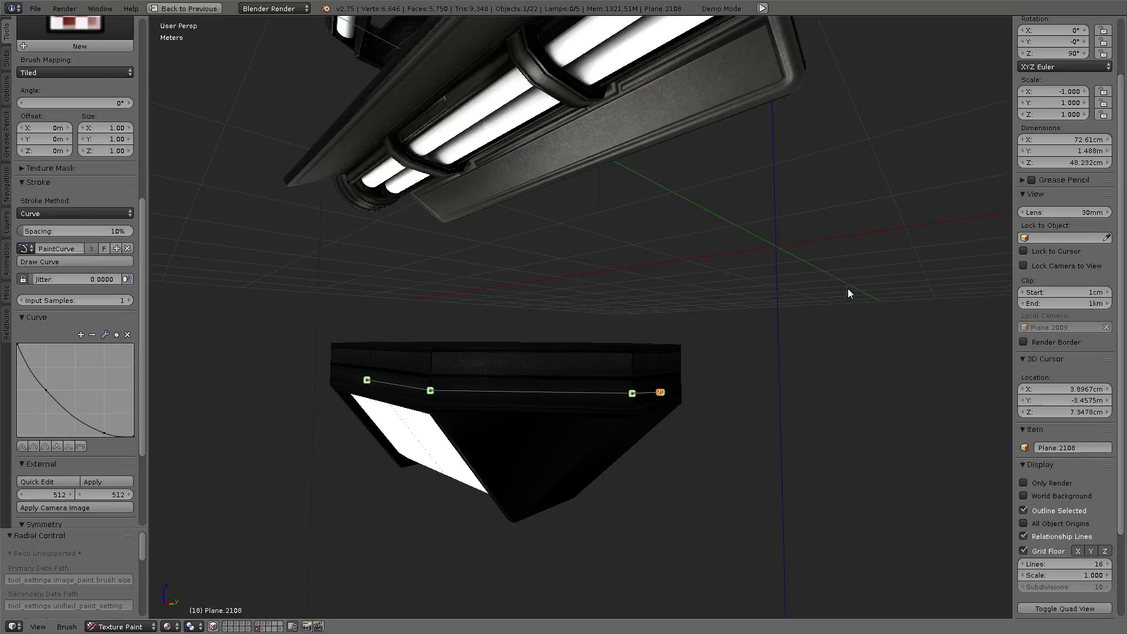
# - Paint a second curve stroke along the light box's rim
pyautogui.keyDown('shift'); pyautogui.rightClick(525, 368); pyautogui.keyUp('shift')
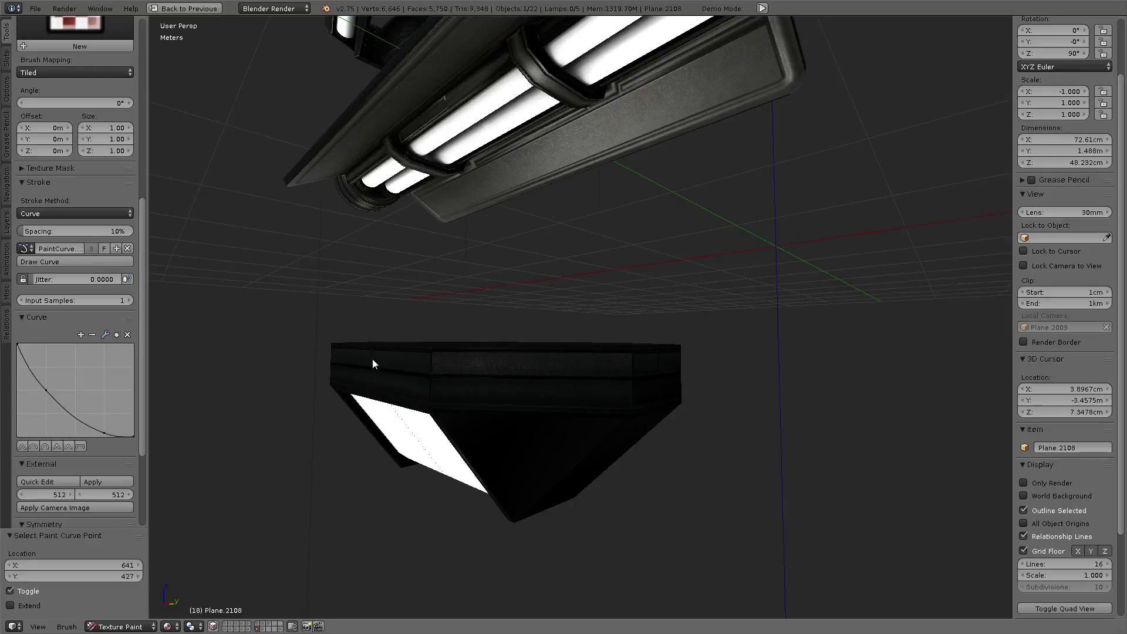
pyautogui.keyDown('ctrl'); pyautogui.click(430, 362); pyautogui.keyUp('ctrl')
pyautogui.keyDown('ctrl'); pyautogui.click(628, 366); pyautogui.keyUp('ctrl')
pyautogui.press('Return')
# - Outline the box's triangular side face with a closed paint curve and paint it
pyautogui.keyDown('shift'); pyautogui.rightClick(589, 305); pyautogui.keyUp('shift')
pyautogui.moveTo(589, 305)
pyautogui.mouseDown(button='middle')
pyautogui.moveTo(667, 284)
pyautogui.moveTo(557, 283)
pyautogui.mouseUp(button='middle')
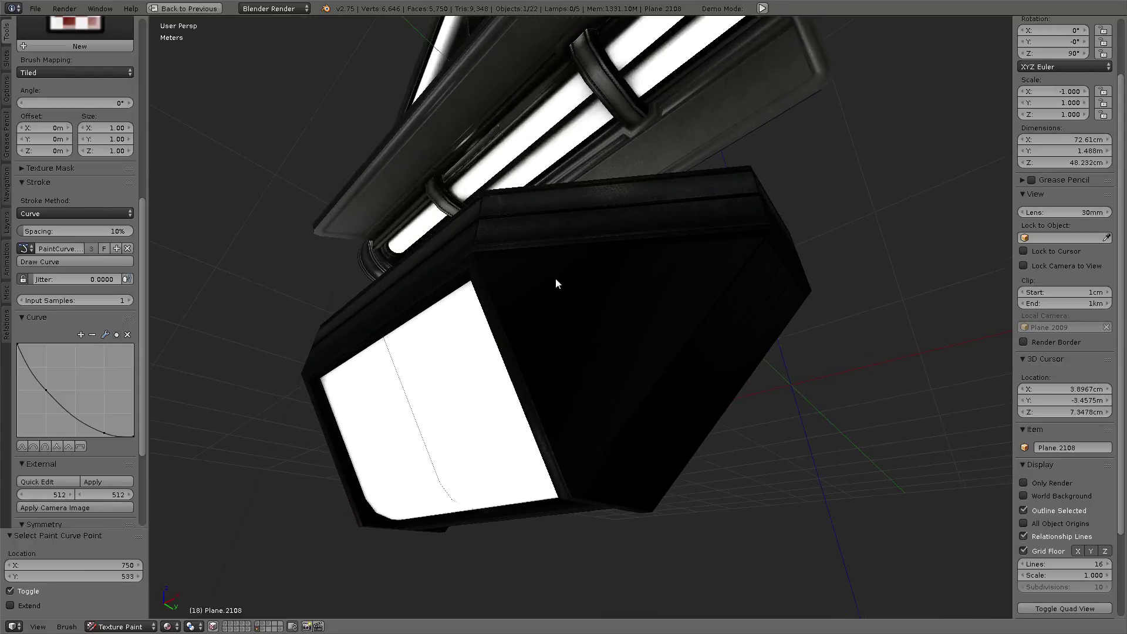
pyautogui.keyDown('ctrl'); pyautogui.rightClick(502, 274); pyautogui.keyUp('ctrl')
pyautogui.keyDown('ctrl'); pyautogui.rightClick(576, 460); pyautogui.keyUp('ctrl')
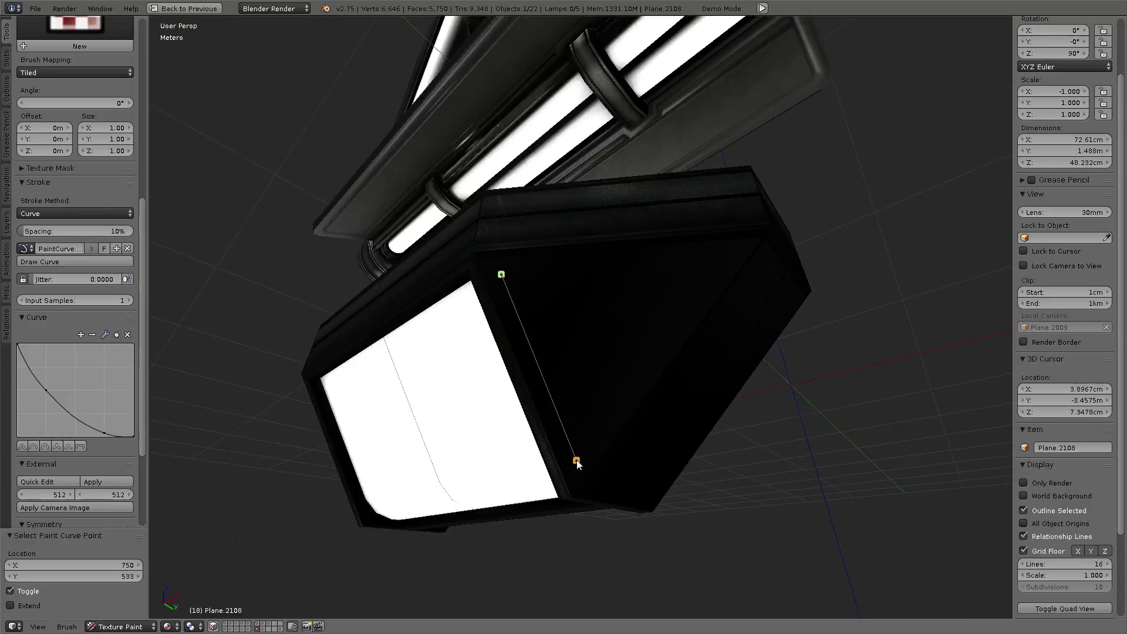
pyautogui.keyDown('ctrl'); pyautogui.rightClick(731, 257); pyautogui.keyUp('ctrl')
pyautogui.keyDown('ctrl'); pyautogui.rightClick(503, 270); pyautogui.keyUp('ctrl')
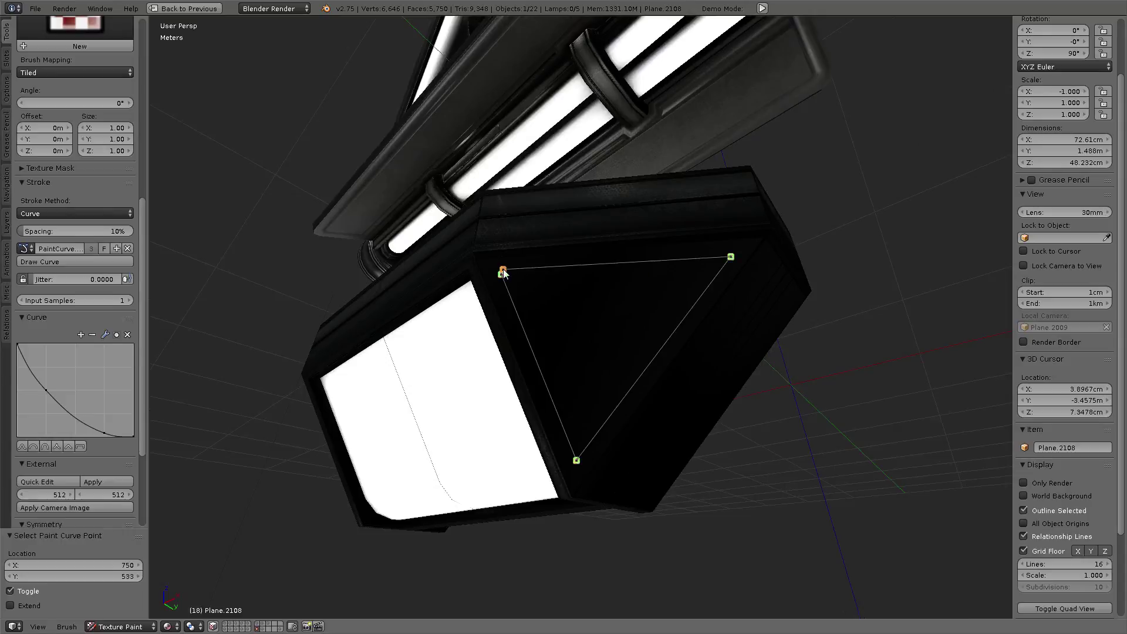
pyautogui.hotkey('ctrl', 'z')
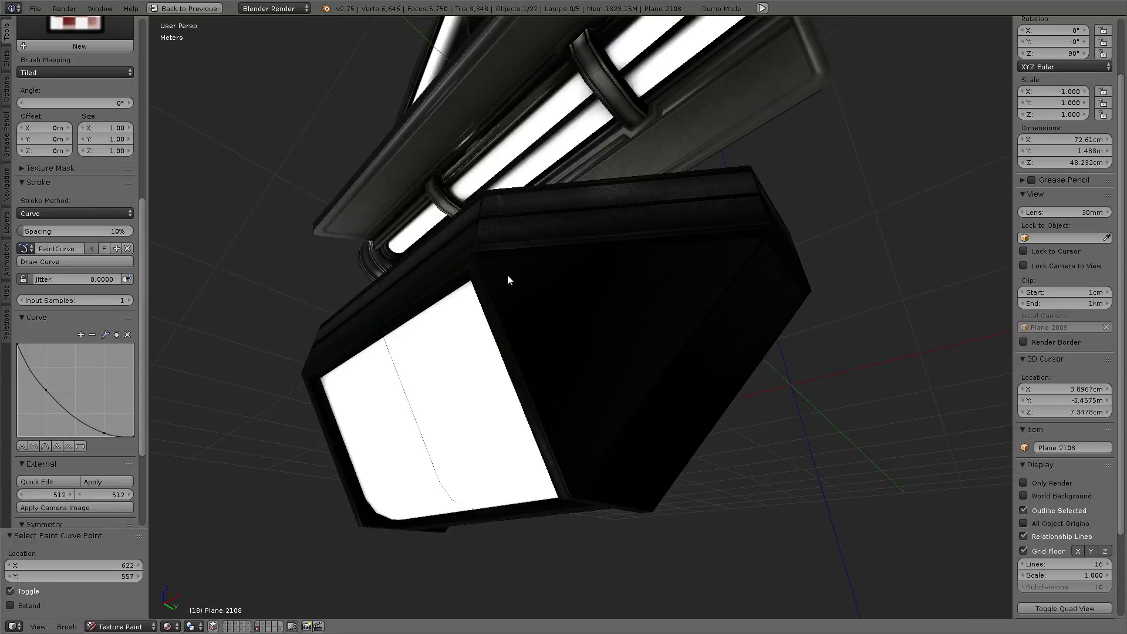
pyautogui.keyDown('ctrl'); pyautogui.rightClick(714, 263); pyautogui.keyUp('ctrl')
pyautogui.keyDown('ctrl'); pyautogui.rightClick(579, 442); pyautogui.keyUp('ctrl')
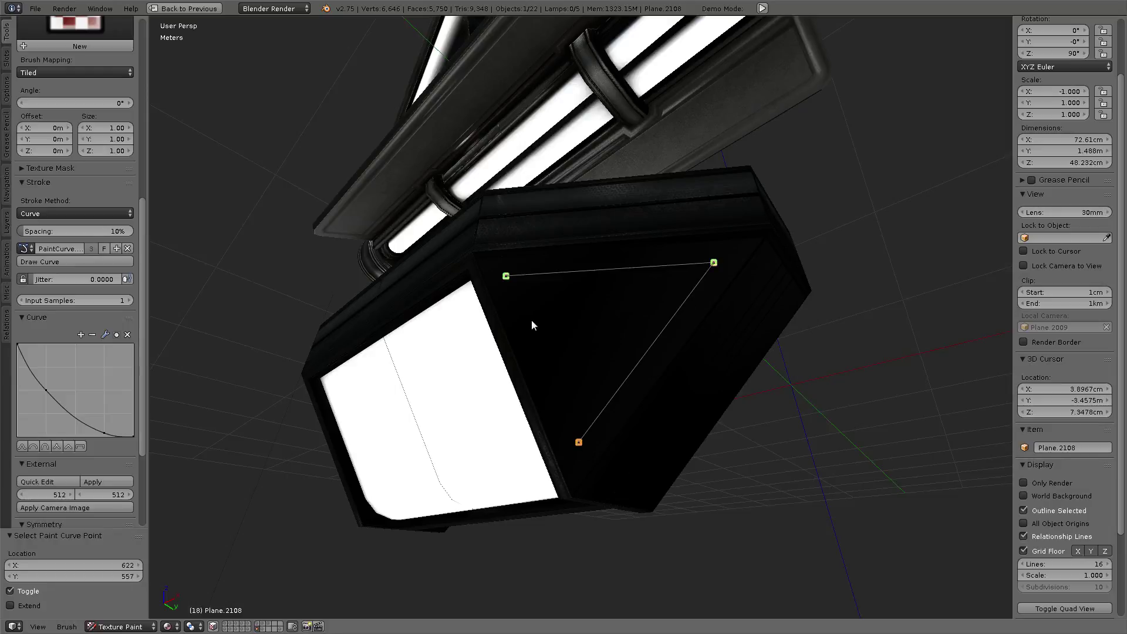
pyautogui.keyDown('ctrl'); pyautogui.rightClick(506, 276); pyautogui.keyUp('ctrl')
pyautogui.press('f')
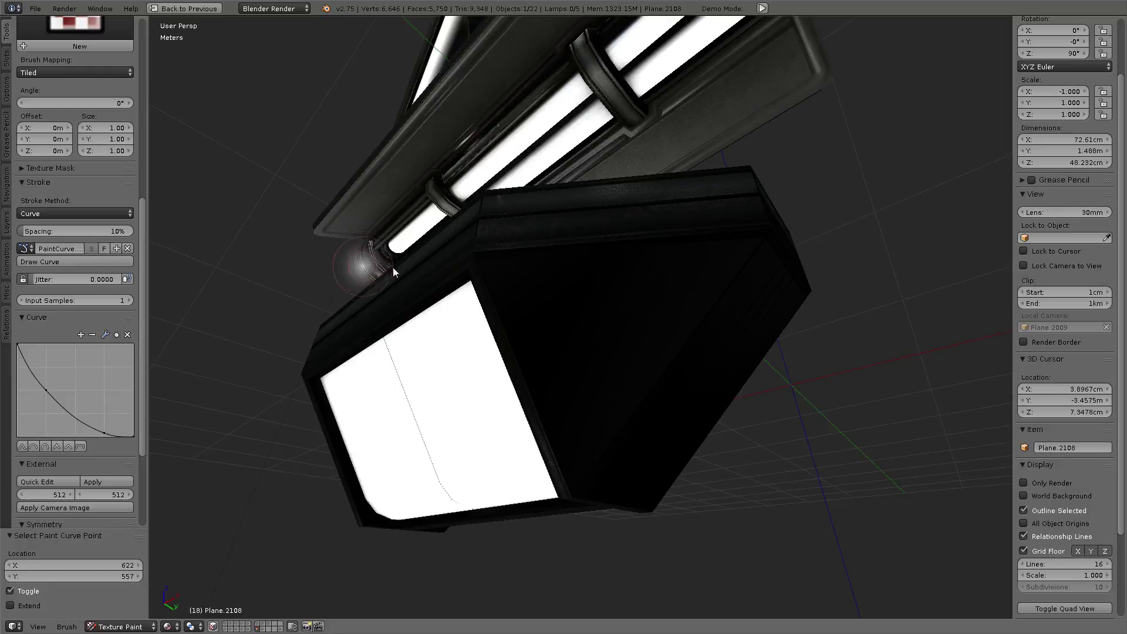
pyautogui.click(393, 266)
pyautogui.click(88, 262)
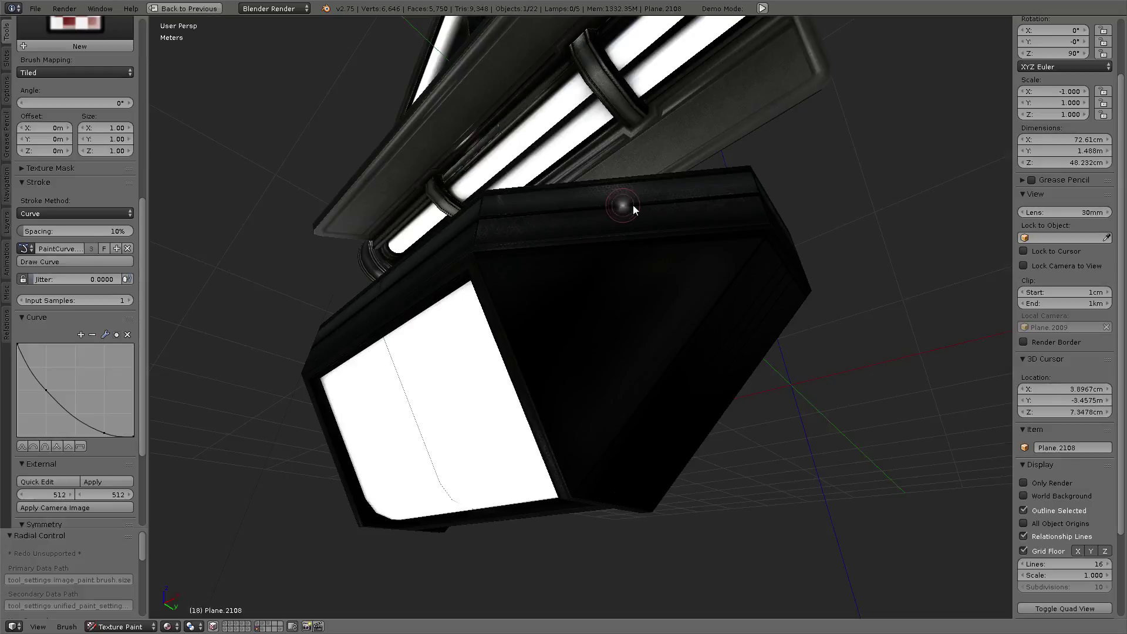
# - Select all paint-curve points and shrink the curve triangle
pyautogui.click(38, 182)
pyautogui.press('a')
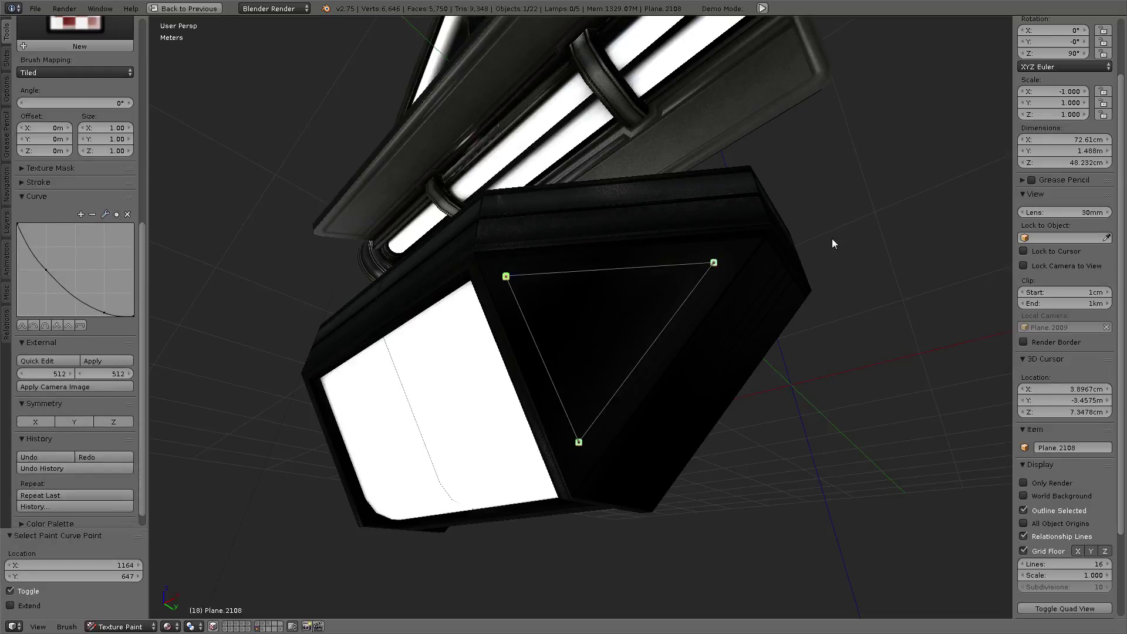
pyautogui.press('a')
pyautogui.press('s')
pyautogui.click(788, 253)
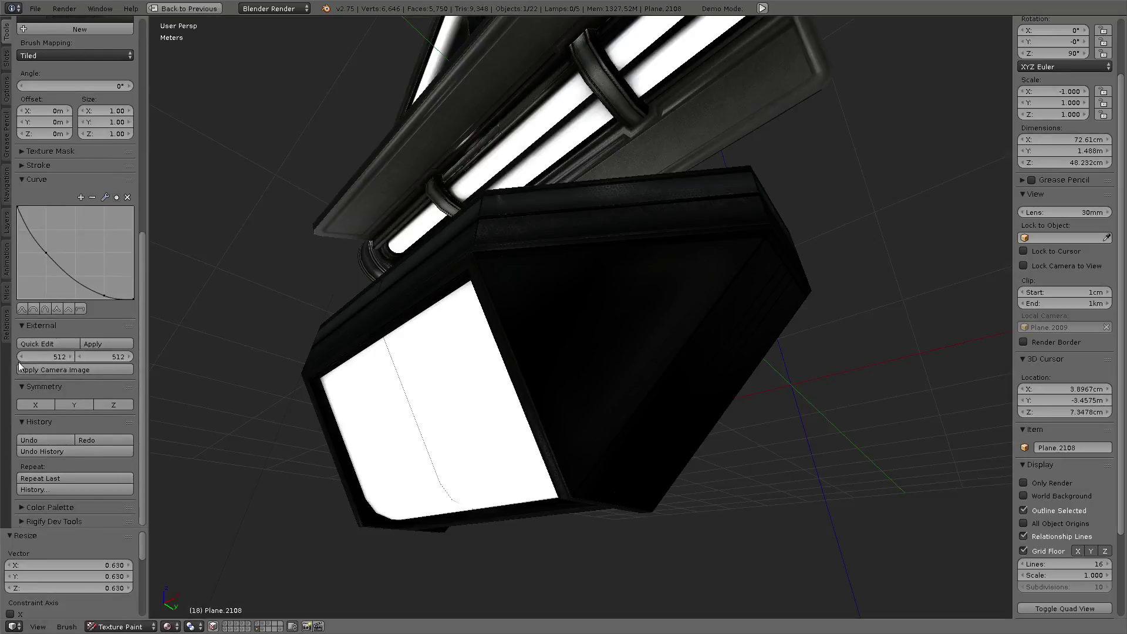
# - Place a new paint curve from the stroke settings, test-paint along it, and undo
pyautogui.scroll(2, 34, 393)
pyautogui.scroll(6, 47, 320)
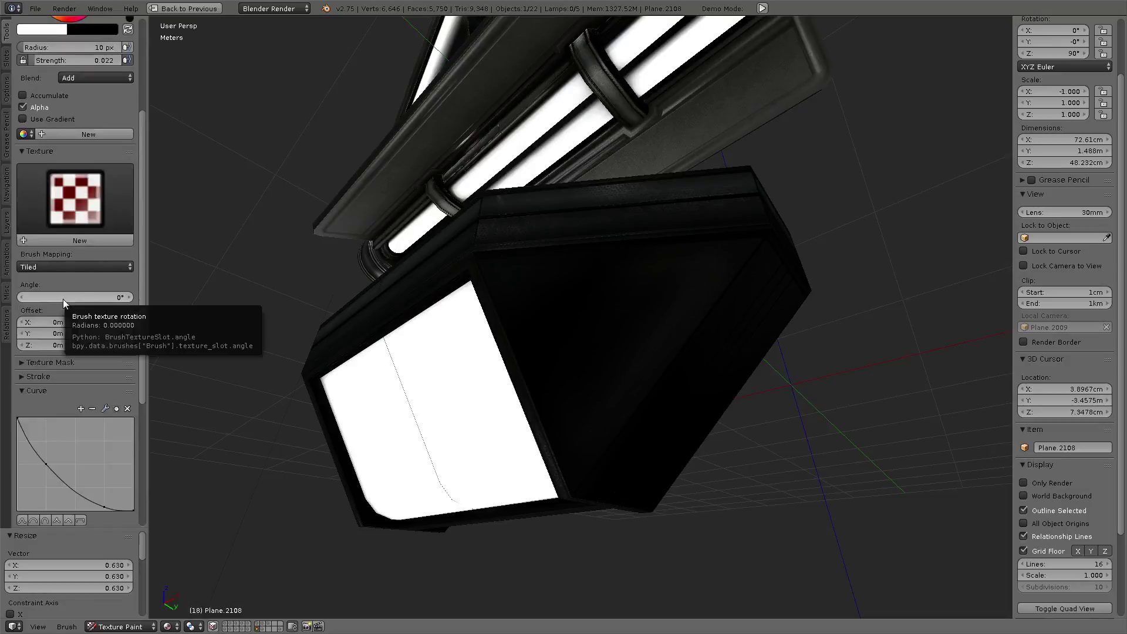
pyautogui.scroll(-5, 72, 399)
pyautogui.scroll(-4, 72, 395)
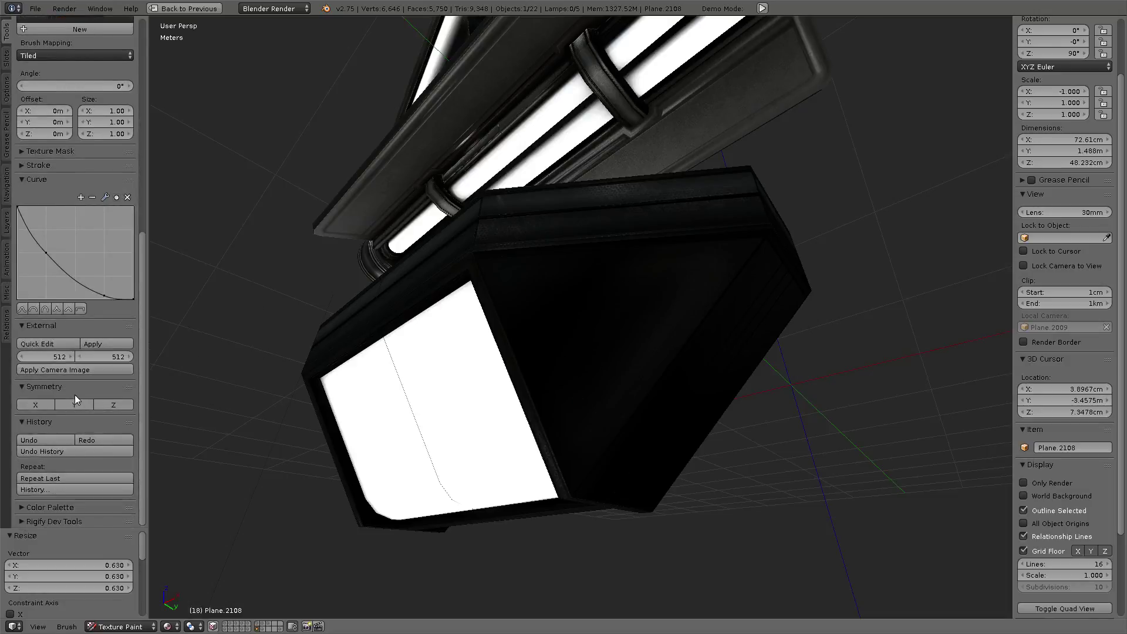
pyautogui.scroll(4, 75, 395)
pyautogui.click(30, 258)
pyautogui.click(58, 340)
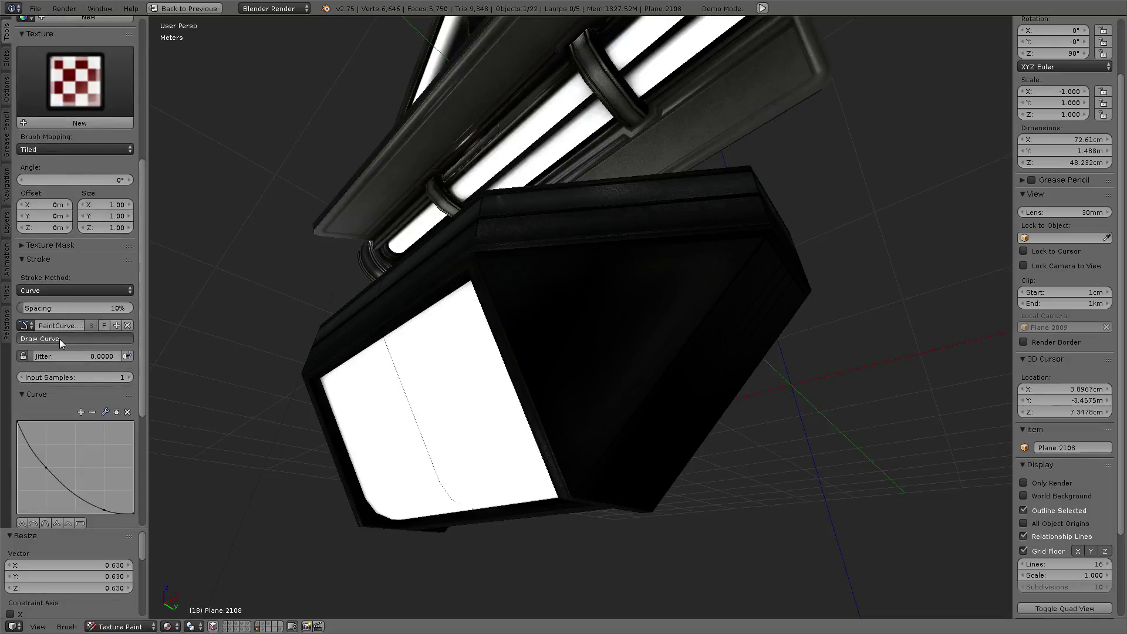
pyautogui.press('Return')
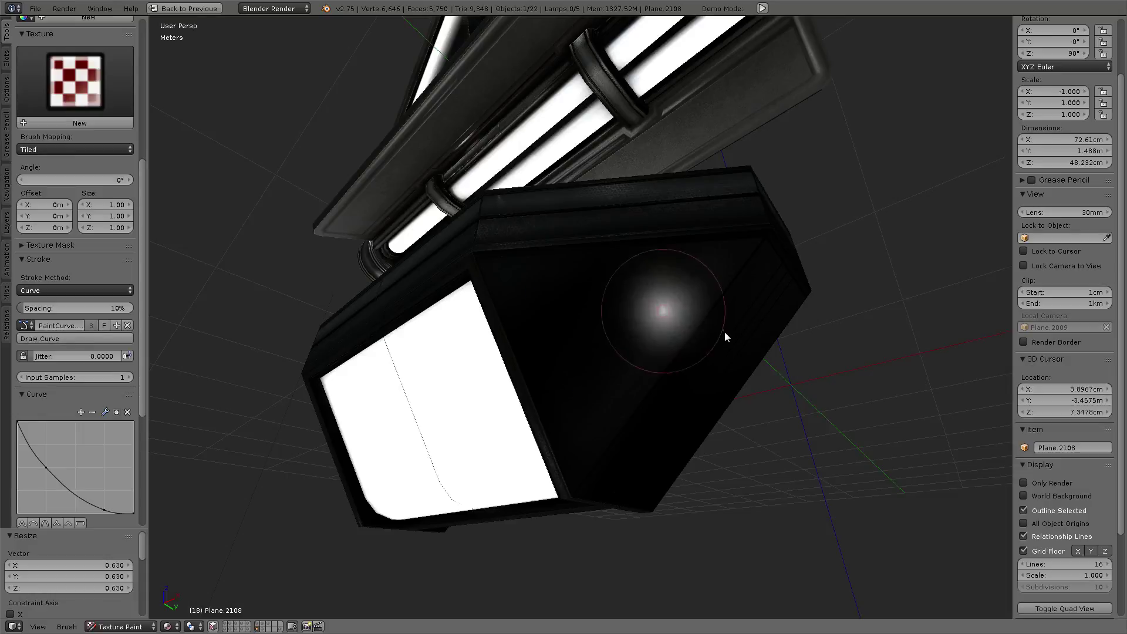
pyautogui.hotkey('ctrl', 'z')
# - Redraw and rescale the paint-curve triangle until it covers the dark end face
pyautogui.press('s')
pyautogui.click(665, 331)
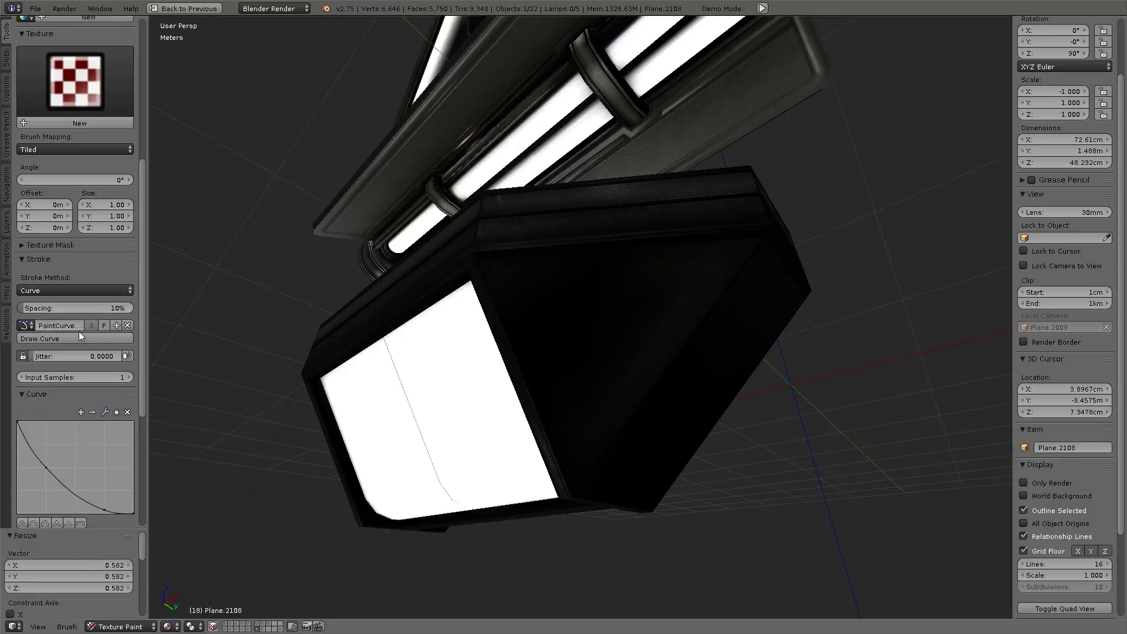
pyautogui.click(76, 333)
pyautogui.click(76, 334)
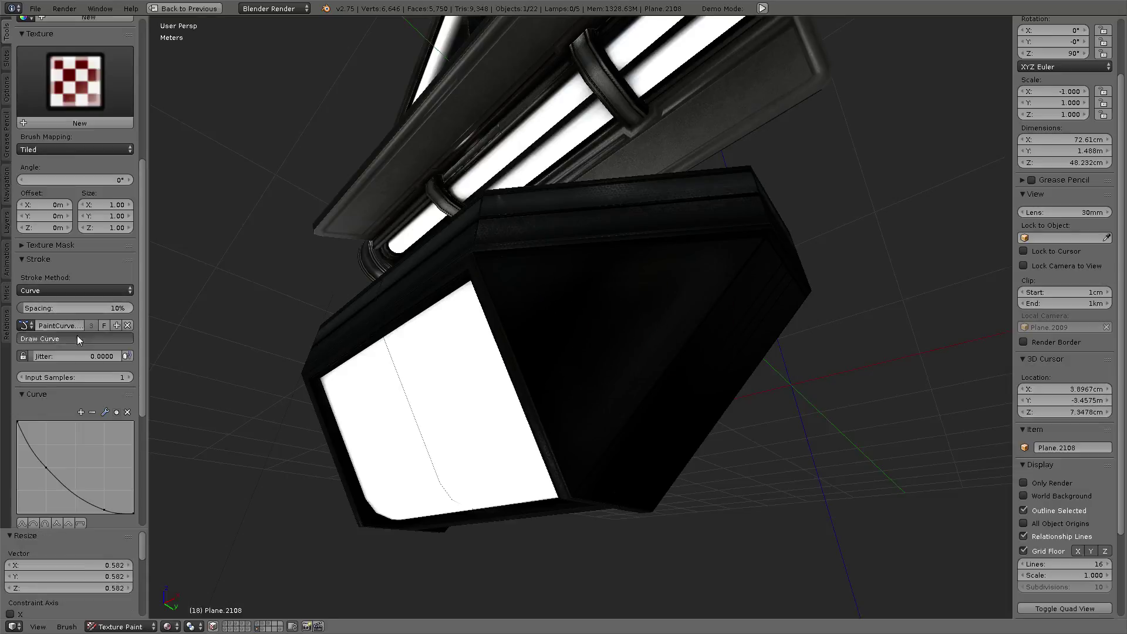
pyautogui.press('s')
pyautogui.click(805, 344)
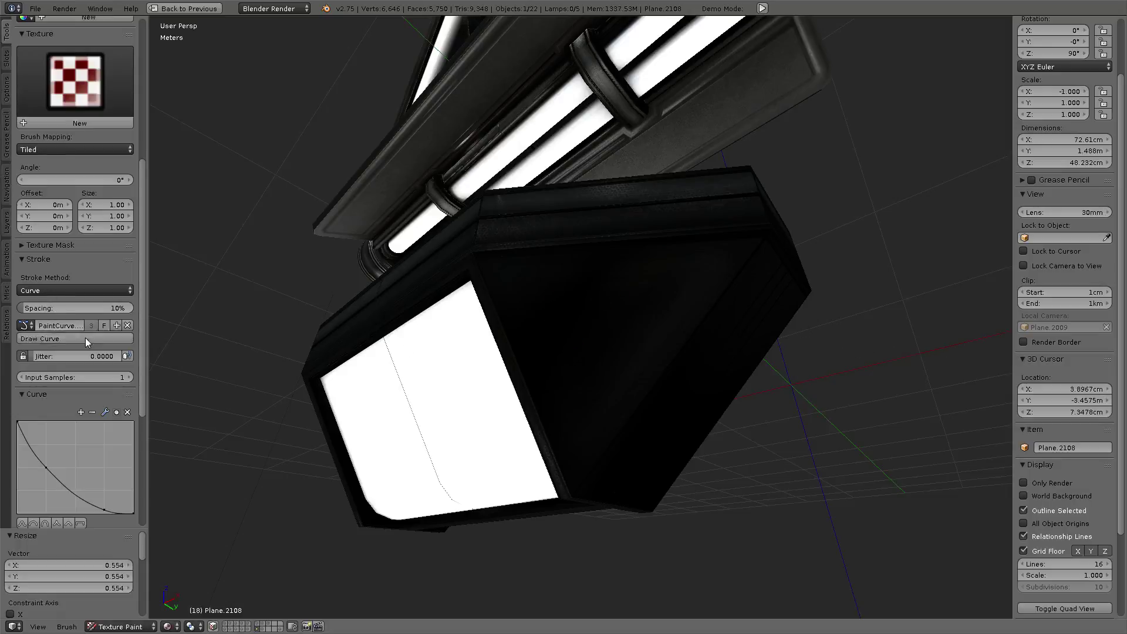
pyautogui.click(86, 337)
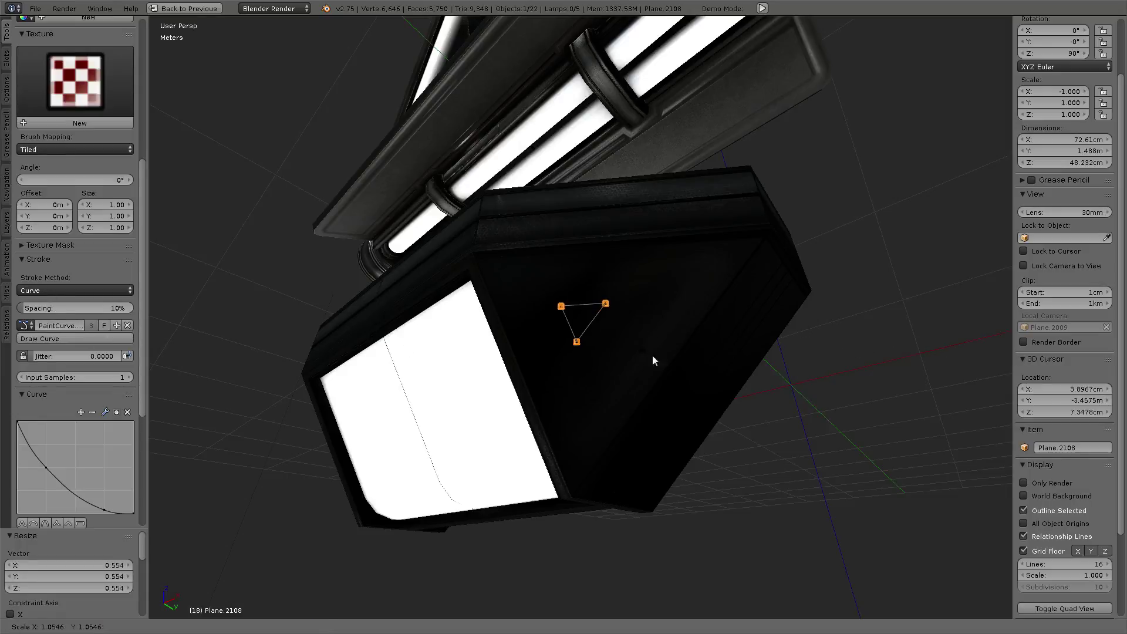
pyautogui.press('s')
pyautogui.click(893, 414)
# - Move the curve triangle onto the face, fine-tune its size, and set the new brush size
pyautogui.press('g')
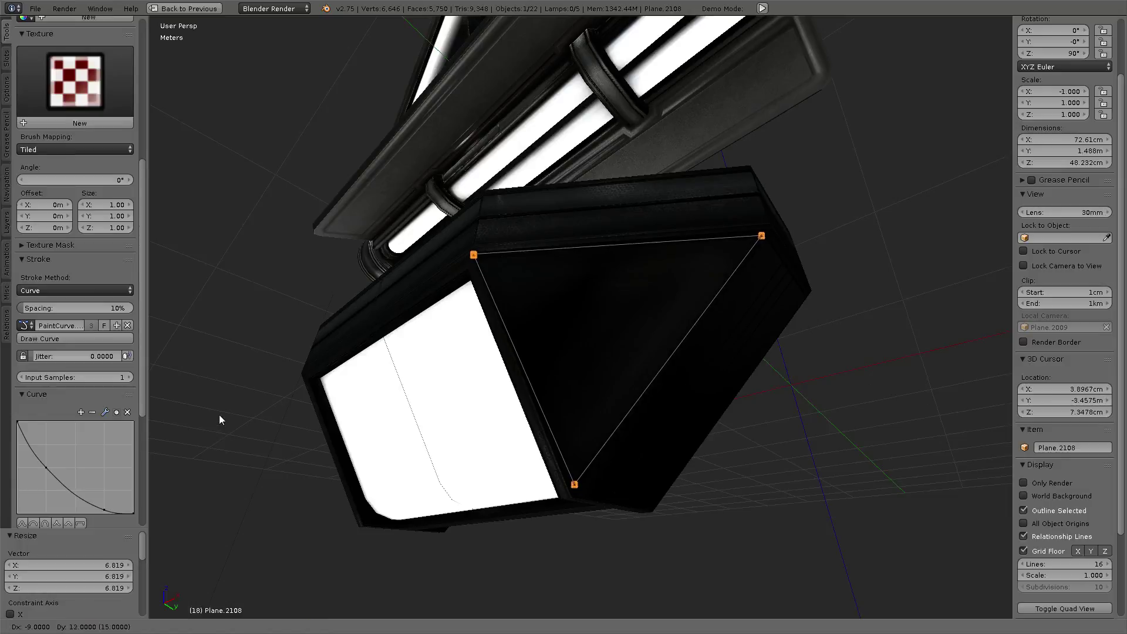
pyautogui.click(219, 415)
pyautogui.press('s')
pyautogui.click(214, 417)
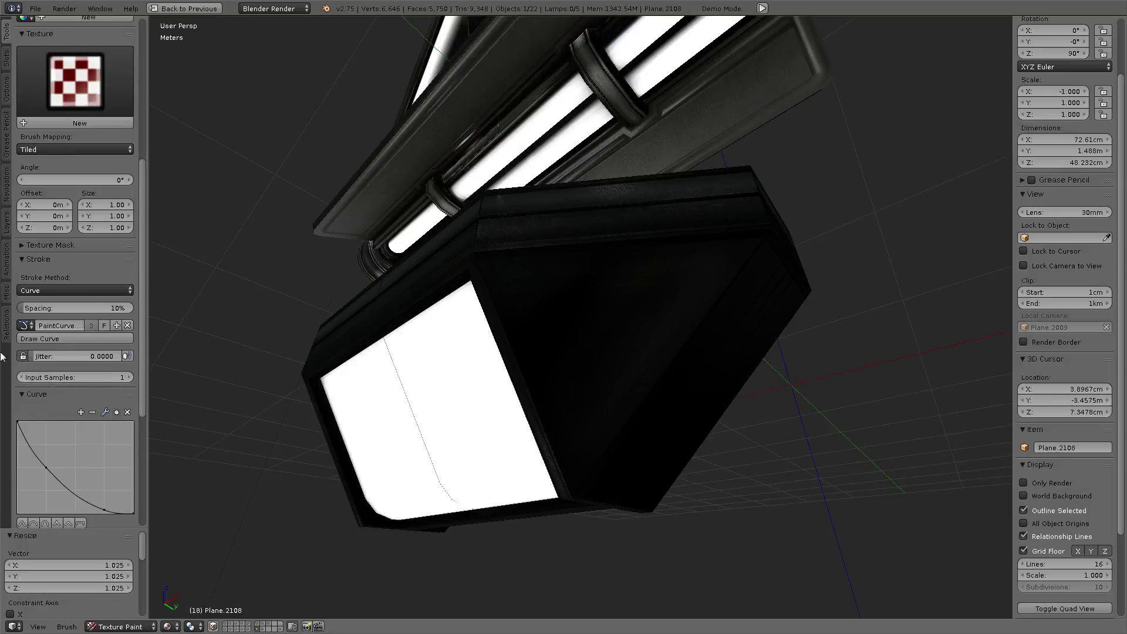
pyautogui.click(441, 324)
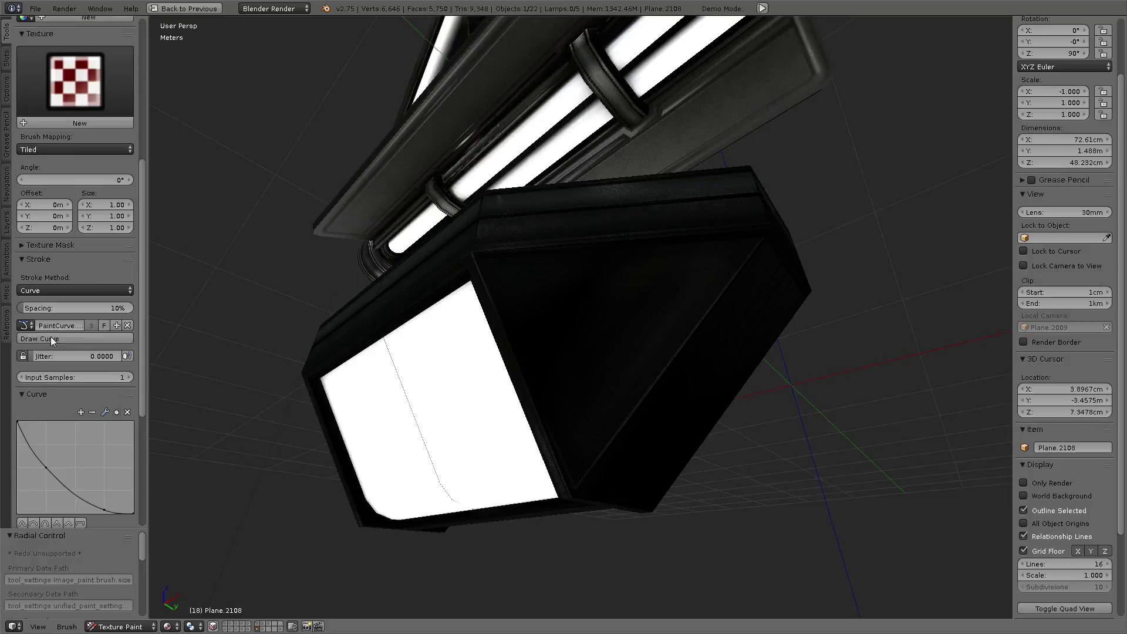
pyautogui.moveTo(755, 316)
pyautogui.mouseDown(button='middle')
pyautogui.moveTo(759, 274)
pyautogui.moveTo(666, 284)
pyautogui.moveTo(663, 339)
pyautogui.moveTo(642, 347)
pyautogui.moveTo(734, 337)
pyautogui.moveTo(685, 321)
pyautogui.moveTo(703, 333)
pyautogui.moveTo(515, 327)
pyautogui.moveTo(619, 323)
pyautogui.moveTo(597, 312)
pyautogui.moveTo(448, 327)
pyautogui.moveTo(557, 333)
pyautogui.moveTo(544, 349)
pyautogui.mouseUp(button='middle')
pyautogui.press('a')
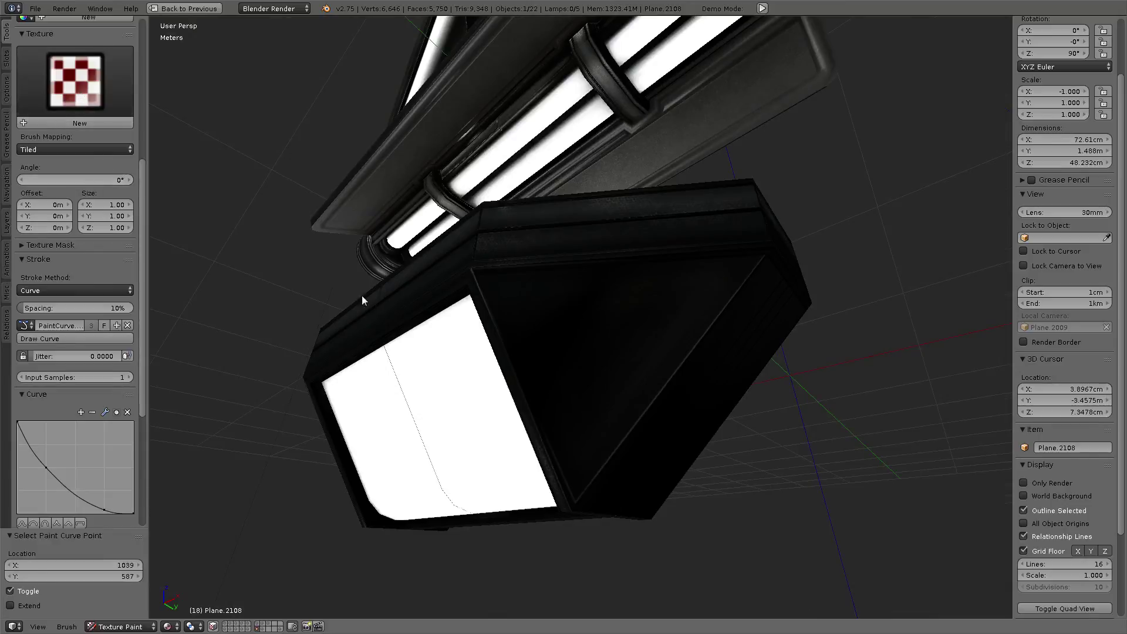
pyautogui.moveTo(362, 295)
pyautogui.mouseDown(button='middle')
pyautogui.moveTo(586, 405)
pyautogui.moveTo(590, 392)
pyautogui.moveTo(545, 322)
pyautogui.moveTo(551, 332)
pyautogui.mouseUp(button='middle')
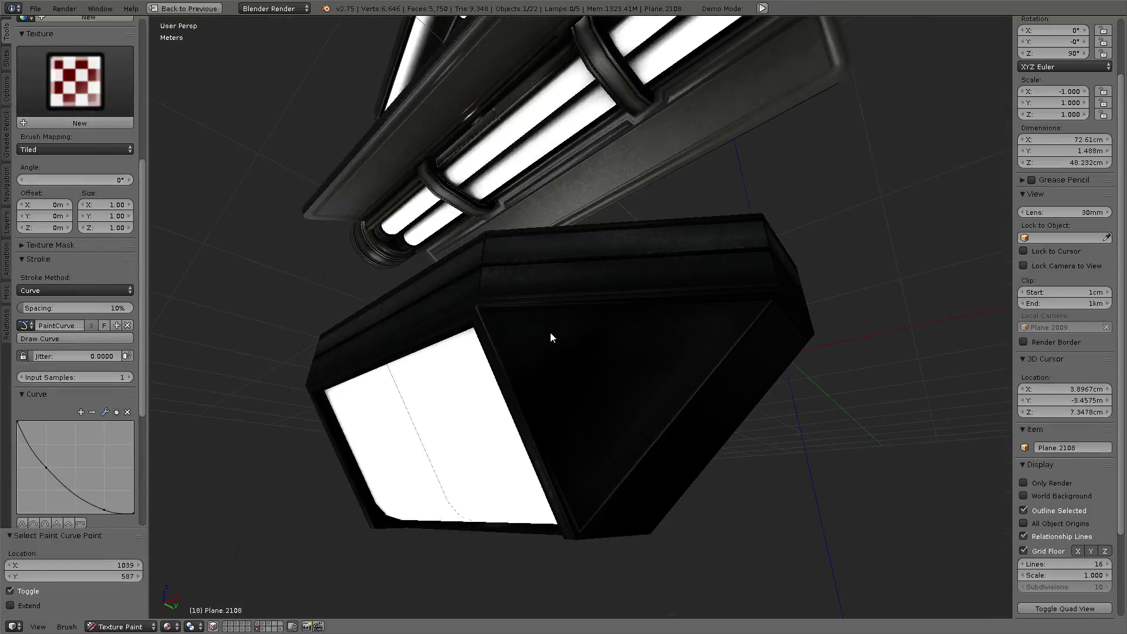
# - Switch the stroke method to Dots and enlarge the brush
pyautogui.press('e')
pyautogui.press('Escape')
pyautogui.press('e')
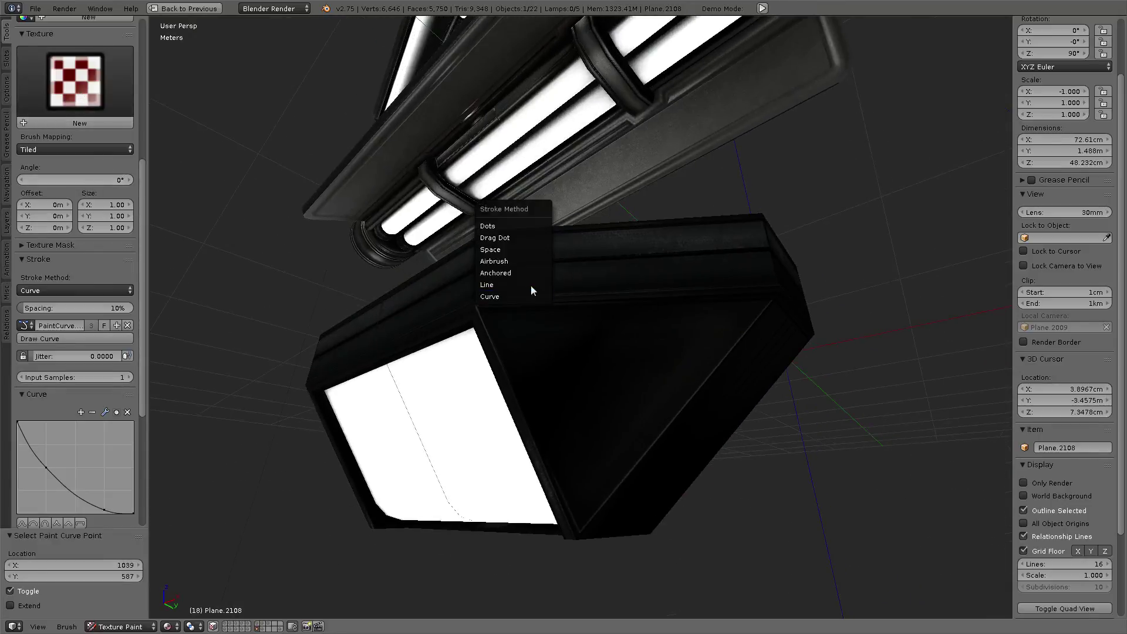
pyautogui.click(470, 234)
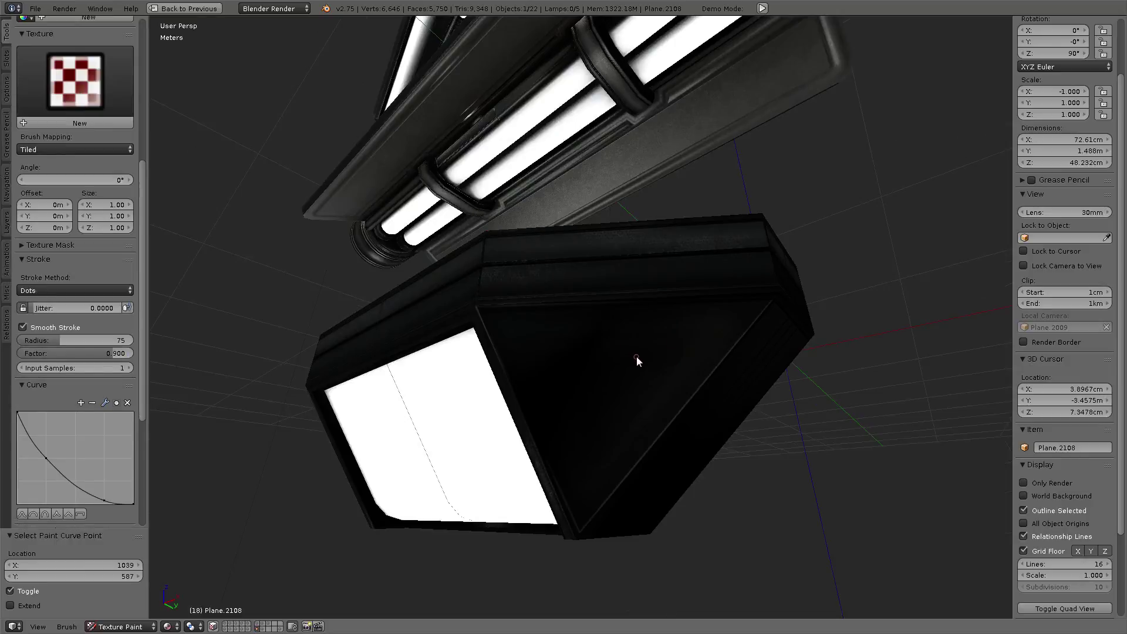
pyautogui.press('f')
pyautogui.click(721, 389)
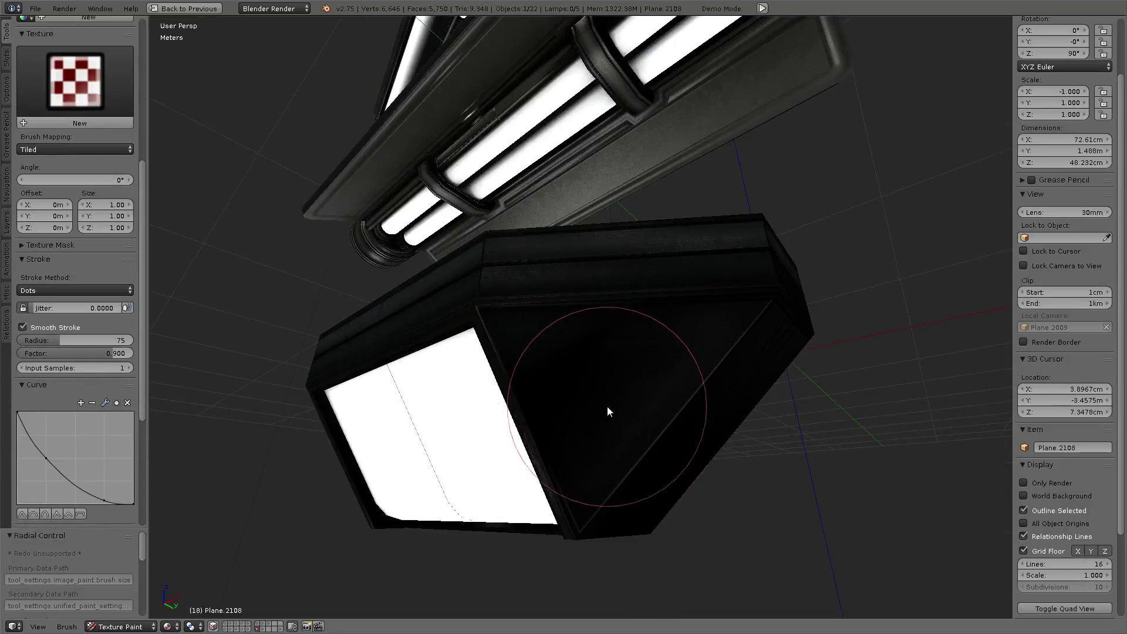
pyautogui.scroll(5, 607, 406)
pyautogui.scroll(2, 602, 461)
pyautogui.scroll(-5, 601, 428)
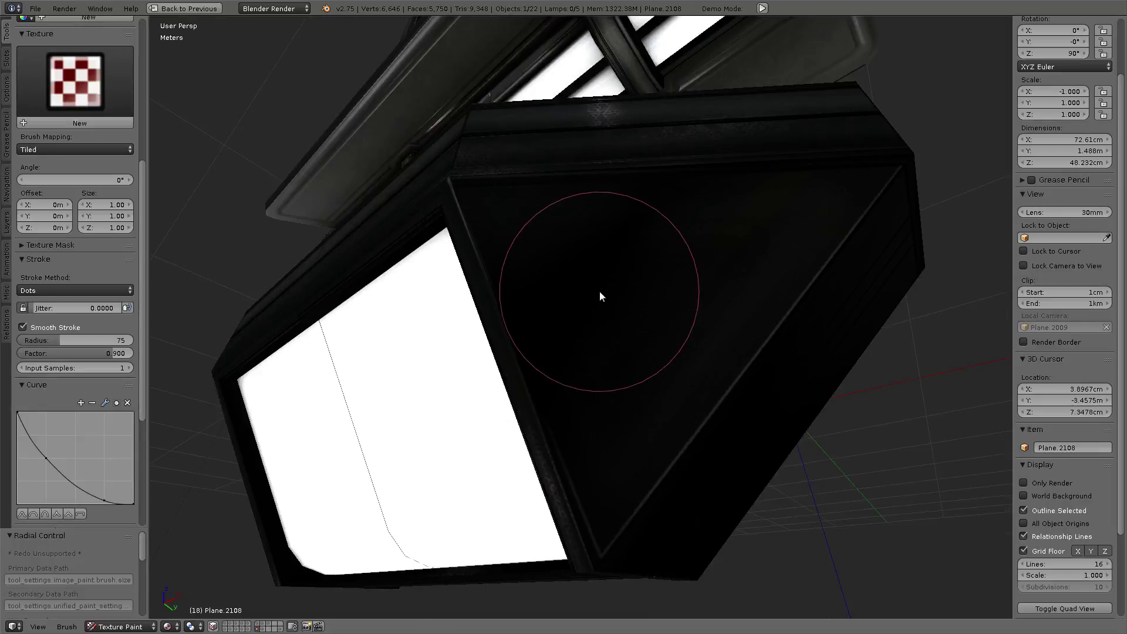
# - Paint light highlights across the triangular face toward the lower right
pyautogui.moveTo(557, 328)
pyautogui.mouseDown()
pyautogui.moveTo(669, 277)
pyautogui.moveTo(667, 262)
pyautogui.moveTo(772, 270)
pyautogui.moveTo(757, 252)
pyautogui.moveTo(627, 296)
pyautogui.moveTo(594, 511)
pyautogui.moveTo(526, 299)
pyautogui.moveTo(576, 492)
pyautogui.mouseUp()
pyautogui.moveTo(576, 492)
pyautogui.mouseDown(button='middle')
pyautogui.moveTo(593, 360)
pyautogui.moveTo(520, 336)
pyautogui.moveTo(516, 420)
pyautogui.moveTo(402, 379)
pyautogui.moveTo(622, 403)
pyautogui.moveTo(661, 392)
pyautogui.mouseUp(button='middle')
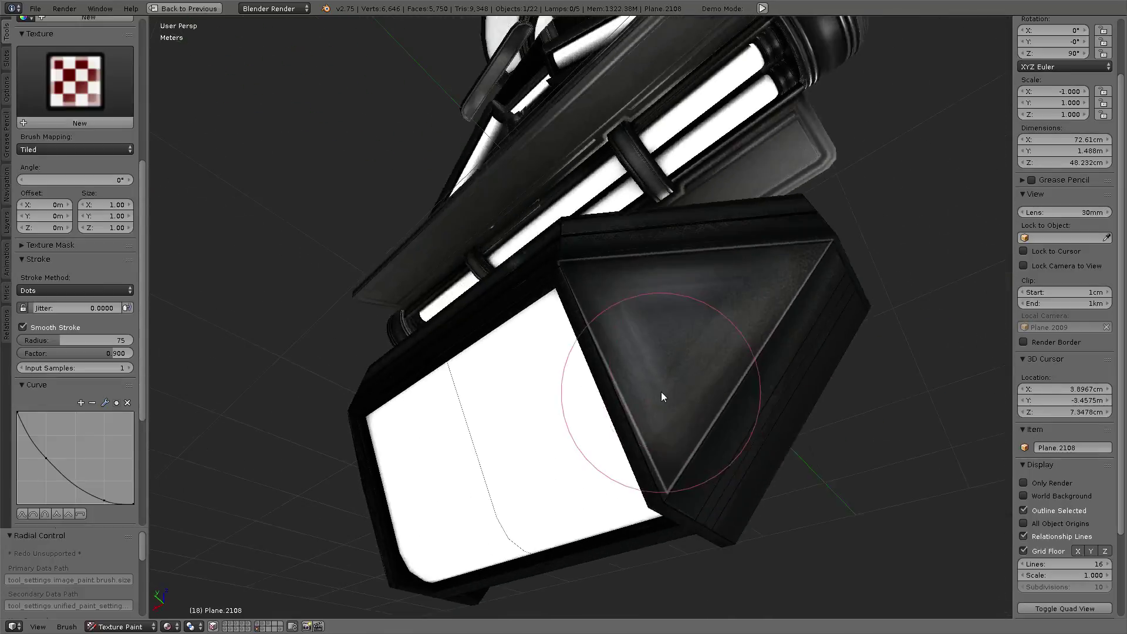
pyautogui.scroll(3, 652, 393)
pyautogui.scroll(-5, 563, 269)
pyautogui.moveTo(563, 269); pyautogui.dragTo(600, 328, button='middle')
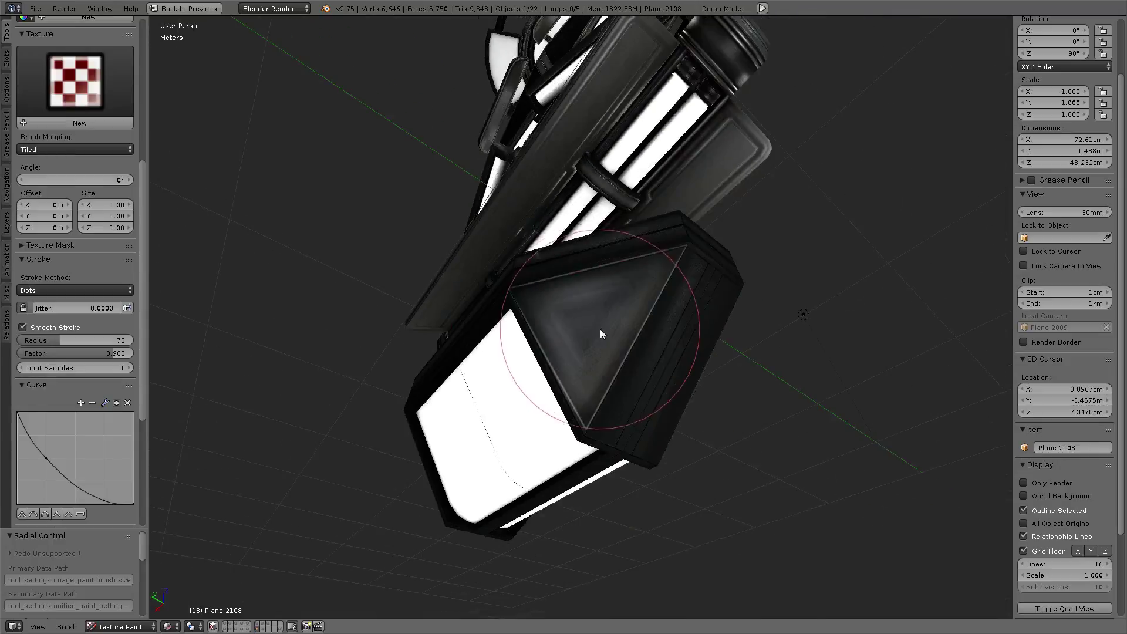
# - Check the triangle island in the maximized texture view, then return to the 3D view
pyautogui.hotkey('ctrl', 'Up')
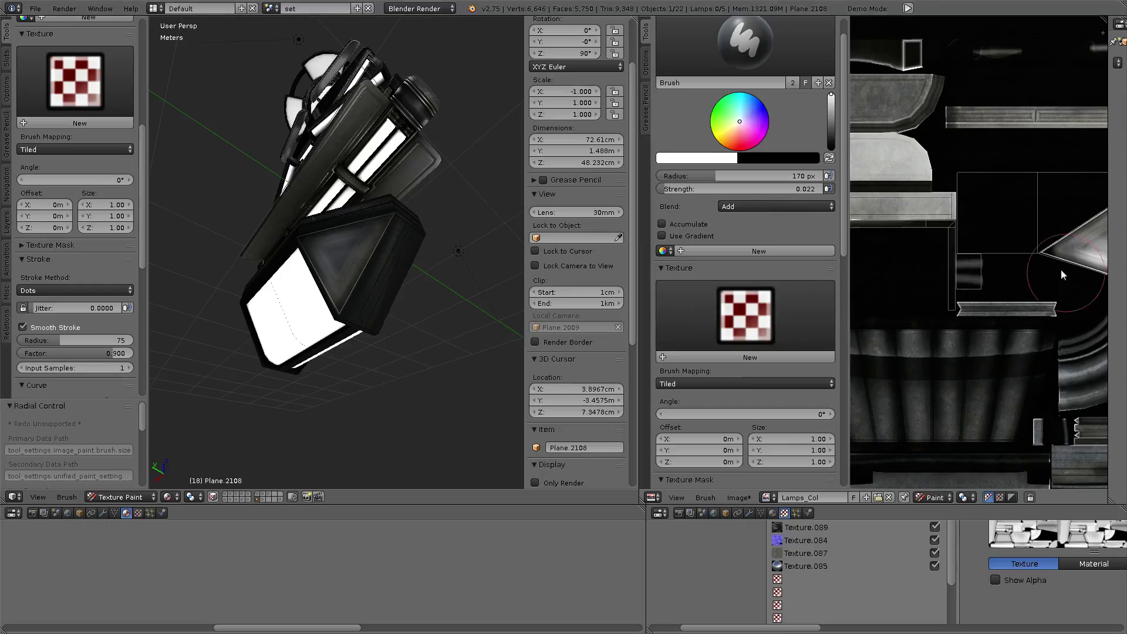
pyautogui.hotkey('ctrl', 'Up')
pyautogui.moveTo(985, 333); pyautogui.dragTo(946, 339, button='middle')
pyautogui.scroll(2, 815, 345)
pyautogui.scroll(2, 699, 347)
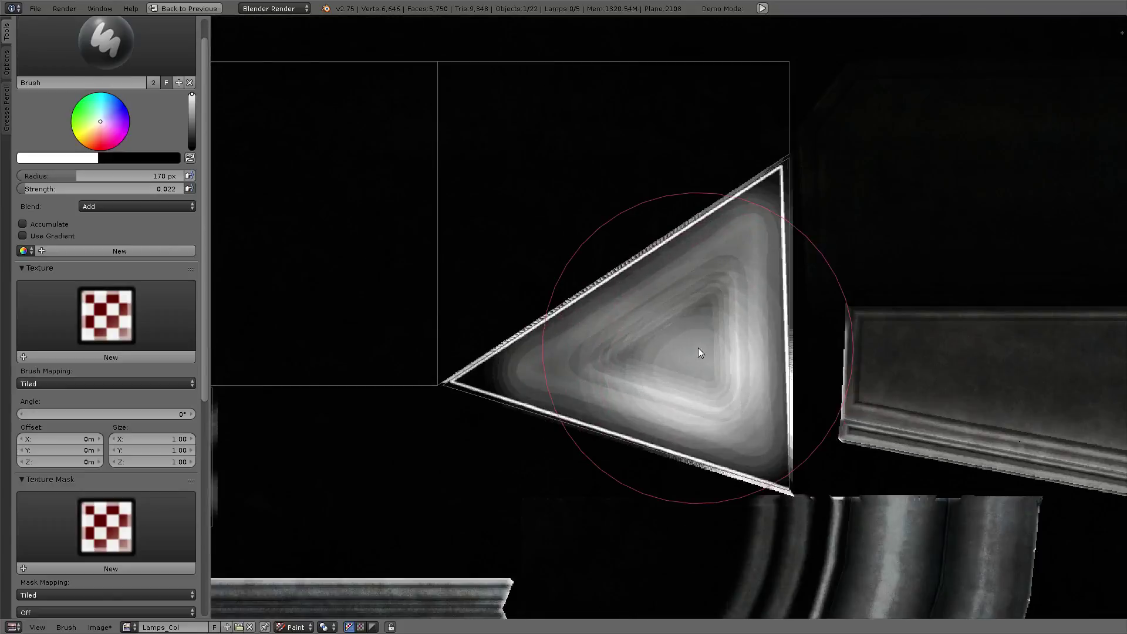
pyautogui.hotkey('ctrl', 'Up')
pyautogui.hotkey('ctrl', 'Up')
pyautogui.scroll(2, 579, 370)
# - Select the Smear brush from the brush list
pyautogui.click(75, 82)
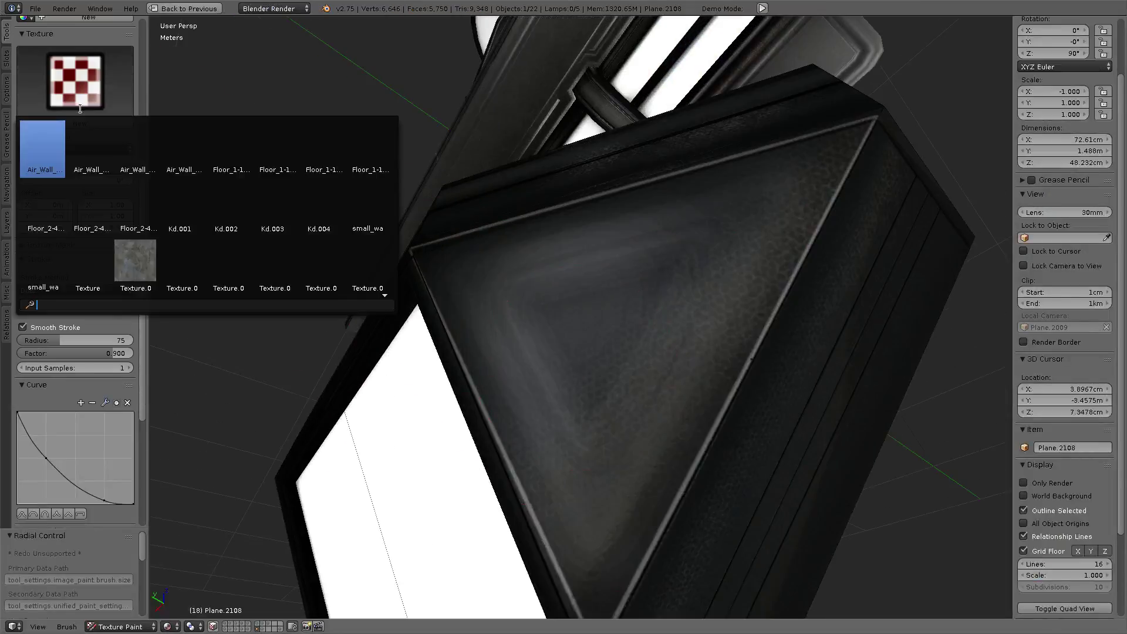
pyautogui.scroll(4, 38, 77)
pyautogui.scroll(3, 39, 78)
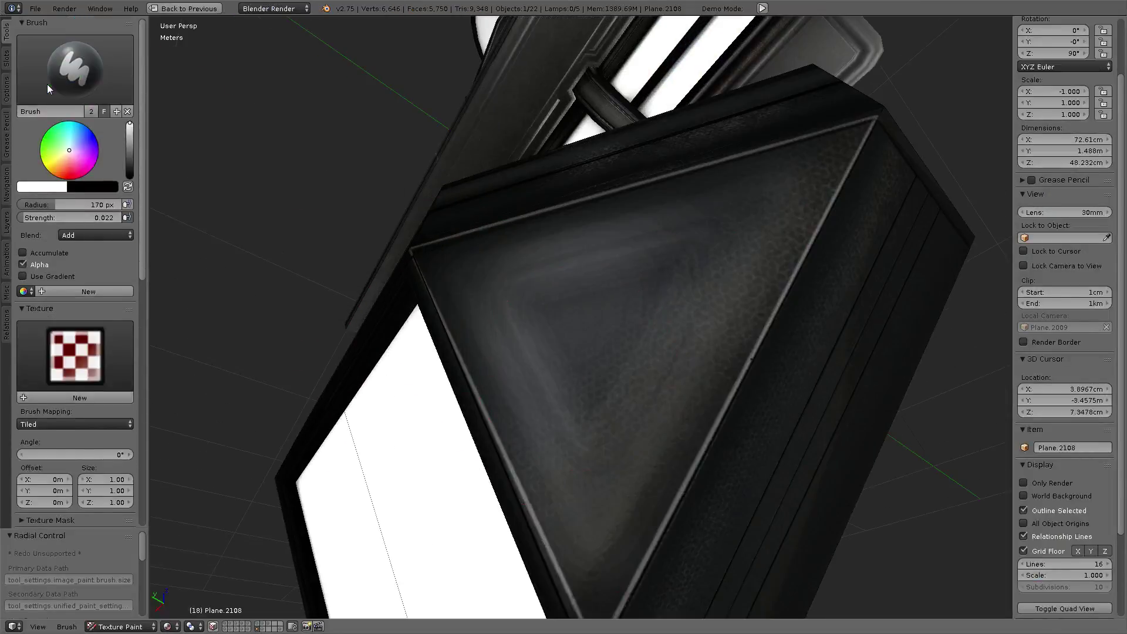
pyautogui.click(47, 82)
pyautogui.click(275, 132)
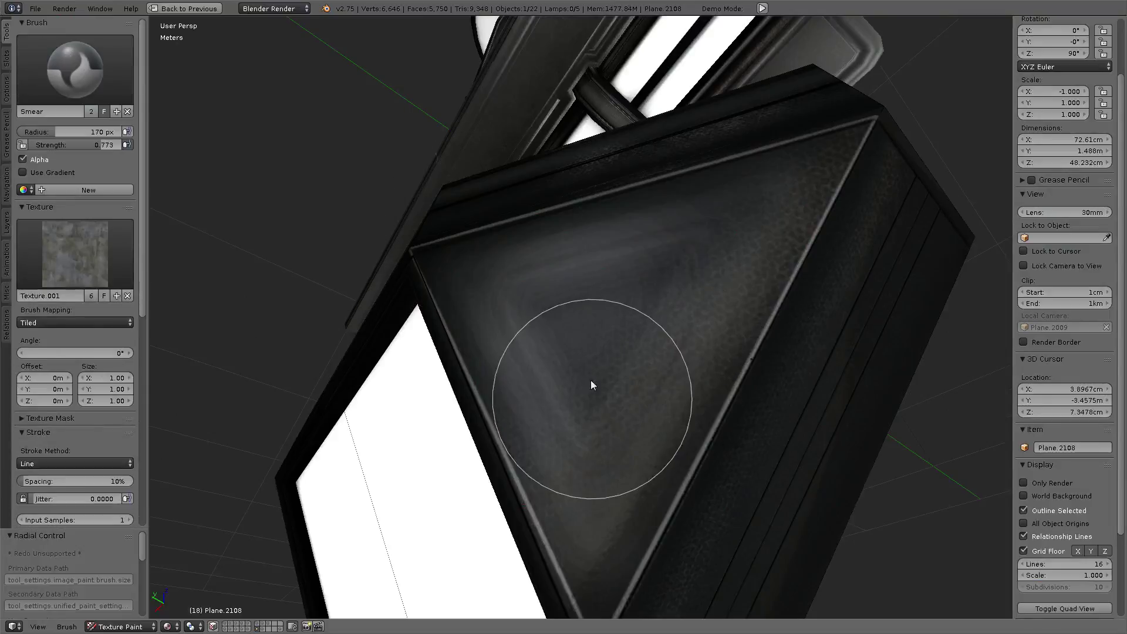
# - Smear the painted highlights across the upper and middle triangular face
pyautogui.moveTo(593, 397); pyautogui.dragTo(721, 220)
pyautogui.moveTo(690, 257); pyautogui.dragTo(690, 257)
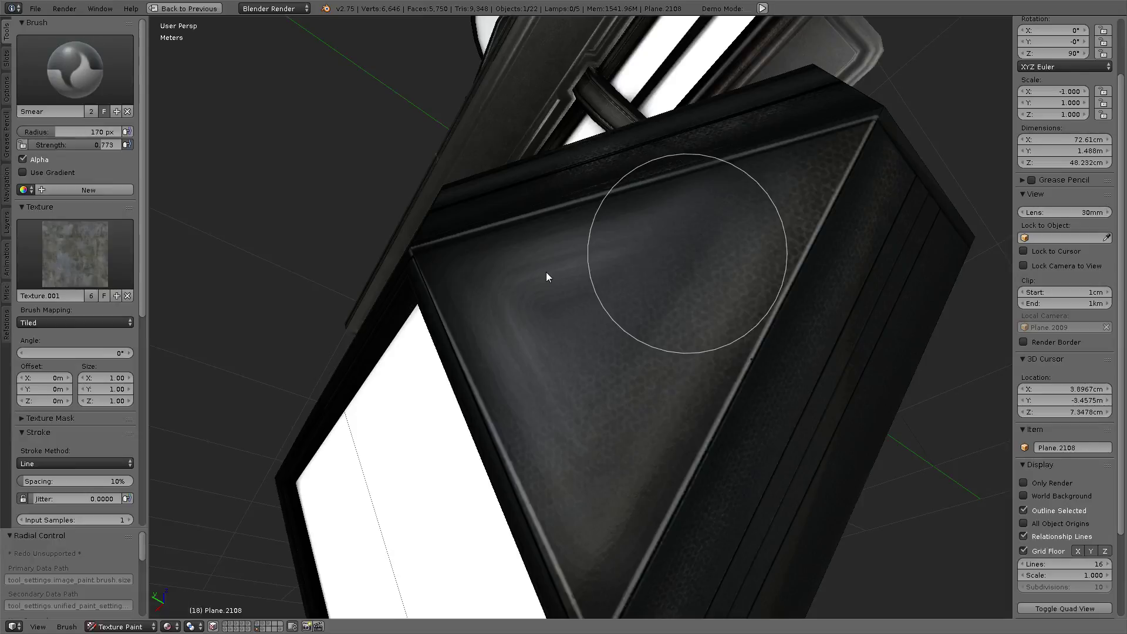
pyautogui.moveTo(506, 295); pyautogui.dragTo(506, 295)
pyautogui.click(586, 309)
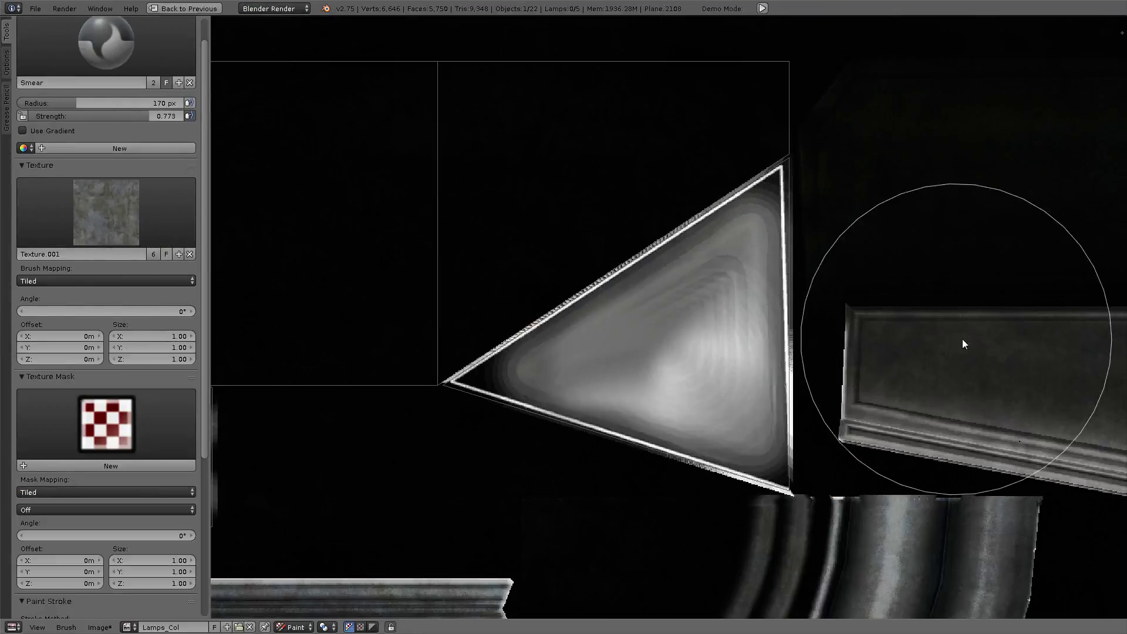
# - With a 22 px brush, smear the triangle's left tip, edges and interior
pyautogui.press('f')
pyautogui.click(847, 354)
pyautogui.scroll(2, 481, 397)
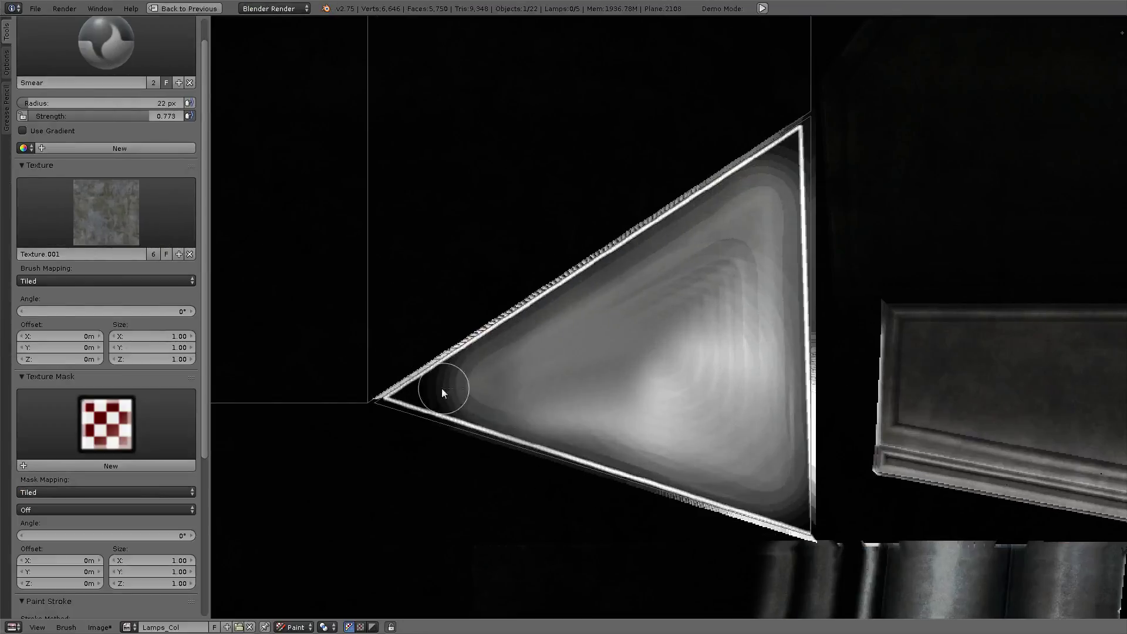
pyautogui.moveTo(441, 389)
pyautogui.mouseDown()
pyautogui.moveTo(386, 396)
pyautogui.moveTo(803, 124)
pyautogui.moveTo(419, 355)
pyautogui.moveTo(375, 399)
pyautogui.mouseUp()
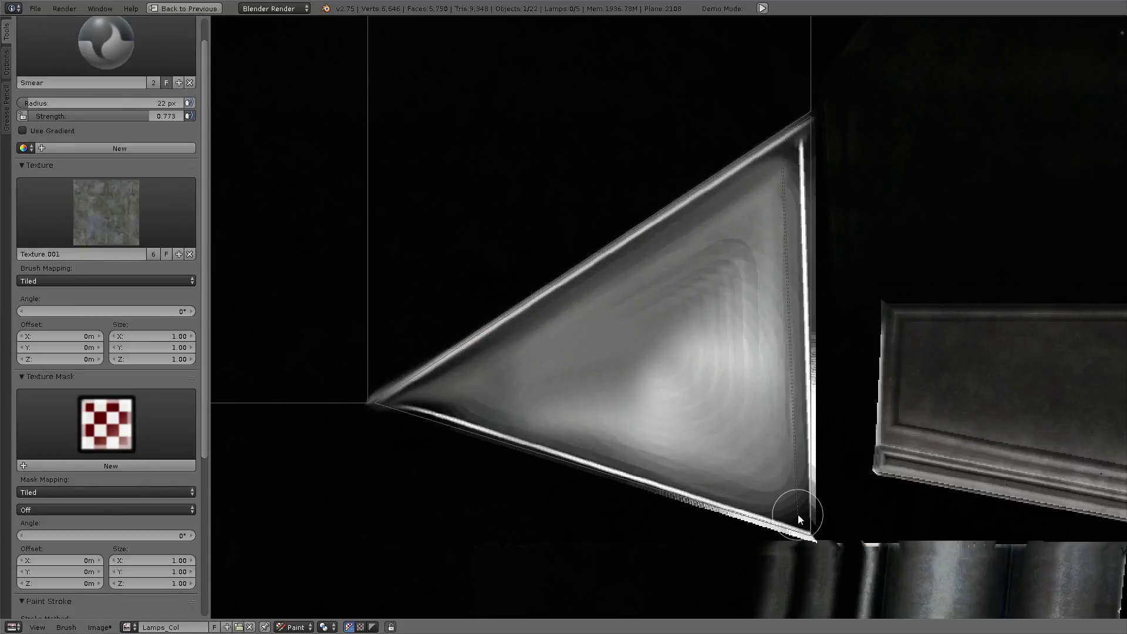
pyautogui.moveTo(798, 514); pyautogui.dragTo(807, 527)
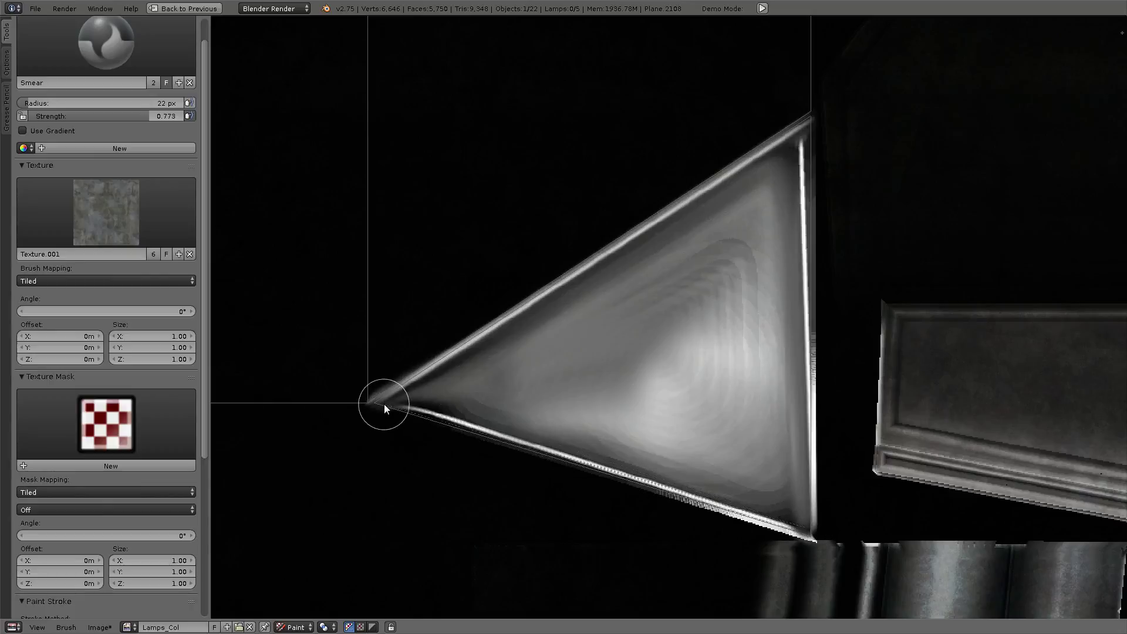
pyautogui.moveTo(384, 404); pyautogui.dragTo(384, 403)
pyautogui.moveTo(779, 173); pyautogui.dragTo(779, 173)
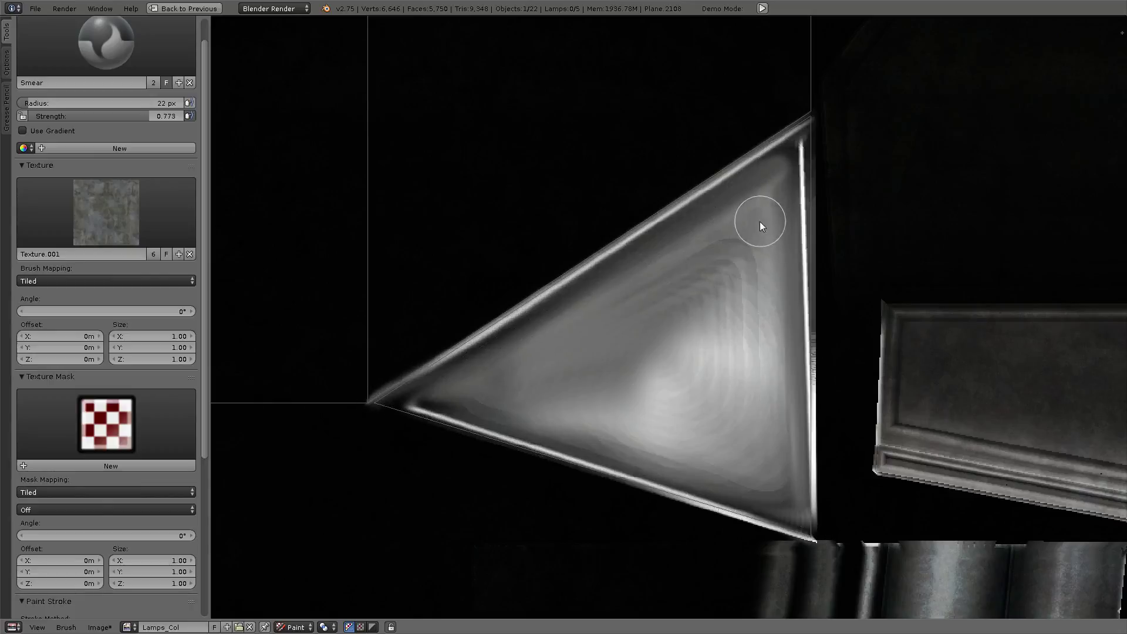
pyautogui.moveTo(450, 388); pyautogui.dragTo(545, 422)
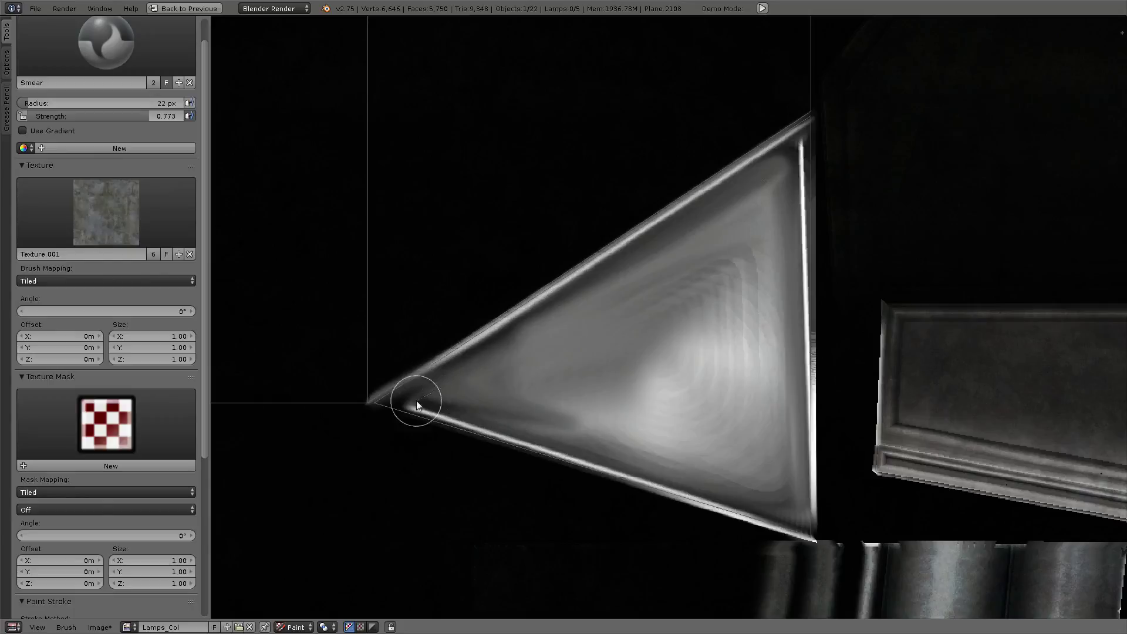
pyautogui.moveTo(380, 403); pyautogui.dragTo(438, 414)
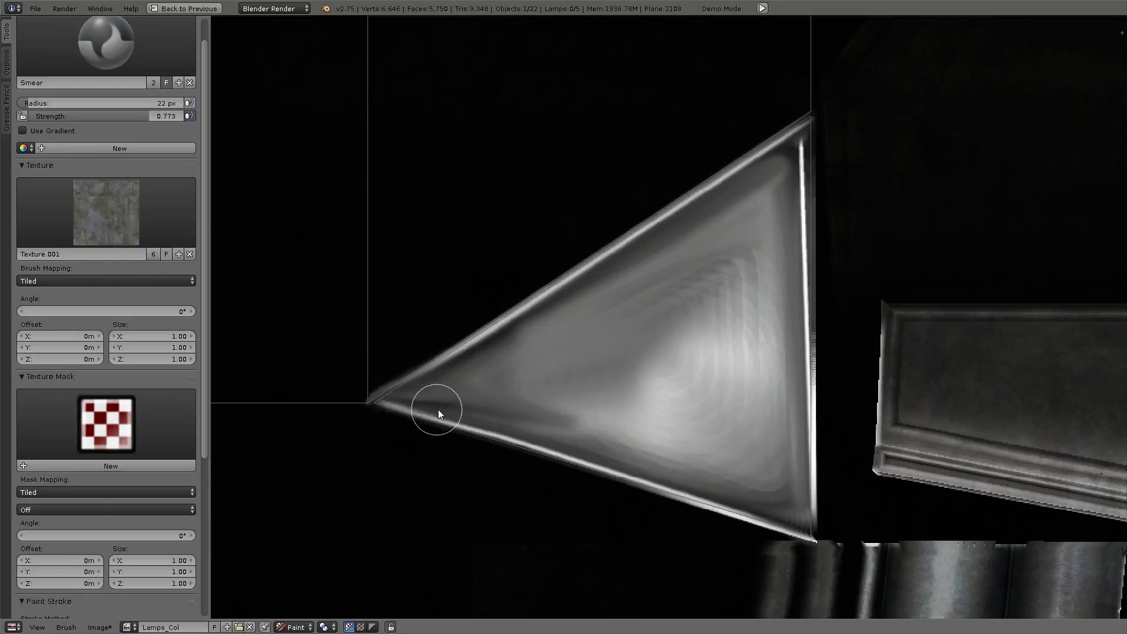
pyautogui.moveTo(596, 404); pyautogui.dragTo(712, 409)
# - Enlarge the smear brush to 37 px, switch to Dots, and smear the interior and corners
pyautogui.press('f')
pyautogui.click(725, 425)
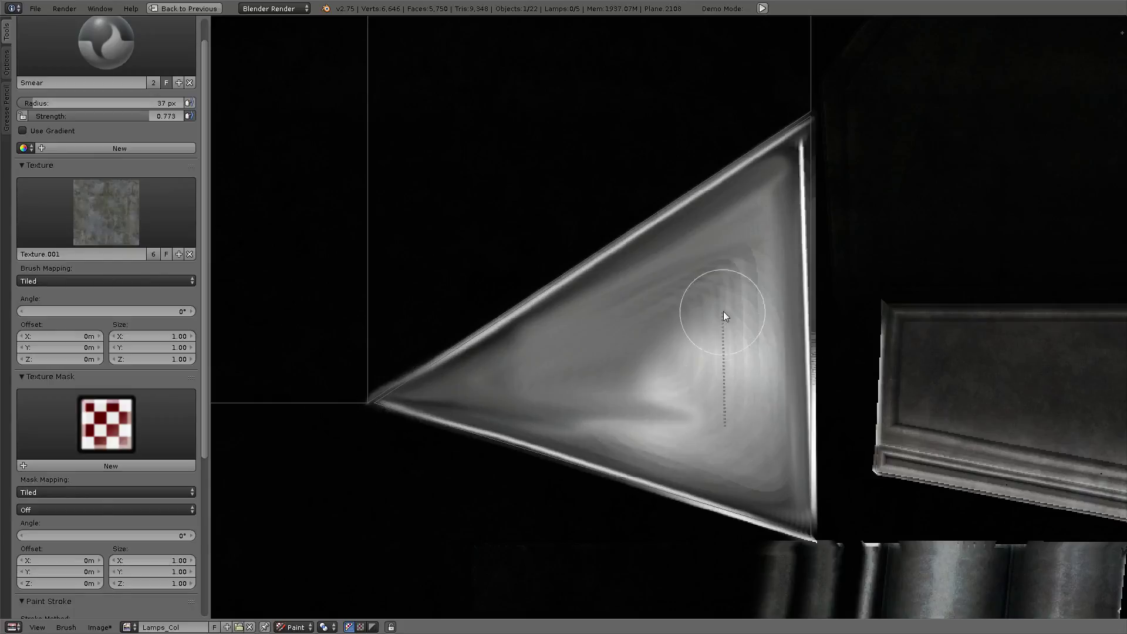
pyautogui.moveTo(758, 271); pyautogui.dragTo(693, 335)
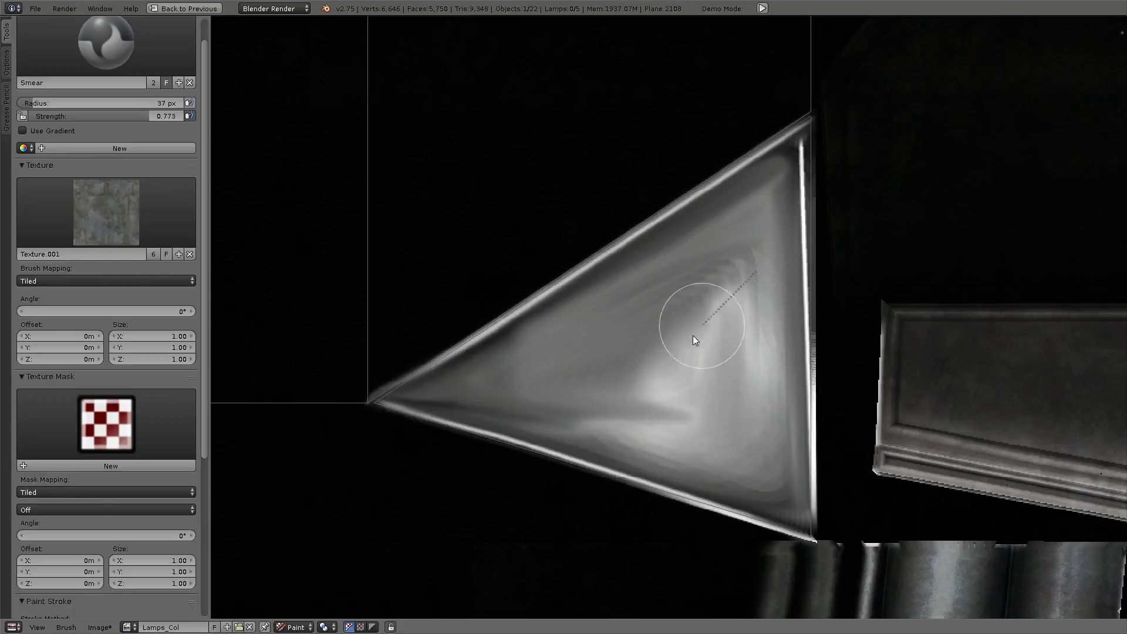
pyautogui.press('e')
pyautogui.click(599, 306)
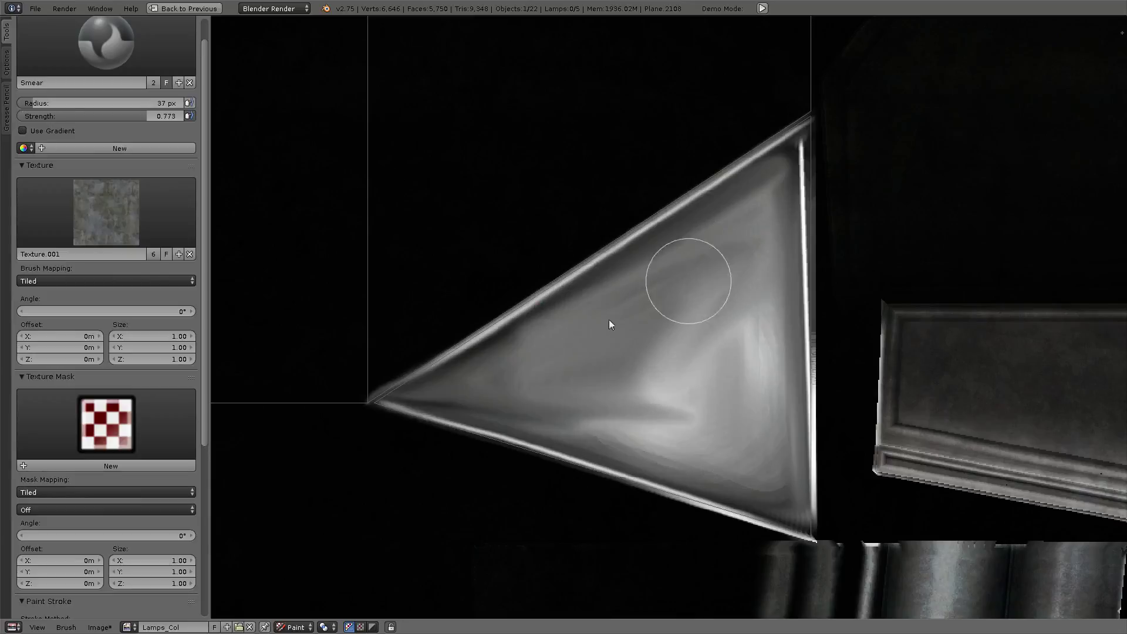
pyautogui.moveTo(699, 285)
pyautogui.mouseDown()
pyautogui.moveTo(588, 409)
pyautogui.moveTo(608, 442)
pyautogui.moveTo(385, 398)
pyautogui.moveTo(394, 366)
pyautogui.moveTo(372, 397)
pyautogui.moveTo(438, 382)
pyautogui.moveTo(394, 387)
pyautogui.moveTo(438, 361)
pyautogui.moveTo(352, 405)
pyautogui.moveTo(378, 424)
pyautogui.mouseUp()
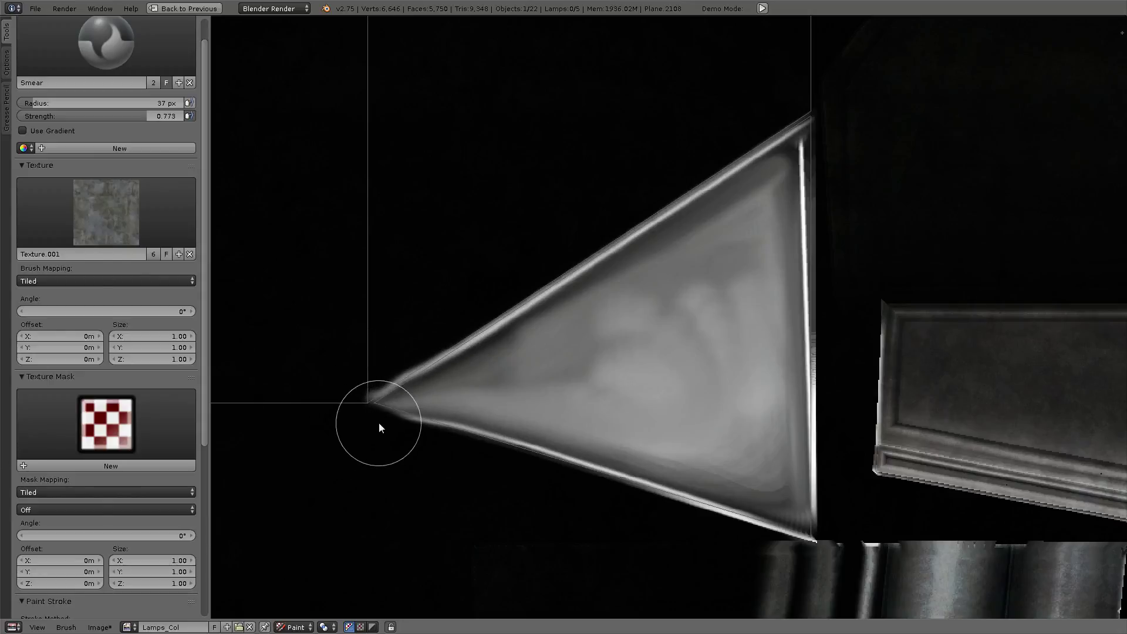
pyautogui.moveTo(791, 508)
pyautogui.mouseDown()
pyautogui.moveTo(801, 516)
pyautogui.moveTo(785, 496)
pyautogui.moveTo(731, 474)
pyautogui.moveTo(813, 487)
pyautogui.moveTo(812, 549)
pyautogui.moveTo(774, 500)
pyautogui.mouseUp()
pyautogui.moveTo(762, 202)
pyautogui.mouseDown()
pyautogui.moveTo(790, 158)
pyautogui.moveTo(797, 219)
pyautogui.moveTo(808, 142)
pyautogui.moveTo(790, 262)
pyautogui.moveTo(807, 394)
pyautogui.moveTo(801, 209)
pyautogui.moveTo(802, 485)
pyautogui.moveTo(766, 312)
pyautogui.moveTo(763, 202)
pyautogui.mouseUp()
# - Inspect the smeared texture on the lamp in 3D, then recentre the triangle island
pyautogui.scroll(-3, 603, 280)
pyautogui.scroll(-1, 603, 281)
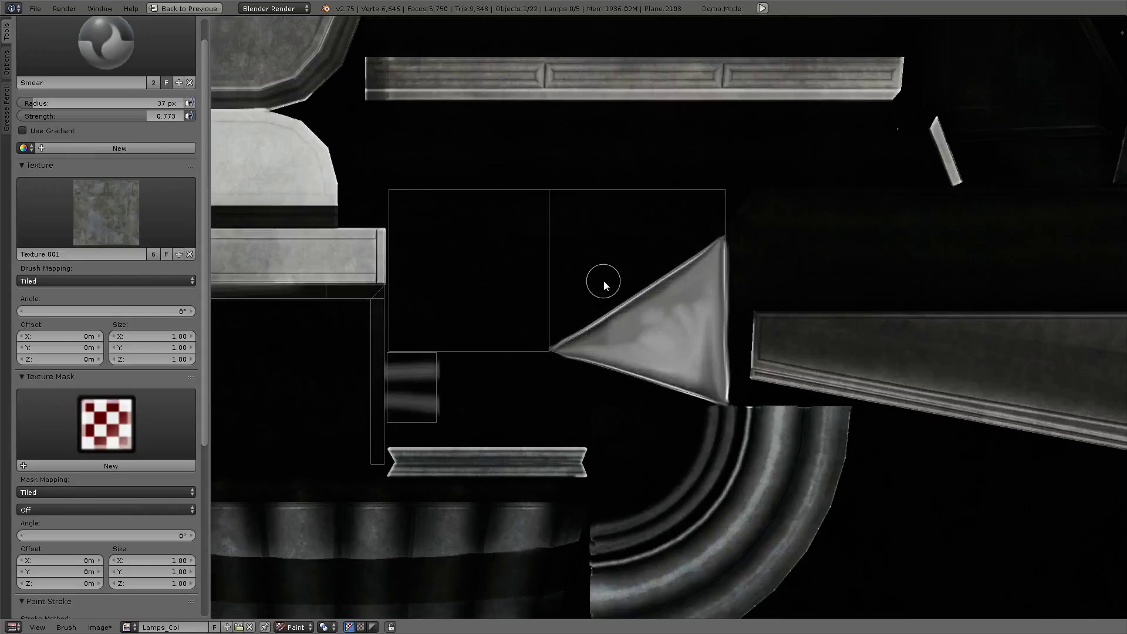
pyautogui.hotkey('ctrl', 'Up')
pyautogui.hotkey('ctrl', 'Up')
pyautogui.scroll(3, 499, 298)
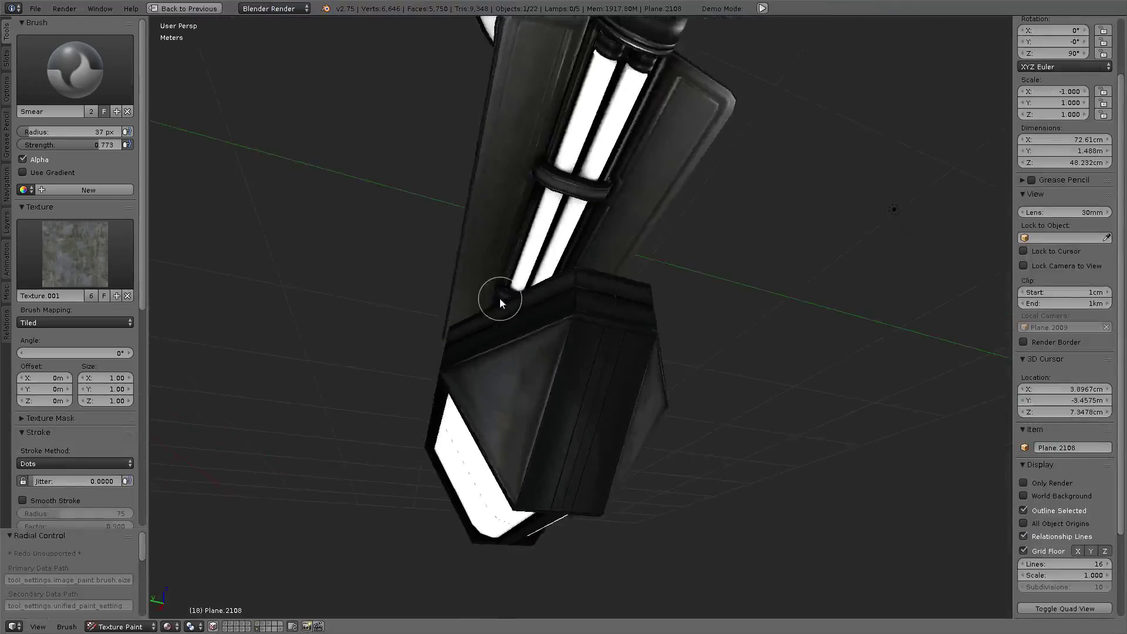
pyautogui.moveTo(499, 299)
pyautogui.mouseDown(button='middle')
pyautogui.moveTo(307, 337)
pyautogui.moveTo(436, 284)
pyautogui.mouseUp(button='middle')
pyautogui.hotkey('ctrl', 'Up')
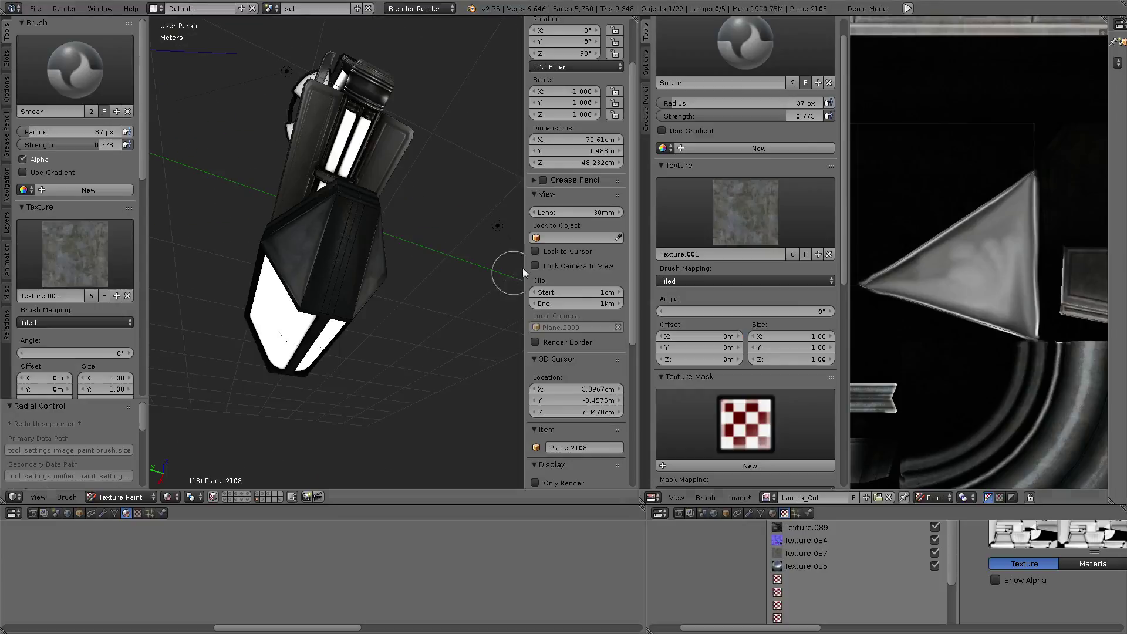
pyautogui.hotkey('ctrl', 'Up')
pyautogui.scroll(2, 690, 405)
pyautogui.scroll(2, 705, 282)
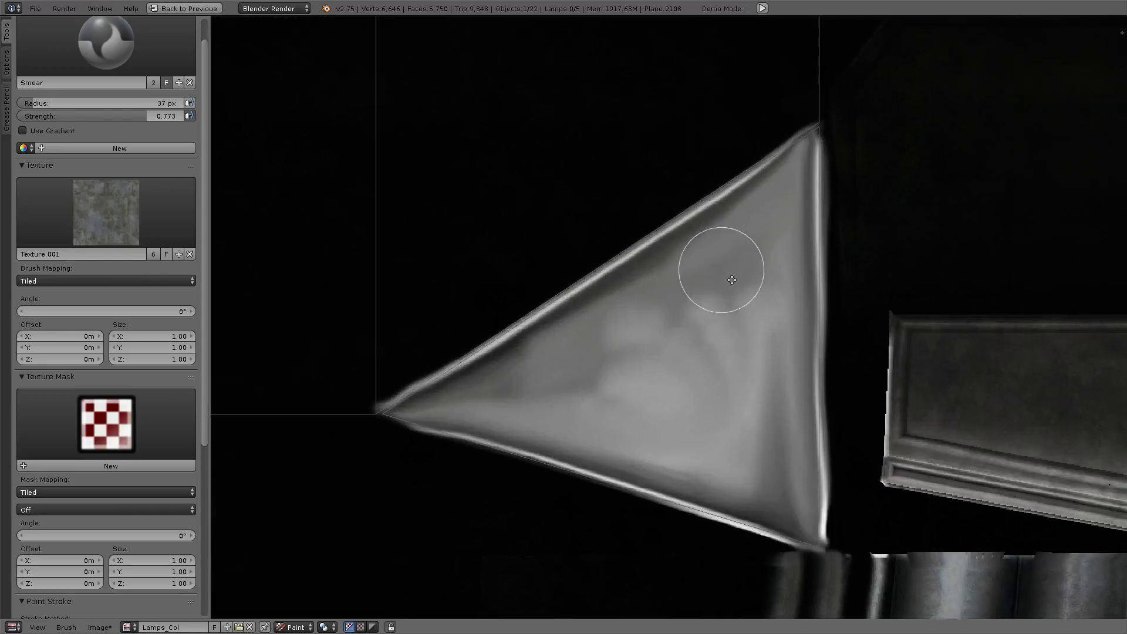
pyautogui.moveTo(716, 261); pyautogui.dragTo(749, 297, button='middle')
pyautogui.click(88, 63)
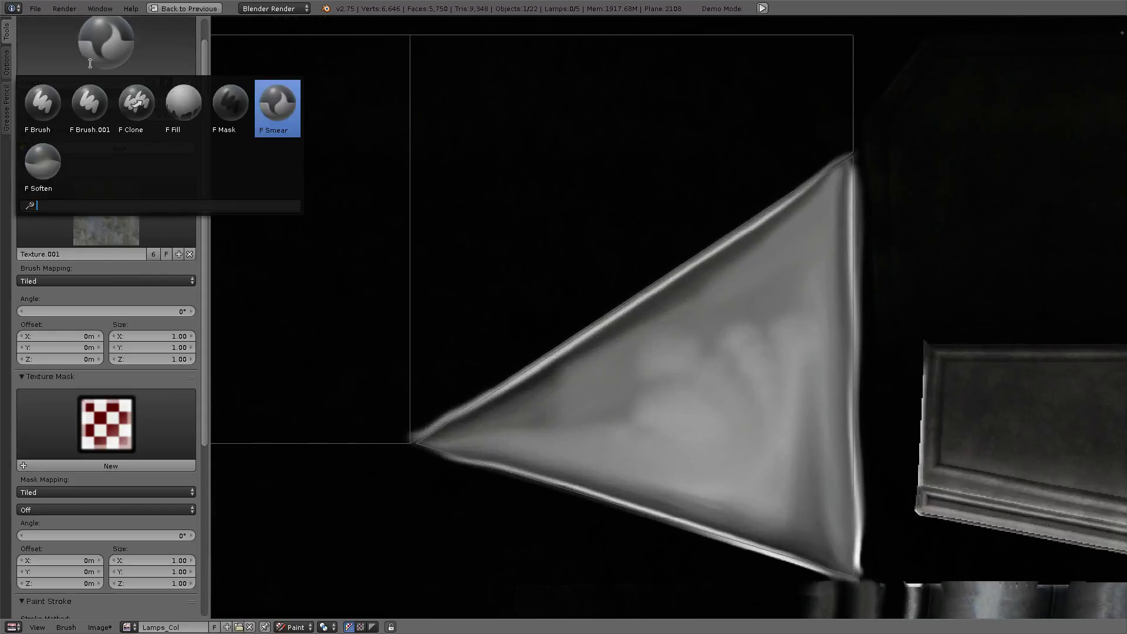
# - Switch to F Brush with black colour and strength 0.128, painting a dark stroke
pyautogui.click(42, 104)
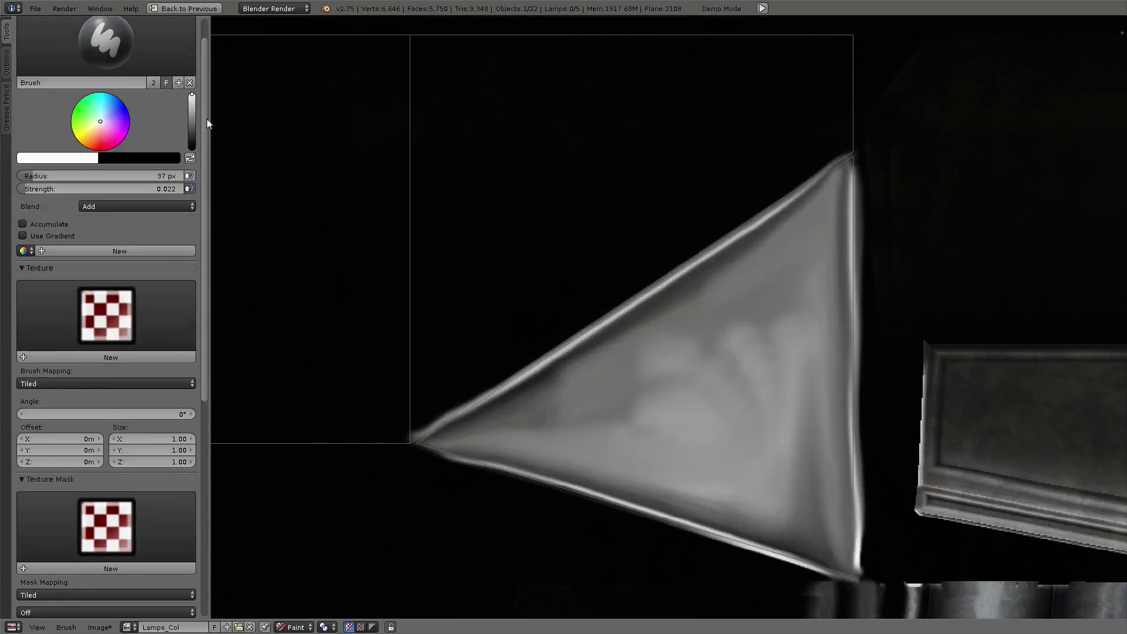
pyautogui.moveTo(192, 109); pyautogui.dragTo(192, 150)
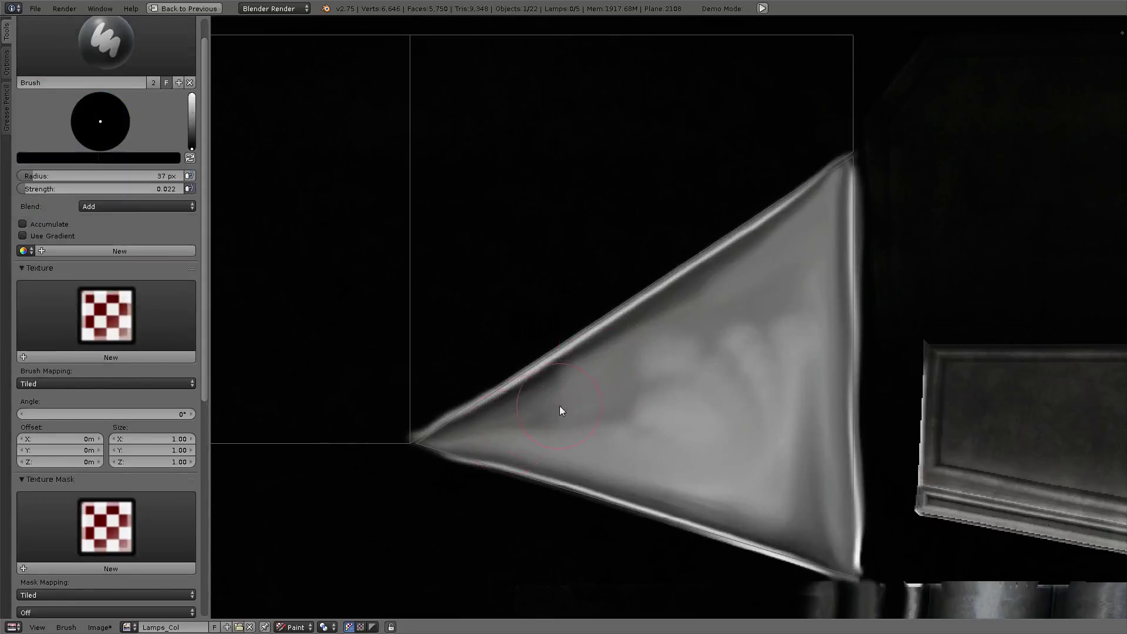
pyautogui.scroll(-1, 599, 391)
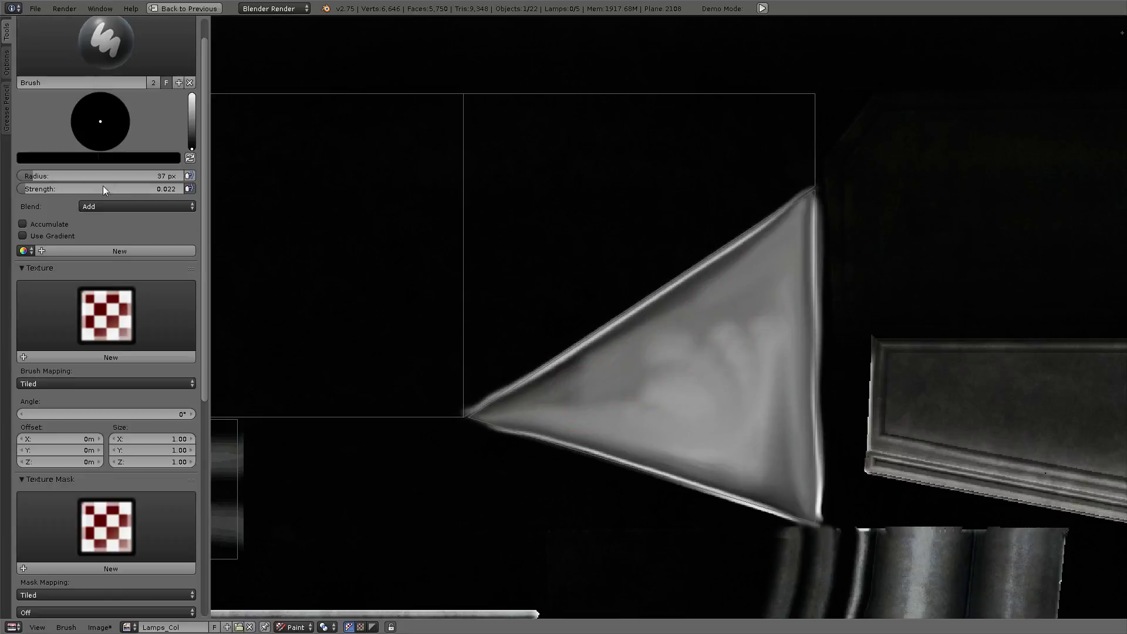
pyautogui.moveTo(104, 189); pyautogui.dragTo(120, 189)
pyautogui.moveTo(752, 295); pyautogui.dragTo(790, 290)
# - Set blending to Mix, strength 0.436, radius 73 px, and cover the triangle in black
pyautogui.click(147, 206)
pyautogui.moveTo(642, 385)
pyautogui.mouseDown()
pyautogui.moveTo(716, 298)
pyautogui.moveTo(509, 421)
pyautogui.moveTo(789, 483)
pyautogui.moveTo(766, 358)
pyautogui.moveTo(781, 270)
pyautogui.moveTo(770, 463)
pyautogui.mouseUp()
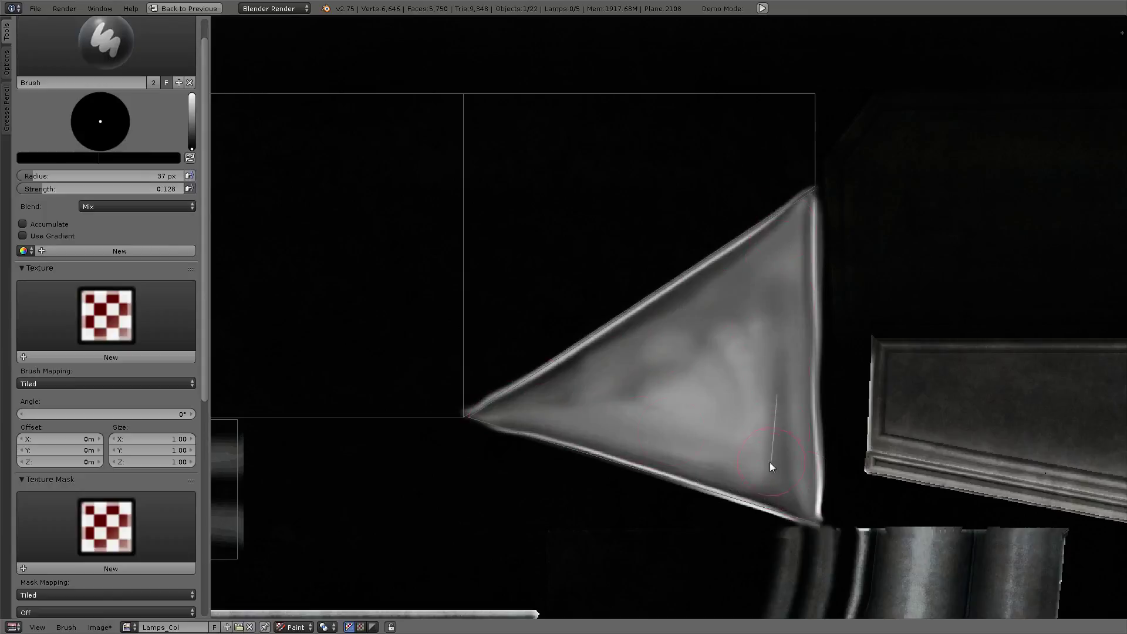
pyautogui.moveTo(48, 189)
pyautogui.mouseDown()
pyautogui.moveTo(80, 188)
pyautogui.moveTo(65, 175)
pyautogui.mouseUp()
pyautogui.moveTo(577, 421)
pyautogui.mouseDown()
pyautogui.moveTo(633, 414)
pyautogui.moveTo(768, 460)
pyautogui.moveTo(604, 395)
pyautogui.moveTo(805, 244)
pyautogui.moveTo(757, 398)
pyautogui.moveTo(752, 455)
pyautogui.moveTo(669, 347)
pyautogui.moveTo(619, 390)
pyautogui.moveTo(659, 441)
pyautogui.moveTo(674, 428)
pyautogui.moveTo(468, 408)
pyautogui.moveTo(601, 382)
pyautogui.moveTo(782, 257)
pyautogui.moveTo(779, 522)
pyautogui.moveTo(724, 354)
pyautogui.moveTo(639, 339)
pyautogui.moveTo(693, 421)
pyautogui.moveTo(652, 478)
pyautogui.moveTo(685, 460)
pyautogui.moveTo(661, 359)
pyautogui.moveTo(815, 304)
pyautogui.moveTo(785, 407)
pyautogui.moveTo(785, 487)
pyautogui.moveTo(815, 211)
pyautogui.moveTo(642, 352)
pyautogui.moveTo(511, 427)
pyautogui.moveTo(734, 468)
pyautogui.moveTo(826, 515)
pyautogui.moveTo(813, 272)
pyautogui.moveTo(822, 201)
pyautogui.moveTo(691, 324)
pyautogui.moveTo(443, 448)
pyautogui.moveTo(428, 440)
pyautogui.moveTo(624, 345)
pyautogui.moveTo(799, 182)
pyautogui.moveTo(800, 513)
pyautogui.moveTo(818, 528)
pyautogui.moveTo(427, 423)
pyautogui.mouseUp()
# - Paint black around the triangle's remaining right-side edges
pyautogui.scroll(-2, 428, 423)
pyautogui.scroll(3, 538, 358)
pyautogui.scroll(-1, 682, 362)
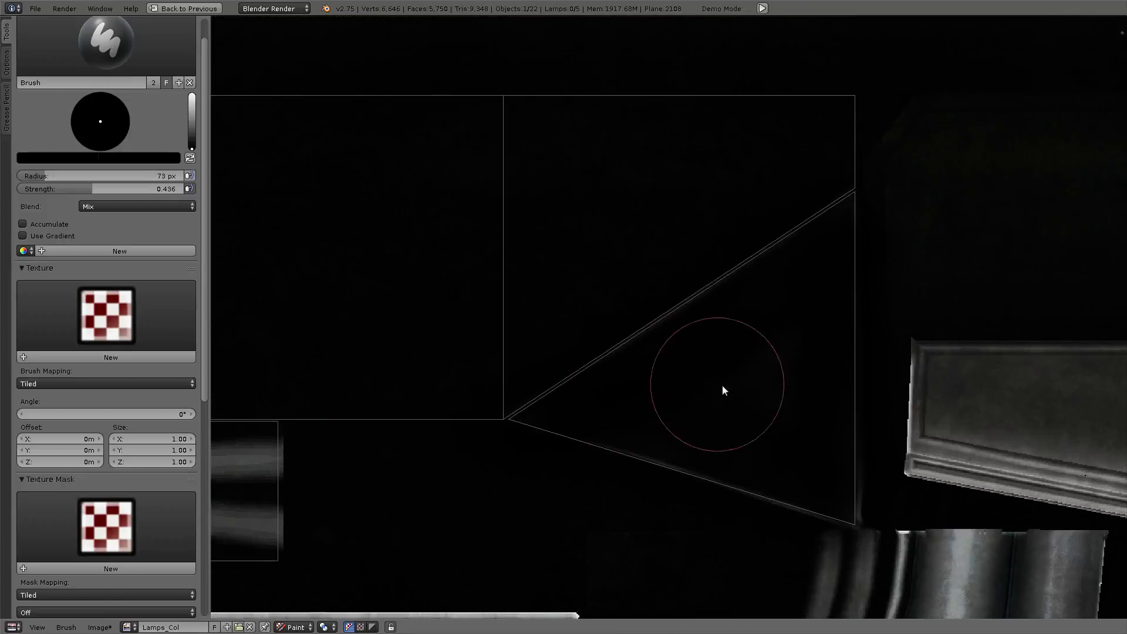
pyautogui.moveTo(797, 330)
pyautogui.mouseDown()
pyautogui.moveTo(792, 446)
pyautogui.moveTo(730, 353)
pyautogui.moveTo(562, 396)
pyautogui.moveTo(810, 500)
pyautogui.mouseUp()
pyautogui.scroll(-2, 519, 231)
pyautogui.moveTo(519, 231); pyautogui.dragTo(669, 265, button='middle')
pyautogui.scroll(2, 670, 264)
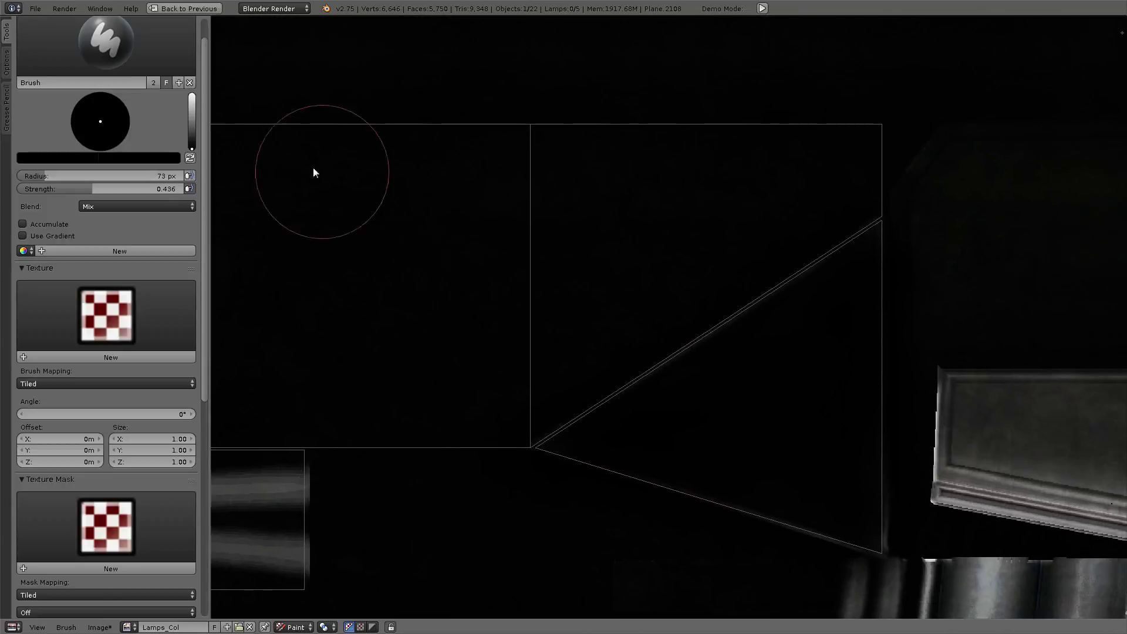
# - Reselect the plain Brush and set its stroke method to Line
pyautogui.click(112, 38)
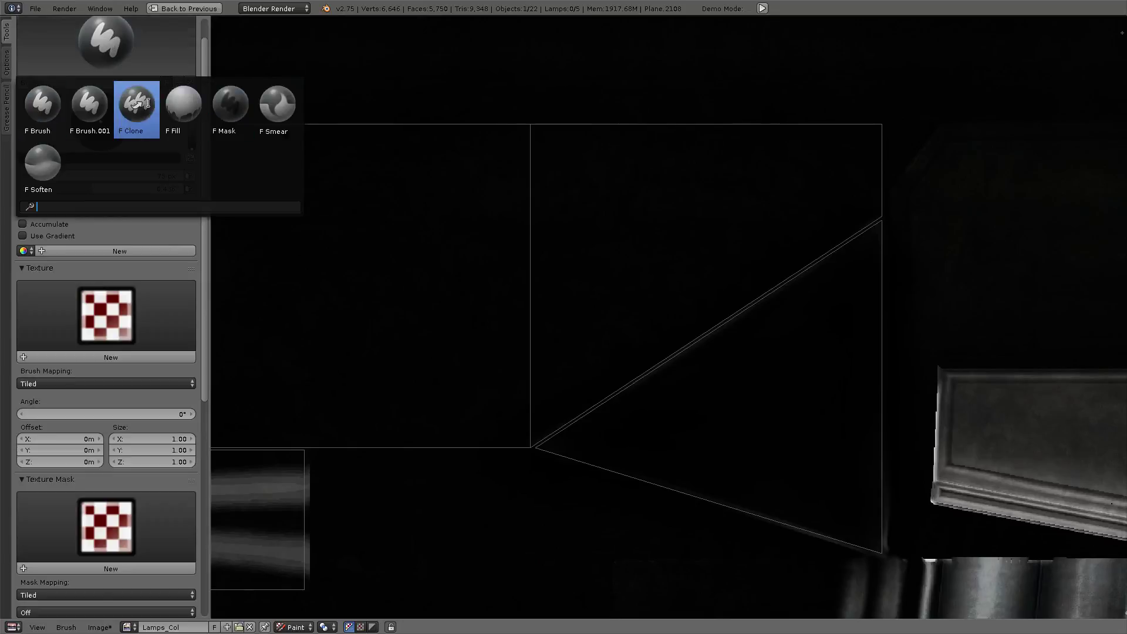
pyautogui.click(42, 106)
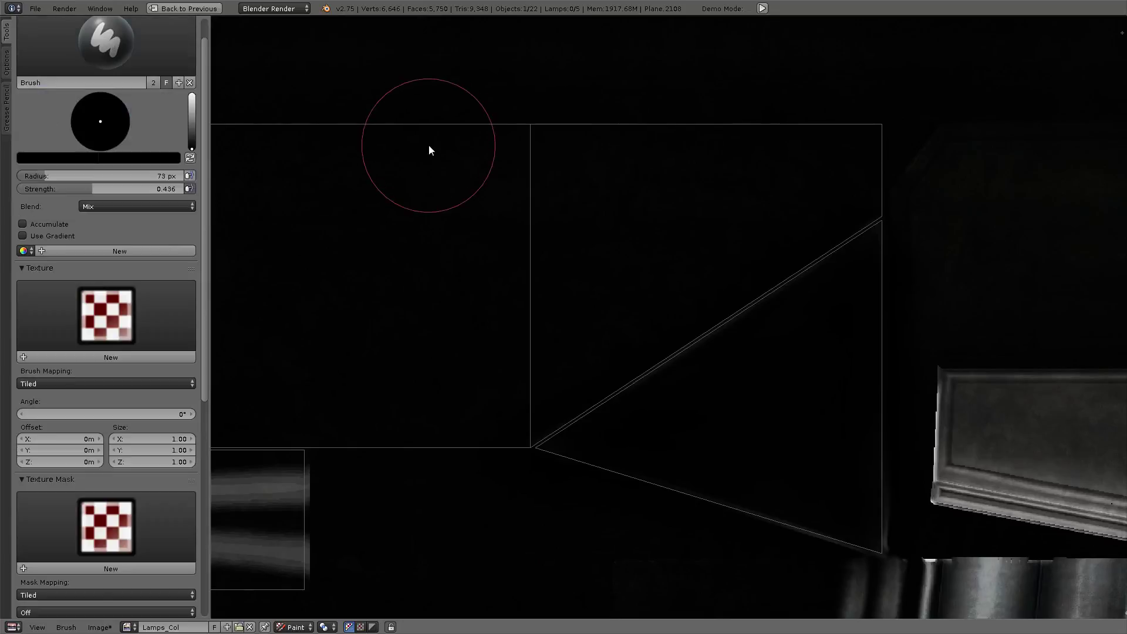
pyautogui.press('e')
pyautogui.click(406, 200)
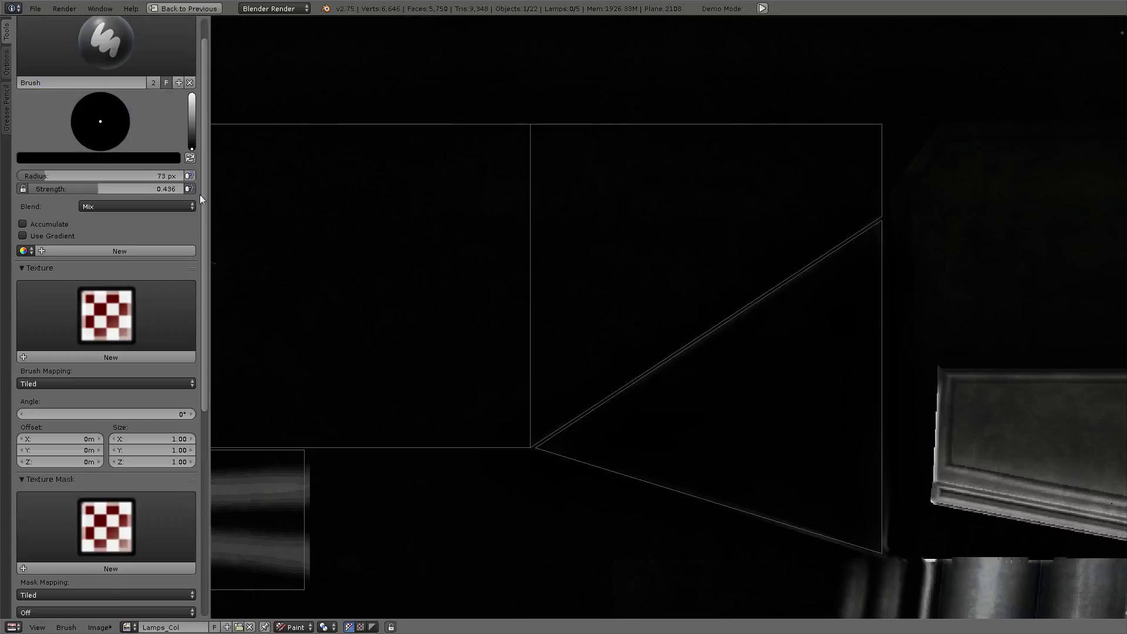
# - Type the brush radius down to a small 3 px size
pyautogui.click(34, 176)
pyautogui.write('8')
pyautogui.press('Return')
pyautogui.click(72, 176)
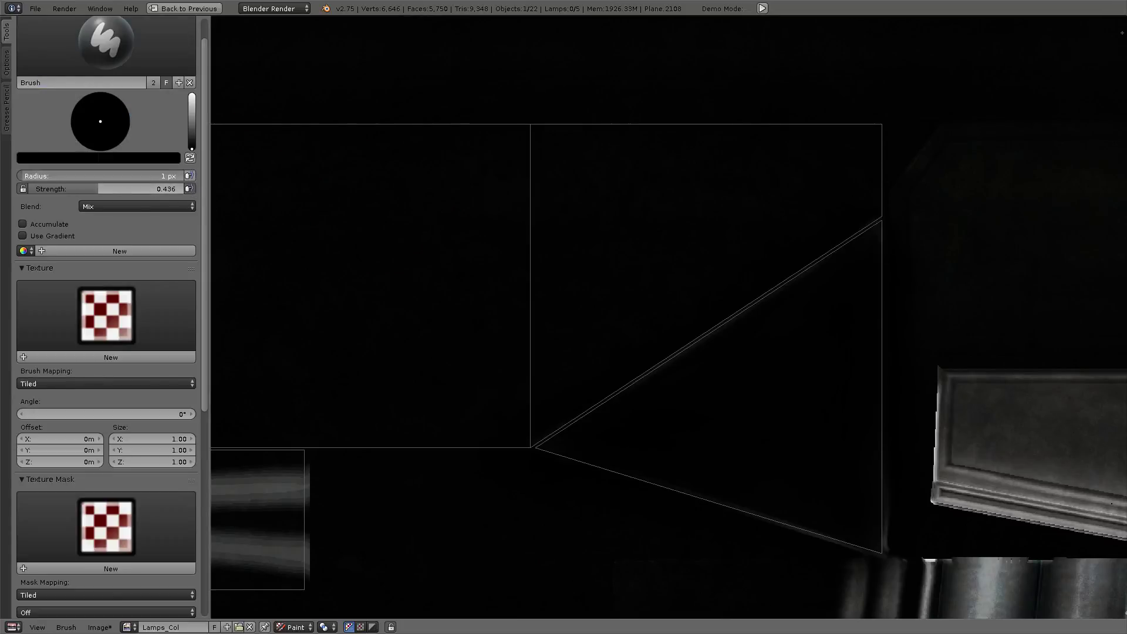
pyautogui.write('1')
pyautogui.press('Return')
pyautogui.click(93, 176)
pyautogui.write('10')
pyautogui.press('Return')
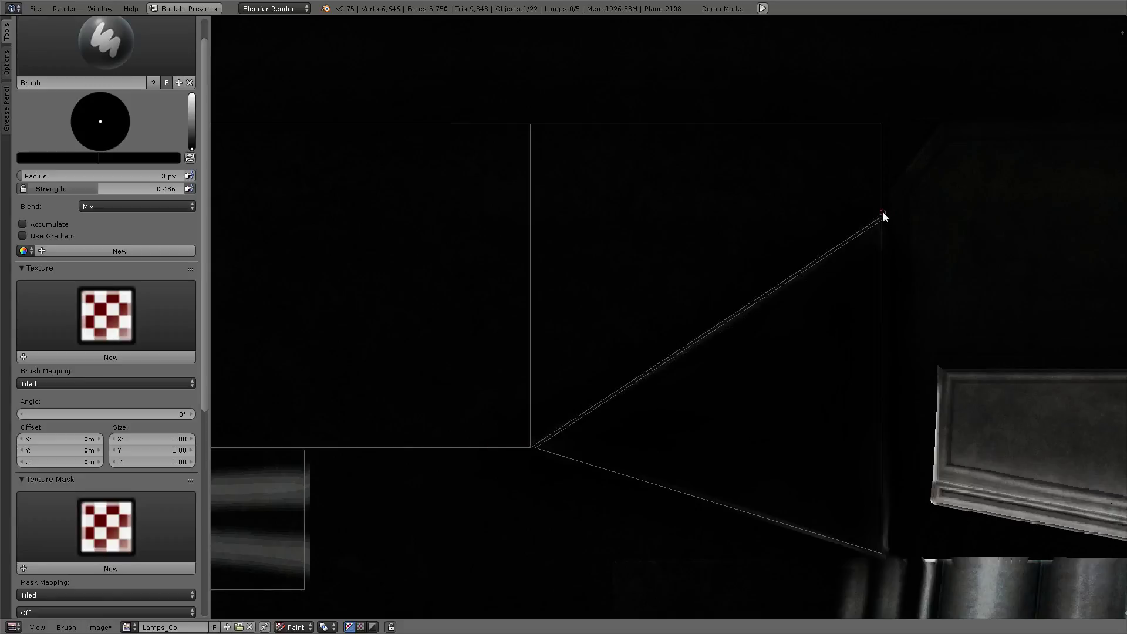
# - Set the colour to white and trace thin lines along the panel's left, top and right edges
pyautogui.moveTo(879, 246); pyautogui.dragTo(883, 212)
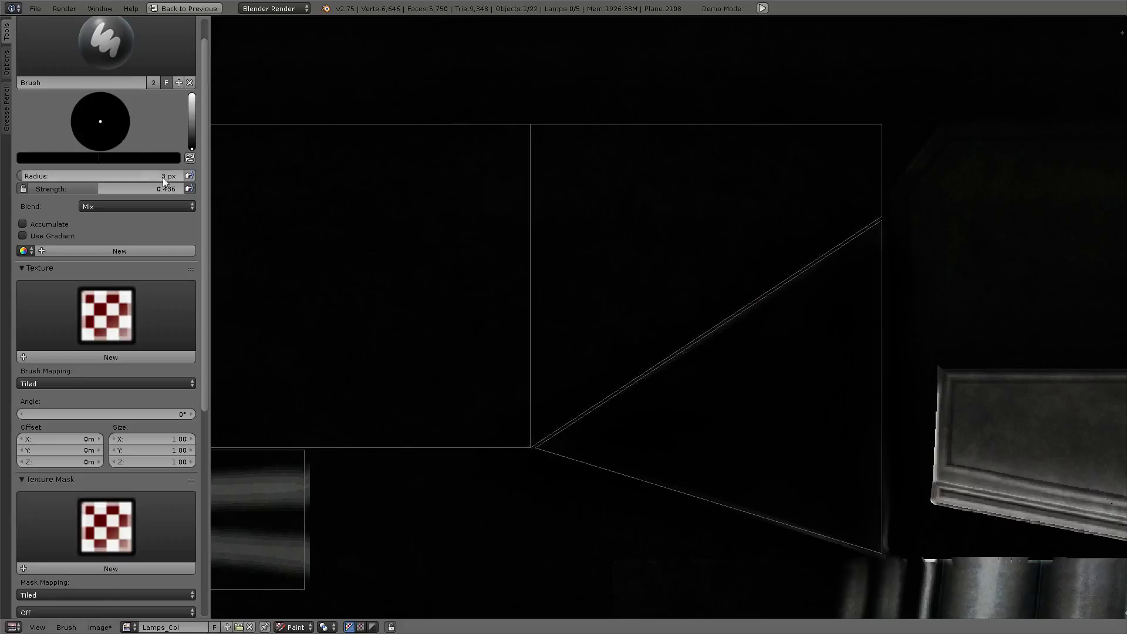
pyautogui.moveTo(191, 138); pyautogui.dragTo(191, 94)
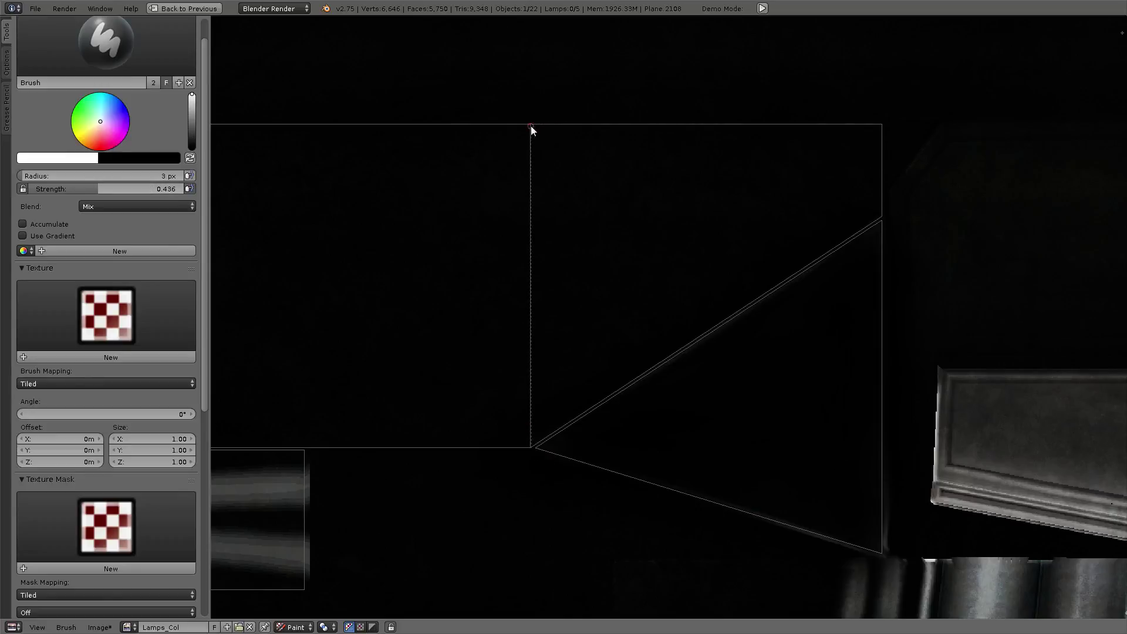
pyautogui.moveTo(534, 424)
pyautogui.mouseDown()
pyautogui.moveTo(531, 126)
pyautogui.moveTo(882, 125)
pyautogui.moveTo(886, 216)
pyautogui.moveTo(531, 449)
pyautogui.moveTo(558, 309)
pyautogui.moveTo(540, 118)
pyautogui.moveTo(531, 125)
pyautogui.mouseUp()
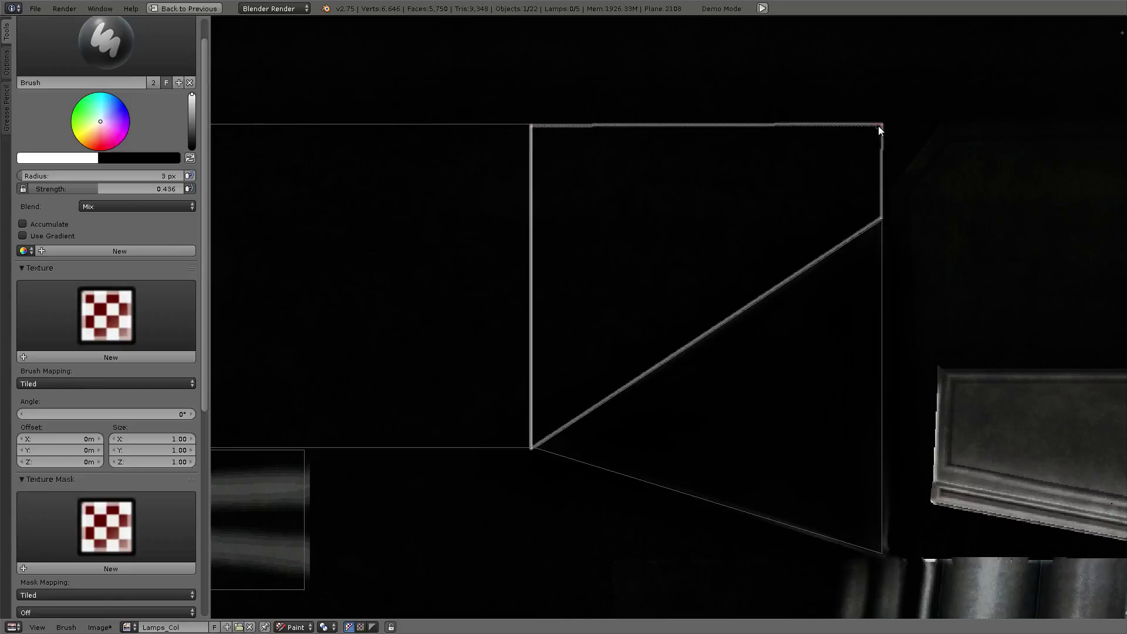
pyautogui.moveTo(879, 124); pyautogui.dragTo(883, 129)
pyautogui.moveTo(881, 218); pyautogui.dragTo(530, 448)
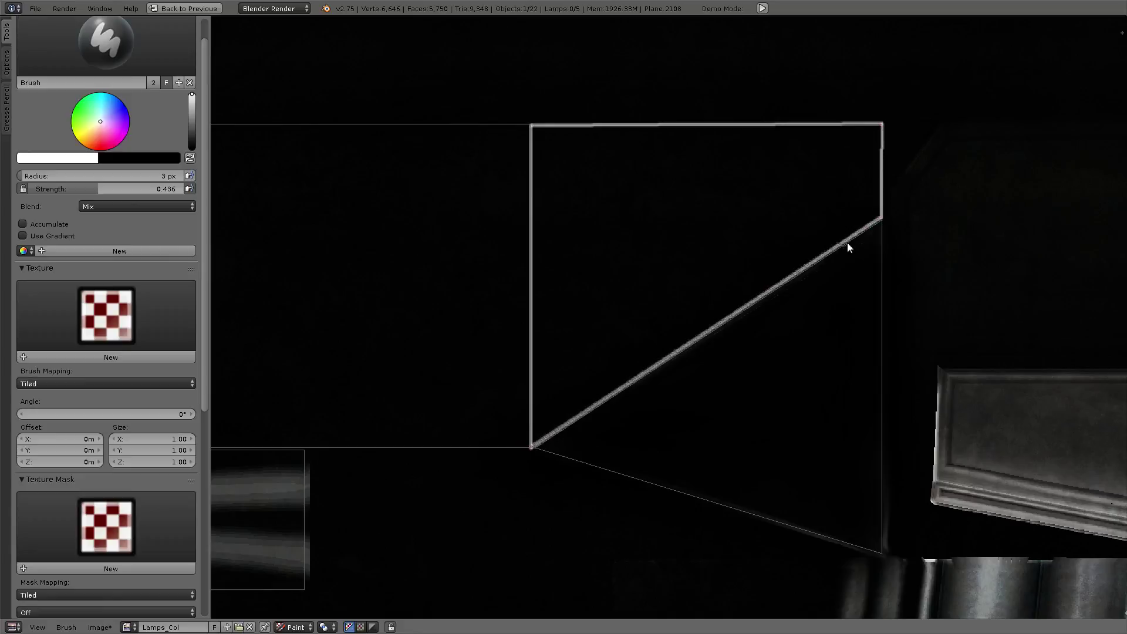
pyautogui.moveTo(882, 220)
pyautogui.mouseDown()
pyautogui.moveTo(879, 552)
pyautogui.moveTo(534, 445)
pyautogui.mouseUp()
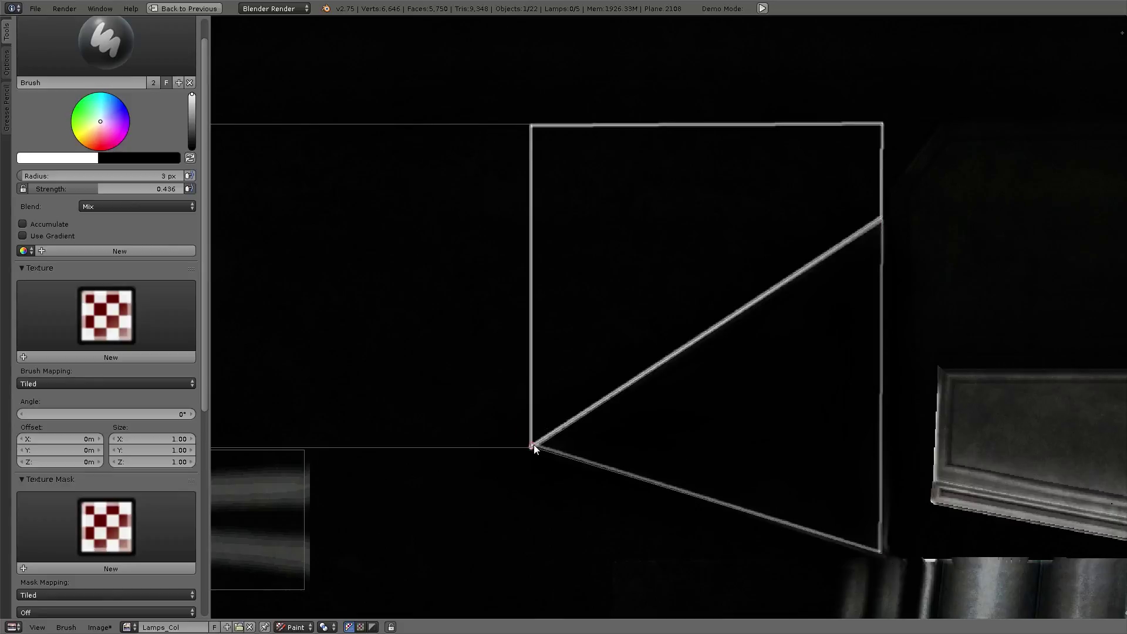
# - Brighten the diagonal, bottom and right edge lines of the triangle panel
pyautogui.moveTo(792, 279)
pyautogui.mouseDown()
pyautogui.moveTo(881, 223)
pyautogui.moveTo(880, 550)
pyautogui.mouseUp()
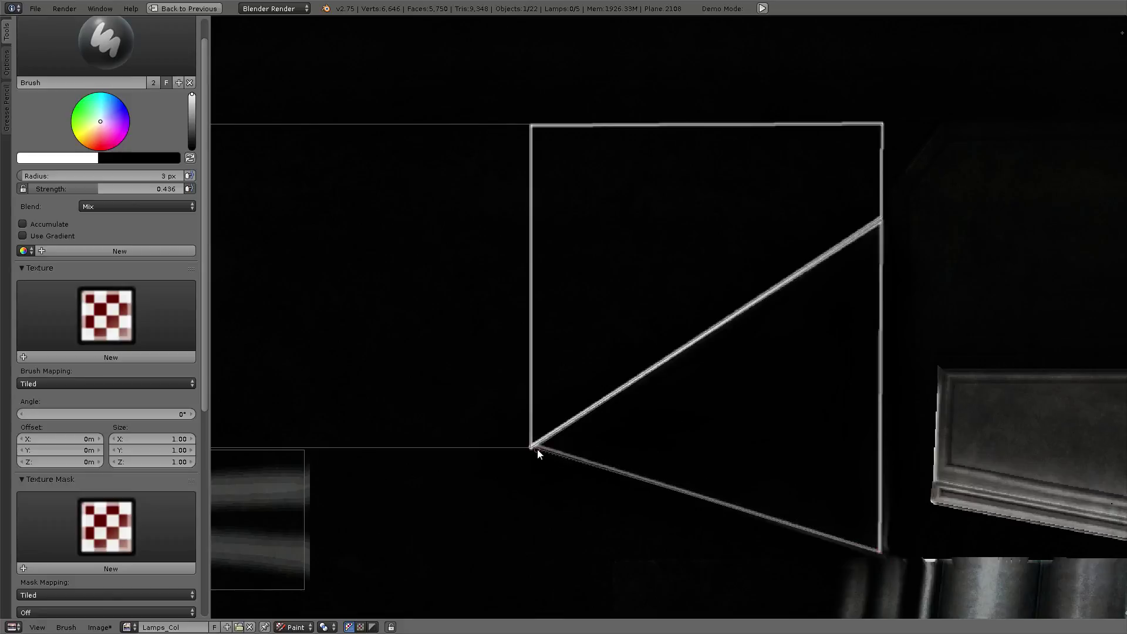
pyautogui.moveTo(537, 449); pyautogui.dragTo(533, 446)
pyautogui.moveTo(881, 223); pyautogui.dragTo(533, 446)
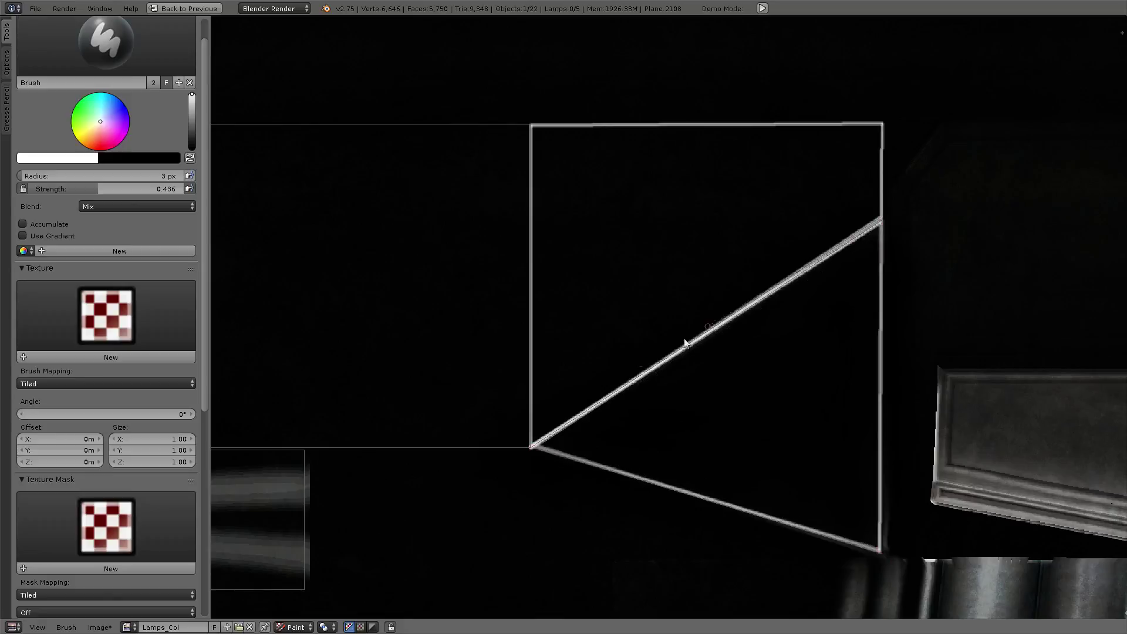
pyautogui.moveTo(685, 342); pyautogui.dragTo(532, 449)
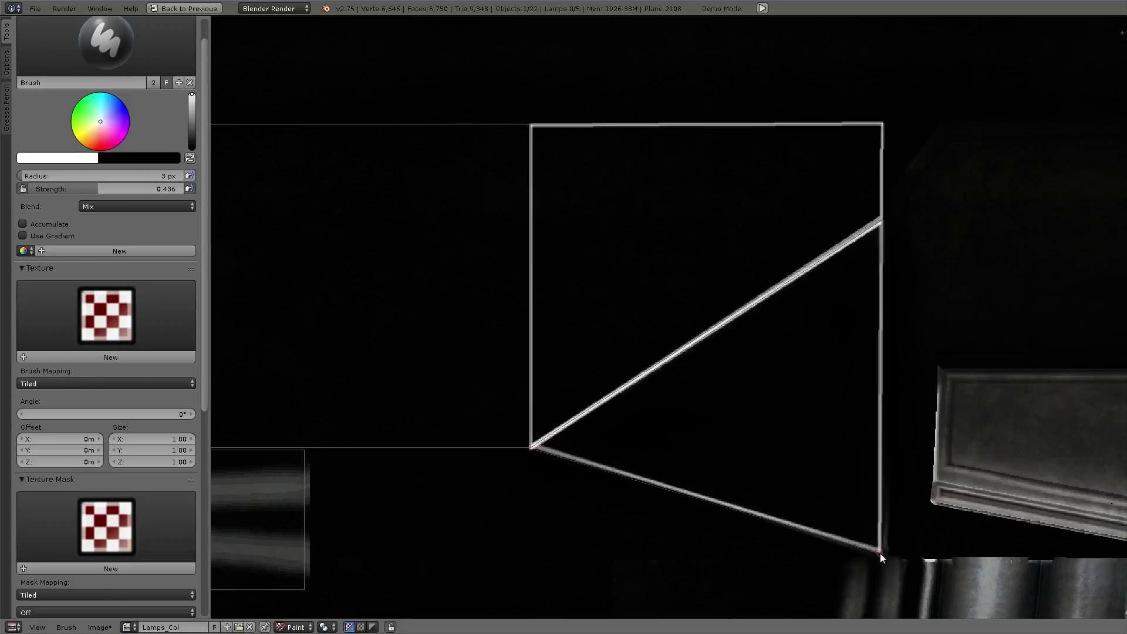
pyautogui.moveTo(883, 552); pyautogui.dragTo(882, 551)
pyautogui.moveTo(878, 219); pyautogui.dragTo(879, 220)
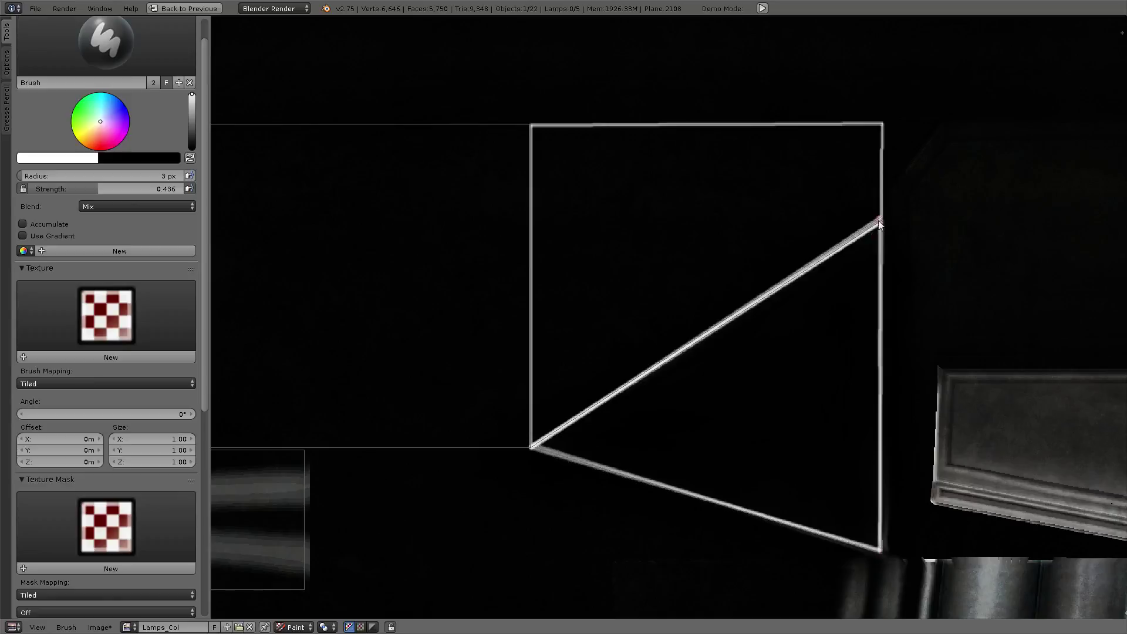
pyautogui.scroll(-3, 649, 290)
pyautogui.scroll(1, 637, 307)
pyautogui.scroll(3, 587, 270)
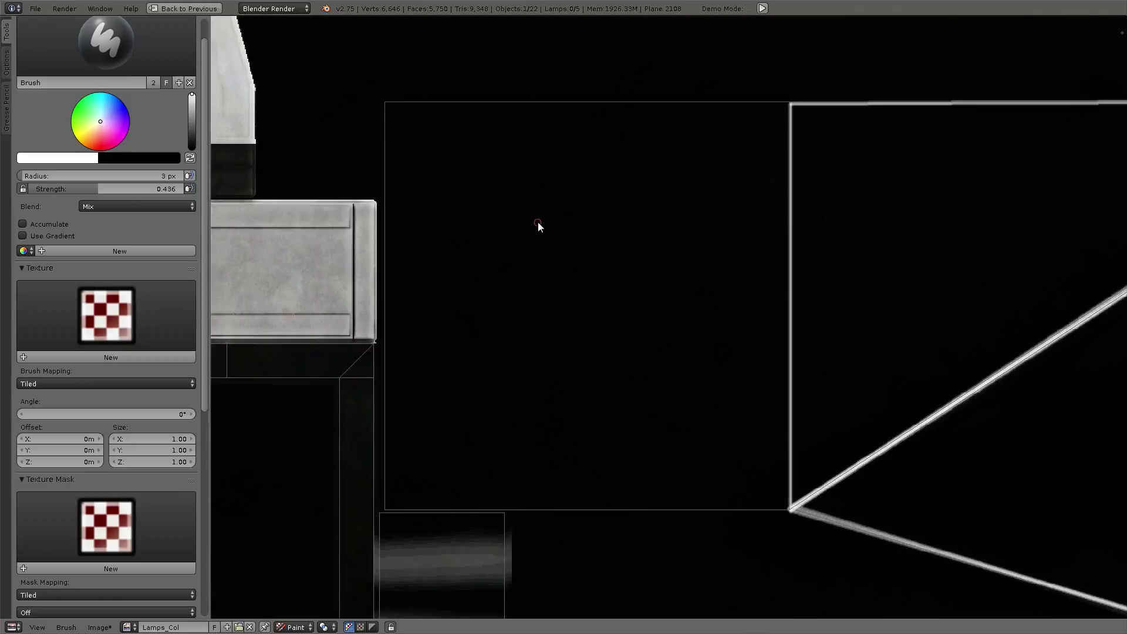
# - Set the brush radius to 12 px and paint highlights along the square's left and bottom edges
pyautogui.click(558, 225)
pyautogui.moveTo(392, 498); pyautogui.dragTo(790, 508)
pyautogui.moveTo(790, 507)
pyautogui.mouseDown()
pyautogui.moveTo(791, 105)
pyautogui.moveTo(391, 104)
pyautogui.mouseUp()
pyautogui.scroll(-2, 649, 357)
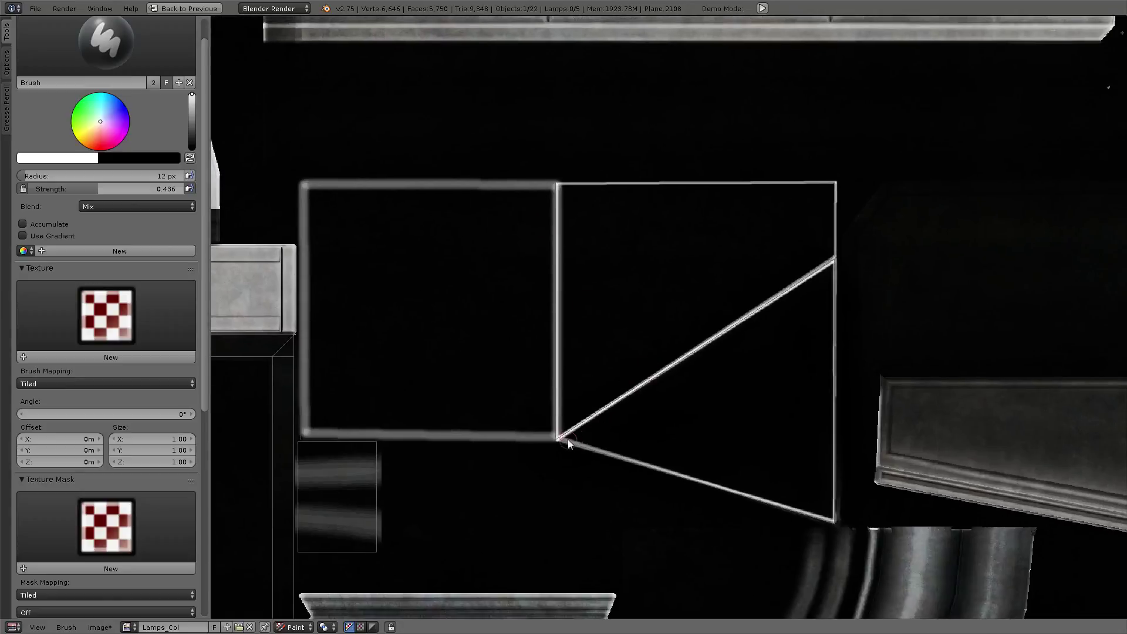
# - Retrace the triangle's diagonal and right edges with thicker highlight lines, then return to the 3D view
pyautogui.moveTo(568, 439)
pyautogui.mouseDown()
pyautogui.moveTo(830, 256)
pyautogui.moveTo(834, 186)
pyautogui.moveTo(551, 186)
pyautogui.mouseUp()
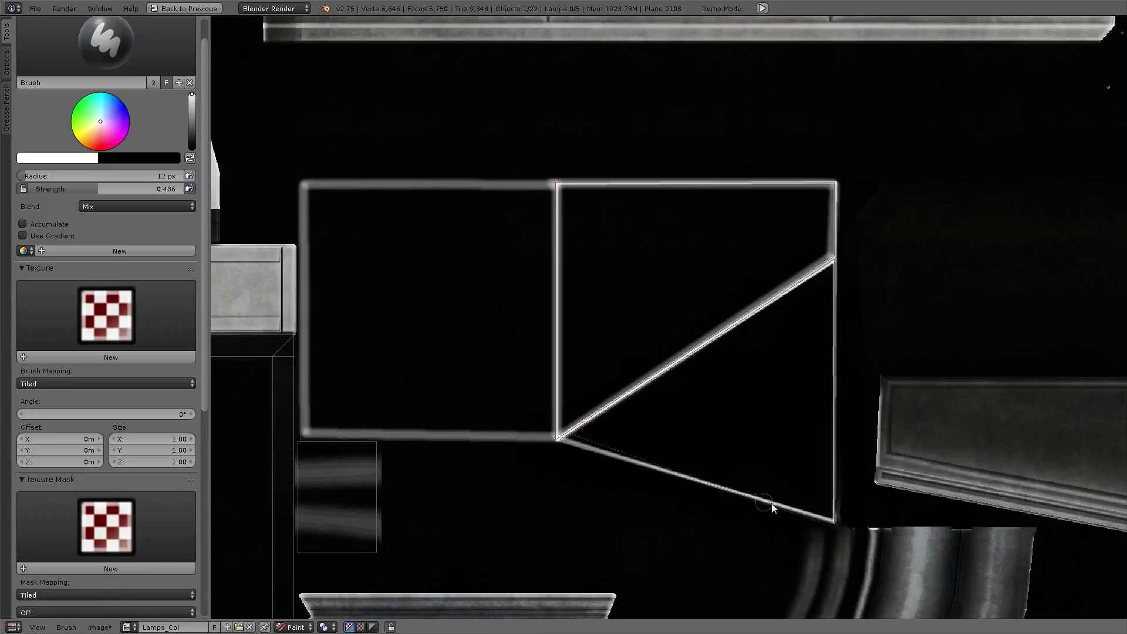
pyautogui.moveTo(572, 434); pyautogui.dragTo(834, 516)
pyautogui.moveTo(834, 515); pyautogui.dragTo(829, 353)
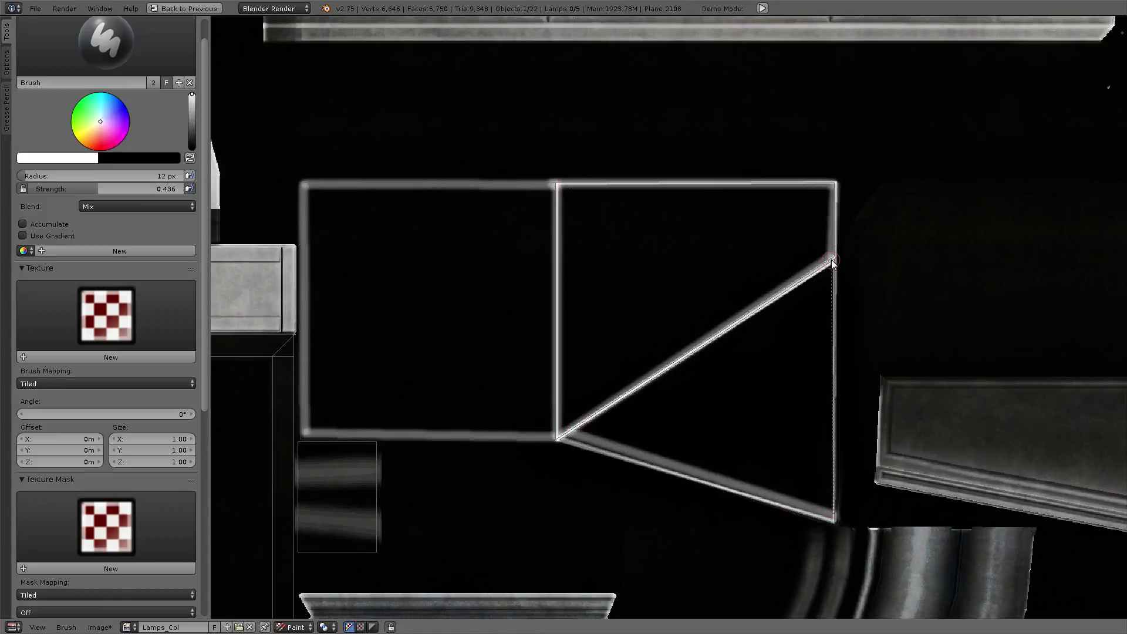
pyautogui.moveTo(834, 270); pyautogui.dragTo(833, 259)
pyautogui.moveTo(795, 505); pyautogui.dragTo(837, 518)
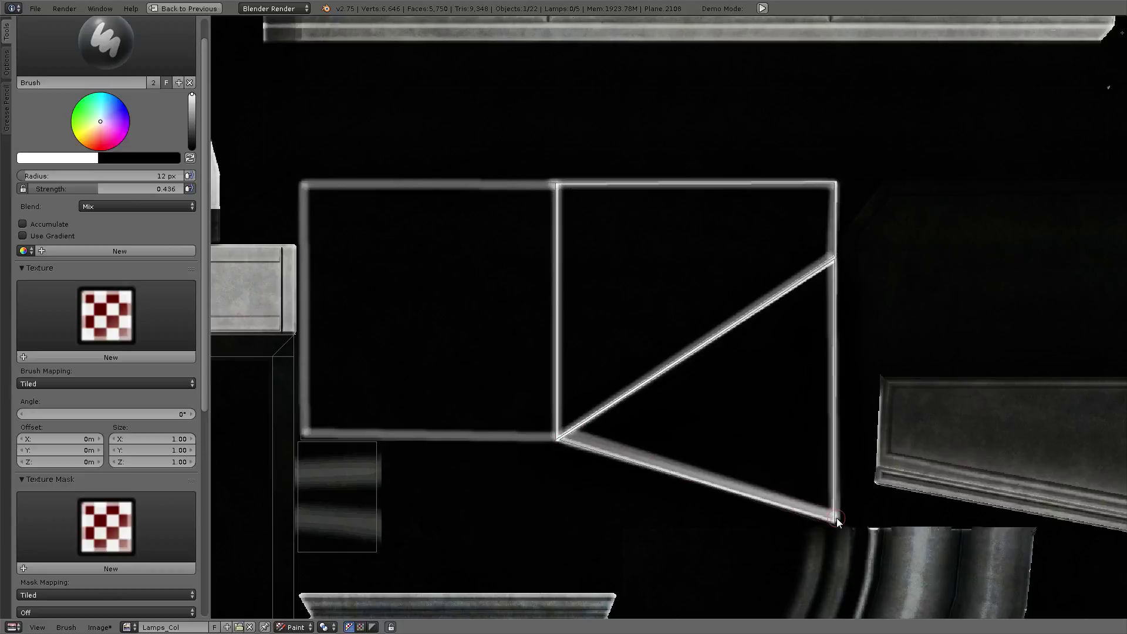
pyautogui.scroll(-3, 700, 242)
pyautogui.hotkey('shift', 'F5')
# - Paint highlight lines on the 3D lamp box up to the frame corner and along its vertical edge
pyautogui.moveTo(435, 199)
pyautogui.mouseDown(button='middle')
pyautogui.moveTo(517, 228)
pyautogui.moveTo(670, 223)
pyautogui.moveTo(757, 315)
pyautogui.moveTo(659, 254)
pyautogui.moveTo(541, 393)
pyautogui.mouseUp(button='middle')
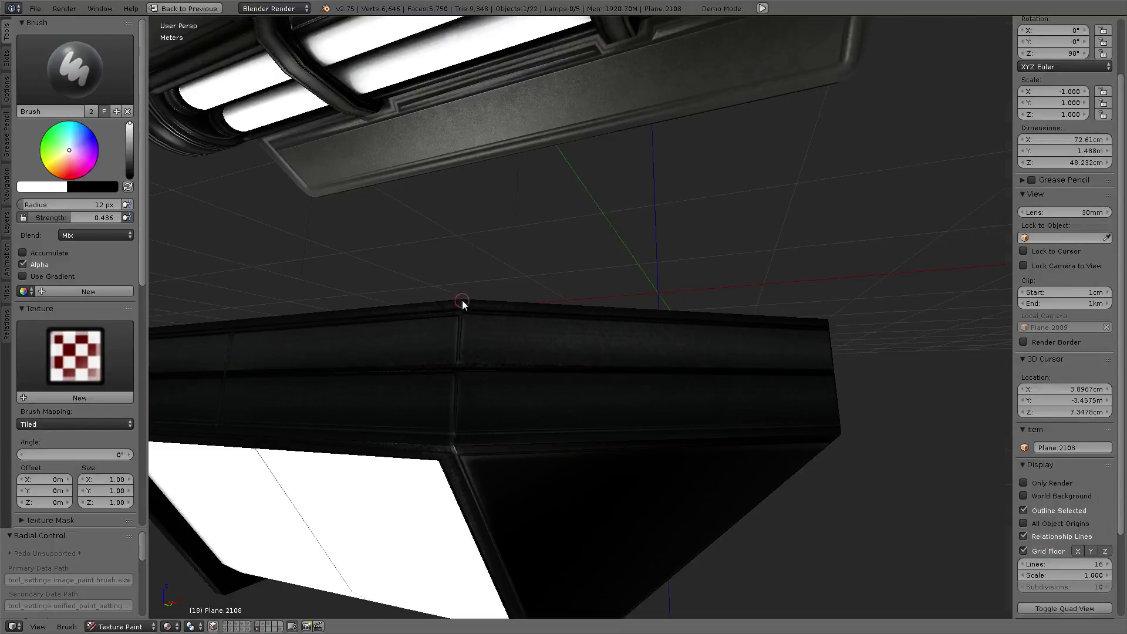
pyautogui.moveTo(462, 299); pyautogui.dragTo(382, 309, button='middle')
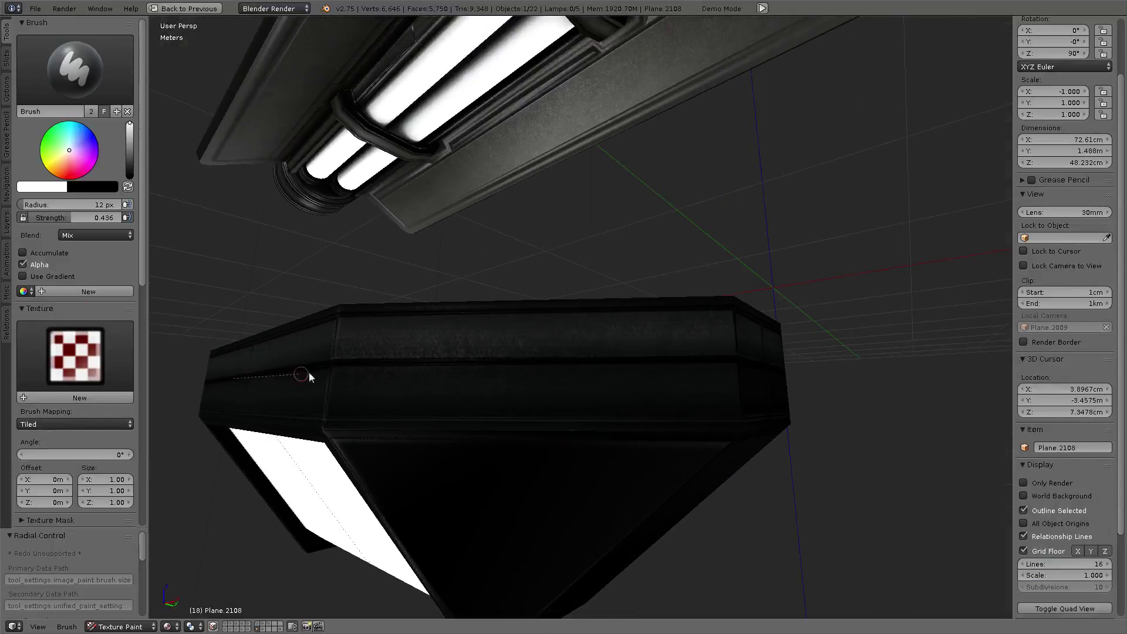
pyautogui.moveTo(309, 373); pyautogui.dragTo(338, 360)
pyautogui.moveTo(737, 364); pyautogui.dragTo(342, 363, button='middle')
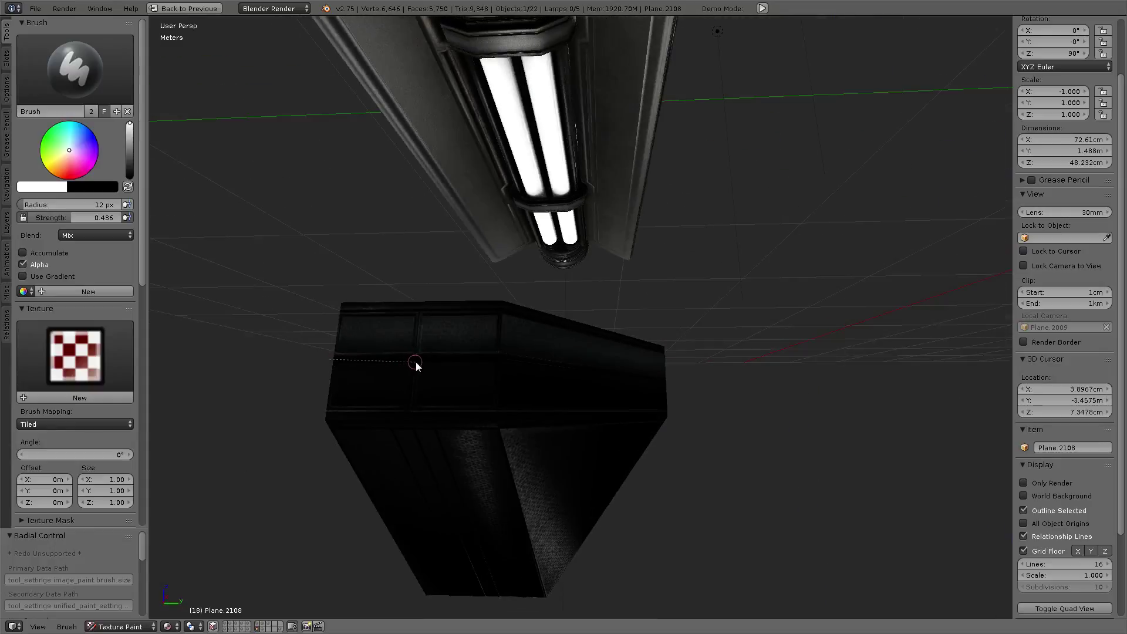
pyautogui.moveTo(411, 408)
pyautogui.mouseDown(button='middle')
pyautogui.moveTo(460, 418)
pyautogui.moveTo(541, 475)
pyautogui.mouseUp(button='middle')
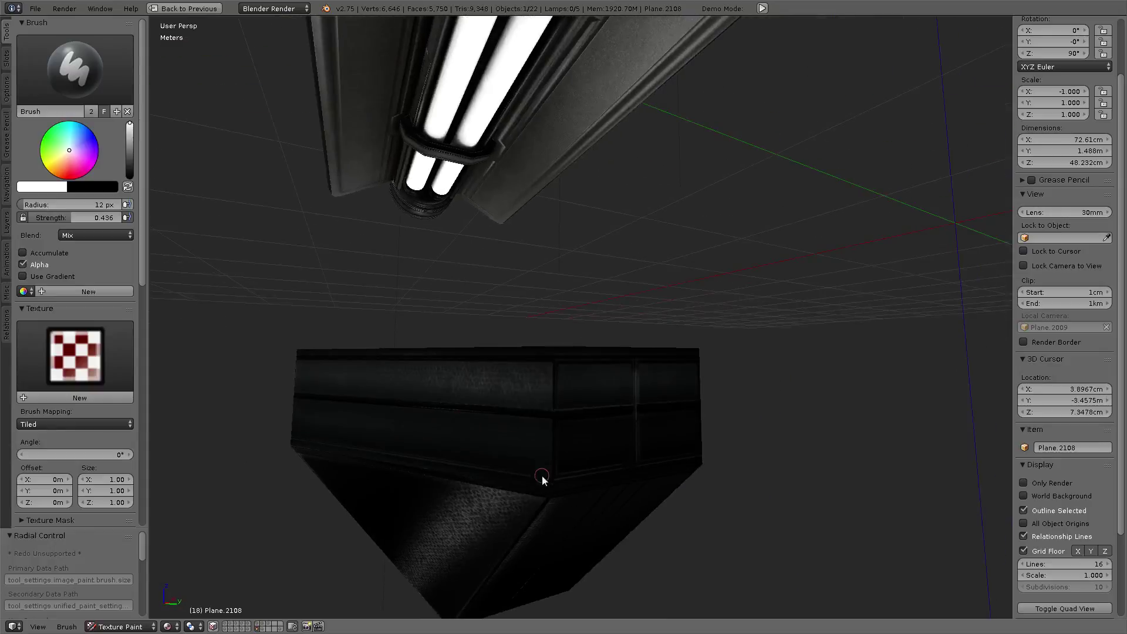
pyautogui.moveTo(557, 357); pyautogui.dragTo(633, 359)
pyautogui.moveTo(635, 471); pyautogui.dragTo(636, 474)
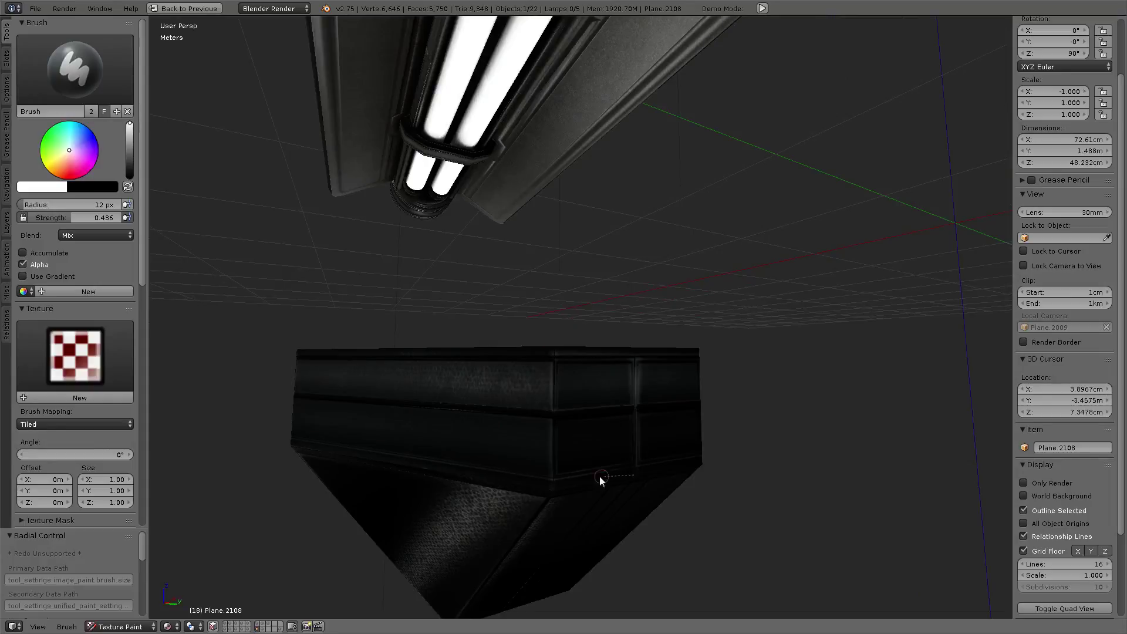
pyautogui.moveTo(559, 486); pyautogui.dragTo(417, 425, button='middle')
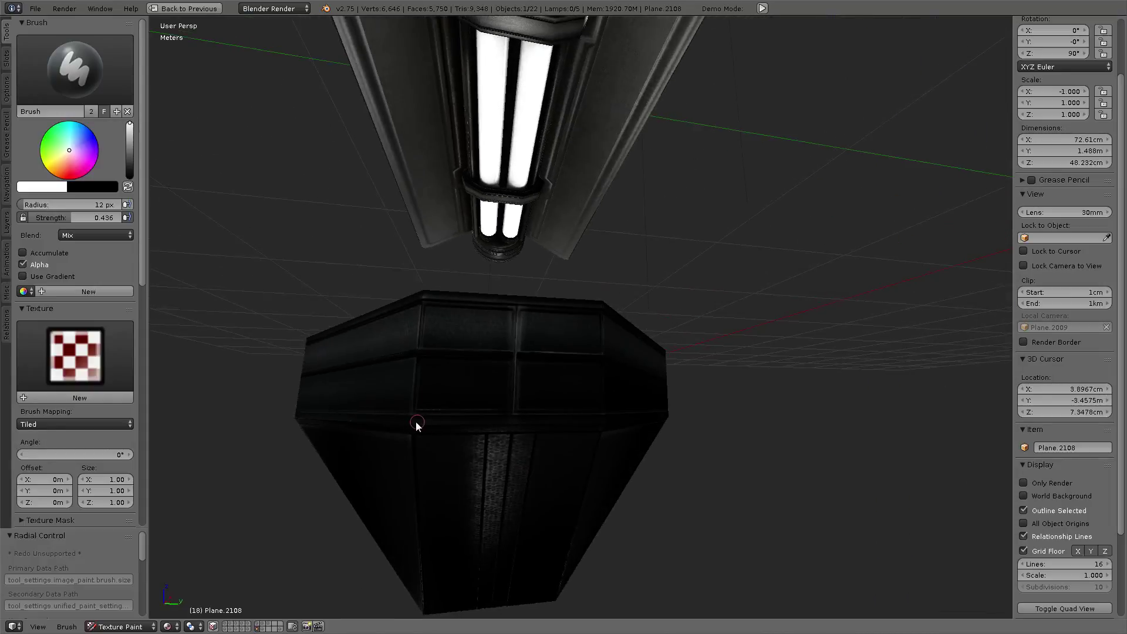
pyautogui.moveTo(511, 425); pyautogui.dragTo(509, 418)
# - Paint highlights along the box's lower edge and down its corner edges, orbiting between strokes
pyautogui.moveTo(509, 418); pyautogui.dragTo(783, 446, button='middle')
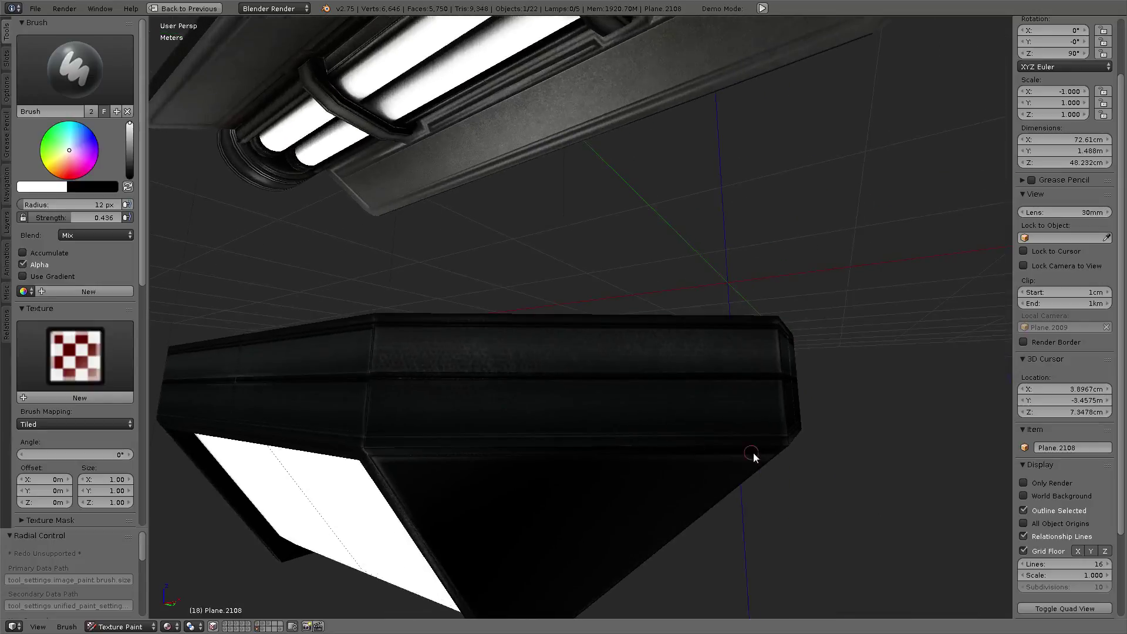
pyautogui.moveTo(783, 447)
pyautogui.mouseDown()
pyautogui.moveTo(355, 445)
pyautogui.moveTo(783, 449)
pyautogui.mouseUp()
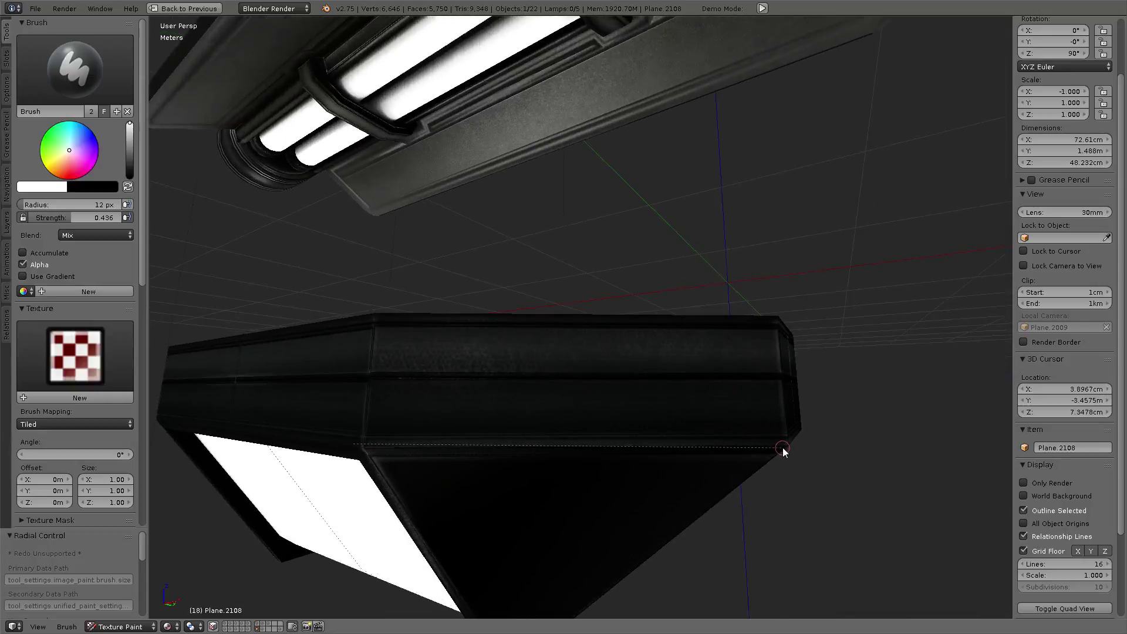
pyautogui.moveTo(785, 448); pyautogui.dragTo(212, 384, button='middle')
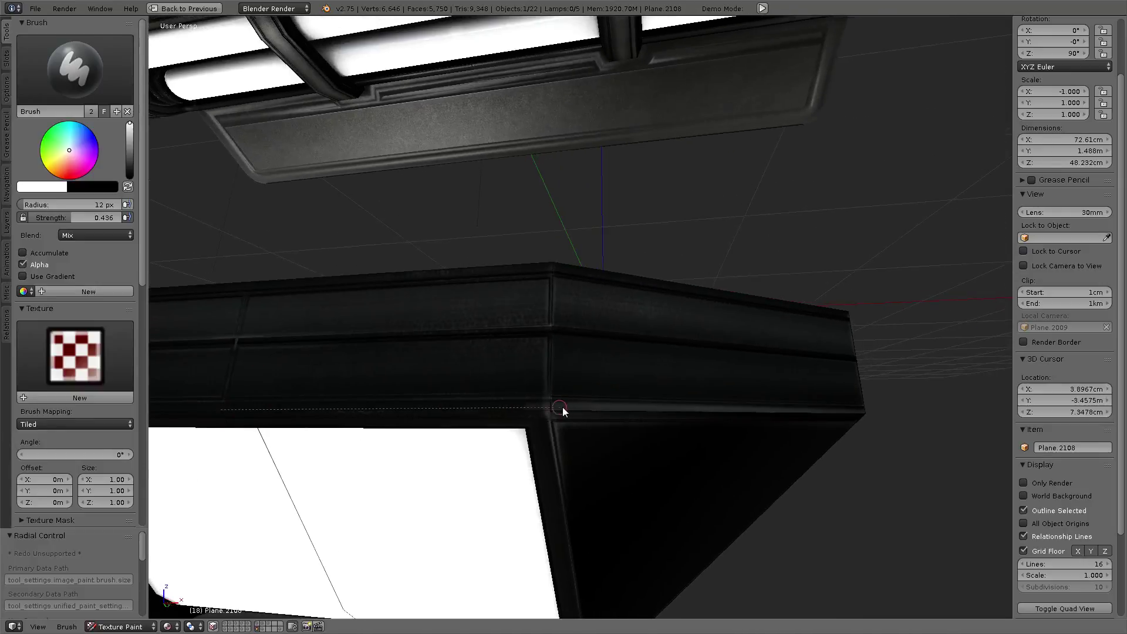
pyautogui.moveTo(563, 407); pyautogui.dragTo(224, 412)
pyautogui.moveTo(541, 409); pyautogui.dragTo(543, 410)
pyautogui.moveTo(566, 403)
pyautogui.mouseDown(button='middle')
pyautogui.moveTo(523, 259)
pyautogui.moveTo(650, 306)
pyautogui.moveTo(689, 224)
pyautogui.moveTo(757, 143)
pyautogui.moveTo(746, 125)
pyautogui.mouseUp(button='middle')
pyautogui.moveTo(535, 517); pyautogui.dragTo(513, 567)
pyautogui.moveTo(649, 417); pyautogui.dragTo(649, 389, button='middle')
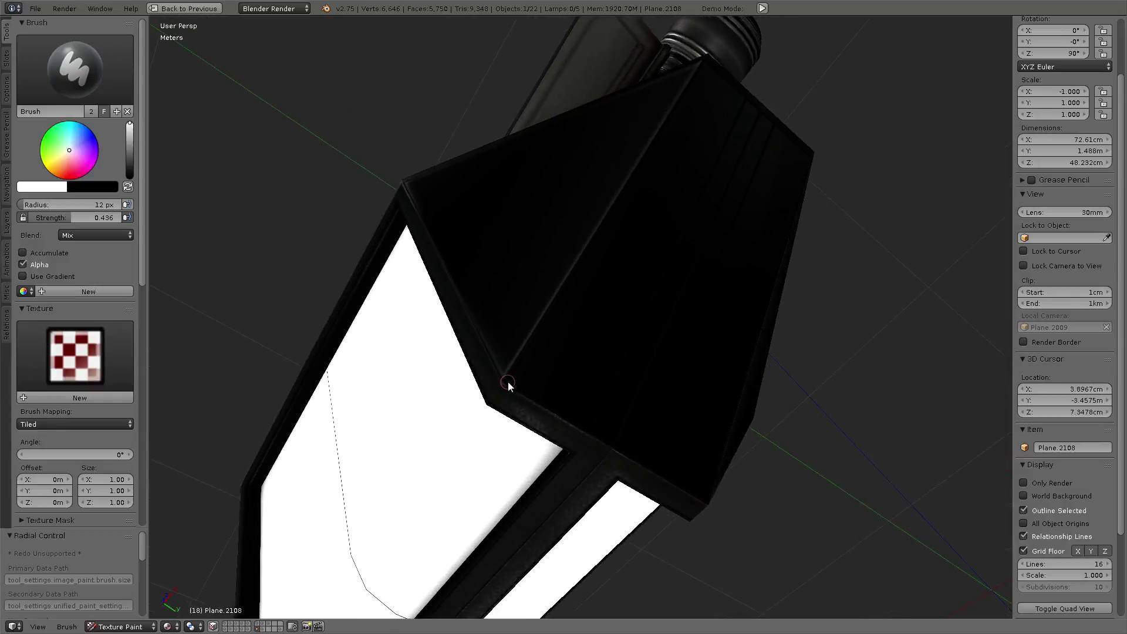
pyautogui.moveTo(683, 481); pyautogui.dragTo(676, 488)
pyautogui.moveTo(676, 487)
pyautogui.mouseDown(button='middle')
pyautogui.moveTo(674, 386)
pyautogui.moveTo(705, 366)
pyautogui.moveTo(548, 391)
pyautogui.moveTo(605, 417)
pyautogui.mouseUp(button='middle')
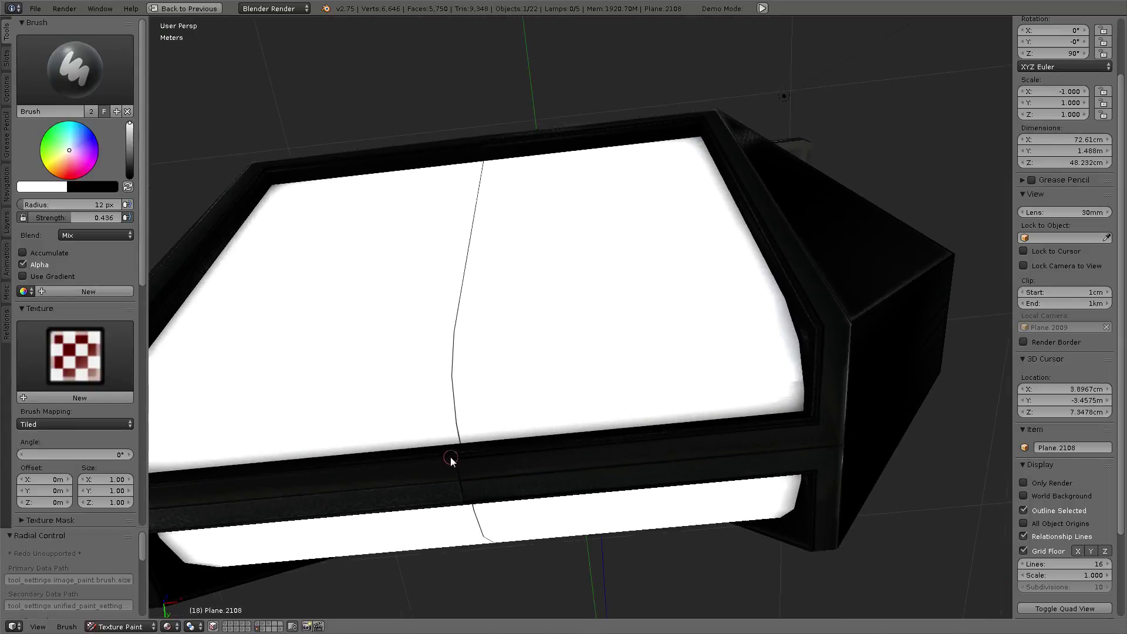
# - Set brush strength 0.229 and radius 29 px, then paint soft highlights along the frame's inner edges
pyautogui.moveTo(449, 461)
pyautogui.mouseDown()
pyautogui.moveTo(778, 445)
pyautogui.moveTo(821, 430)
pyautogui.moveTo(829, 332)
pyautogui.mouseUp()
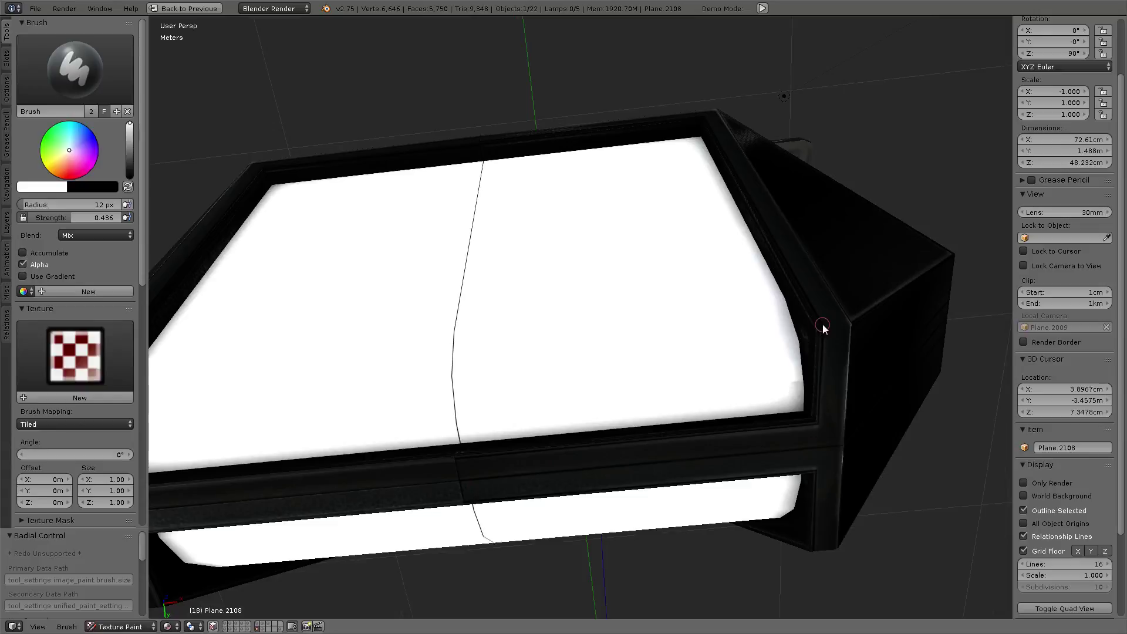
pyautogui.moveTo(73, 218); pyautogui.dragTo(54, 217)
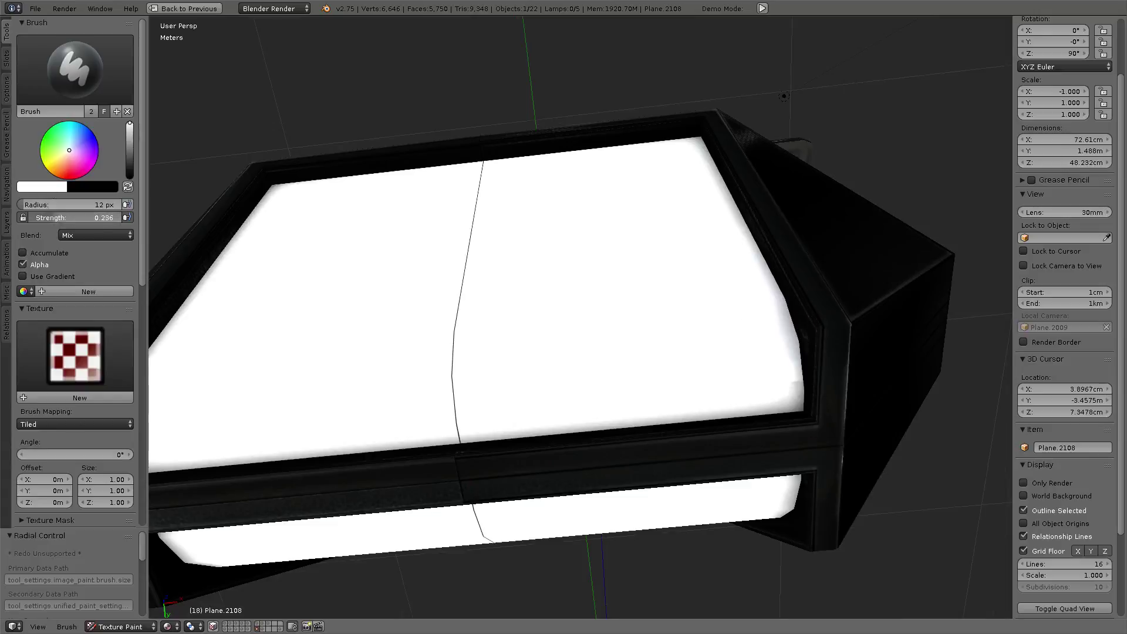
pyautogui.press('f')
pyautogui.click(463, 456)
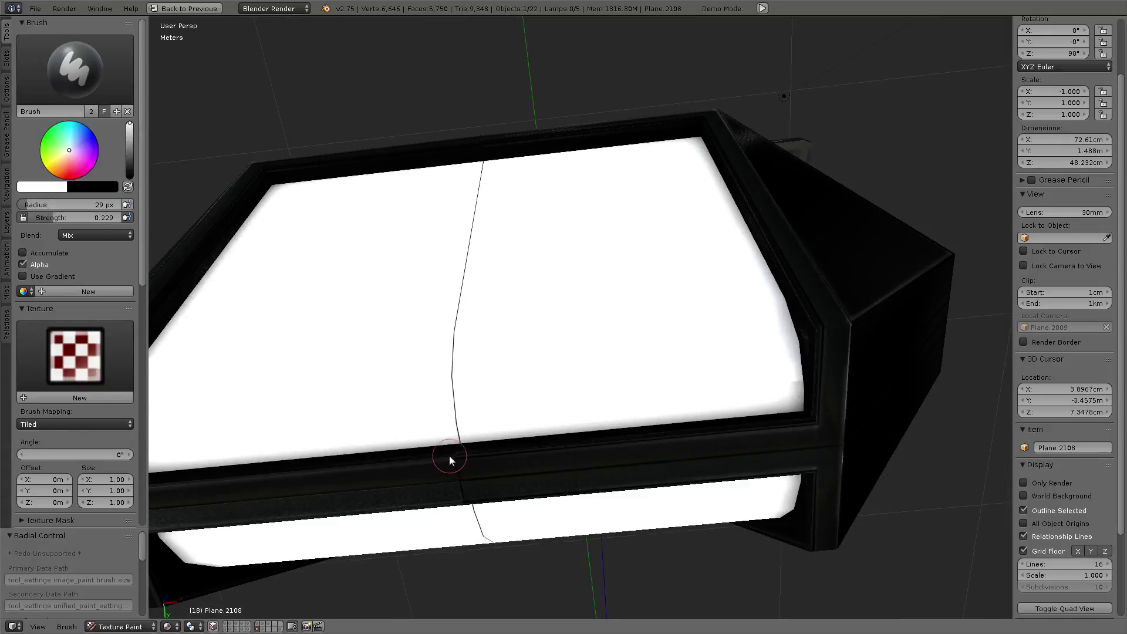
pyautogui.moveTo(813, 428); pyautogui.dragTo(819, 429)
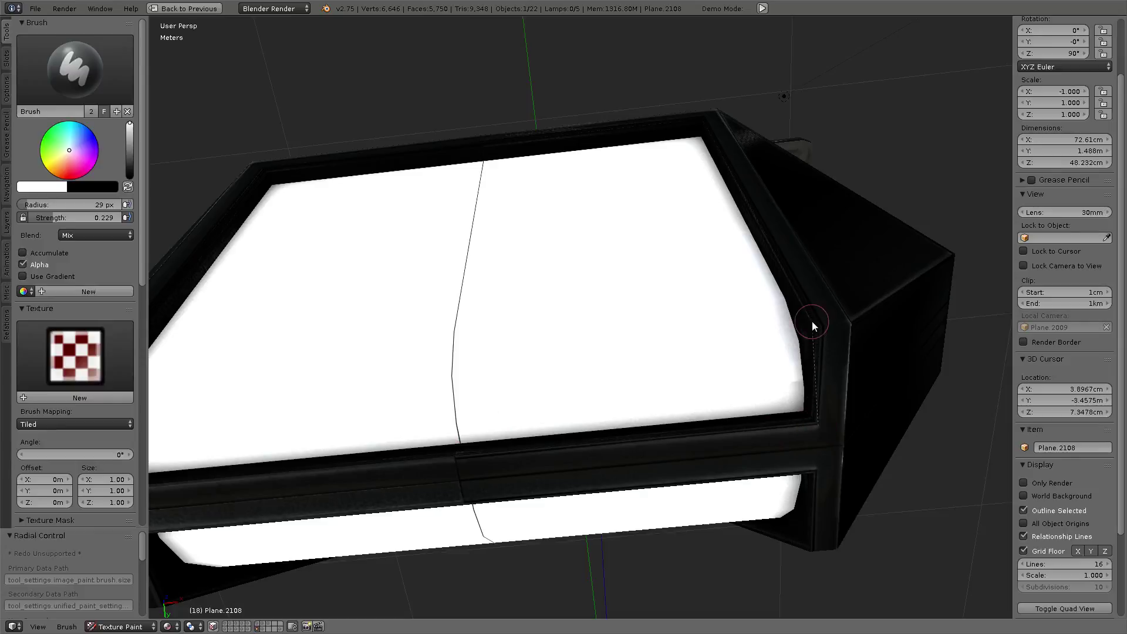
pyautogui.moveTo(812, 322); pyautogui.dragTo(822, 321)
pyautogui.moveTo(841, 446)
pyautogui.mouseDown(button='middle')
pyautogui.moveTo(818, 342)
pyautogui.moveTo(837, 375)
pyautogui.mouseUp(button='middle')
pyautogui.moveTo(805, 582)
pyautogui.mouseDown()
pyautogui.moveTo(791, 270)
pyautogui.moveTo(505, 216)
pyautogui.mouseUp()
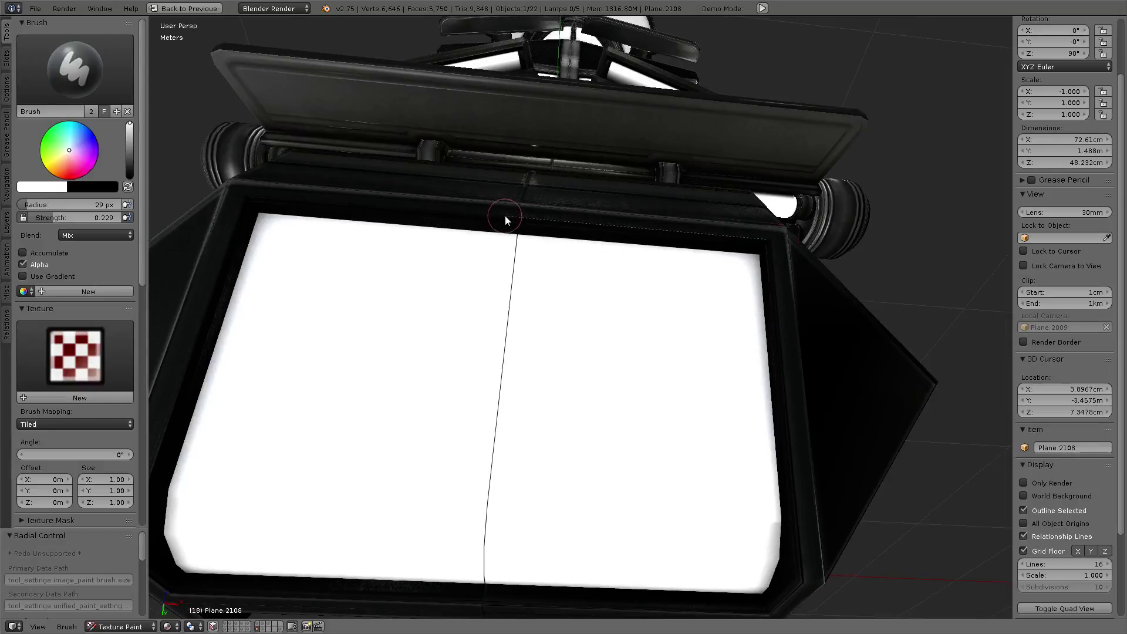
# - Orbit to the lamp's hexagonal end and paint faint lines down the end face
pyautogui.moveTo(771, 242)
pyautogui.mouseDown(button='middle')
pyautogui.moveTo(724, 231)
pyautogui.moveTo(678, 140)
pyautogui.mouseUp(button='middle')
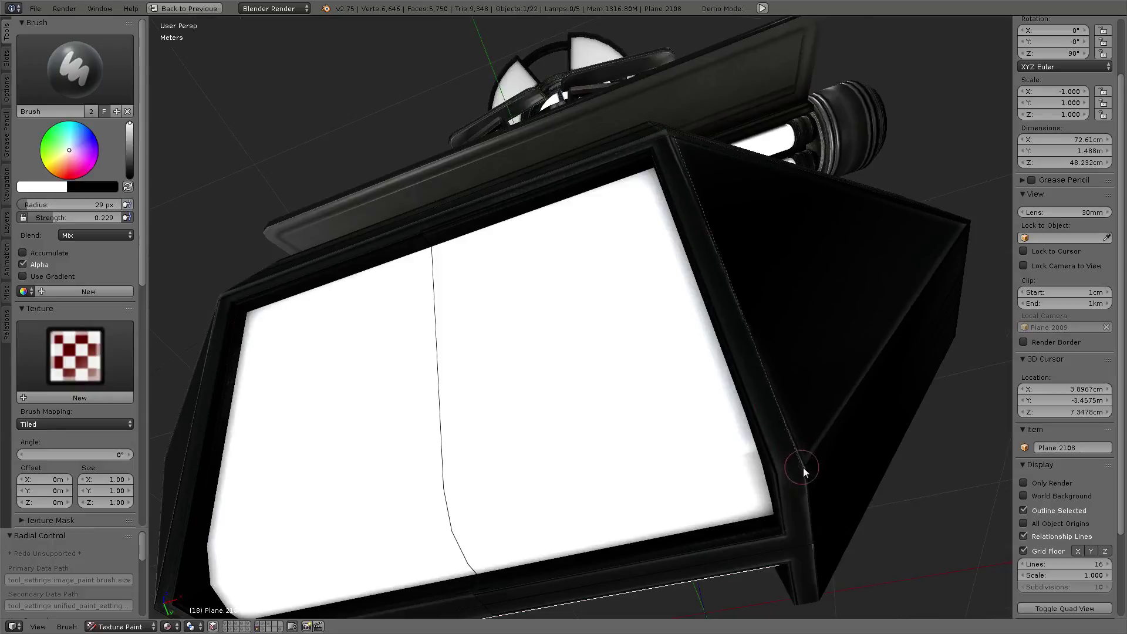
pyautogui.moveTo(805, 467); pyautogui.dragTo(524, 408, button='middle')
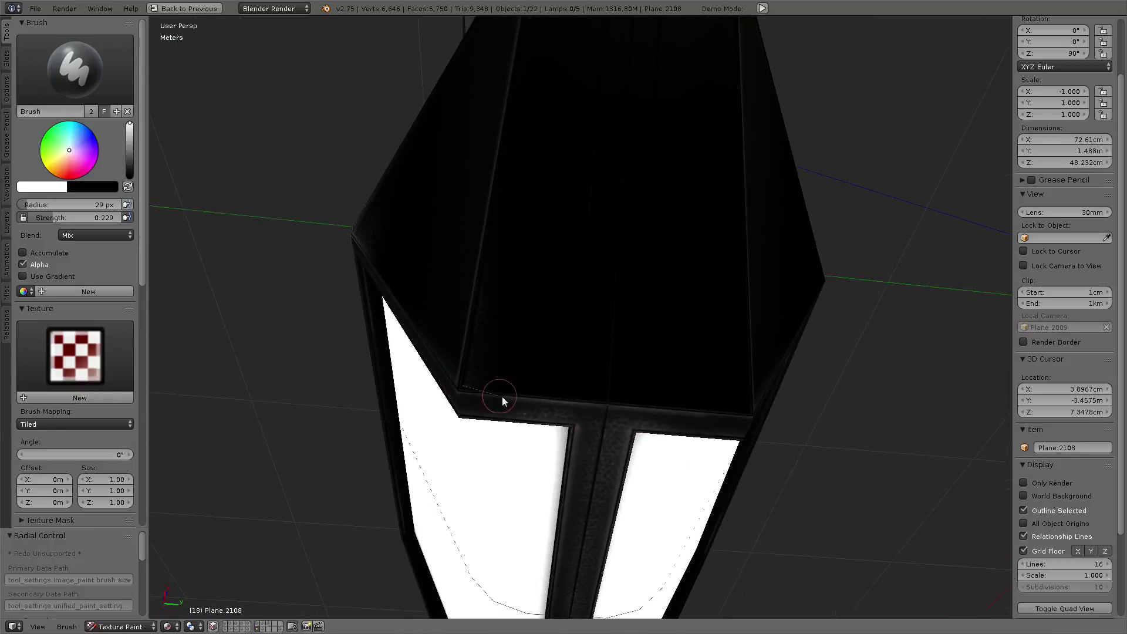
pyautogui.moveTo(596, 356); pyautogui.dragTo(598, 379, button='middle')
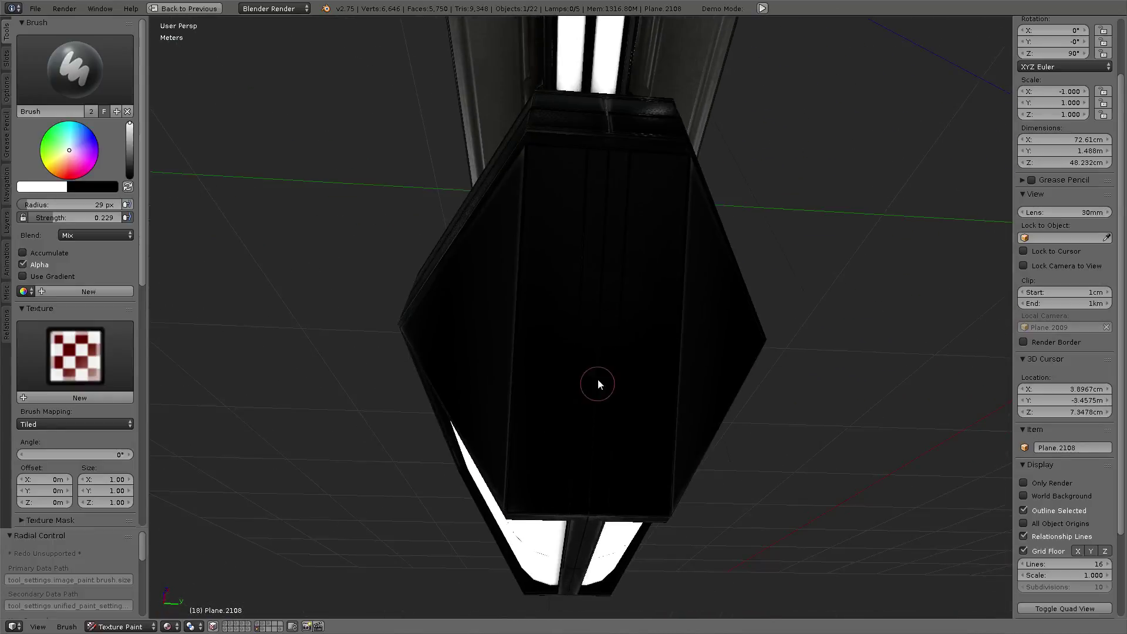
pyautogui.moveTo(604, 142); pyautogui.dragTo(597, 456)
pyautogui.moveTo(592, 515); pyautogui.dragTo(601, 415)
pyautogui.moveTo(612, 157); pyautogui.dragTo(583, 494)
pyautogui.moveTo(599, 153); pyautogui.dragTo(578, 508)
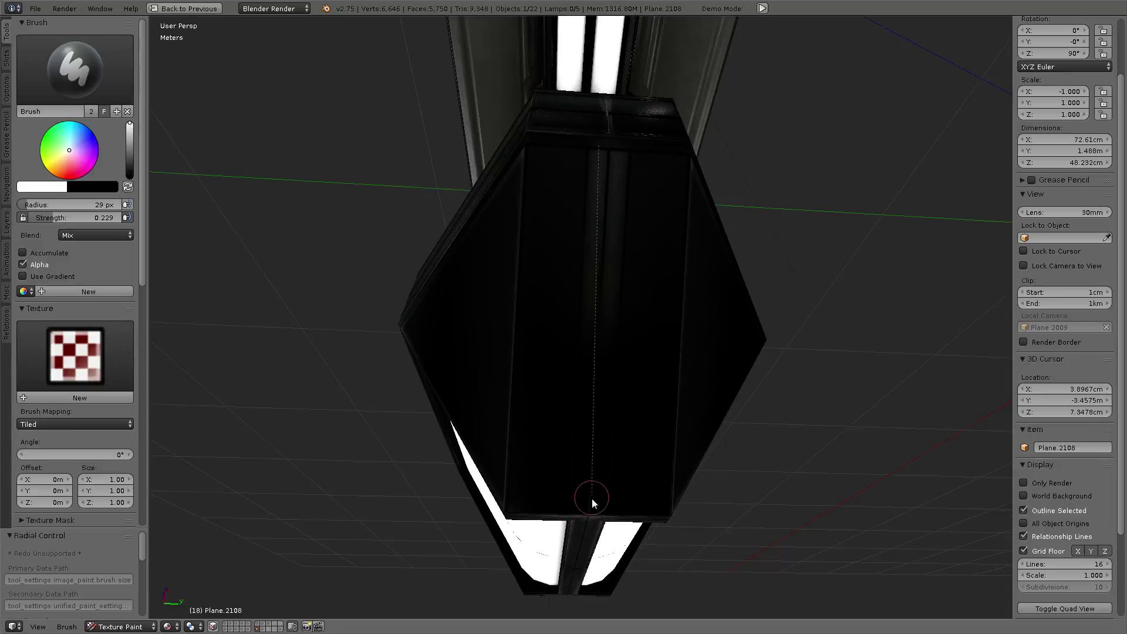
pyautogui.moveTo(579, 508); pyautogui.dragTo(621, 411, button='middle')
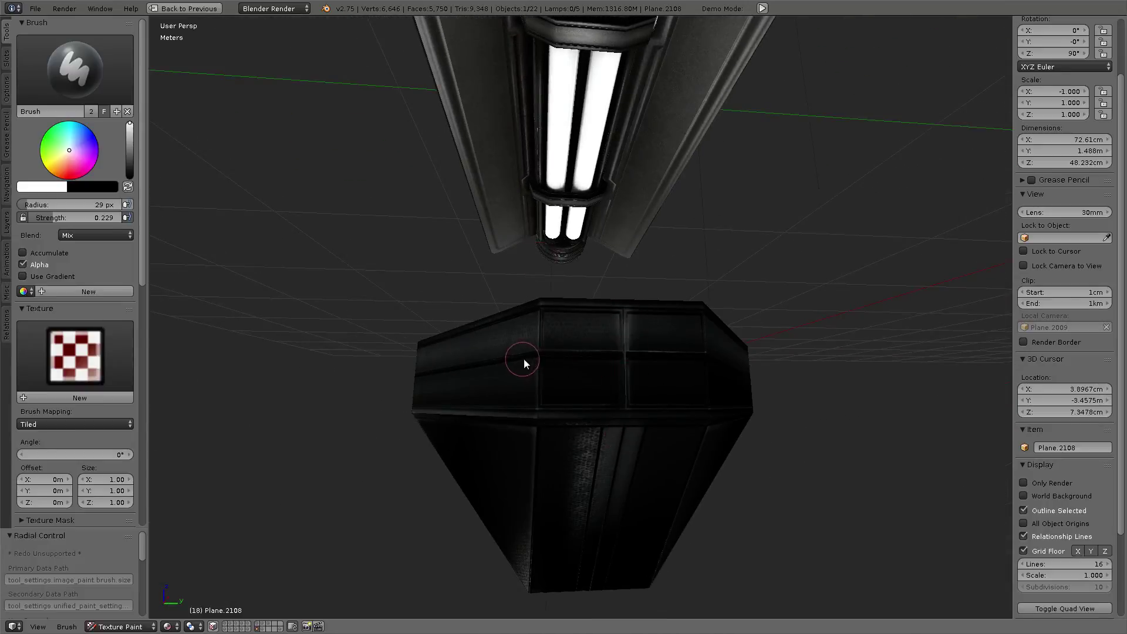
# - Set the brush to 56 px radius and 0.082 strength and paint two straight highlight lines on the housing
pyautogui.moveTo(682, 361); pyautogui.dragTo(374, 289, button='middle')
pyautogui.press('f')
pyautogui.click(651, 354)
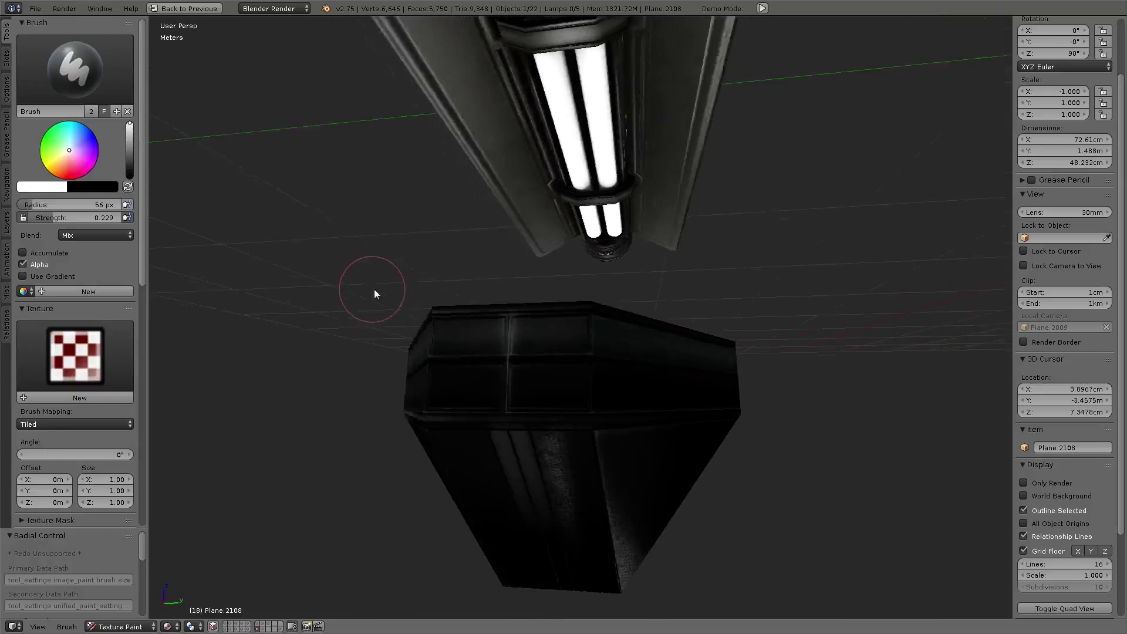
pyautogui.moveTo(71, 218); pyautogui.dragTo(55, 217)
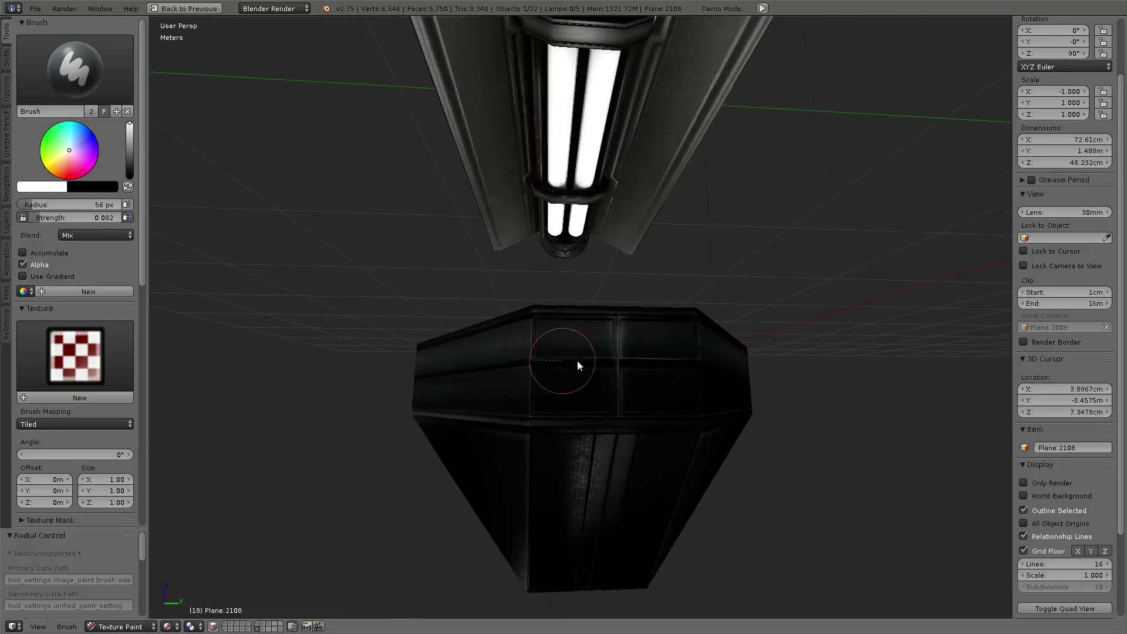
pyautogui.moveTo(699, 362); pyautogui.dragTo(695, 364, button='middle')
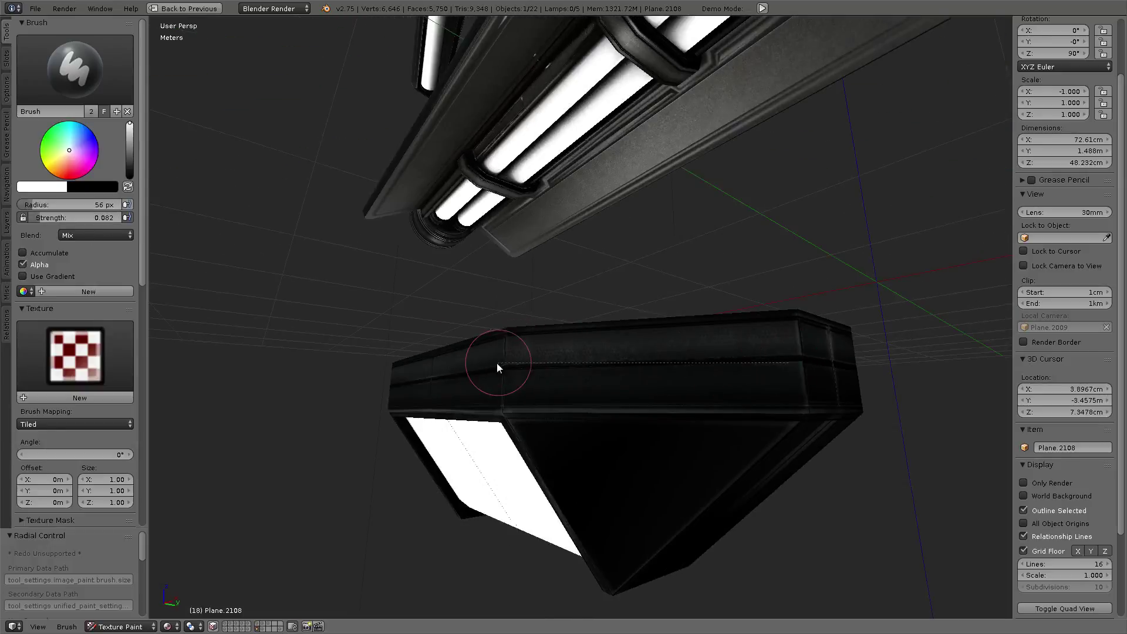
pyautogui.moveTo(591, 372); pyautogui.dragTo(513, 351, button='middle')
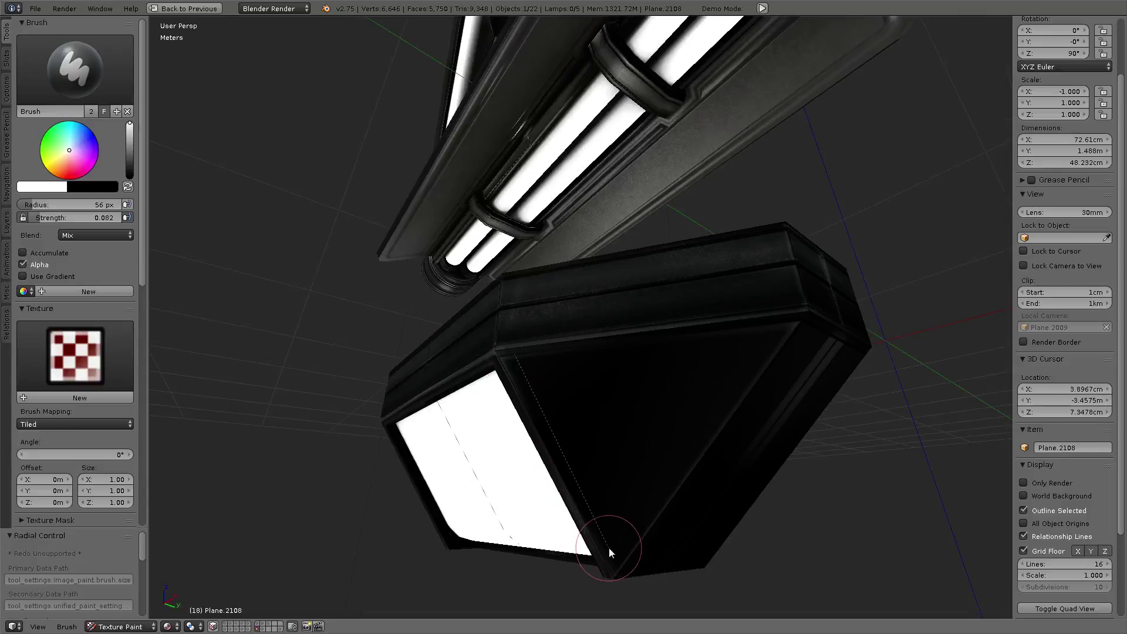
pyautogui.moveTo(759, 349); pyautogui.dragTo(516, 375)
pyautogui.moveTo(616, 493); pyautogui.dragTo(658, 398)
# - Orbit to a straight-on front view of the lamp, then show the colour texture full-screen
pyautogui.moveTo(629, 420)
pyautogui.mouseDown(button='middle')
pyautogui.moveTo(549, 322)
pyautogui.moveTo(650, 370)
pyautogui.moveTo(693, 352)
pyautogui.moveTo(600, 306)
pyautogui.moveTo(626, 312)
pyautogui.moveTo(634, 335)
pyautogui.moveTo(554, 328)
pyautogui.mouseUp(button='middle')
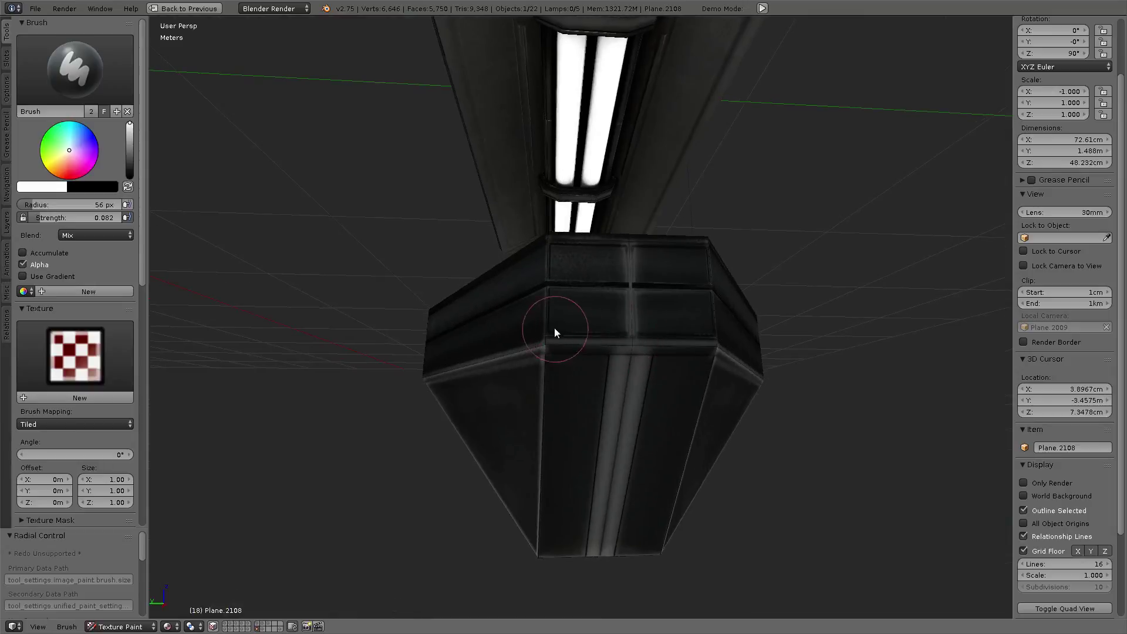
pyautogui.moveTo(567, 287)
pyautogui.mouseDown(button='middle')
pyautogui.moveTo(549, 302)
pyautogui.moveTo(702, 360)
pyautogui.moveTo(760, 264)
pyautogui.moveTo(674, 269)
pyautogui.moveTo(720, 323)
pyautogui.moveTo(781, 214)
pyautogui.mouseUp(button='middle')
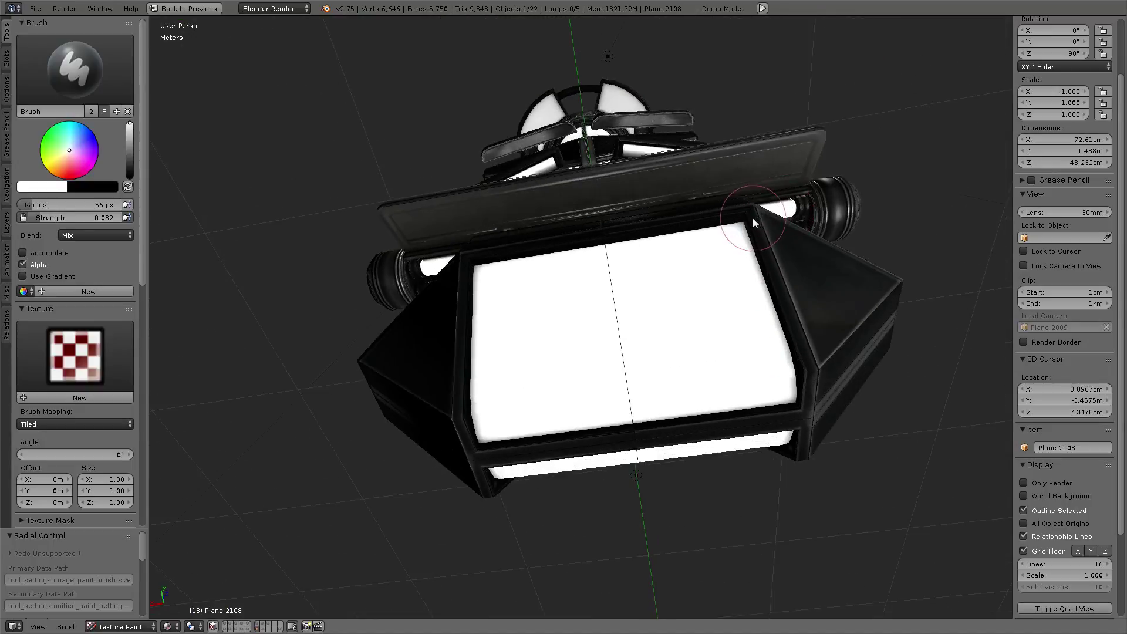
pyautogui.moveTo(493, 261); pyautogui.dragTo(783, 272, button='middle')
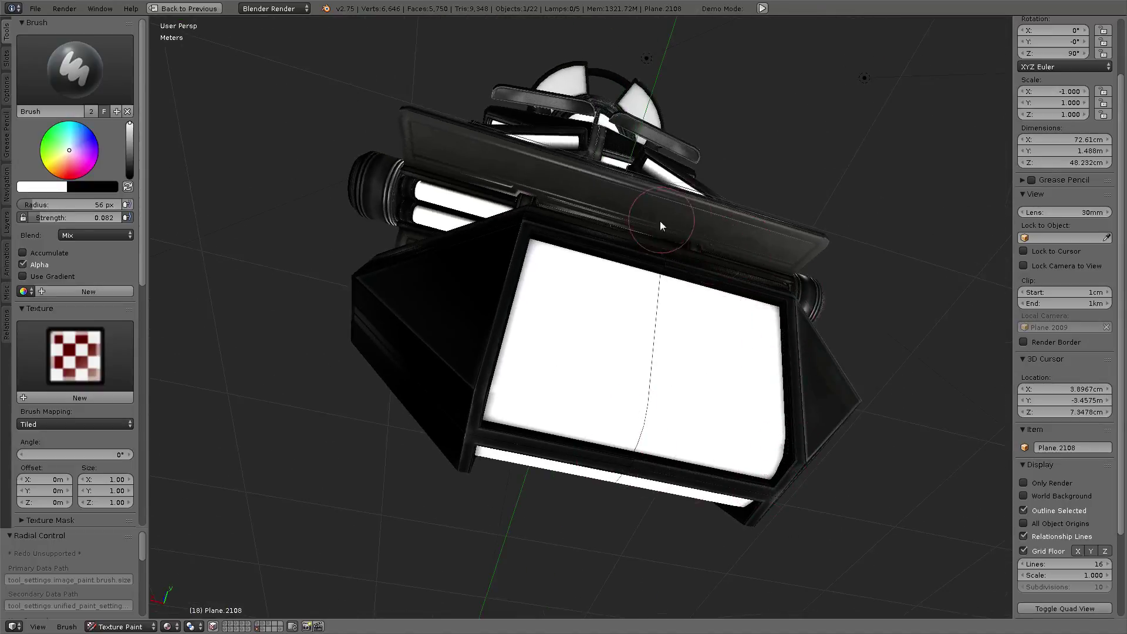
pyautogui.moveTo(640, 411); pyautogui.dragTo(627, 297, button='middle')
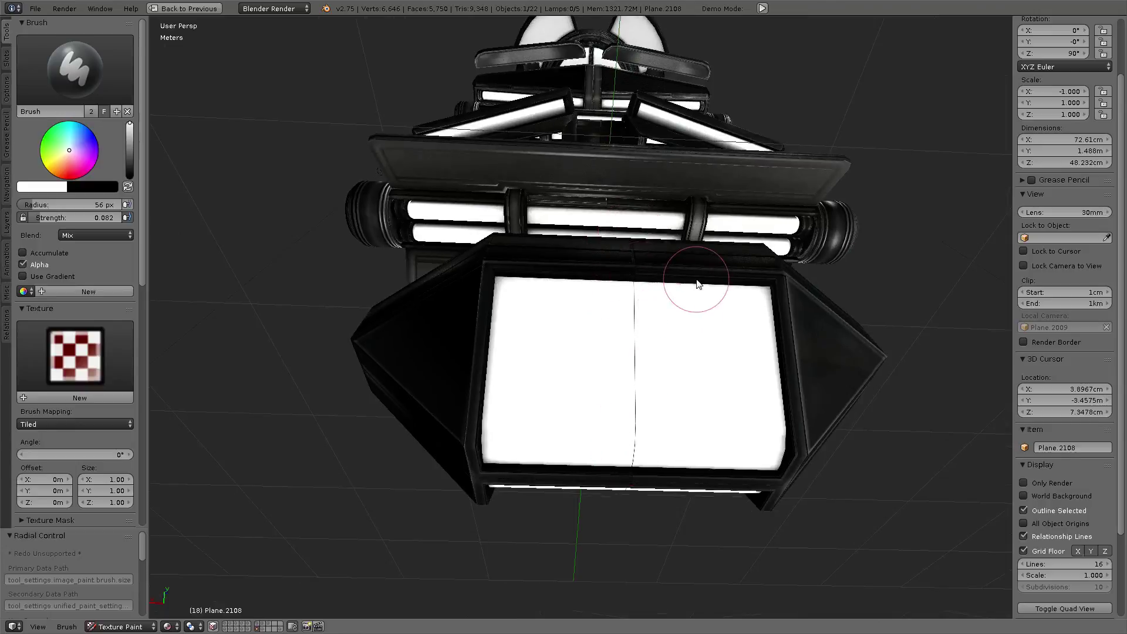
pyautogui.hotkey('ctrl', 'Up')
pyautogui.hotkey('ctrl', 'Up')
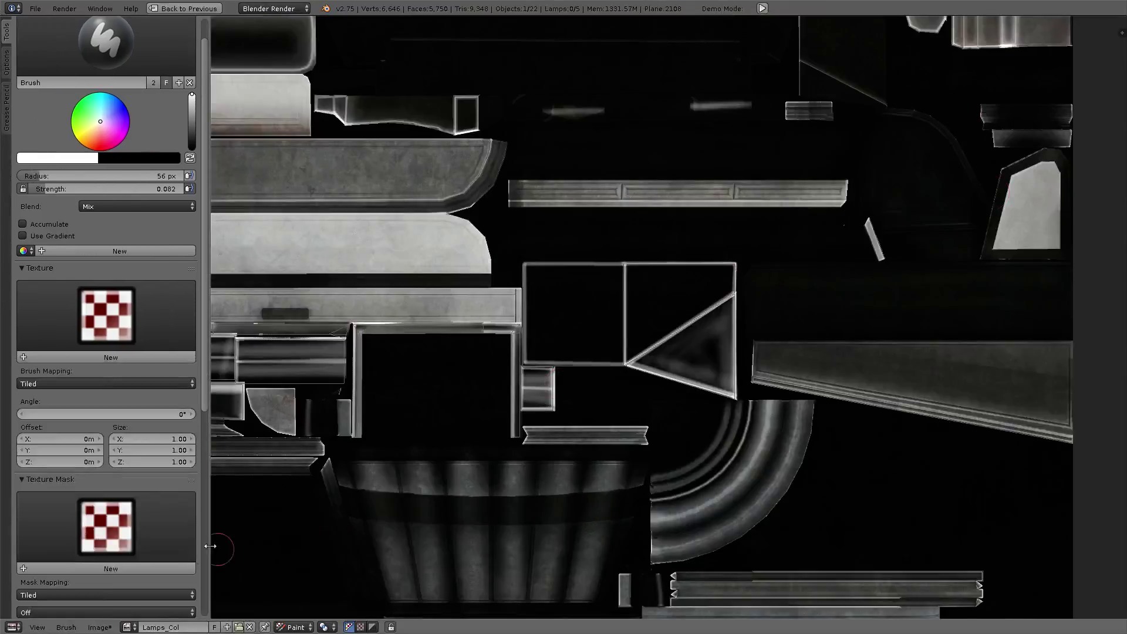
# - Save the Lamps_Col texture as Lamps_Col3.png and return to the full-screen 3D lamp view
pyautogui.click(105, 627)
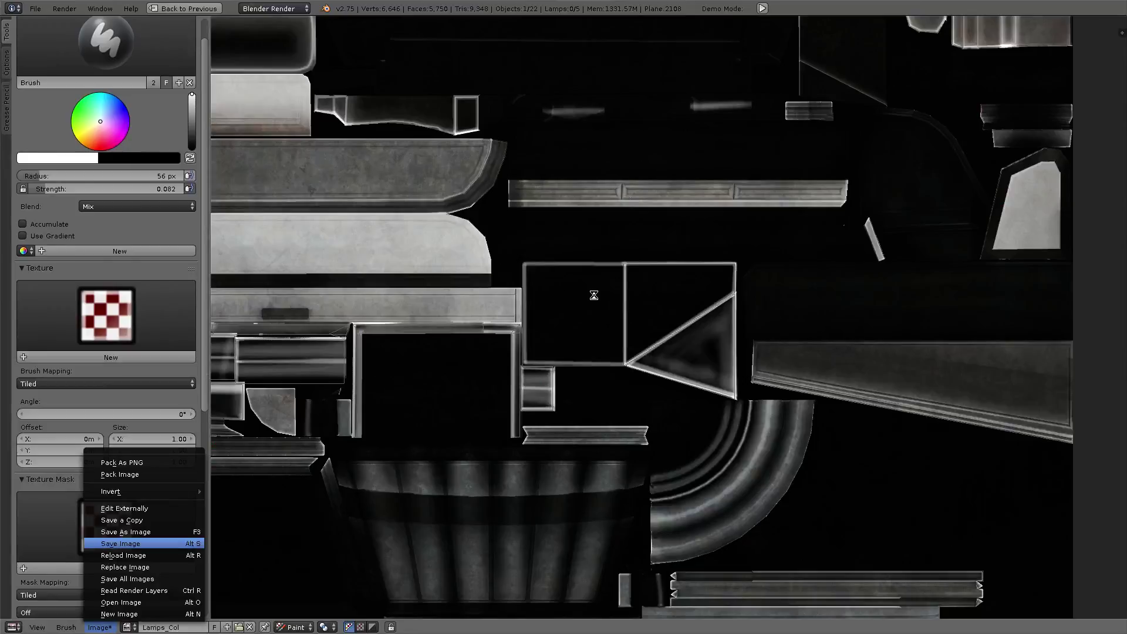
pyautogui.scroll(-3, 594, 294)
pyautogui.hotkey('ctrl', 'Up')
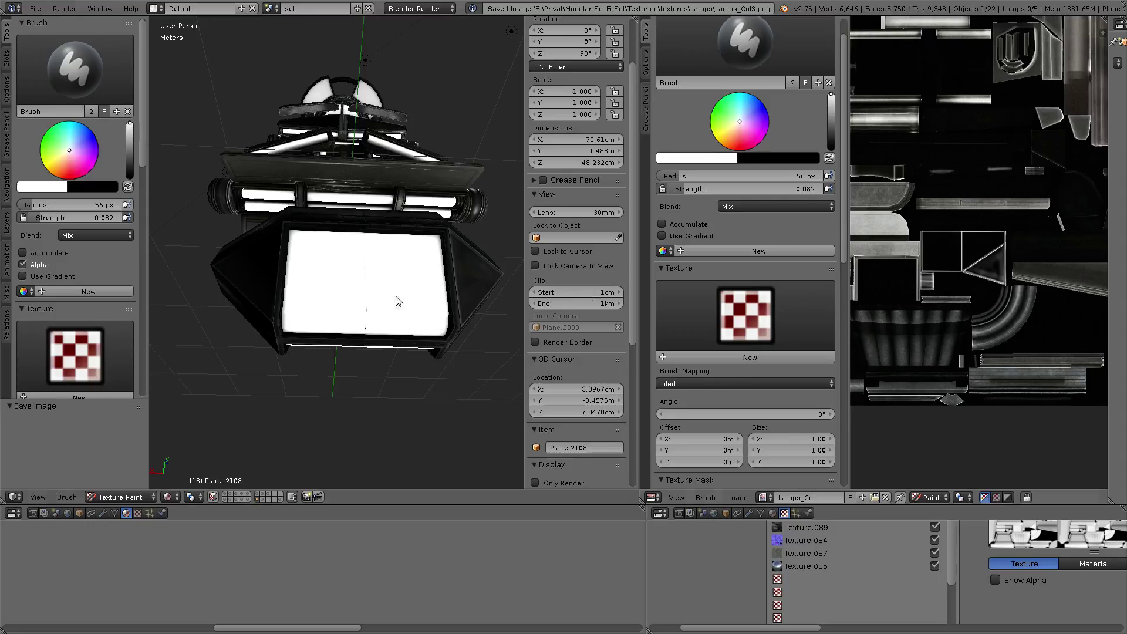
pyautogui.hotkey('ctrl', 'Up')
pyautogui.scroll(5, 391, 350)
pyautogui.scroll(3, 391, 350)
# - Select the long tube lamp in Edit Mode with all faces selected and show its UVs full-screen
pyautogui.click(120, 626)
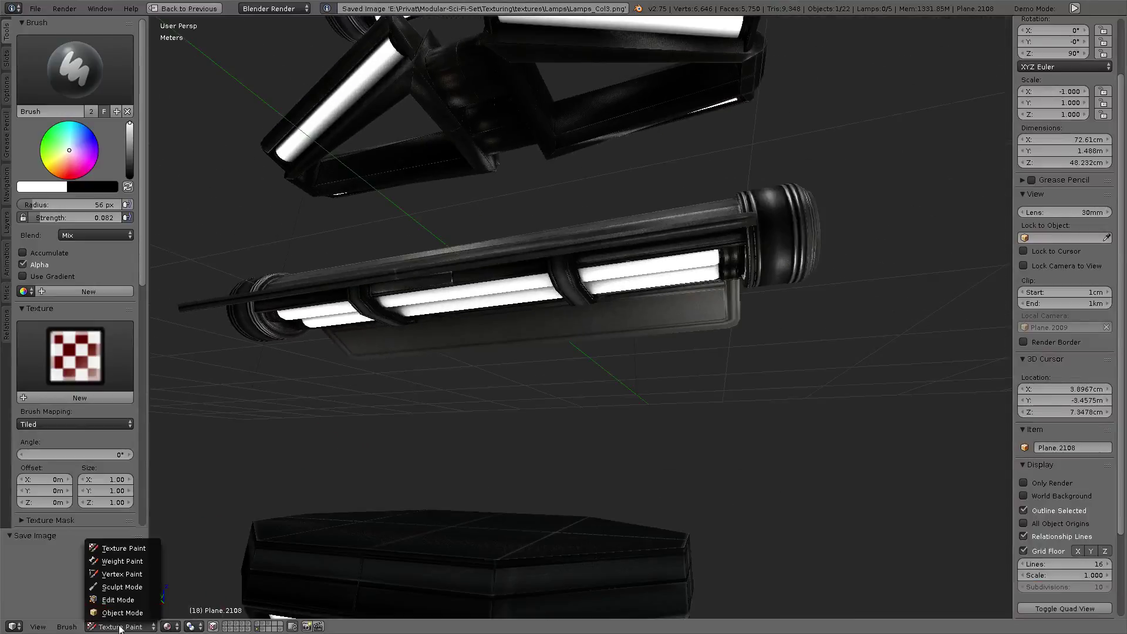
pyautogui.click(118, 599)
pyautogui.press('Tab')
pyautogui.rightClick(556, 252)
pyautogui.press('Tab')
pyautogui.press('a')
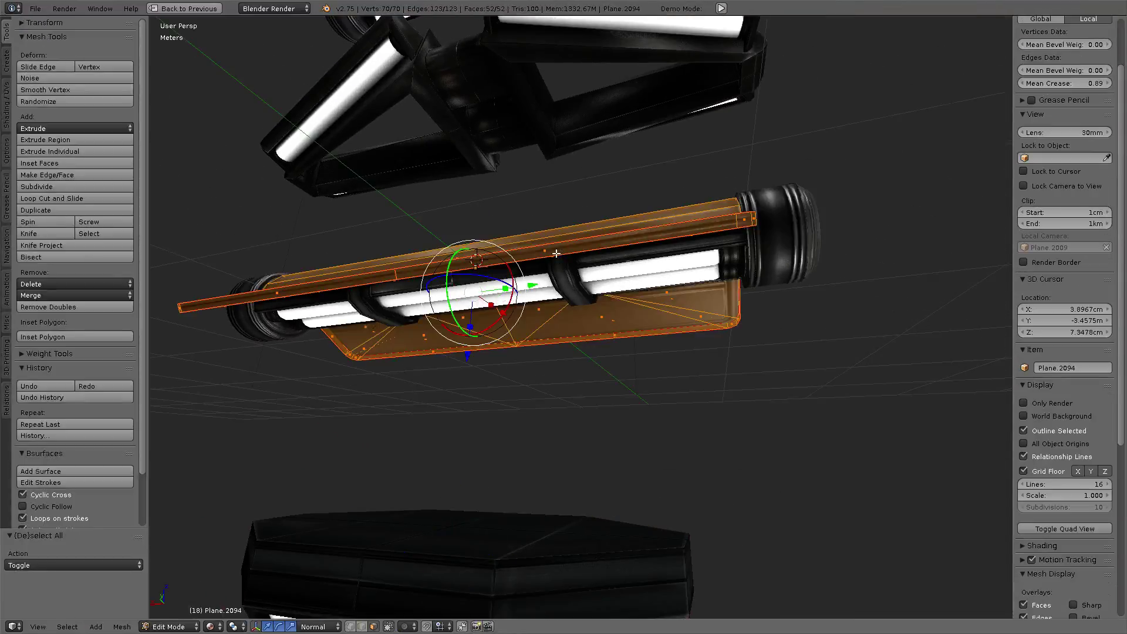
pyautogui.hotkey('shift', 'F10')
# - Zoom and pan the texture view to frame the tube's UV islands
pyautogui.scroll(2, 668, 277)
pyautogui.scroll(2, 668, 277)
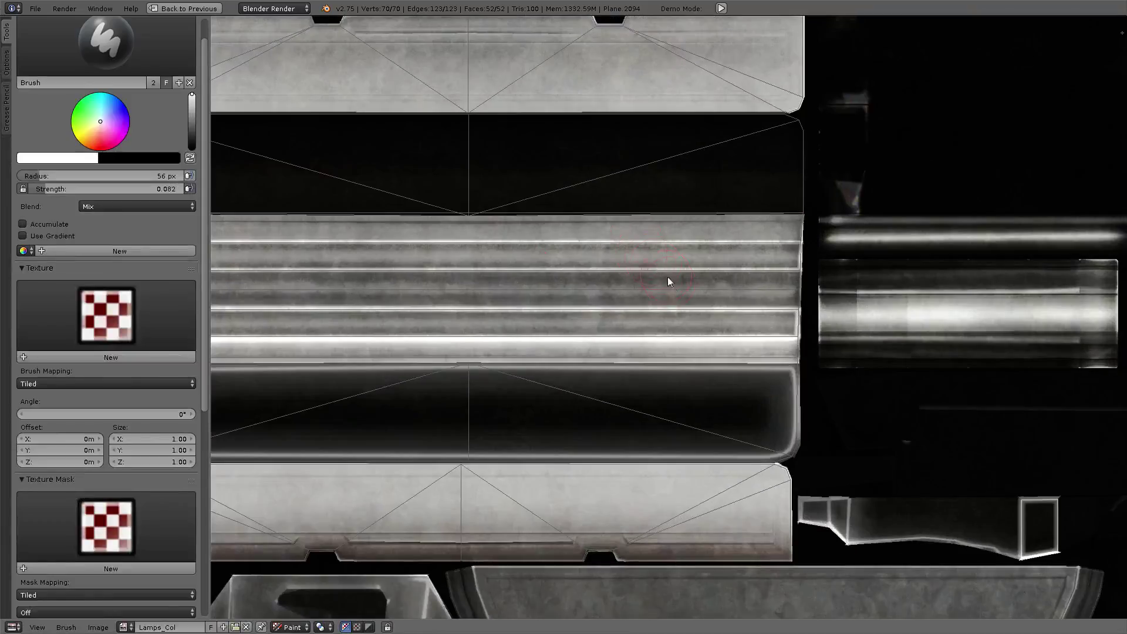
pyautogui.scroll(1, 645, 220)
pyautogui.scroll(2, 645, 218)
pyautogui.press('Up')
pyautogui.scroll(-2, 614, 203)
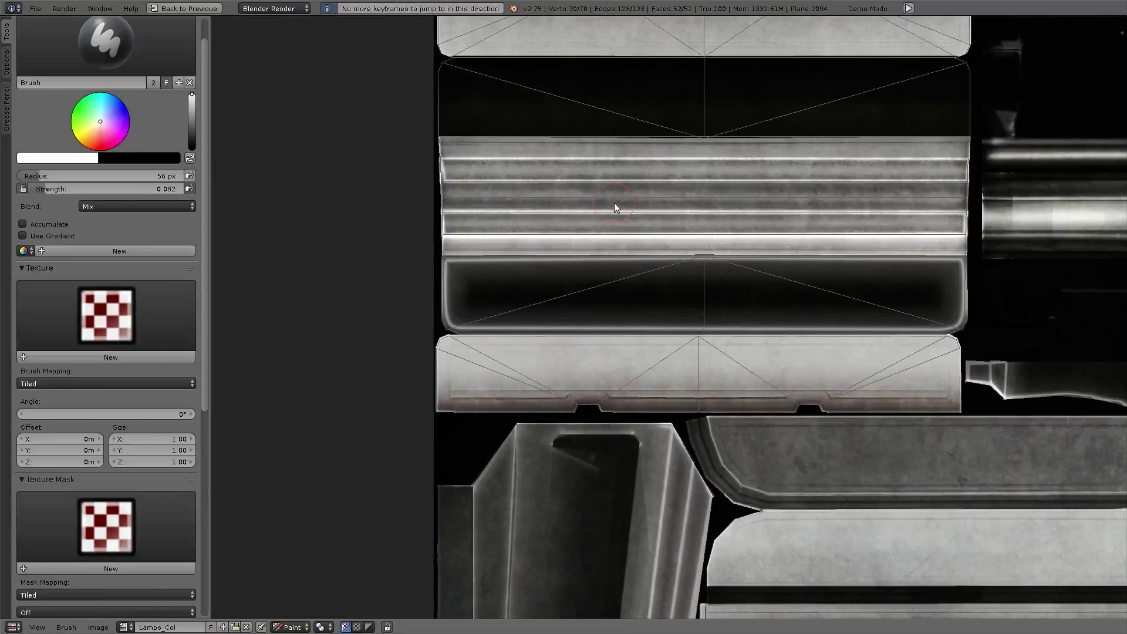
pyautogui.moveTo(516, 276); pyautogui.dragTo(498, 290, button='middle')
pyautogui.scroll(2, 361, 344)
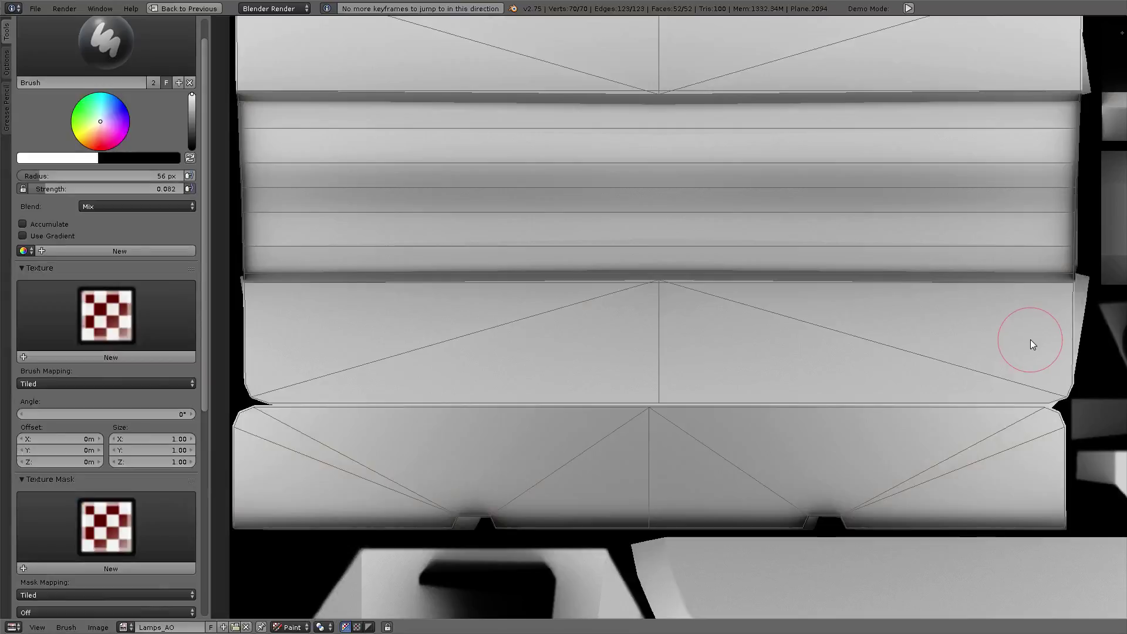
pyautogui.scroll(-3, 1028, 339)
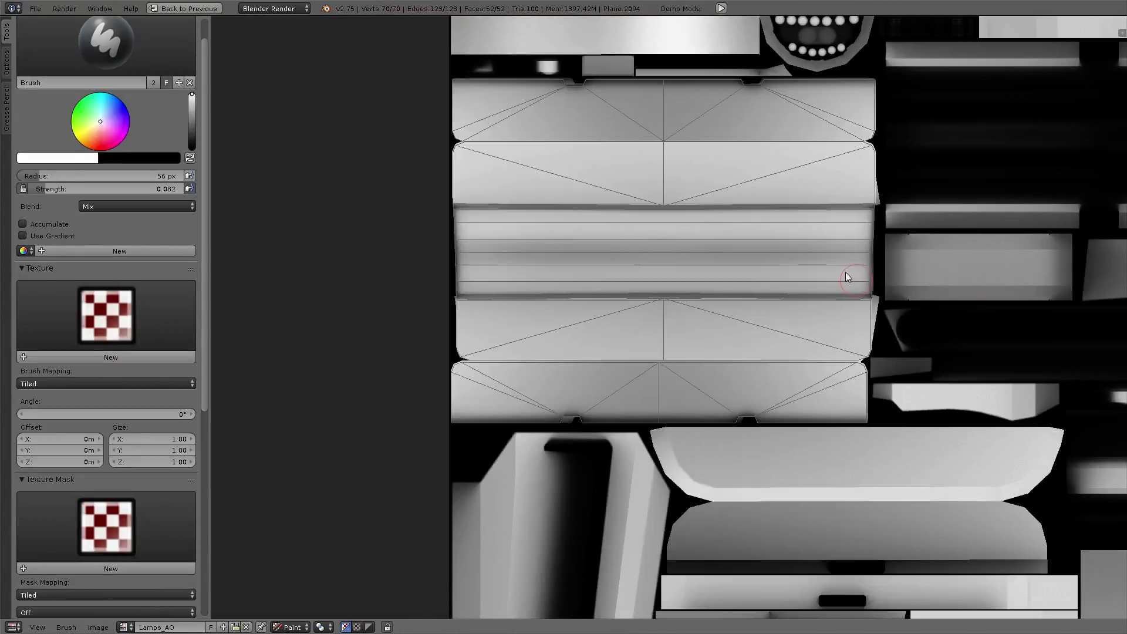
# - Switch back to Texture Paint mode with the Lamps_Col texture full-screen
pyautogui.hotkey('ctrl', 'Up')
pyautogui.click(165, 496)
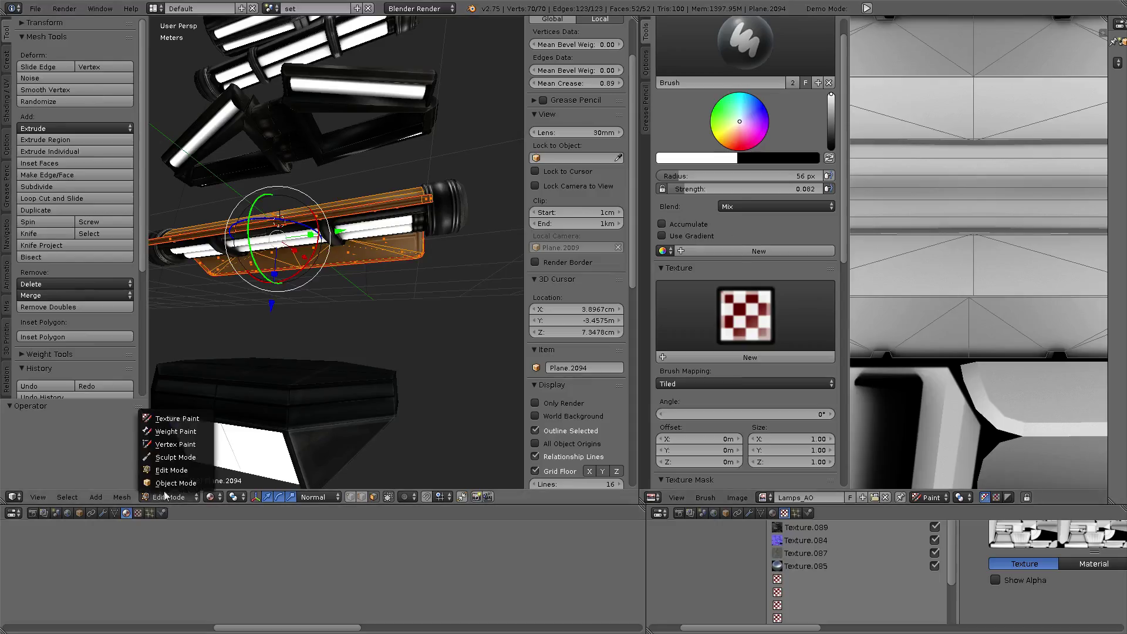
pyautogui.click(175, 419)
pyautogui.hotkey('ctrl', 'Up')
# - Replace a too-bright line across the dark panel with a faint one using a larger, weaker brush
pyautogui.scroll(2, 646, 323)
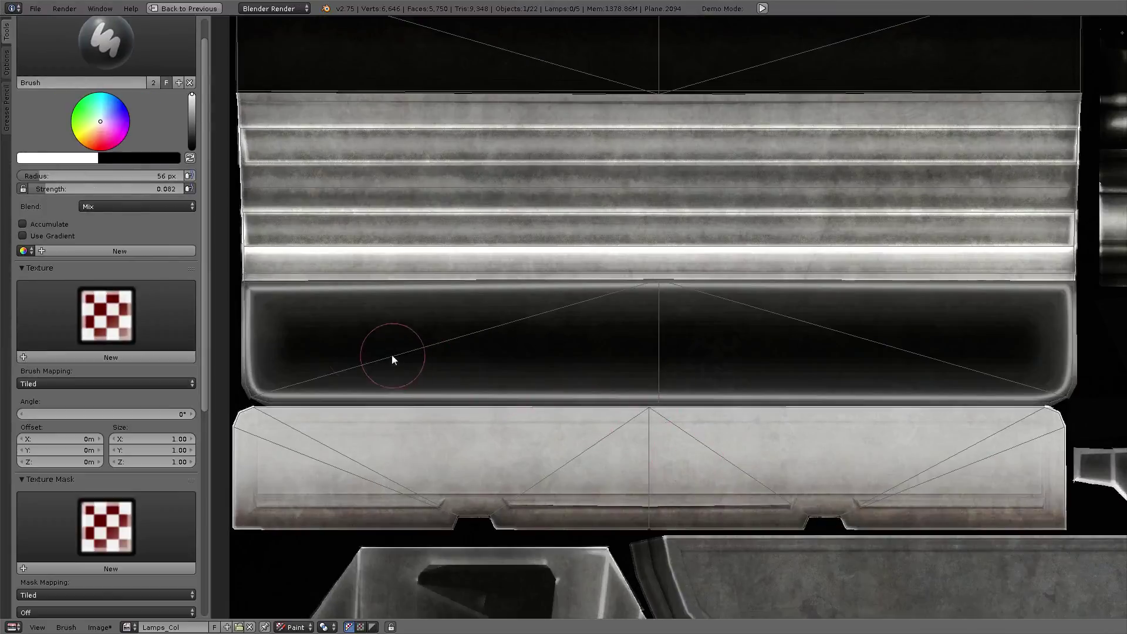
pyautogui.moveTo(293, 345); pyautogui.dragTo(1022, 349)
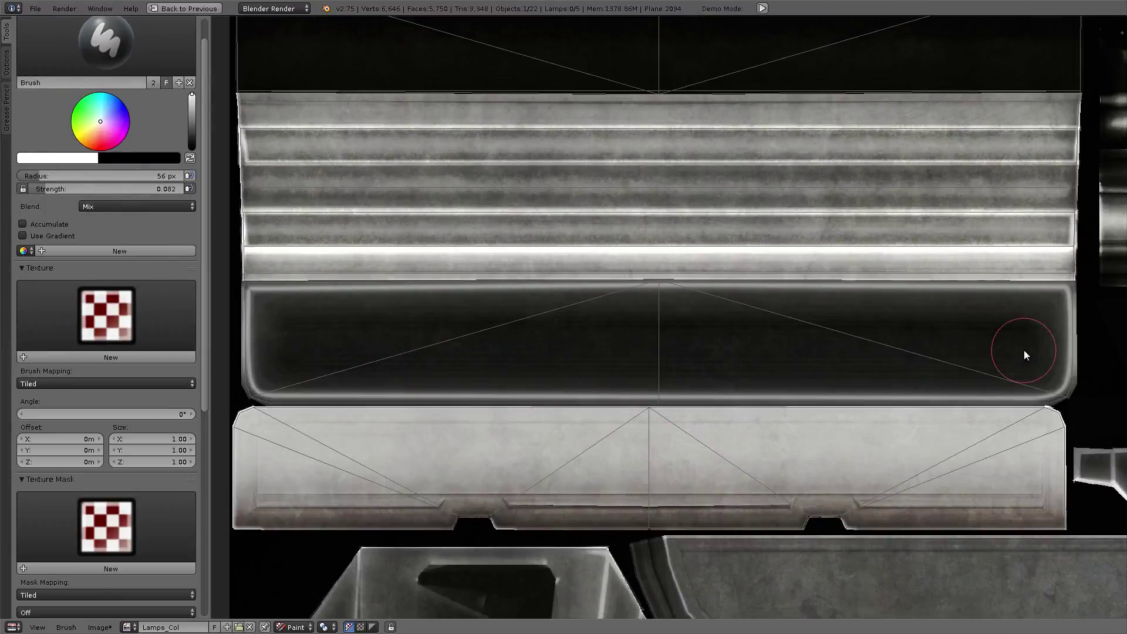
pyautogui.hotkey('ctrl', 'z')
pyautogui.moveTo(176, 188); pyautogui.dragTo(182, 176)
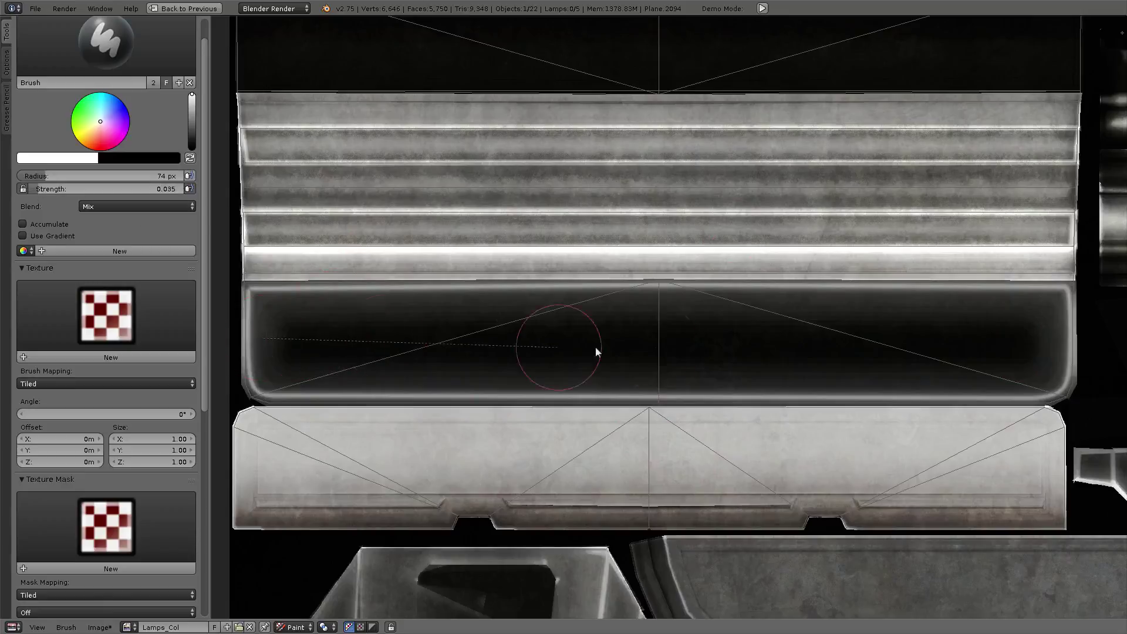
pyautogui.moveTo(1027, 341)
pyautogui.mouseDown()
pyautogui.moveTo(607, 350)
pyautogui.moveTo(289, 337)
pyautogui.mouseUp()
pyautogui.scroll(-1, 288, 337)
pyautogui.keyDown('shift'); pyautogui.scroll(4, 495, 386); pyautogui.keyUp('shift')
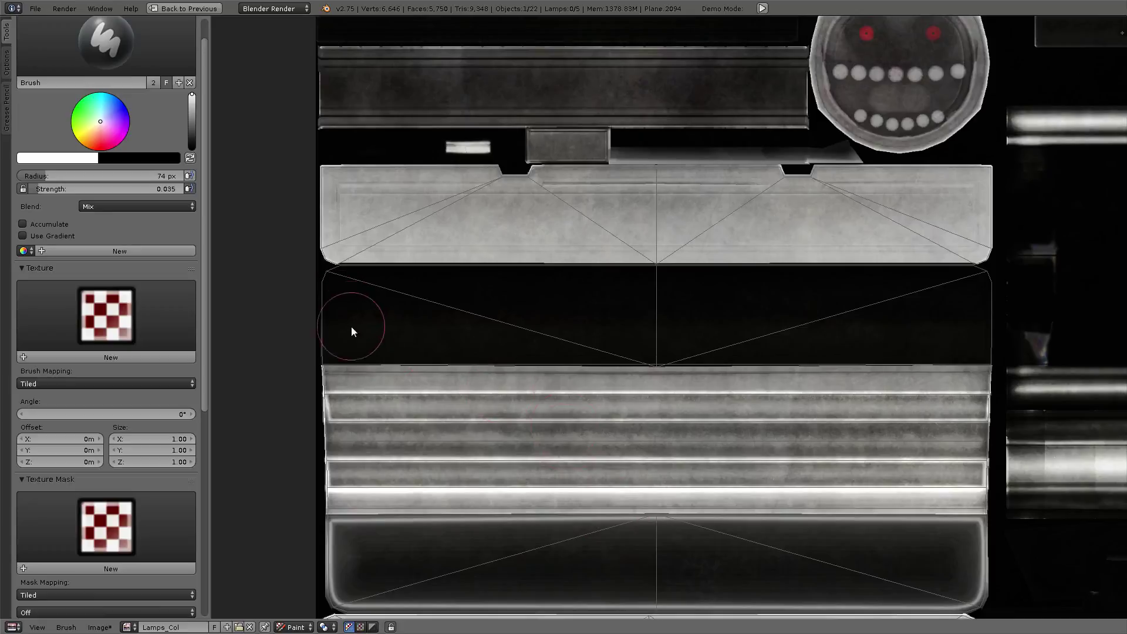
pyautogui.moveTo(774, 335)
pyautogui.mouseDown()
pyautogui.moveTo(964, 339)
pyautogui.moveTo(370, 319)
pyautogui.mouseUp()
# - Paint faint streaks back and forth along the tube's cylinder strip
pyautogui.keyDown('shift'); pyautogui.scroll(2, 607, 287); pyautogui.keyUp('shift')
pyautogui.keyDown('shift'); pyautogui.scroll(3, 554, 323); pyautogui.keyUp('shift')
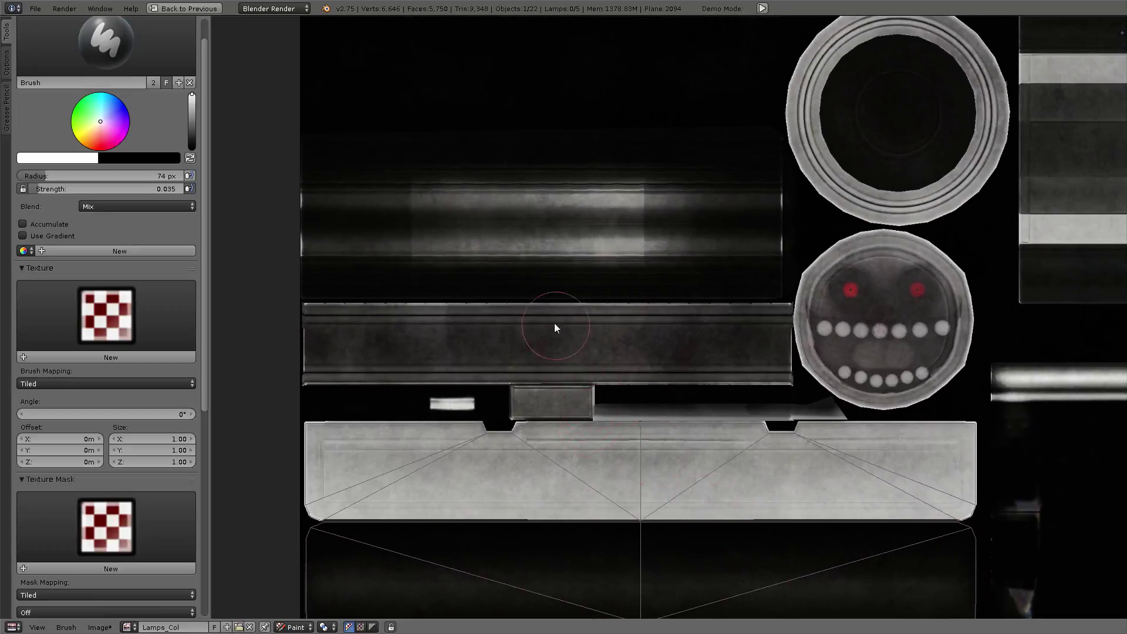
pyautogui.scroll(2, 554, 327)
pyautogui.keyDown('ctrl'); pyautogui.scroll(1, 733, 387); pyautogui.keyUp('ctrl')
pyautogui.scroll(-1, 763, 369)
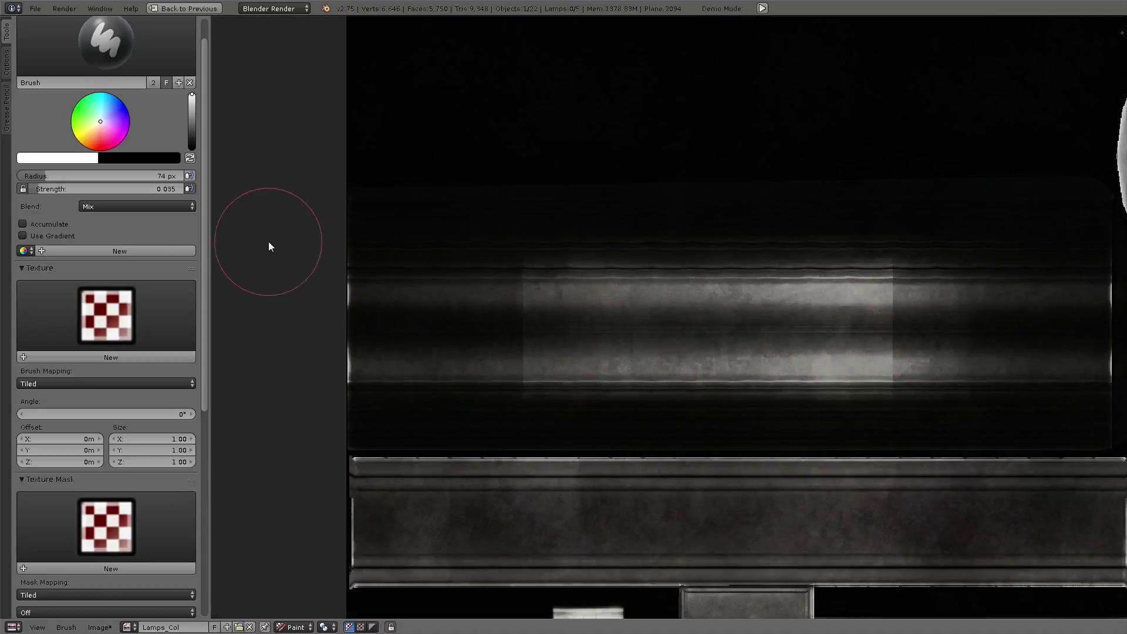
pyautogui.moveTo(680, 369); pyautogui.dragTo(401, 361)
pyautogui.keyDown('ctrl'); pyautogui.scroll(-4, 522, 370); pyautogui.keyUp('ctrl')
pyautogui.moveTo(508, 397); pyautogui.dragTo(773, 397)
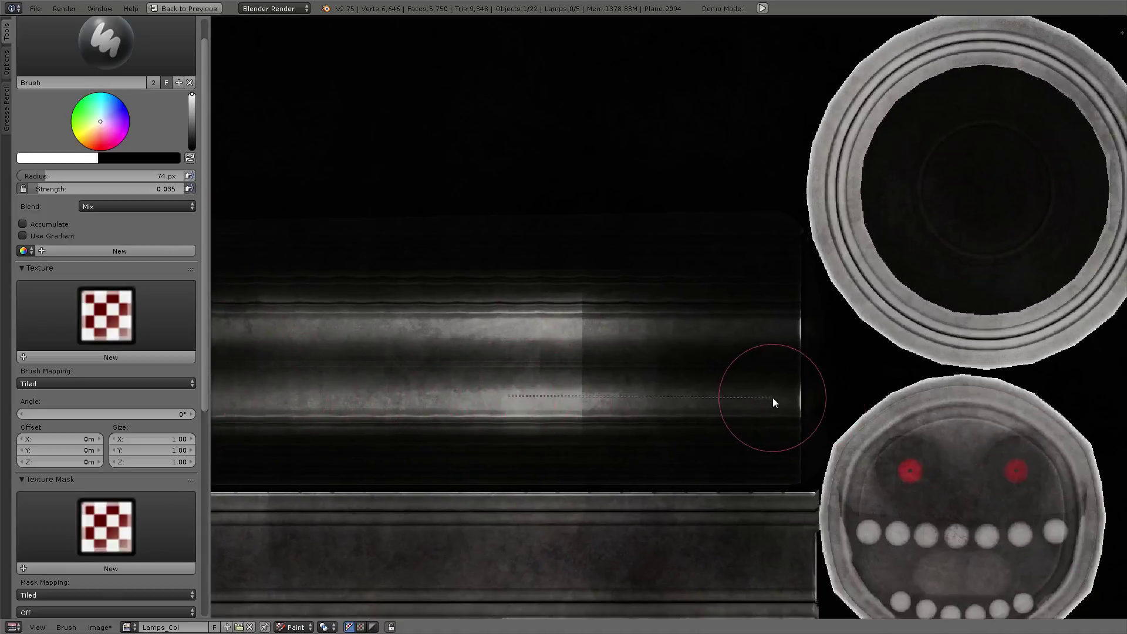
pyautogui.keyDown('ctrl'); pyautogui.scroll(3, 390, 405); pyautogui.keyUp('ctrl')
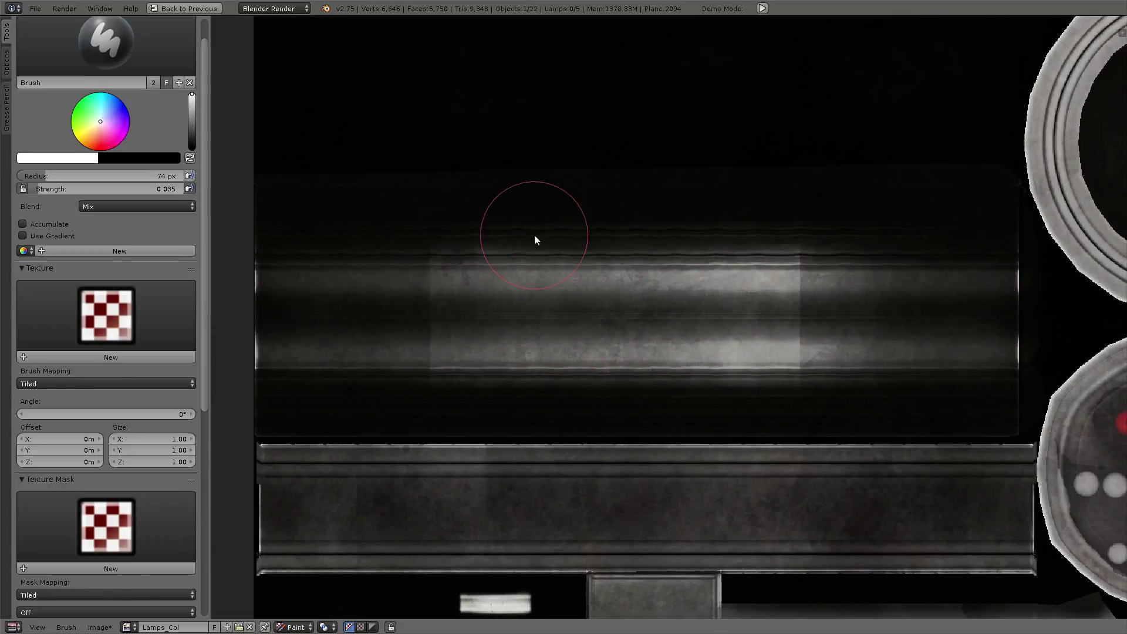
# - Paint a thin 28 px line on the strip's lower edge, then undo a bright 15 px, 0.383-strength line
pyautogui.press('[')
pyautogui.press('[')
pyautogui.press('[')
pyautogui.moveTo(358, 337); pyautogui.dragTo(393, 312, button='middle')
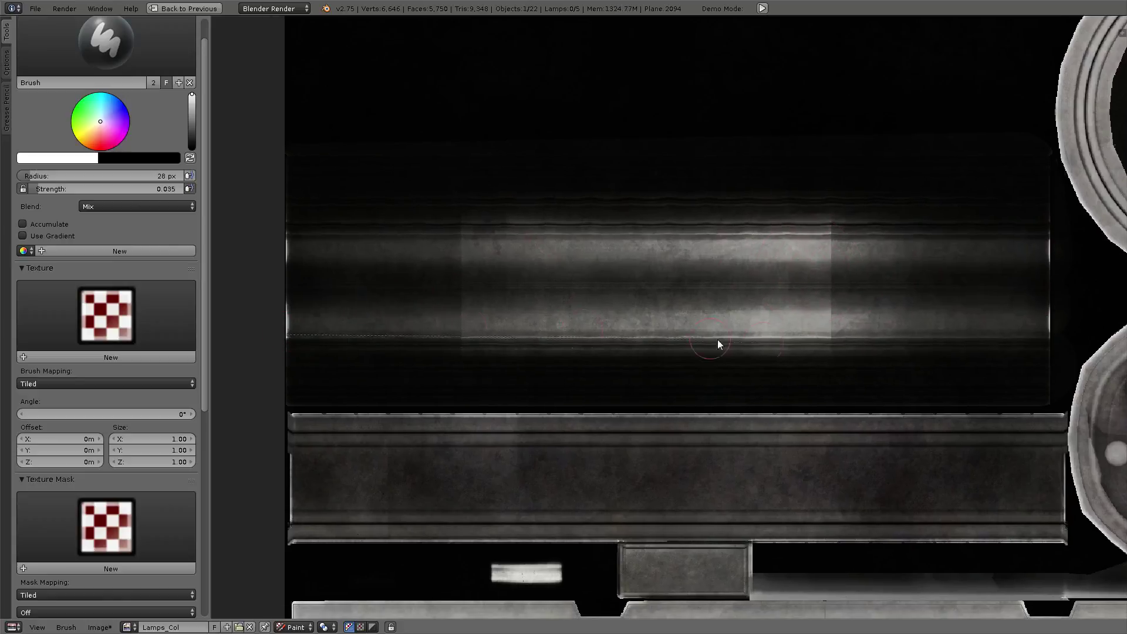
pyautogui.moveTo(1045, 341); pyautogui.dragTo(289, 341)
pyautogui.press('[')
pyautogui.press('[')
pyautogui.press('[')
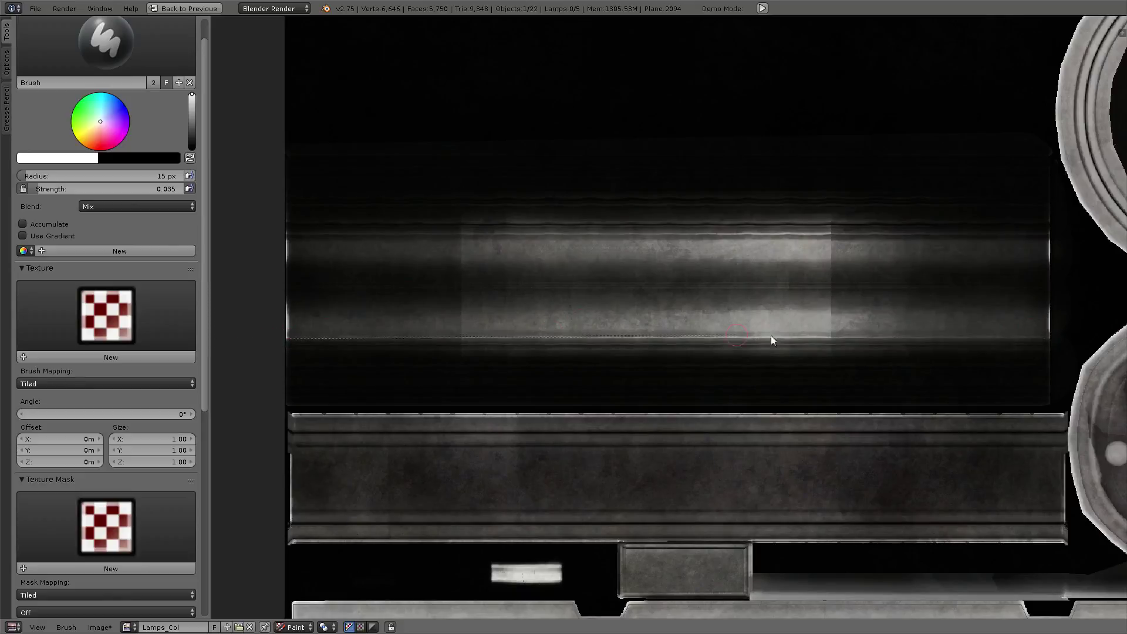
pyautogui.moveTo(133, 188); pyautogui.dragTo(89, 188)
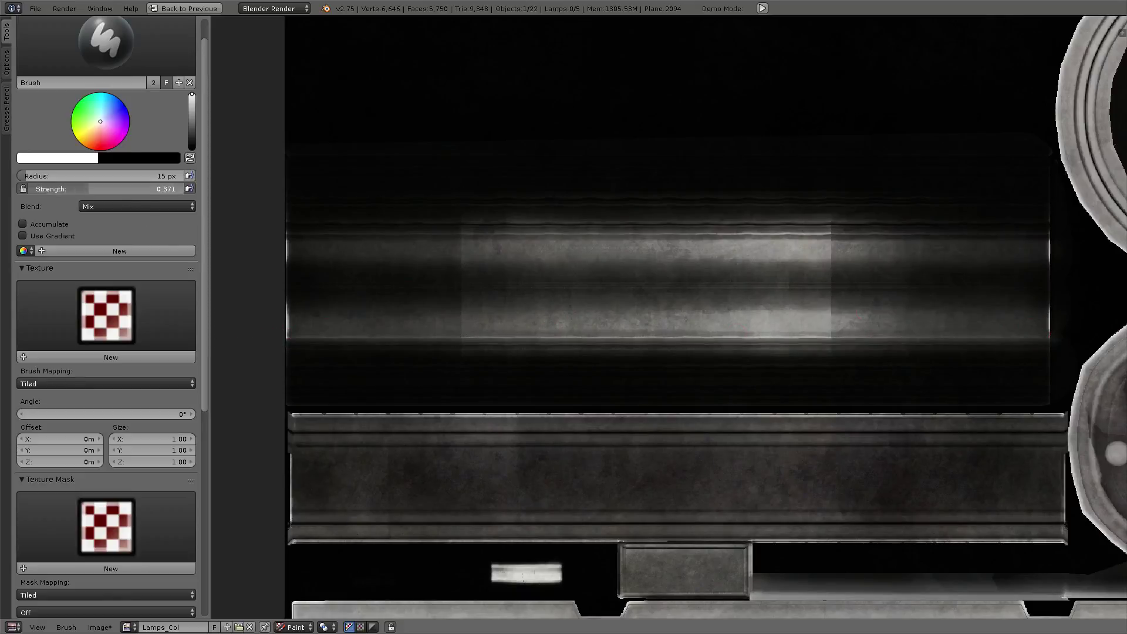
pyautogui.moveTo(288, 337)
pyautogui.mouseDown()
pyautogui.moveTo(1044, 349)
pyautogui.moveTo(1051, 337)
pyautogui.moveTo(238, 336)
pyautogui.mouseUp()
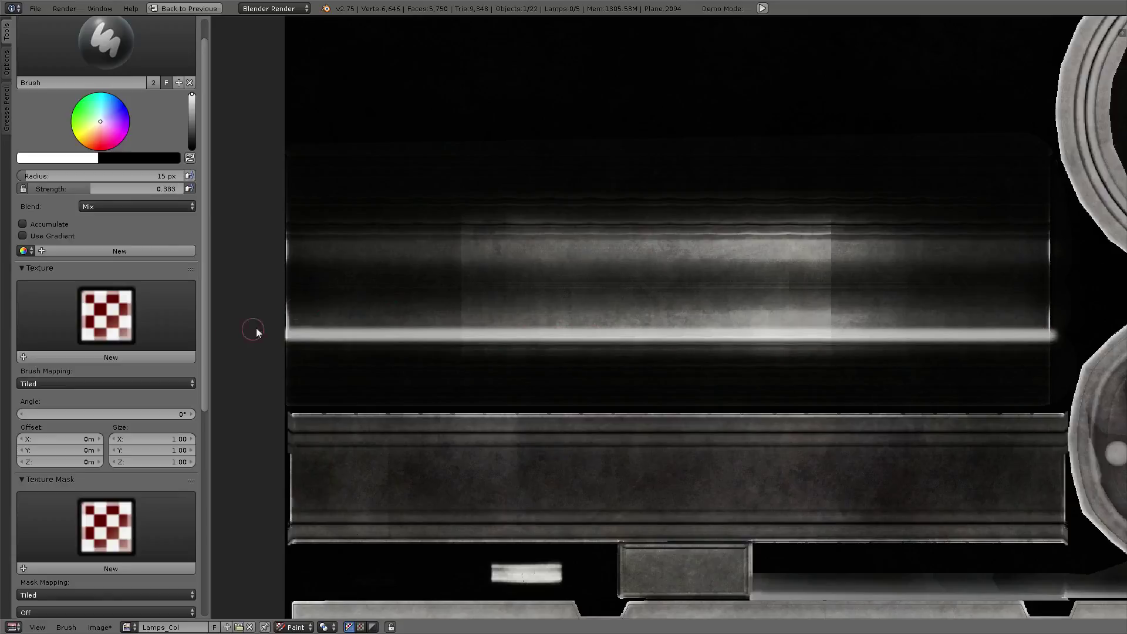
pyautogui.hotkey('ctrl', 'z')
pyautogui.hotkey('ctrl', 'z')
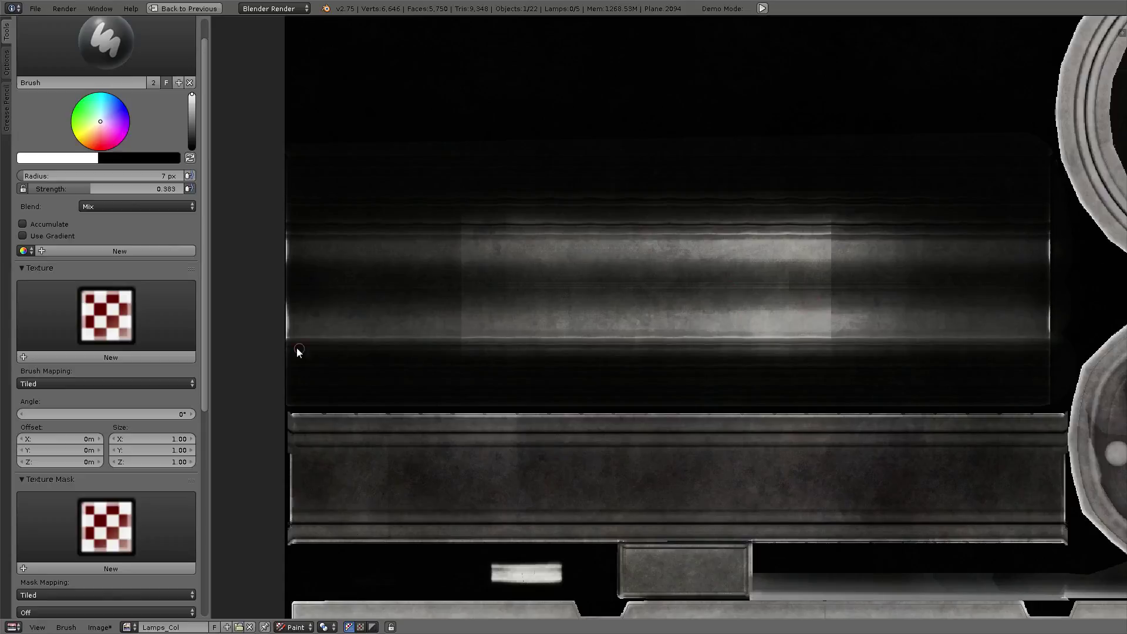
# - Check the painted tube lamp in the 3D view and return to the full-screen texture
pyautogui.scroll(-2, 678, 387)
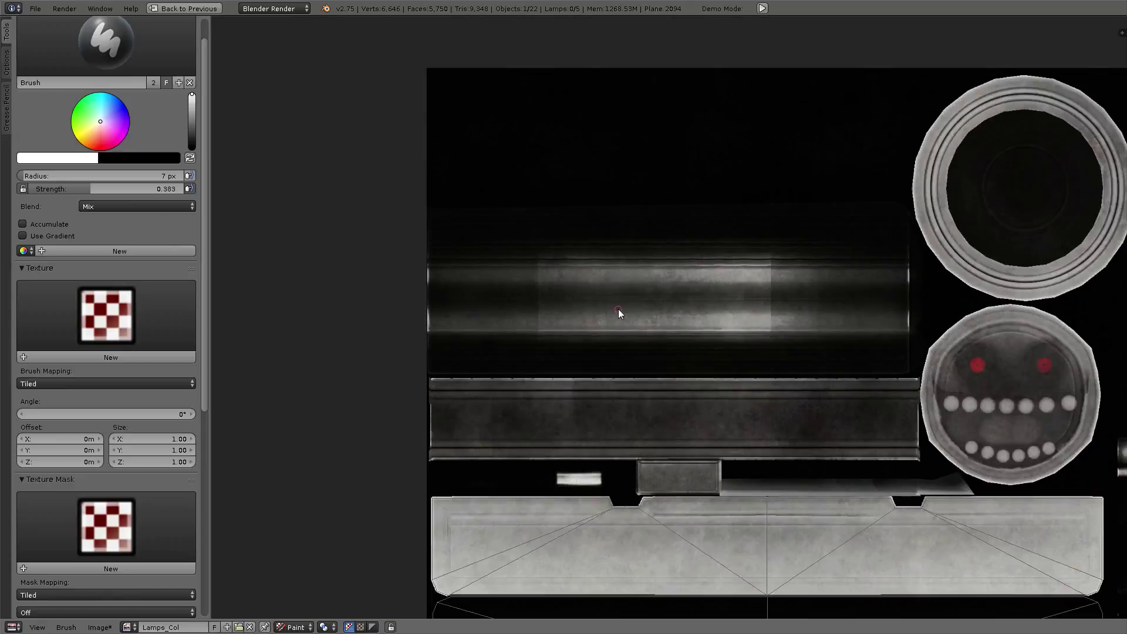
pyautogui.moveTo(769, 326)
pyautogui.mouseDown(button='middle')
pyautogui.moveTo(300, 323)
pyautogui.moveTo(696, 318)
pyautogui.mouseUp(button='middle')
pyautogui.scroll(2, 696, 318)
pyautogui.scroll(1, 572, 333)
pyautogui.moveTo(572, 329); pyautogui.dragTo(568, 347, button='middle')
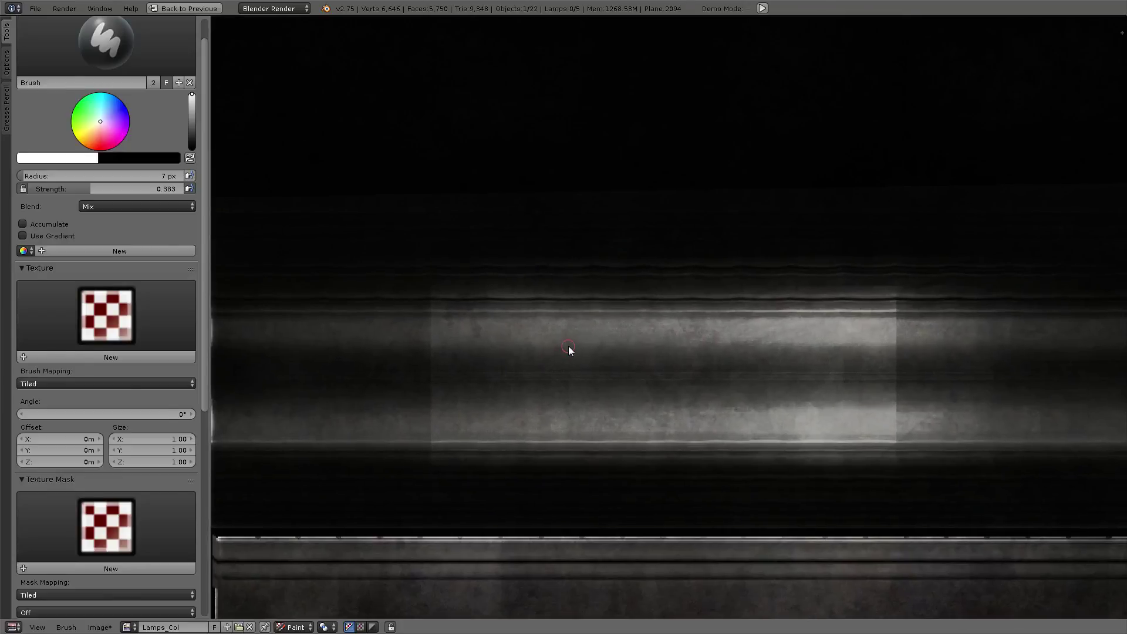
pyautogui.hotkey('shift', 'F5')
pyautogui.hotkey('ctrl', 'Up')
pyautogui.hotkey('ctrl', 'Up')
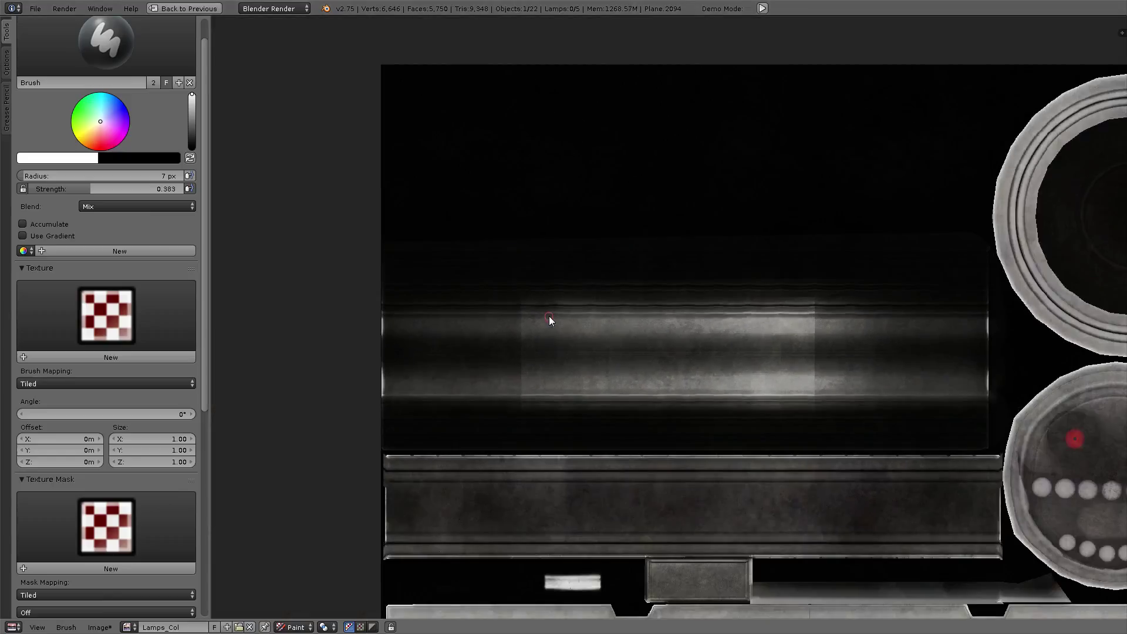
pyautogui.scroll(-3, 549, 317)
pyautogui.scroll(-3, 549, 264)
pyautogui.scroll(-1, 551, 213)
# - Start saving the texture under a new name, then cancel the save
pyautogui.scroll(3, 692, 290)
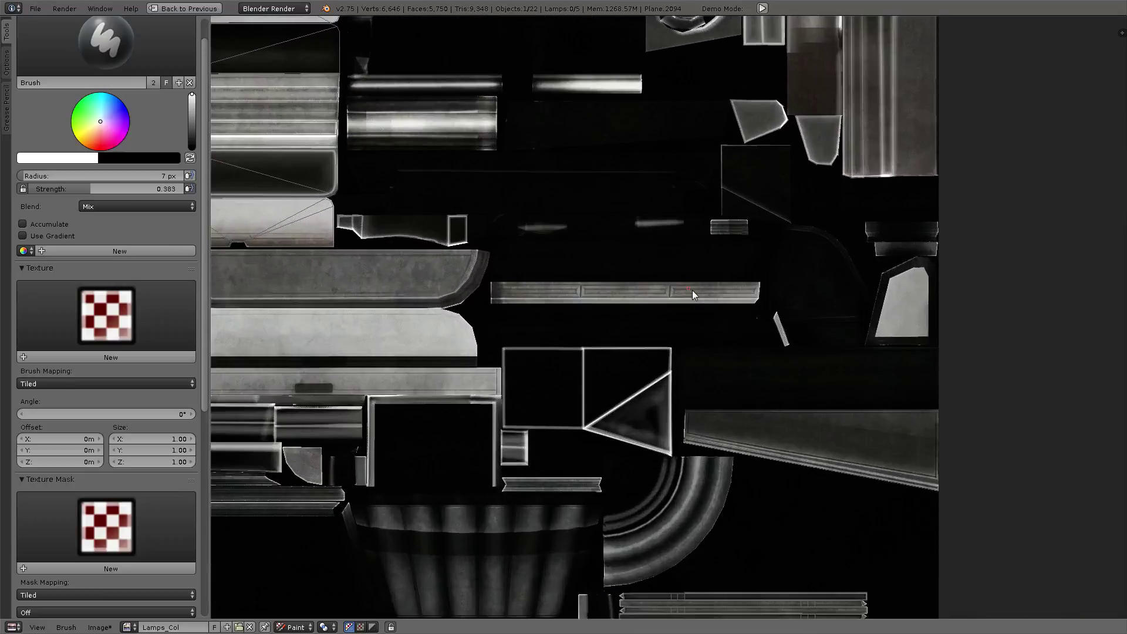
pyautogui.scroll(3, 752, 285)
pyautogui.scroll(4, 753, 285)
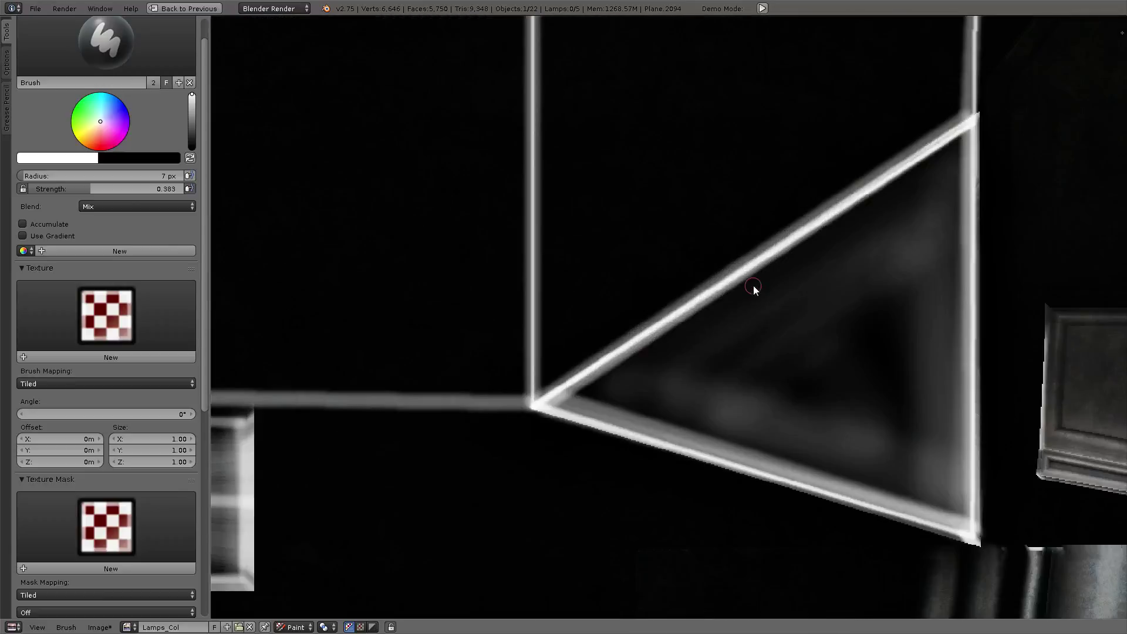
pyautogui.scroll(-3, 752, 285)
pyautogui.scroll(-1, 753, 285)
pyautogui.scroll(-4, 673, 332)
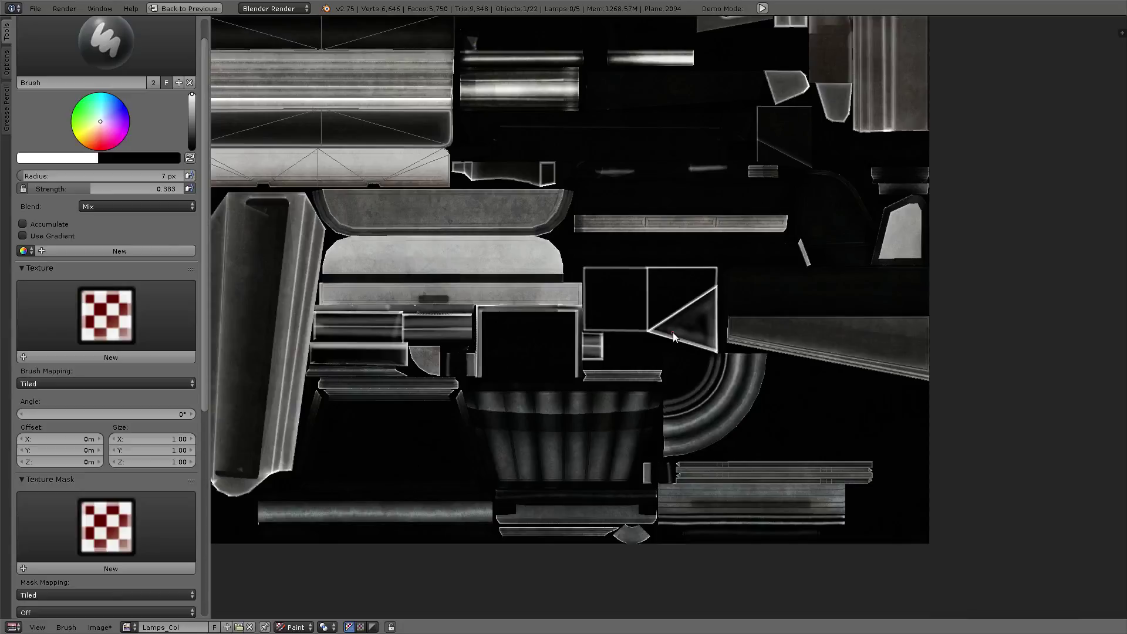
pyautogui.click(127, 627)
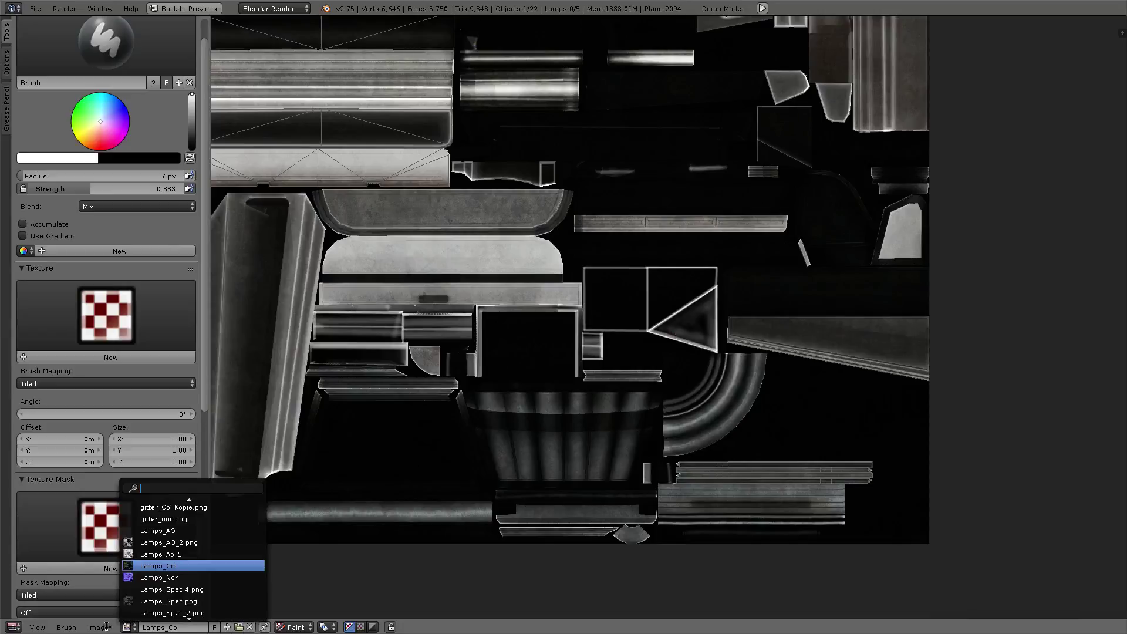
pyautogui.click(138, 532)
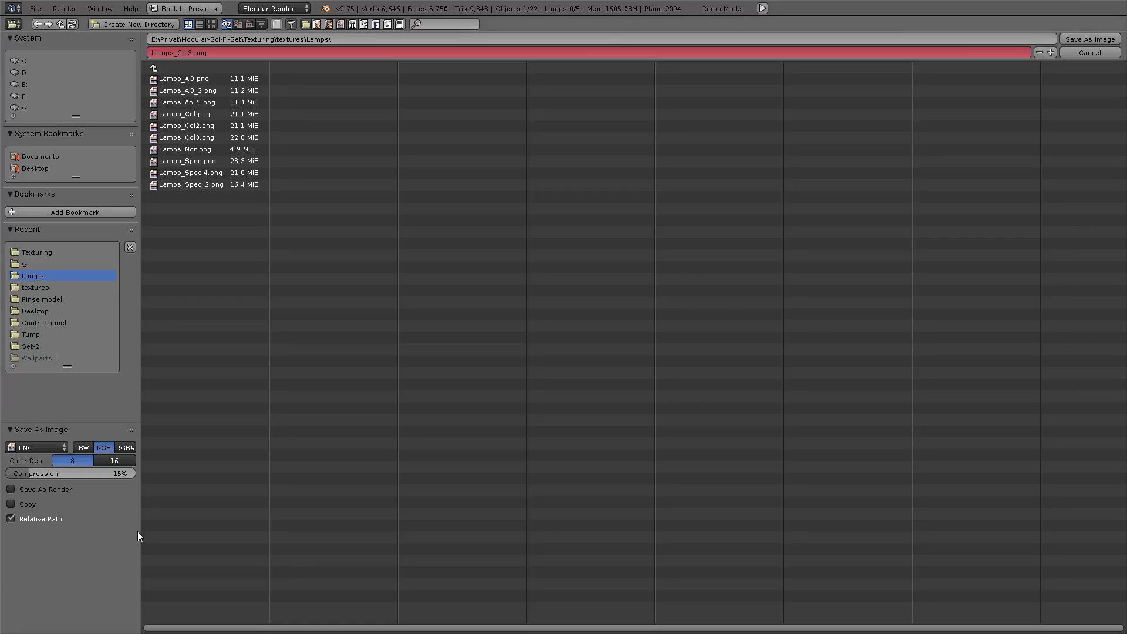
pyautogui.click(1091, 53)
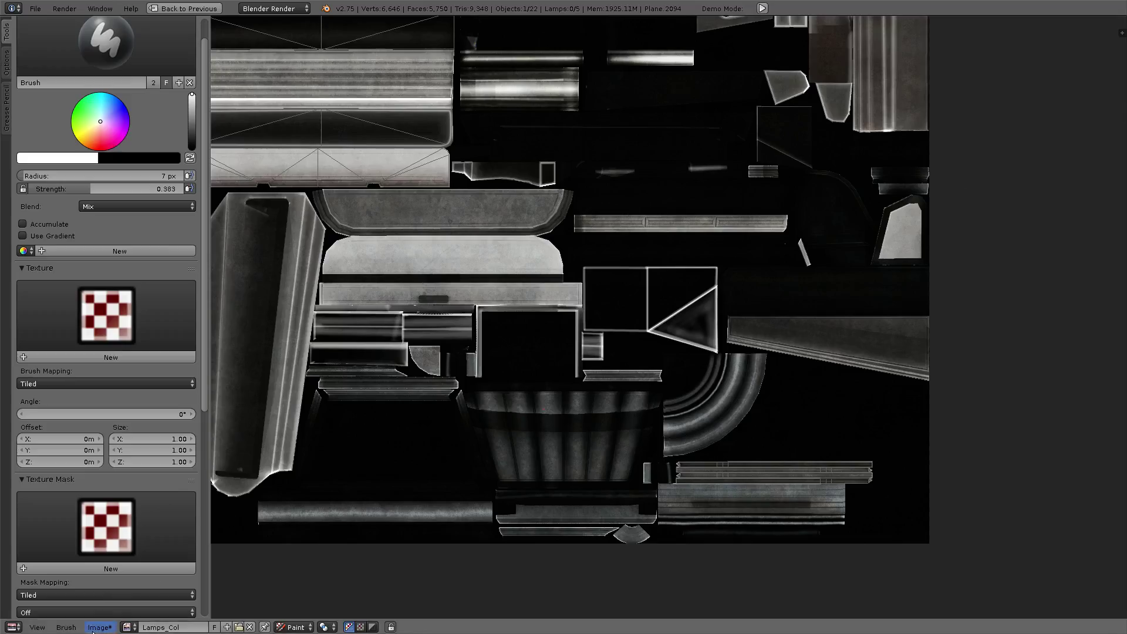
# - Reload Lamps_Col from disk with Image > Reload Image, dropping the unsaved paint
pyautogui.click(96, 628)
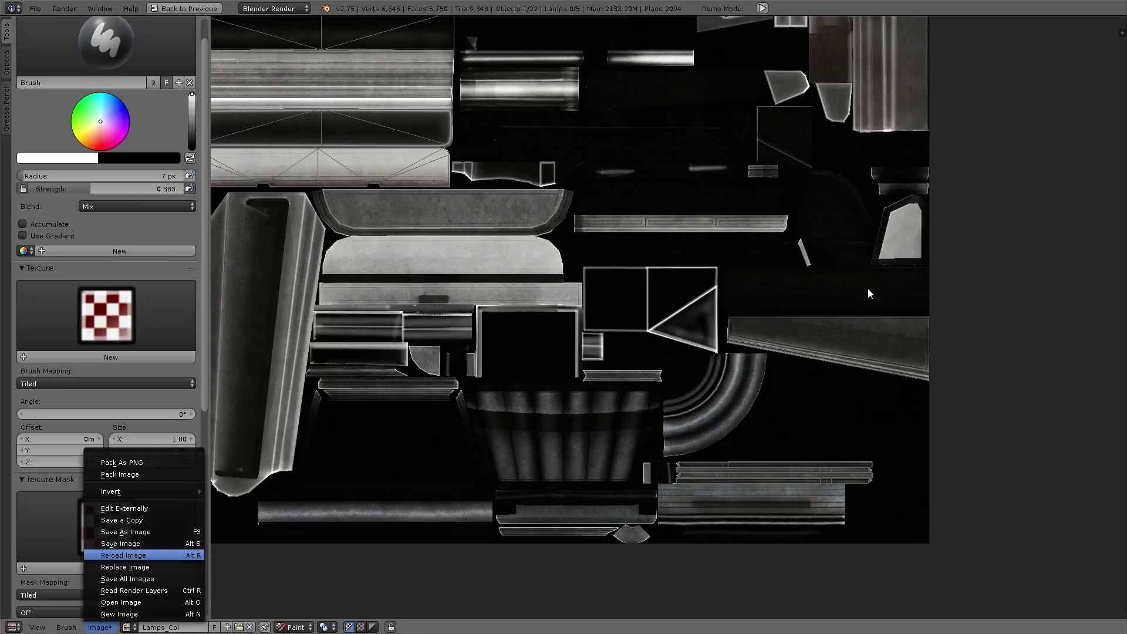
pyautogui.press('Return')
pyautogui.scroll(1, 681, 320)
pyautogui.scroll(2, 681, 320)
pyautogui.scroll(3, 681, 321)
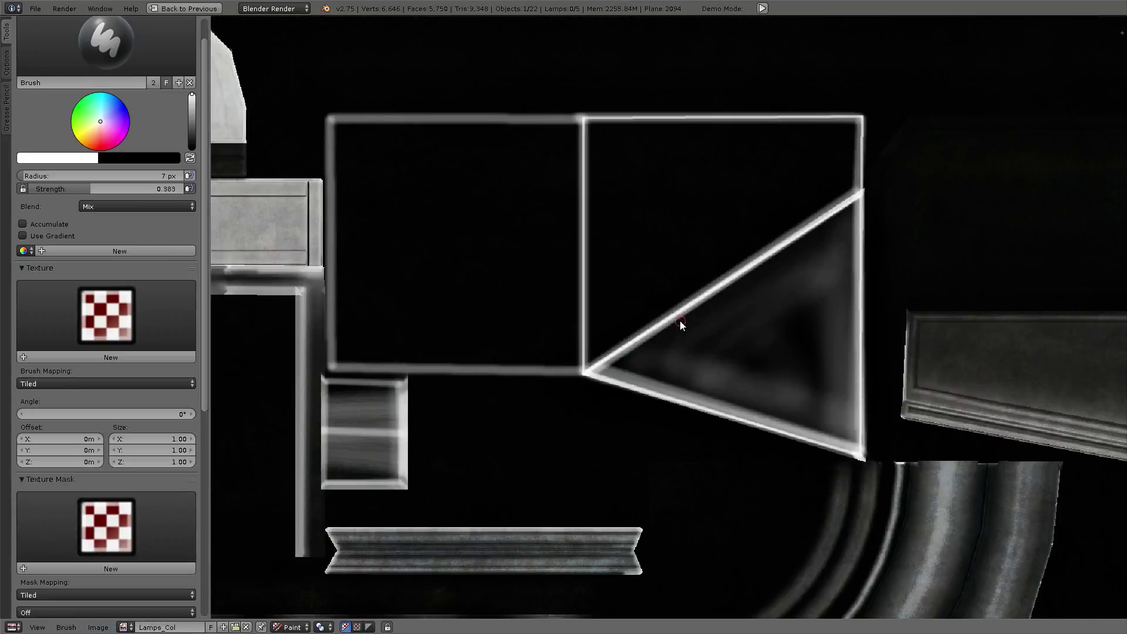
pyautogui.scroll(1, 680, 321)
pyautogui.scroll(1, 669, 315)
pyautogui.scroll(-1, 669, 315)
pyautogui.scroll(-1, 98, 305)
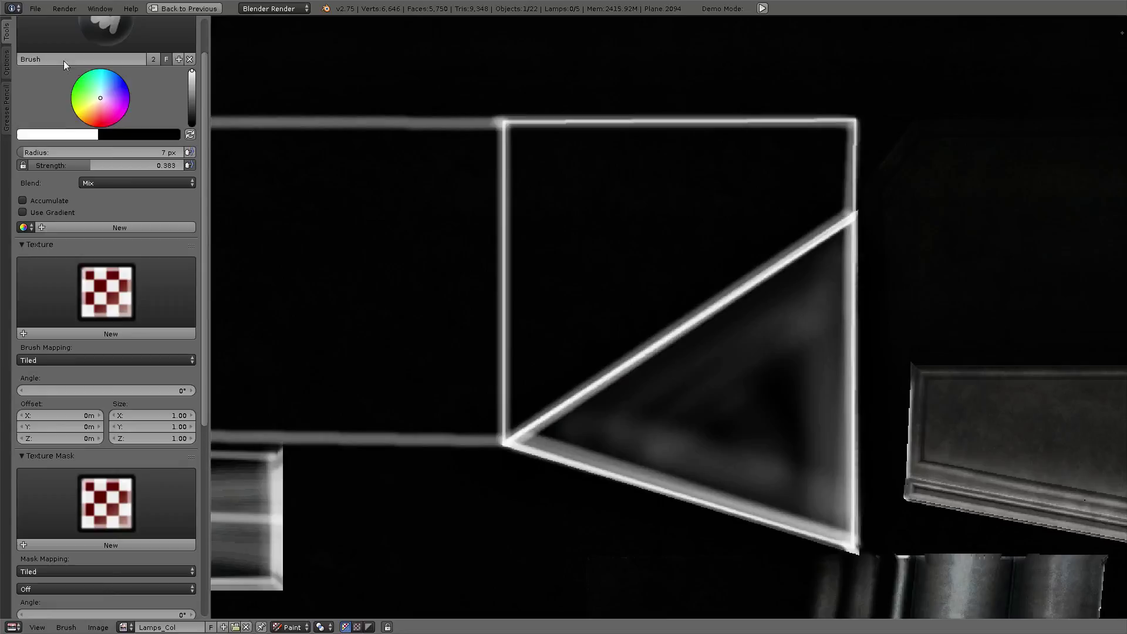
# - Set the brush texture to Texture.001 and the brush radius to 58 px
pyautogui.click(98, 306)
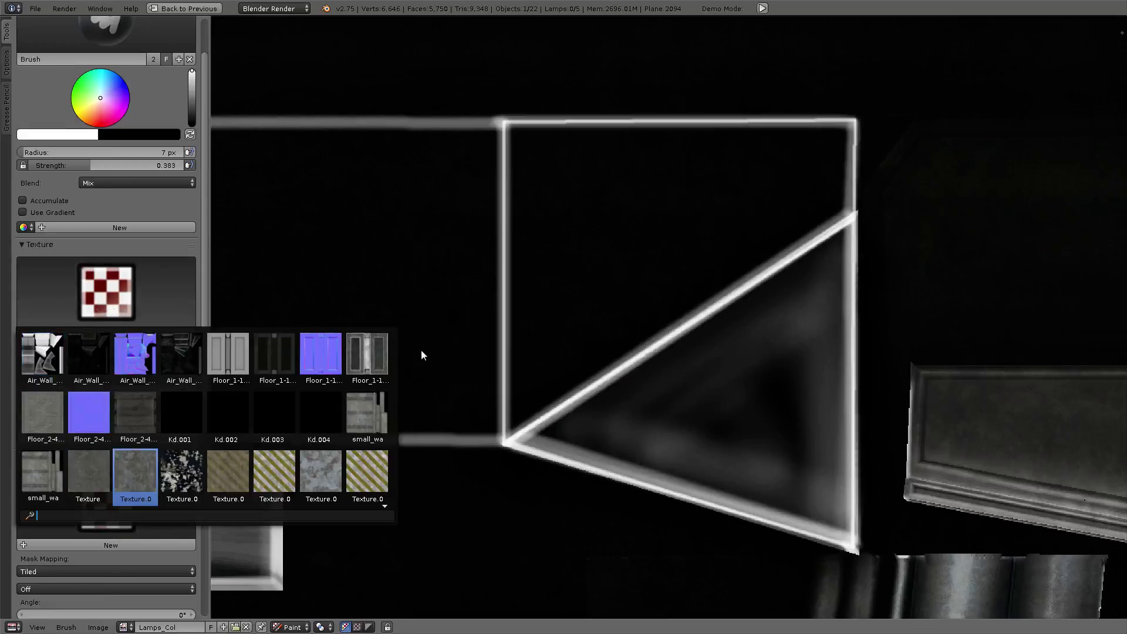
pyautogui.press('Return')
pyautogui.click(147, 152)
pyautogui.write('139')
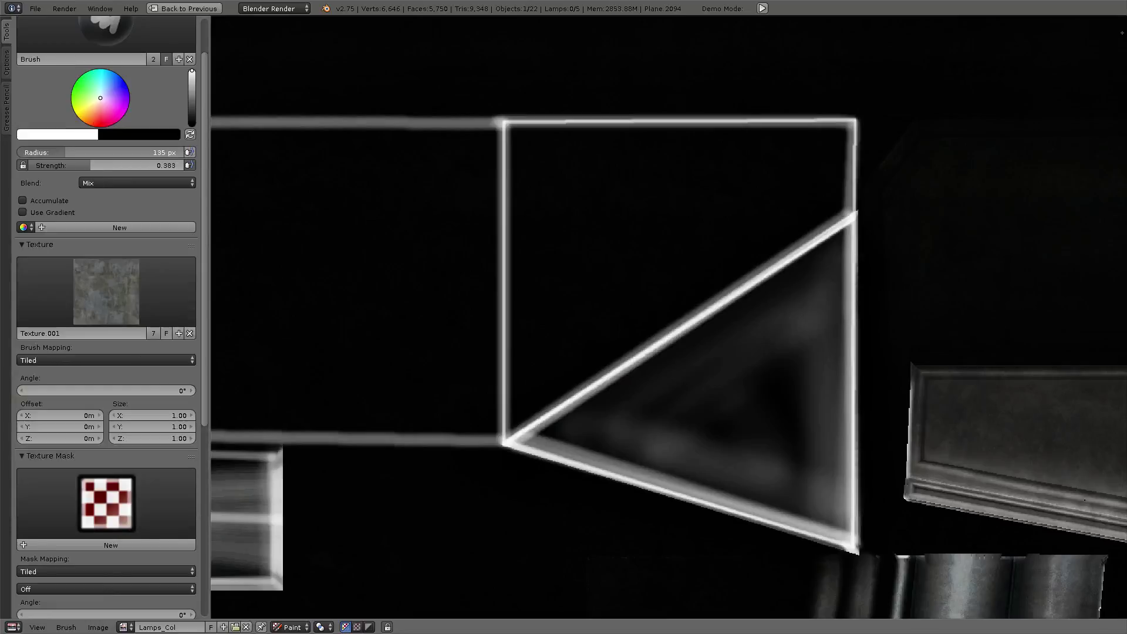
pyautogui.press('Return')
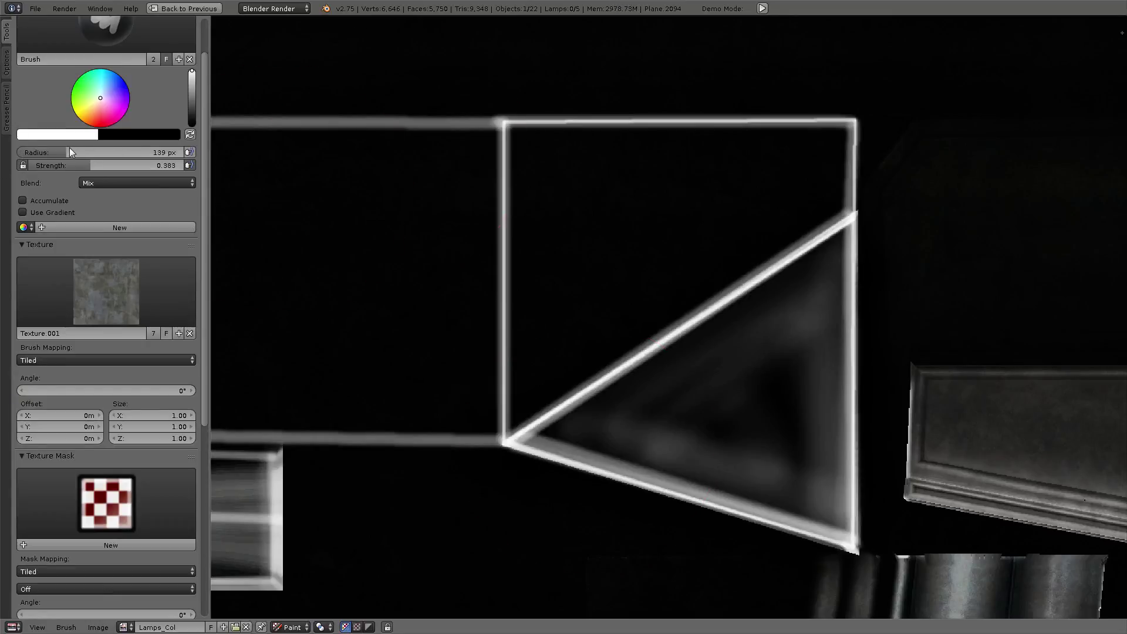
pyautogui.click(70, 152)
pyautogui.write('58')
pyautogui.press('Return')
# - Paint grunge strokes across the triangle island's sides, middle and bottom edge
pyautogui.scroll(-1, 684, 390)
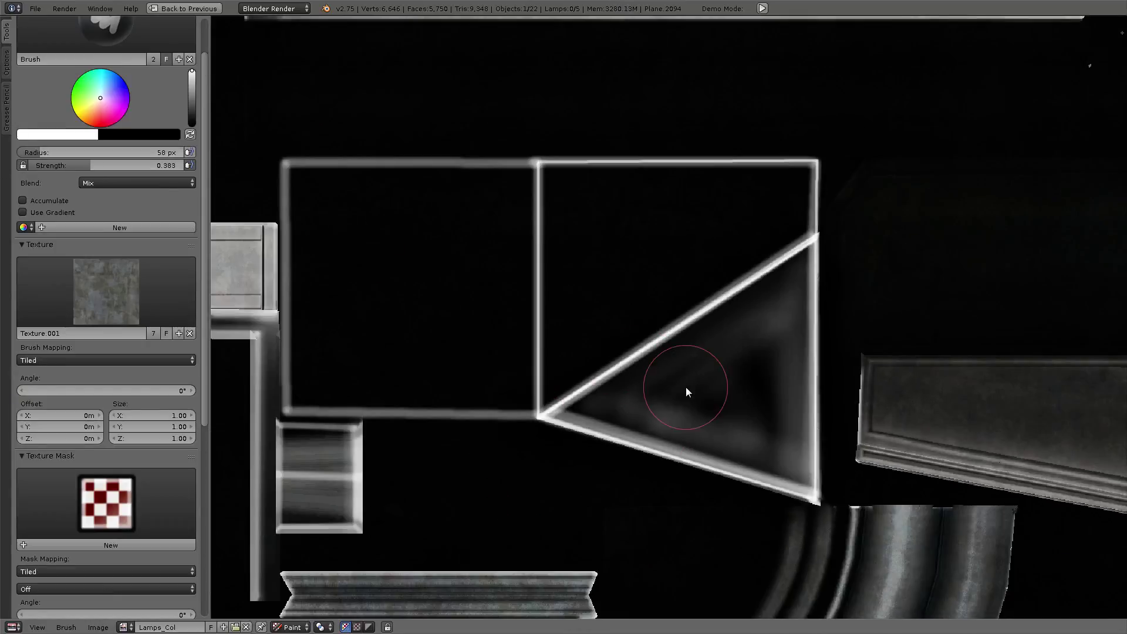
pyautogui.moveTo(641, 377); pyautogui.dragTo(603, 363, button='middle')
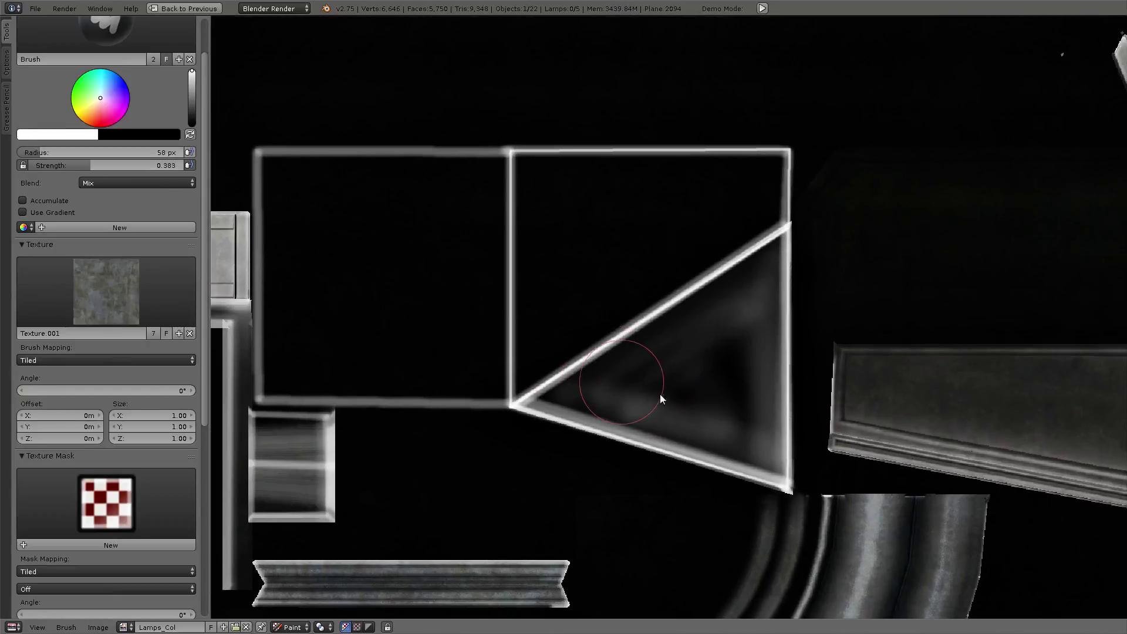
pyautogui.moveTo(659, 394)
pyautogui.mouseDown()
pyautogui.moveTo(760, 439)
pyautogui.moveTo(752, 276)
pyautogui.moveTo(769, 240)
pyautogui.mouseUp()
pyautogui.moveTo(769, 240); pyautogui.dragTo(558, 400)
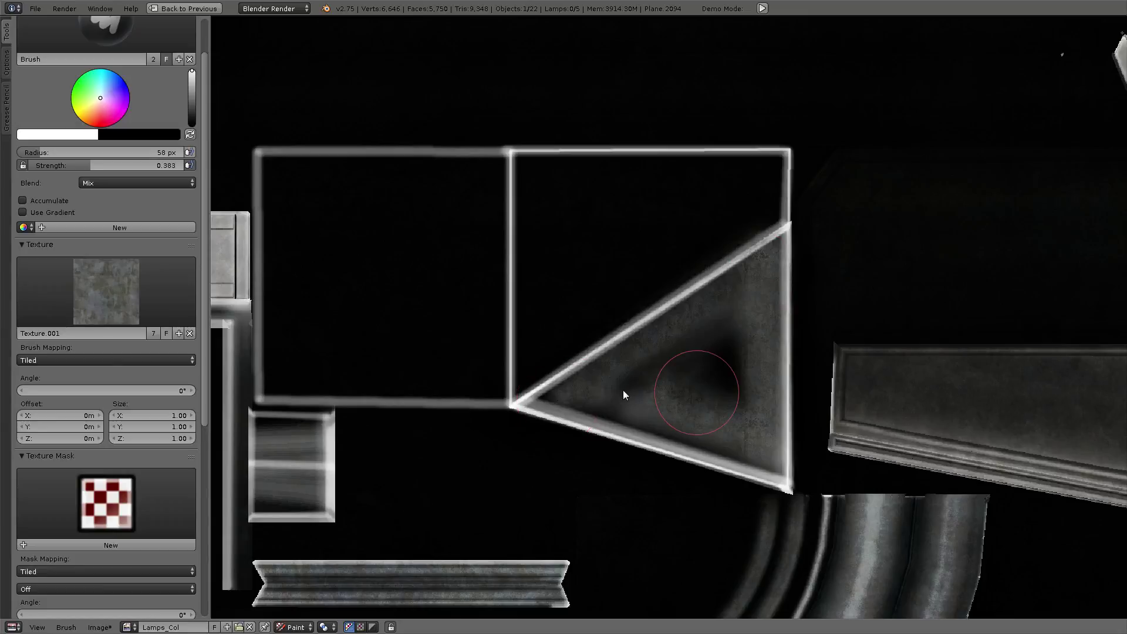
pyautogui.moveTo(737, 329); pyautogui.dragTo(602, 398)
pyautogui.moveTo(509, 398)
pyautogui.mouseDown()
pyautogui.moveTo(681, 326)
pyautogui.moveTo(766, 252)
pyautogui.moveTo(777, 227)
pyautogui.moveTo(780, 476)
pyautogui.moveTo(497, 404)
pyautogui.mouseUp()
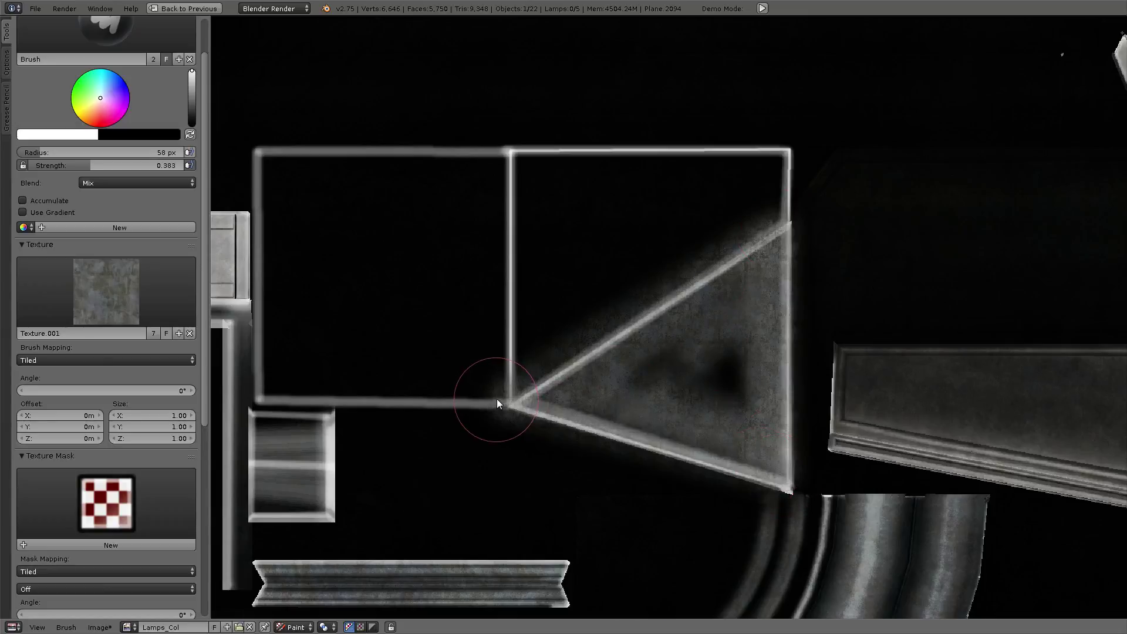
pyautogui.scroll(-3, 496, 399)
pyautogui.moveTo(497, 399); pyautogui.dragTo(690, 437, button='middle')
pyautogui.scroll(1, 618, 340)
pyautogui.scroll(3, 583, 269)
pyautogui.scroll(-3, 583, 269)
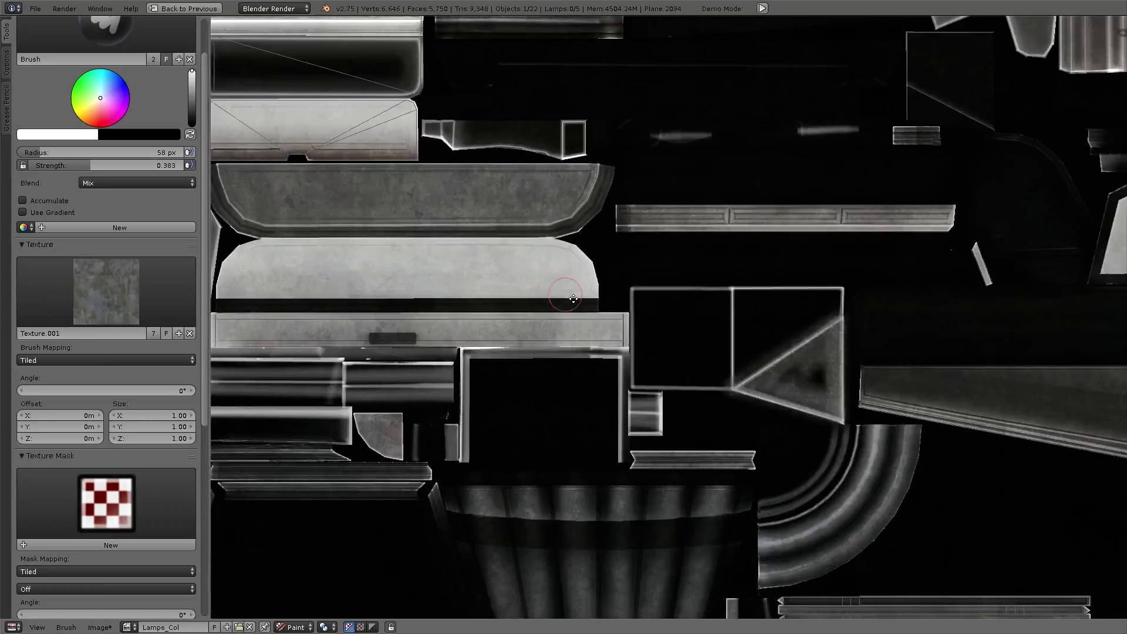
# - Paint grunge bands over the rectangle island, then show the lamp in a full-size 3D view
pyautogui.moveTo(583, 269)
pyautogui.mouseDown(button='middle')
pyautogui.moveTo(727, 372)
pyautogui.moveTo(418, 336)
pyautogui.moveTo(465, 315)
pyautogui.mouseUp(button='middle')
pyautogui.scroll(3, 417, 336)
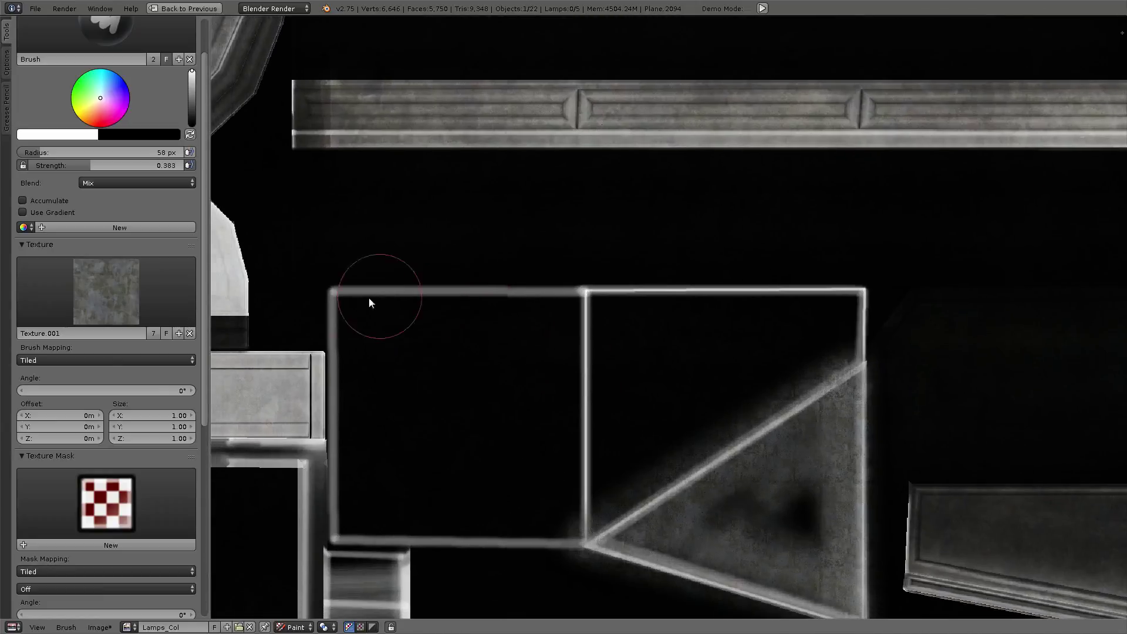
pyautogui.moveTo(342, 311); pyautogui.dragTo(847, 304)
pyautogui.moveTo(850, 373)
pyautogui.mouseDown()
pyautogui.moveTo(584, 524)
pyautogui.moveTo(344, 527)
pyautogui.moveTo(355, 305)
pyautogui.moveTo(411, 520)
pyautogui.mouseUp()
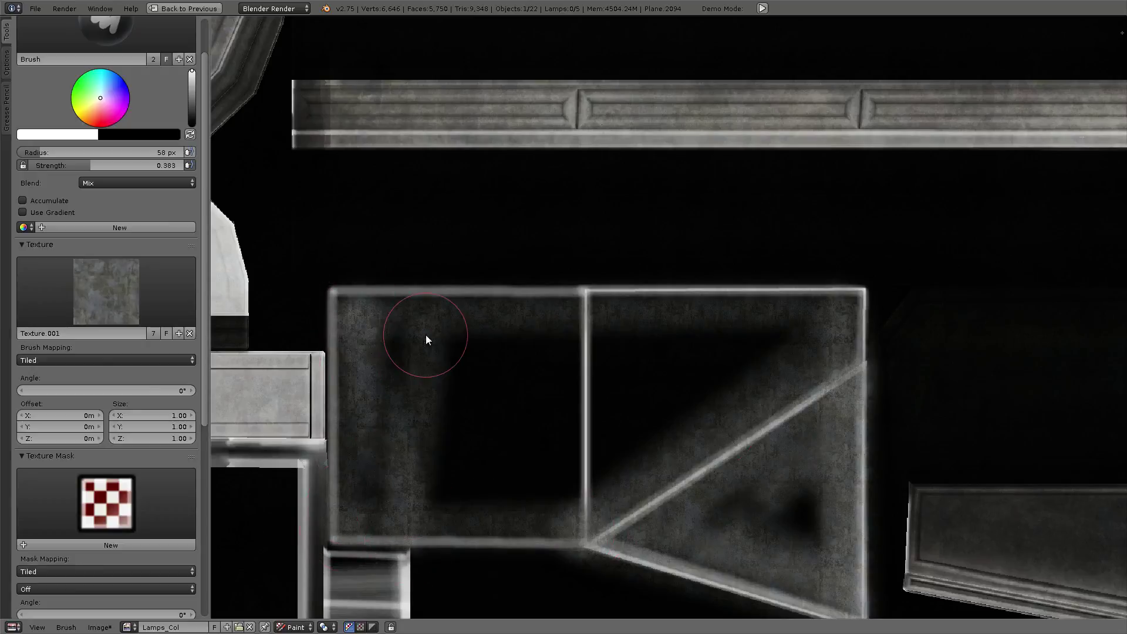
pyautogui.moveTo(425, 336)
pyautogui.mouseDown()
pyautogui.moveTo(781, 340)
pyautogui.moveTo(525, 499)
pyautogui.moveTo(403, 489)
pyautogui.moveTo(516, 470)
pyautogui.moveTo(440, 378)
pyautogui.moveTo(575, 458)
pyautogui.mouseUp()
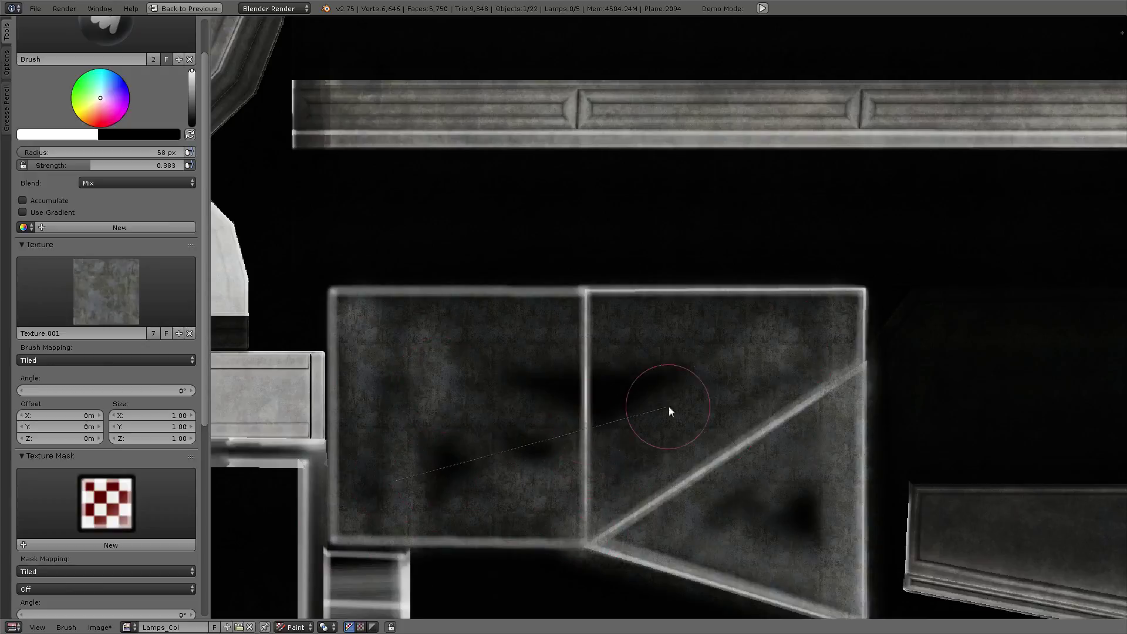
pyautogui.moveTo(668, 407)
pyautogui.mouseDown()
pyautogui.moveTo(530, 391)
pyautogui.moveTo(566, 375)
pyautogui.mouseUp()
pyautogui.scroll(-3, 702, 429)
pyautogui.scroll(2, 702, 429)
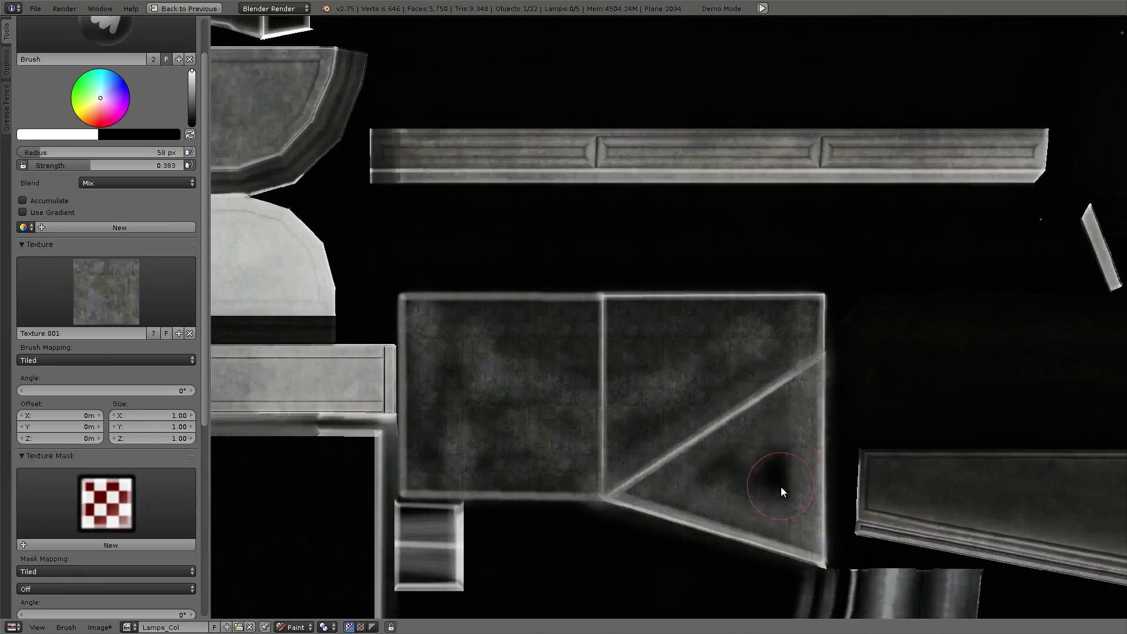
pyautogui.hotkey('ctrl', 'space')
pyautogui.hotkey('ctrl', 'space')
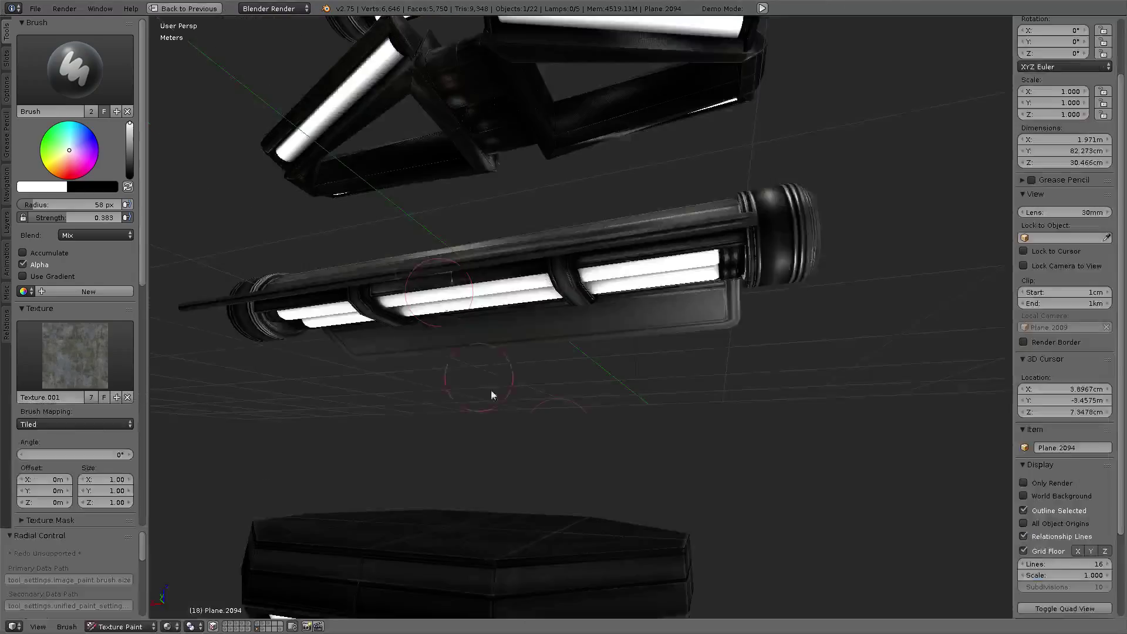
# - Orbit to inspect the painted lamp, then go back to the full-screen Lamps_Col texture
pyautogui.moveTo(491, 390)
pyautogui.mouseDown(button='middle')
pyautogui.moveTo(526, 371)
pyautogui.moveTo(536, 230)
pyautogui.moveTo(638, 271)
pyautogui.moveTo(779, 290)
pyautogui.moveTo(548, 346)
pyautogui.moveTo(506, 323)
pyautogui.mouseUp(button='middle')
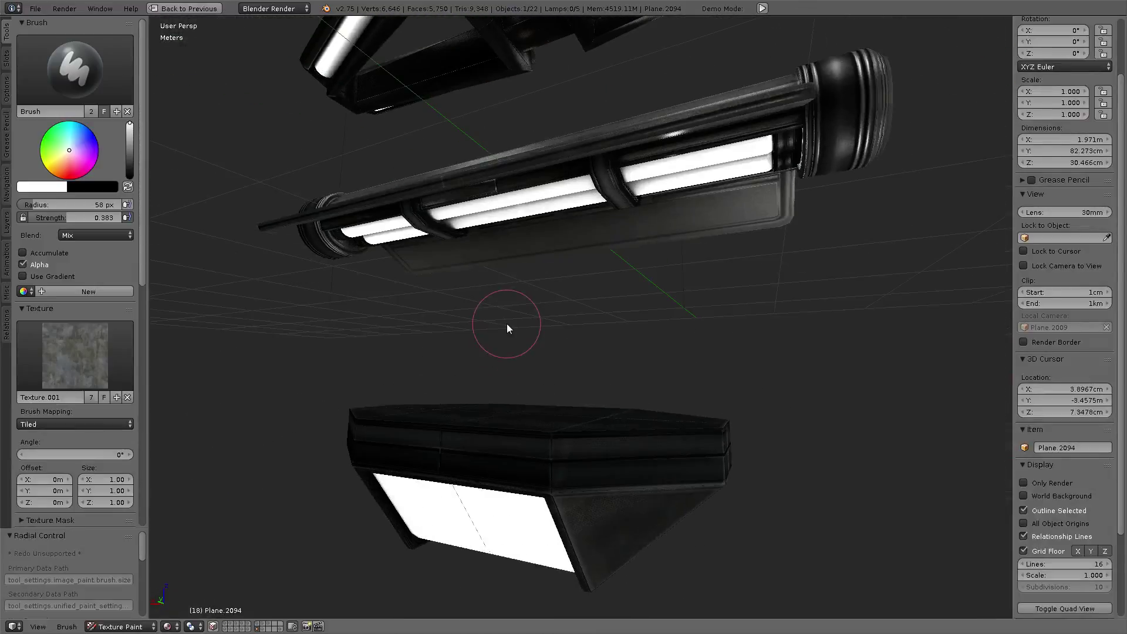
pyautogui.hotkey('ctrl', 'space')
pyautogui.hotkey('ctrl', 'space')
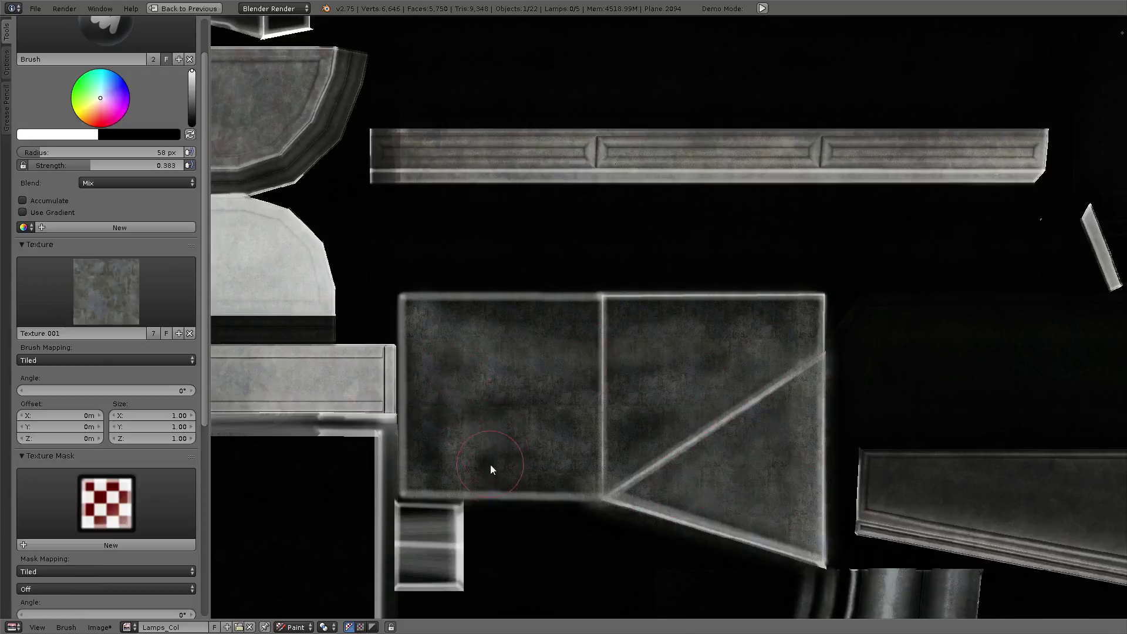
# - Undo a too-bright band, lower brush strength, and paint a faint line across the dark strip
pyautogui.scroll(-3, 475, 400)
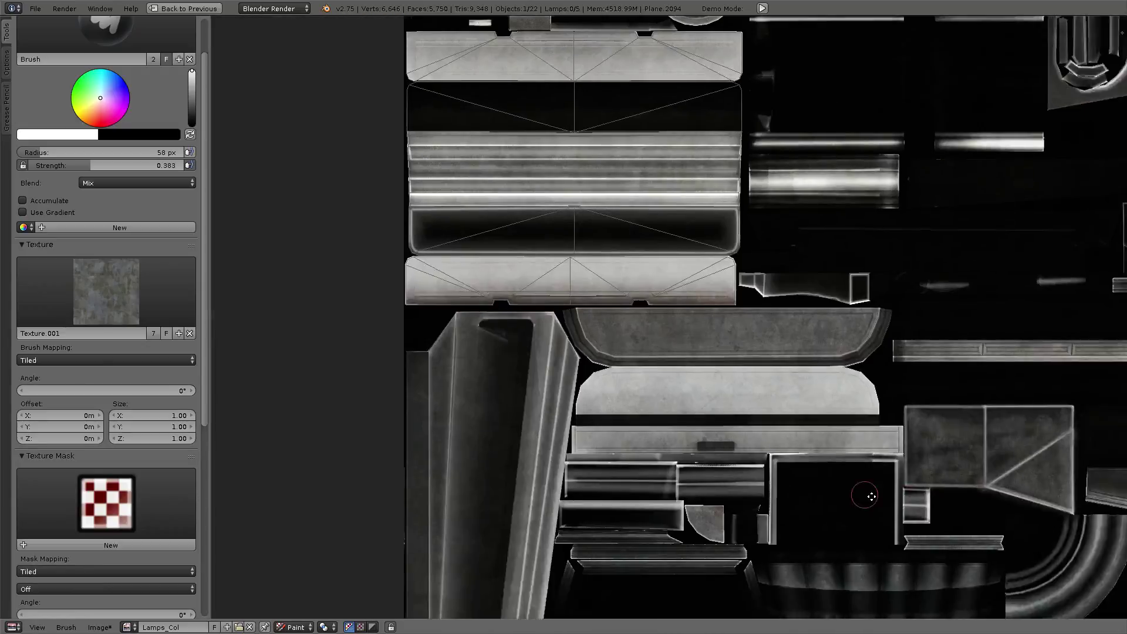
pyautogui.scroll(3, 557, 352)
pyautogui.scroll(-3, 503, 382)
pyautogui.scroll(3, 564, 202)
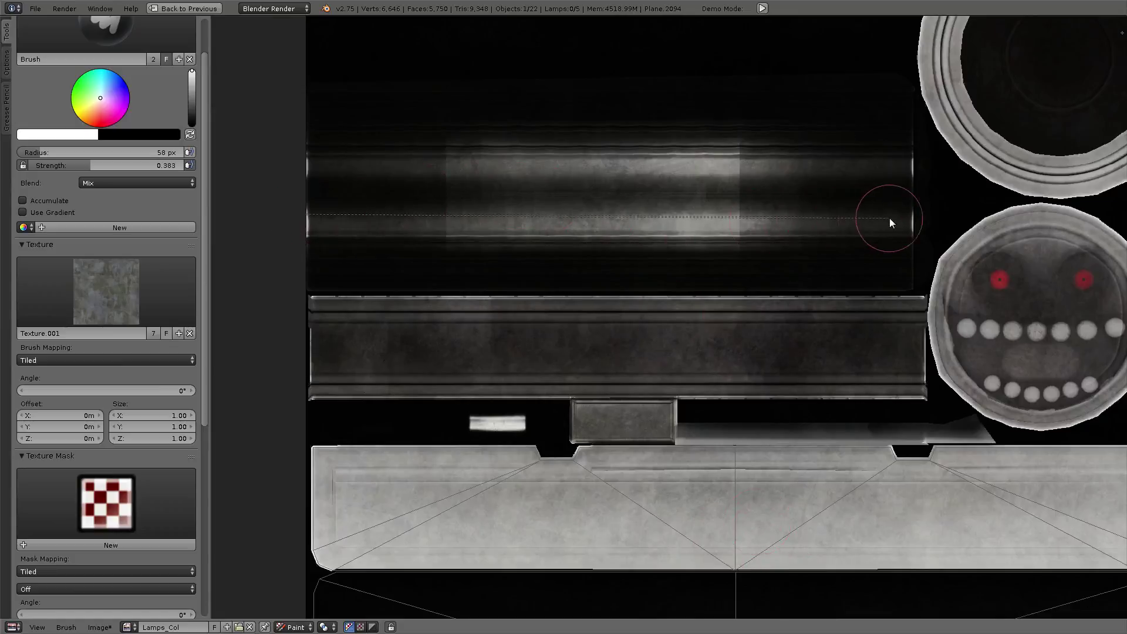
pyautogui.moveTo(783, 226); pyautogui.dragTo(896, 224)
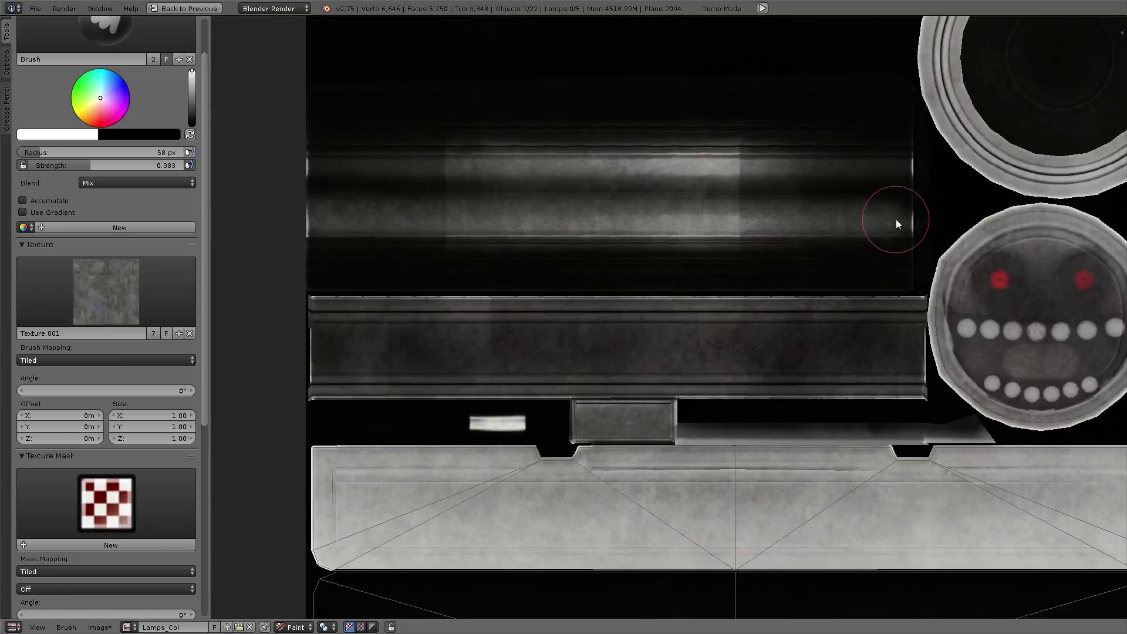
pyautogui.hotkey('ctrl', 'z')
pyautogui.moveTo(142, 165); pyautogui.dragTo(103, 165)
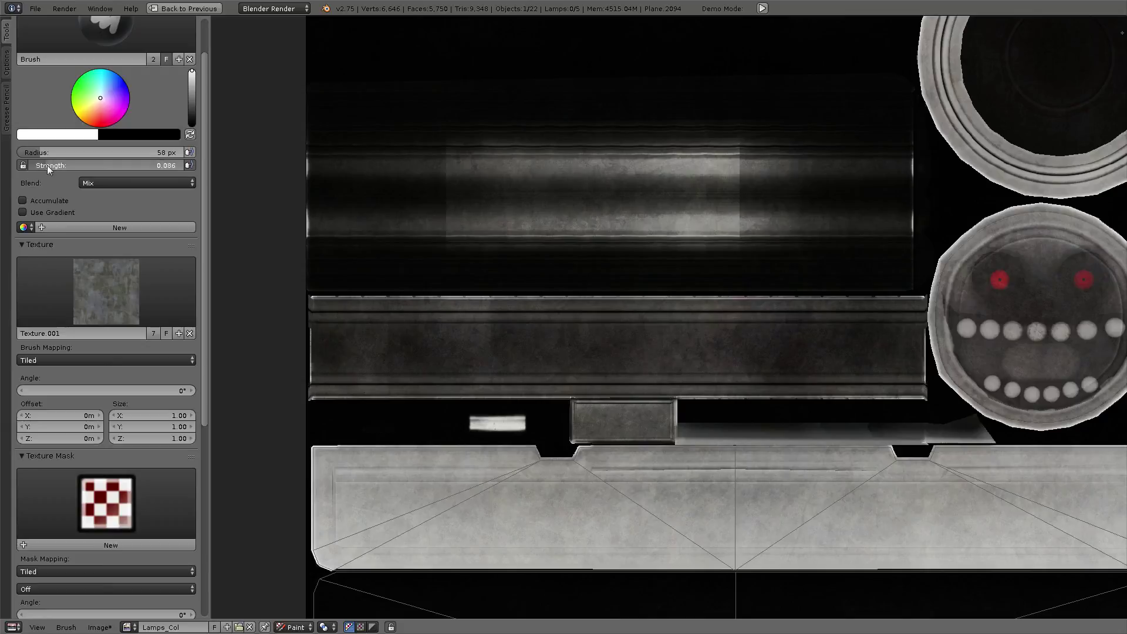
pyautogui.moveTo(721, 221); pyautogui.dragTo(891, 219)
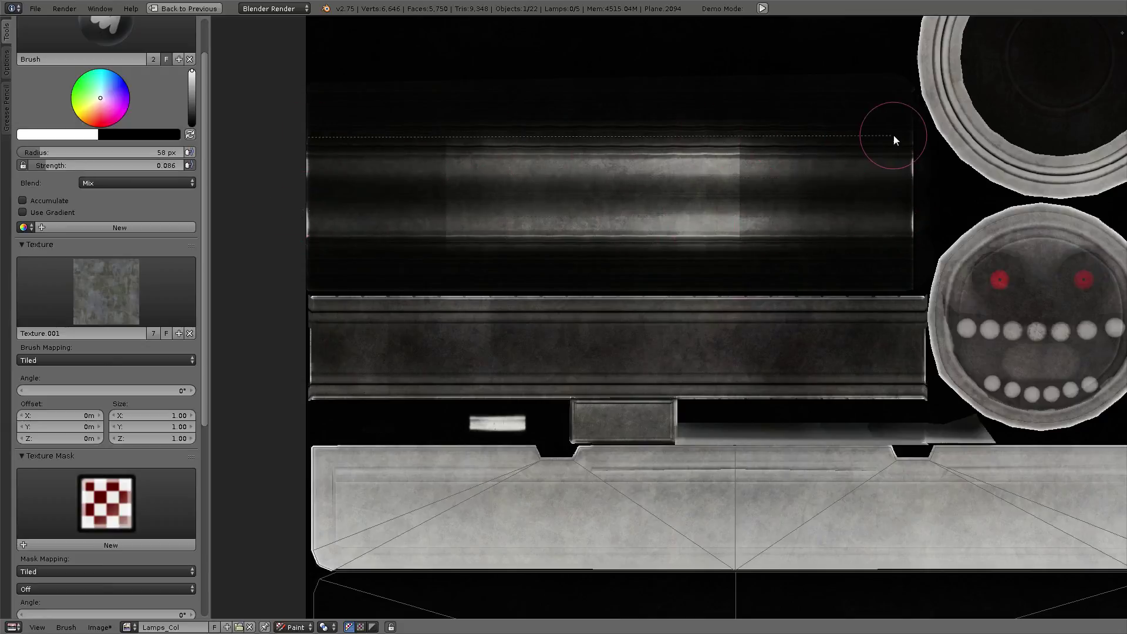
# - Paint faint straight lines across the dark band and along the panel edge
pyautogui.scroll(-4, 842, 285)
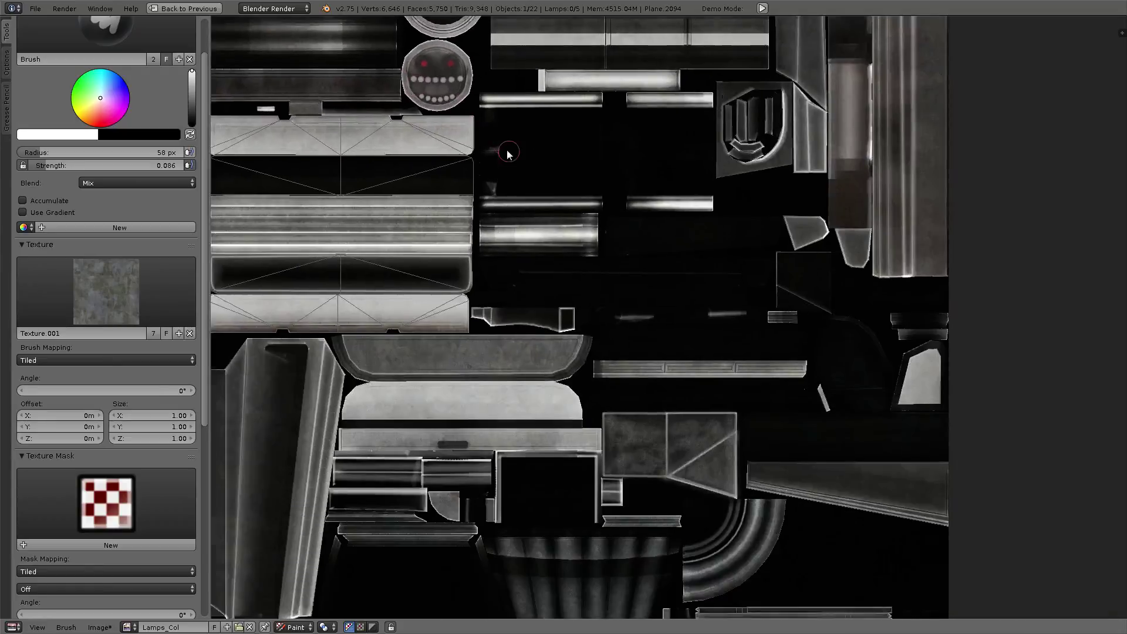
pyautogui.moveTo(597, 334); pyautogui.dragTo(882, 322, button='middle')
pyautogui.scroll(1, 636, 357)
pyautogui.moveTo(433, 289); pyautogui.dragTo(841, 289)
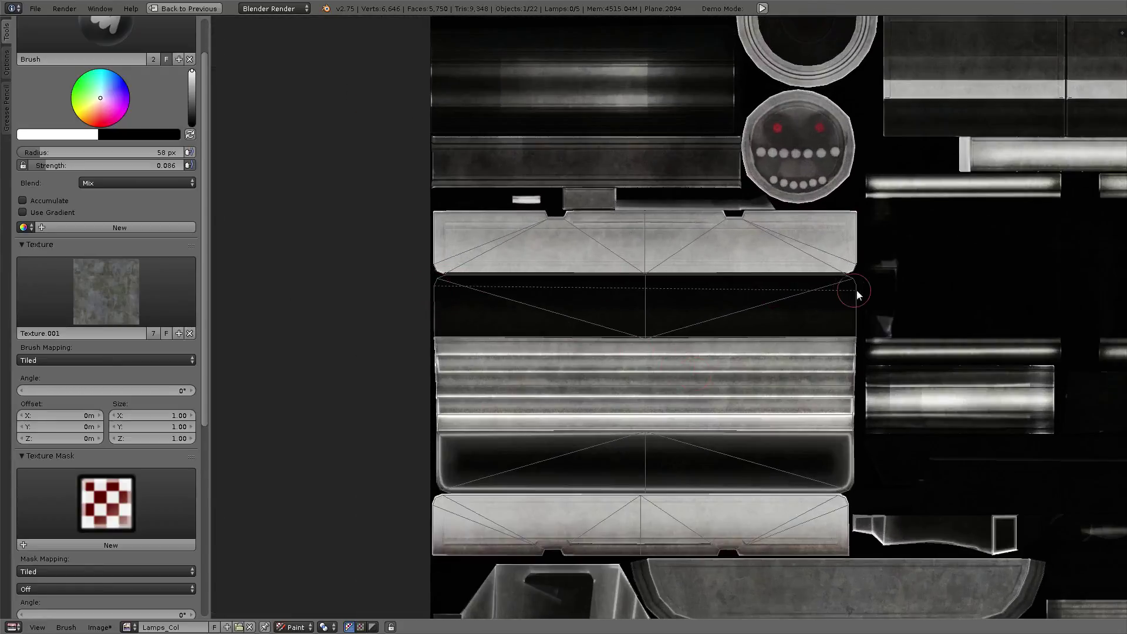
pyautogui.moveTo(459, 312); pyautogui.dragTo(459, 316)
pyautogui.keyDown('shift'); pyautogui.scroll(-3, 507, 339); pyautogui.keyUp('shift')
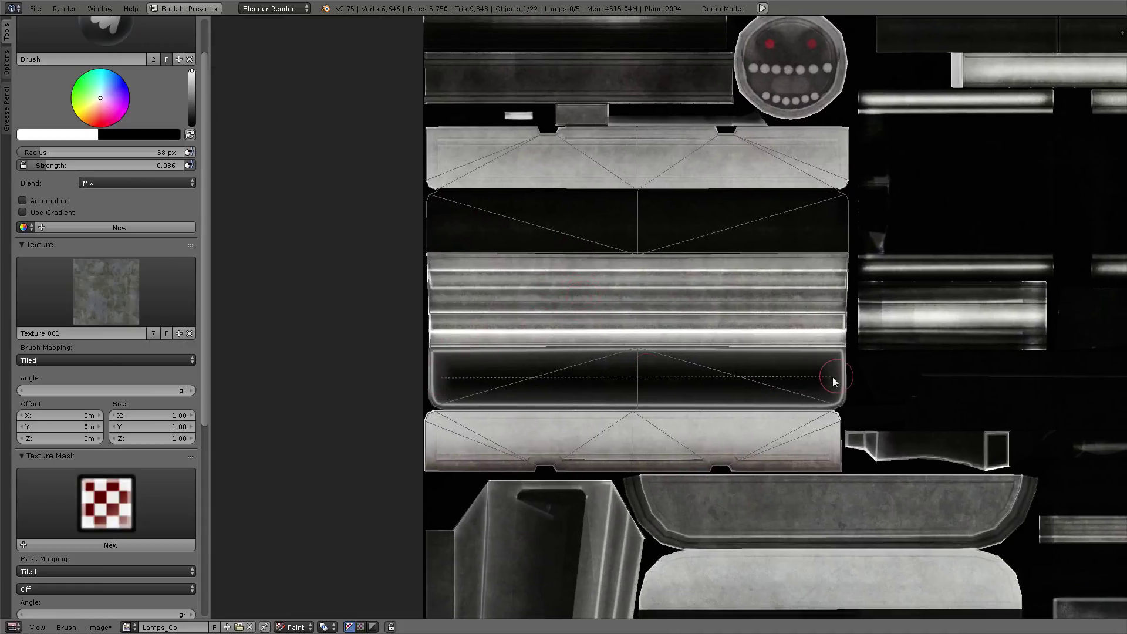
pyautogui.moveTo(828, 380); pyautogui.dragTo(454, 381)
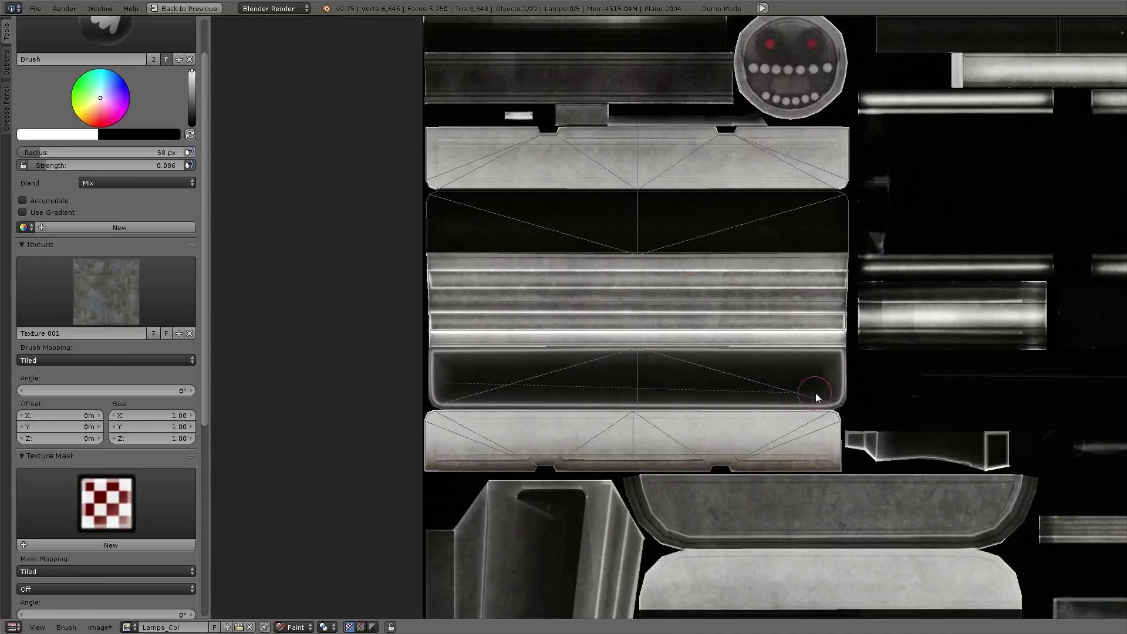
# - At 0.024 strength, paint faint light strokes along the lower and upper bevels
pyautogui.keyDown('shift'); pyautogui.scroll(-10, 813, 390); pyautogui.keyUp('shift')
pyautogui.keyDown('ctrl'); pyautogui.hscroll(4, 812, 390); pyautogui.keyUp('ctrl')
pyautogui.keyDown('shift'); pyautogui.scroll(-8, 666, 293); pyautogui.keyUp('shift')
pyautogui.keyDown('ctrl'); pyautogui.hscroll(5, 666, 265); pyautogui.keyUp('ctrl')
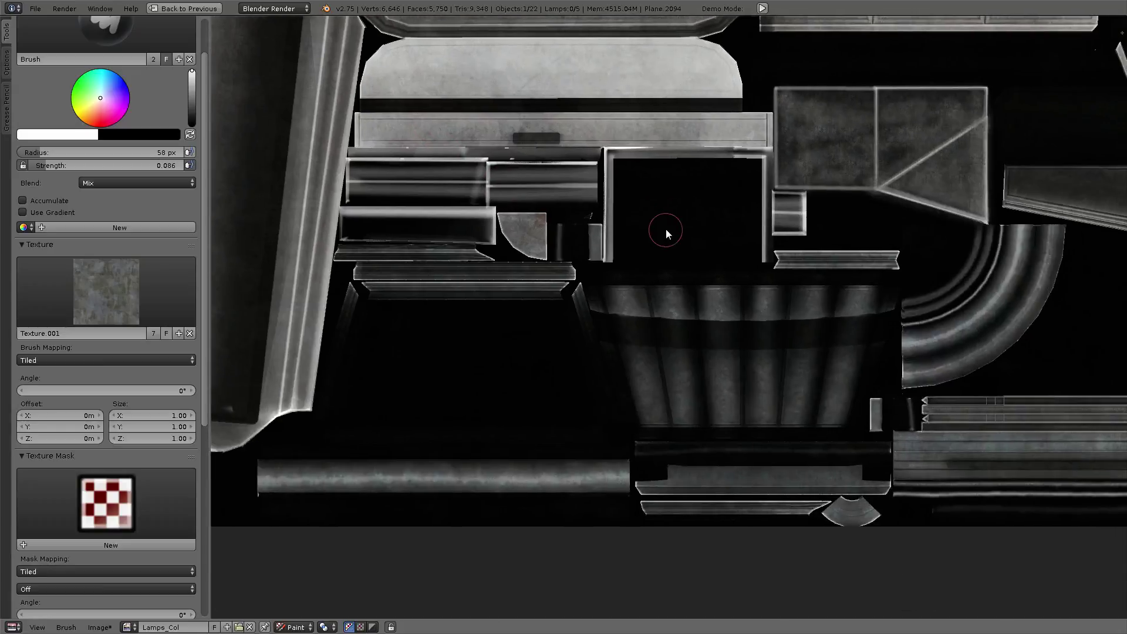
pyautogui.keyDown('ctrl'); pyautogui.hscroll(-3, 613, 363); pyautogui.keyUp('ctrl')
pyautogui.scroll(3, 491, 381)
pyautogui.keyDown('ctrl'); pyautogui.hscroll(-5, 662, 223); pyautogui.keyUp('ctrl')
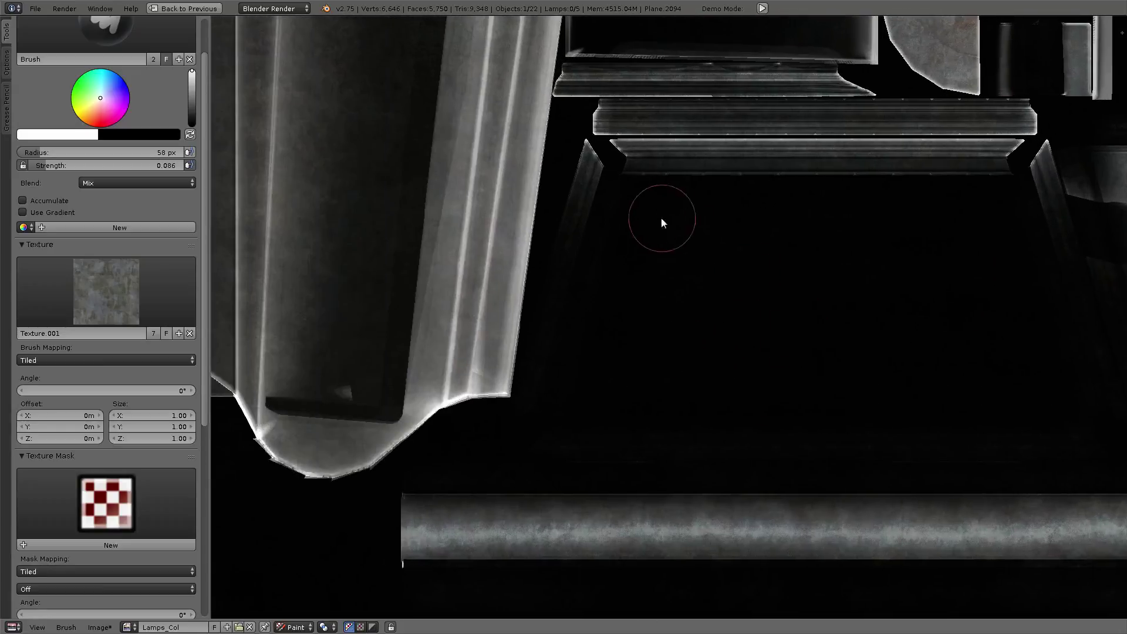
pyautogui.keyDown('ctrl'); pyautogui.hscroll(1, 623, 410); pyautogui.keyUp('ctrl')
pyautogui.moveTo(184, 165); pyautogui.dragTo(174, 166)
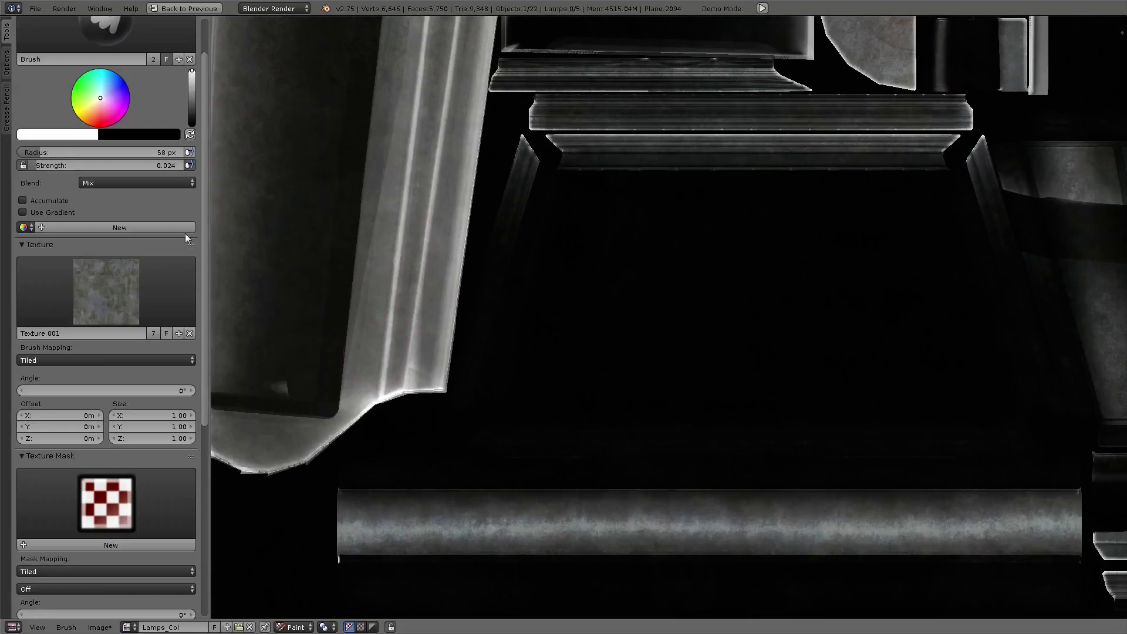
pyautogui.keyDown('ctrl'); pyautogui.hscroll(1, 534, 426); pyautogui.keyUp('ctrl')
pyautogui.moveTo(536, 432); pyautogui.dragTo(995, 436)
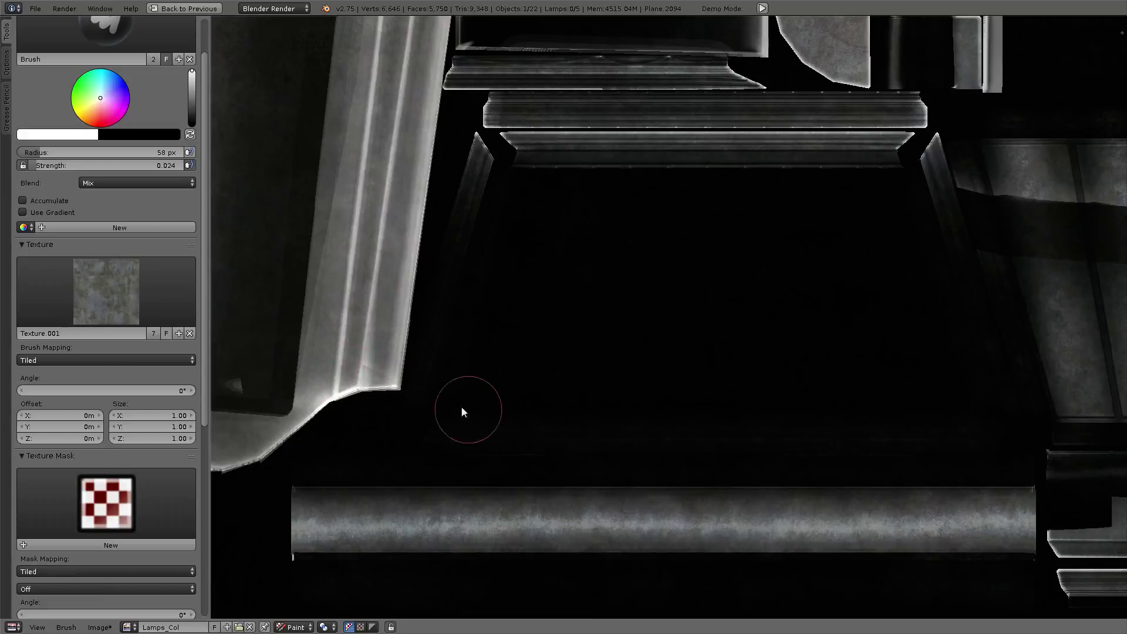
pyautogui.moveTo(471, 300); pyautogui.dragTo(508, 169)
pyautogui.moveTo(463, 408)
pyautogui.mouseDown()
pyautogui.moveTo(1013, 403)
pyautogui.moveTo(955, 404)
pyautogui.moveTo(903, 175)
pyautogui.mouseUp()
pyautogui.moveTo(667, 187); pyautogui.dragTo(920, 184)
# - Pan and zoom around the texture sheet to survey other areas
pyautogui.scroll(-5, 1020, 436)
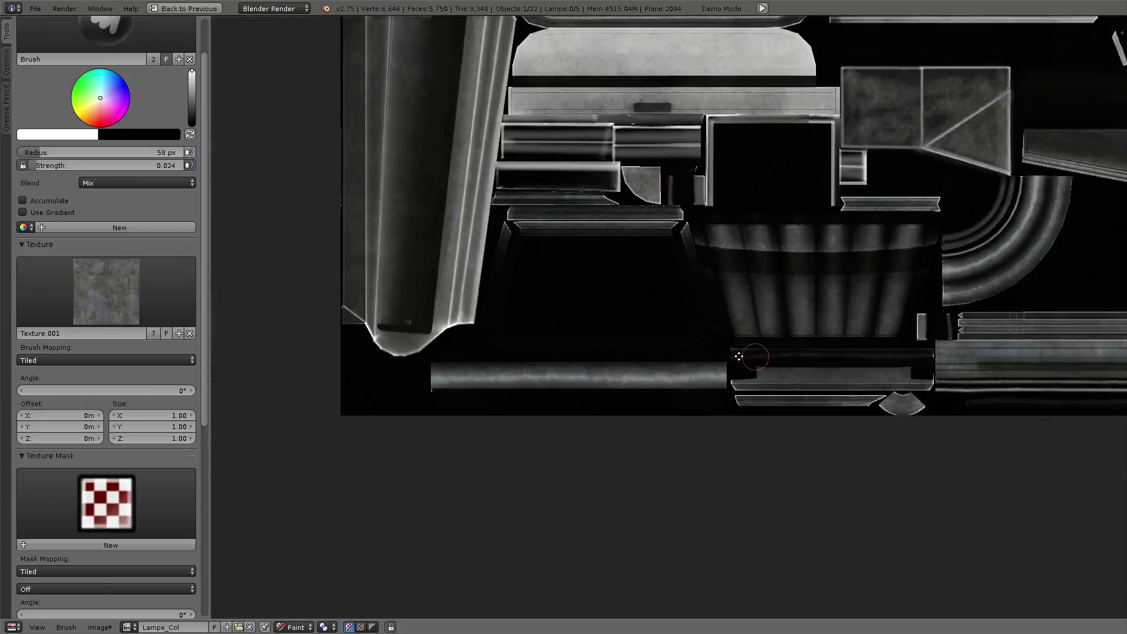
pyautogui.moveTo(847, 357); pyautogui.dragTo(775, 534, button='middle')
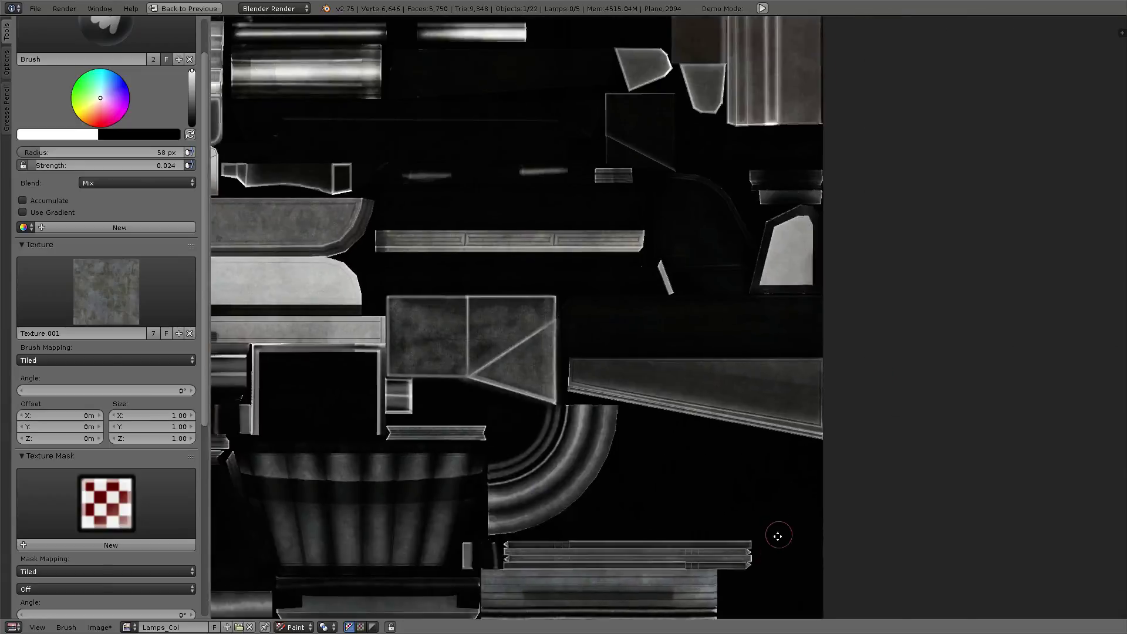
pyautogui.scroll(3, 549, 385)
pyautogui.moveTo(549, 385)
pyautogui.mouseDown(button='middle')
pyautogui.moveTo(857, 481)
pyautogui.moveTo(733, 497)
pyautogui.mouseUp(button='middle')
pyautogui.scroll(3, 622, 307)
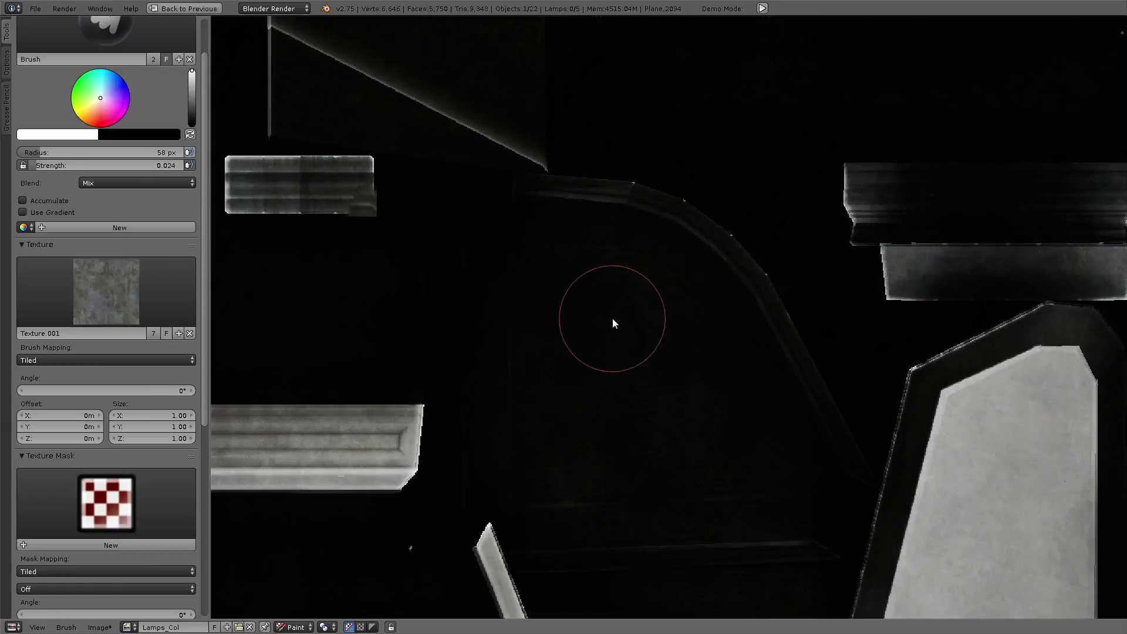
pyautogui.scroll(-2, 720, 491)
pyautogui.scroll(-2, 730, 302)
pyautogui.moveTo(728, 427)
pyautogui.mouseDown(button='middle')
pyautogui.moveTo(730, 301)
pyautogui.moveTo(861, 370)
pyautogui.mouseUp(button='middle')
pyautogui.scroll(2, 671, 303)
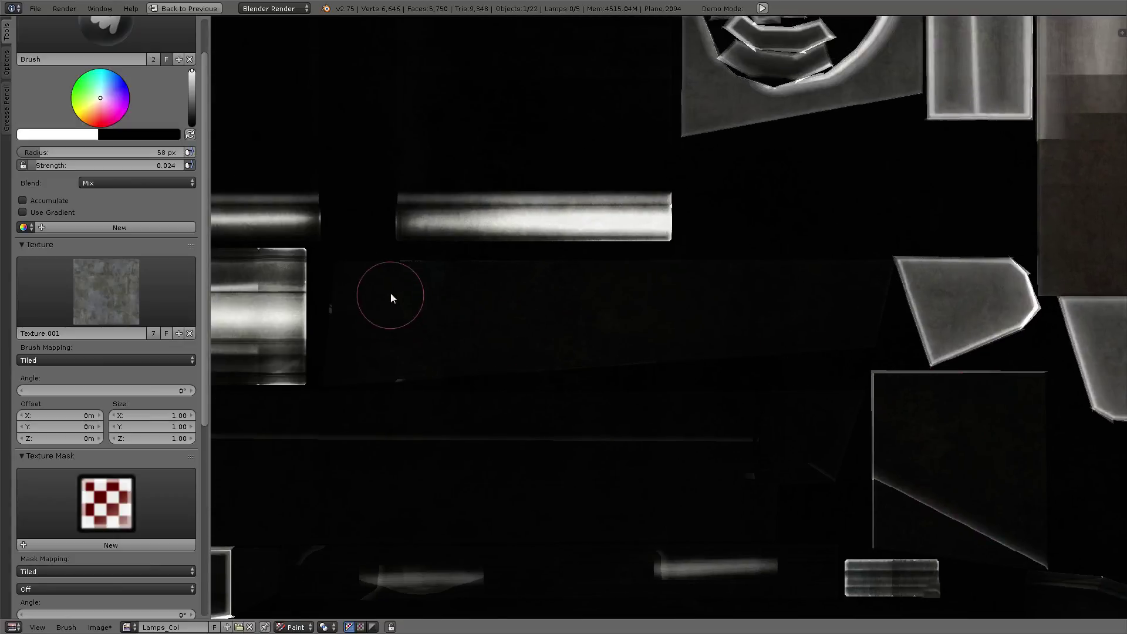
pyautogui.scroll(-2, 864, 307)
pyautogui.moveTo(864, 307)
pyautogui.mouseDown(button='middle')
pyautogui.moveTo(685, 371)
pyautogui.moveTo(852, 399)
pyautogui.moveTo(800, 203)
pyautogui.mouseUp(button='middle')
pyautogui.scroll(-2, 685, 371)
# - Draw a straight stroke across the striped panel and restore the split layout
pyautogui.hotkey('ctrl', 'Up')
pyautogui.hotkey('ctrl', 'Up')
pyautogui.scroll(3, 587, 350)
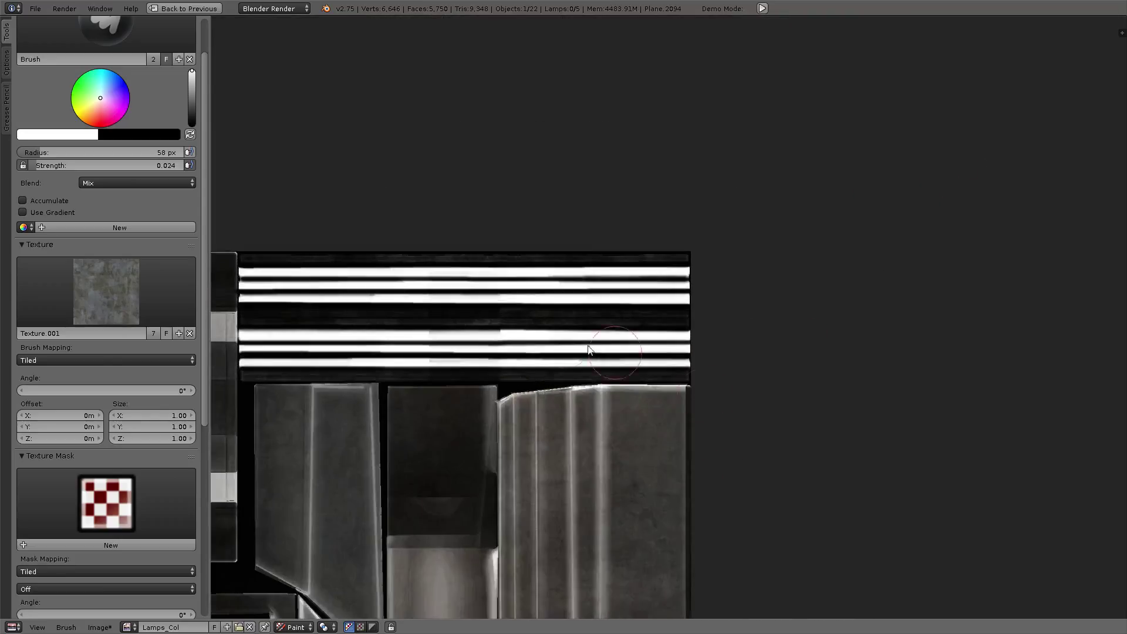
pyautogui.scroll(2, 634, 327)
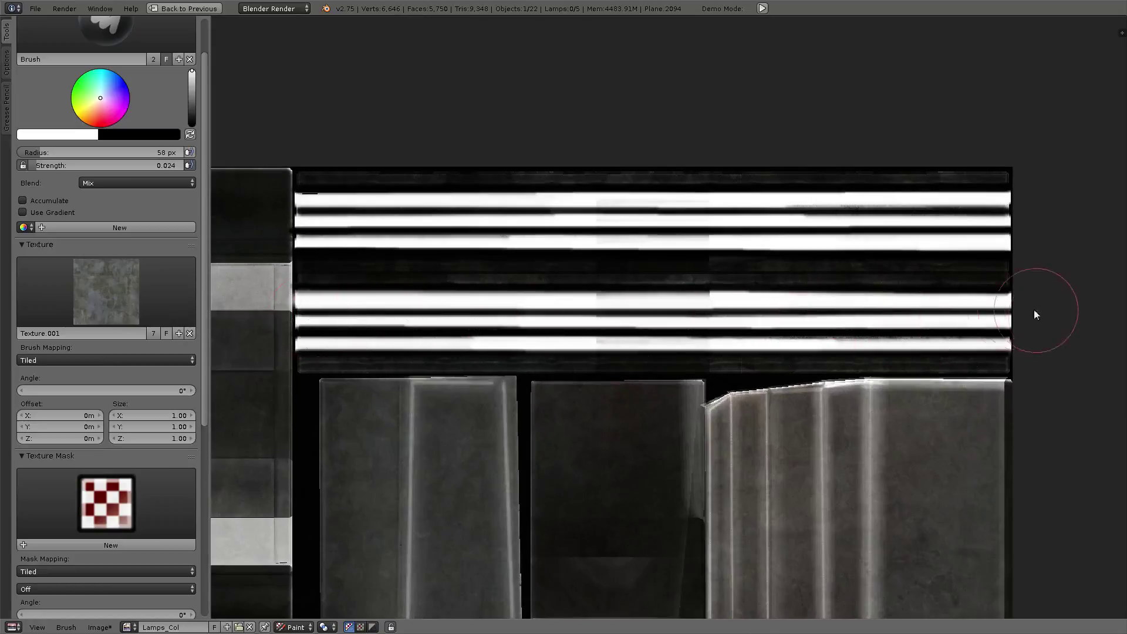
pyautogui.moveTo(402, 312); pyautogui.dragTo(891, 307)
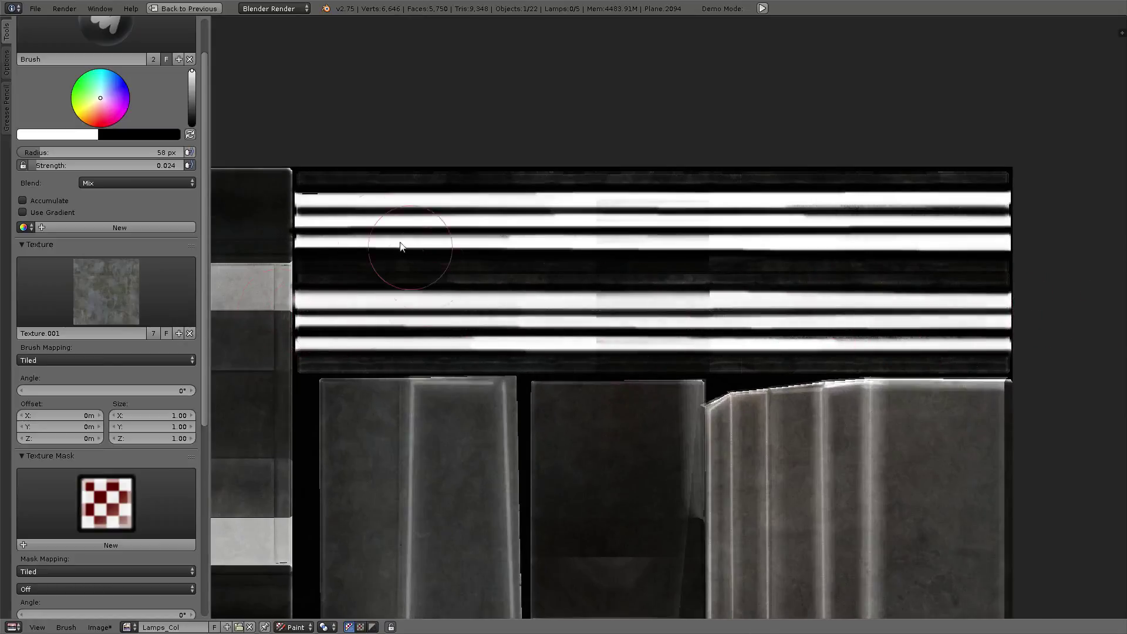
pyautogui.scroll(-4, 1012, 237)
pyautogui.hotkey('ctrl', 'Up')
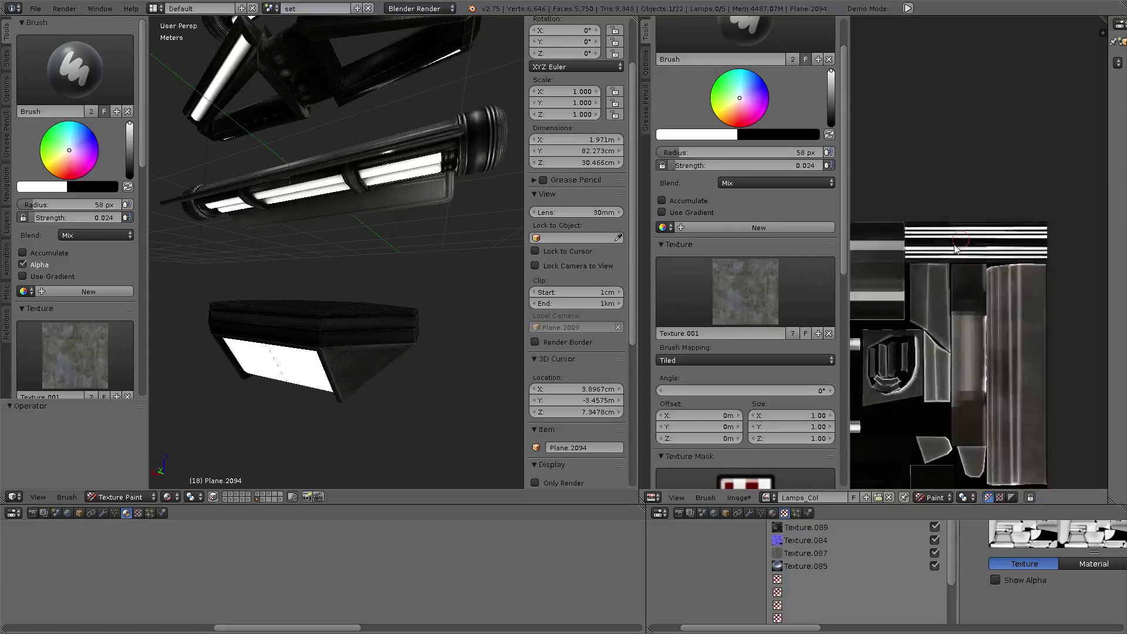
# - Check the painted lamps in 3D, then save the Lamps_Col colour texture
pyautogui.hotkey('ctrl', 'Up')
pyautogui.moveTo(689, 260)
pyautogui.mouseDown(button='middle')
pyautogui.moveTo(674, 358)
pyautogui.moveTo(608, 346)
pyautogui.moveTo(709, 278)
pyautogui.moveTo(590, 350)
pyautogui.moveTo(628, 244)
pyautogui.moveTo(594, 247)
pyautogui.moveTo(664, 421)
pyautogui.moveTo(608, 251)
pyautogui.moveTo(605, 320)
pyautogui.moveTo(611, 254)
pyautogui.mouseUp(button='middle')
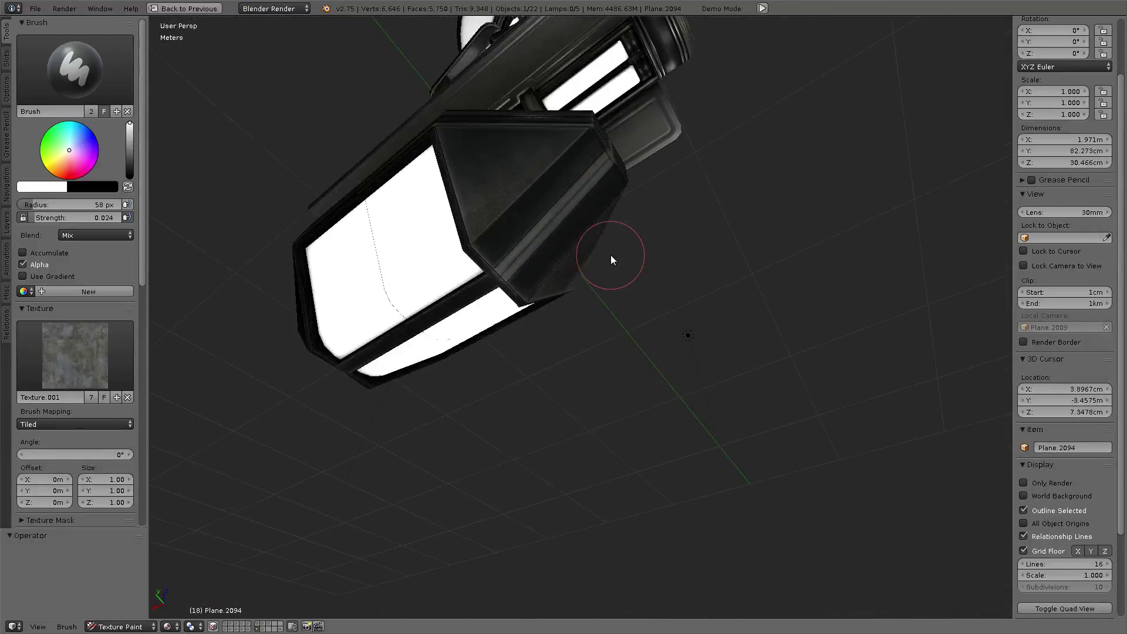
pyautogui.hotkey('ctrl', 'Up')
pyautogui.click(738, 497)
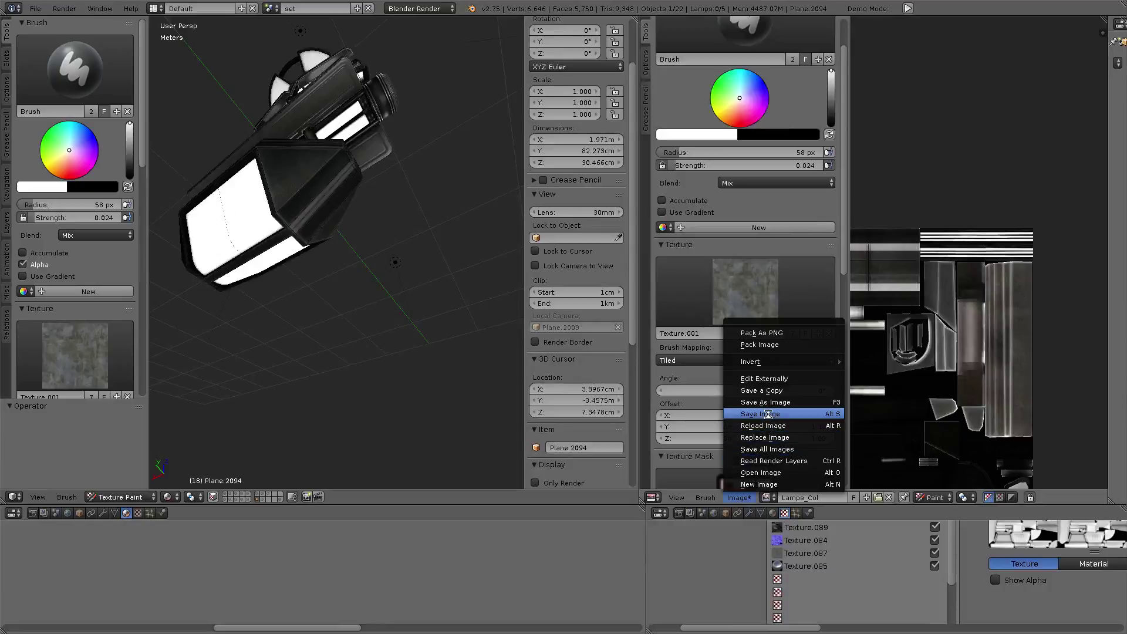
pyautogui.click(6, 64)
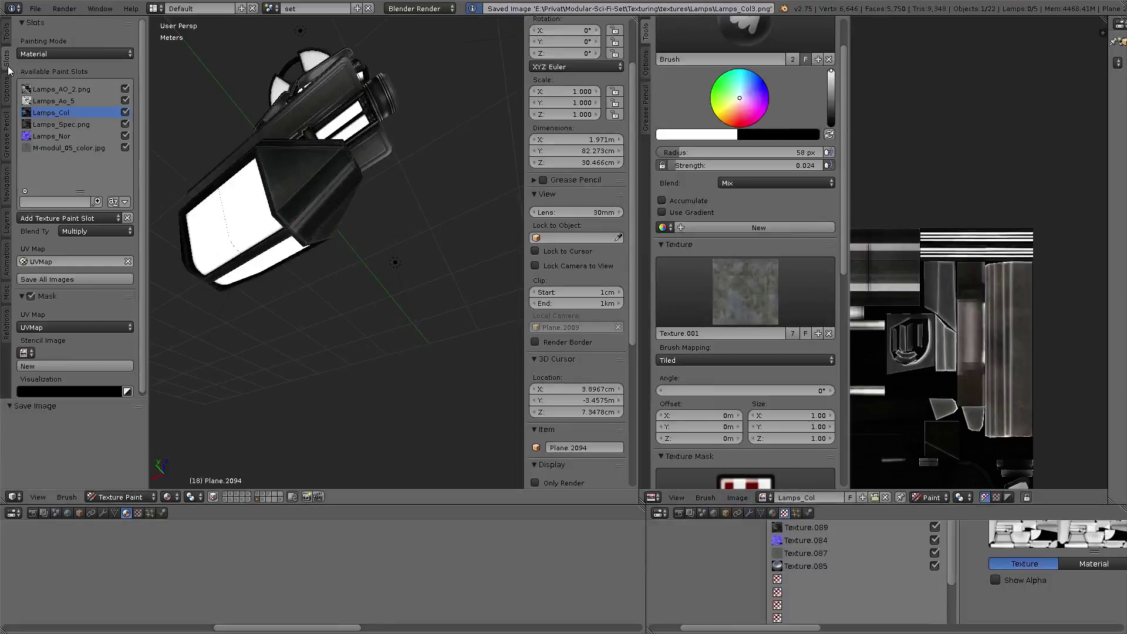
# - Make Lamps_Spec.png the active paint slot and view it enlarged
pyautogui.click(73, 124)
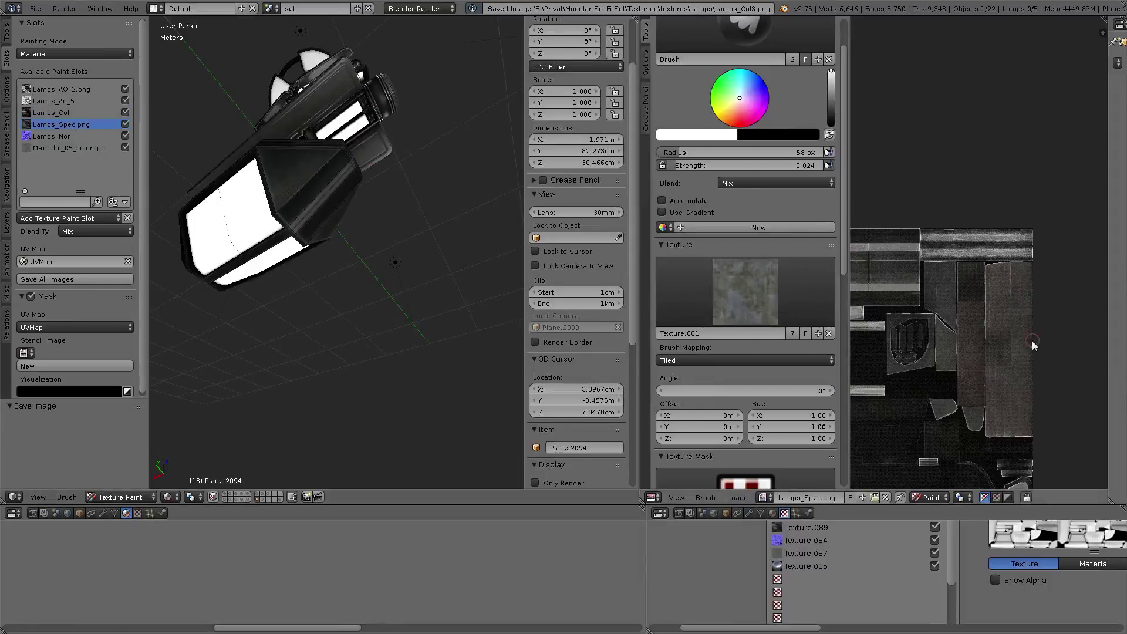
pyautogui.hotkey('ctrl', 'Up')
pyautogui.scroll(5, 777, 295)
pyautogui.scroll(-3, 466, 272)
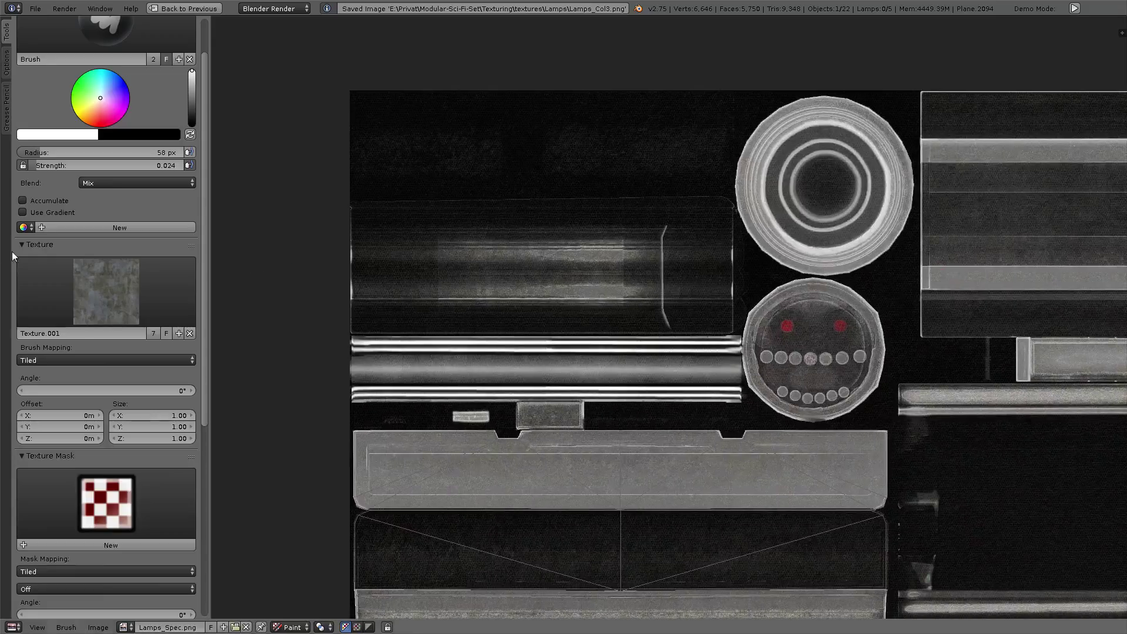
pyautogui.scroll(3, 510, 305)
pyautogui.scroll(-3, 510, 305)
pyautogui.moveTo(509, 305)
pyautogui.mouseDown(button='middle')
pyautogui.moveTo(426, 279)
pyautogui.moveTo(576, 345)
pyautogui.moveTo(911, 357)
pyautogui.moveTo(913, 167)
pyautogui.moveTo(837, 222)
pyautogui.moveTo(793, 388)
pyautogui.mouseUp(button='middle')
pyautogui.scroll(3, 837, 222)
pyautogui.scroll(2, 666, 319)
# - Orbit the lamps in full-screen 3D, then enlarge the image editor on the specular map again
pyautogui.hotkey('ctrl', 'Up')
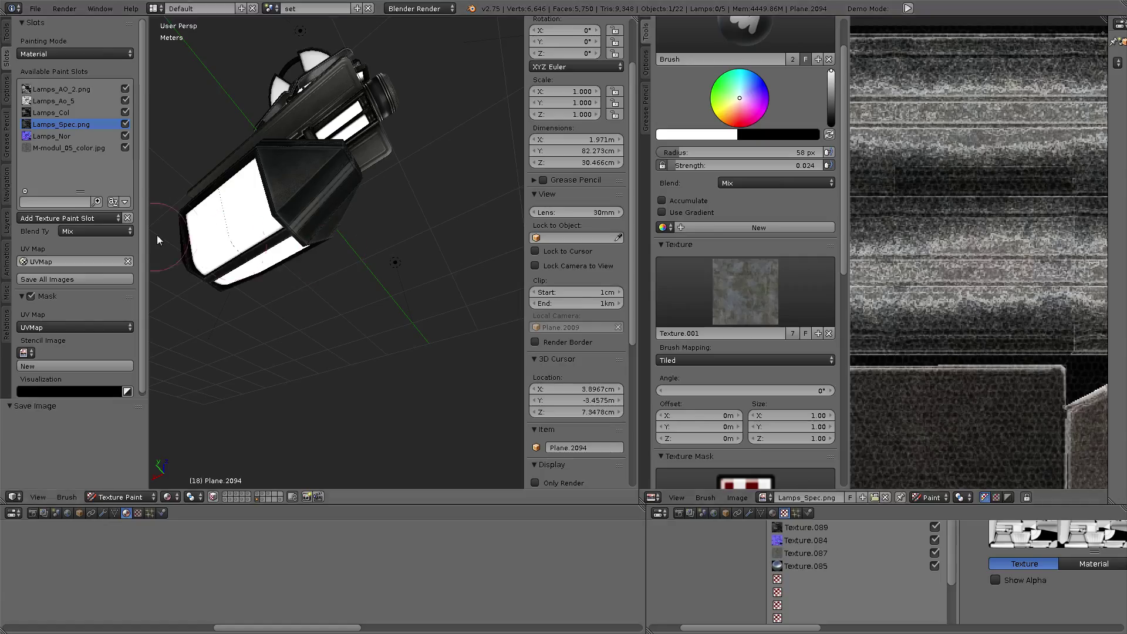
pyautogui.hotkey('ctrl', 'Up')
pyautogui.moveTo(242, 255)
pyautogui.mouseDown(button='middle')
pyautogui.moveTo(380, 250)
pyautogui.moveTo(440, 284)
pyautogui.mouseUp(button='middle')
pyautogui.hotkey('ctrl', 'Up')
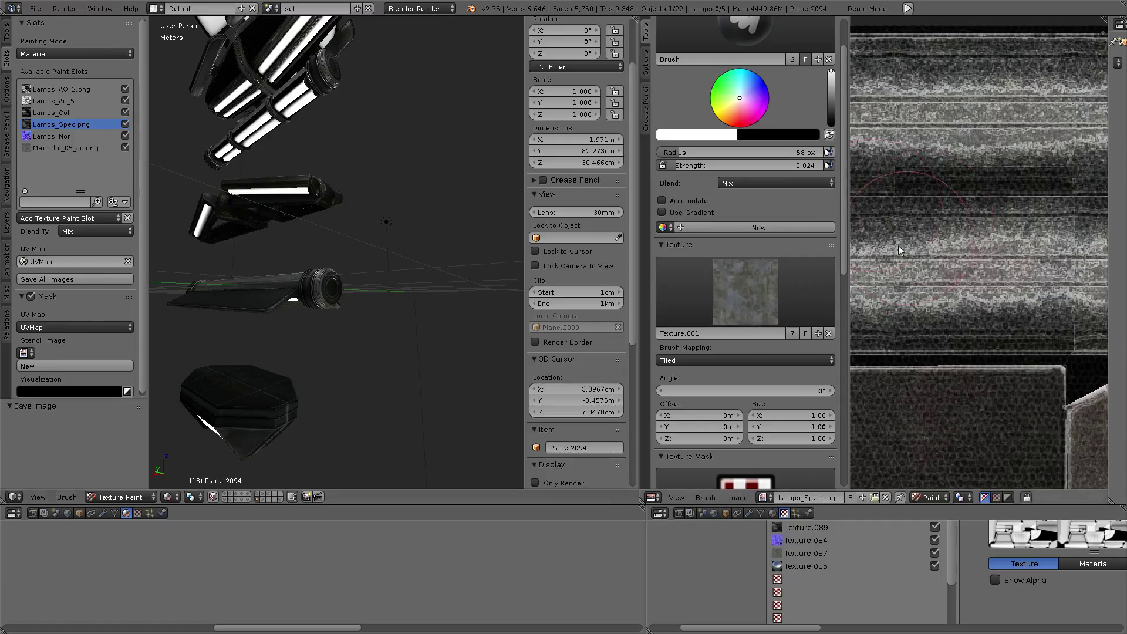
pyautogui.hotkey('ctrl', 'Up')
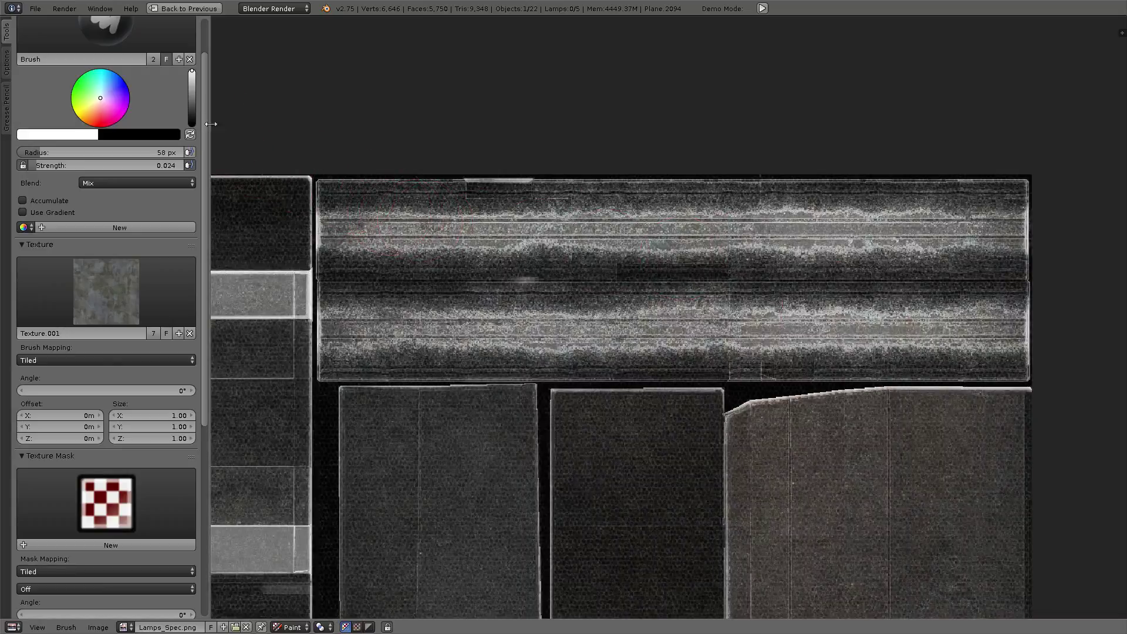
# - Shrink the brush, raise strength to 0.445, and test light strokes on the strip
pyautogui.press('f')
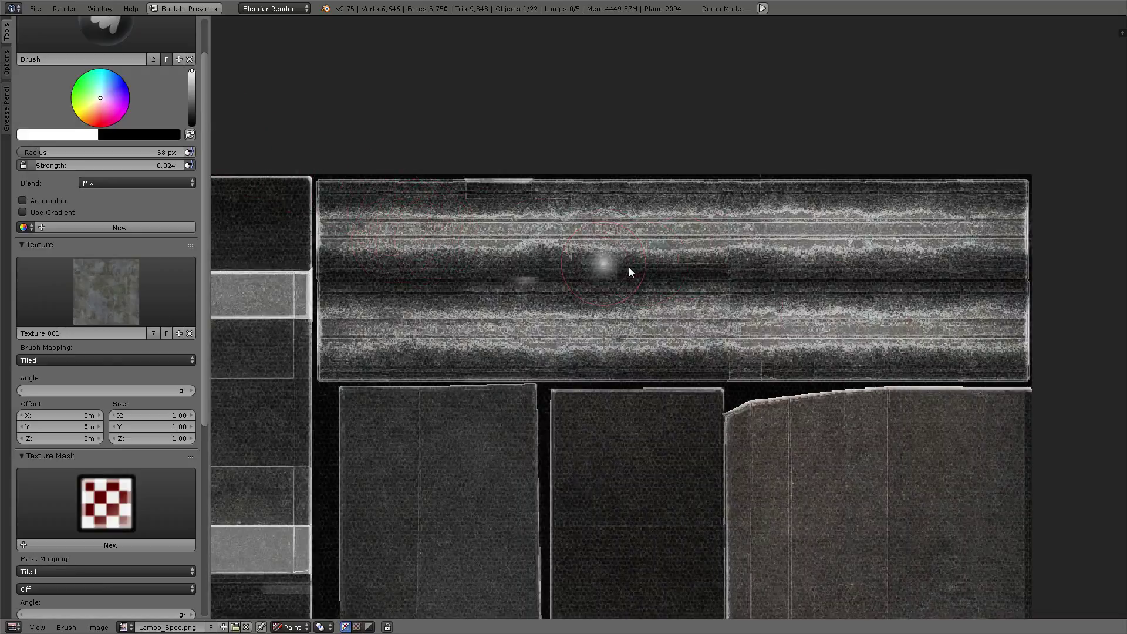
pyautogui.click(629, 267)
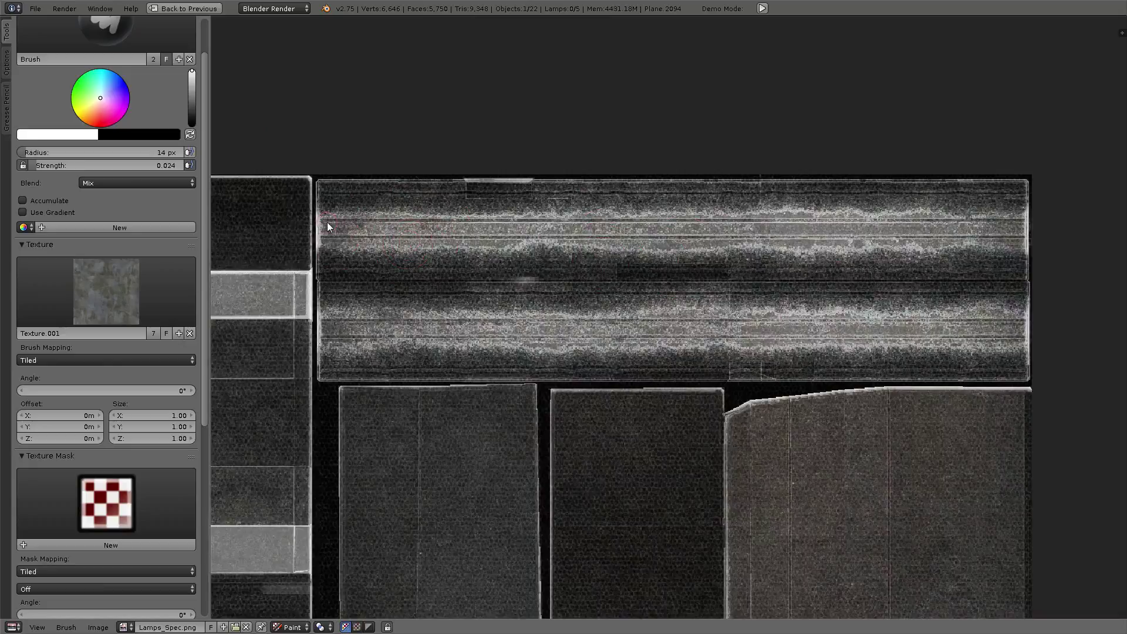
pyautogui.moveTo(326, 223); pyautogui.dragTo(1034, 225)
pyautogui.moveTo(99, 159); pyautogui.dragTo(162, 159)
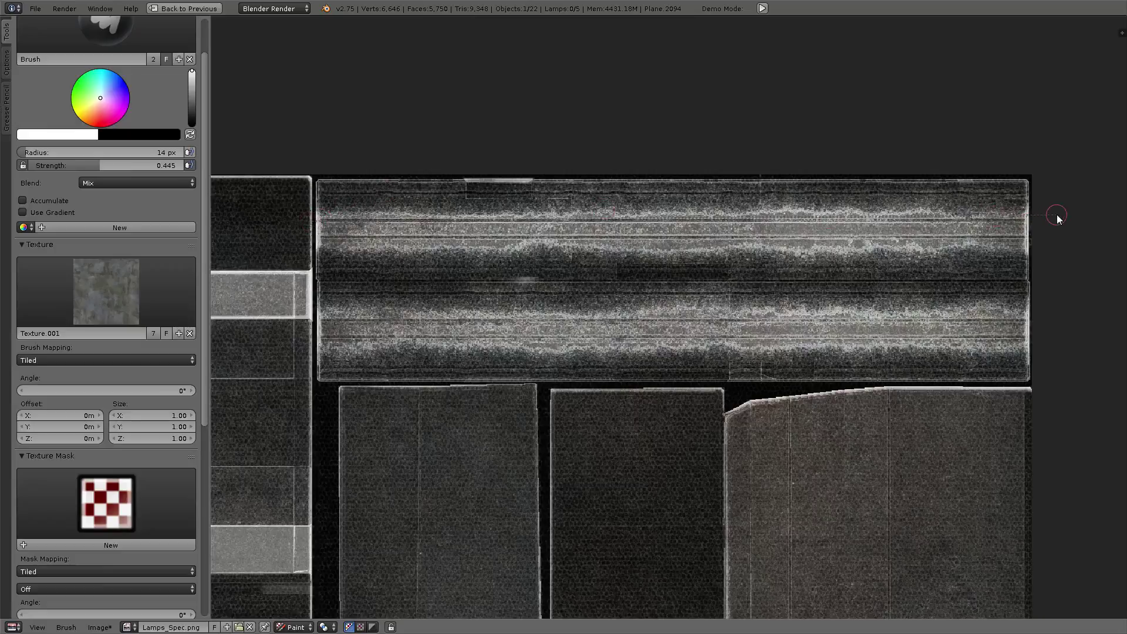
pyautogui.hotkey('ctrl', 'z')
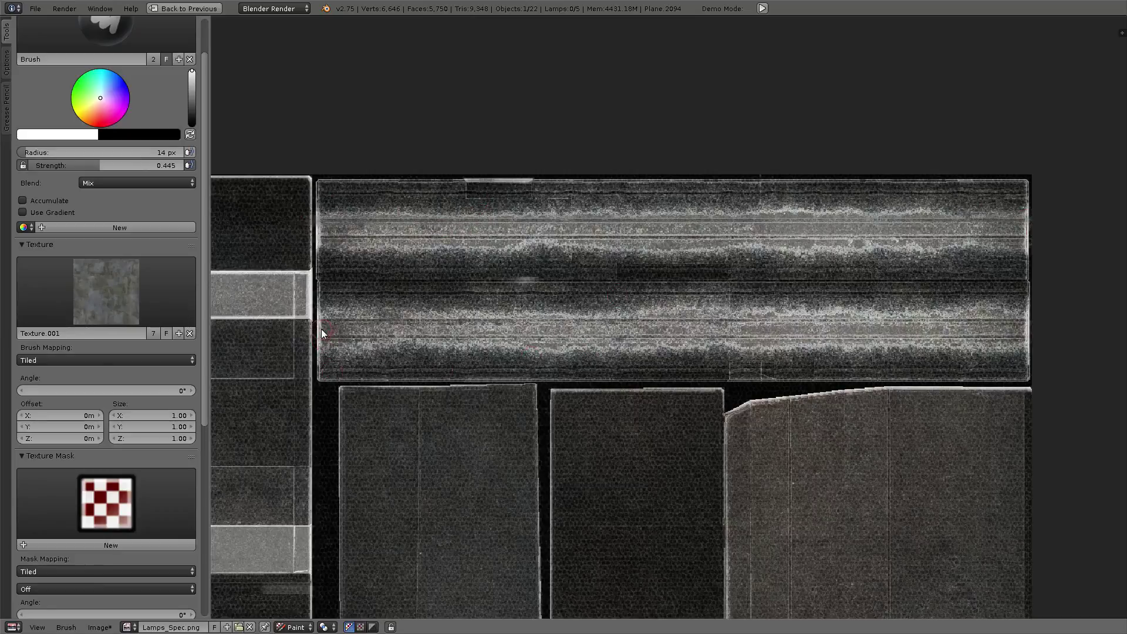
pyautogui.moveTo(321, 329); pyautogui.dragTo(1044, 328)
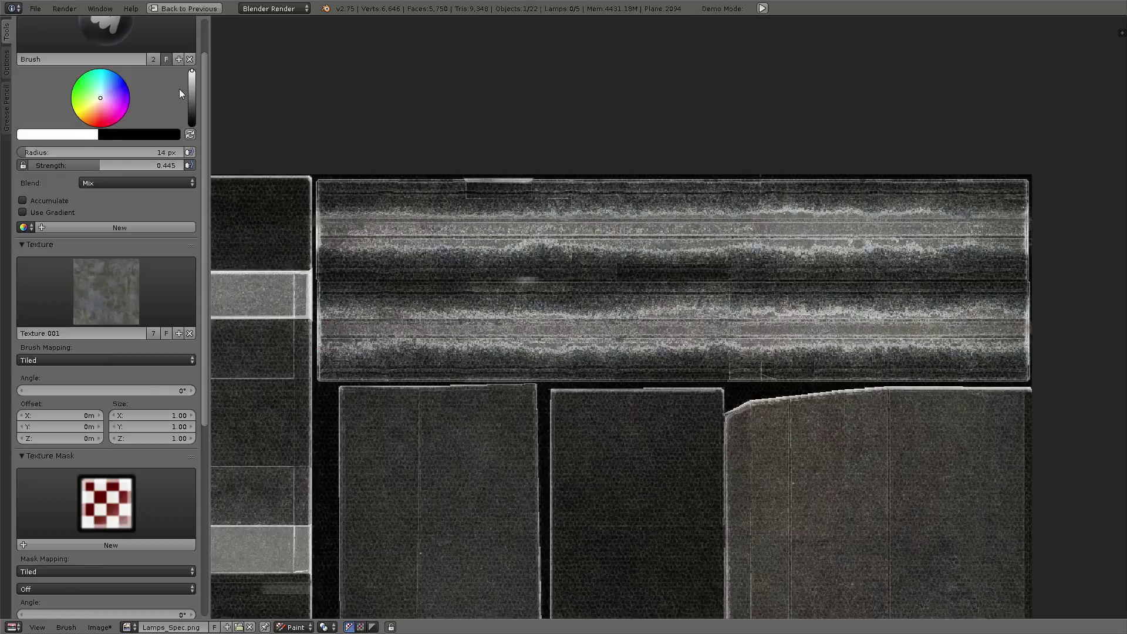
# - Set the brush colour back to pure white and its blend mode to Add
pyautogui.click(78, 136)
pyautogui.click(21, 192)
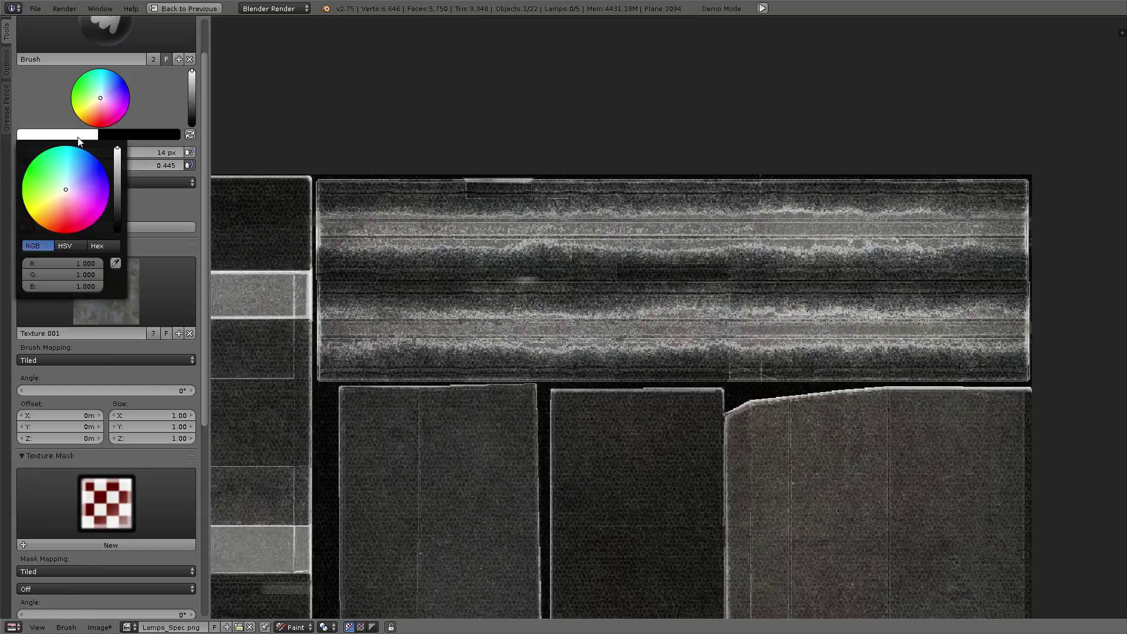
pyautogui.click(54, 136)
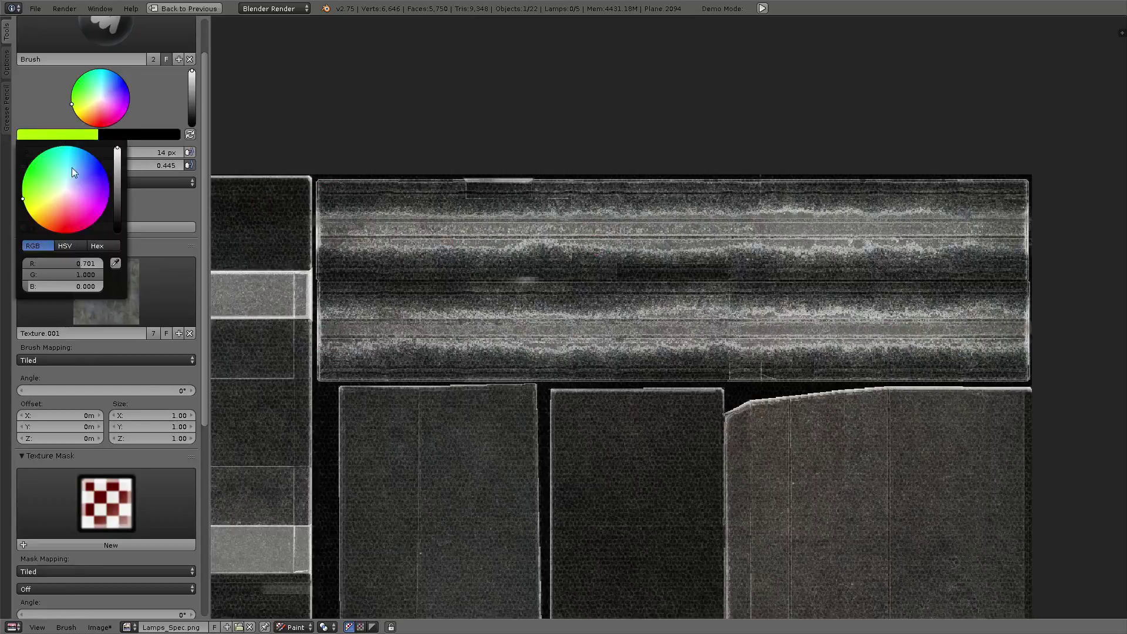
pyautogui.moveTo(43, 285)
pyautogui.mouseDown()
pyautogui.moveTo(114, 273)
pyautogui.moveTo(107, 263)
pyautogui.mouseUp()
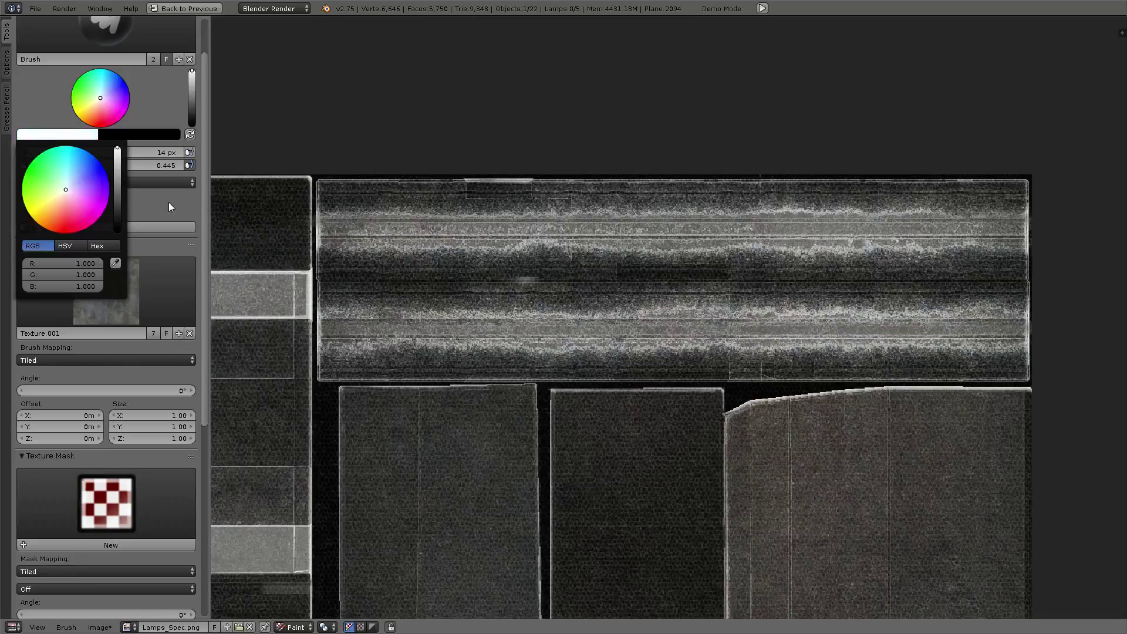
pyautogui.click(112, 183)
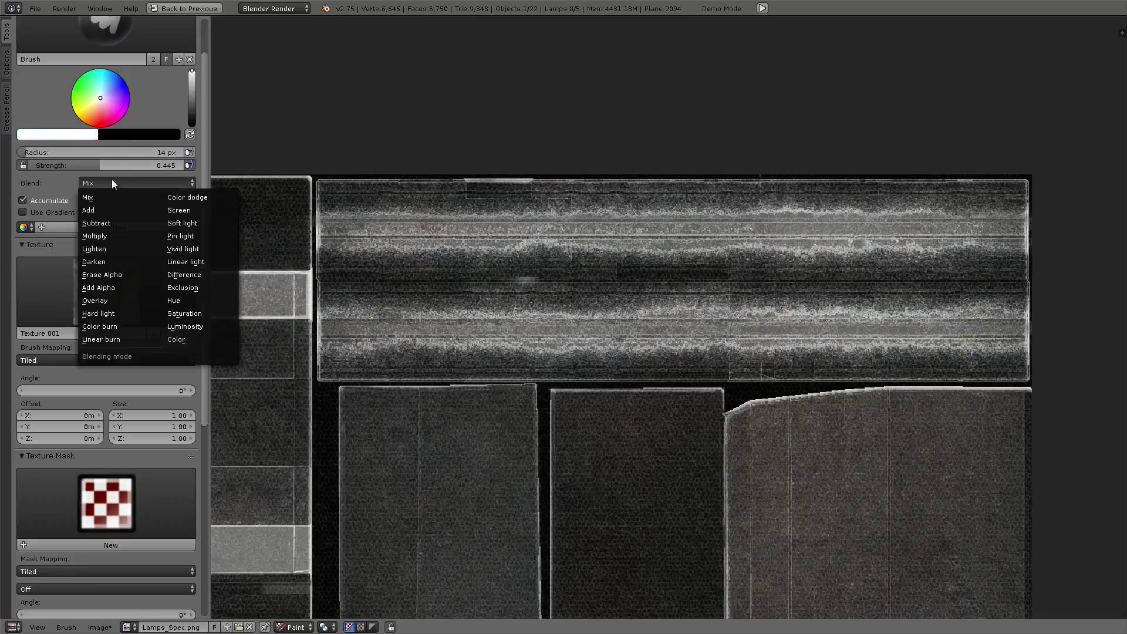
pyautogui.click(110, 183)
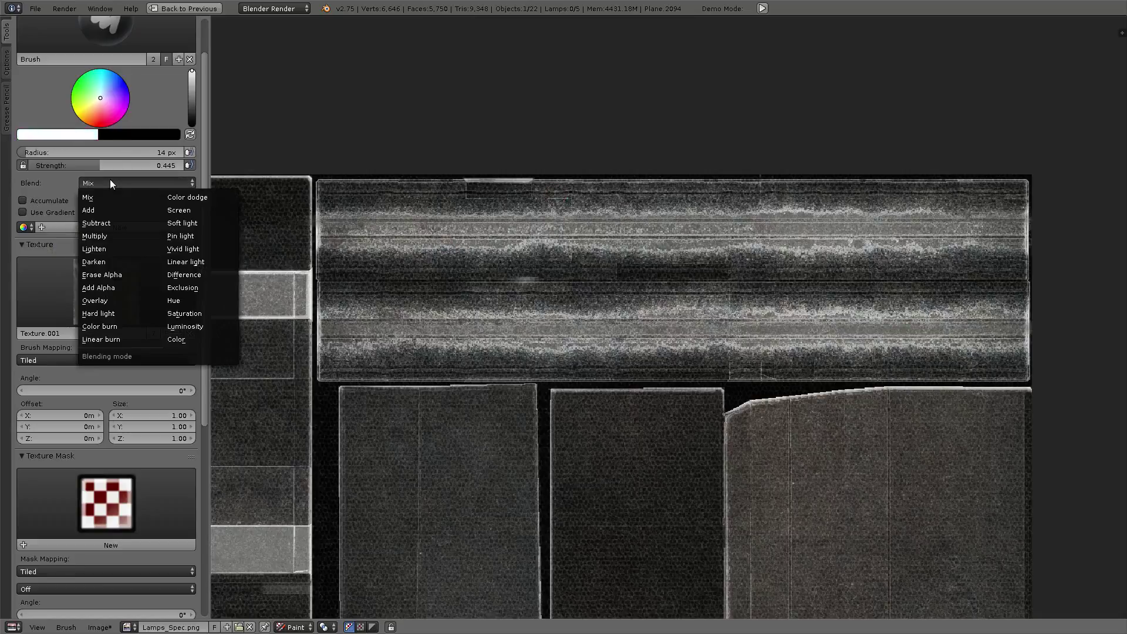
pyautogui.click(94, 210)
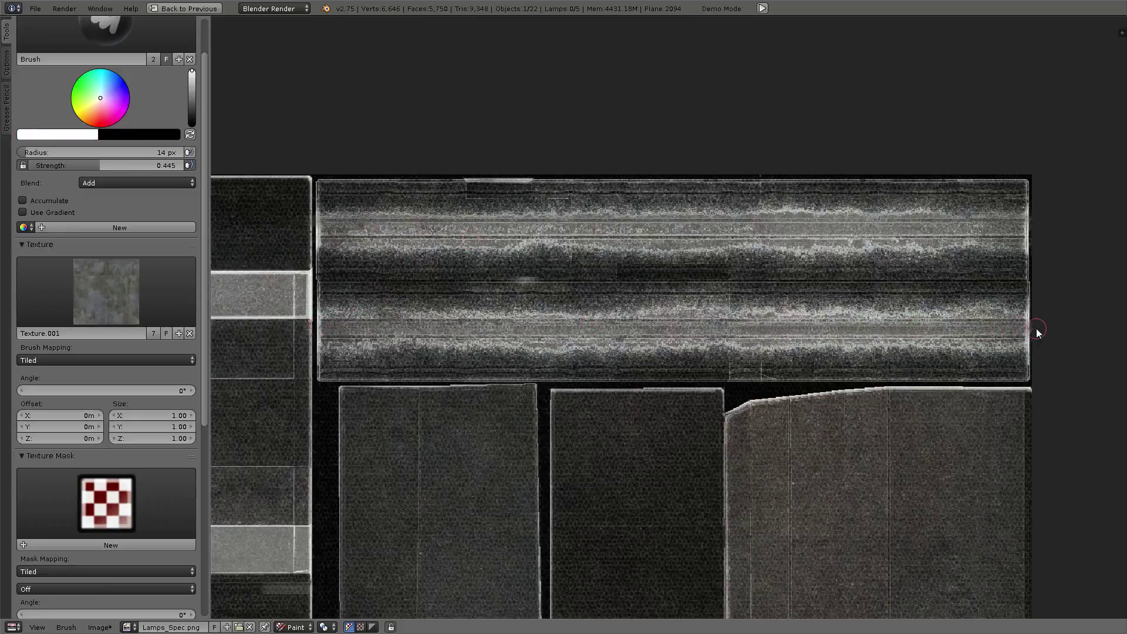
# - Paint two bright horizontal lines along the long strip, then orbit the 3D lamps
pyautogui.moveTo(1037, 331); pyautogui.dragTo(1036, 332)
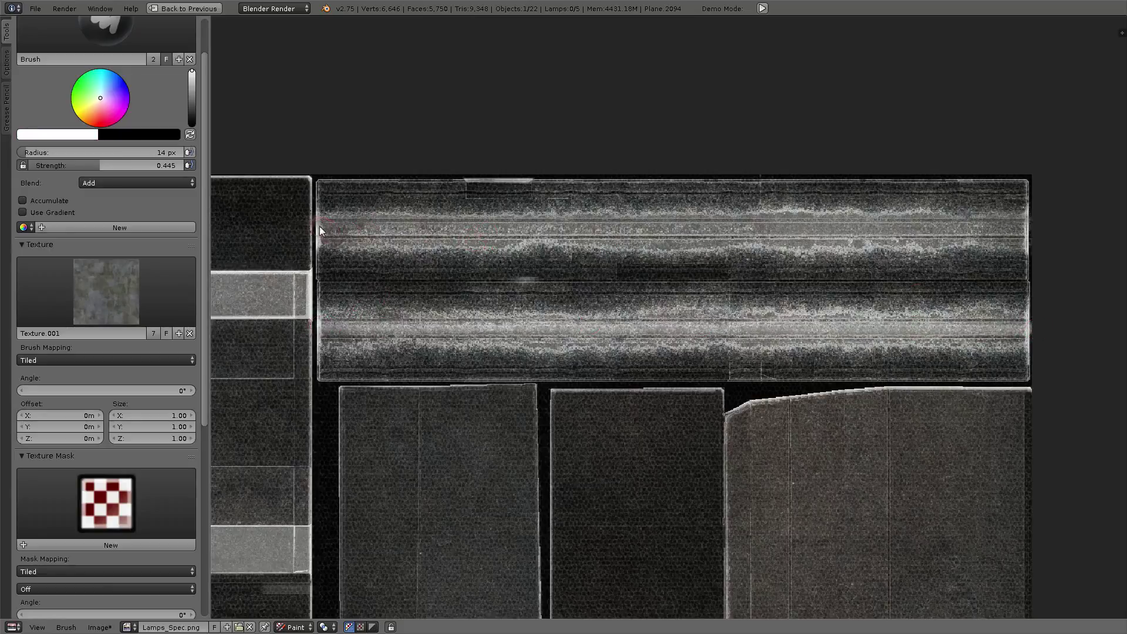
pyautogui.moveTo(1041, 223)
pyautogui.mouseDown()
pyautogui.moveTo(316, 230)
pyautogui.moveTo(1036, 232)
pyautogui.mouseUp()
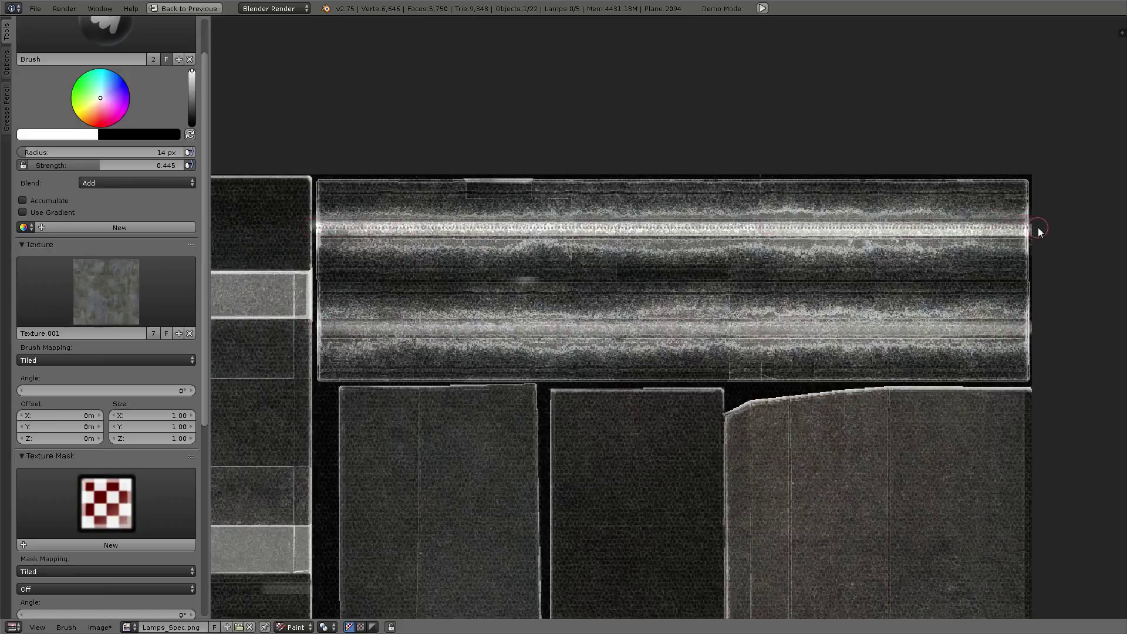
pyautogui.moveTo(538, 320); pyautogui.dragTo(316, 325)
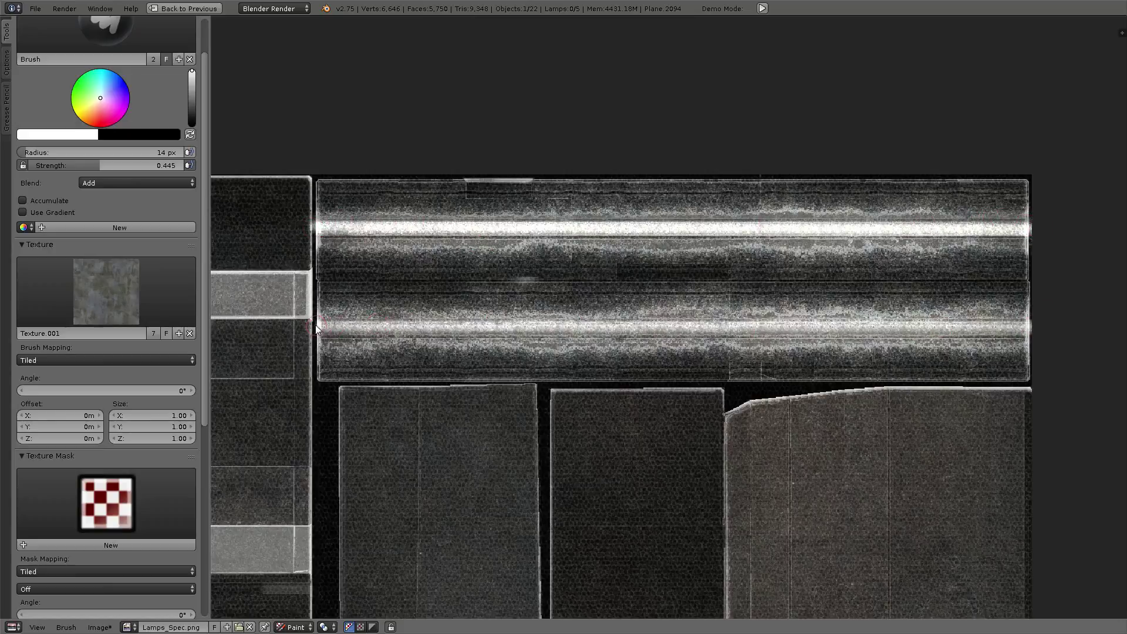
pyautogui.moveTo(1041, 335); pyautogui.dragTo(1037, 330)
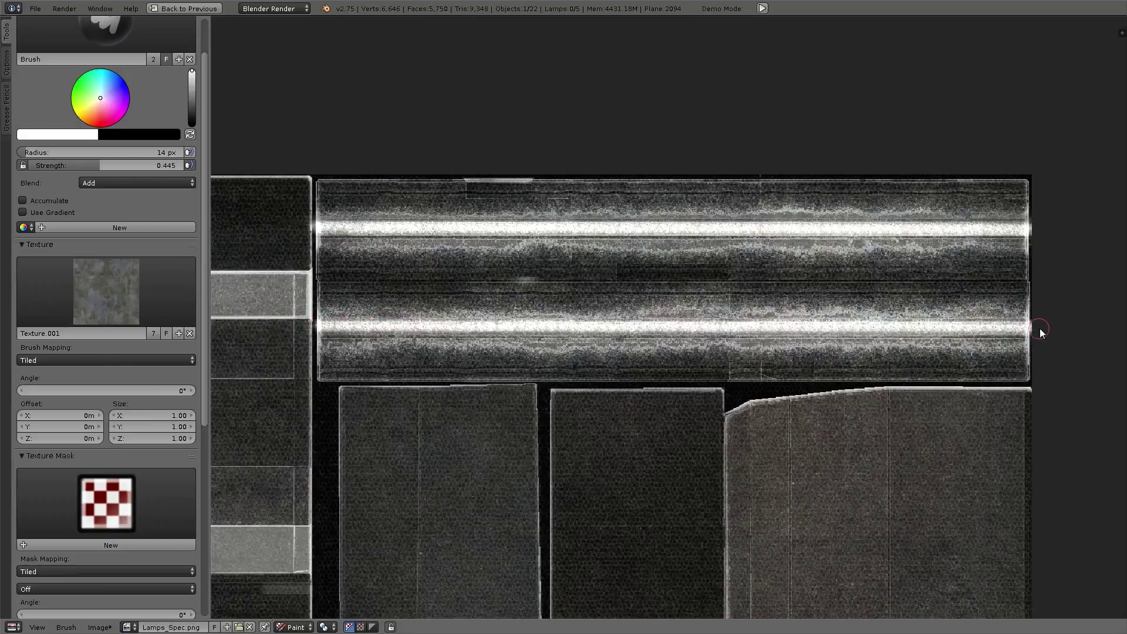
pyautogui.hotkey('ctrl', 'Up')
pyautogui.hotkey('ctrl', 'Up')
pyautogui.moveTo(419, 299); pyautogui.dragTo(667, 292, button='middle')
# - Orbit the 3D model to inspect several lamp parts, then return to the full-screen Lamps_Spec texture
pyautogui.scroll(4, 420, 291)
pyautogui.scroll(2, 428, 281)
pyautogui.scroll(-5, 429, 281)
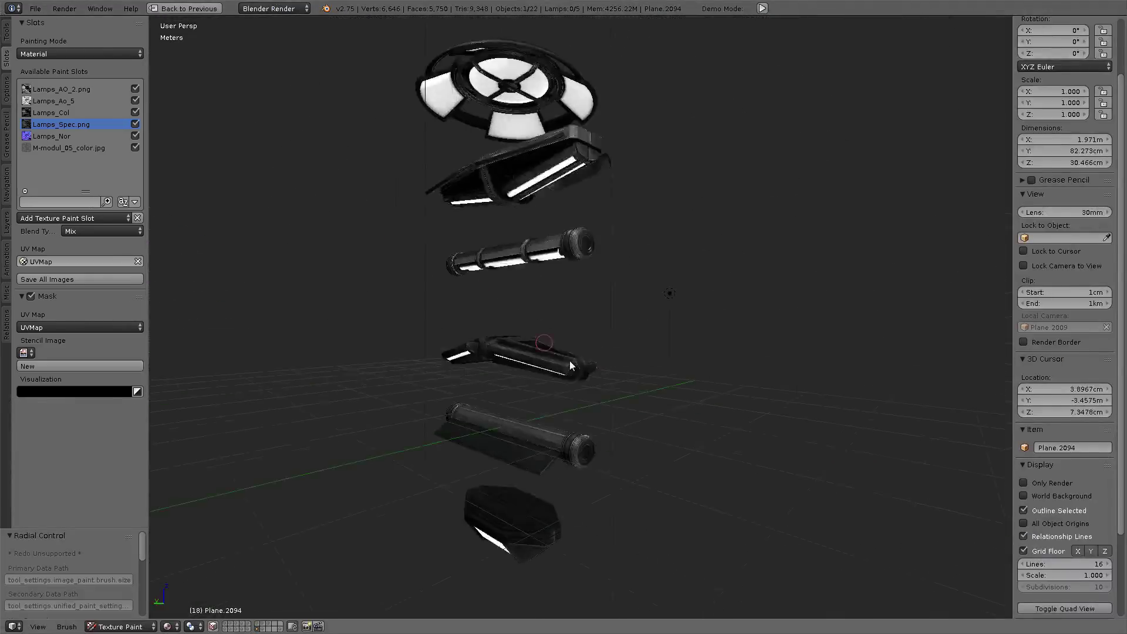
pyautogui.scroll(3, 634, 355)
pyautogui.moveTo(634, 355); pyautogui.dragTo(443, 173, button='middle')
pyautogui.scroll(3, 444, 174)
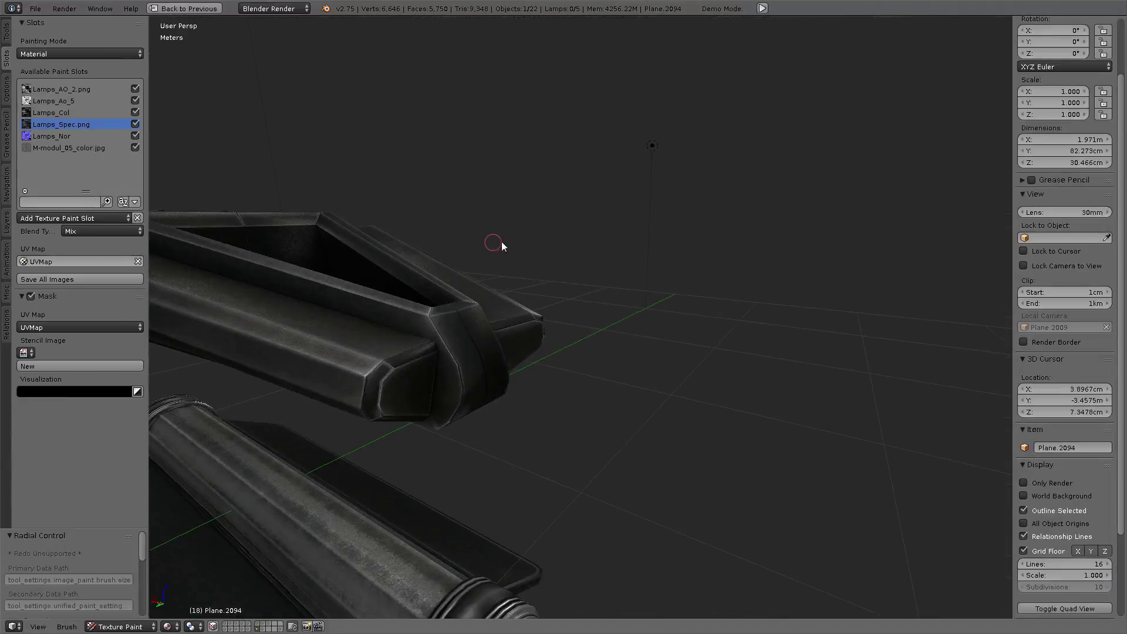
pyautogui.hotkey('ctrl', 'Up')
pyautogui.hotkey('ctrl', 'Up')
# - Zoom and pan the Lamps_Spec texture to frame the cylinder strip, grey panel and dark region
pyautogui.scroll(-4, 641, 331)
pyautogui.scroll(2, 641, 331)
pyautogui.scroll(2, 682, 295)
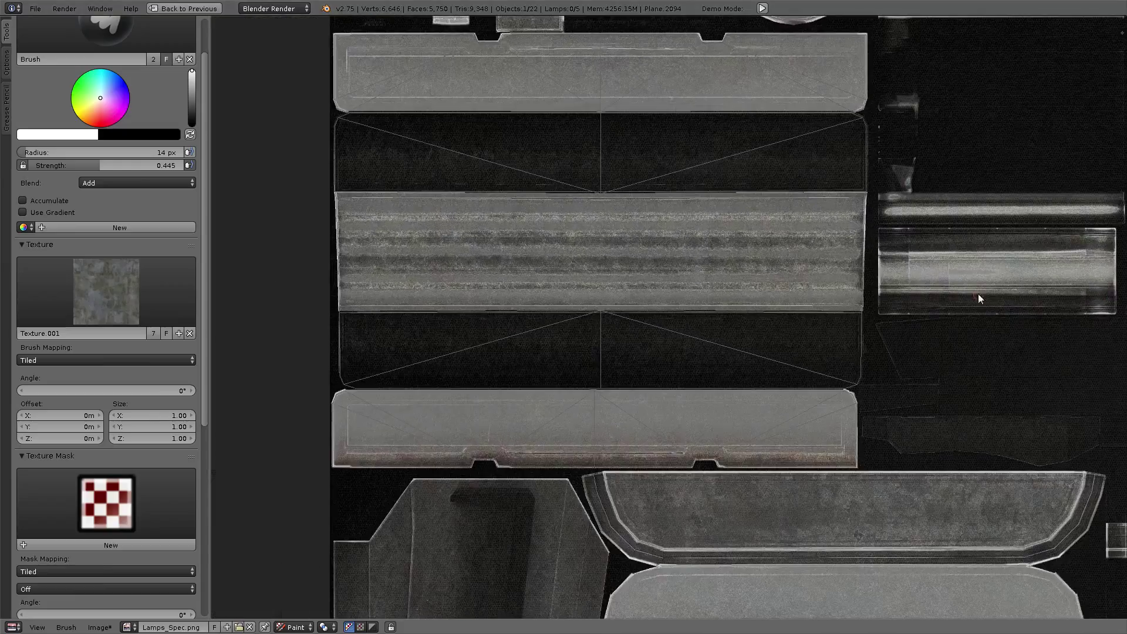
pyautogui.scroll(1, 564, 259)
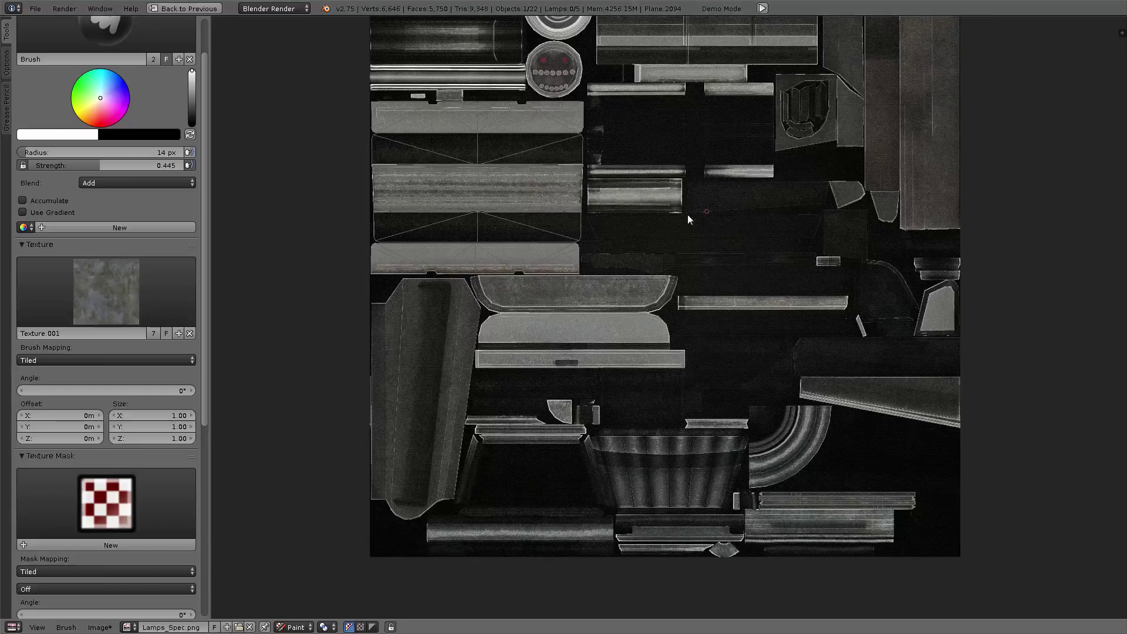
pyautogui.scroll(2, 688, 219)
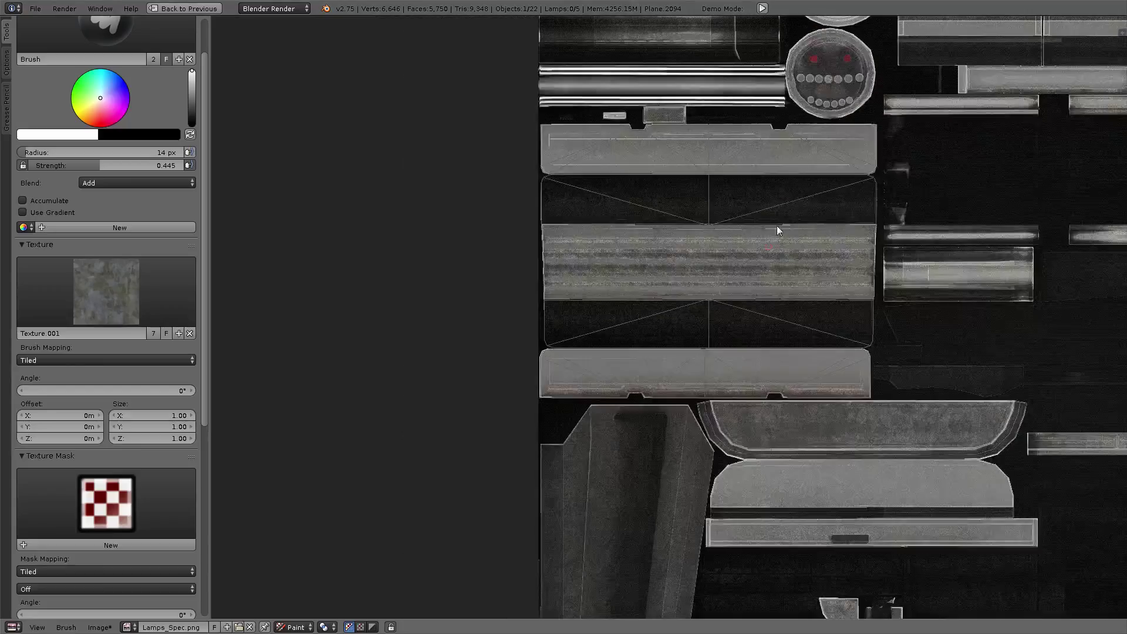
pyautogui.scroll(5, 775, 231)
pyautogui.scroll(-1, 818, 213)
pyautogui.moveTo(818, 214); pyautogui.dragTo(553, 346, button='middle')
pyautogui.scroll(2, 675, 347)
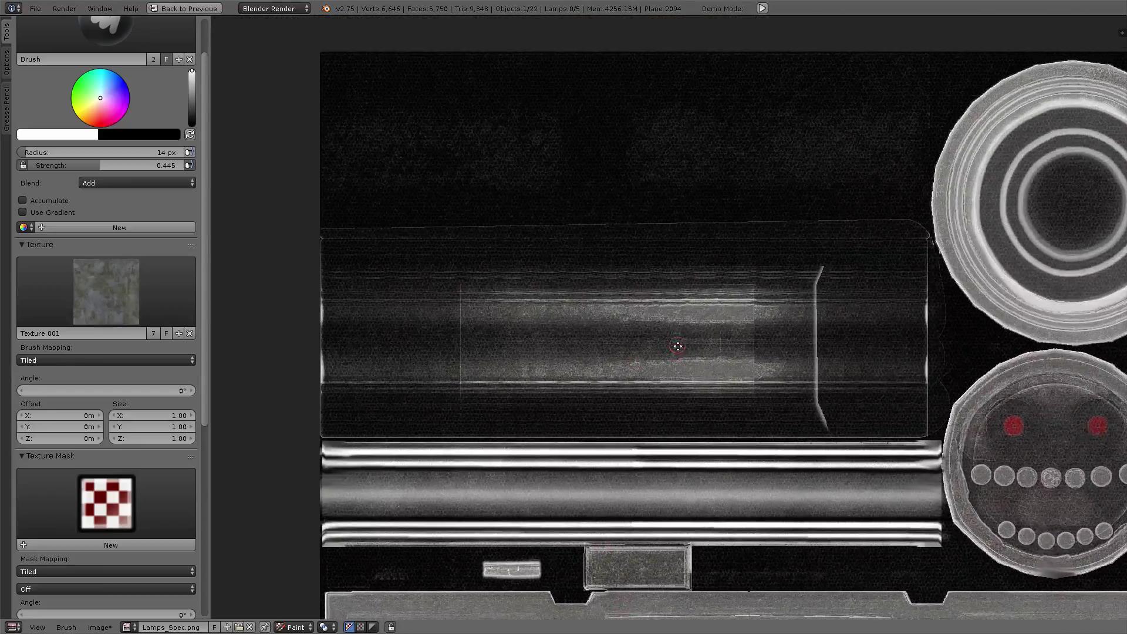
pyautogui.scroll(-4, 721, 340)
pyautogui.scroll(3, 660, 224)
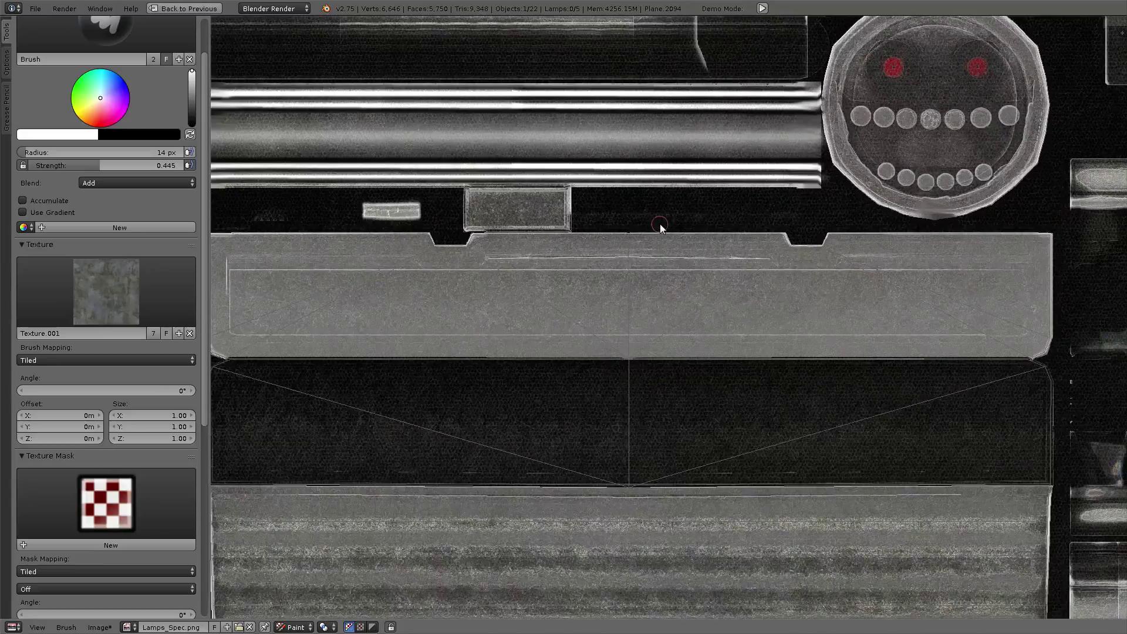
pyautogui.moveTo(714, 441)
pyautogui.mouseDown(button='middle')
pyautogui.moveTo(669, 329)
pyautogui.moveTo(526, 217)
pyautogui.mouseUp(button='middle')
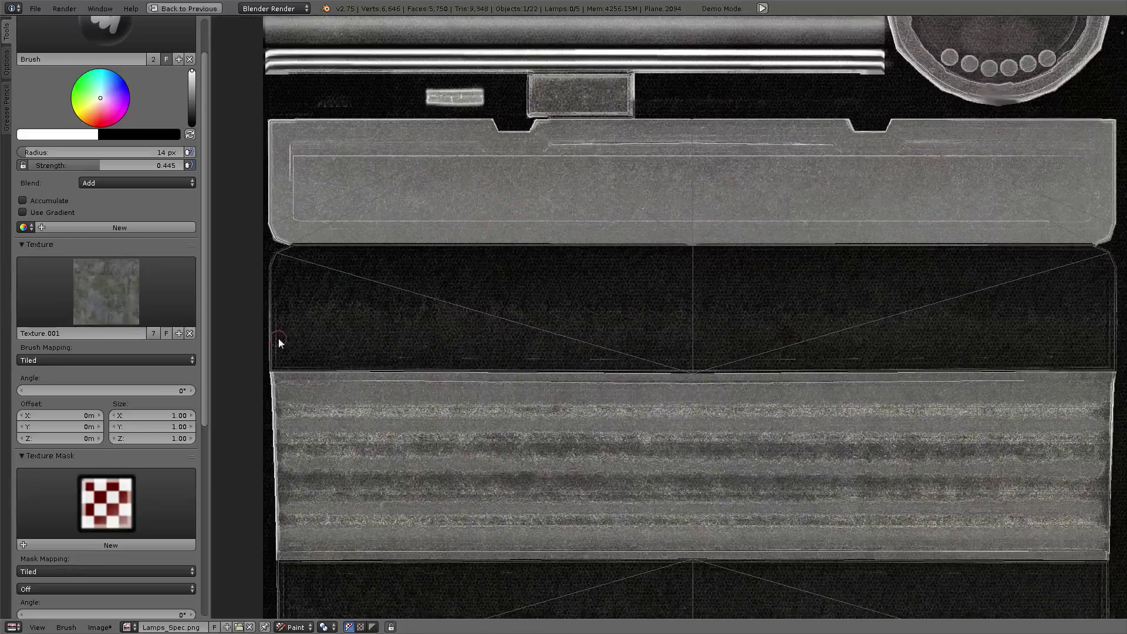
pyautogui.moveTo(276, 345); pyautogui.dragTo(282, 348, button='middle')
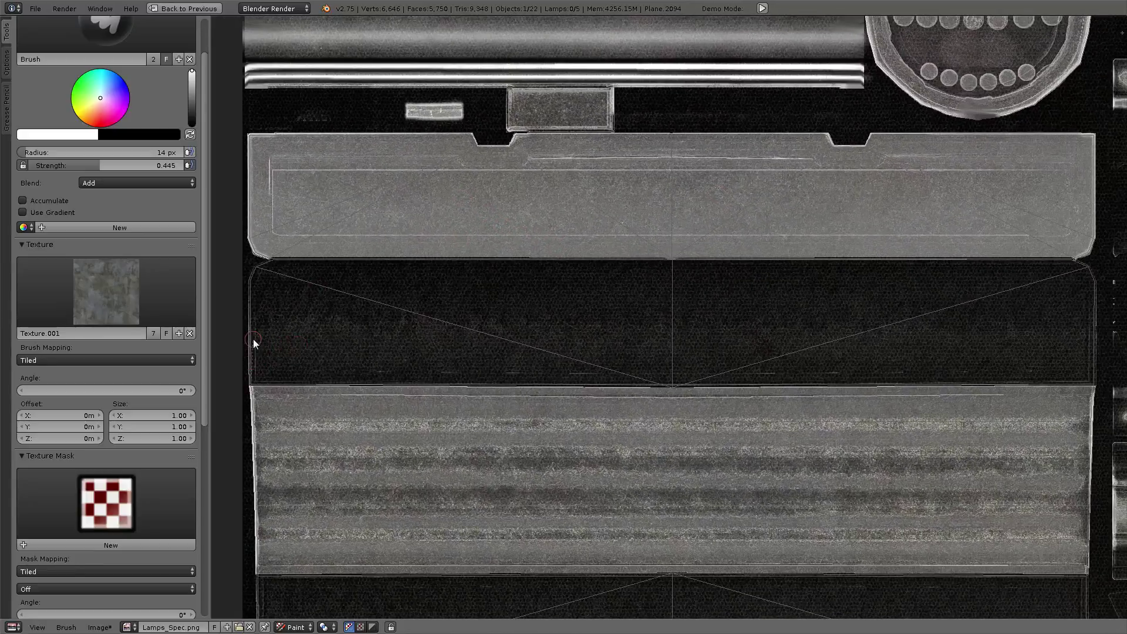
# - Undo a stray edge stroke, set Stroke Method to Curve, and begin a curve up the dark panel's left edge
pyautogui.moveTo(252, 344); pyautogui.dragTo(257, 266)
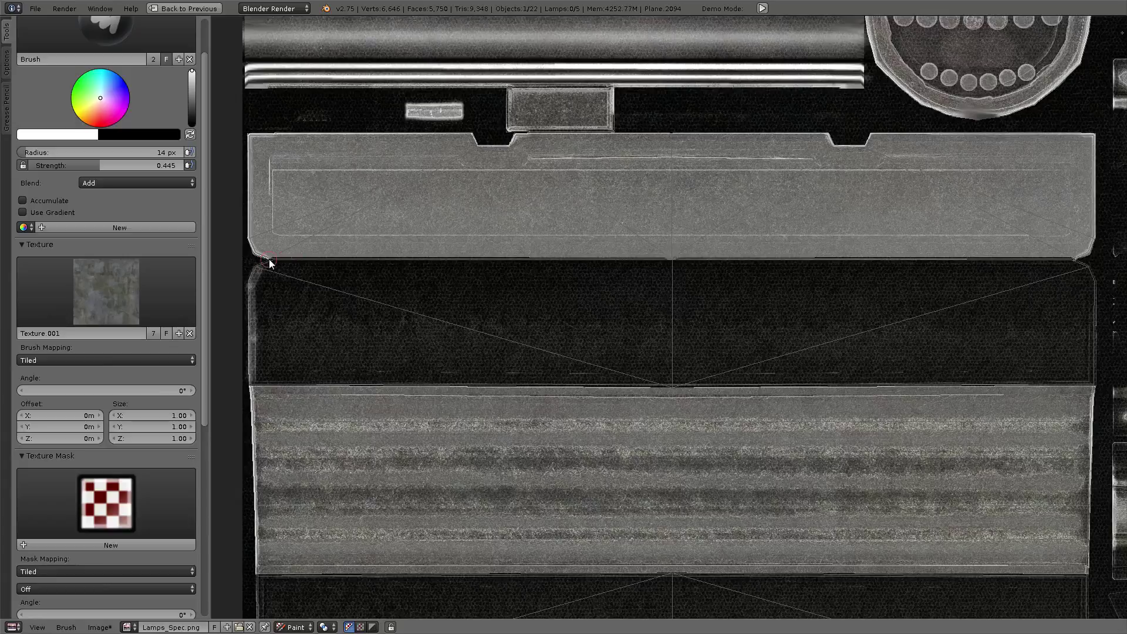
pyautogui.hotkey('ctrl', 'z')
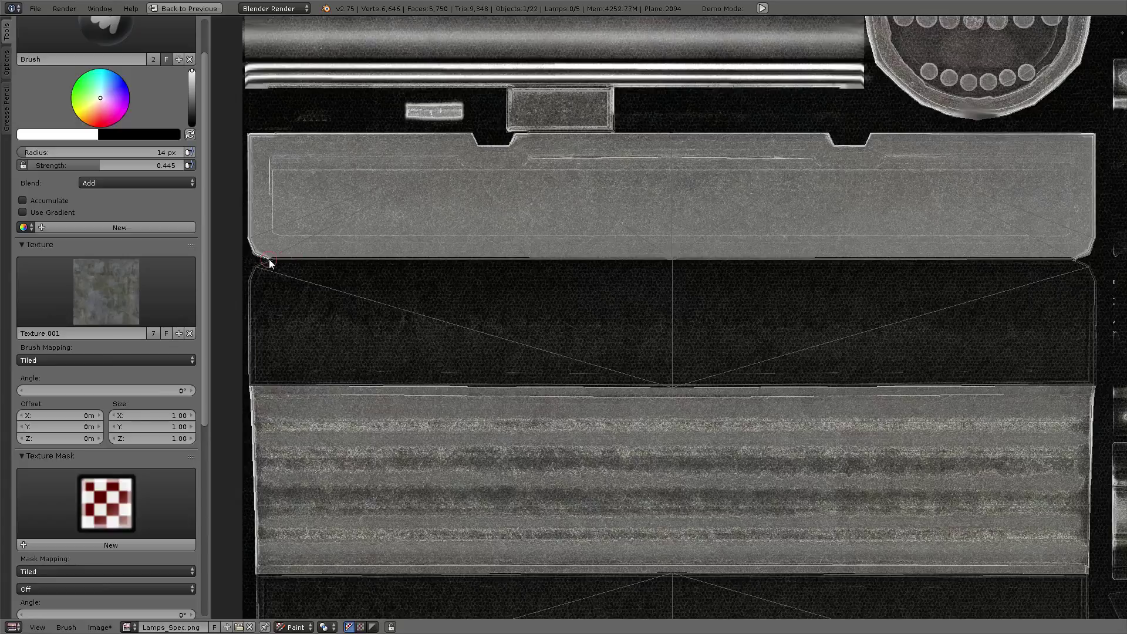
pyautogui.press('e')
pyautogui.scroll(2, 399, 317)
pyautogui.scroll(-2, 400, 317)
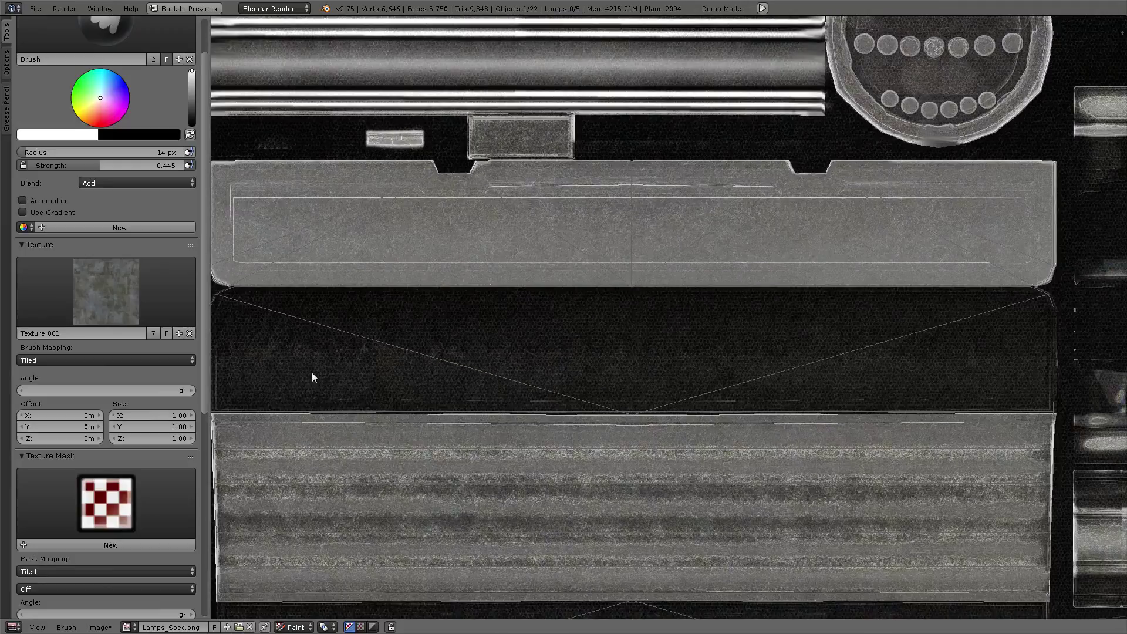
pyautogui.moveTo(312, 372); pyautogui.dragTo(344, 371, button='middle')
pyautogui.moveTo(248, 404); pyautogui.dragTo(246, 304)
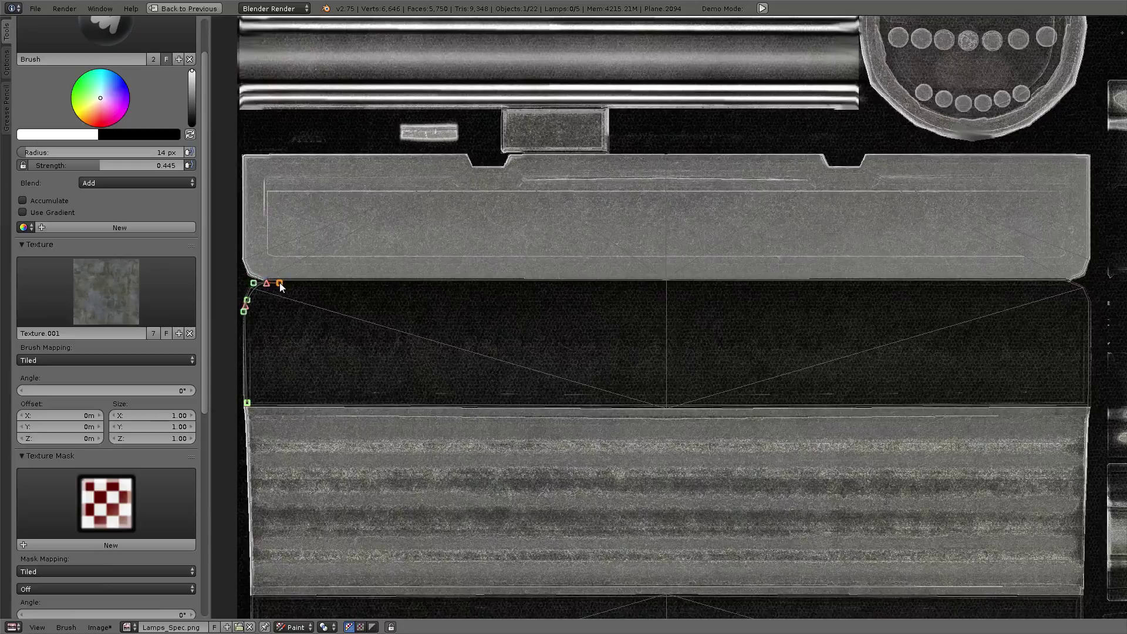
# - Adjust the top curve point and add points around the dark panel's top, right side and bottom
pyautogui.press('g')
pyautogui.click(274, 286)
pyautogui.rightClick(251, 308)
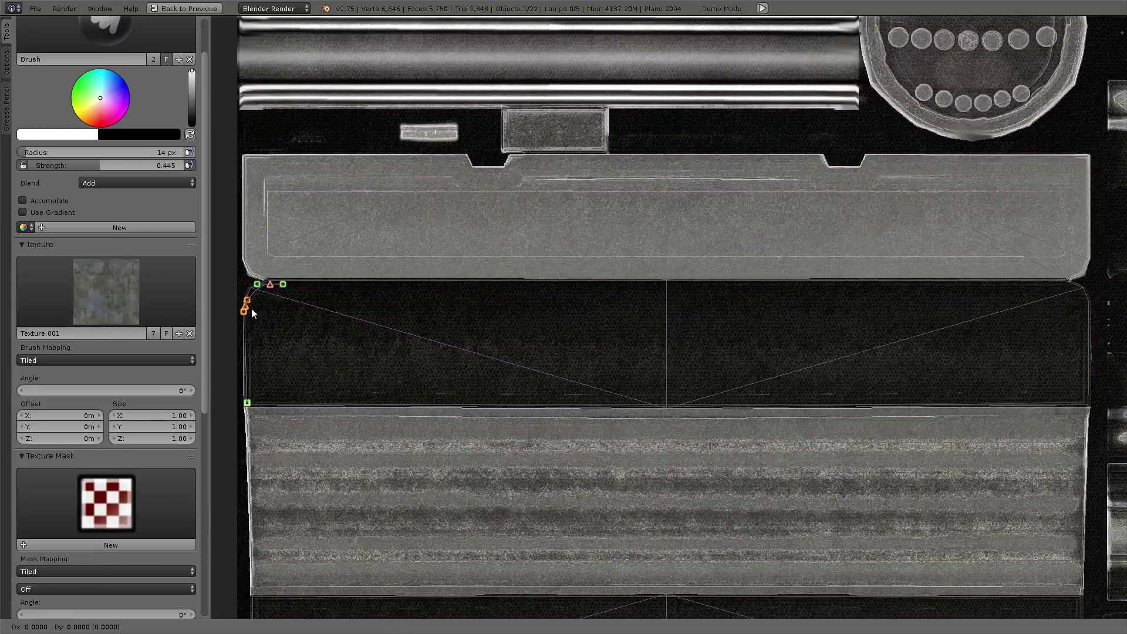
pyautogui.rightClick(270, 292)
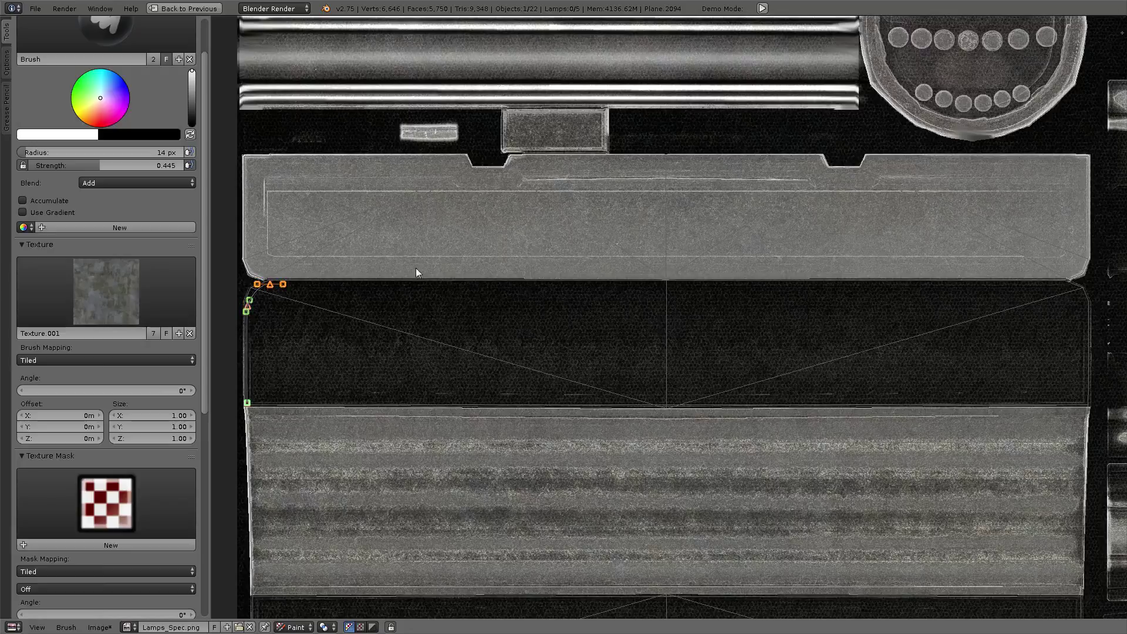
pyautogui.keyDown('ctrl'); pyautogui.moveTo(1059, 285); pyautogui.dragTo(1073, 285, button='right'); pyautogui.keyUp('ctrl')
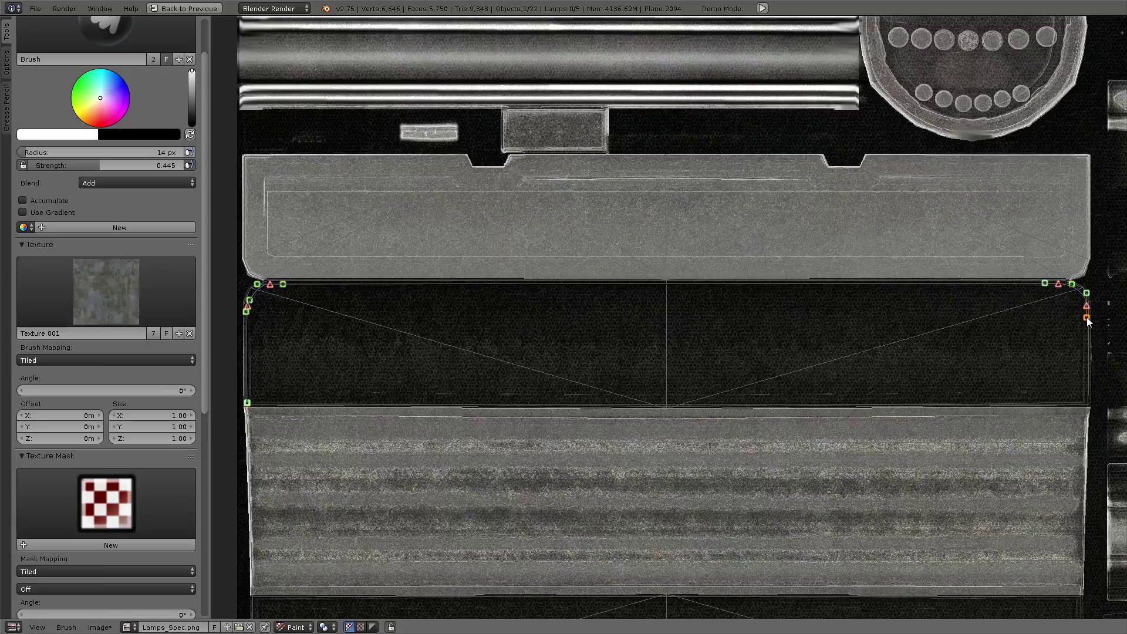
pyautogui.keyDown('ctrl'); pyautogui.rightClick(1087, 402); pyautogui.keyUp('ctrl')
pyautogui.keyDown('ctrl'); pyautogui.rightClick(246, 403); pyautogui.keyUp('ctrl')
# - Draw the curve repeatedly to paint a bright outline along the dark panel's edges
pyautogui.scroll(-10, 96, 343)
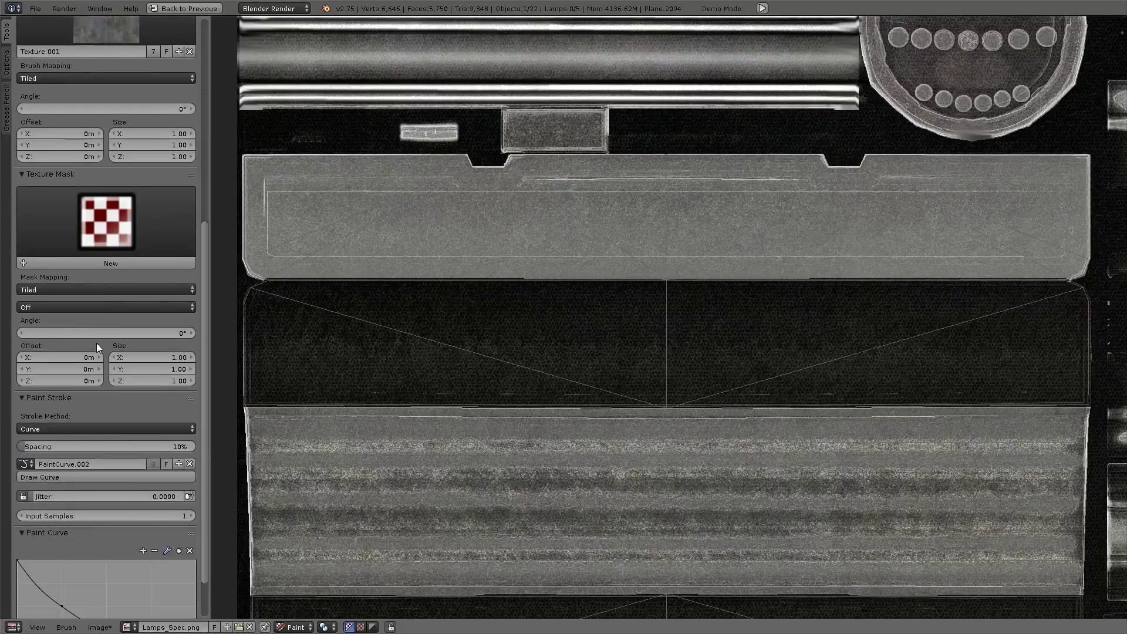
pyautogui.click(86, 477)
pyautogui.click(86, 478)
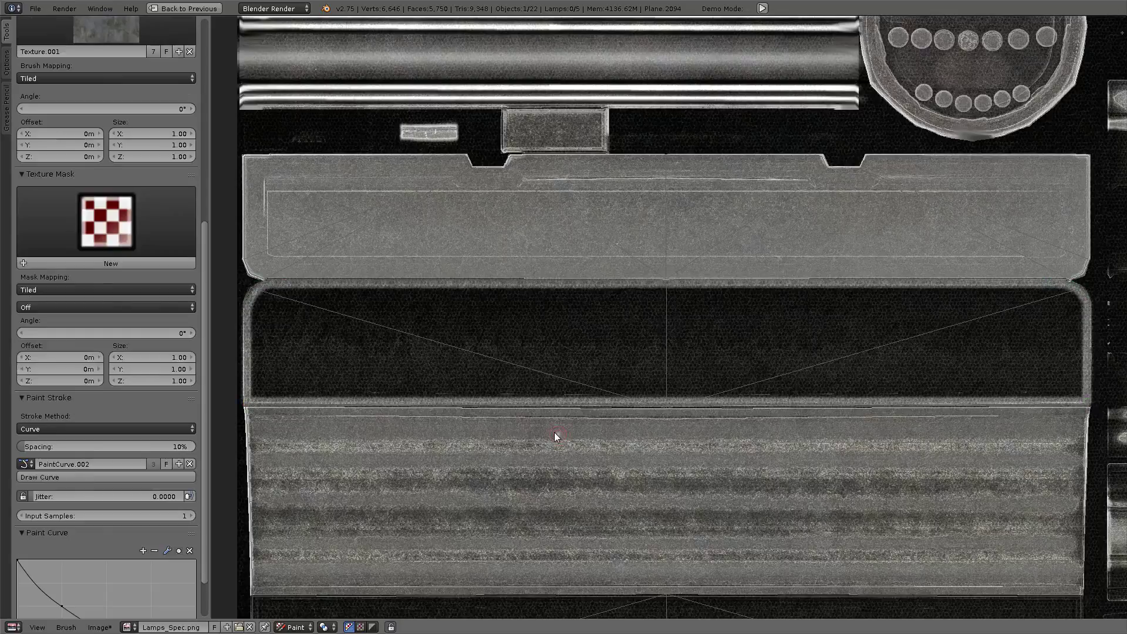
pyautogui.click(75, 476)
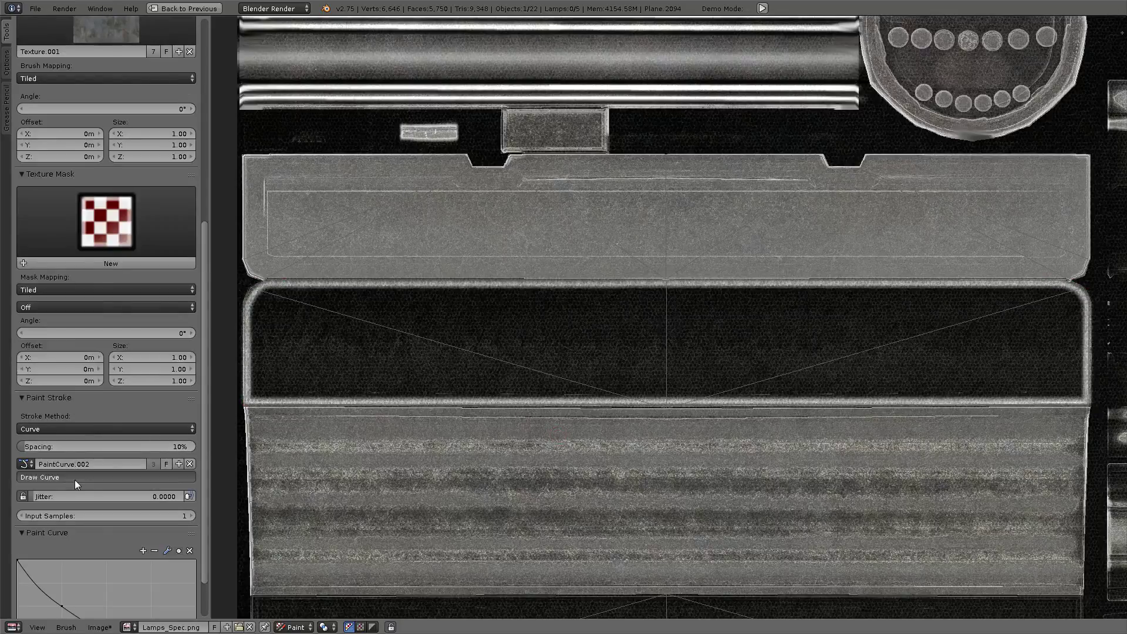
# - Pan down to the next dark panel and place and adjust new corner curve points on its edge
pyautogui.scroll(-5, 657, 352)
pyautogui.scroll(2, 657, 352)
pyautogui.moveTo(657, 351); pyautogui.dragTo(630, 214, button='middle')
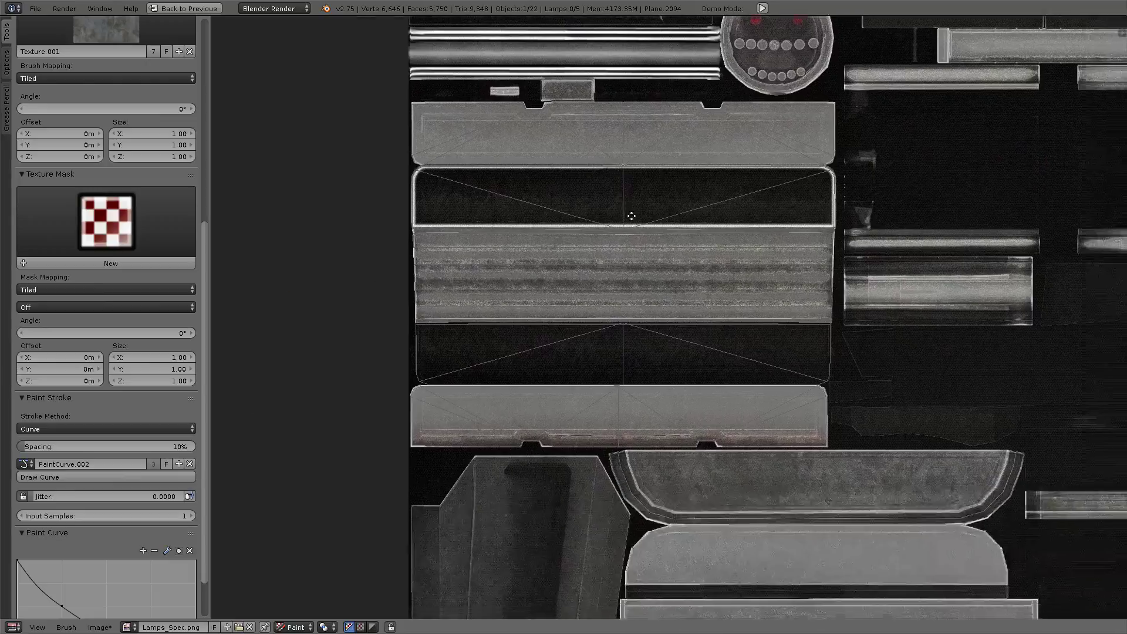
pyautogui.scroll(2, 630, 215)
pyautogui.scroll(1, 614, 251)
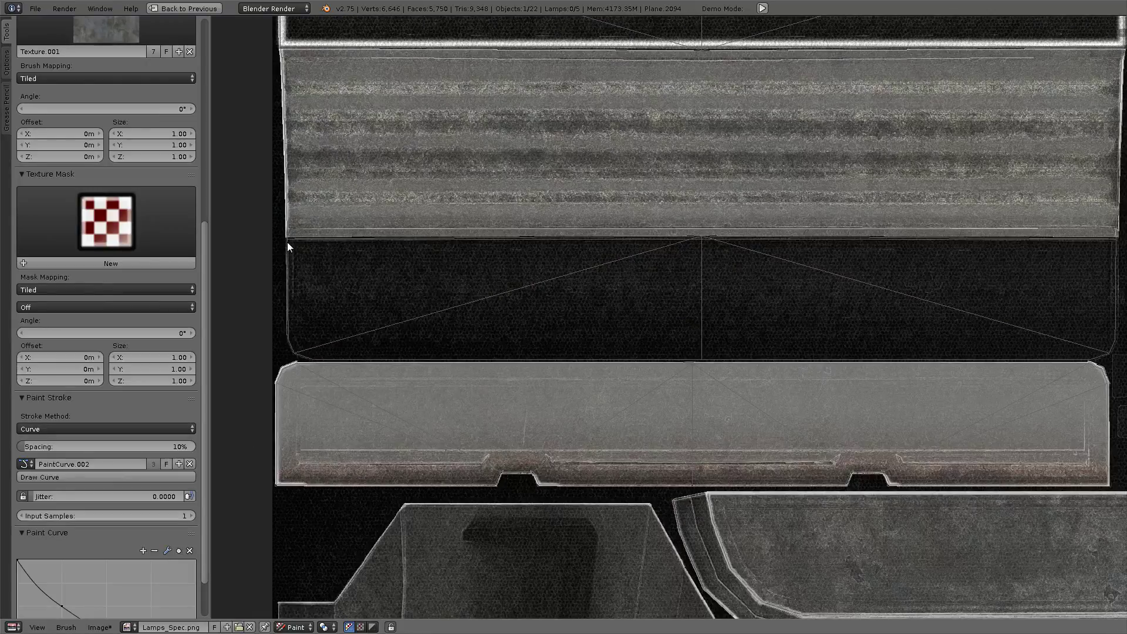
pyautogui.keyDown('ctrl'); pyautogui.rightClick(290, 344); pyautogui.keyUp('ctrl')
pyautogui.moveTo(312, 359); pyautogui.dragTo(313, 356)
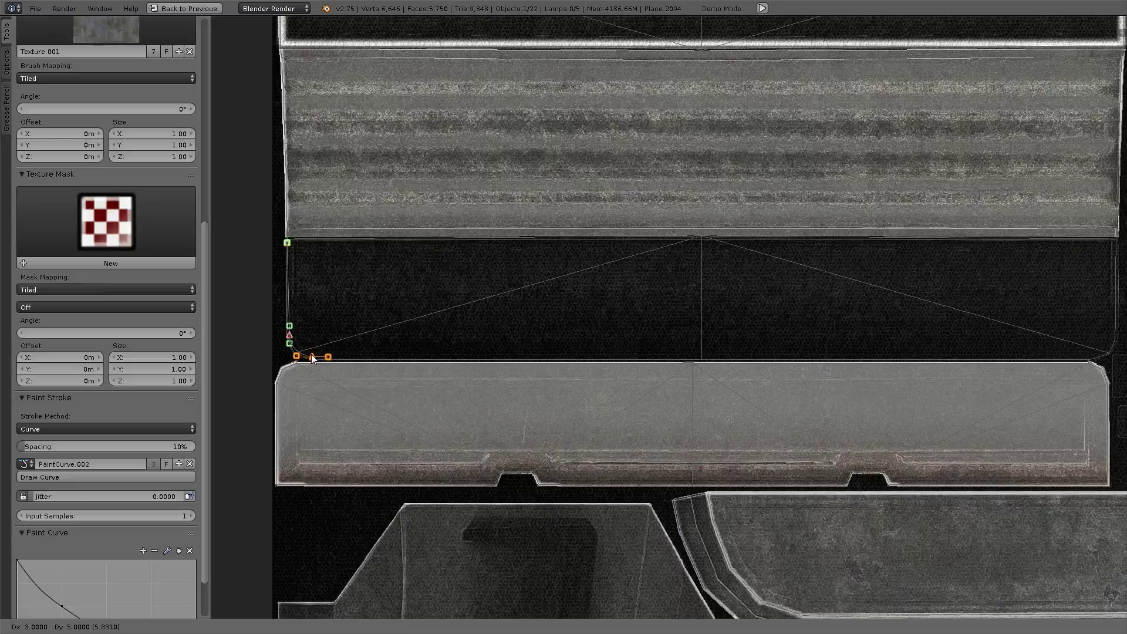
pyautogui.moveTo(687, 339)
pyautogui.mouseDown(button='middle')
pyautogui.moveTo(500, 330)
pyautogui.moveTo(747, 329)
pyautogui.mouseUp(button='middle')
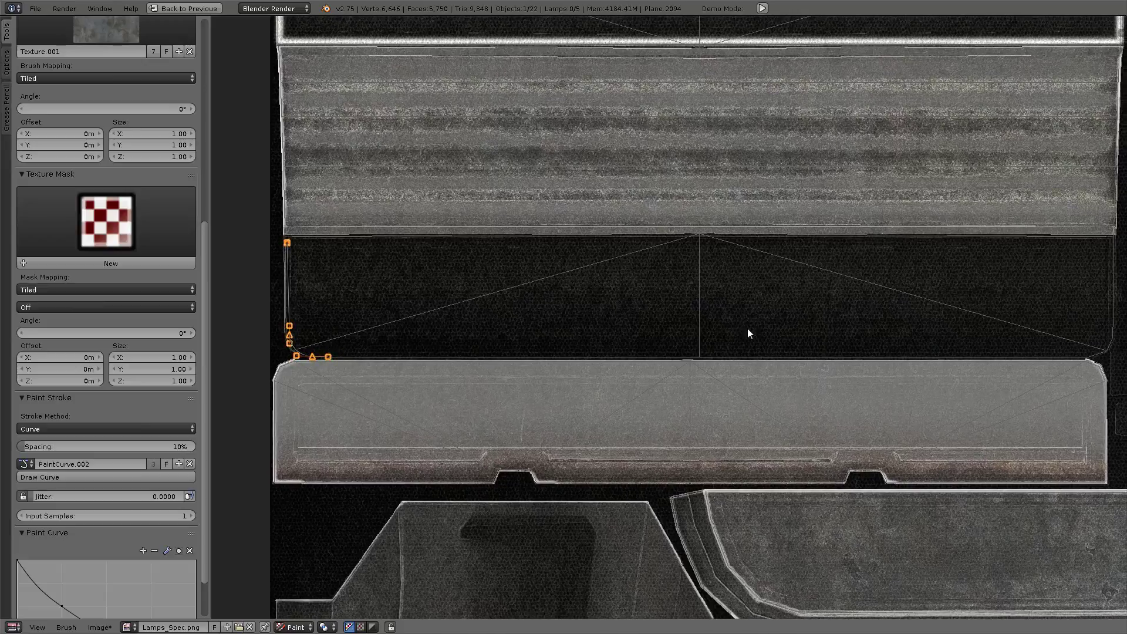